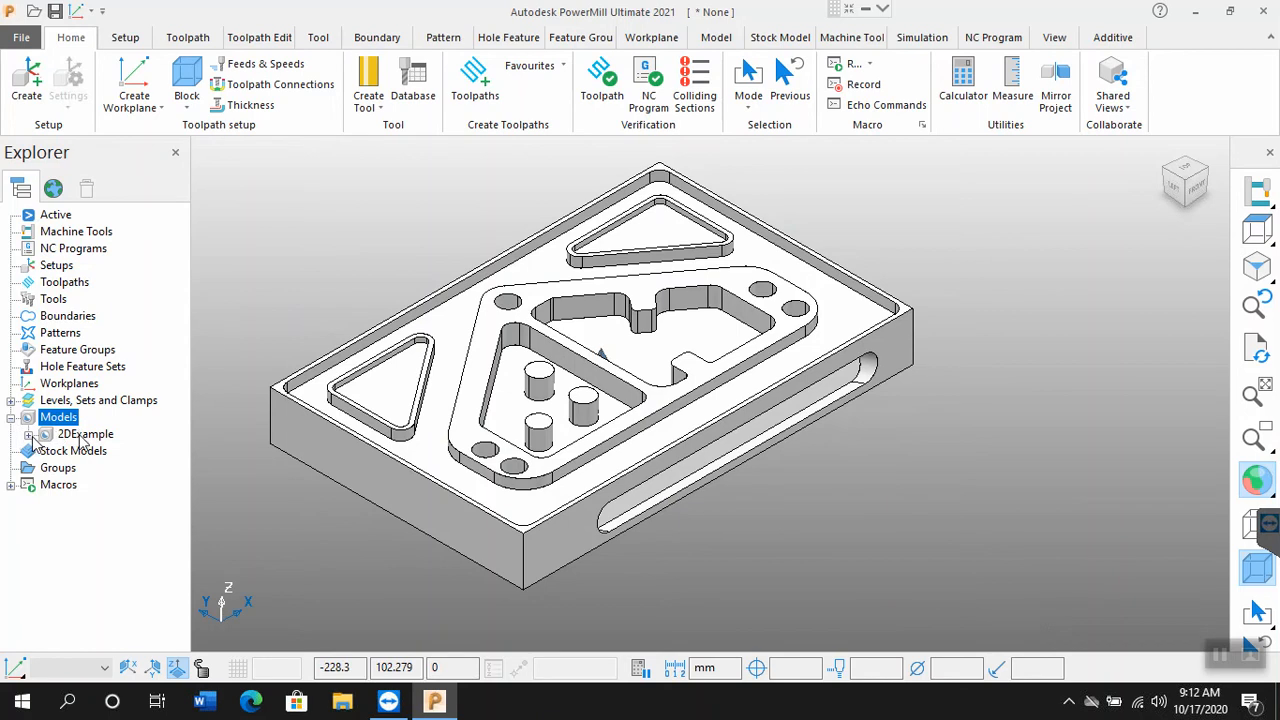
# Step: Expand the 2DExample model entry to view its type, origin, creation date, path and translucency details
pyautogui.click(33, 437)
pyautogui.click(29, 435)
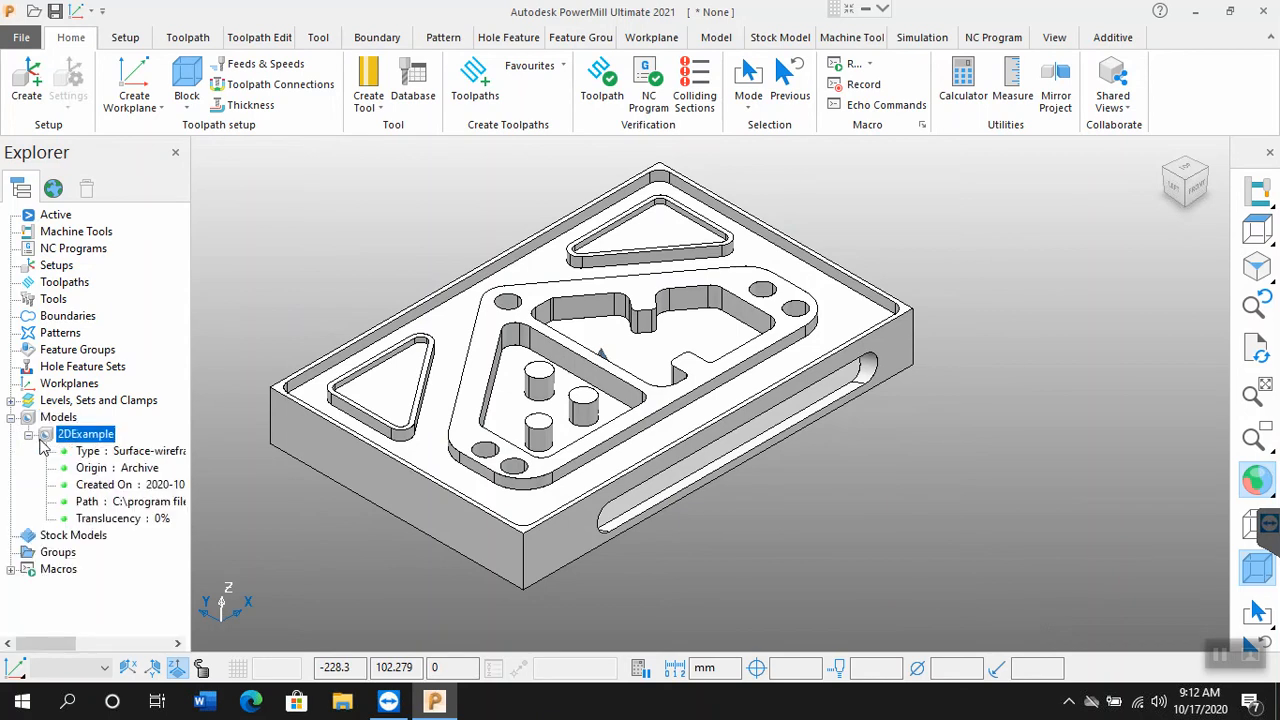
pyautogui.click(56, 422)
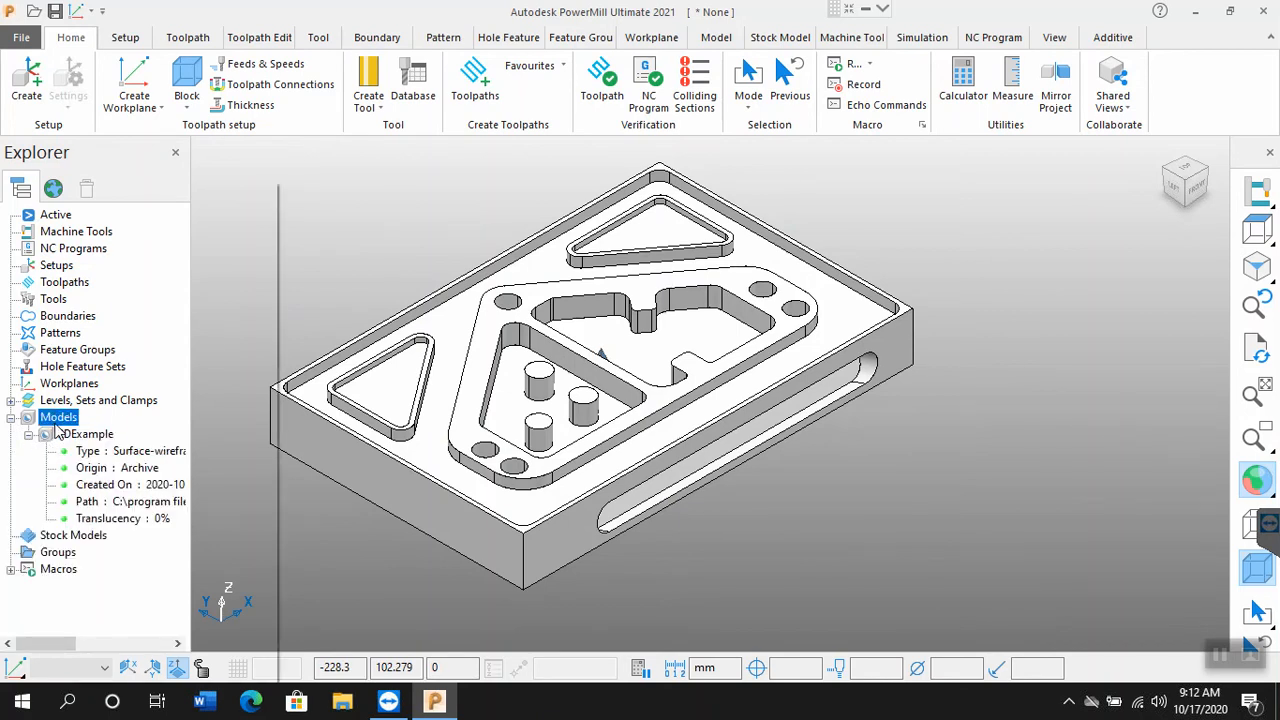
pyautogui.rightClick(57, 422)
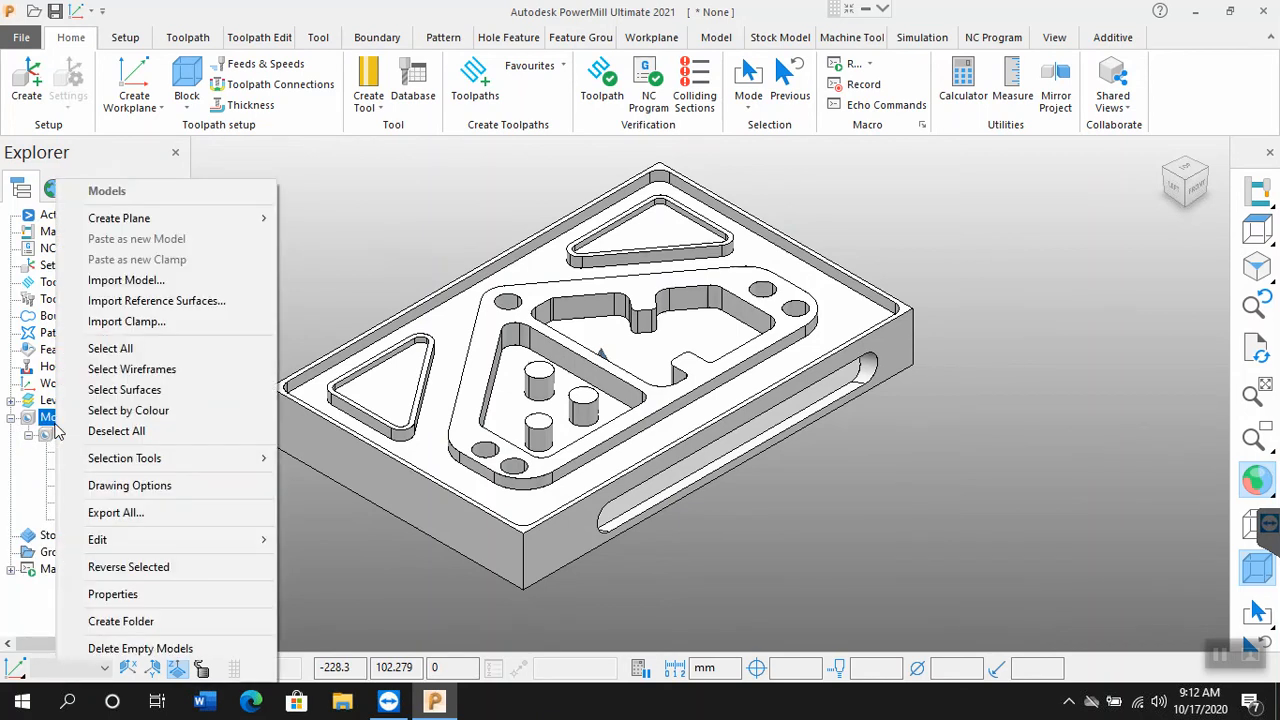
pyautogui.click(133, 282)
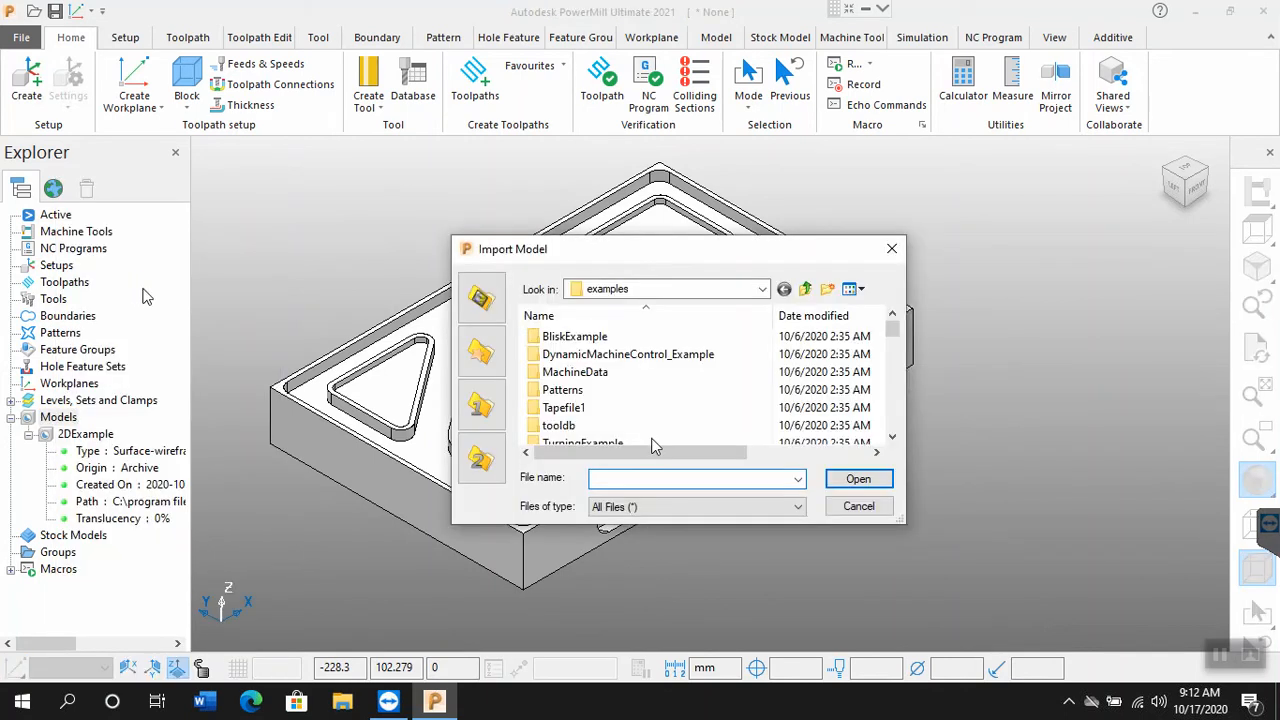
pyautogui.click(656, 421)
pyautogui.scroll(-1, 655, 416)
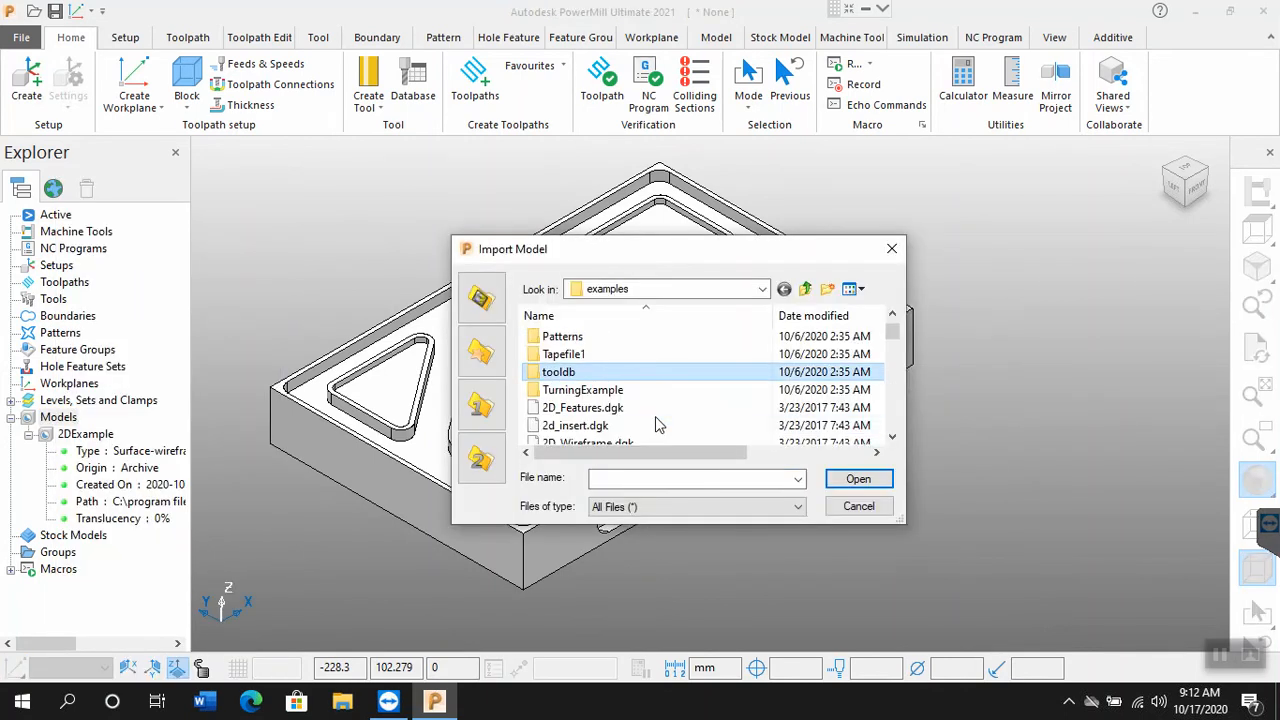
pyautogui.scroll(-1, 617, 426)
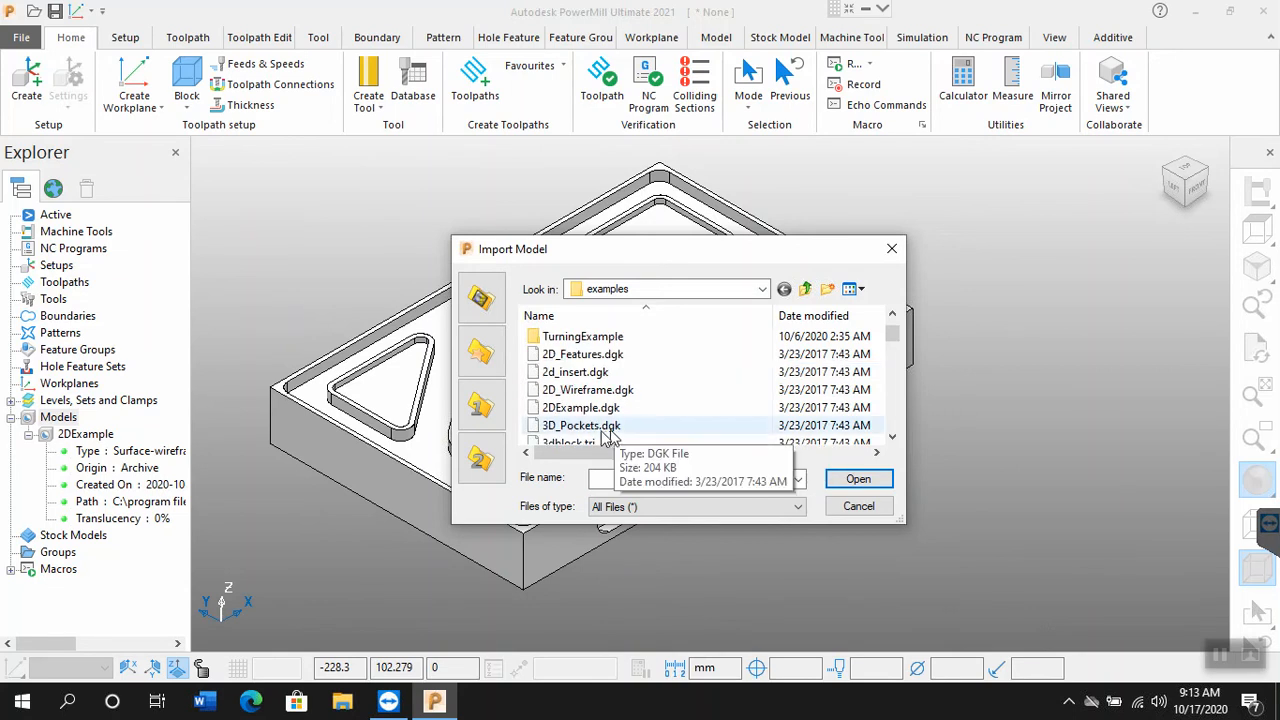
pyautogui.click(589, 410)
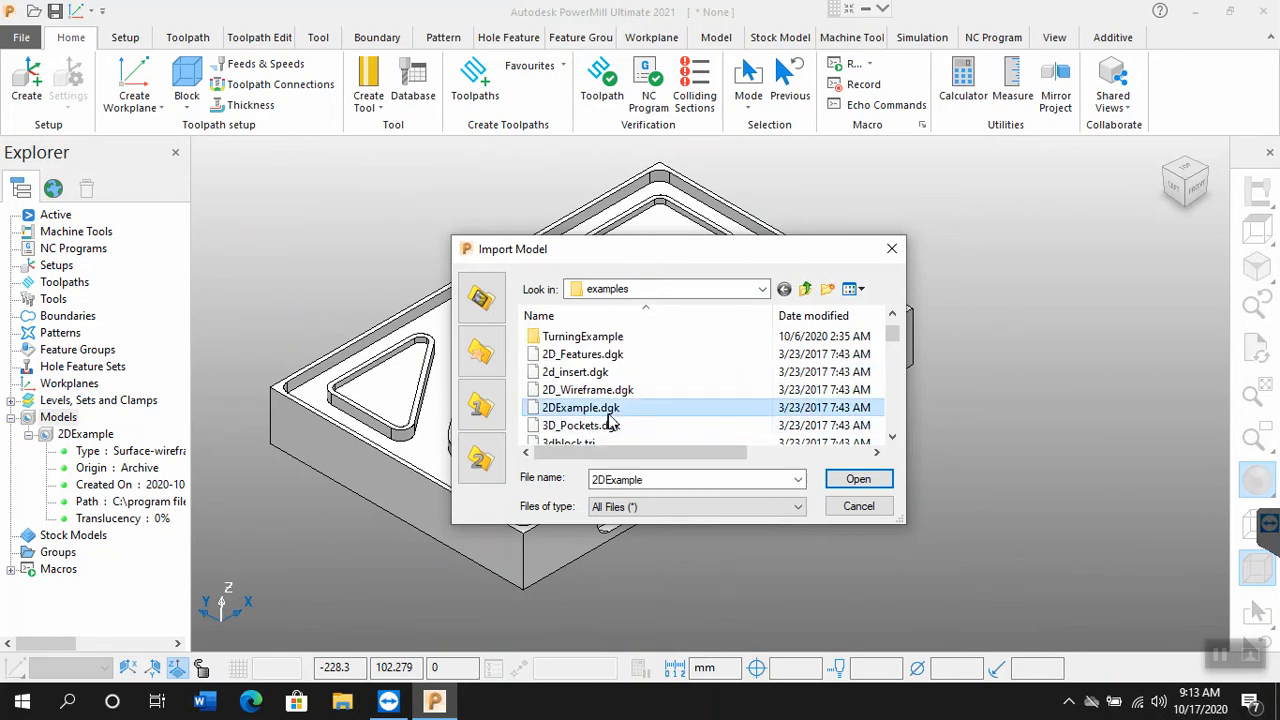
pyautogui.click(849, 507)
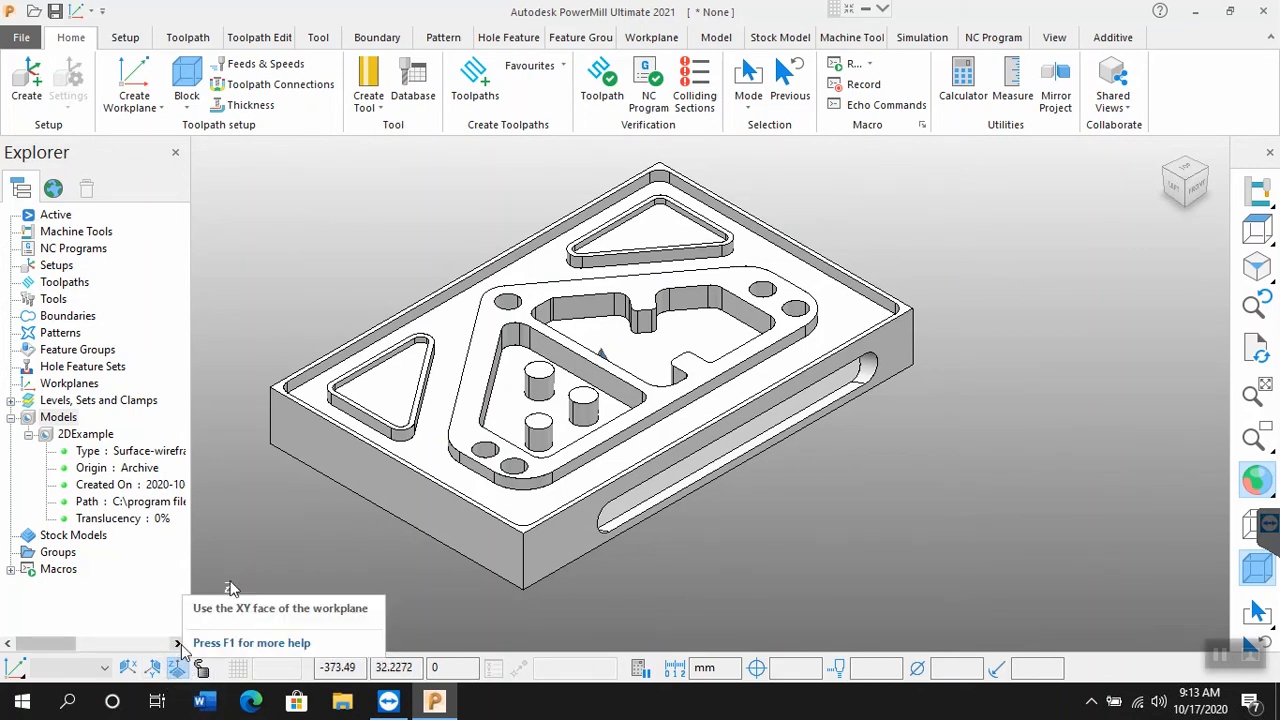
# Step: Switch the principal working plane to YZ, then ZX, and back to XY
pyautogui.click(135, 667)
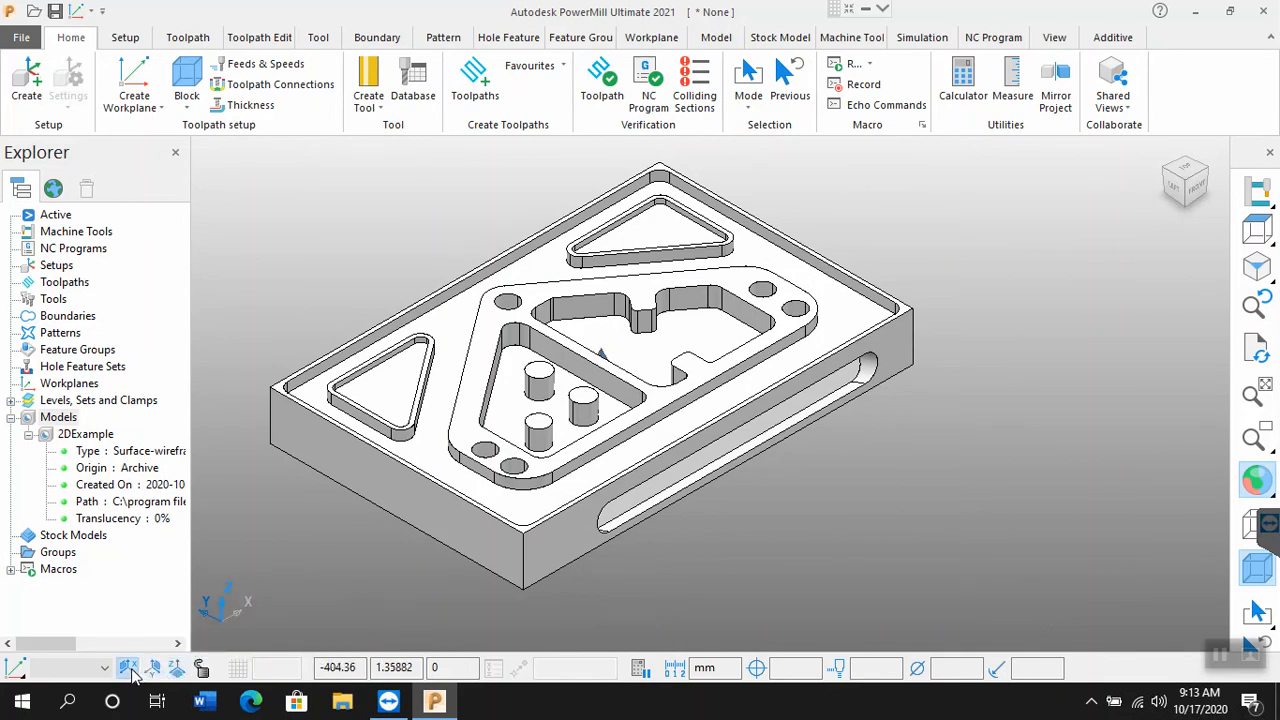
pyautogui.click(153, 669)
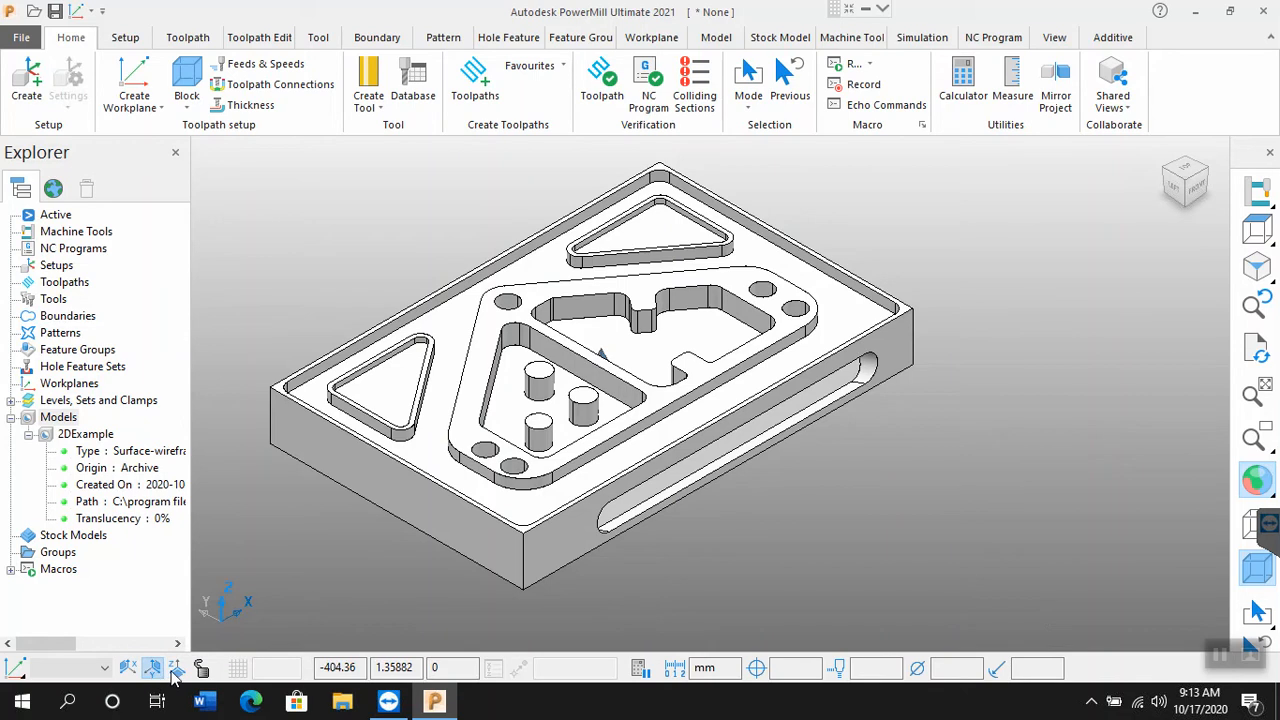
pyautogui.click(175, 668)
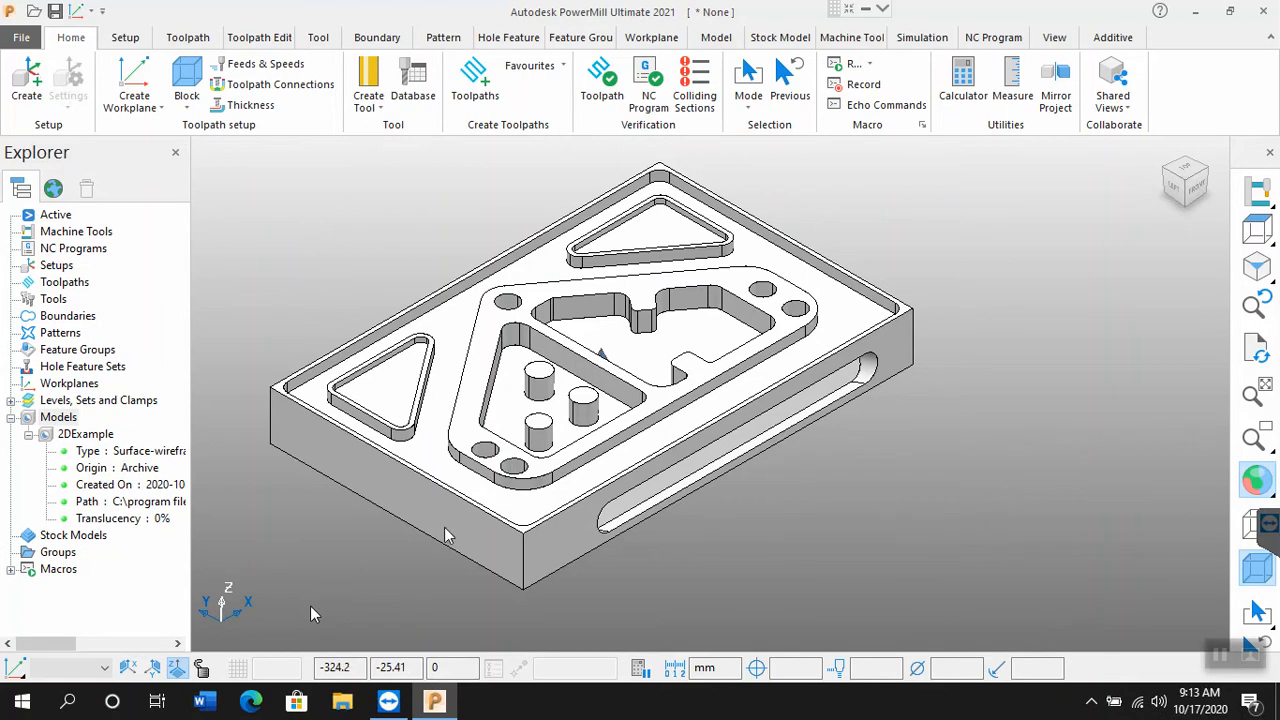
# Step: Toggle the model's wireframe on and off, view it as wireframe only, and restore its shading
pyautogui.click(1250, 528)
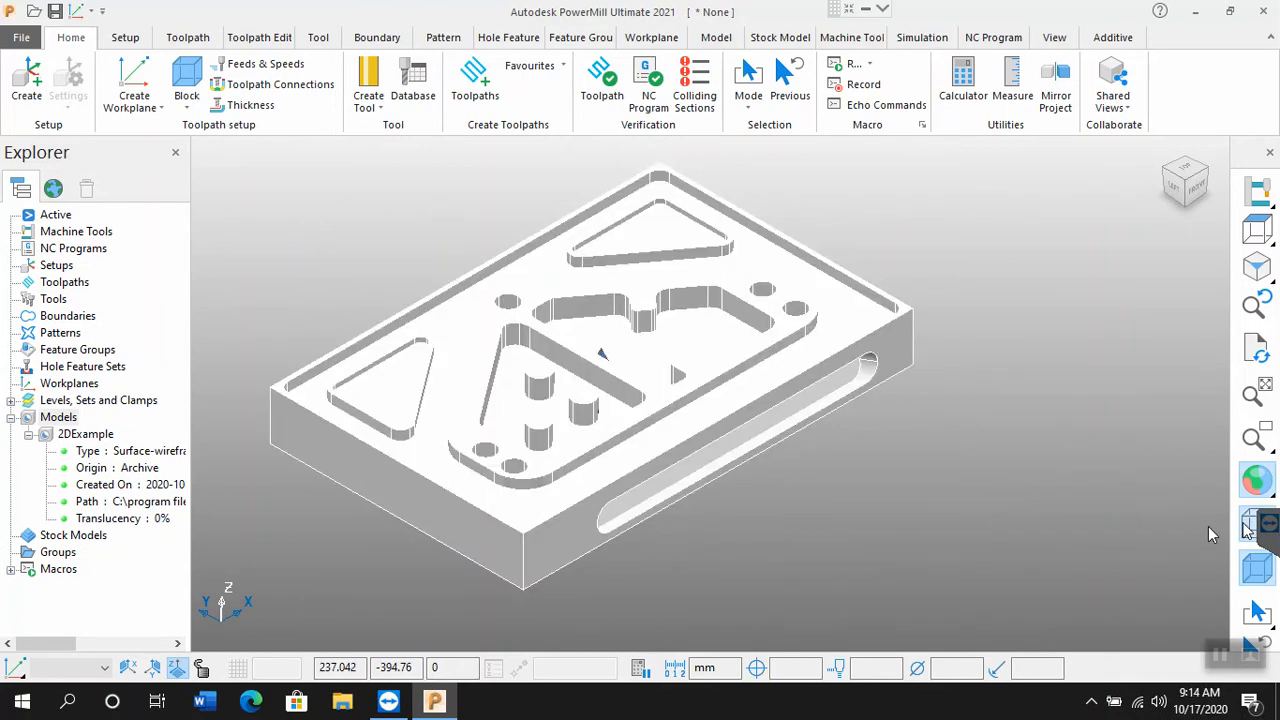
pyautogui.click(1248, 530)
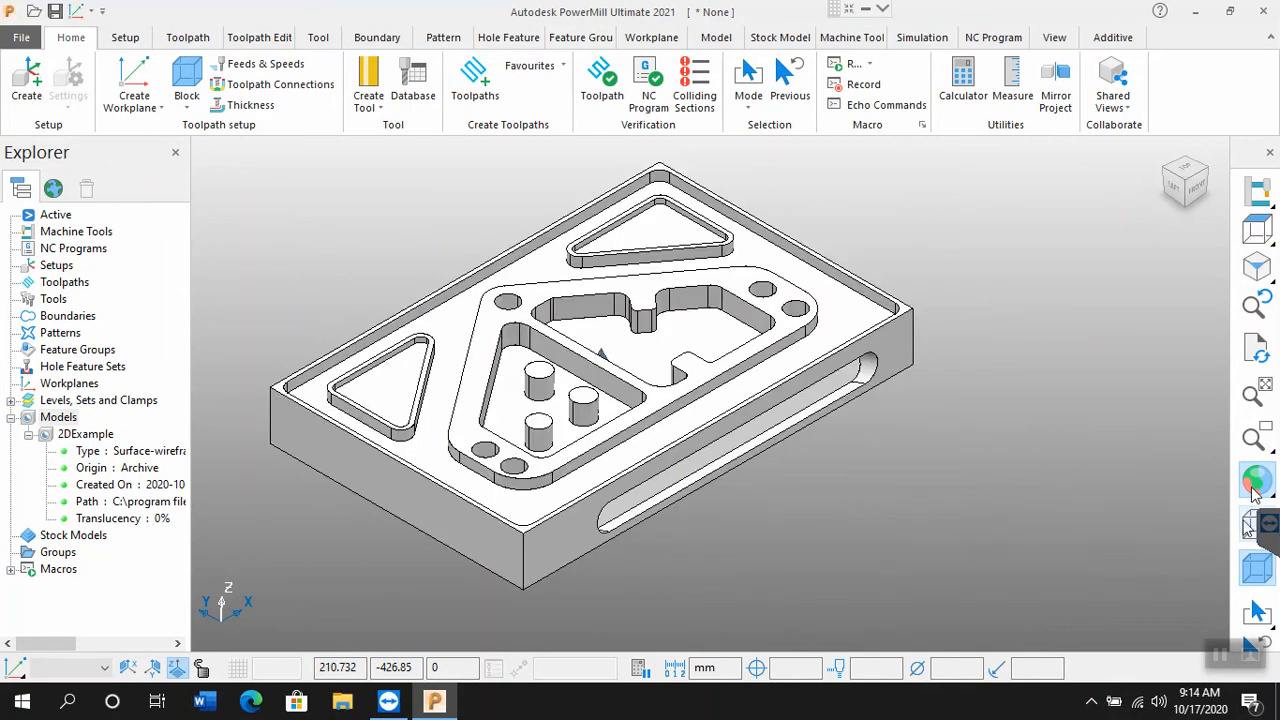
pyautogui.click(1255, 487)
pyautogui.click(1250, 530)
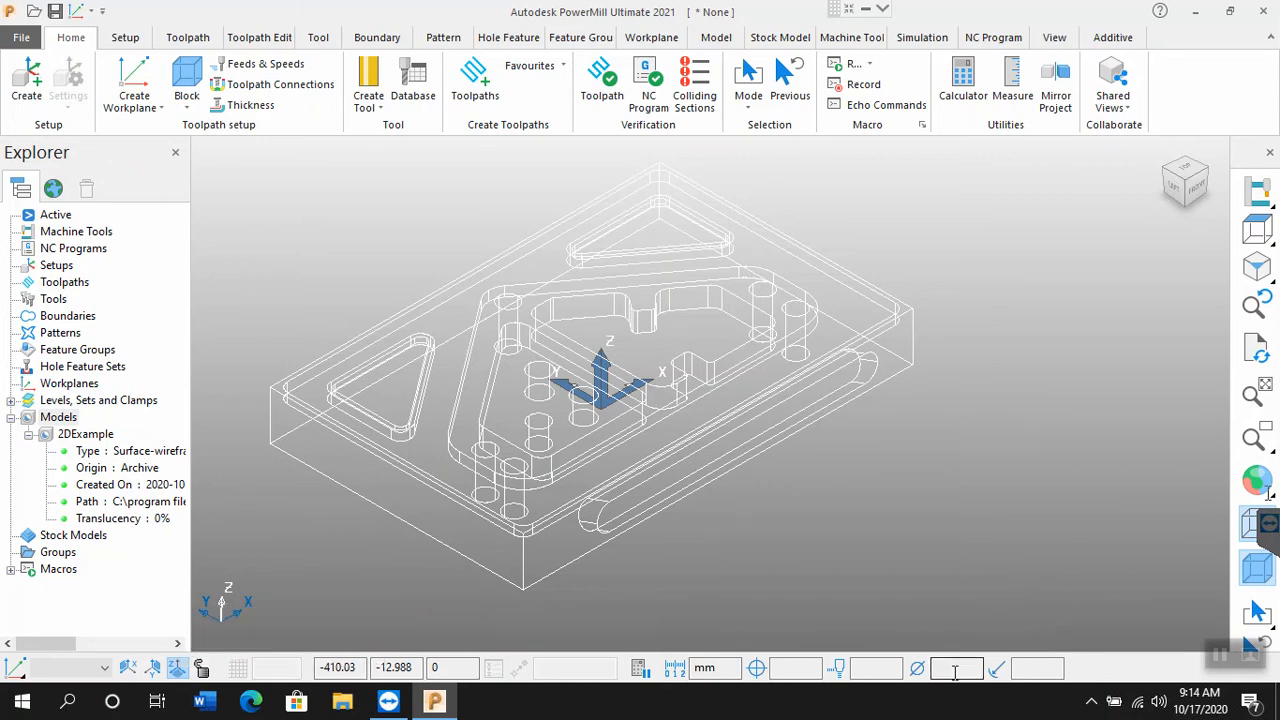
pyautogui.click(1260, 482)
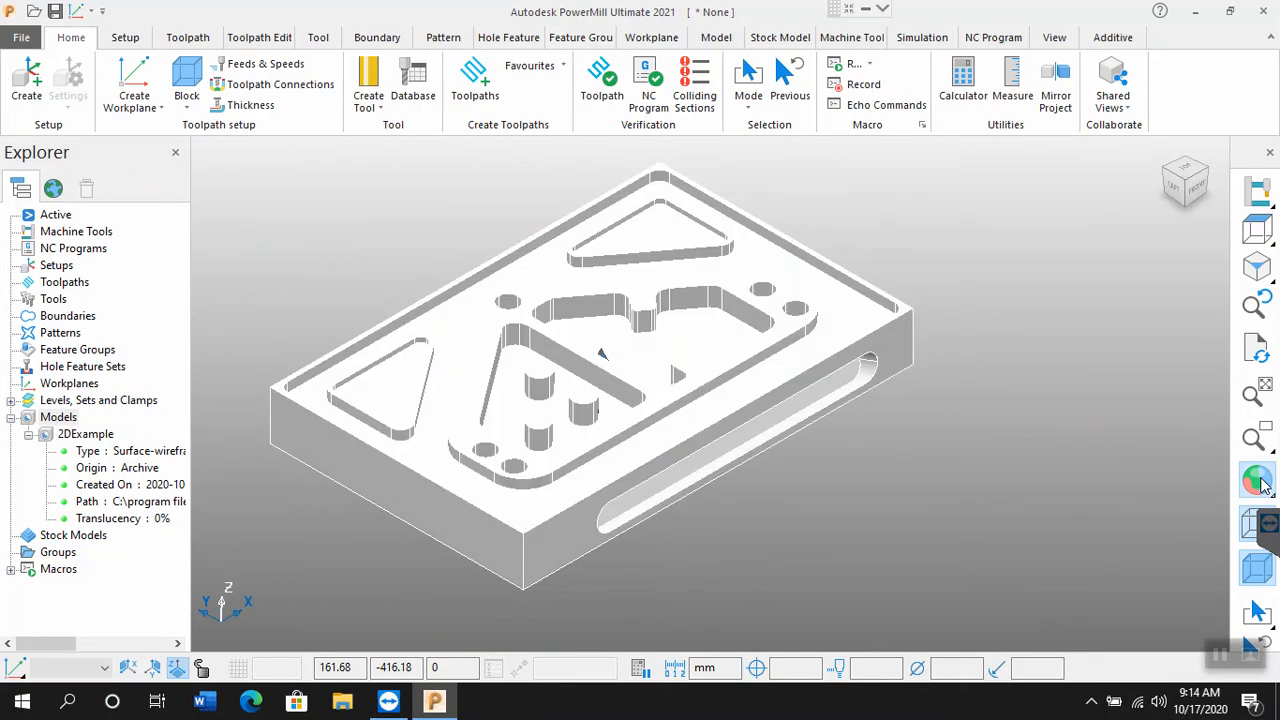
# Step: View the model in plain shade, hide its wireframe, and return it to multicolour shading
pyautogui.click(1212, 484)
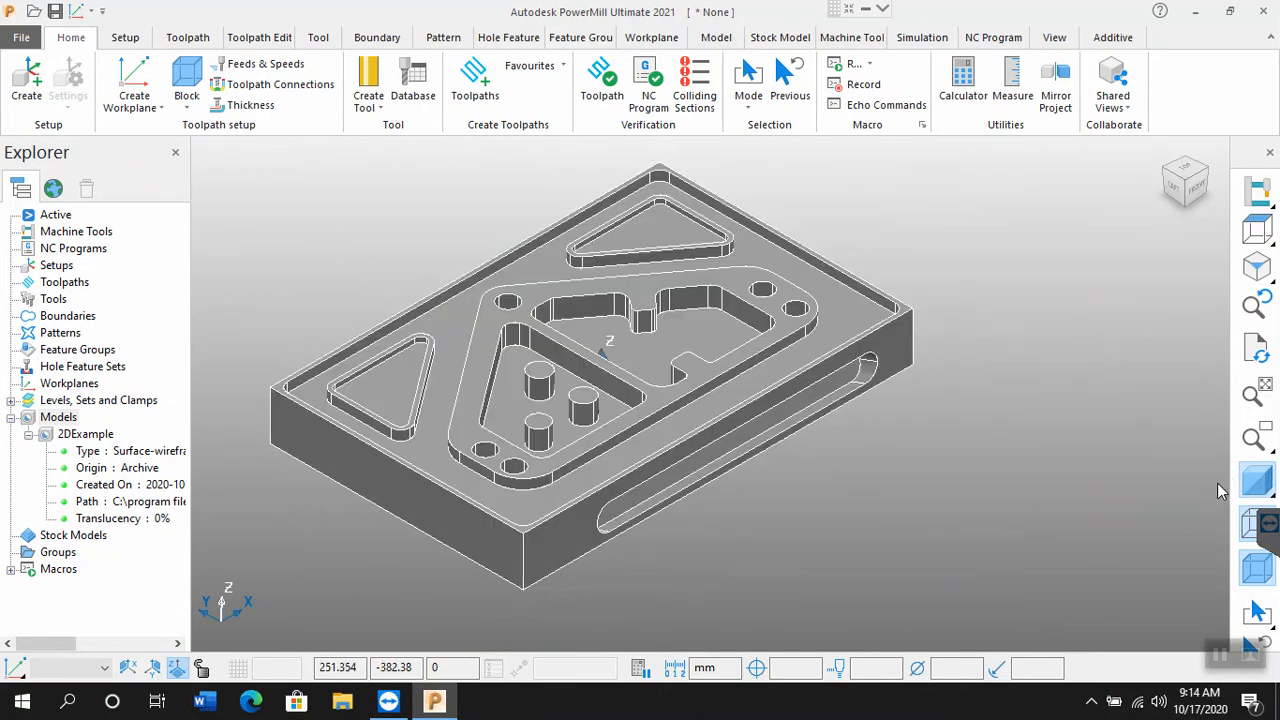
pyautogui.click(1250, 527)
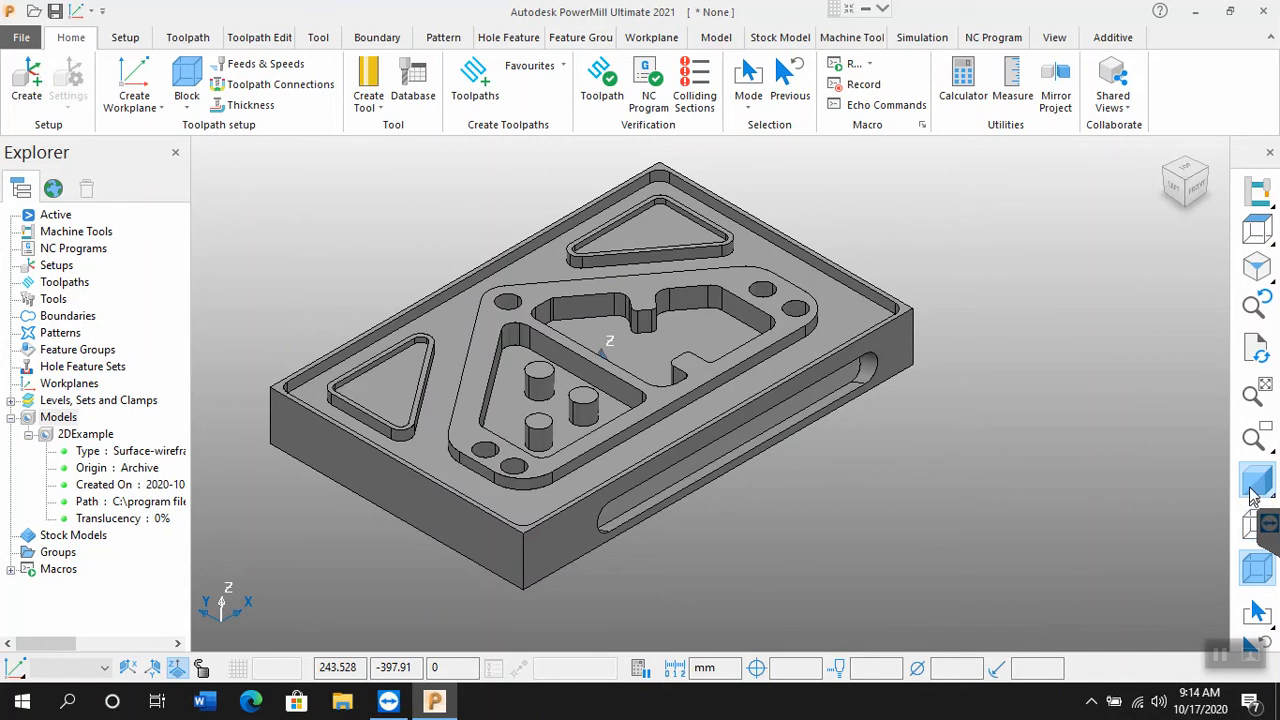
pyautogui.moveTo(1256, 487)
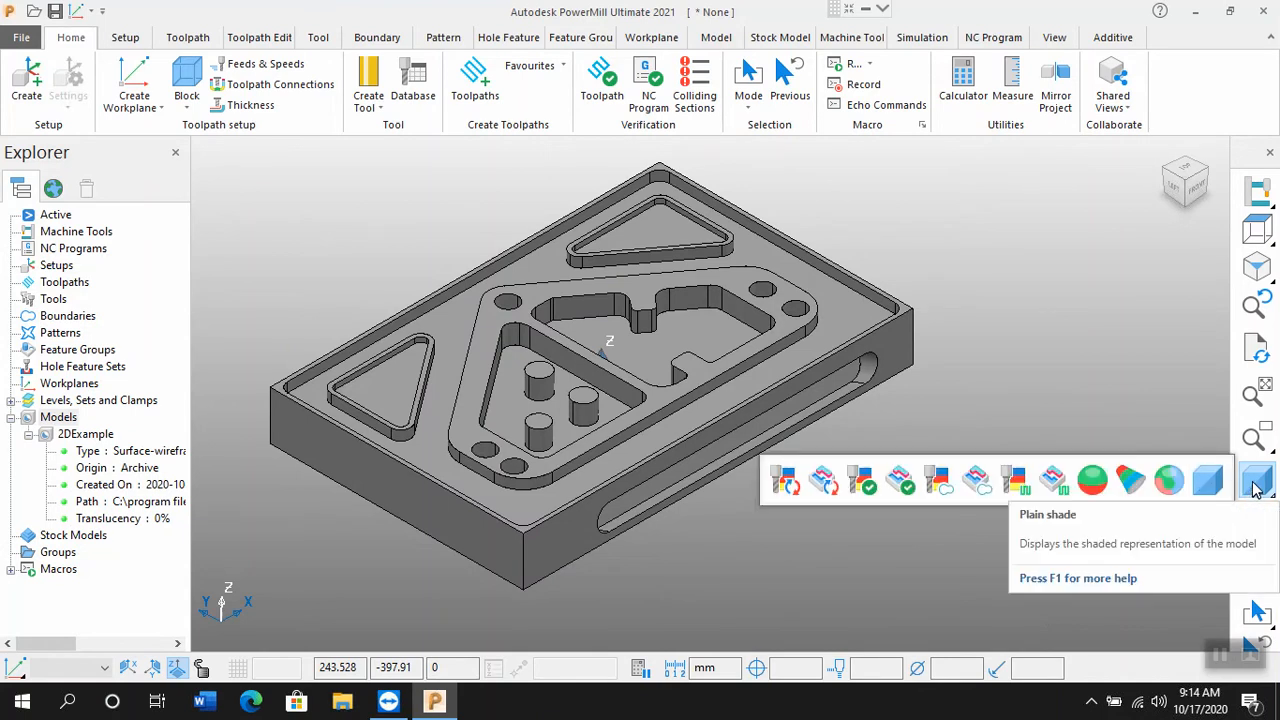
pyautogui.click(1170, 482)
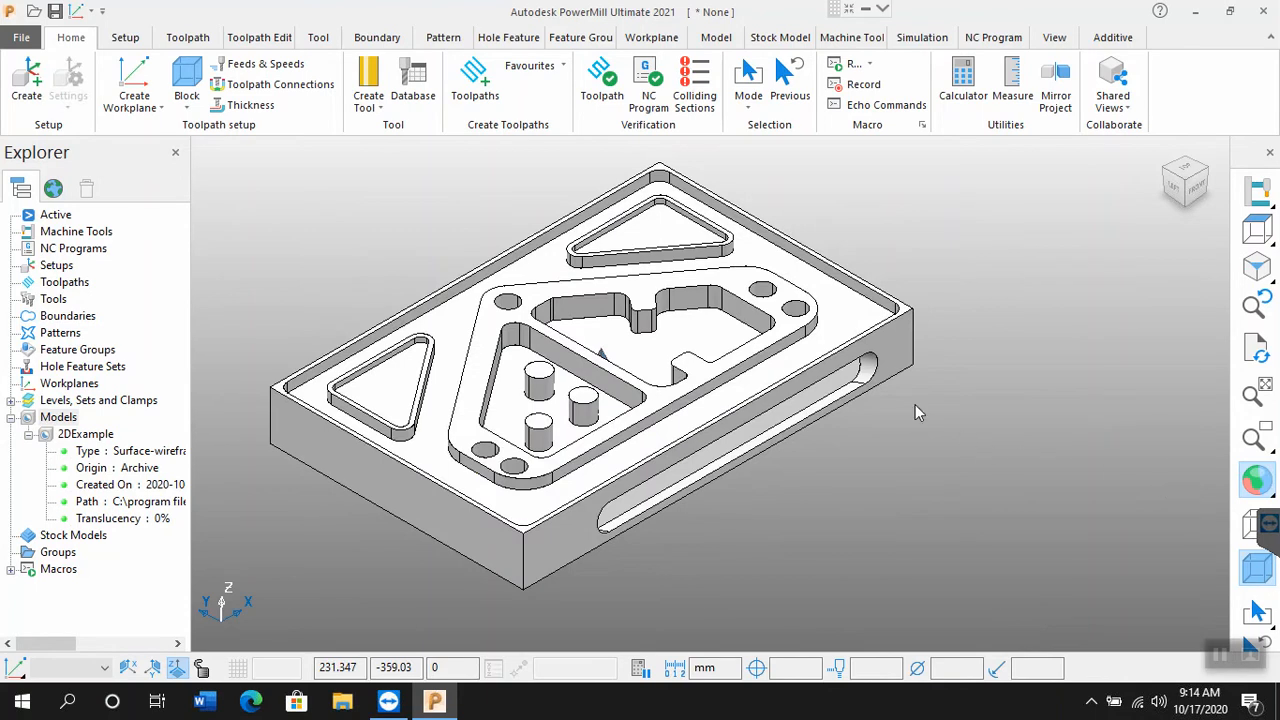
# Step: Colour the top face of the large raised boss around the two pockets red (255, 0, 0)
pyautogui.click(794, 327)
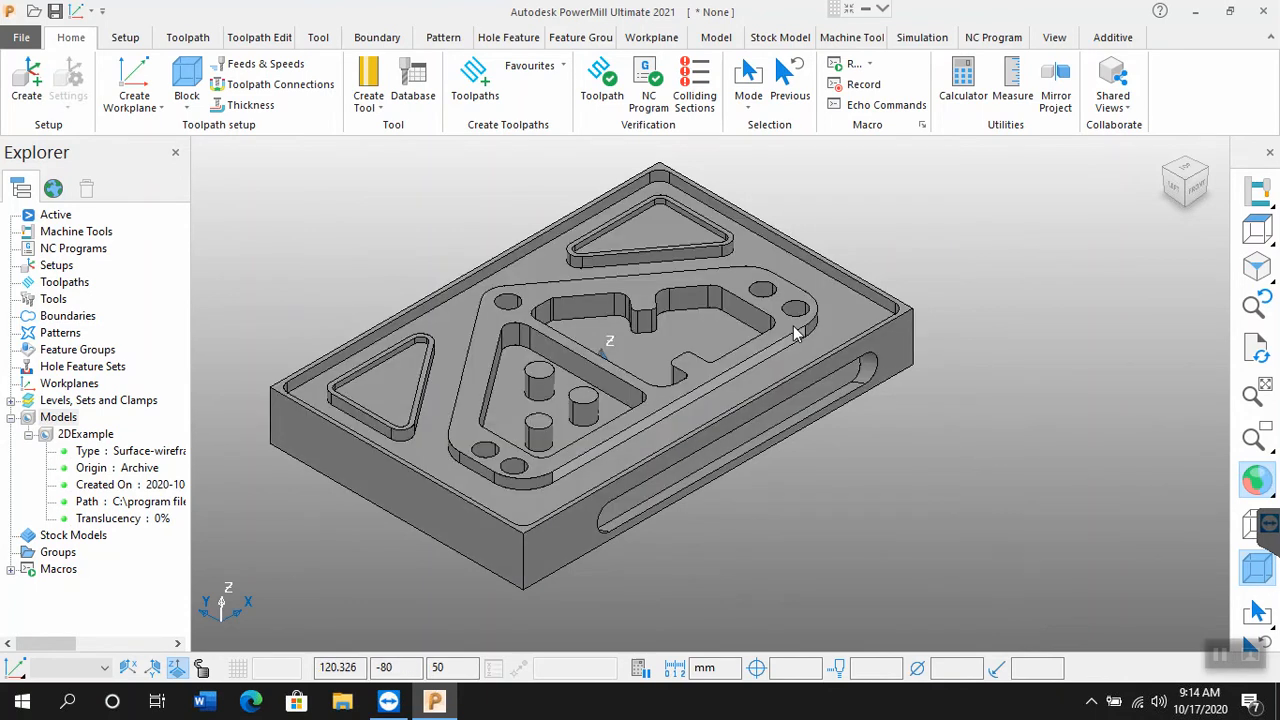
pyautogui.click(788, 331)
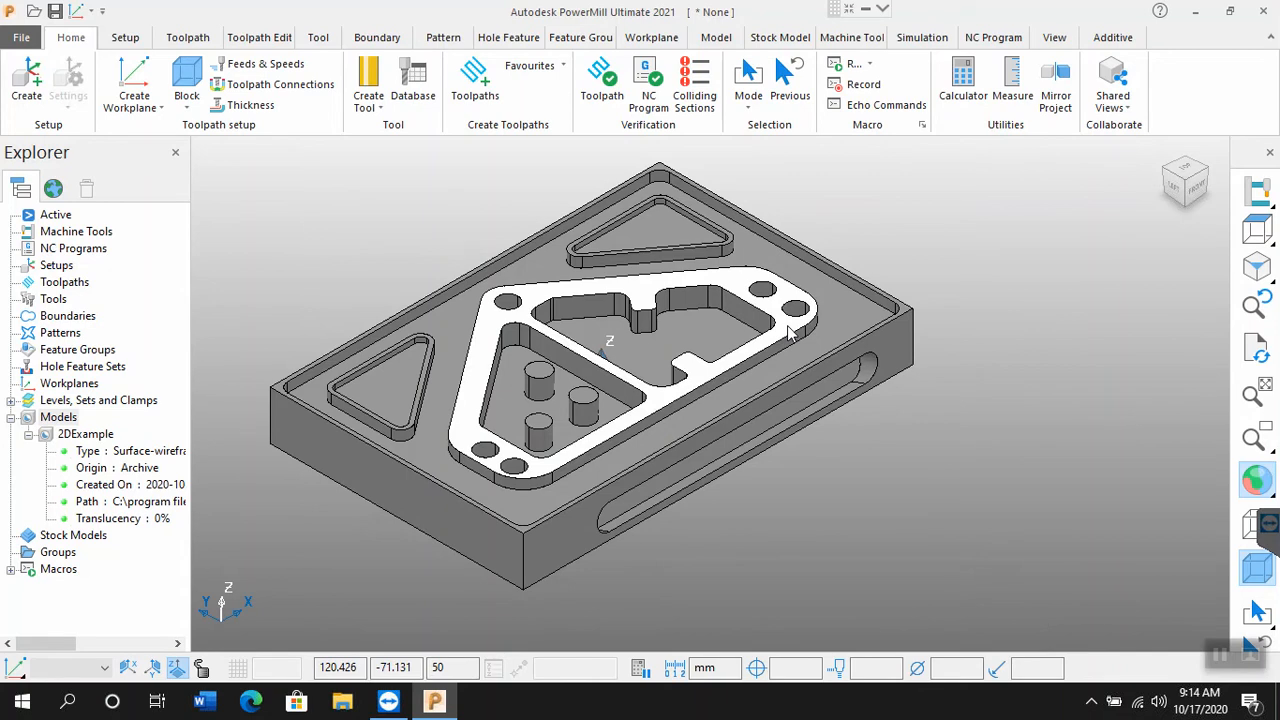
pyautogui.rightClick(790, 334)
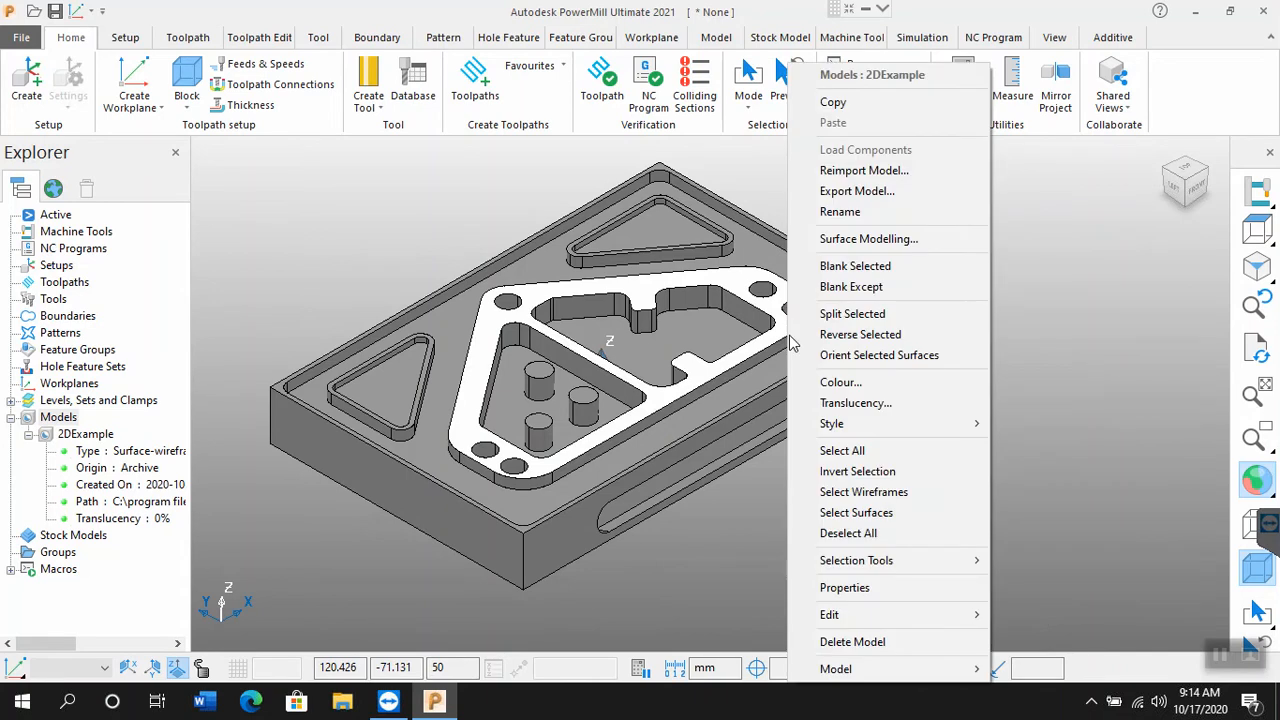
pyautogui.click(840, 382)
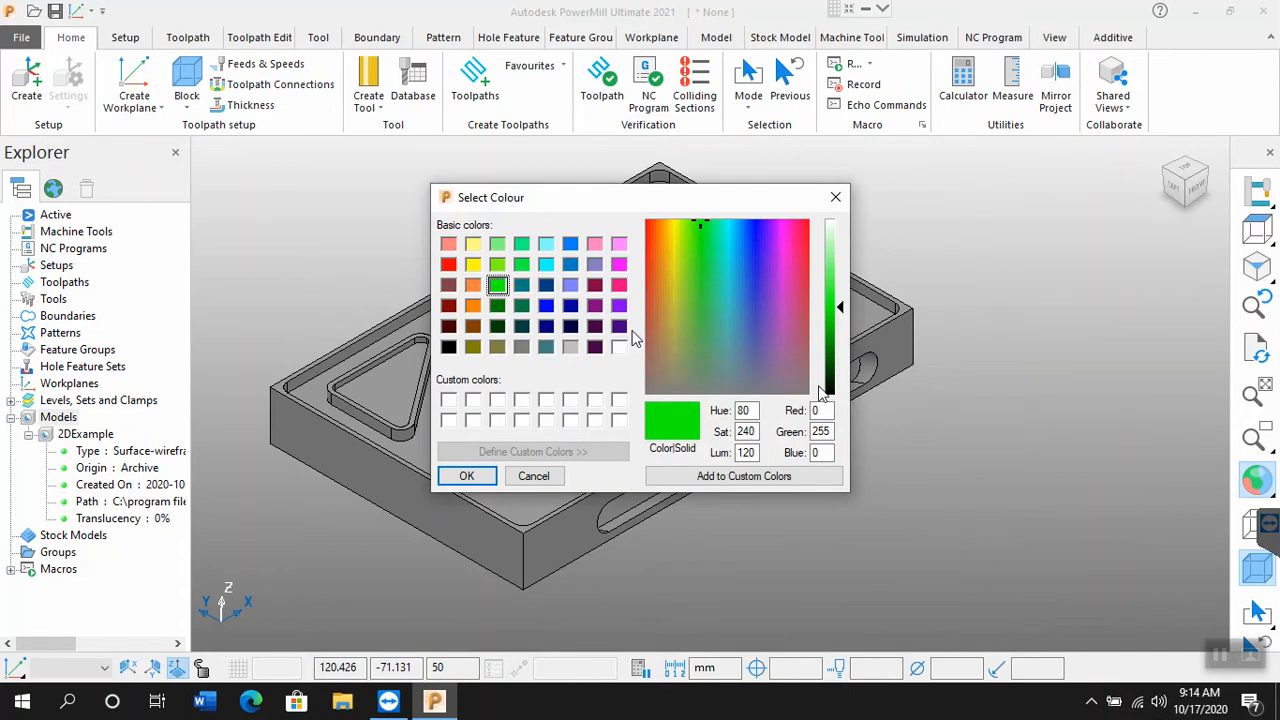
pyautogui.click(449, 265)
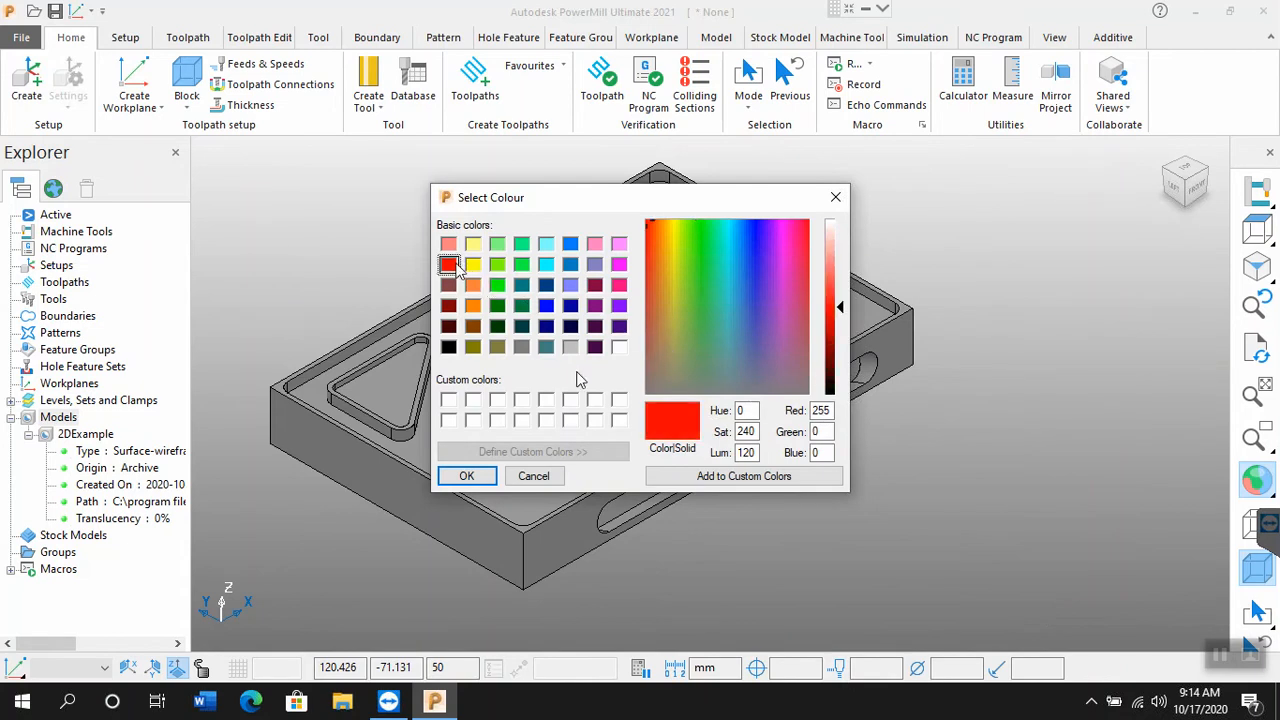
pyautogui.click(468, 477)
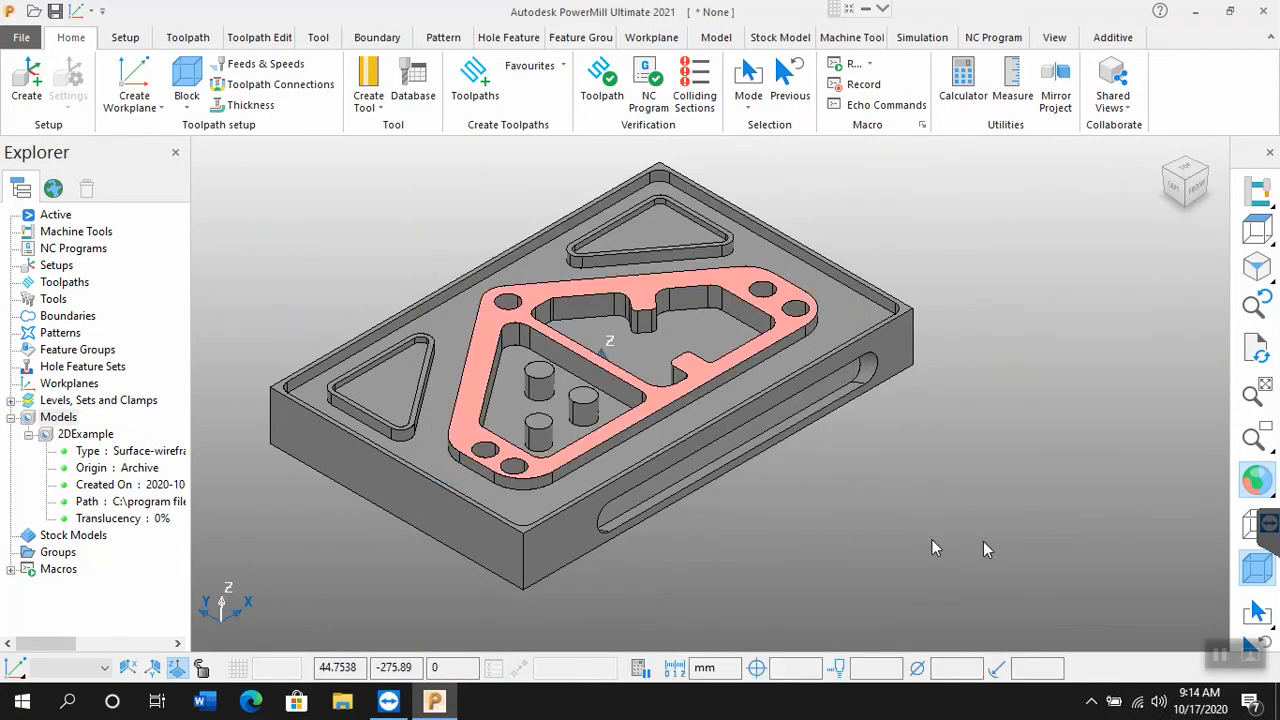
# Step: Compare the recoloured boss face in plain shade and in multicolour shading
pyautogui.moveTo(1245, 485)
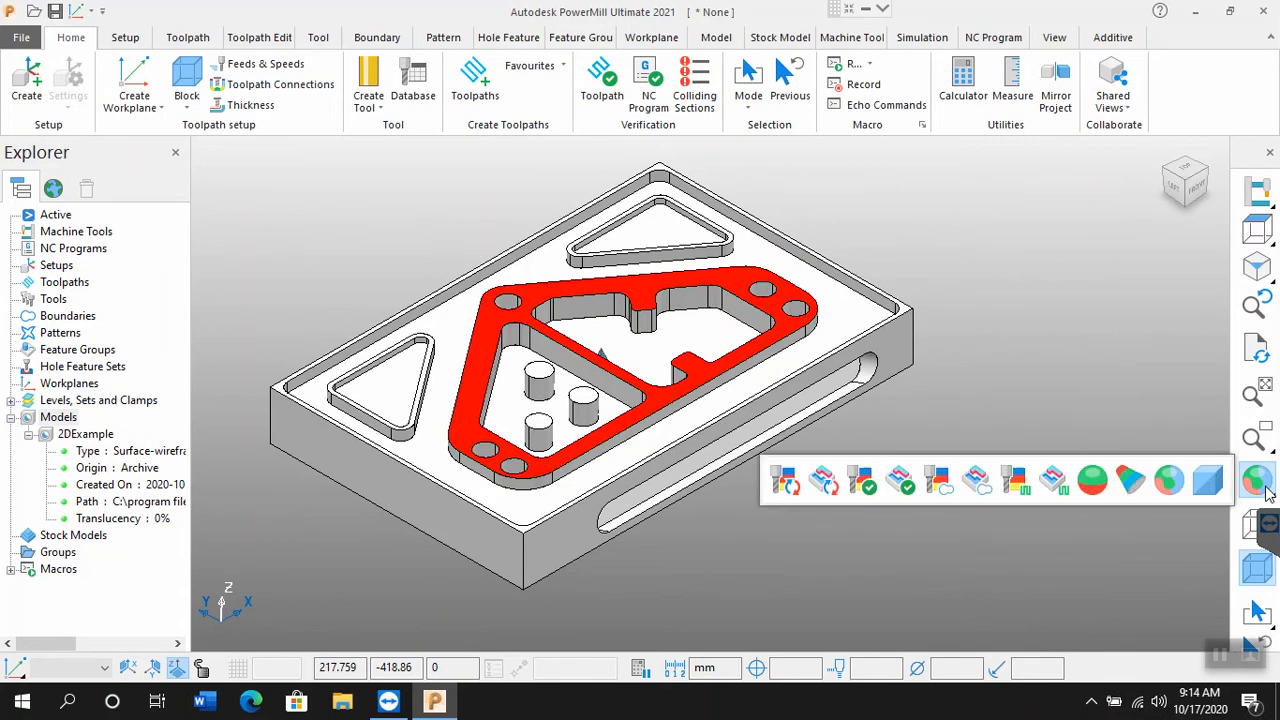
pyautogui.click(1212, 484)
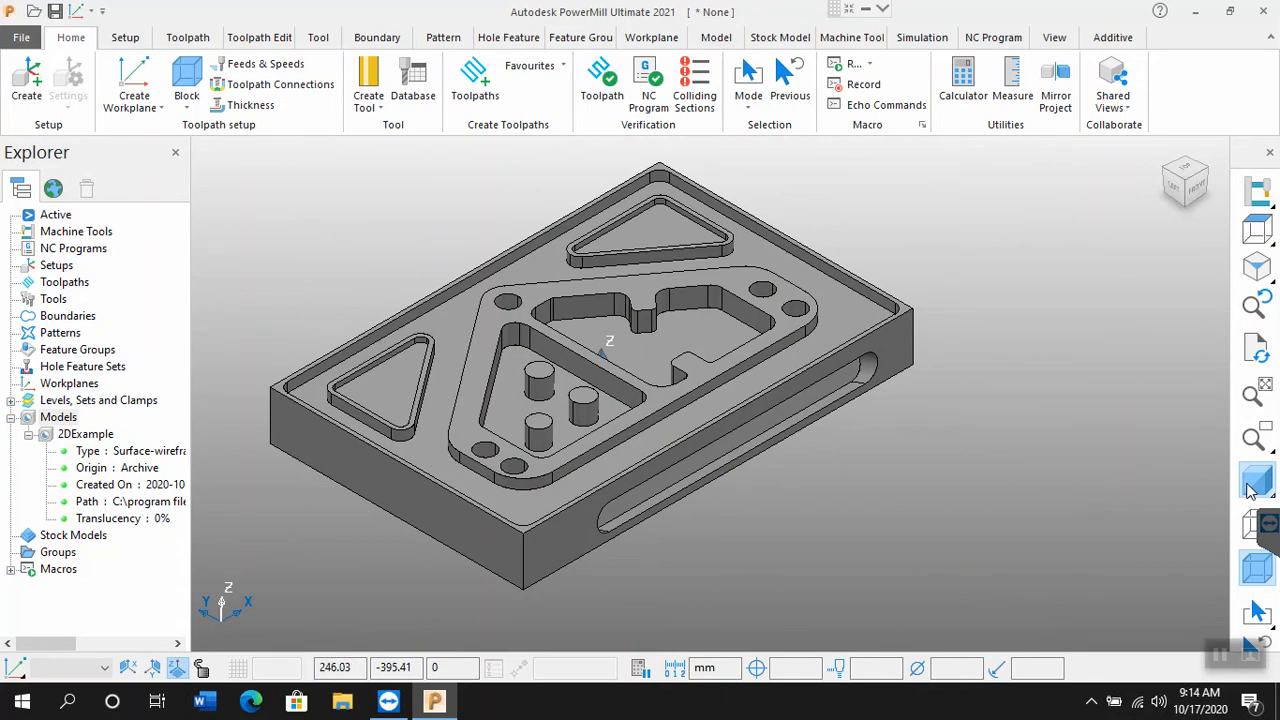
pyautogui.moveTo(1252, 486)
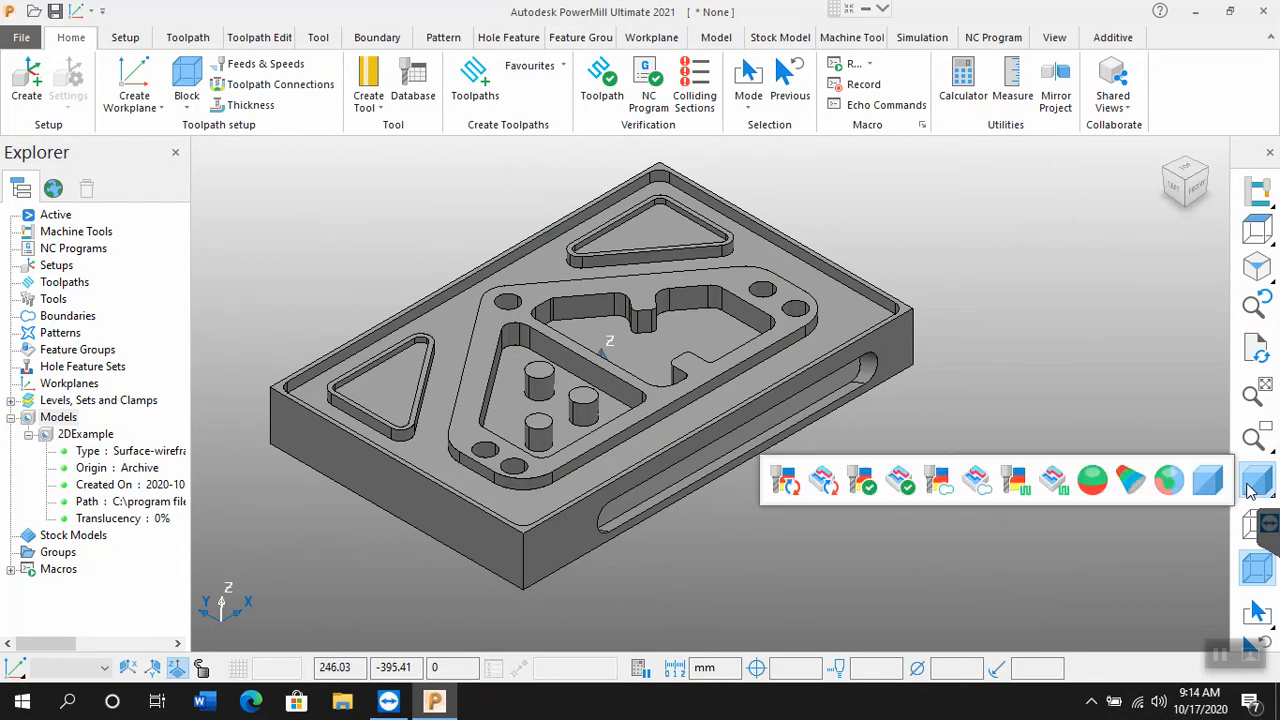
pyautogui.click(1166, 484)
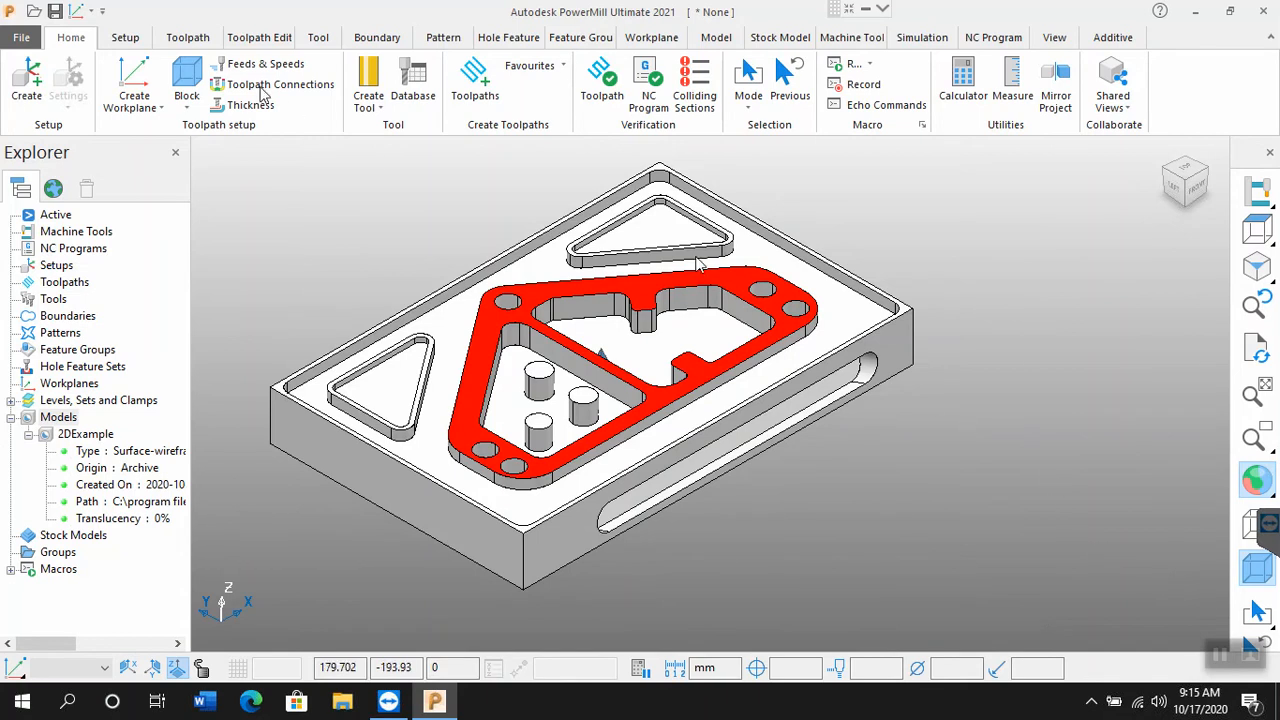
# Step: Examine the unit system setting in the application options, and close the options without changing anything
pyautogui.click(22, 38)
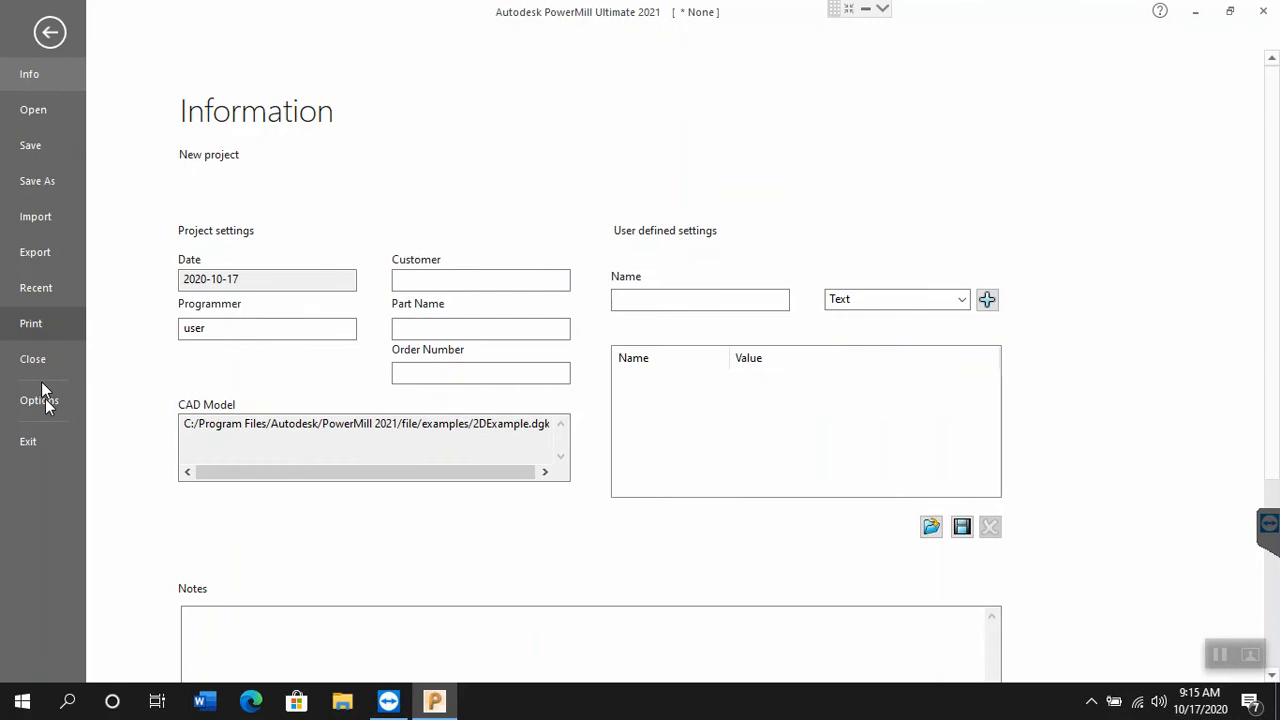
pyautogui.click(45, 403)
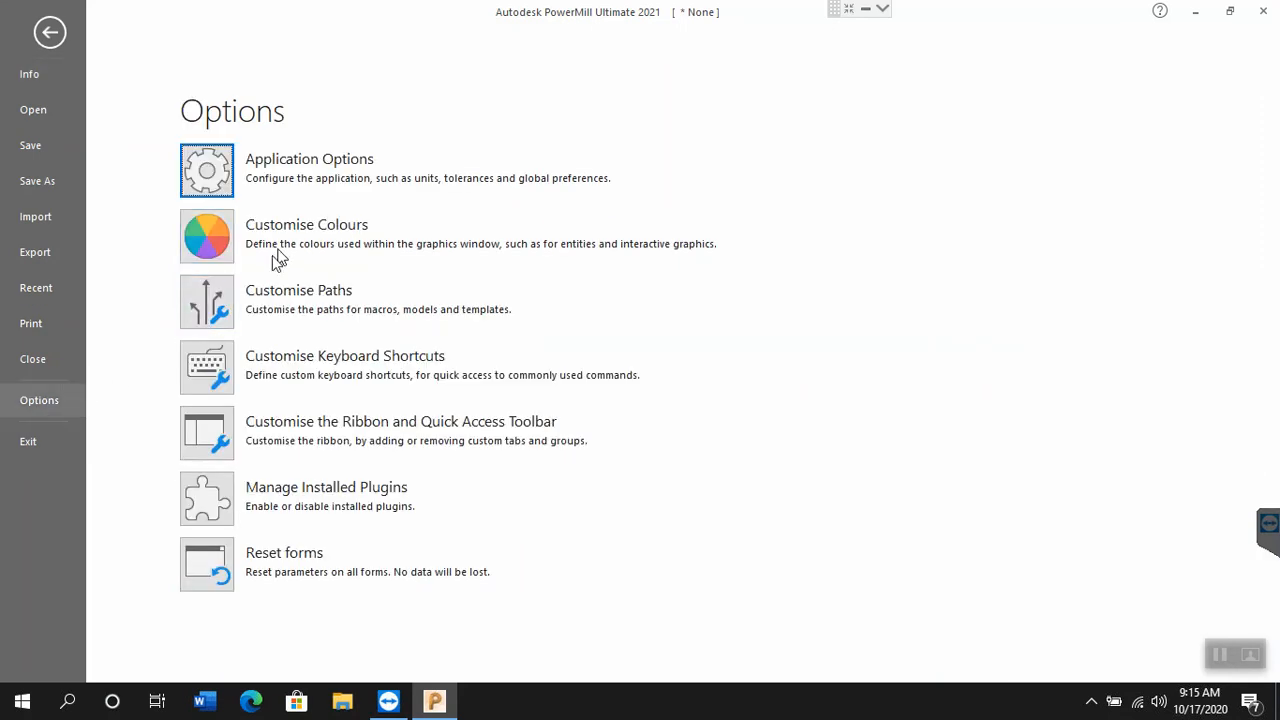
pyautogui.click(203, 185)
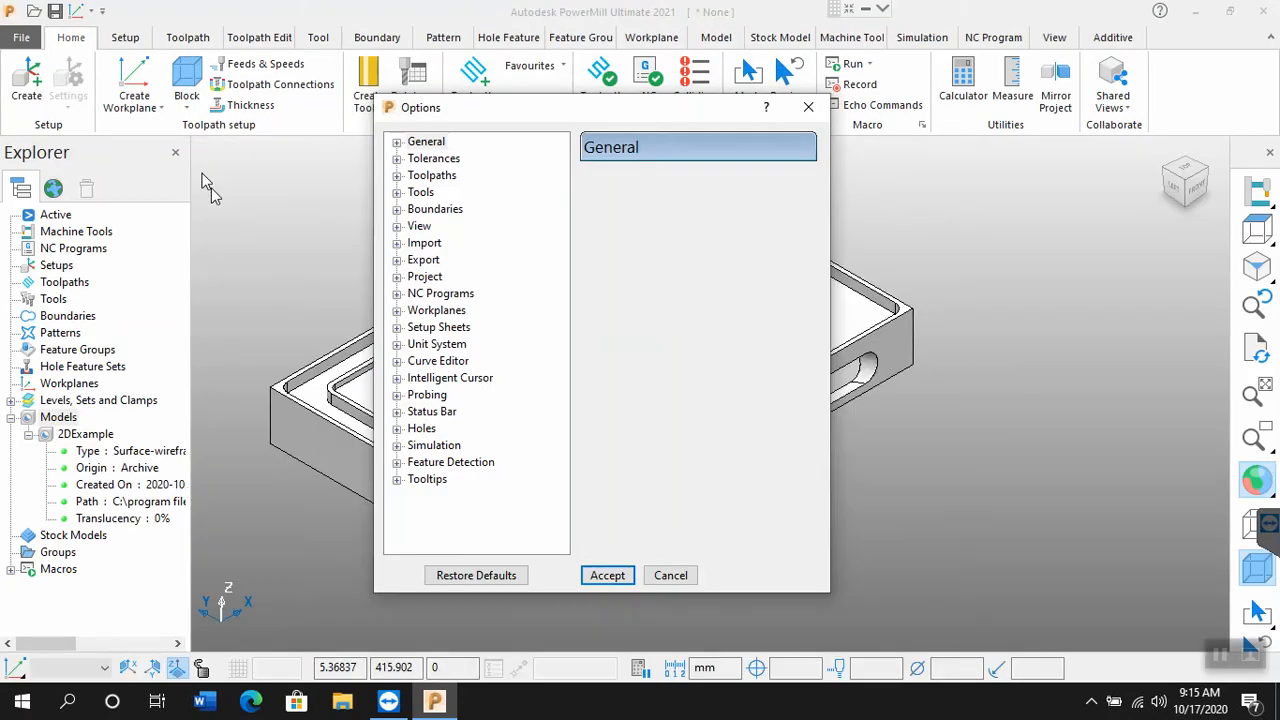
pyautogui.click(420, 346)
pyautogui.click(398, 345)
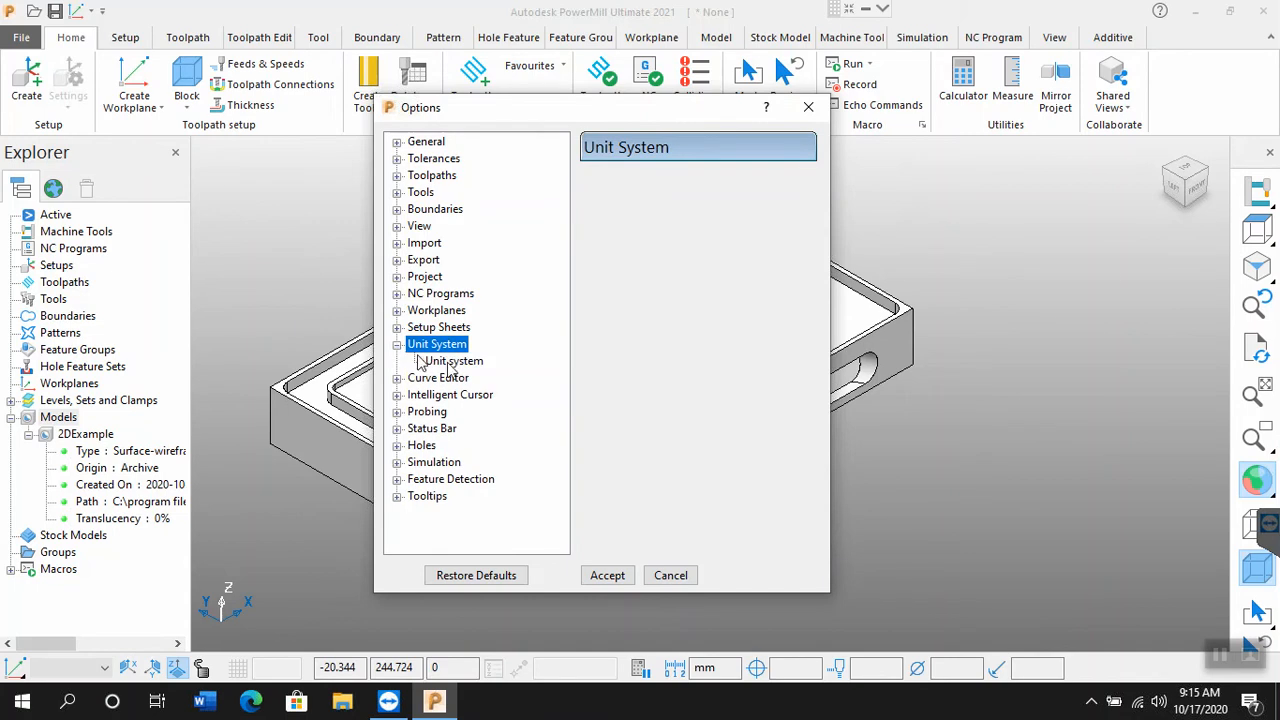
pyautogui.click(450, 364)
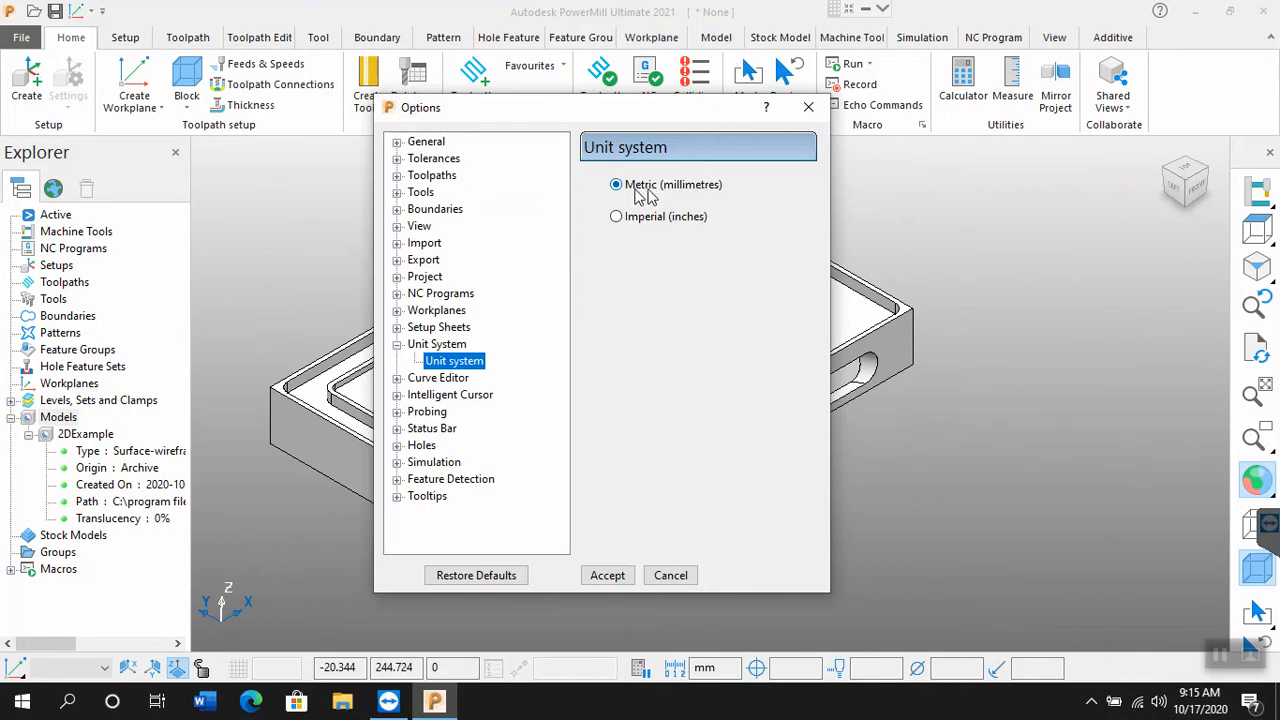
pyautogui.click(685, 579)
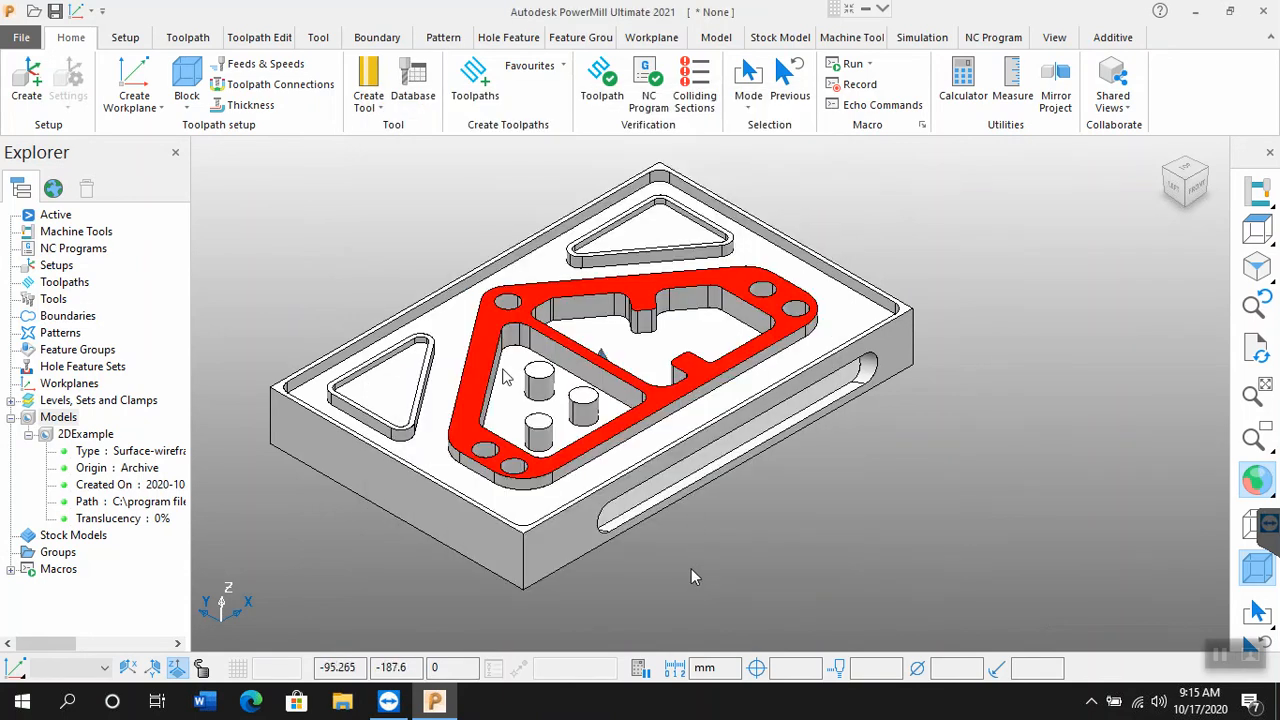
# Step: Revisit the unit system setting in the application options and accept it with Metric (millimetres) selected
pyautogui.click(12, 40)
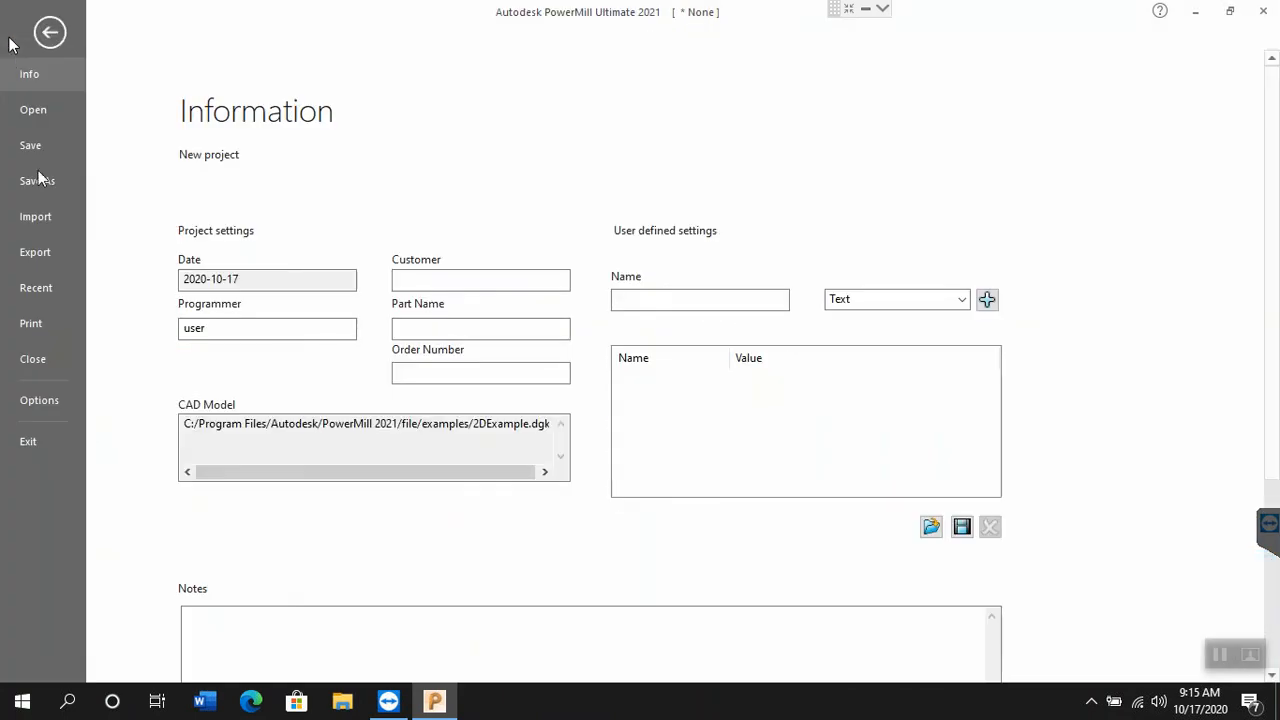
pyautogui.click(47, 400)
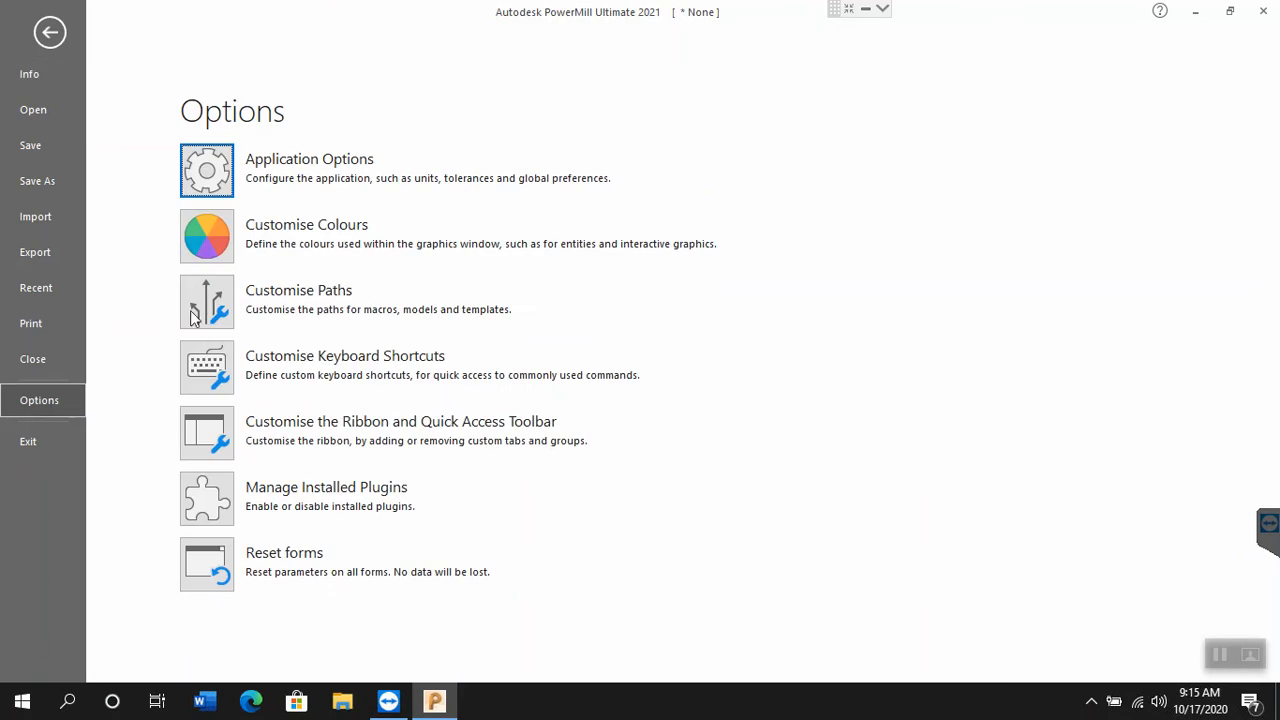
pyautogui.click(198, 180)
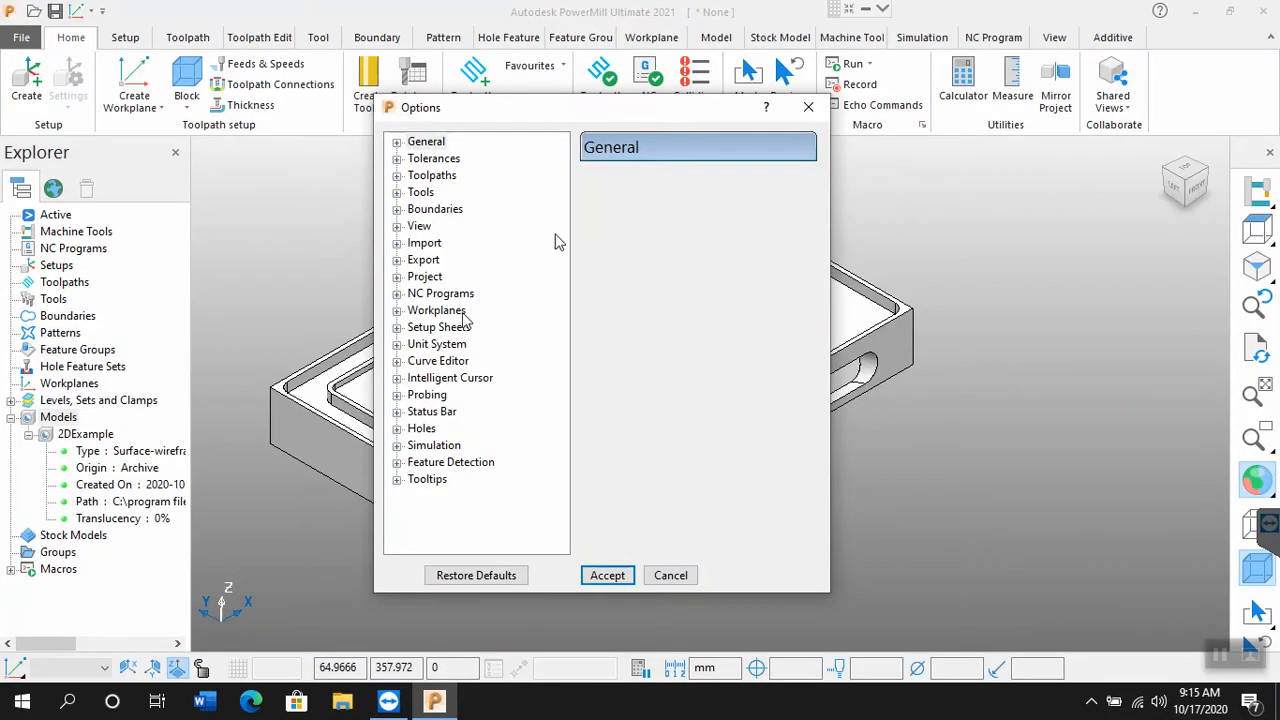
pyautogui.click(397, 345)
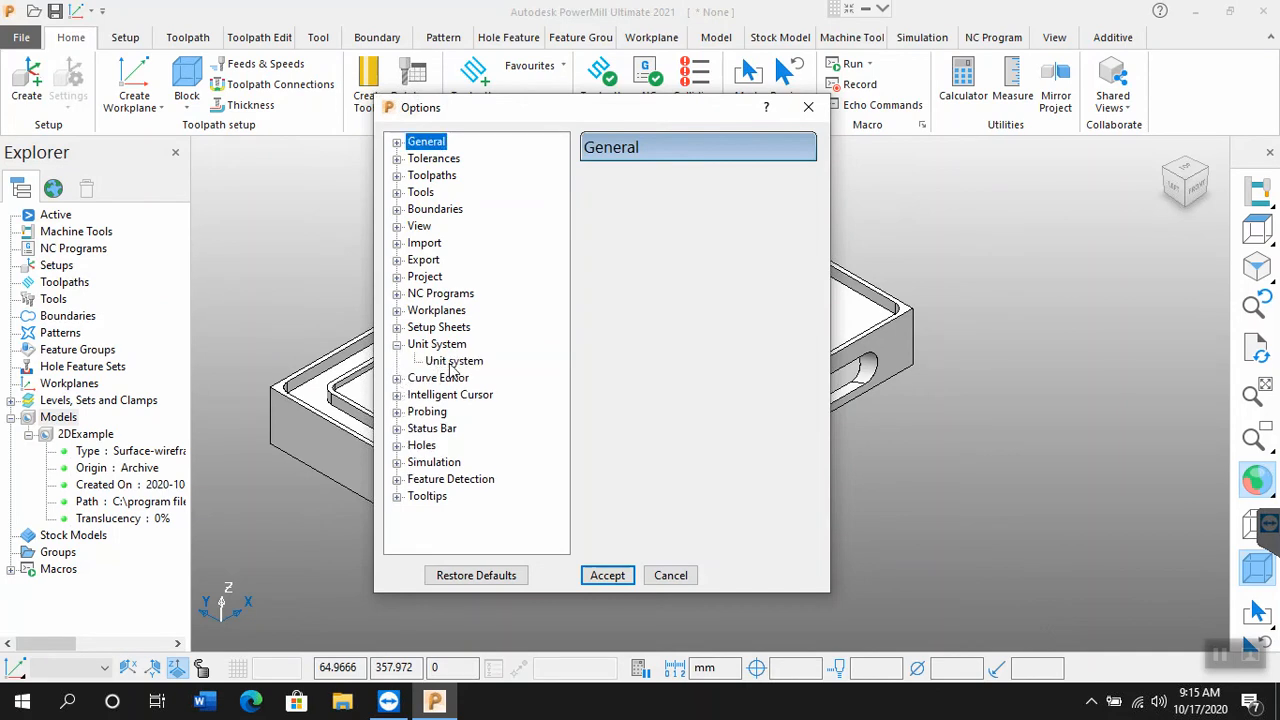
pyautogui.click(451, 363)
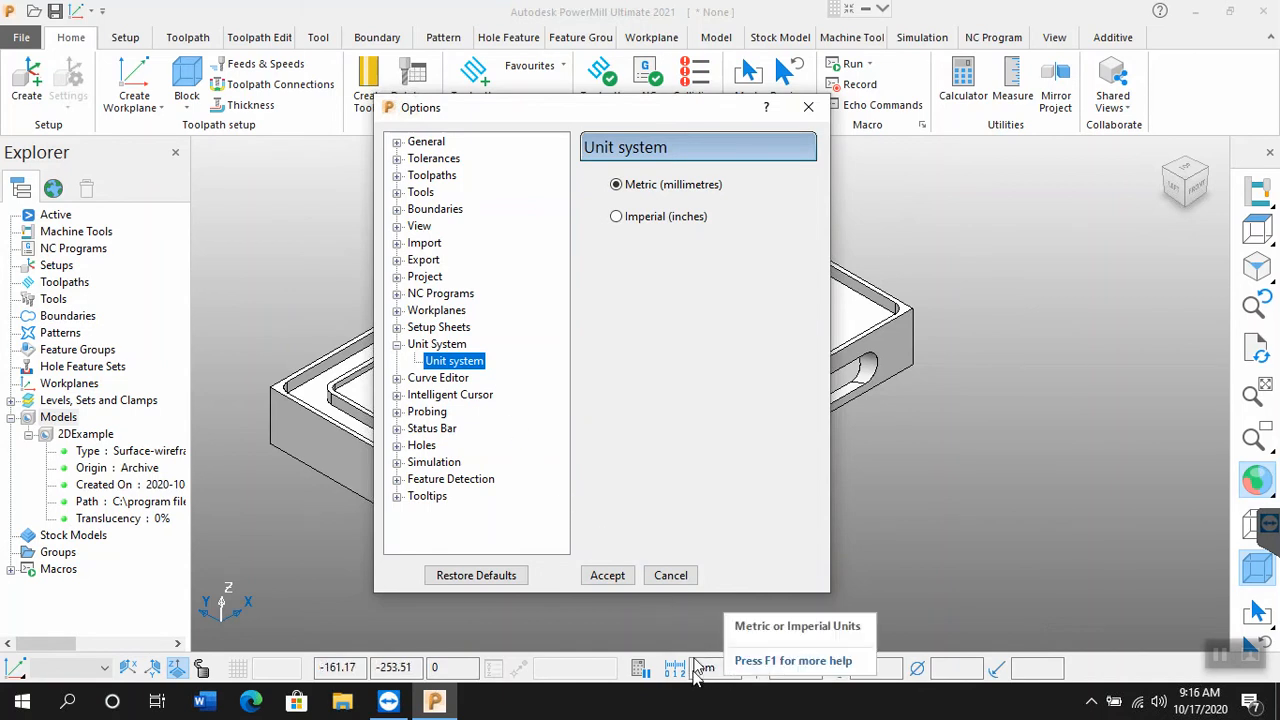
pyautogui.click(627, 579)
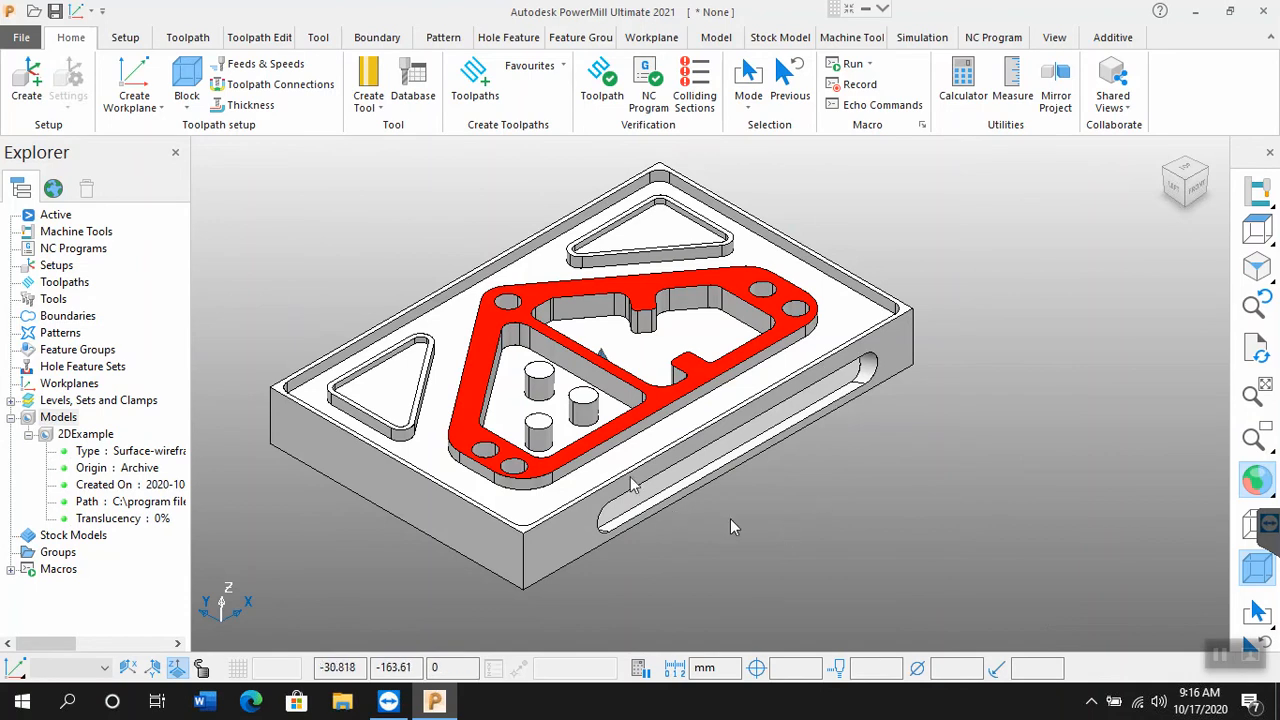
pyautogui.moveTo(936, 503); pyautogui.dragTo(926, 472, button='middle')
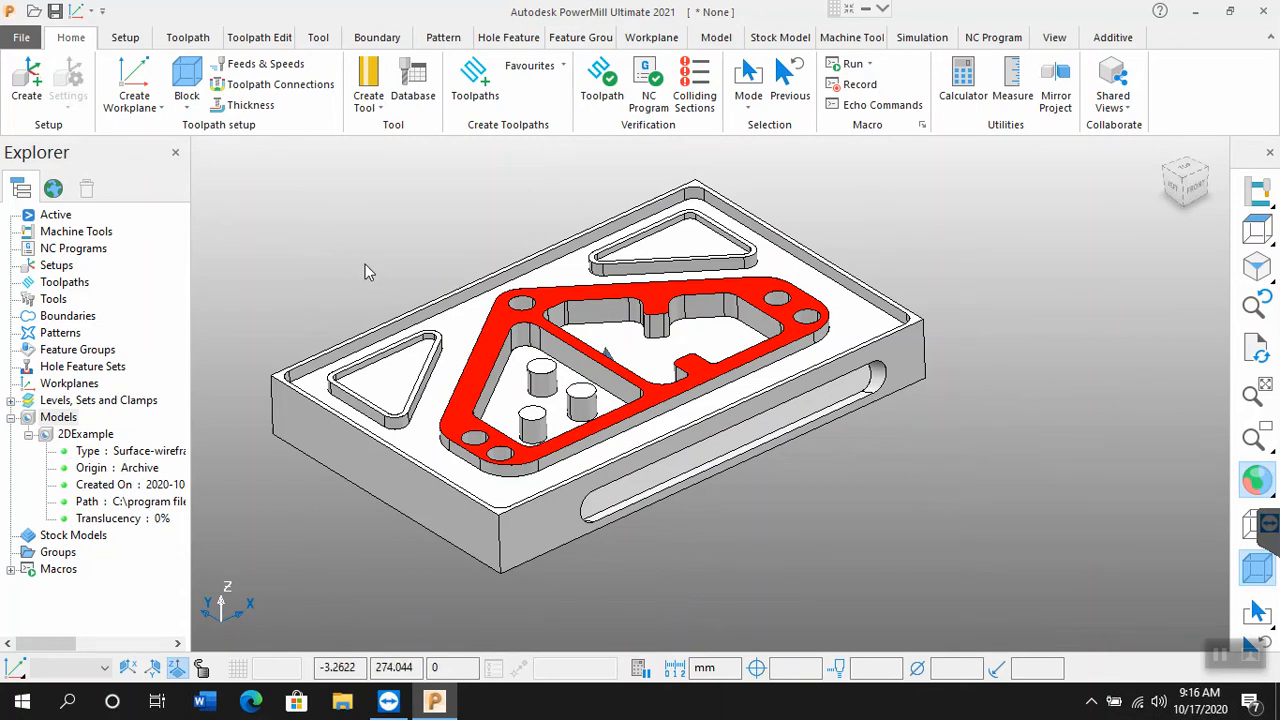
pyautogui.scroll(1, 365, 268)
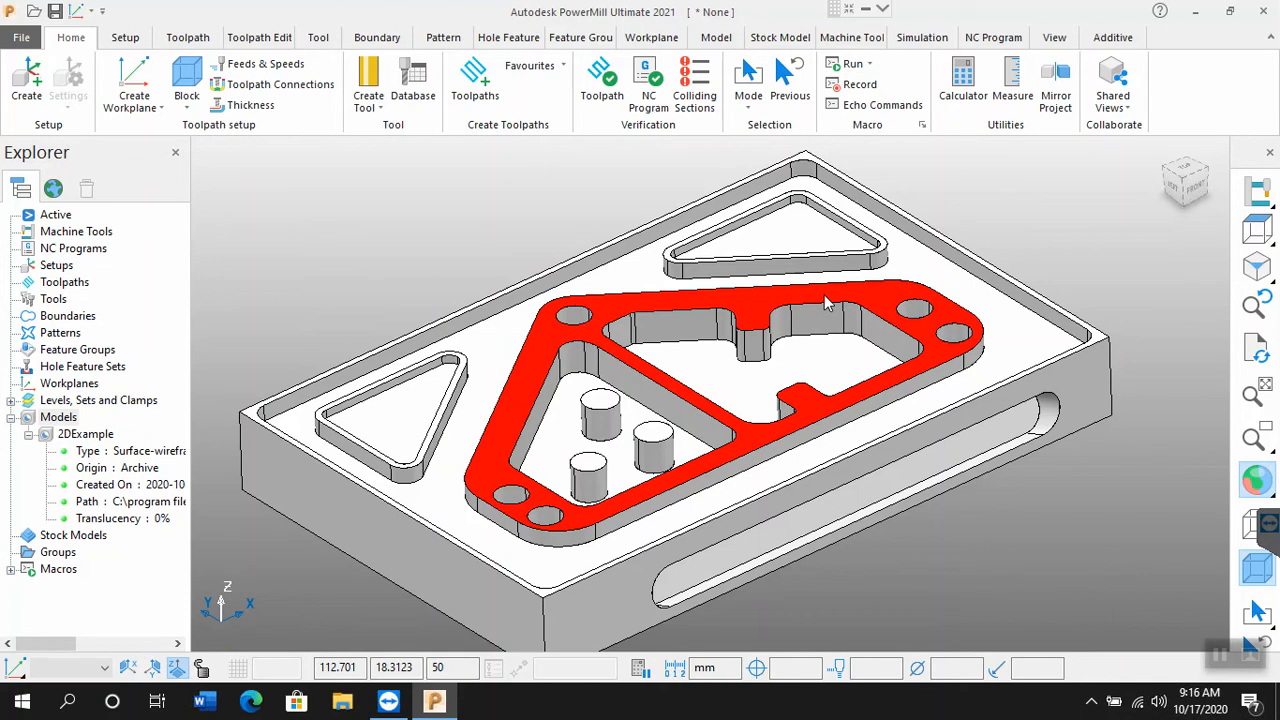
pyautogui.click(210, 704)
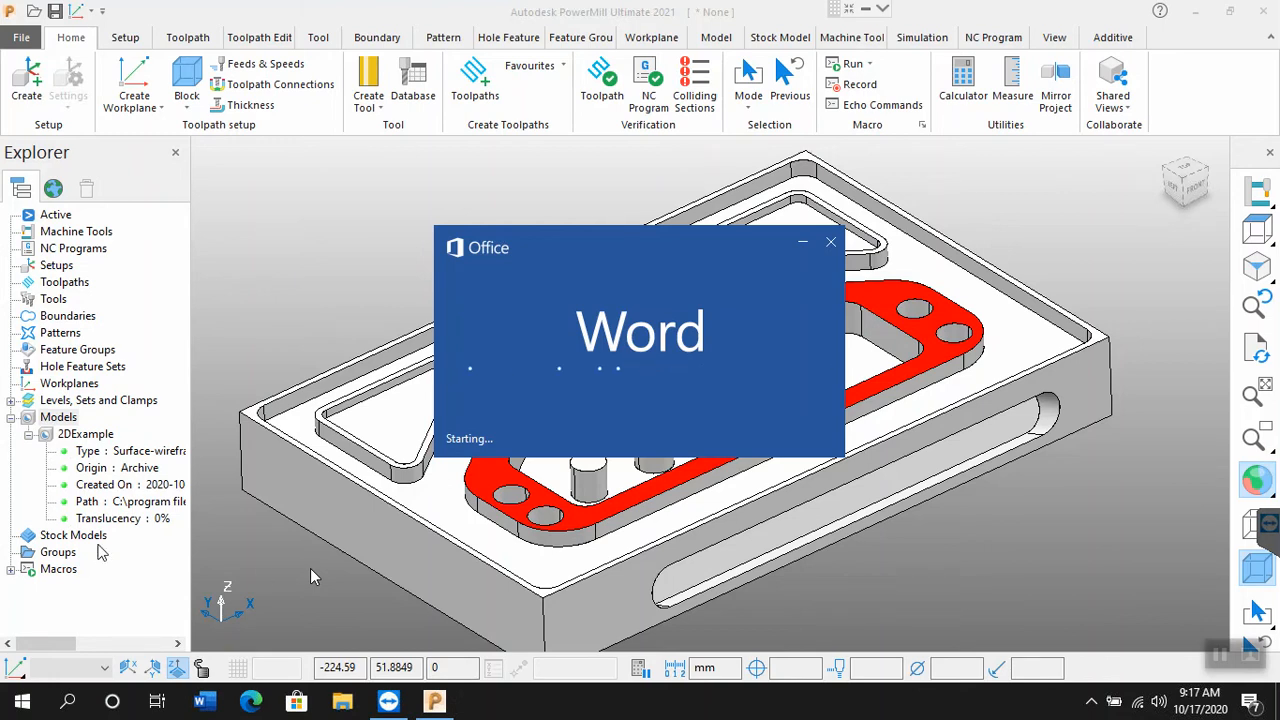
# Step: Collapse the 2DExample entry and the Models branch in the Explorer tree
pyautogui.click(30, 436)
pyautogui.click(30, 436)
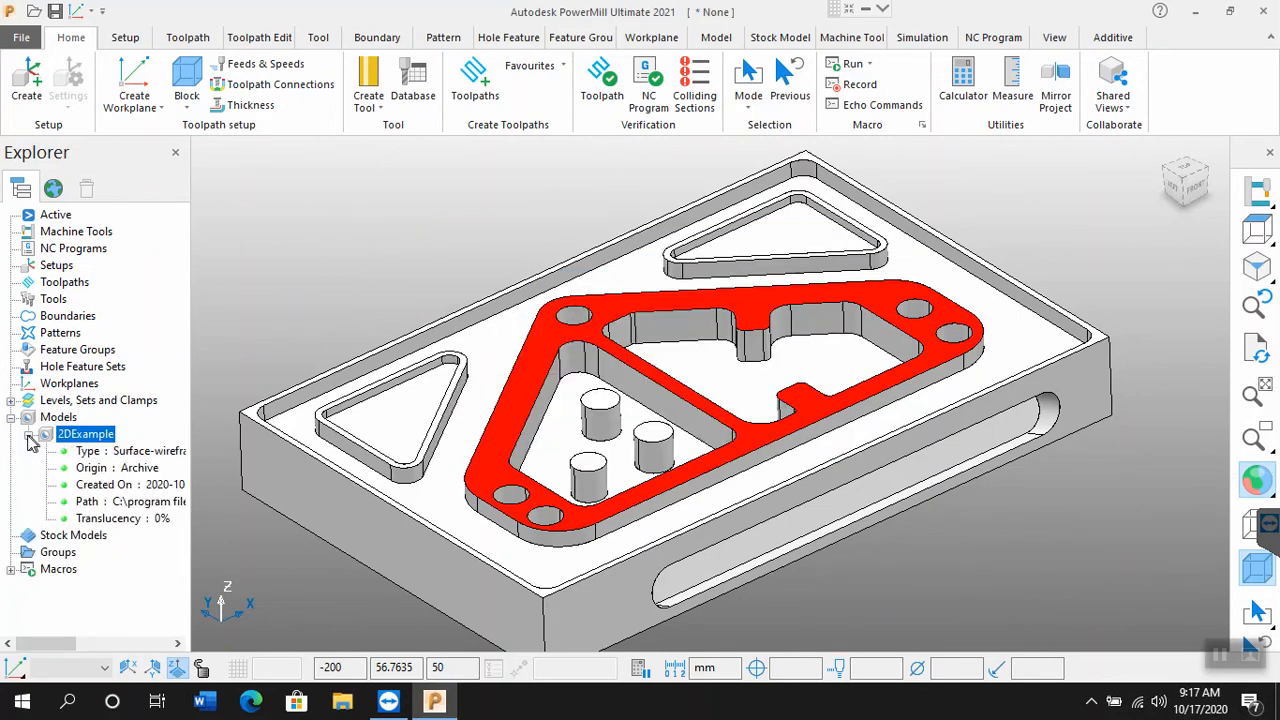
pyautogui.click(29, 436)
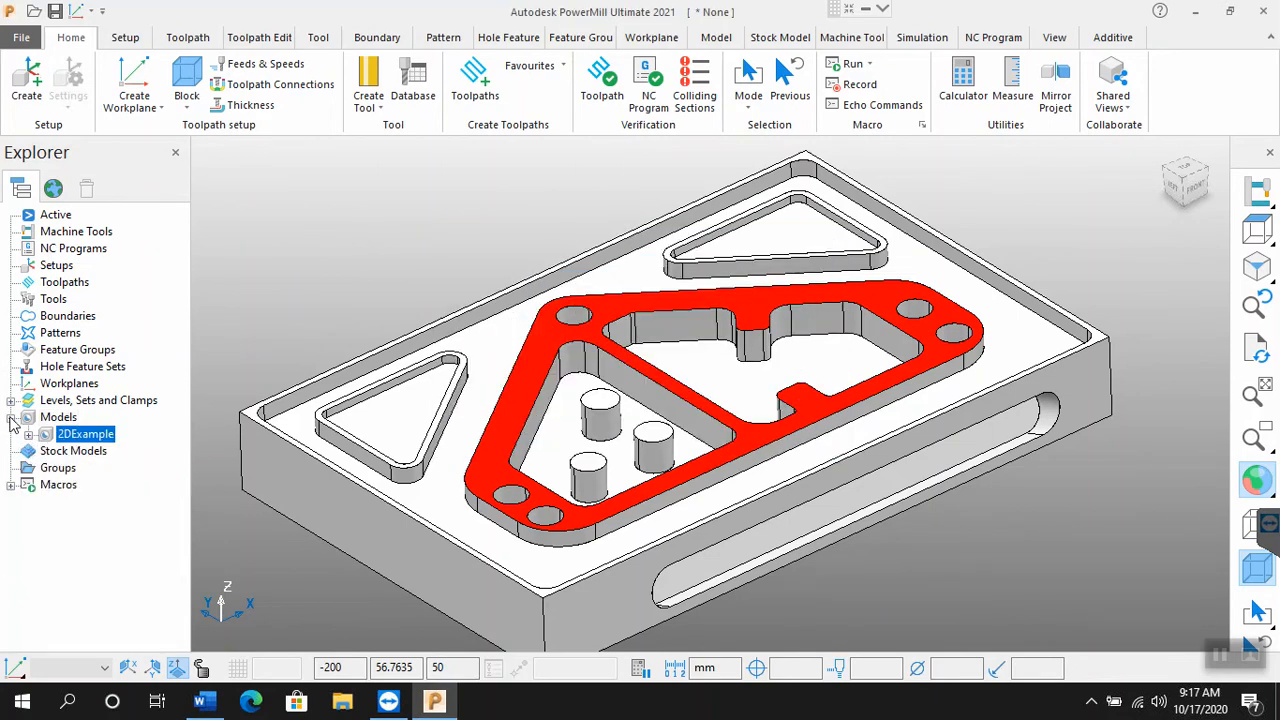
pyautogui.click(10, 418)
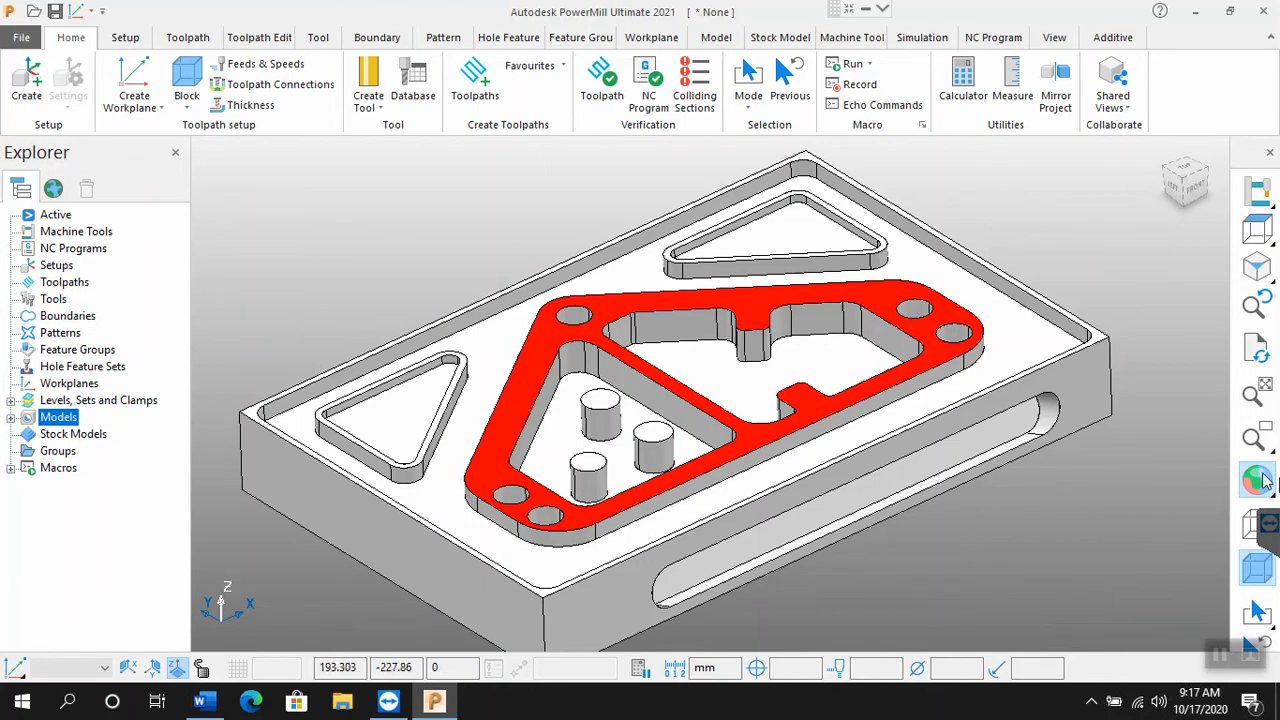
# Step: Alternate the model between plain and multicolour shading, ending in plain shade, and switch its wireframe on and off again
pyautogui.moveTo(1262, 478)
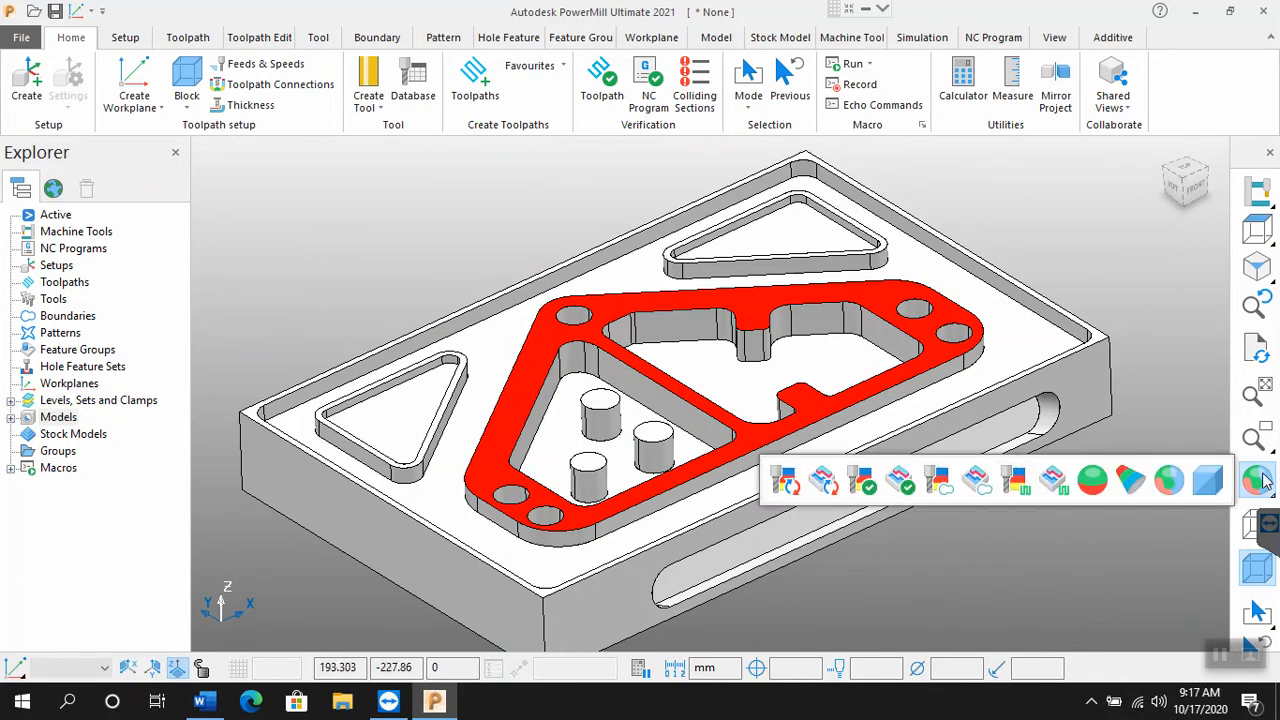
pyautogui.click(1208, 480)
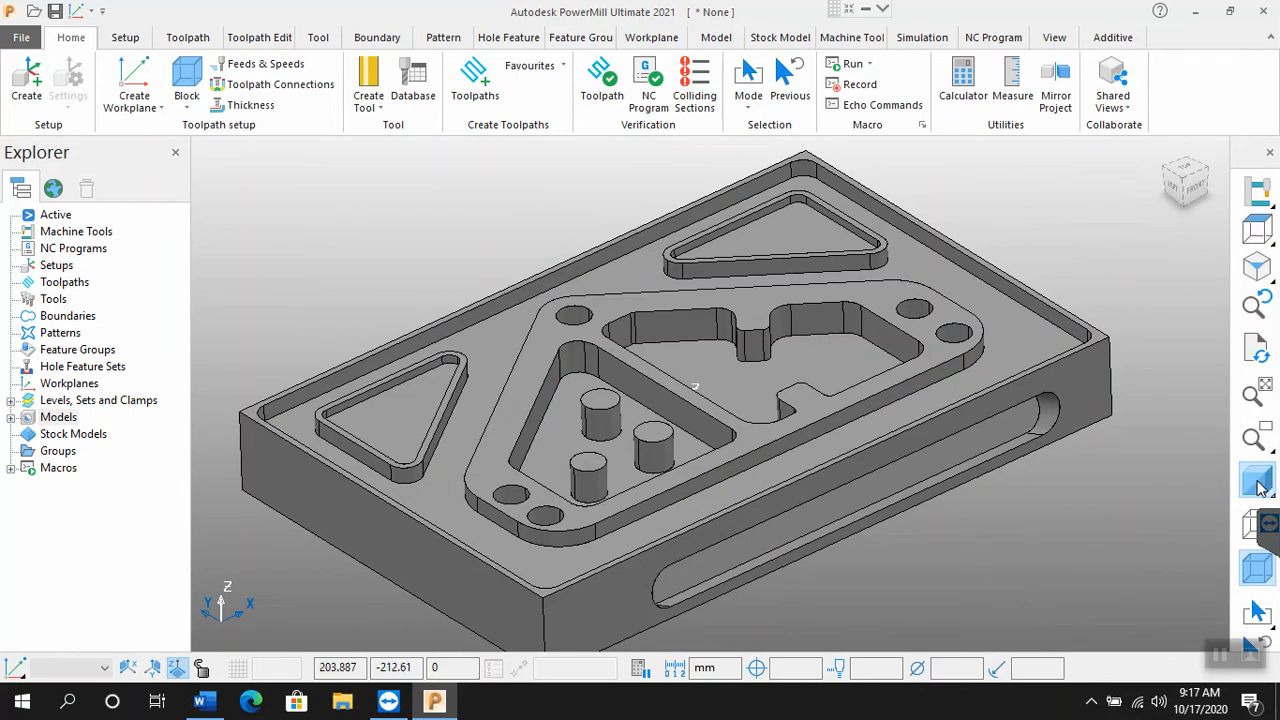
pyautogui.moveTo(1258, 484)
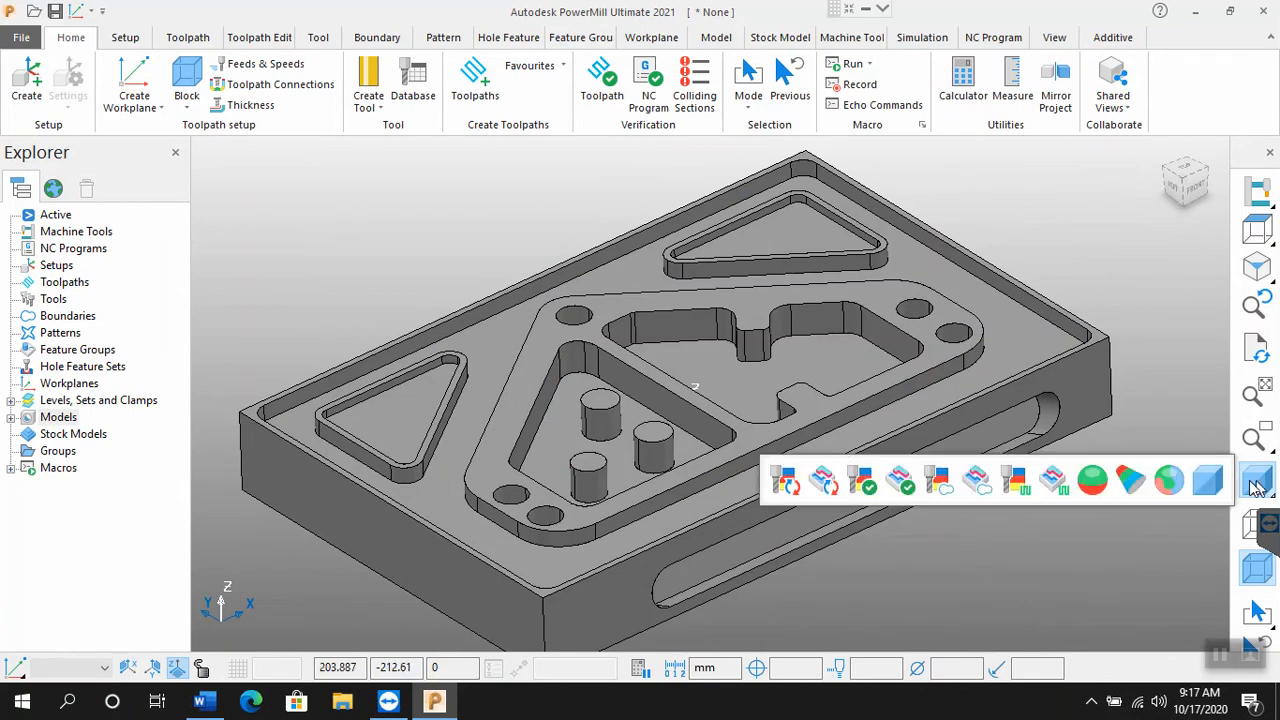
pyautogui.click(1168, 482)
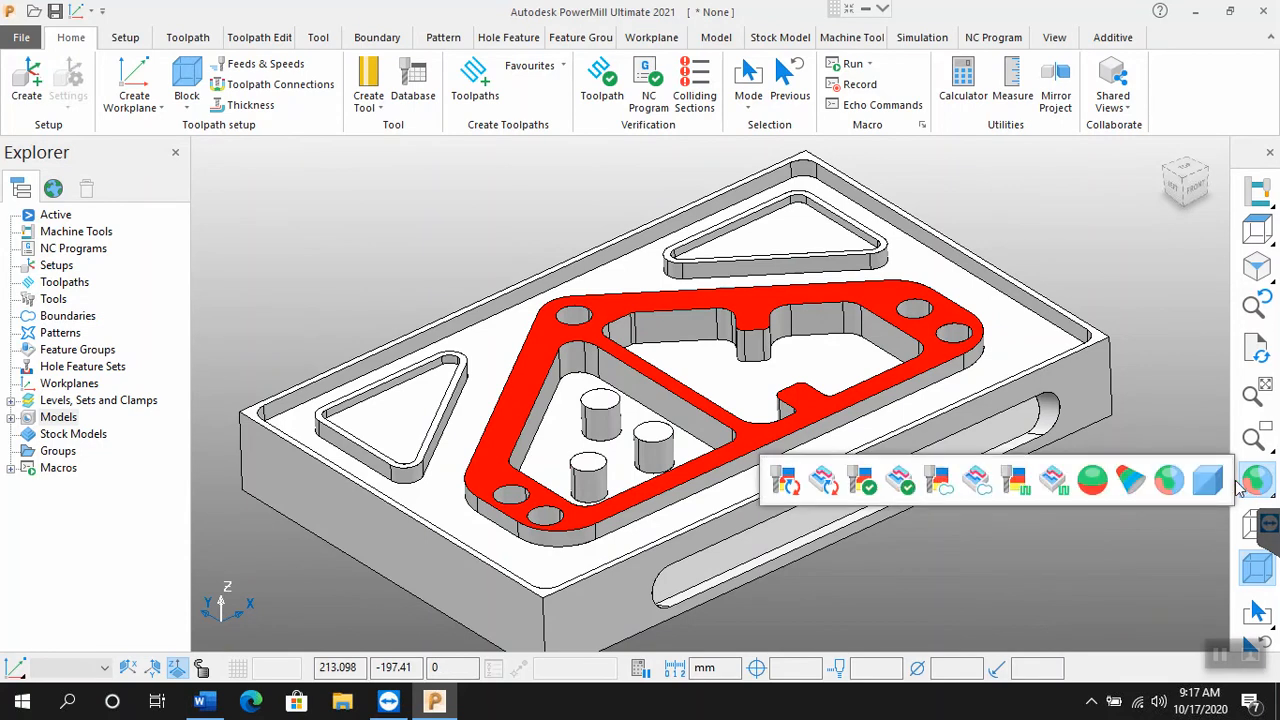
pyautogui.click(1222, 483)
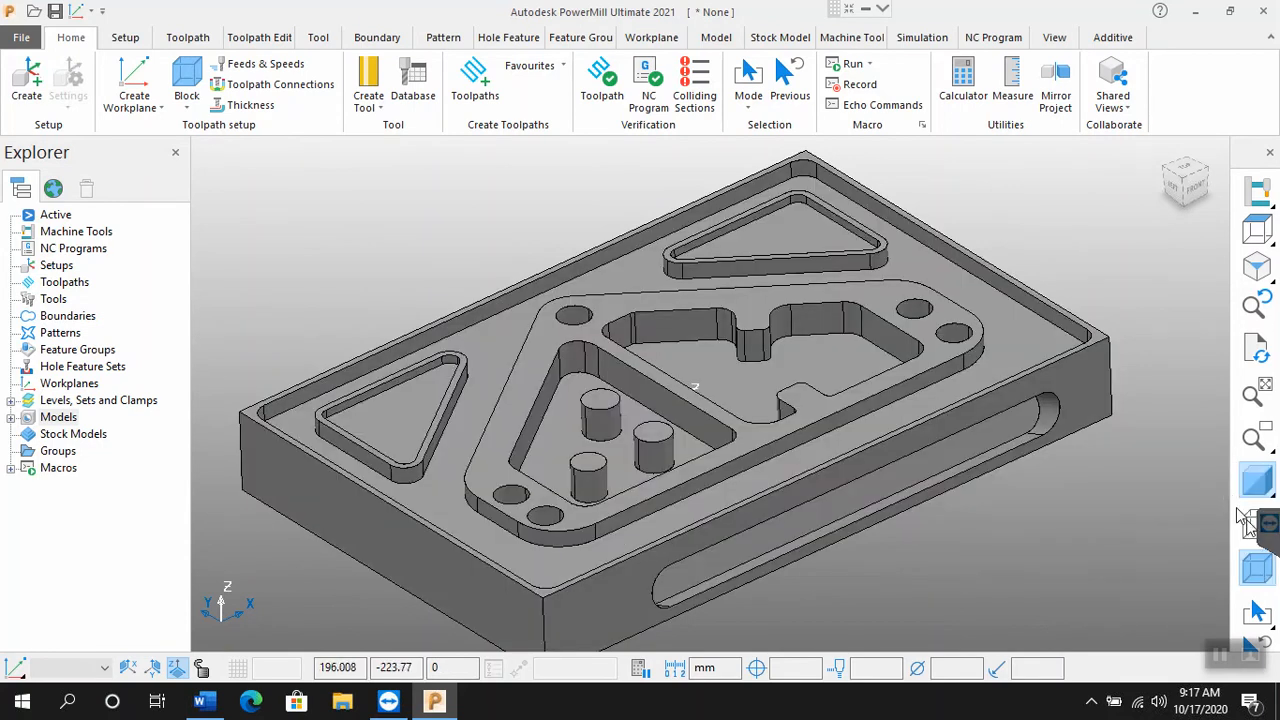
pyautogui.click(1250, 527)
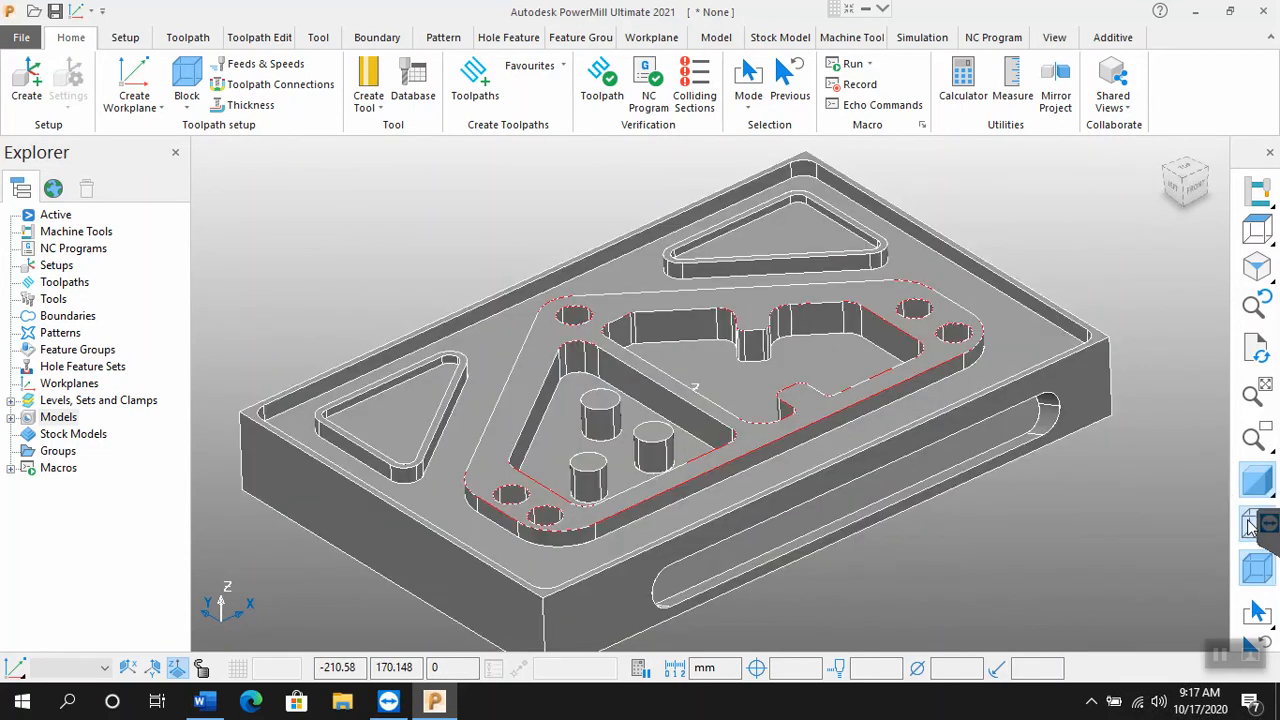
pyautogui.click(1250, 527)
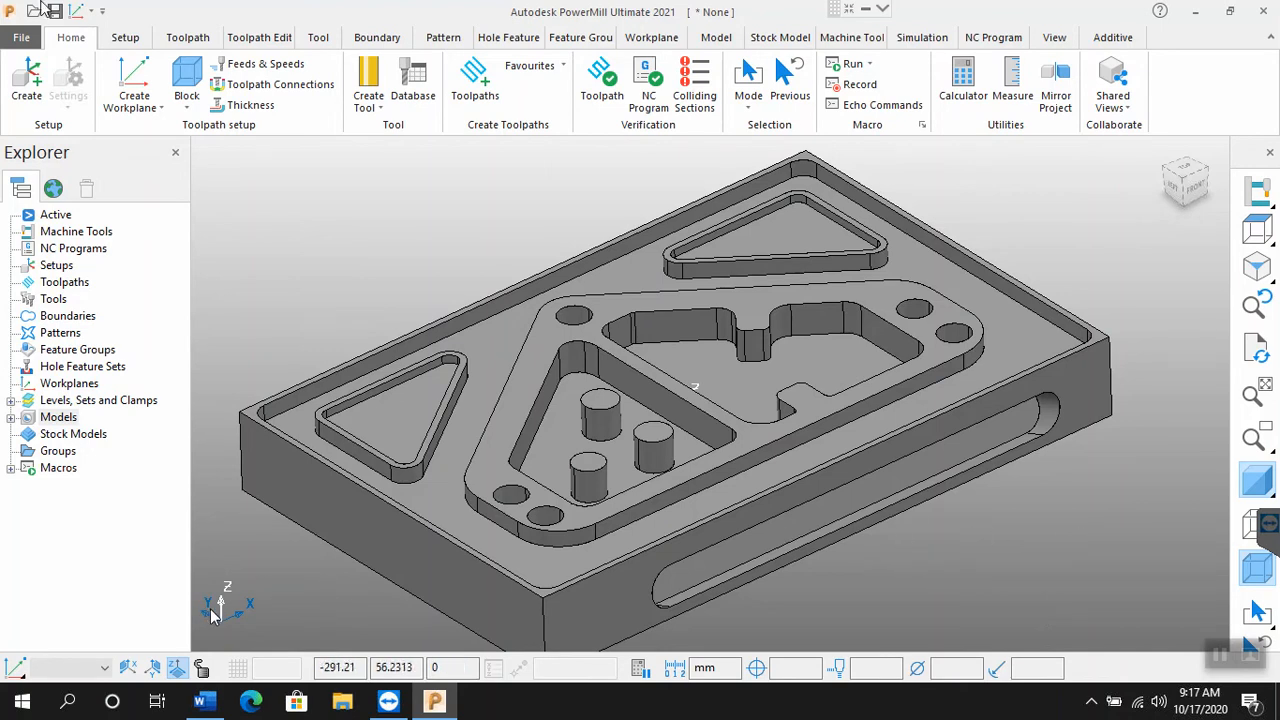
# Step: Customise the Model Shading colour to red with RGB values 221, 49, 53, and close the colour settings
pyautogui.click(21, 37)
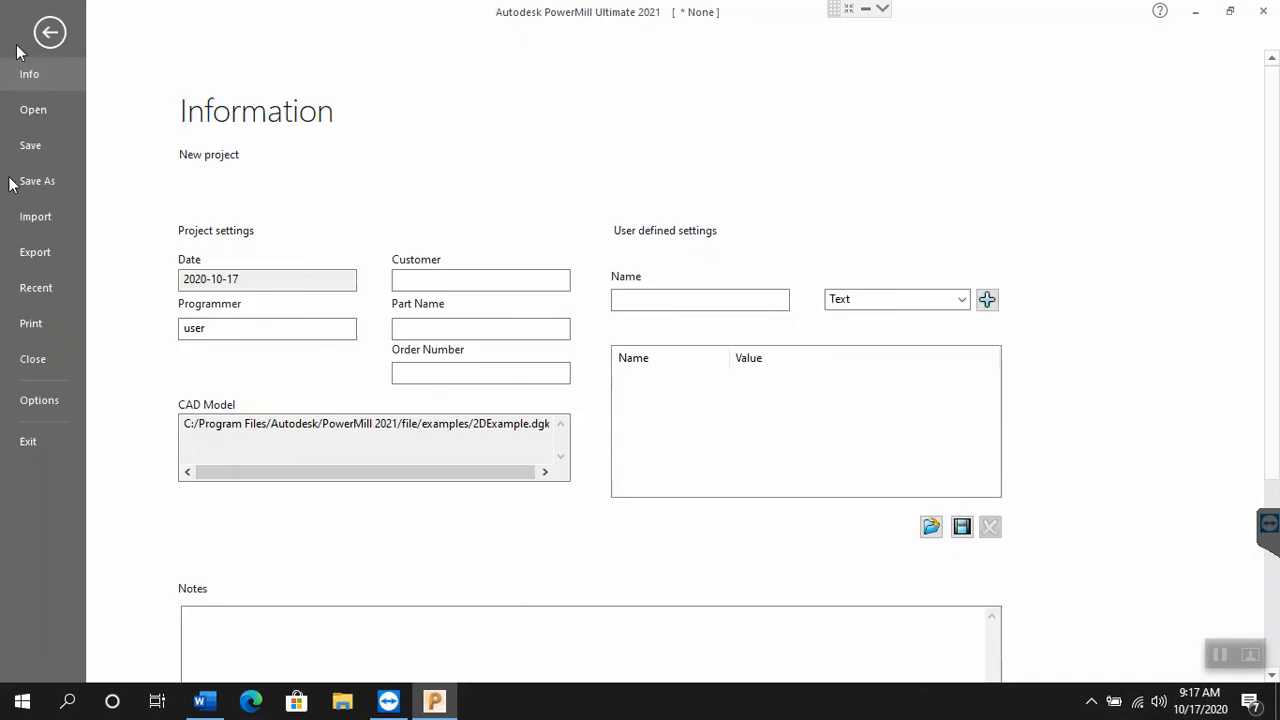
pyautogui.click(39, 404)
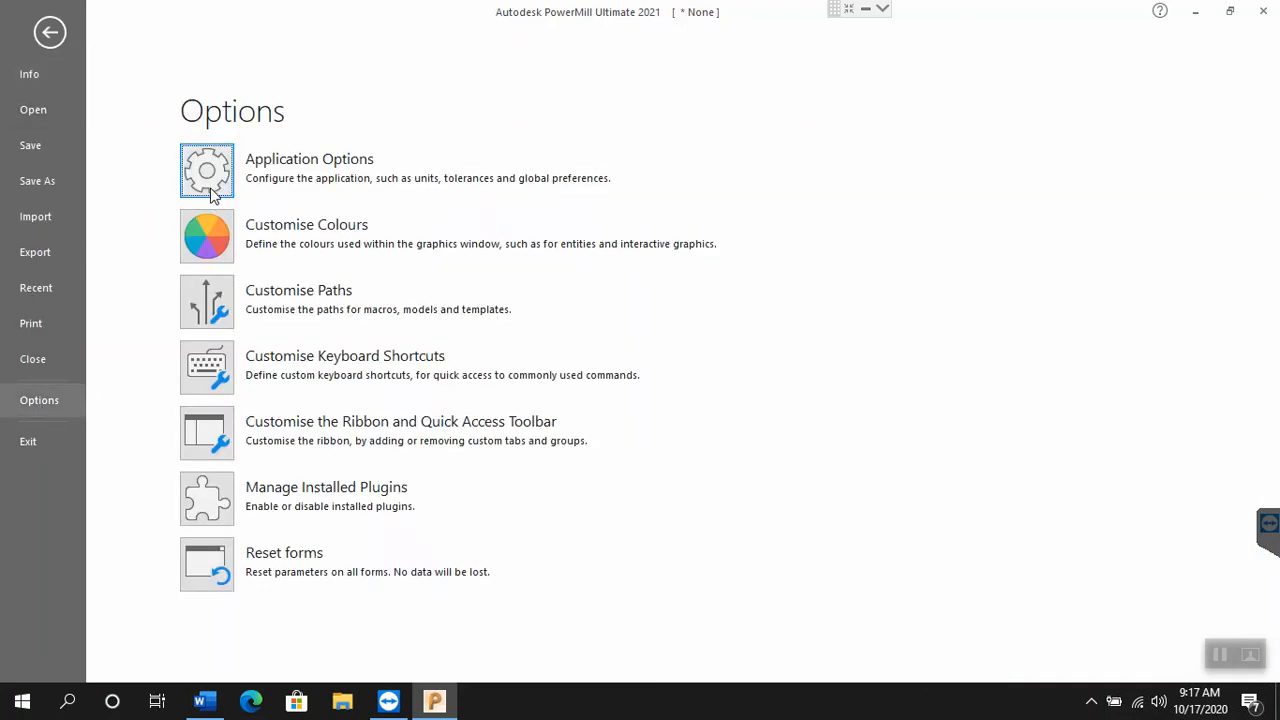
pyautogui.click(199, 241)
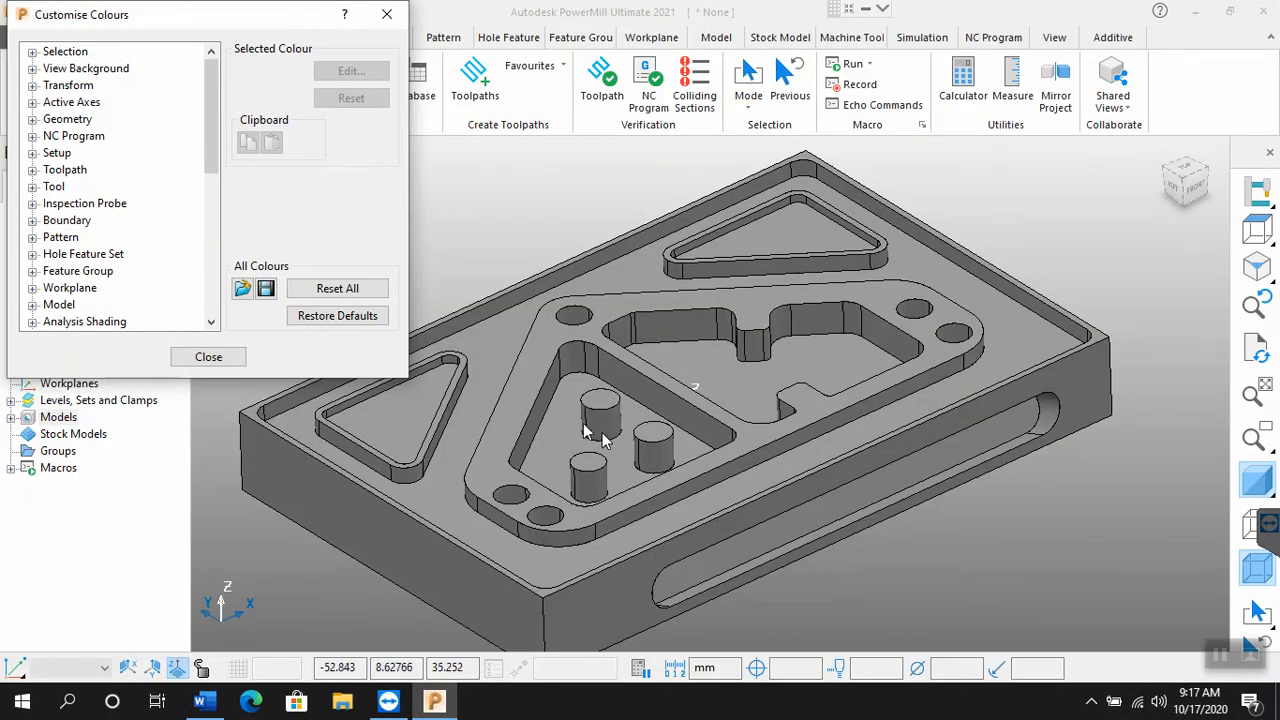
pyautogui.click(33, 305)
pyautogui.click(80, 304)
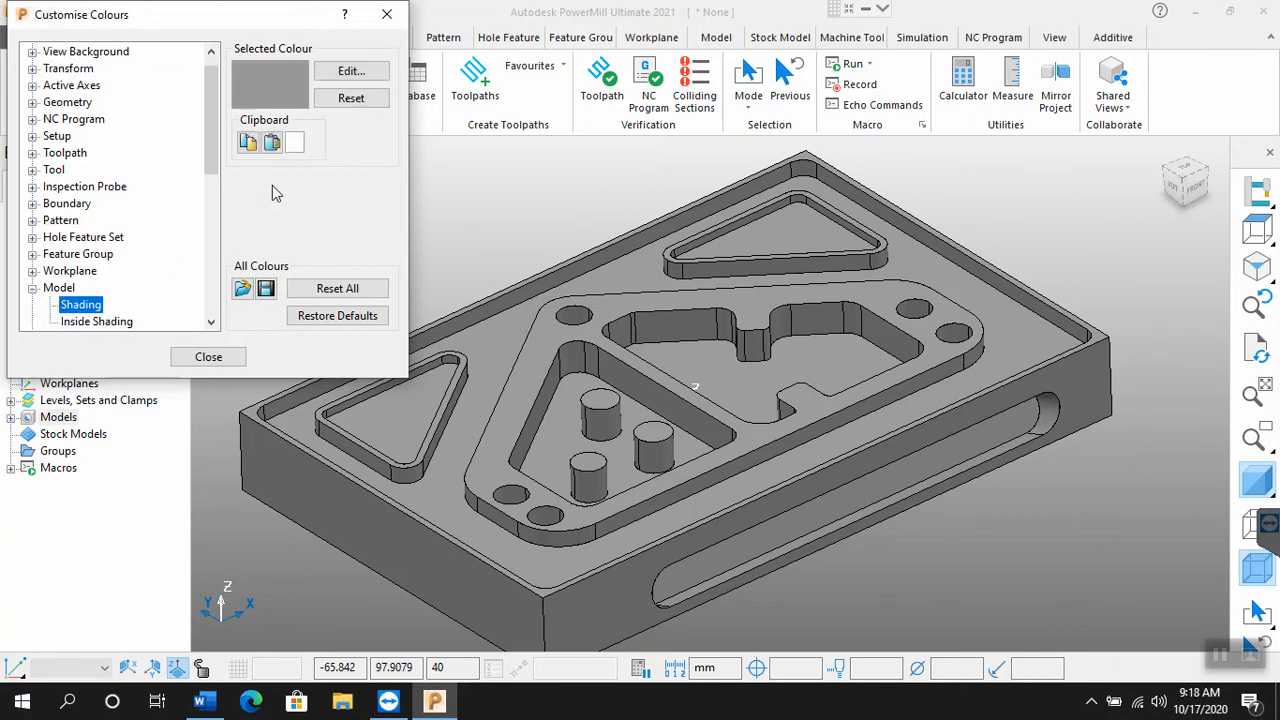
pyautogui.click(348, 78)
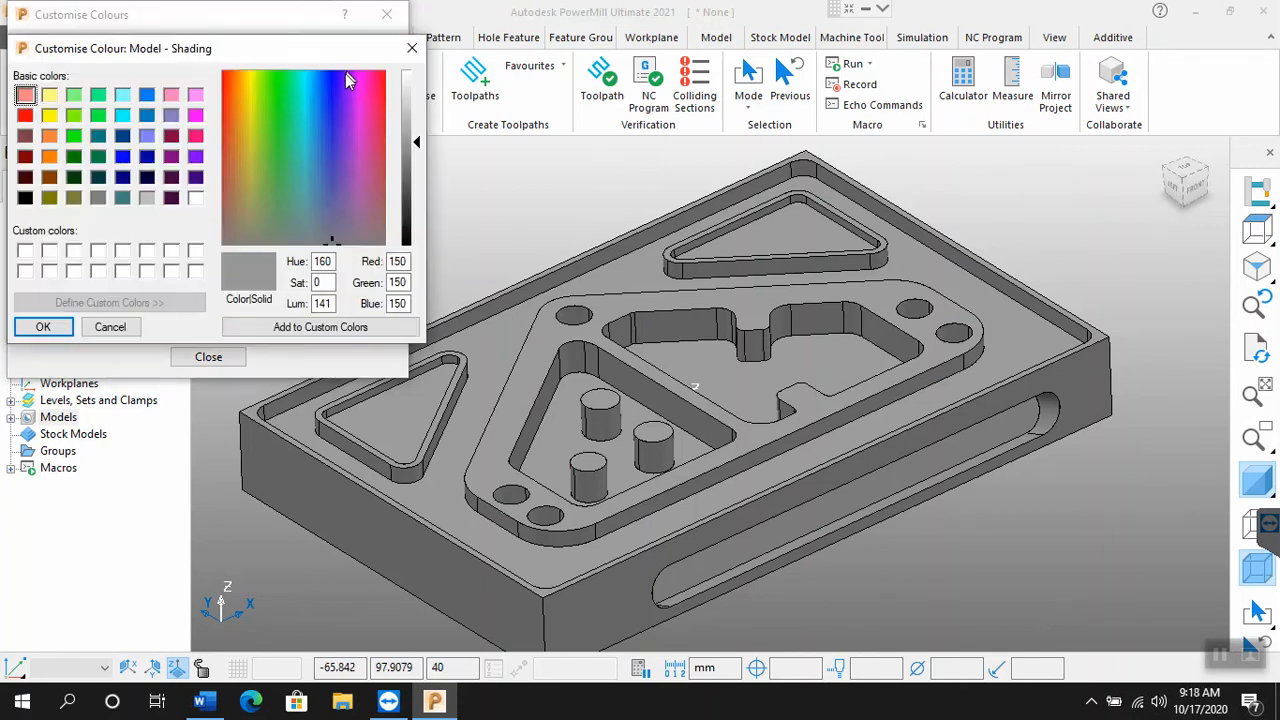
pyautogui.click(385, 121)
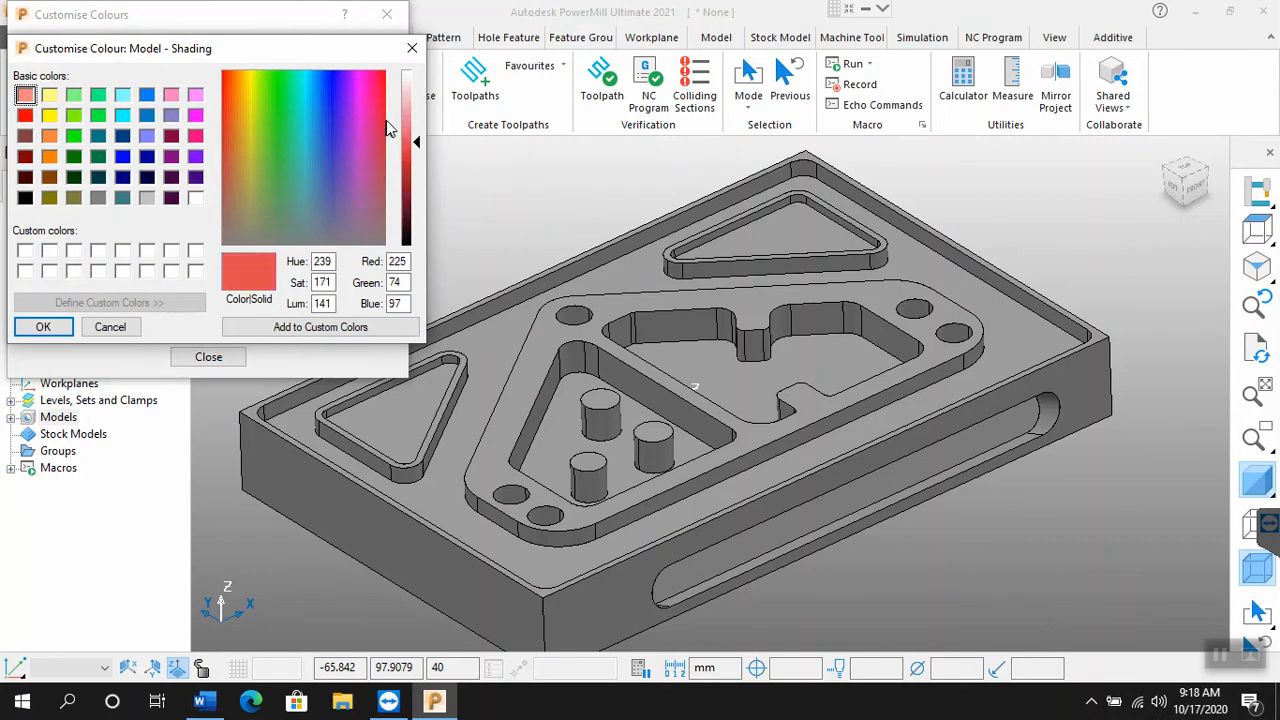
pyautogui.click(416, 134)
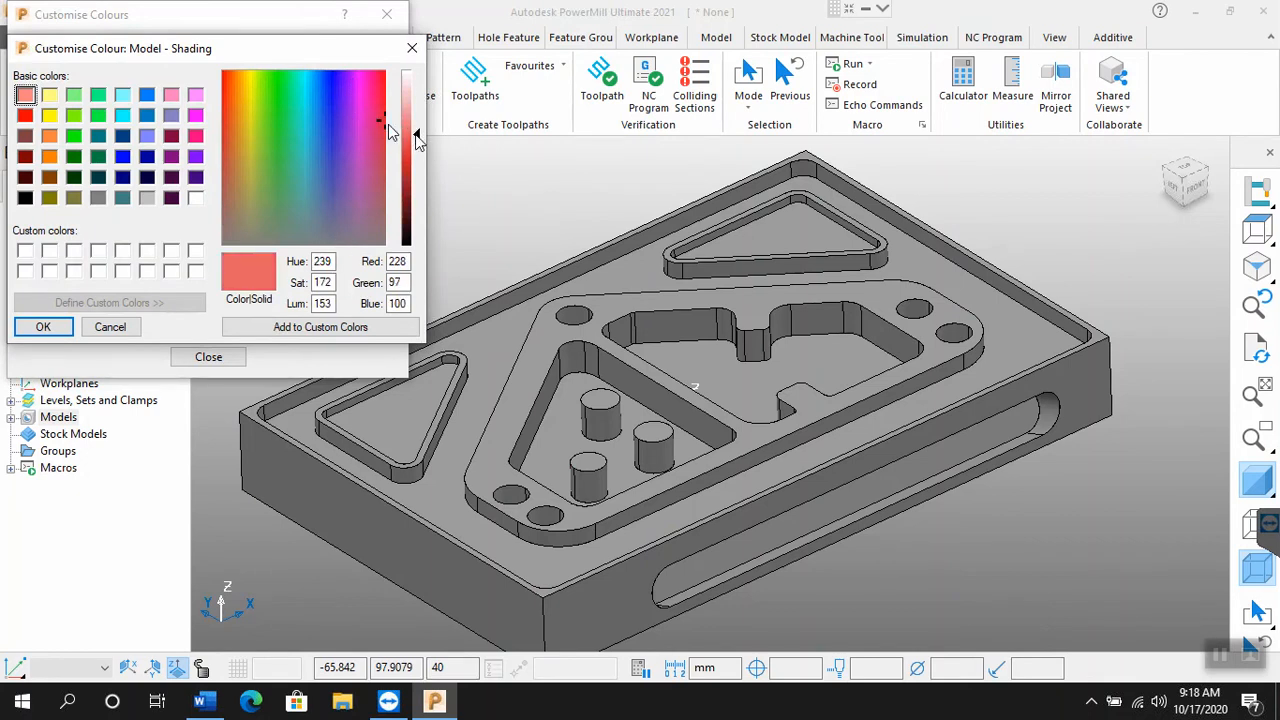
pyautogui.moveTo(417, 138); pyautogui.dragTo(419, 153)
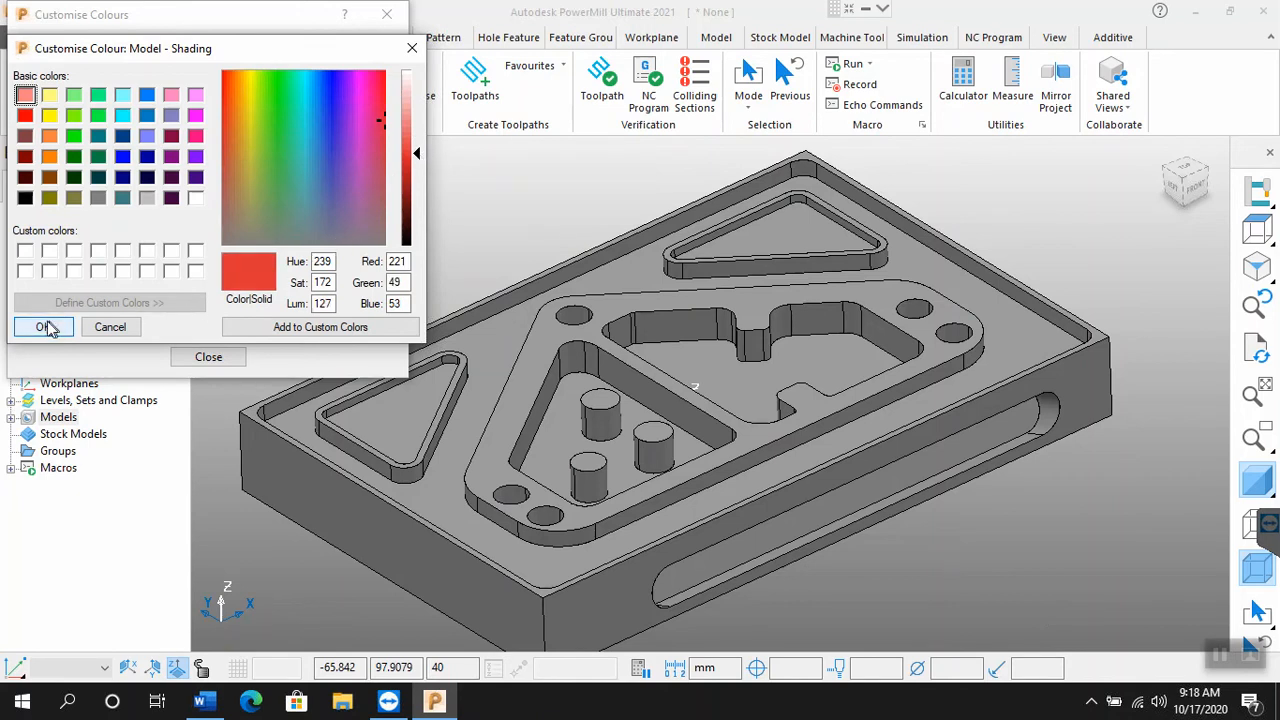
pyautogui.click(43, 327)
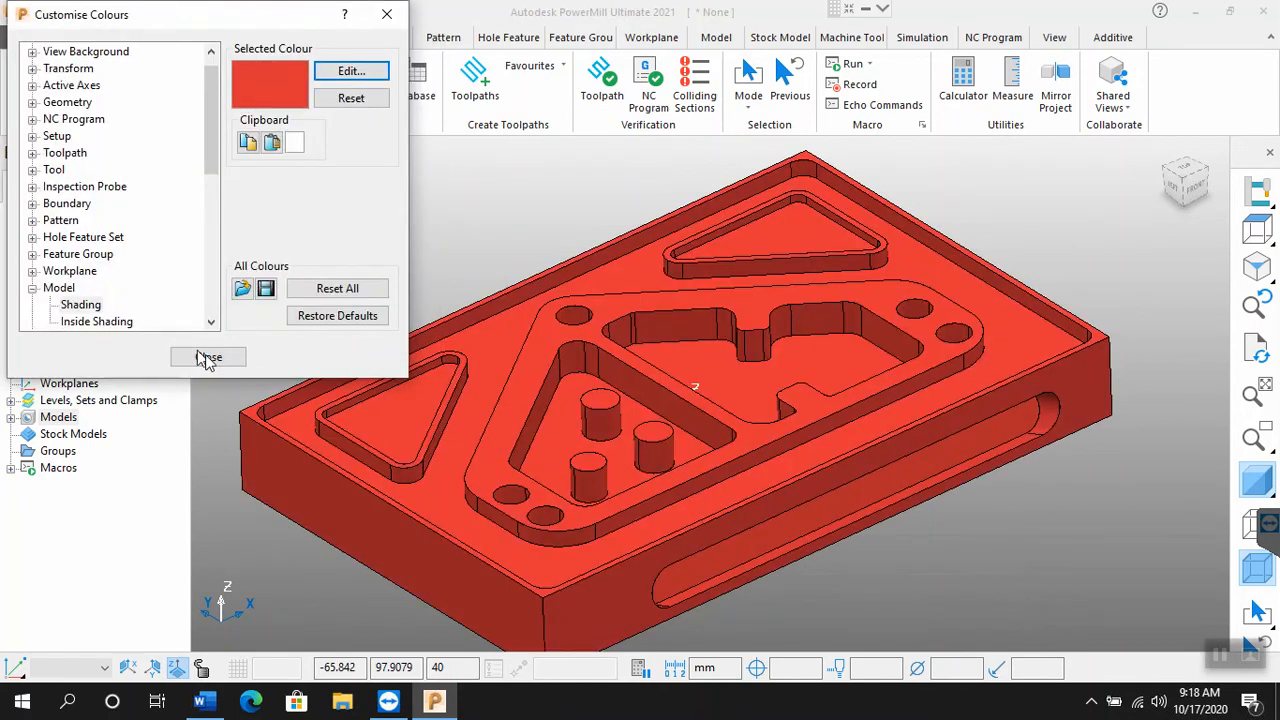
pyautogui.click(208, 358)
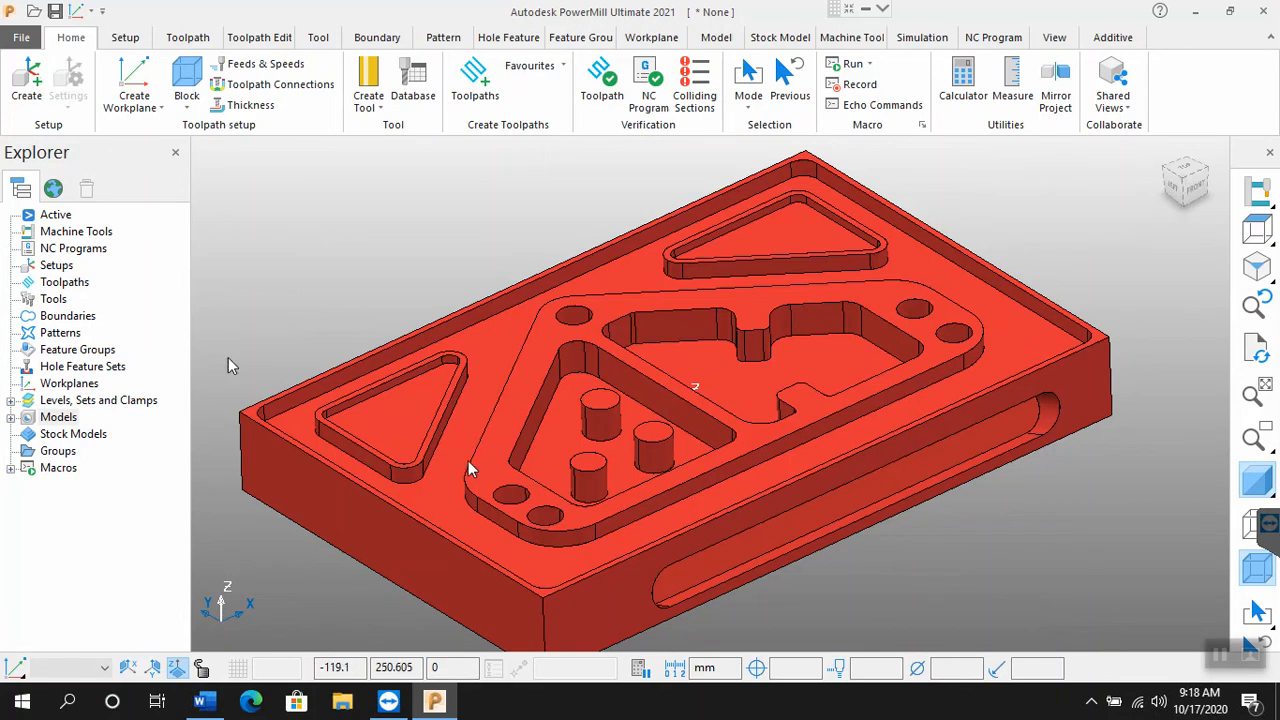
# Step: Restore all customised colours to their defaults and close the colour settings
pyautogui.scroll(-3, 616, 330)
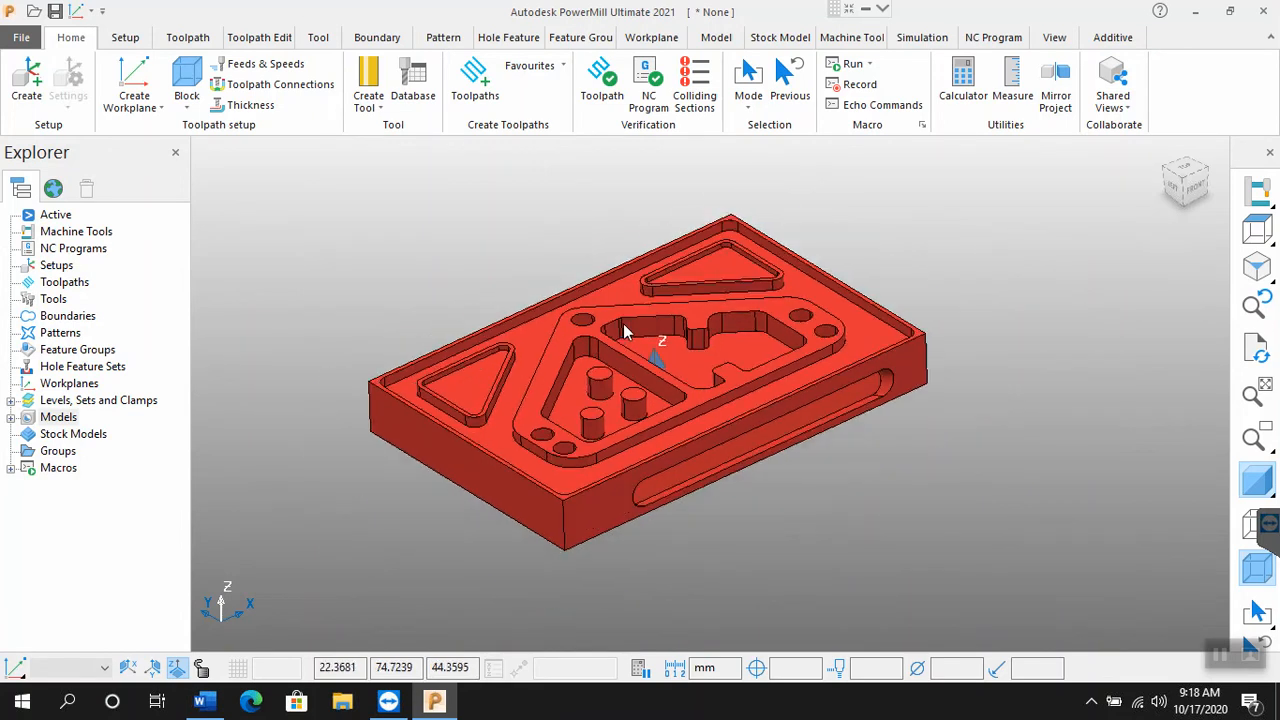
pyautogui.scroll(3, 620, 330)
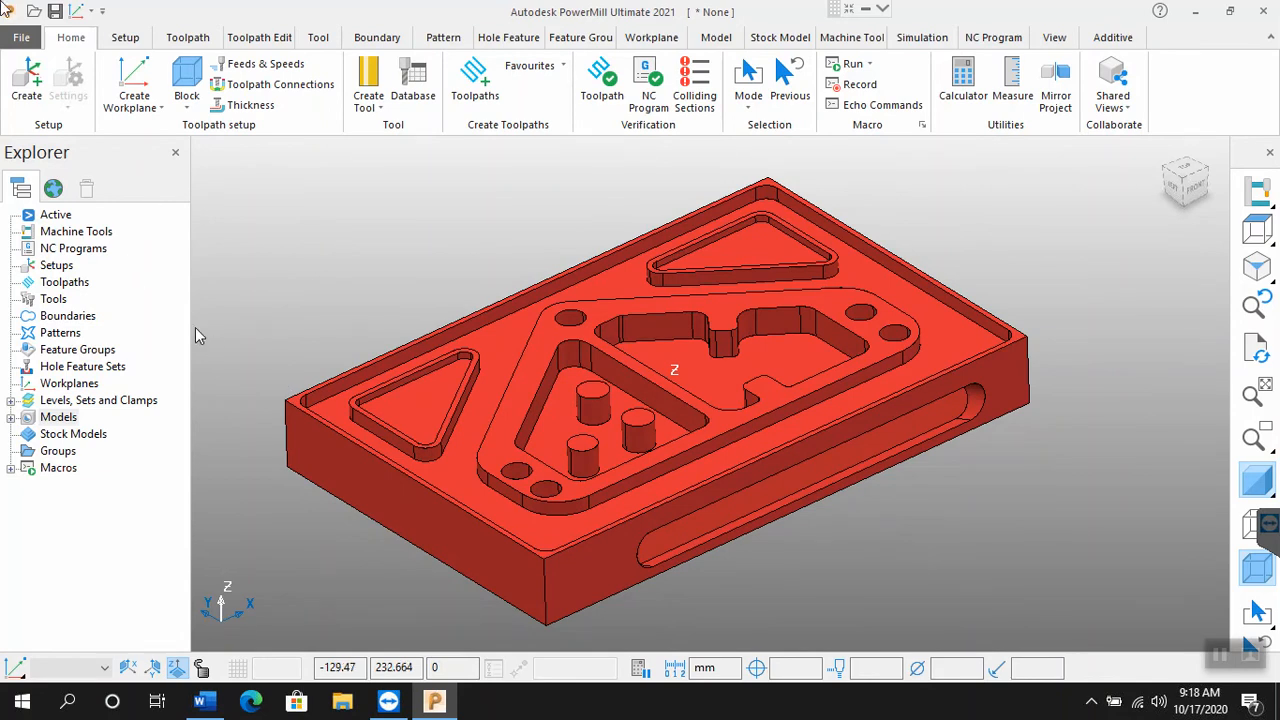
pyautogui.click(28, 40)
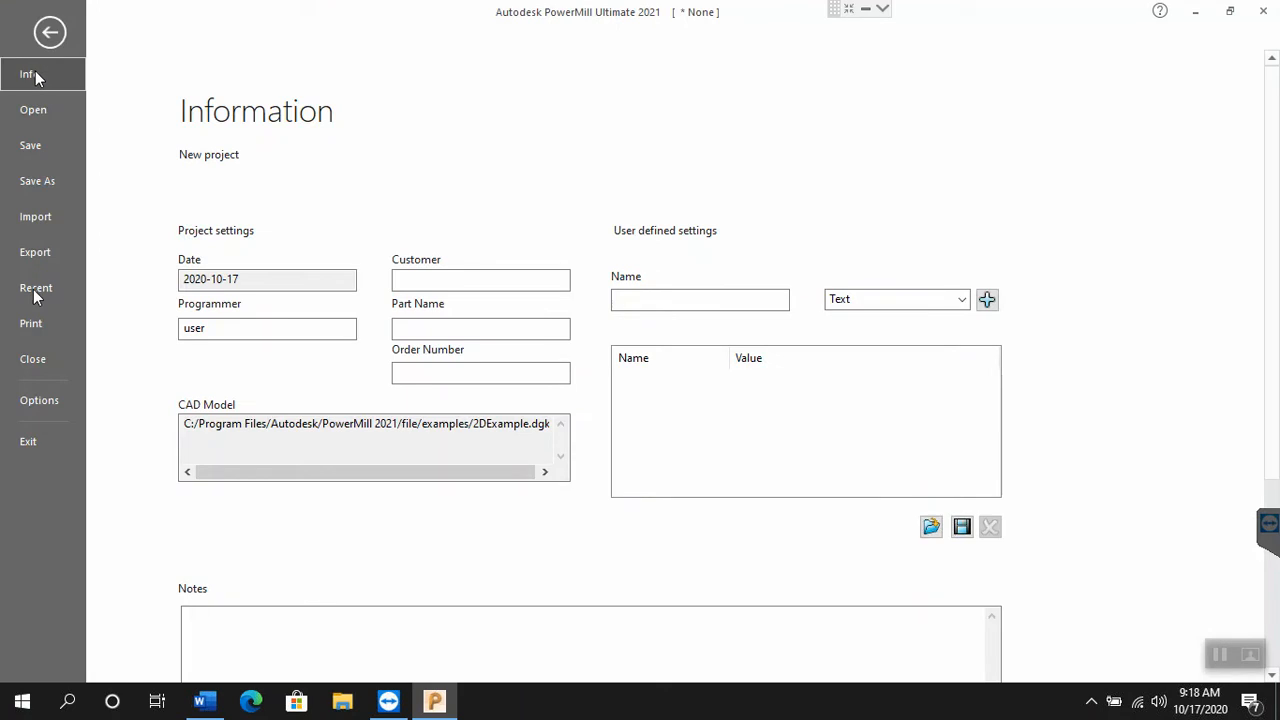
pyautogui.click(42, 409)
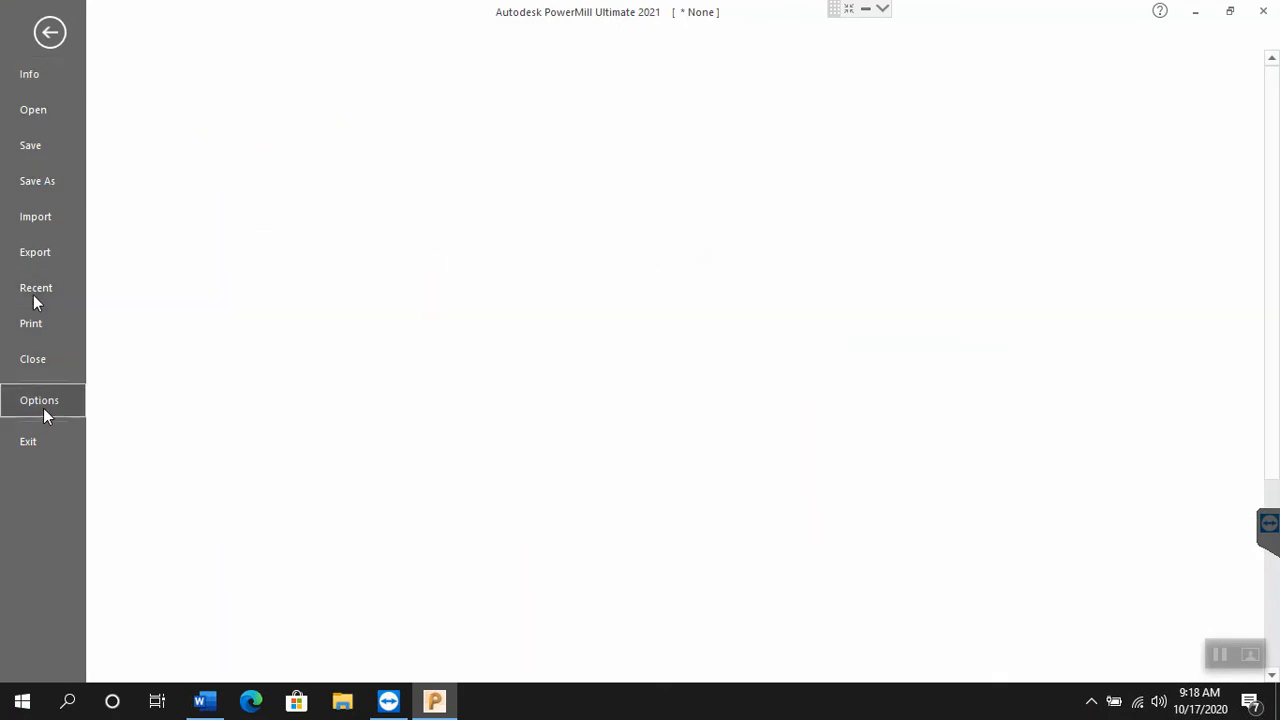
pyautogui.click(216, 228)
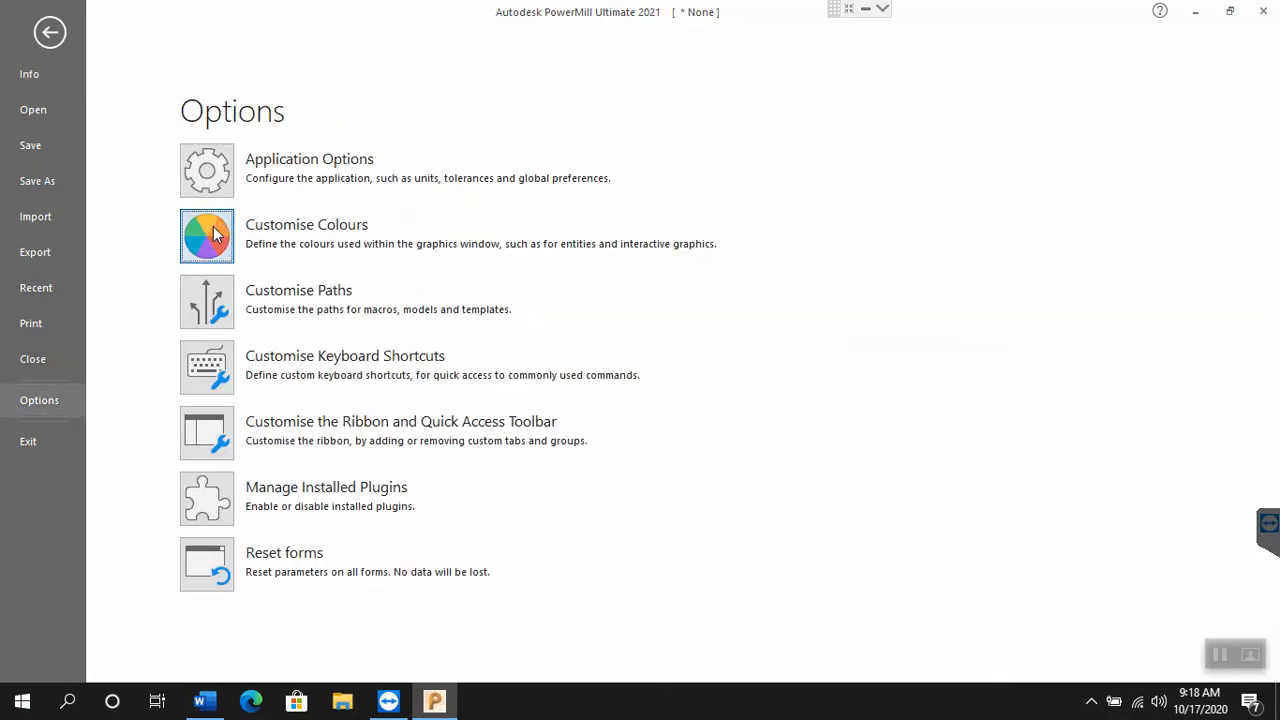
pyautogui.click(32, 68)
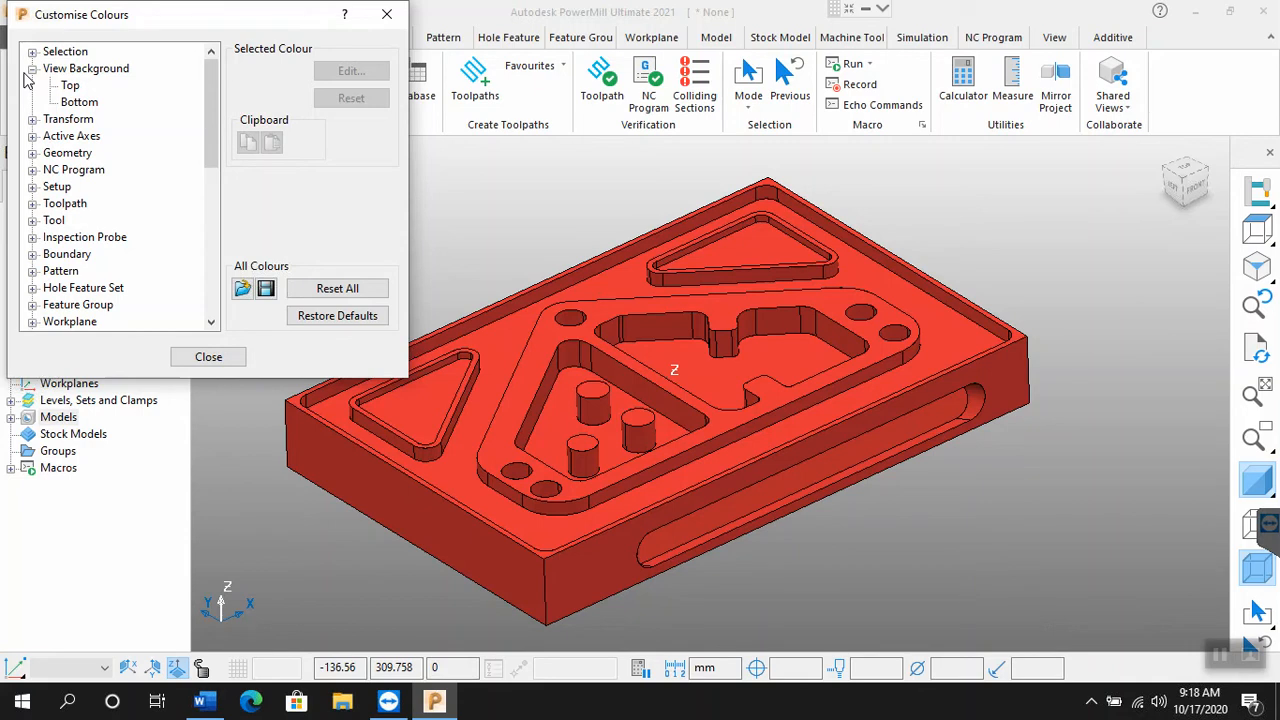
pyautogui.click(337, 318)
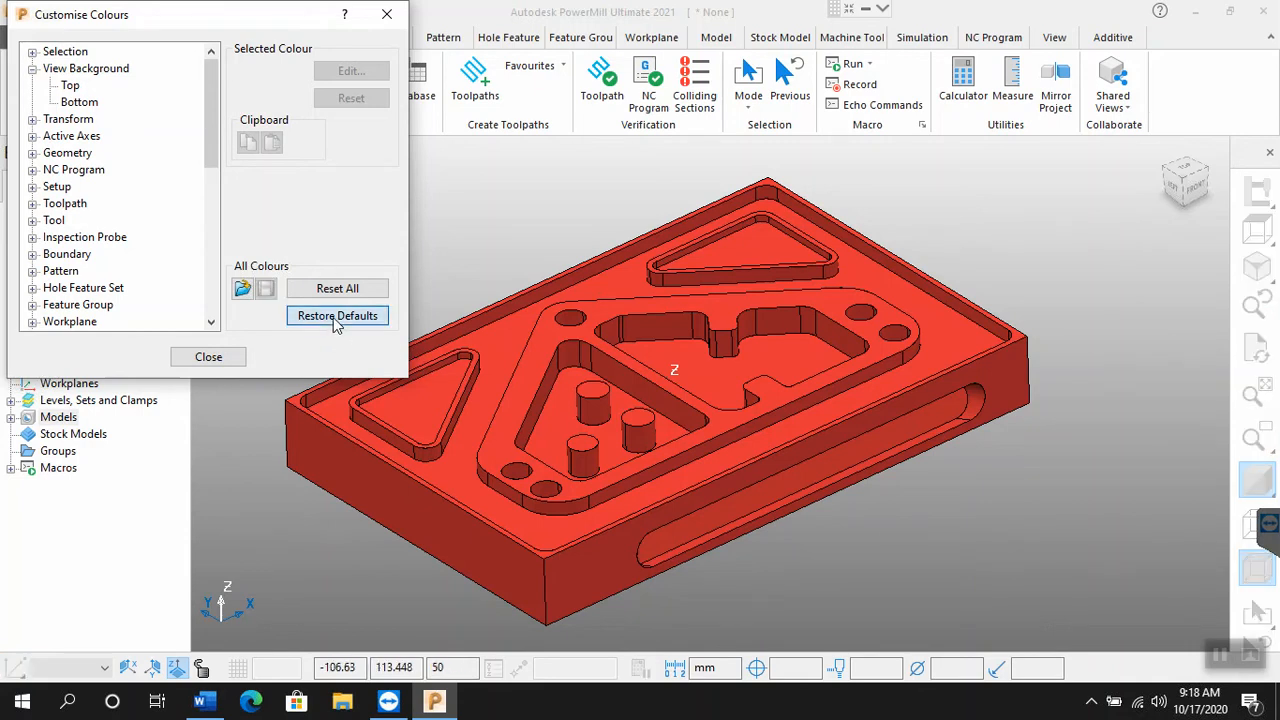
pyautogui.click(347, 369)
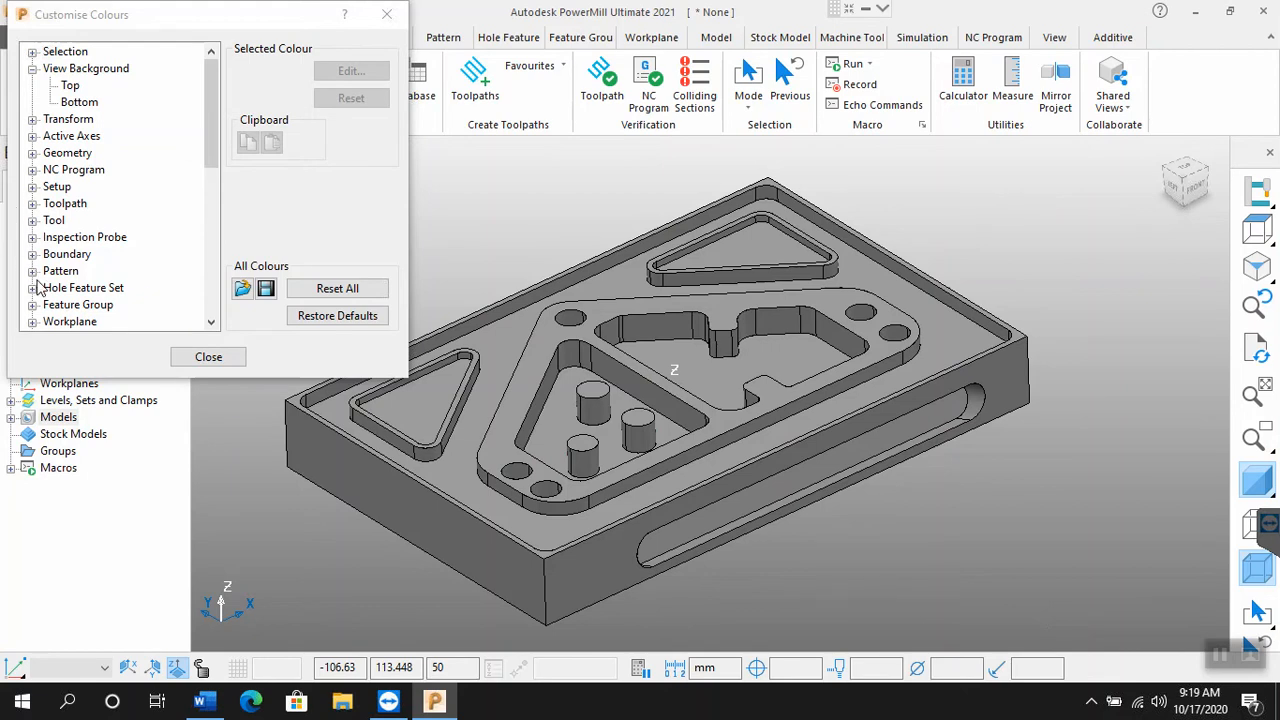
pyautogui.scroll(-5, 37, 285)
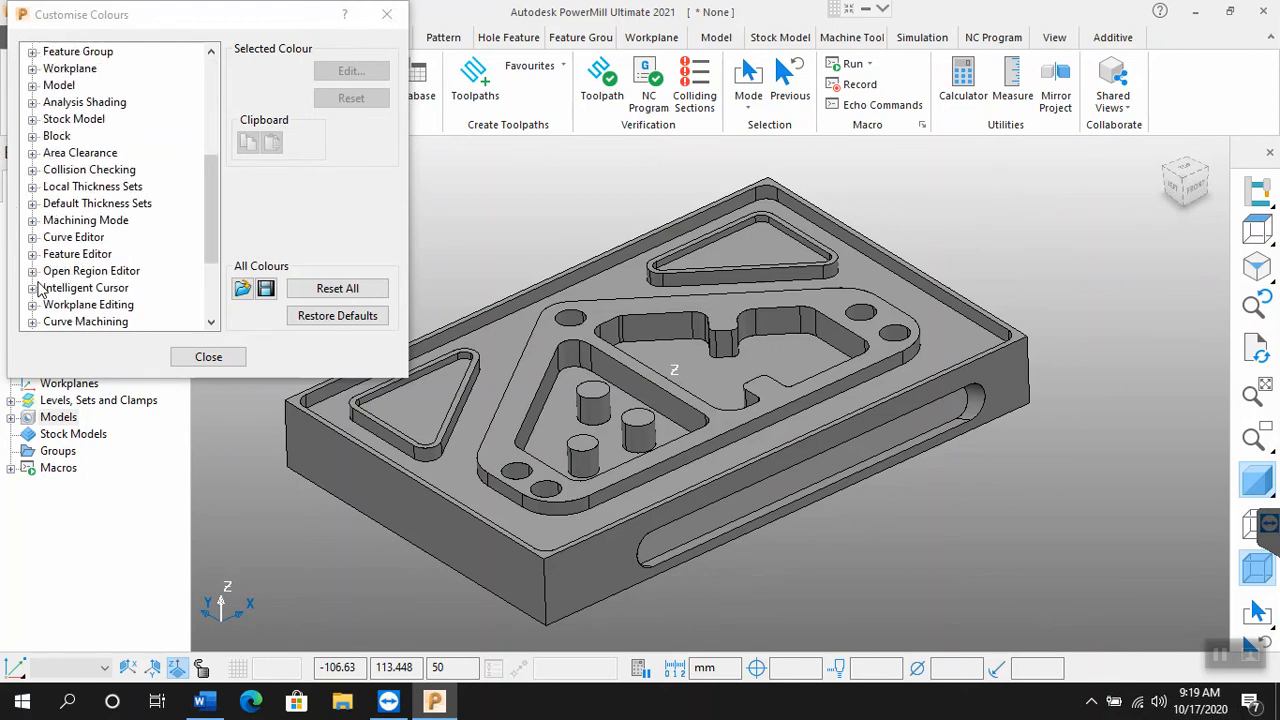
pyautogui.scroll(-3, 37, 288)
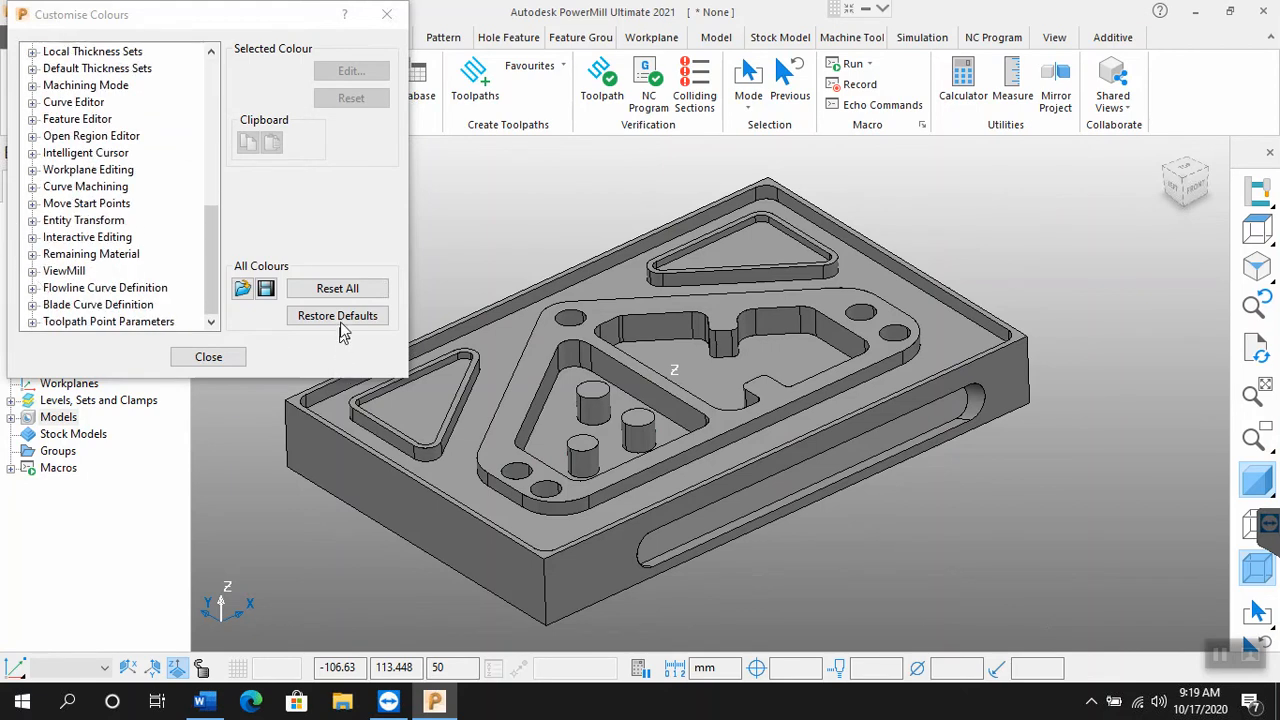
pyautogui.click(215, 360)
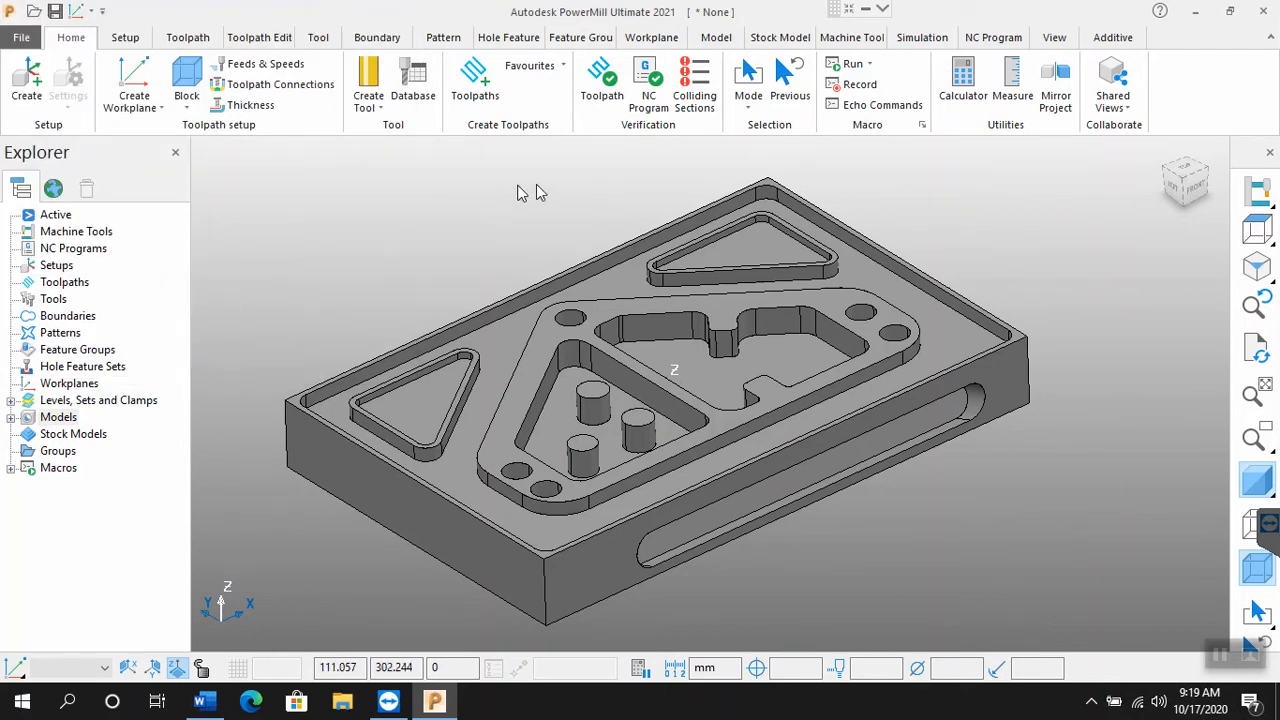
# Step: Try the Diameter measuring tool, switch to Minor Angle, measure an angle from the island's slanted outer edge, and return to the main tools
pyautogui.doubleClick(705, 667)
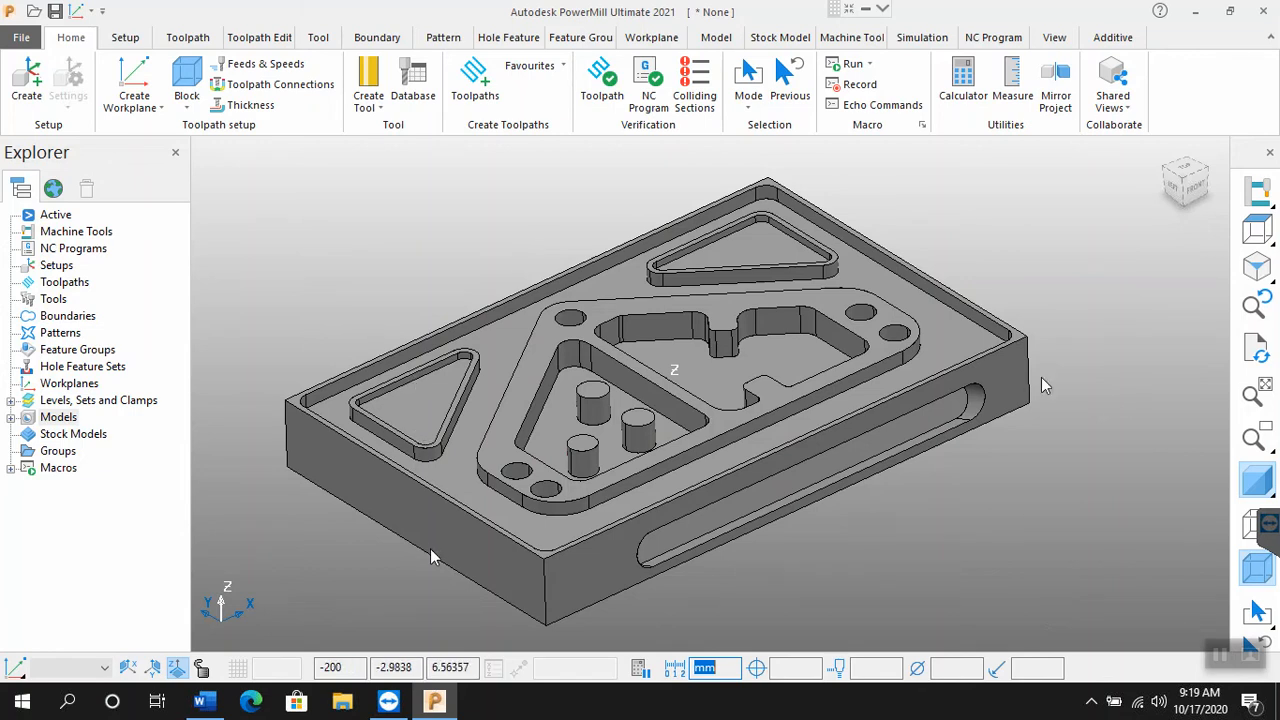
pyautogui.click(1013, 92)
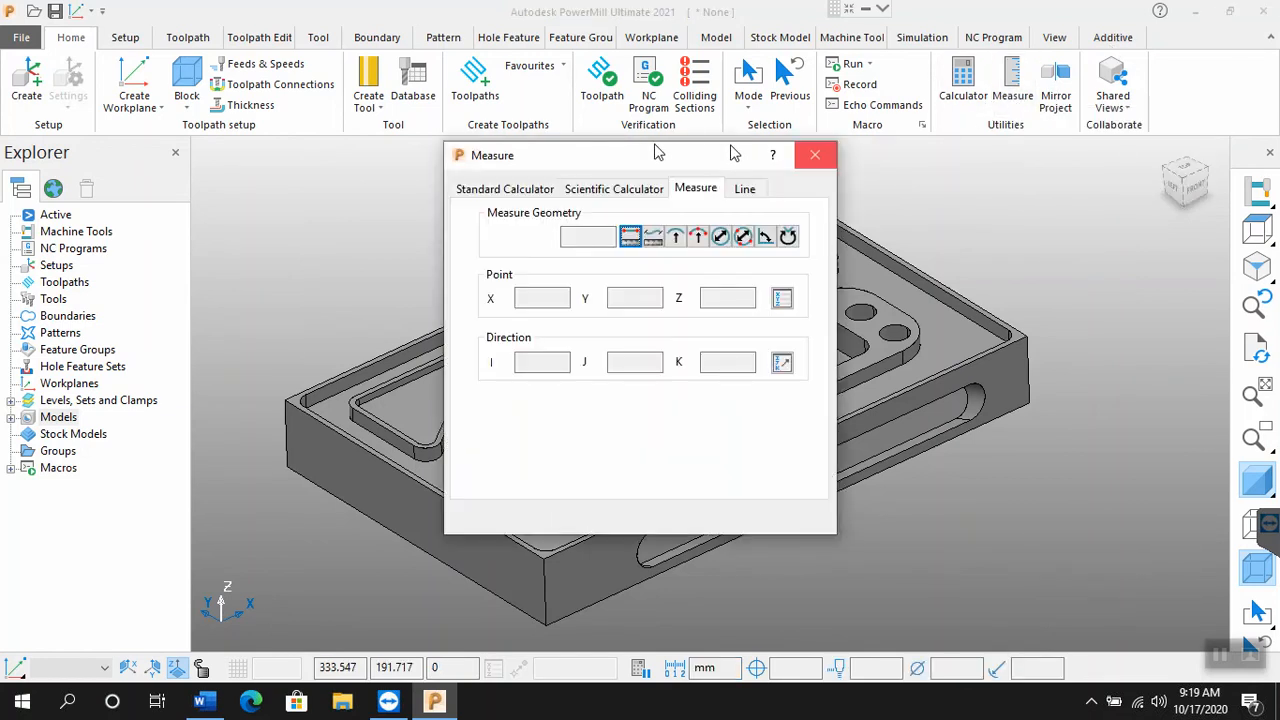
pyautogui.moveTo(660, 157); pyautogui.dragTo(1094, 192)
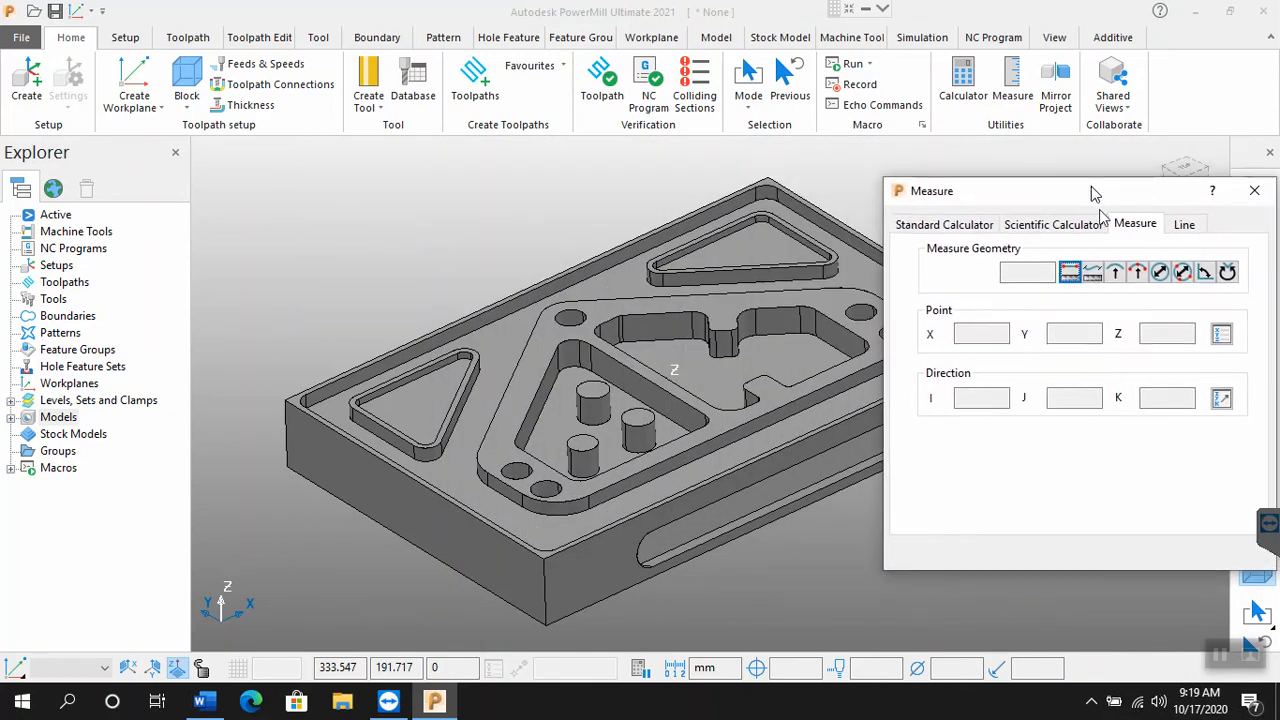
pyautogui.click(1161, 274)
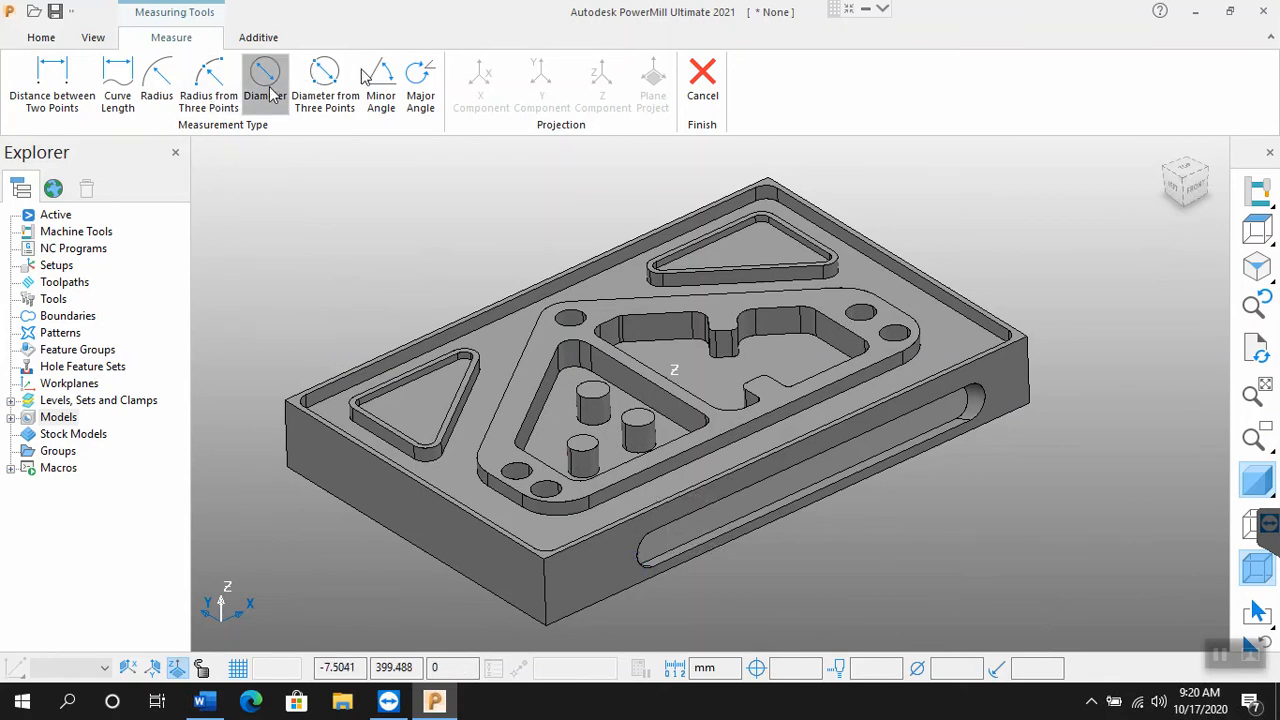
pyautogui.click(375, 88)
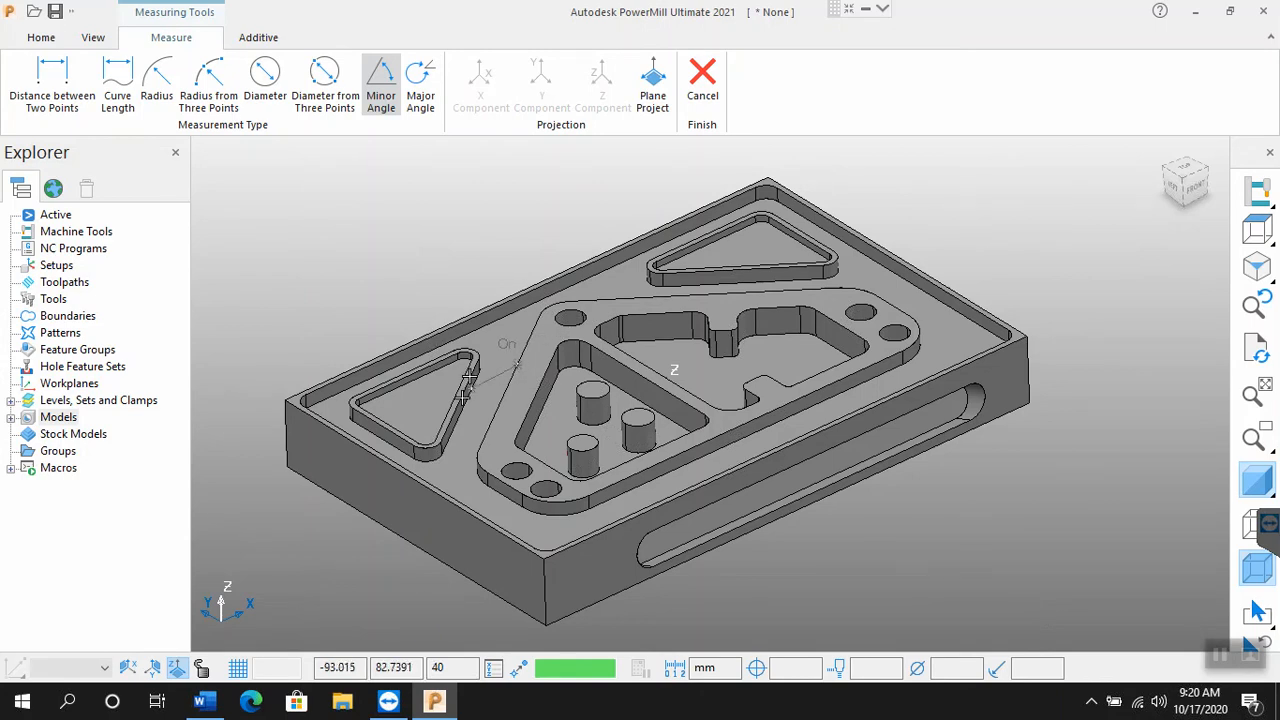
pyautogui.click(482, 444)
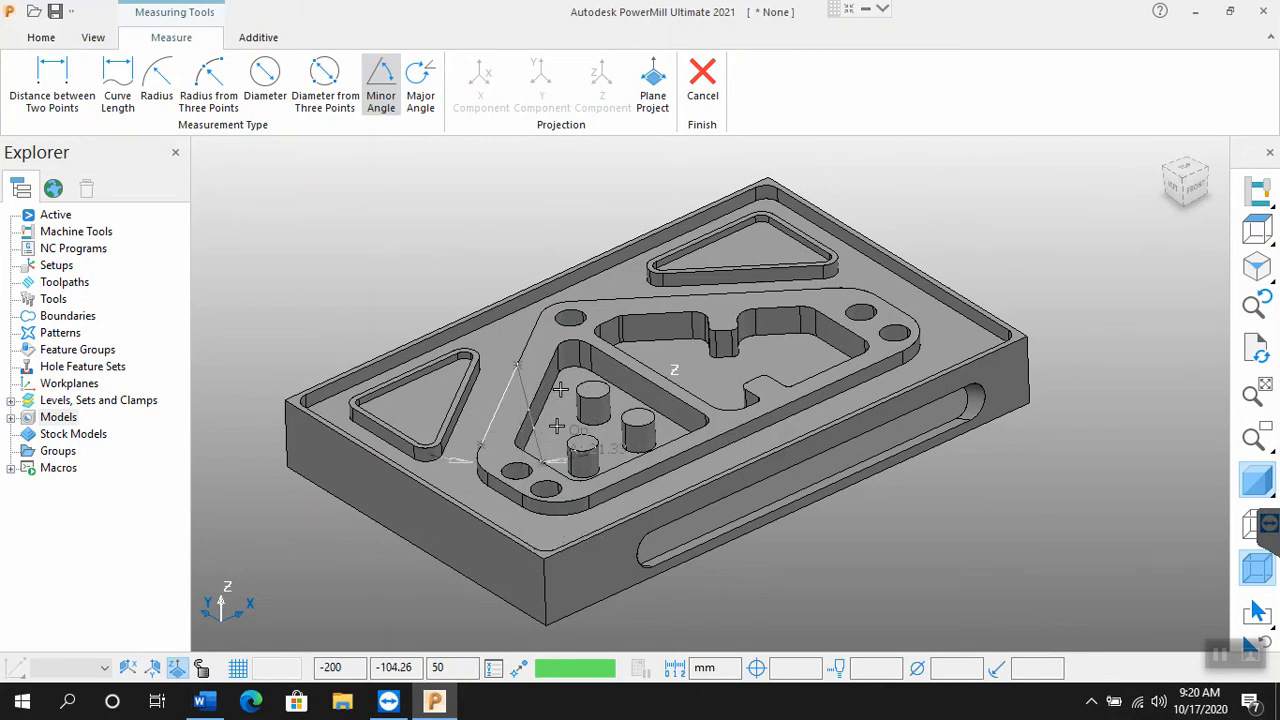
pyautogui.click(544, 375)
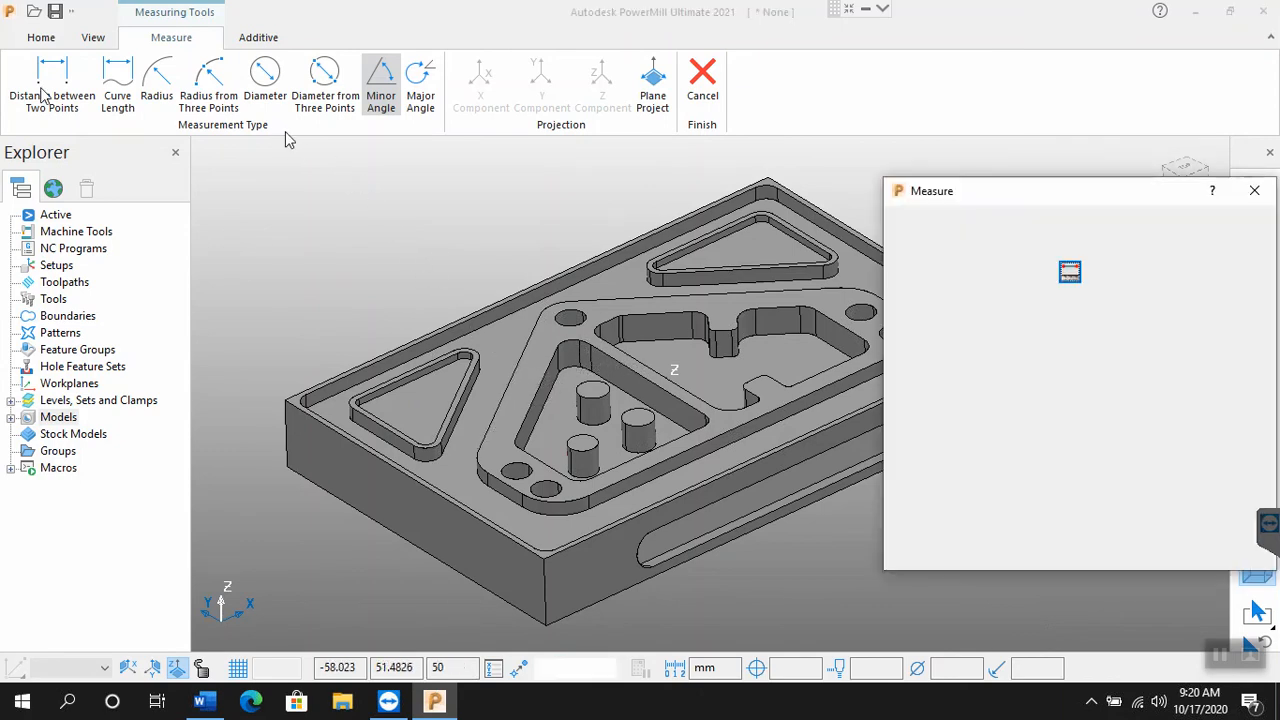
pyautogui.click(41, 38)
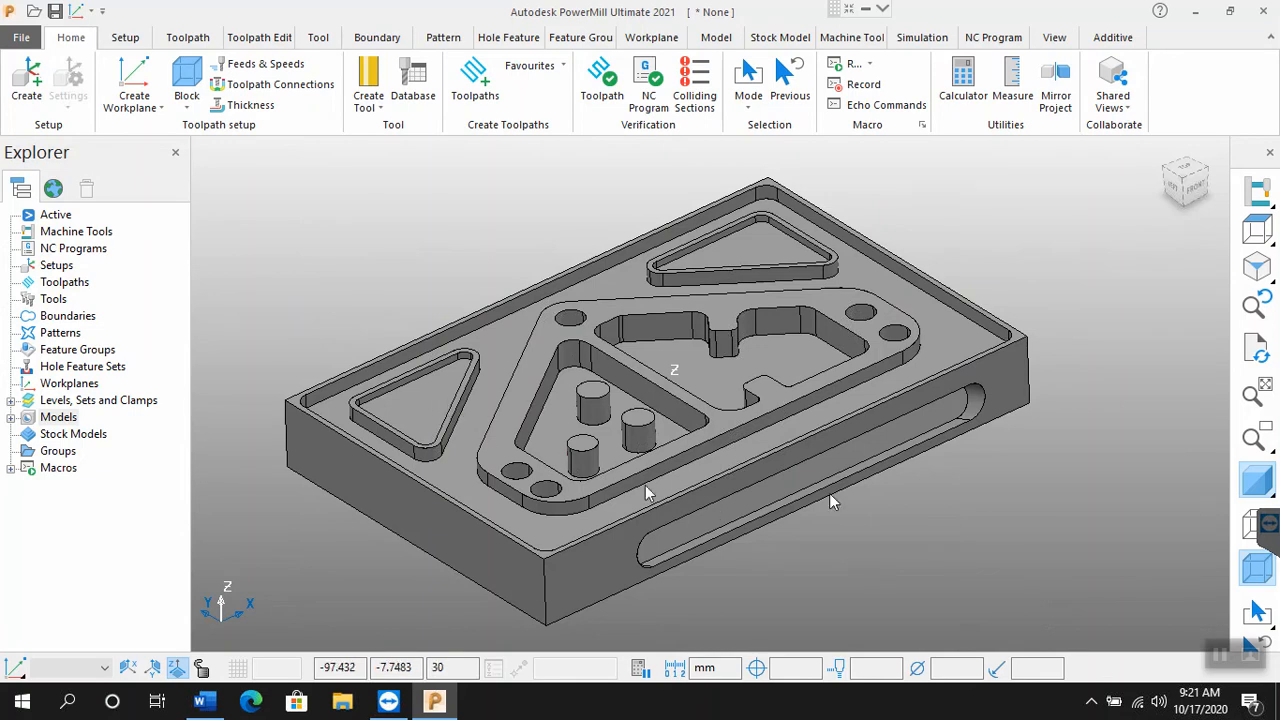
# Step: Switch the model's shading off and on, enable its wireframe, and leave the model in wireframe without shading
pyautogui.click(1255, 485)
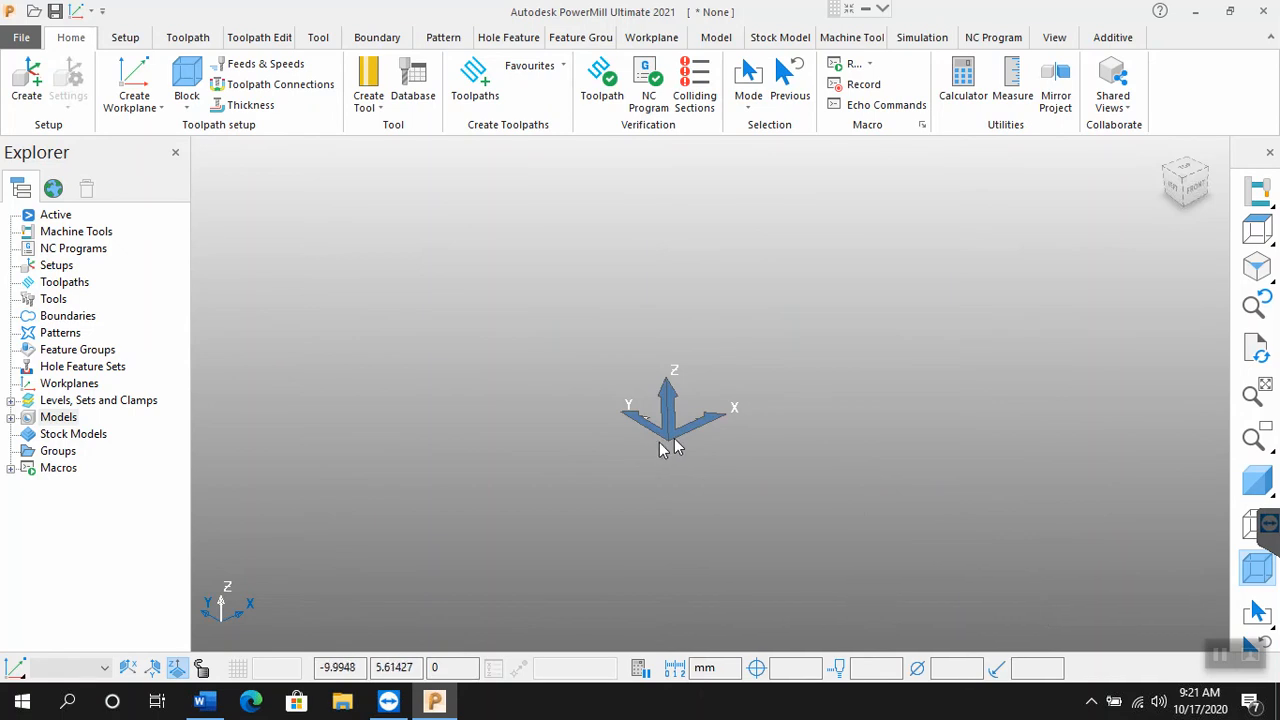
pyautogui.click(1257, 483)
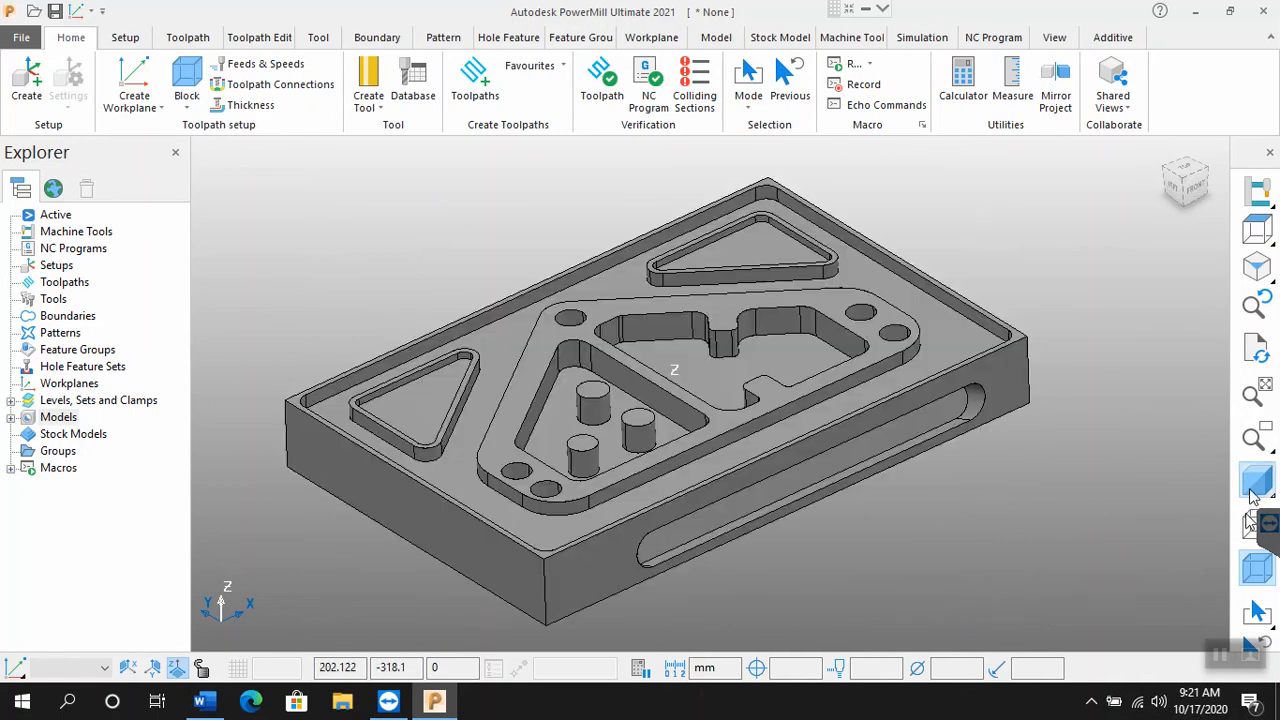
pyautogui.click(1255, 524)
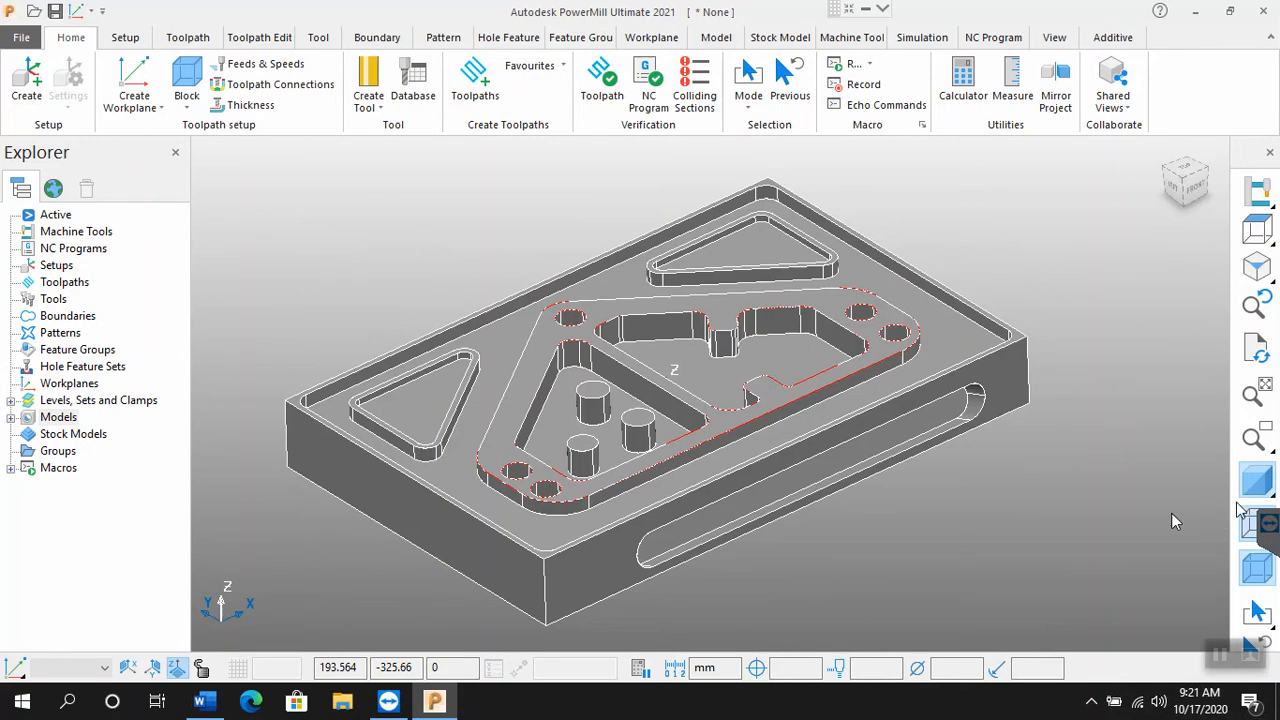
pyautogui.click(1266, 482)
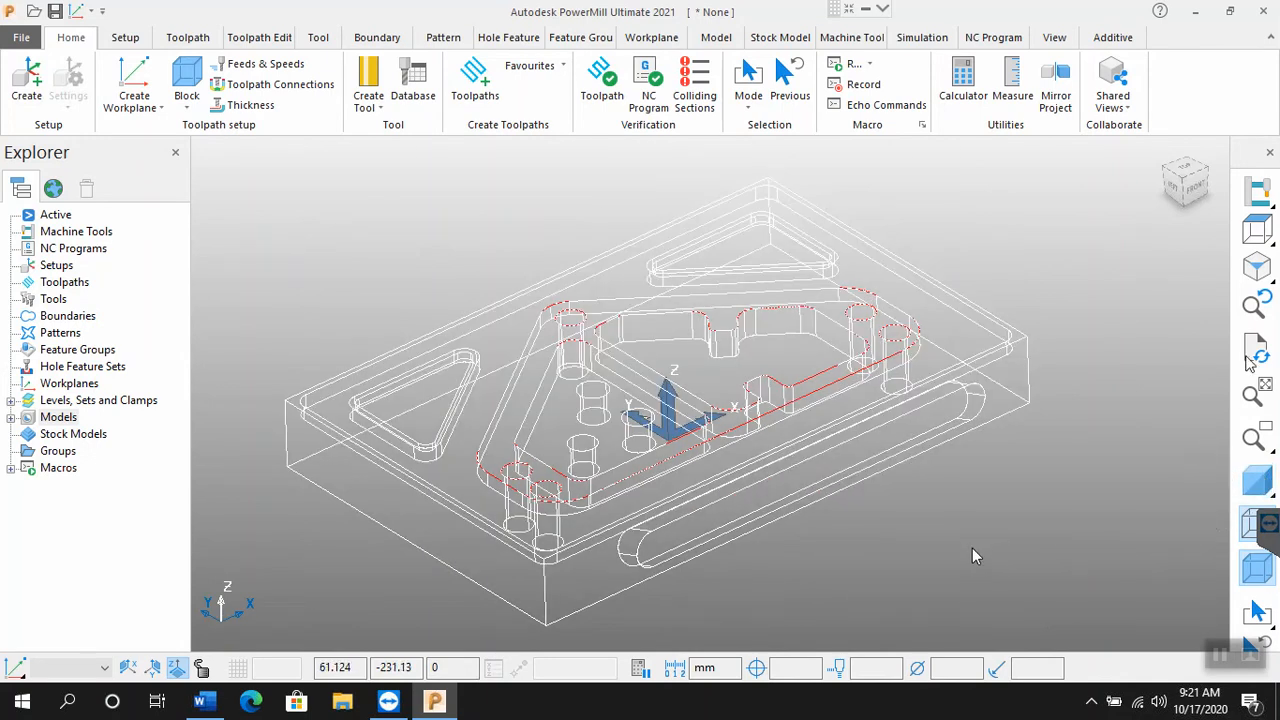
# Step: View the wireframe model from the top and front, return to an isometric view, and turn shading on
pyautogui.click(1258, 232)
pyautogui.moveTo(1257, 234)
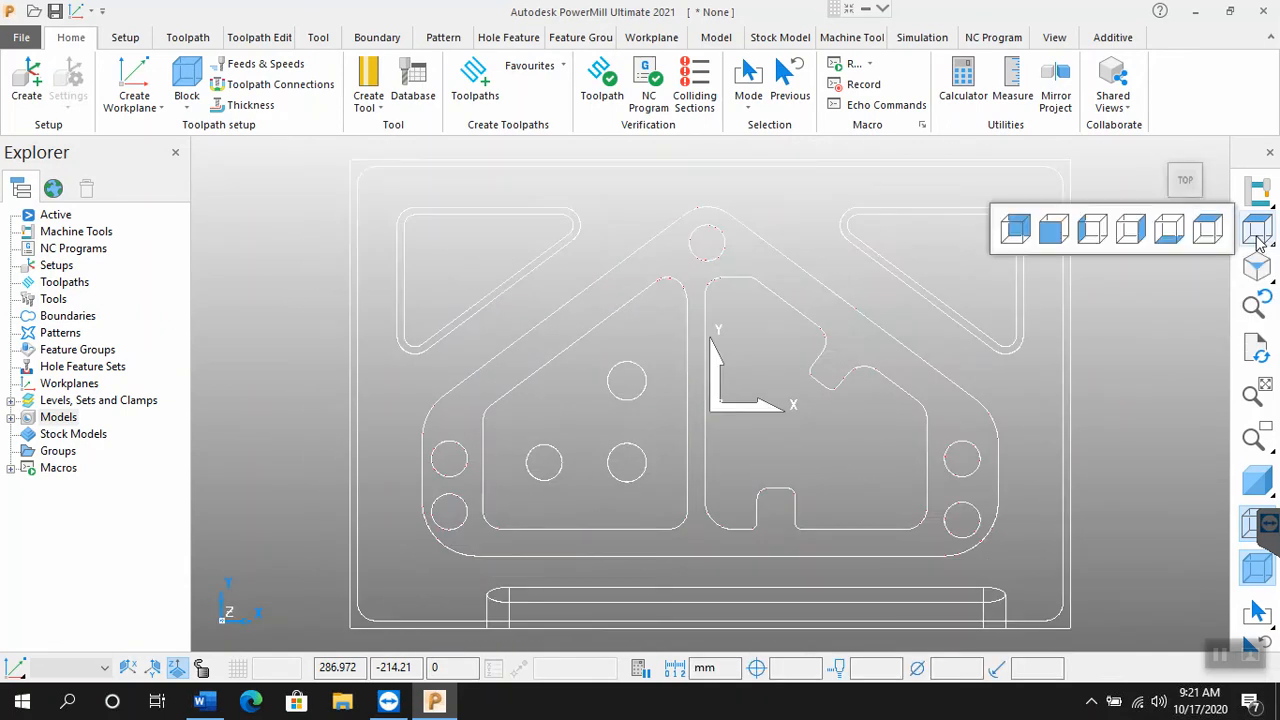
pyautogui.click(1064, 238)
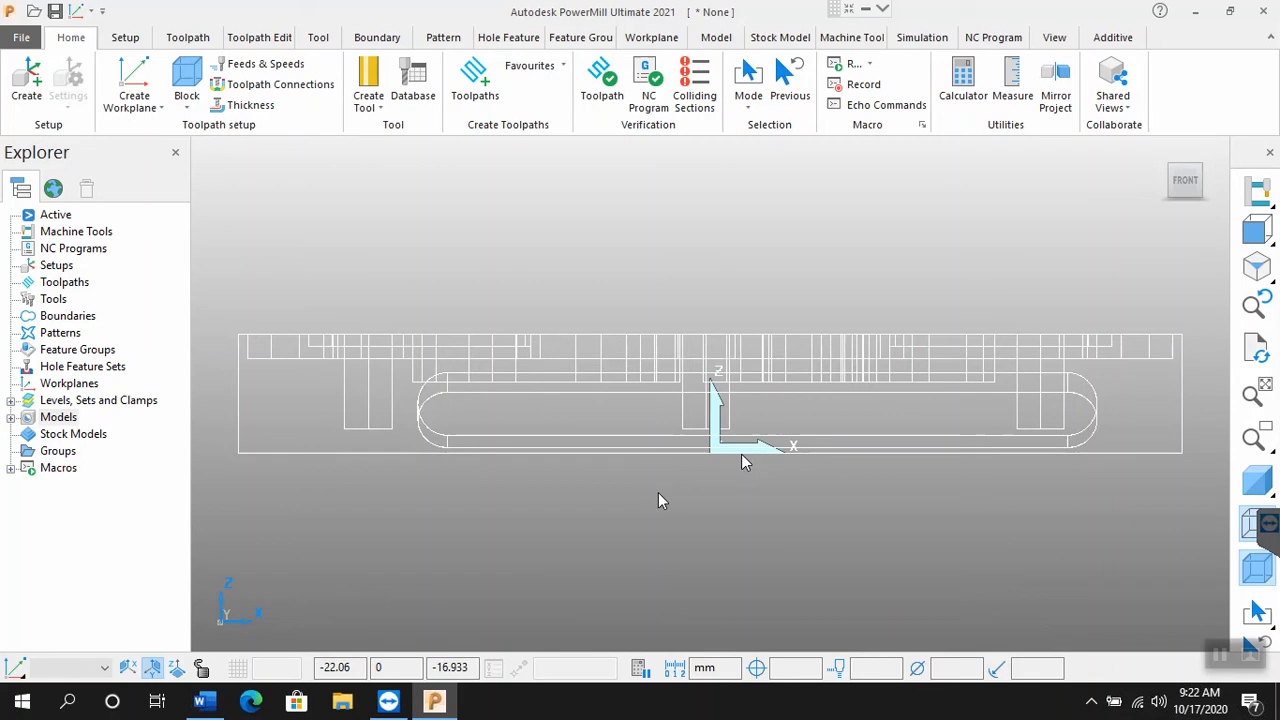
pyautogui.click(1256, 265)
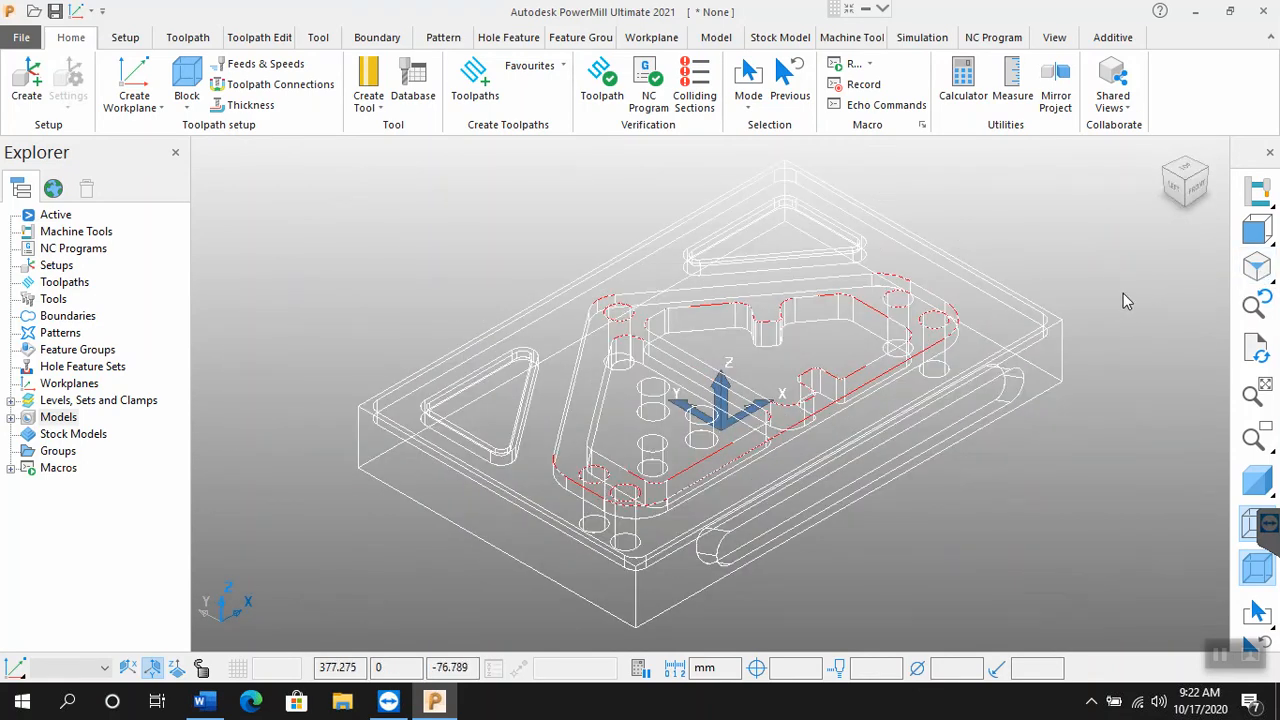
pyautogui.click(1262, 485)
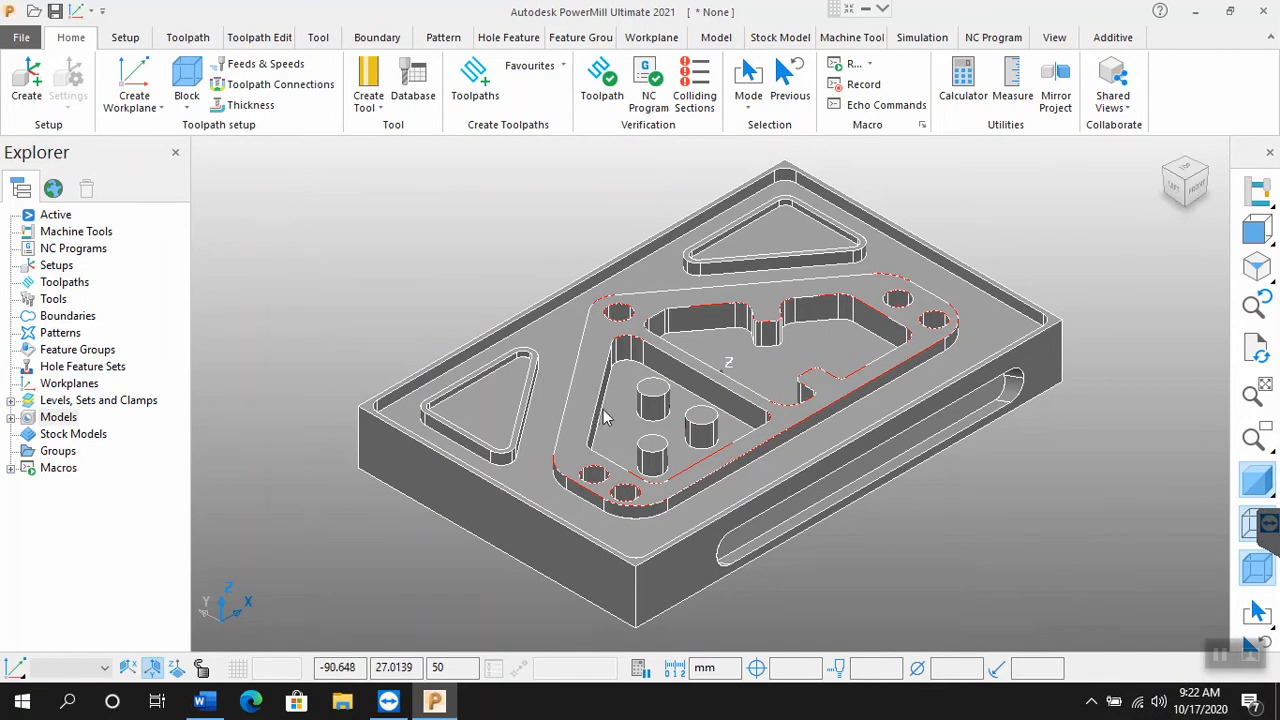
# Step: Using an unshaded front view, move the model down along Z until its top face meets the origin, and return to a shaded isometric view
pyautogui.click(1256, 232)
pyautogui.click(1257, 236)
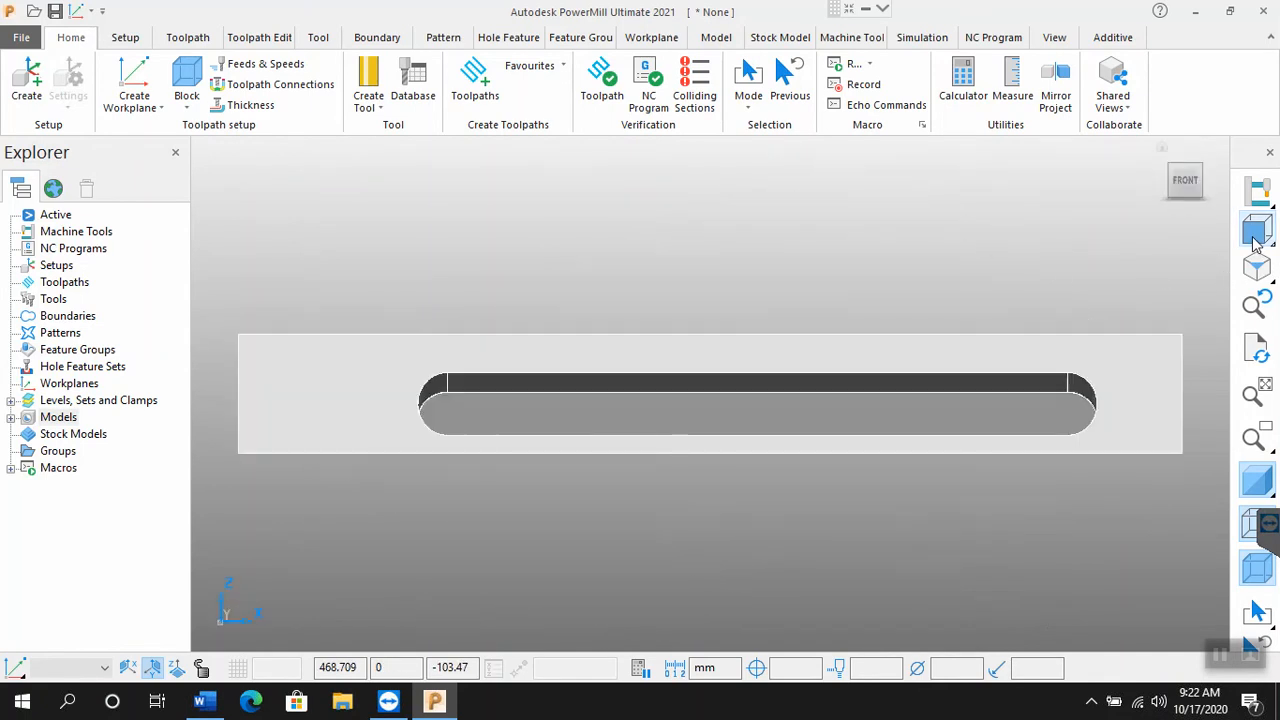
pyautogui.click(1258, 478)
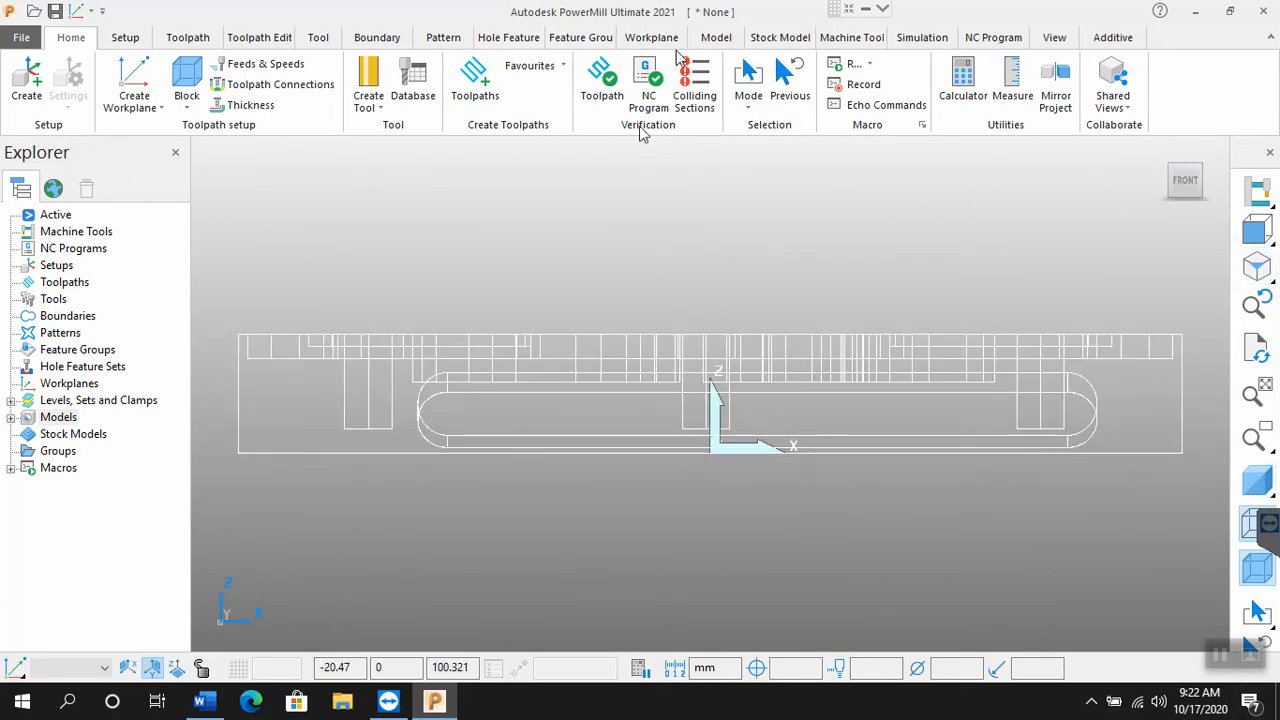
pyautogui.click(709, 40)
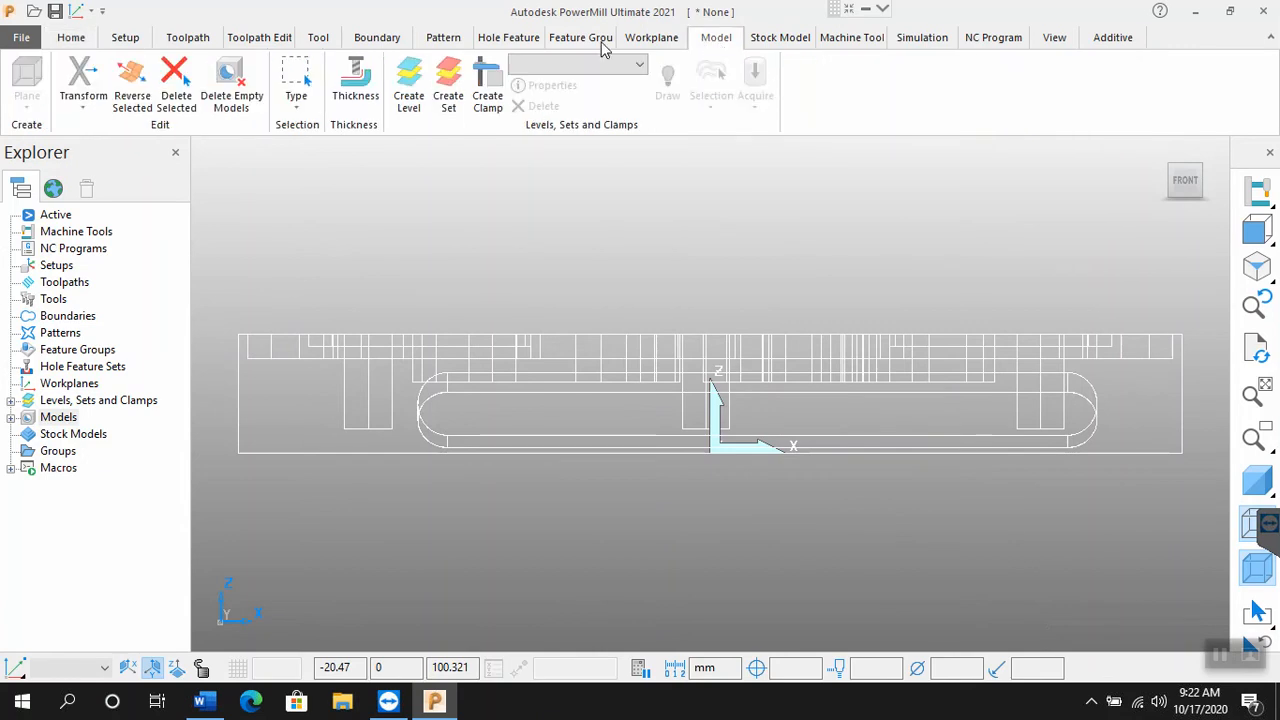
pyautogui.click(70, 113)
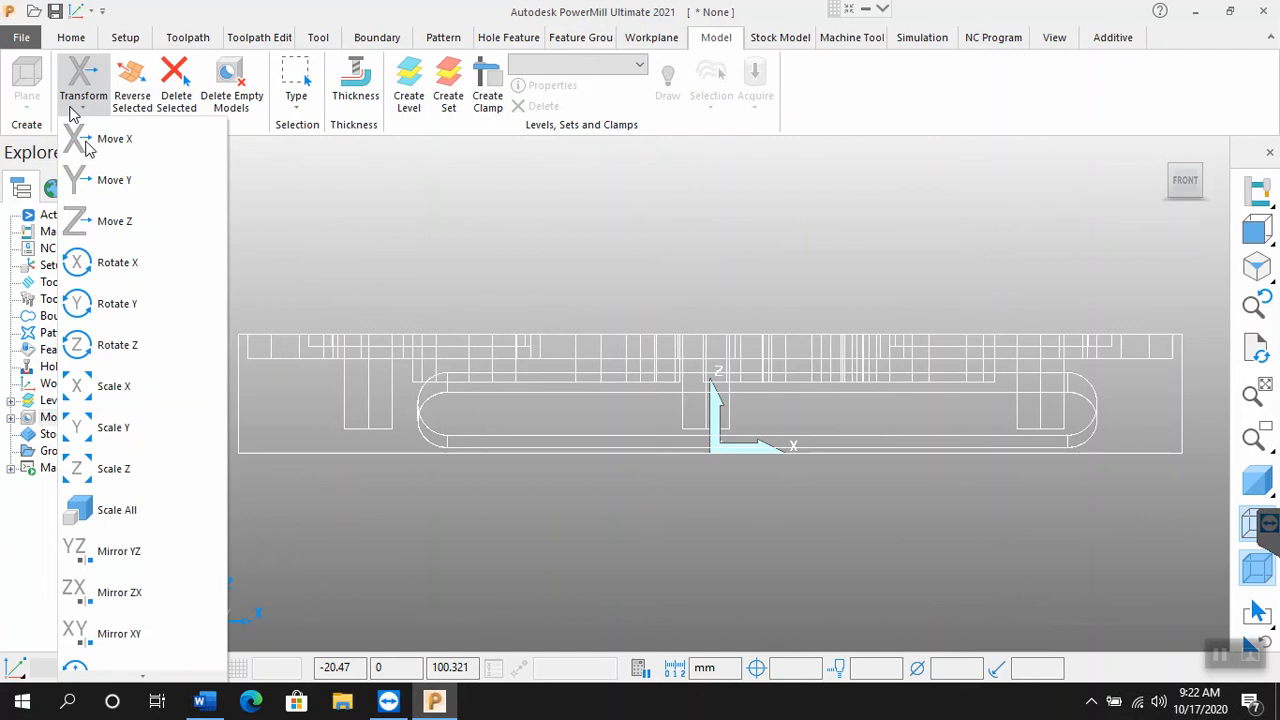
pyautogui.click(115, 226)
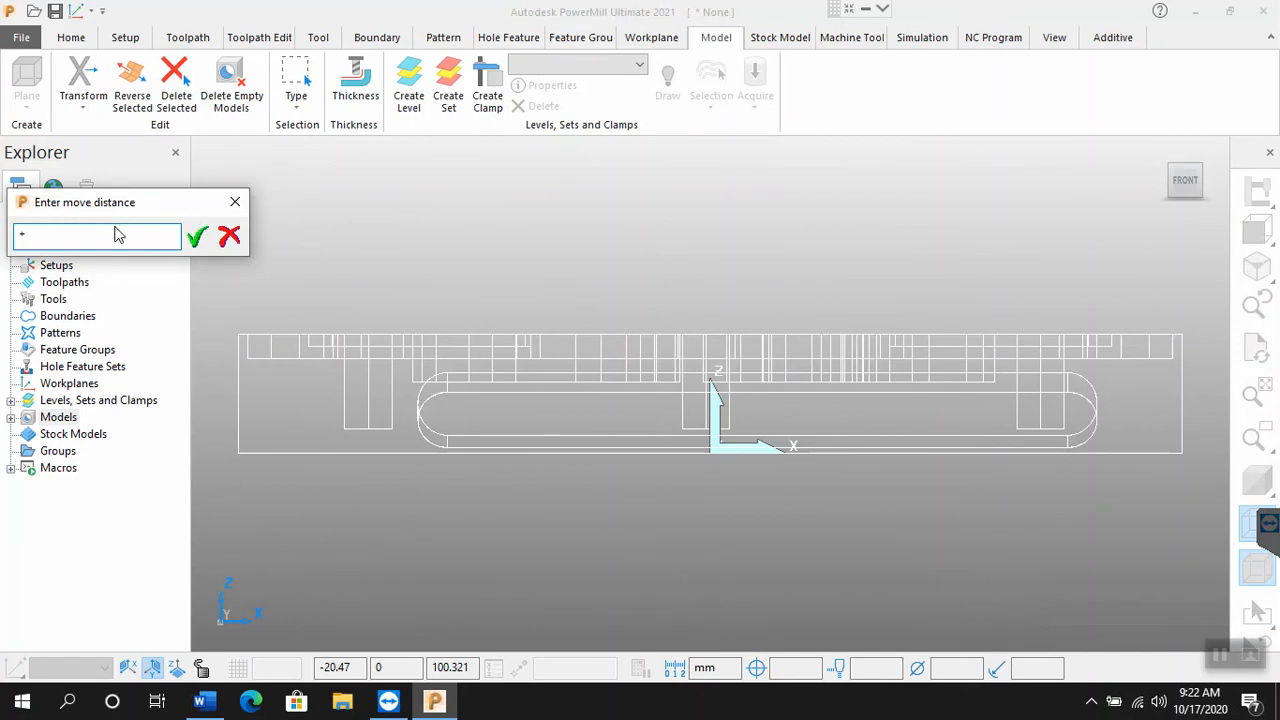
pyautogui.write('-50')
pyautogui.press('Return')
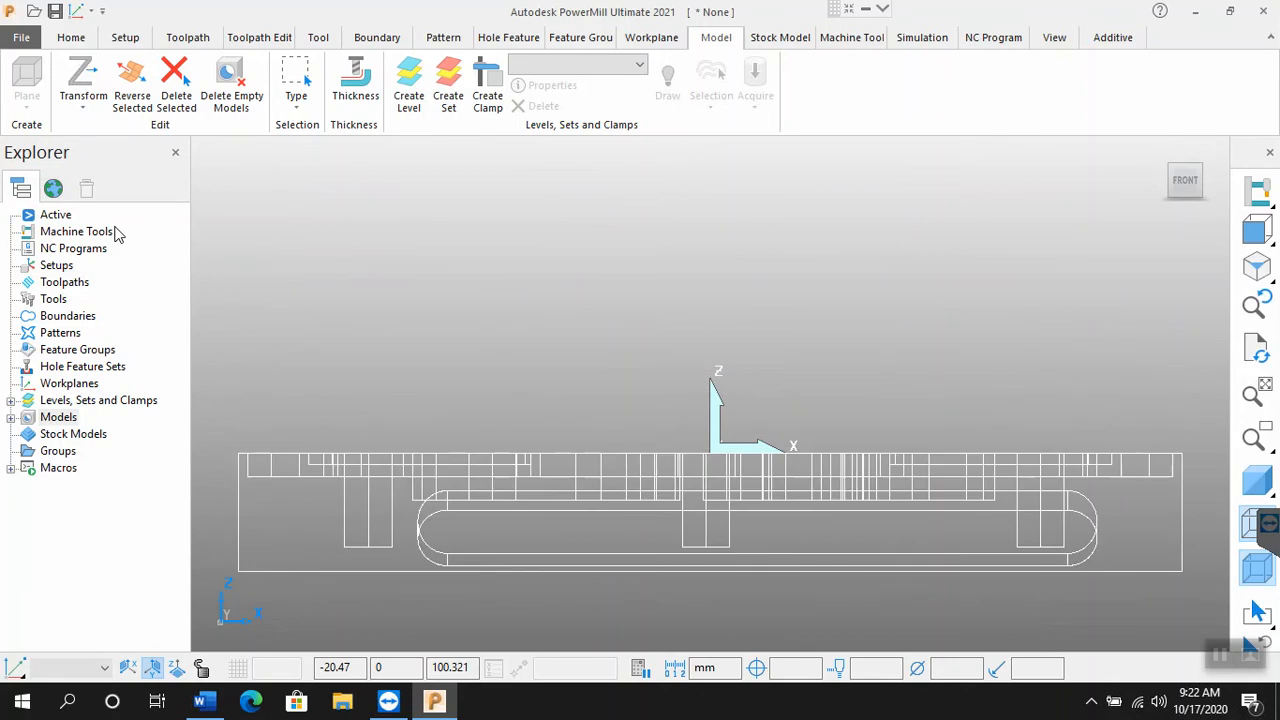
pyautogui.click(1257, 268)
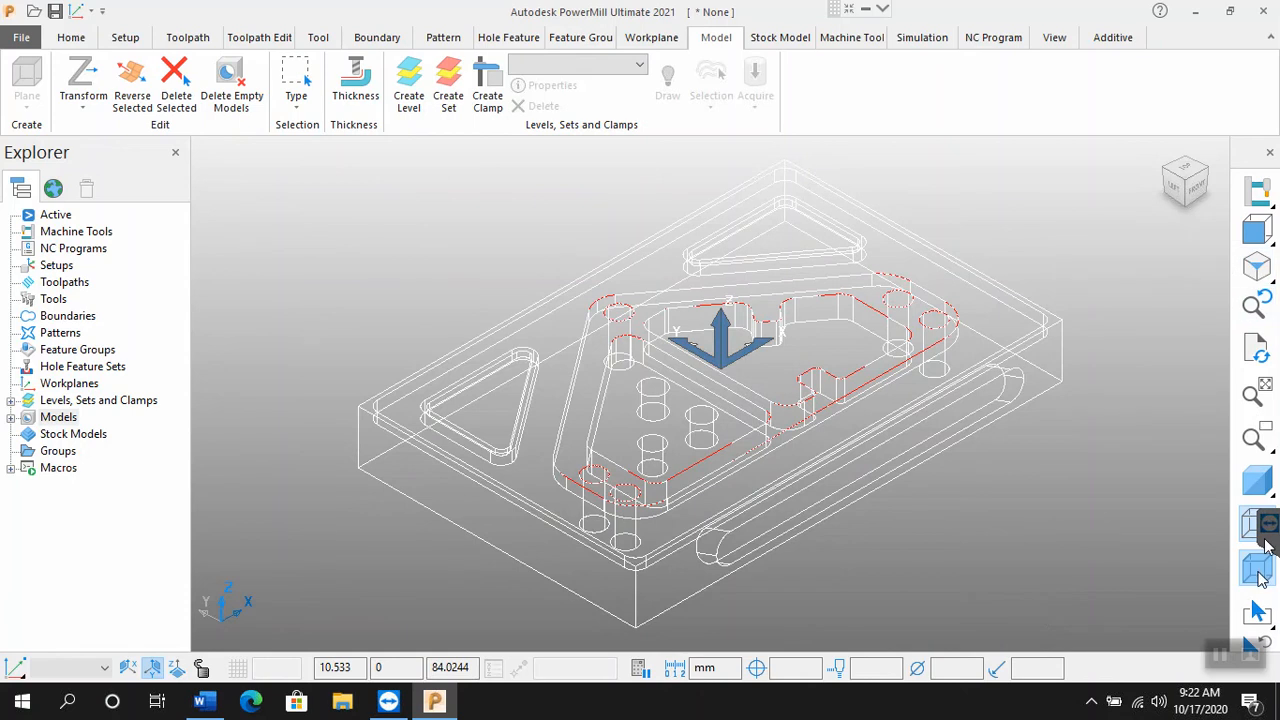
pyautogui.click(1257, 482)
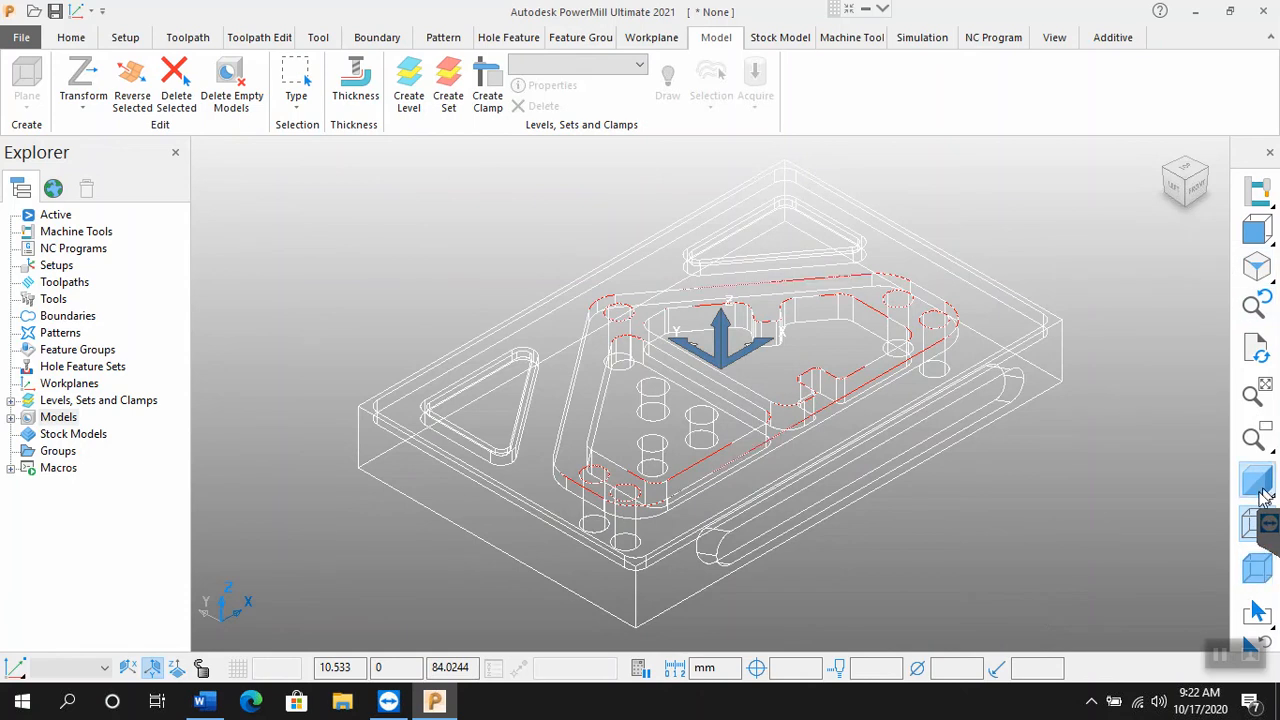
# Step: Turn off the model's wireframe, and hide and show the Transform axes at the origin
pyautogui.click(1253, 538)
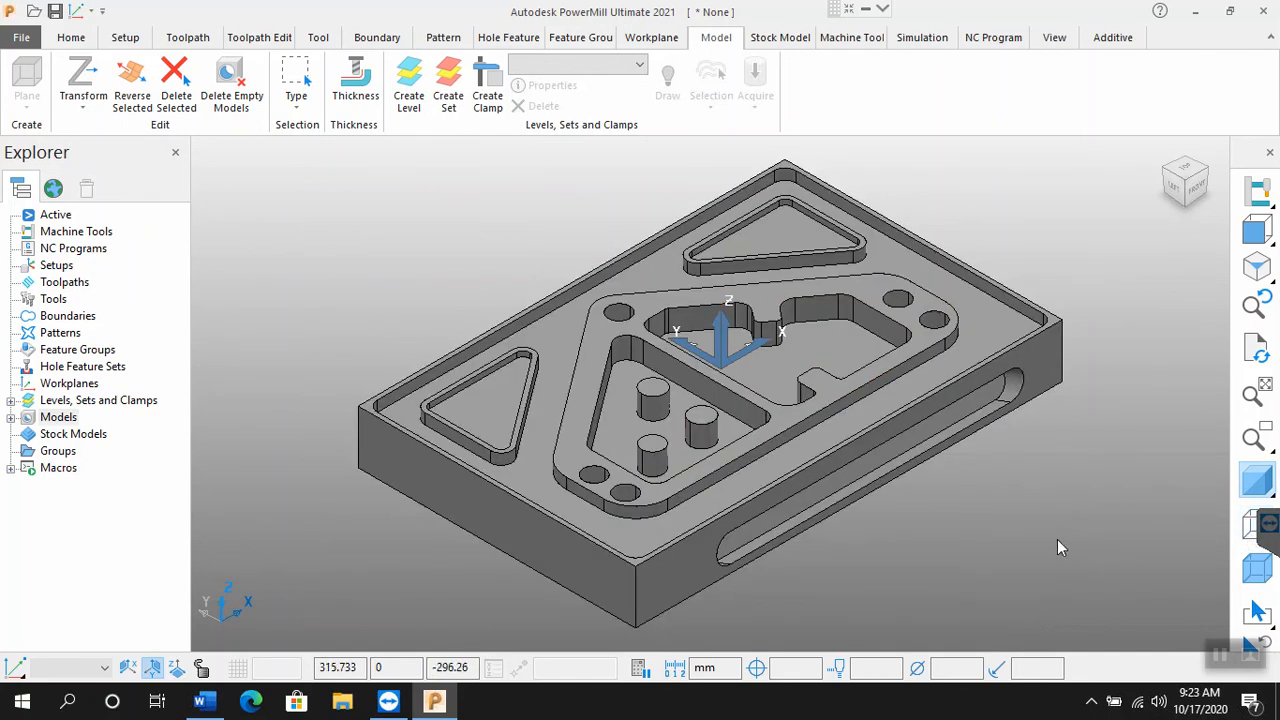
pyautogui.click(70, 39)
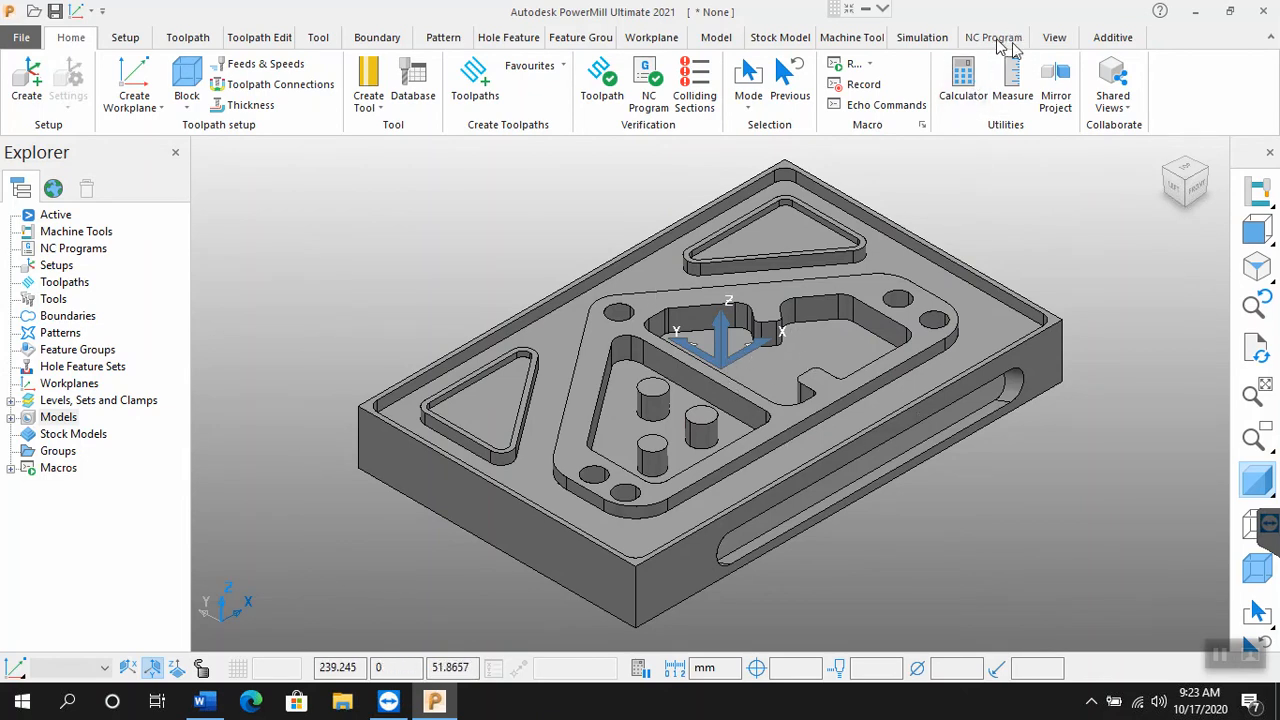
pyautogui.click(1058, 48)
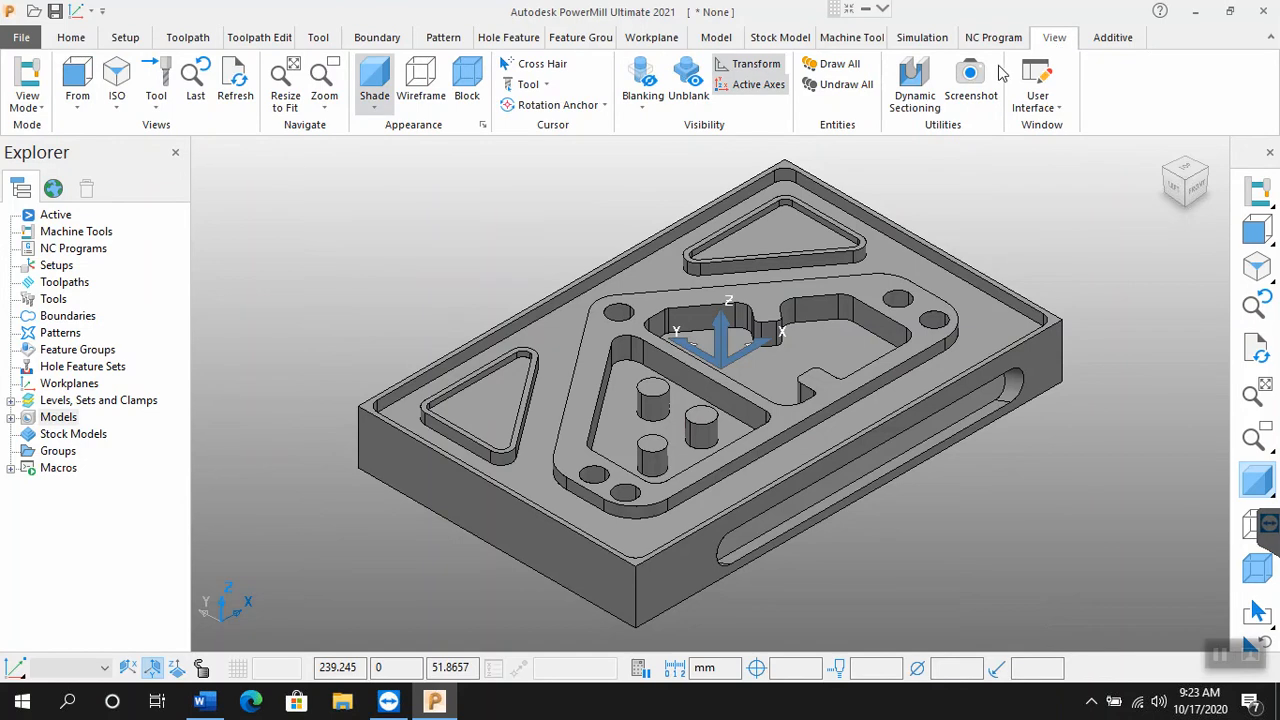
pyautogui.click(758, 84)
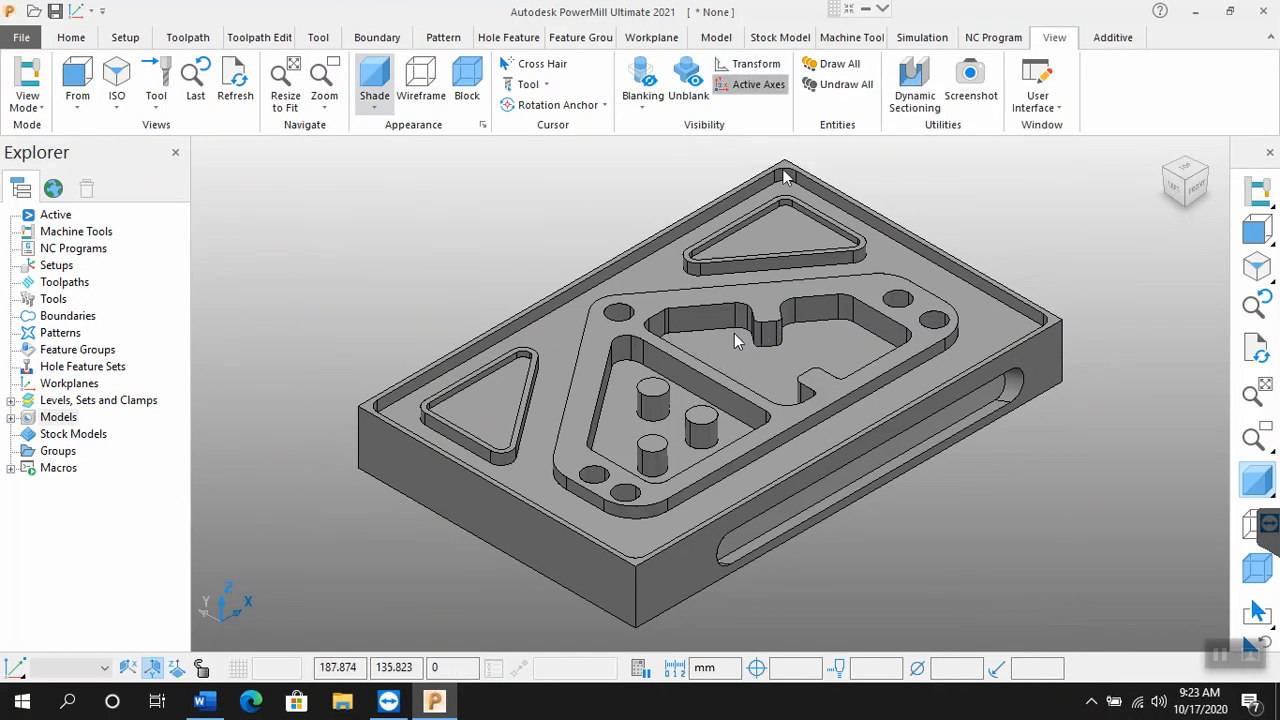
pyautogui.click(737, 68)
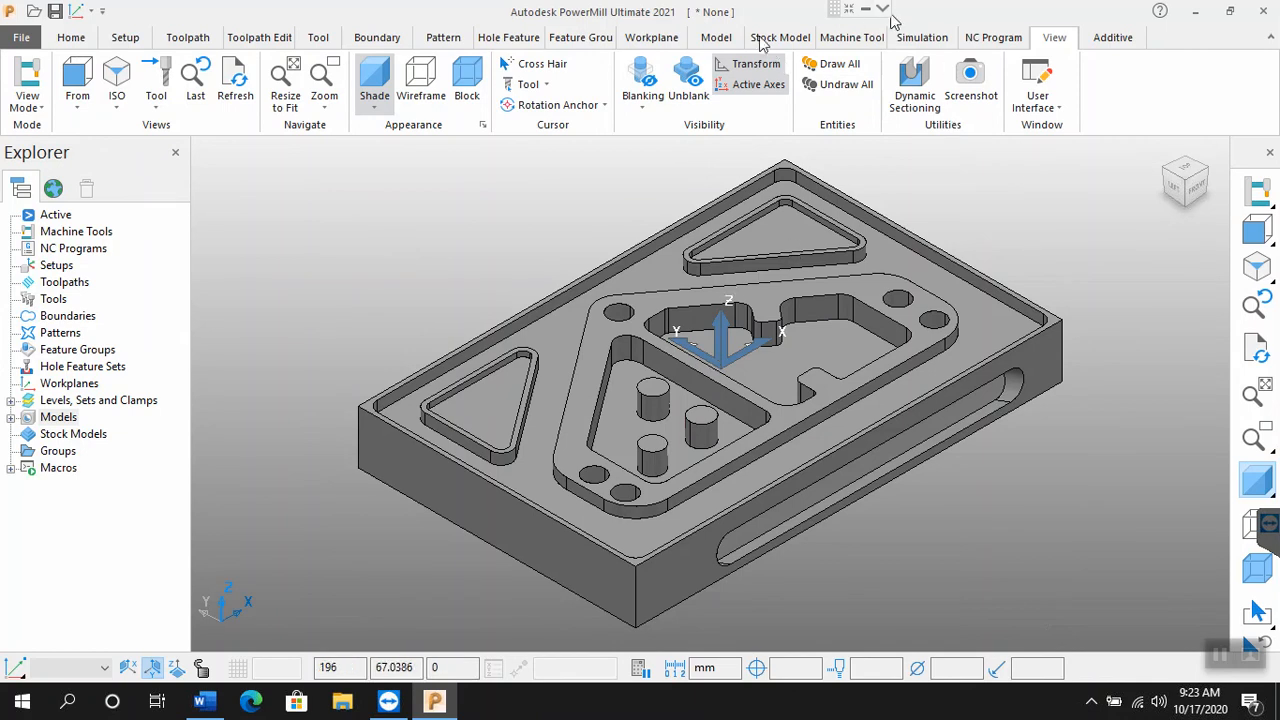
# Step: Look through the model's Transform options for moving, rotating, scaling and mirroring
pyautogui.click(716, 38)
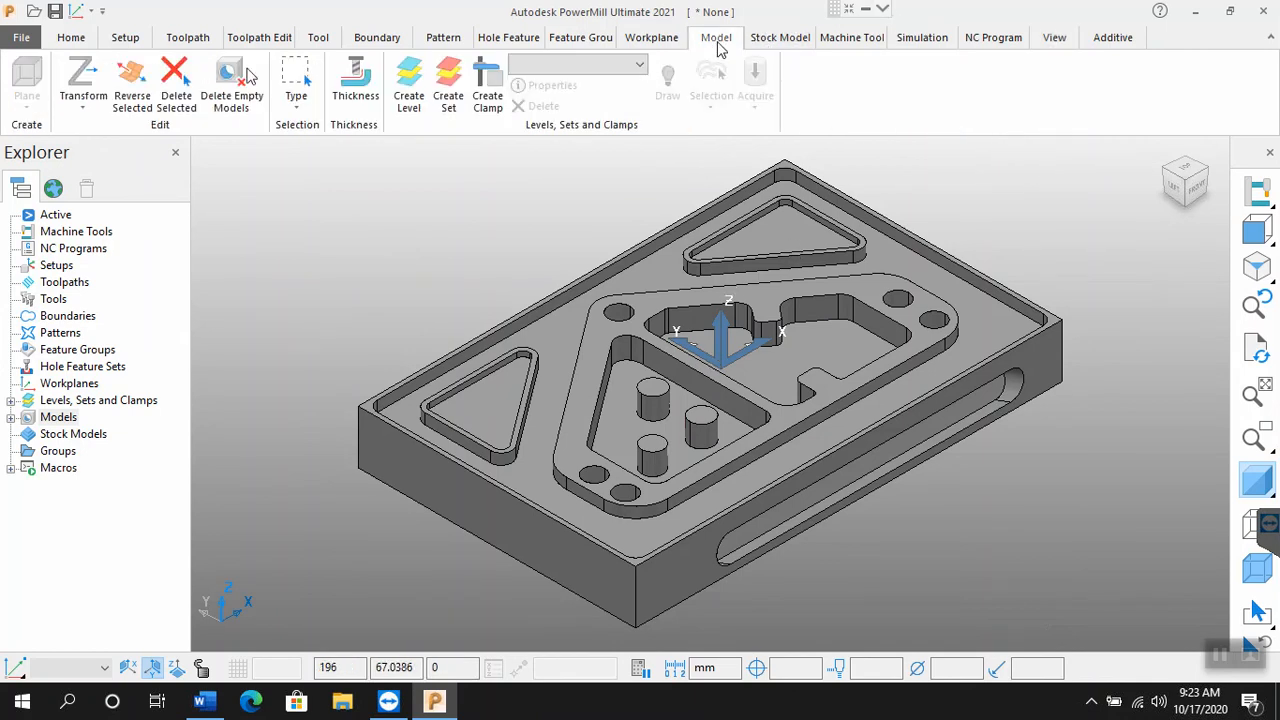
pyautogui.click(88, 108)
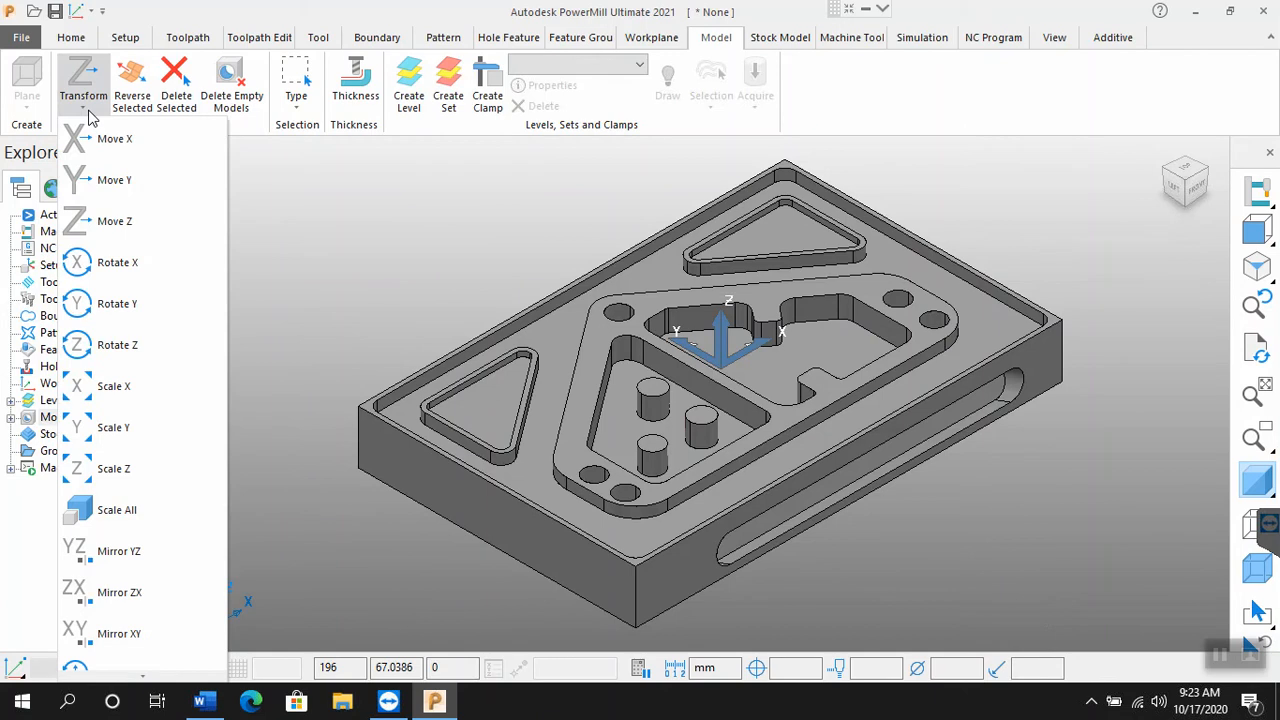
pyautogui.click(89, 110)
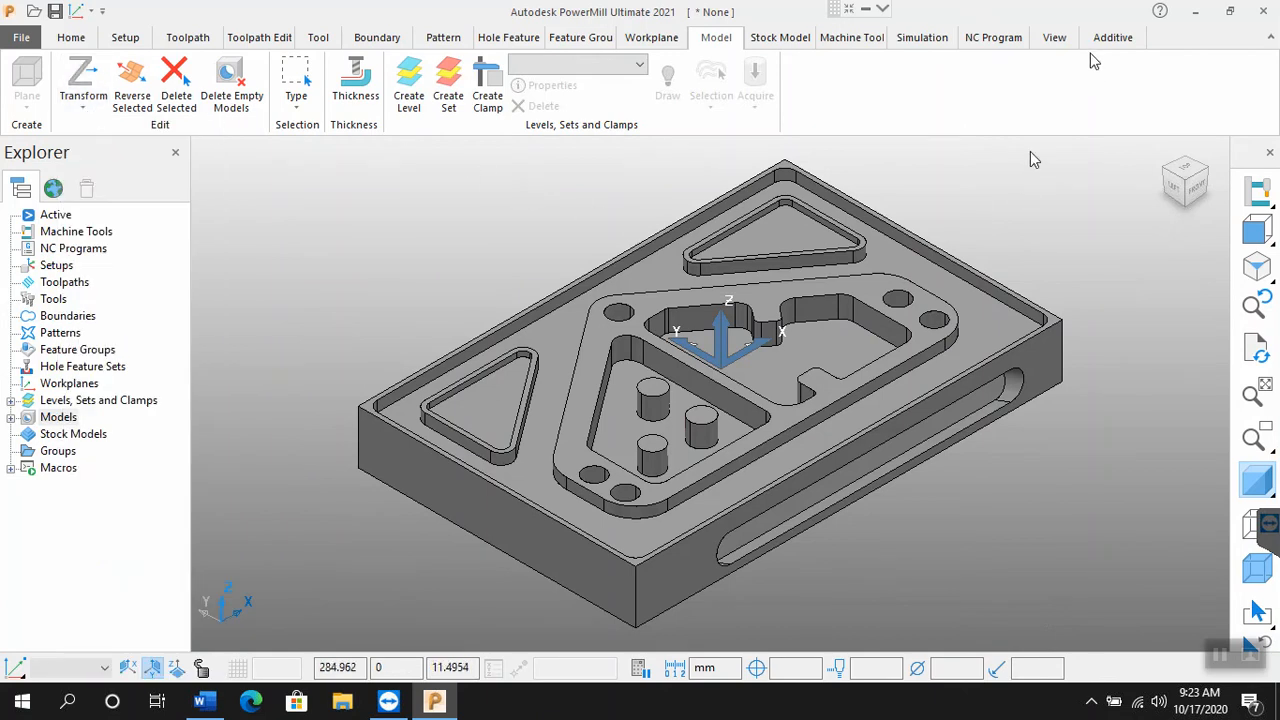
# Step: Close the Explorer pane and restore it through the user interface options
pyautogui.click(1055, 38)
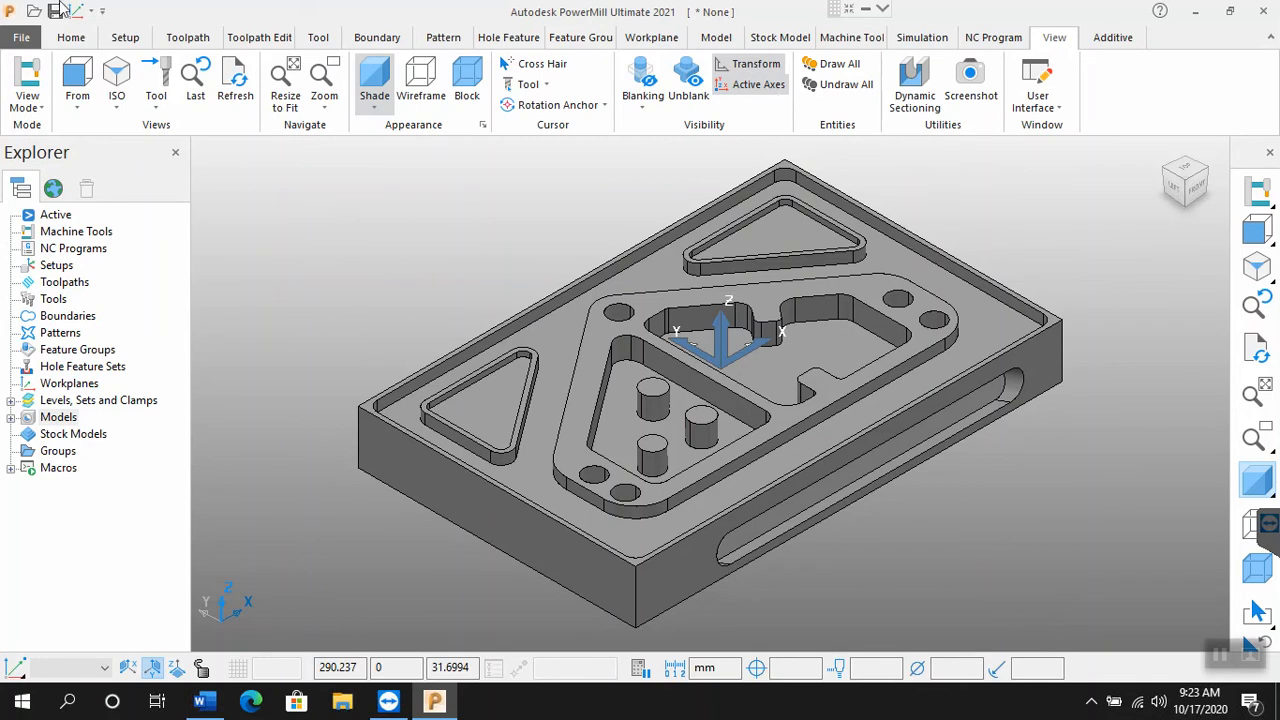
pyautogui.click(175, 153)
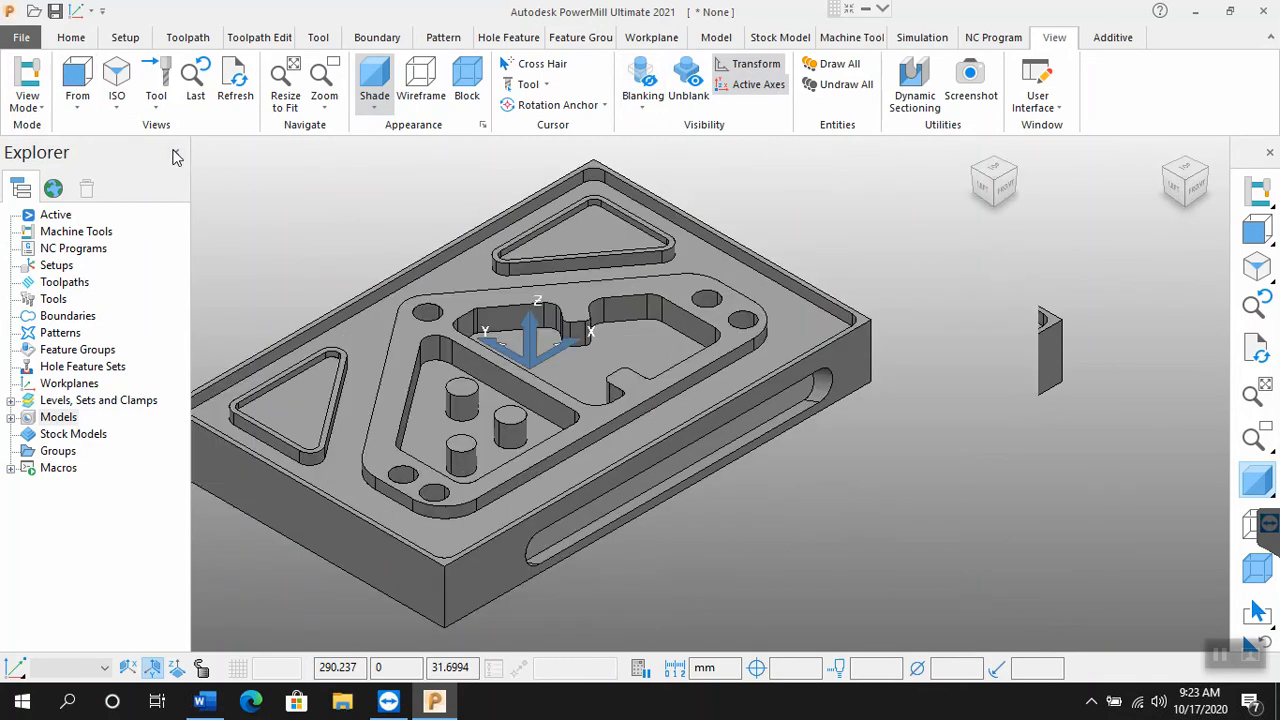
pyautogui.click(1045, 116)
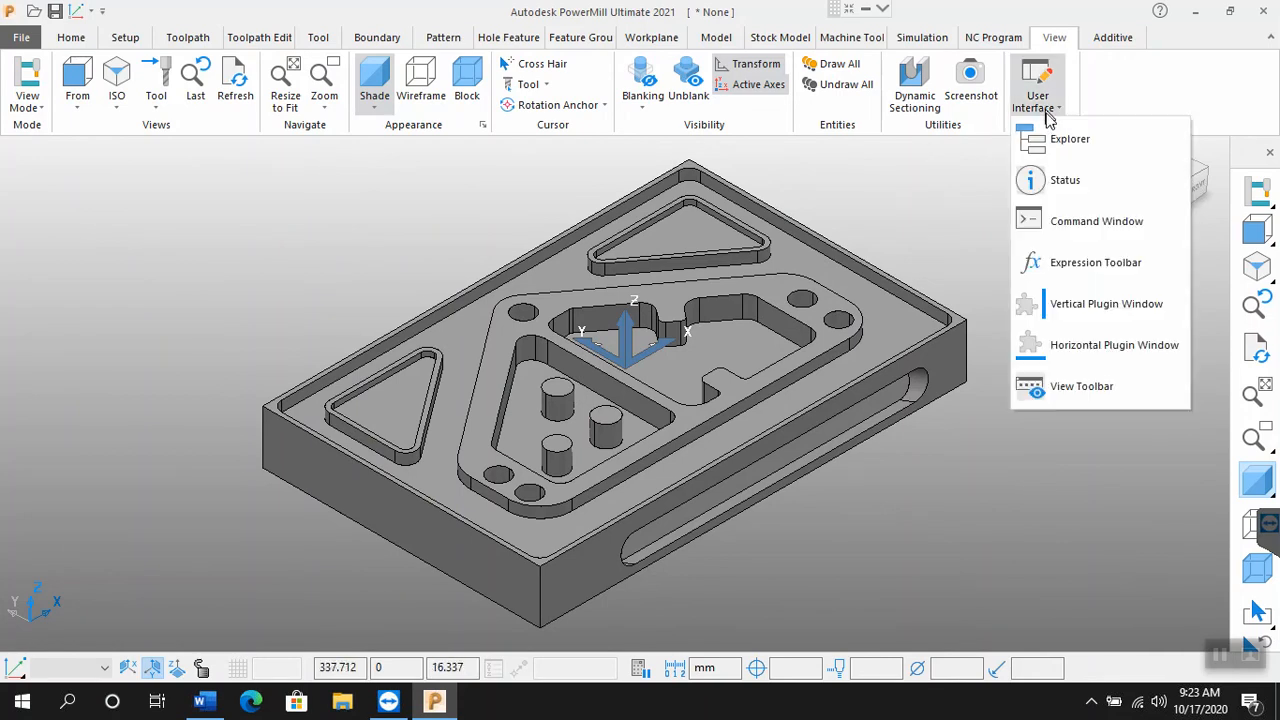
pyautogui.click(1057, 148)
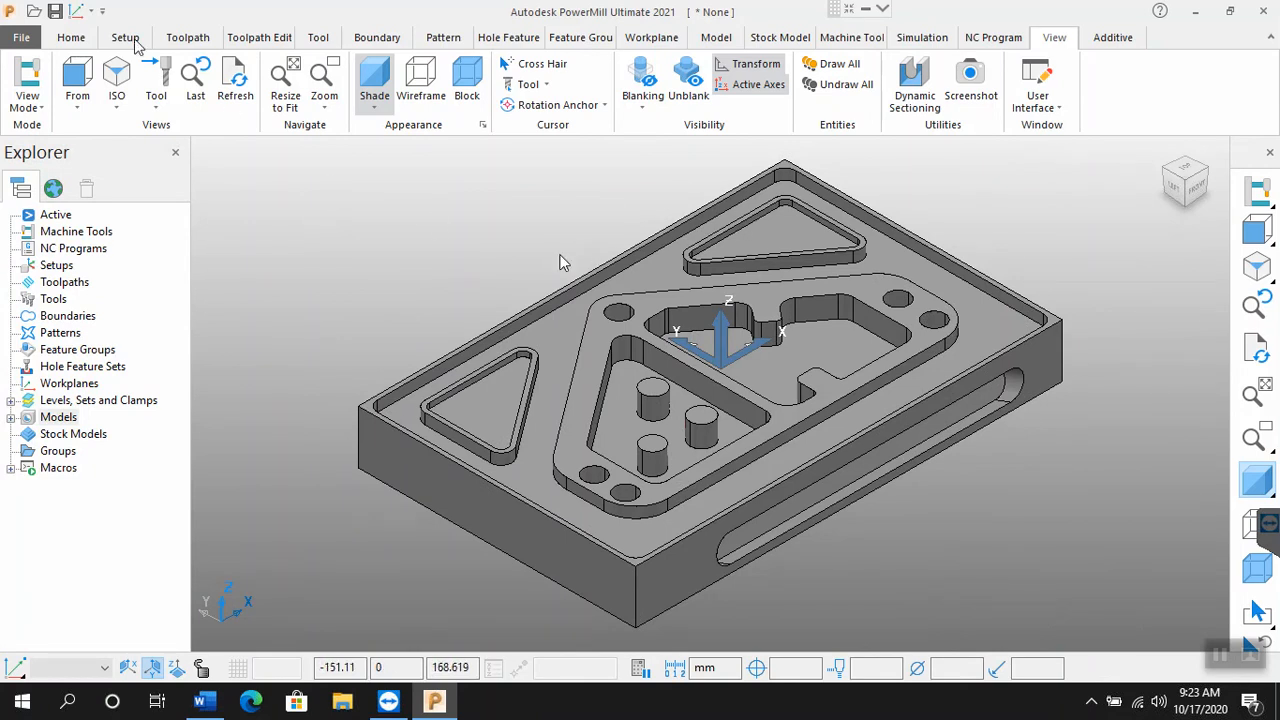
# Step: Look through the Toolpath, Toolpath Edit, Tool, Boundary, Pattern and Setup commands, and return to the Home commands
pyautogui.click(70, 40)
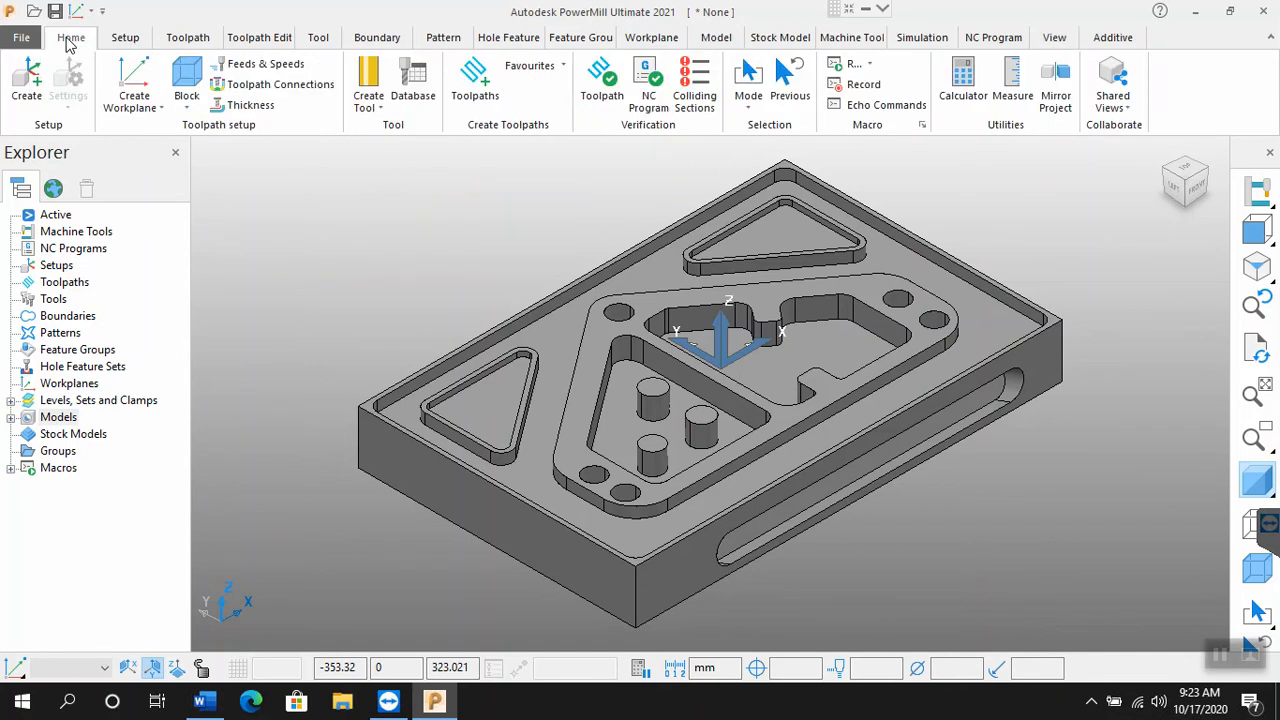
pyautogui.click(190, 40)
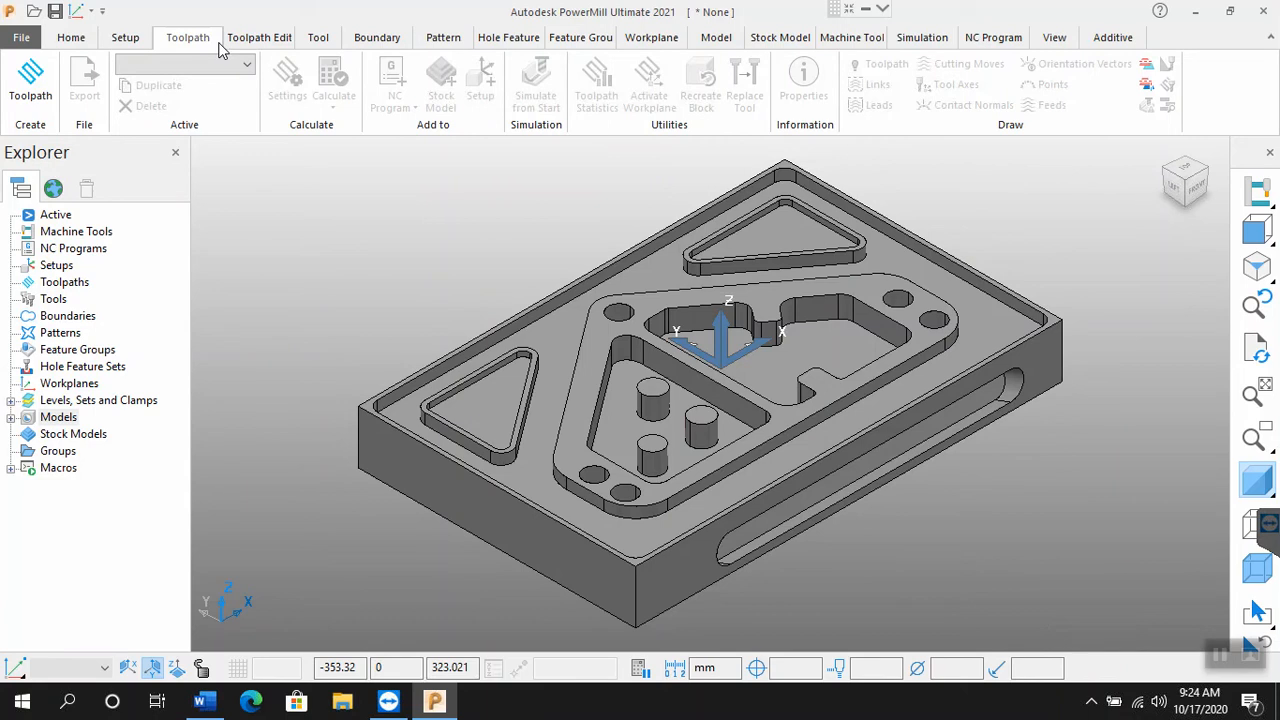
pyautogui.click(255, 45)
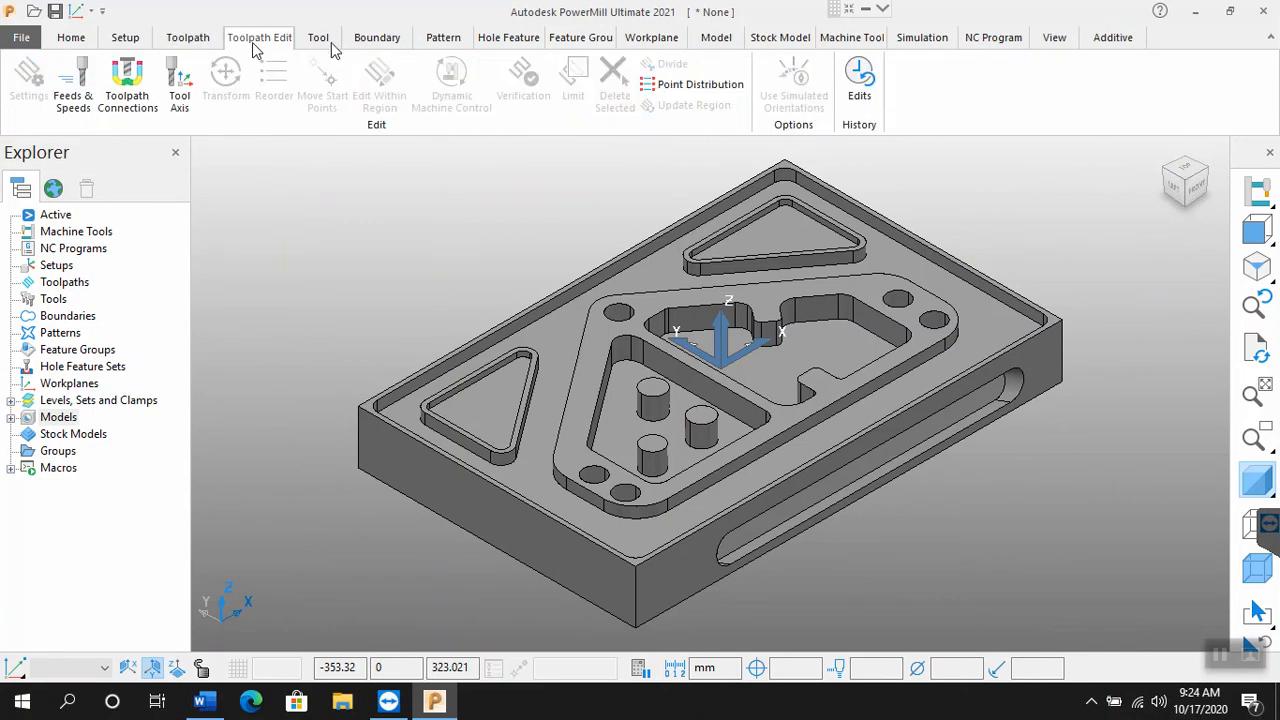
pyautogui.click(320, 45)
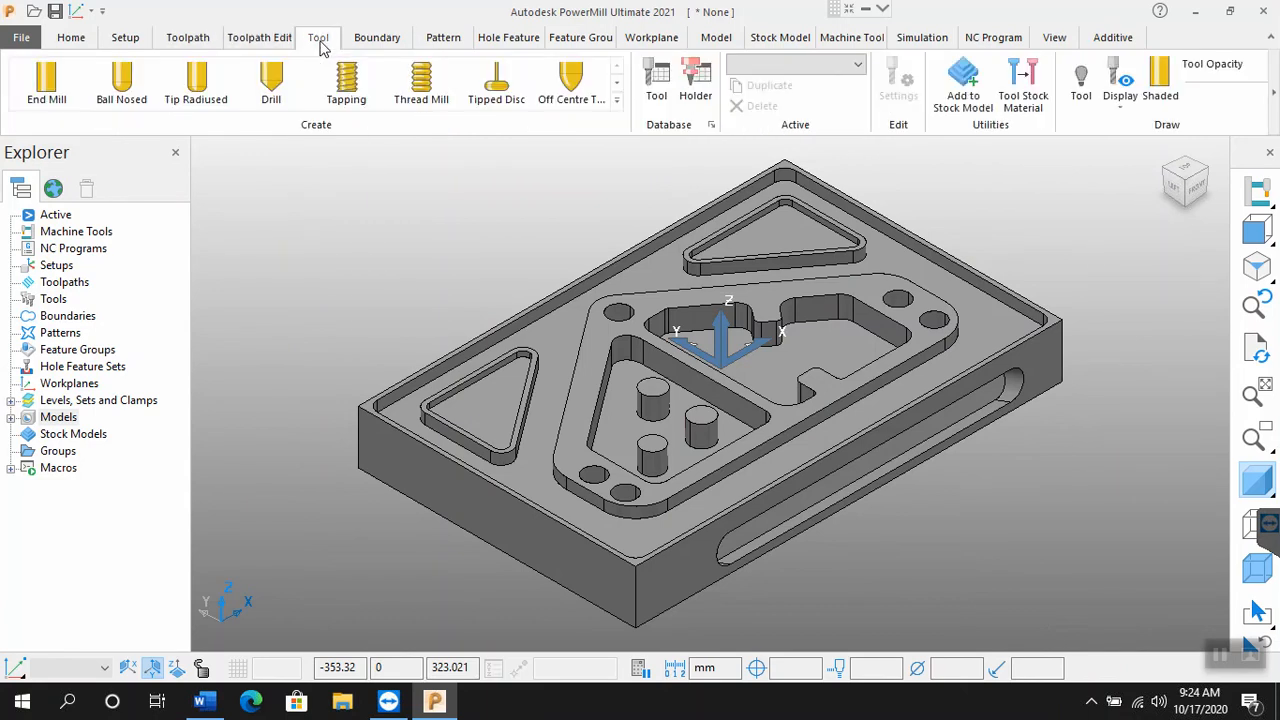
pyautogui.click(372, 44)
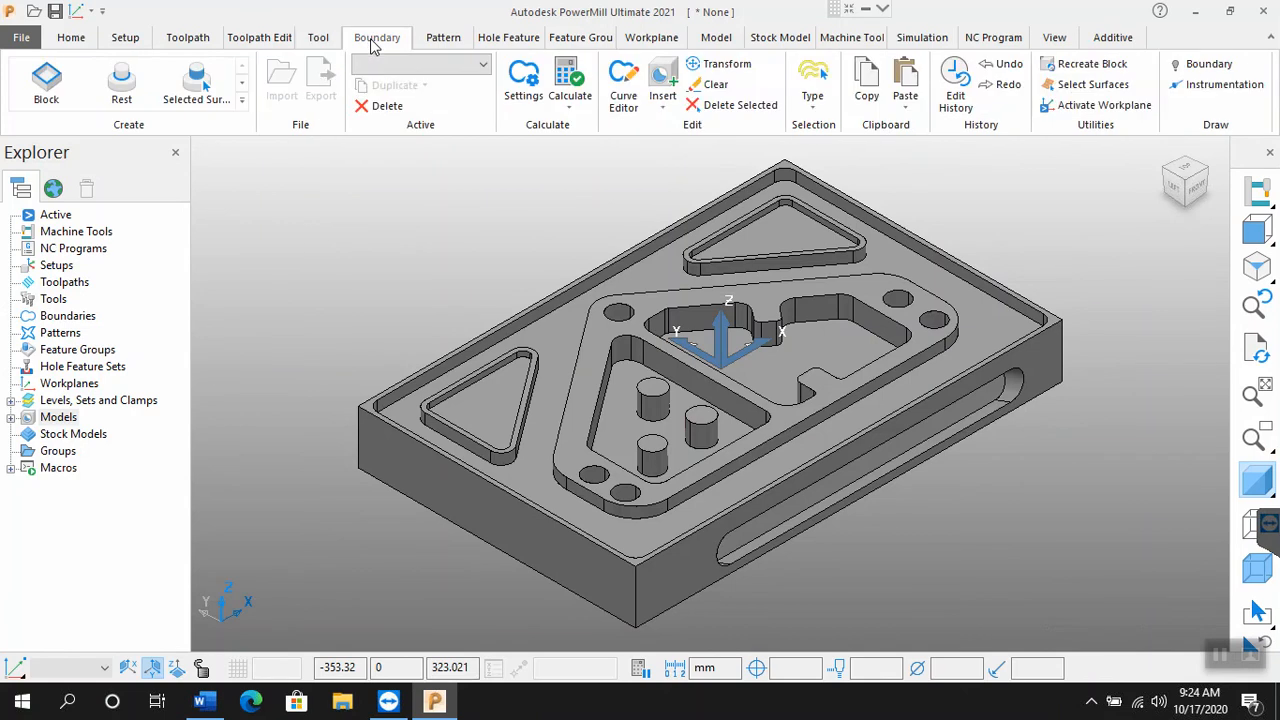
pyautogui.click(451, 44)
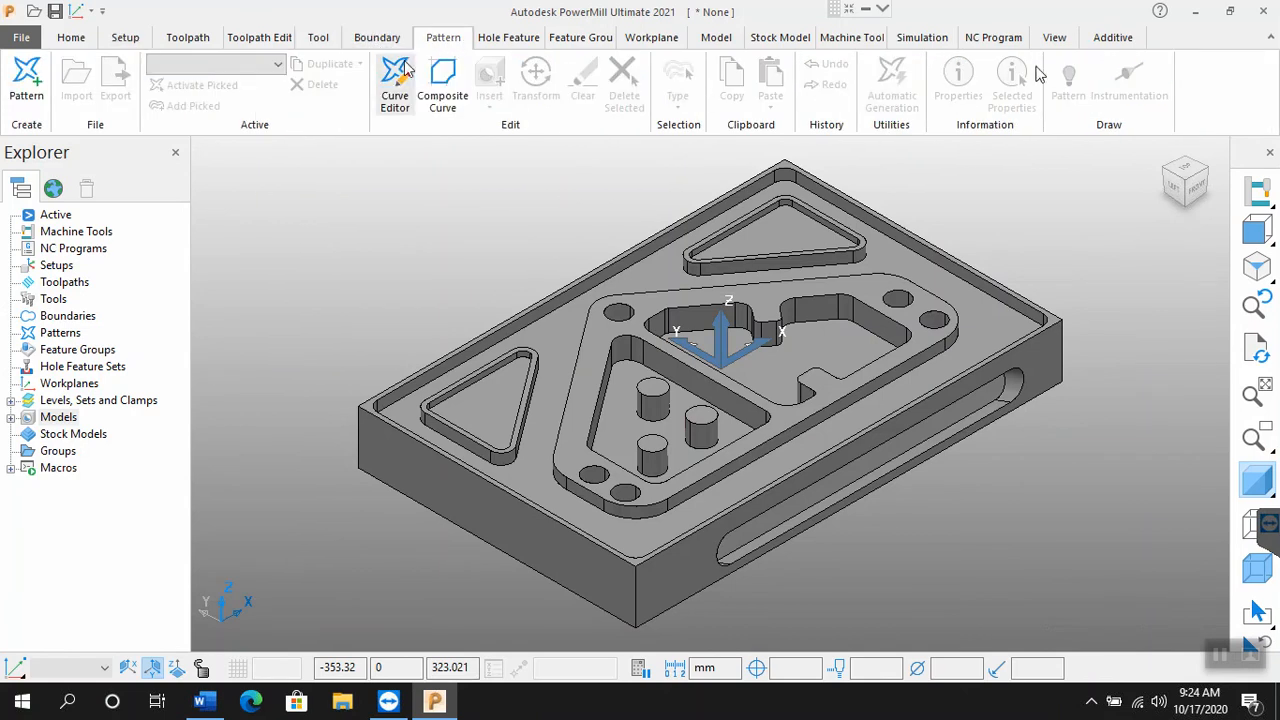
pyautogui.click(126, 42)
pyautogui.click(72, 41)
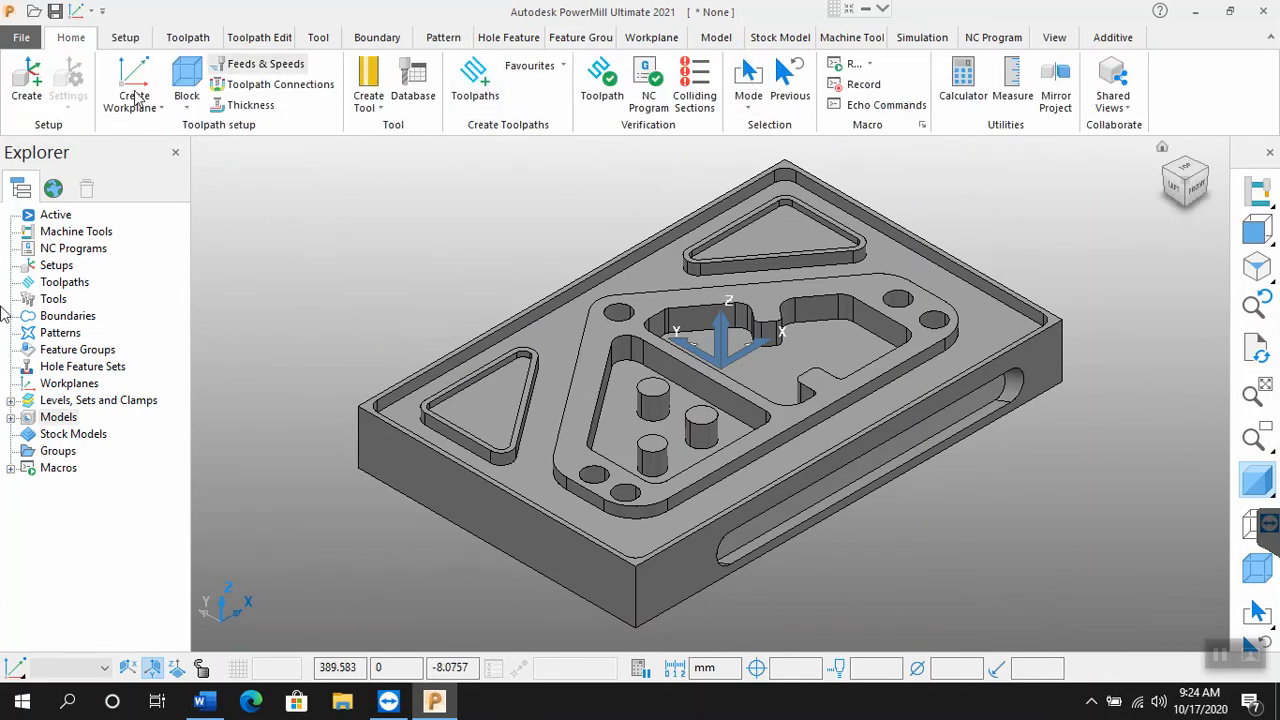
# Step: Examine the options for Patterns and Workplanes in the Explorer, and the Setup and Toolpath commands
pyautogui.rightClick(60, 336)
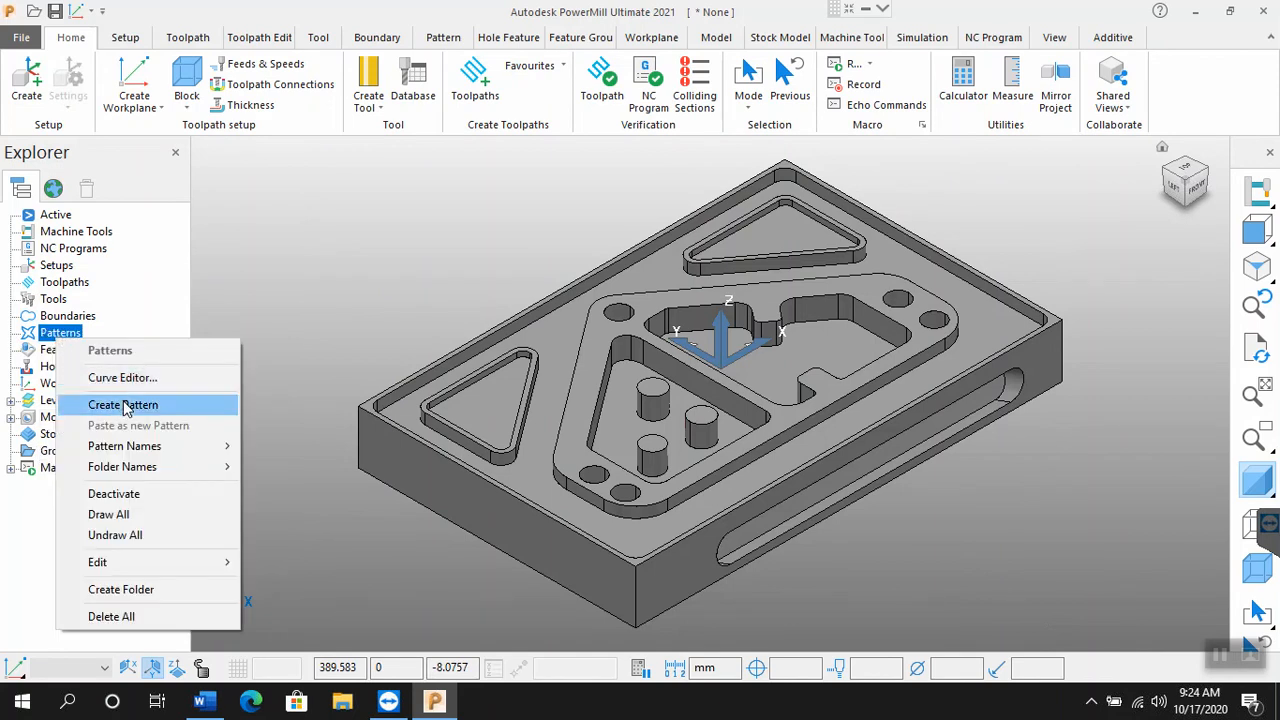
pyautogui.click(265, 362)
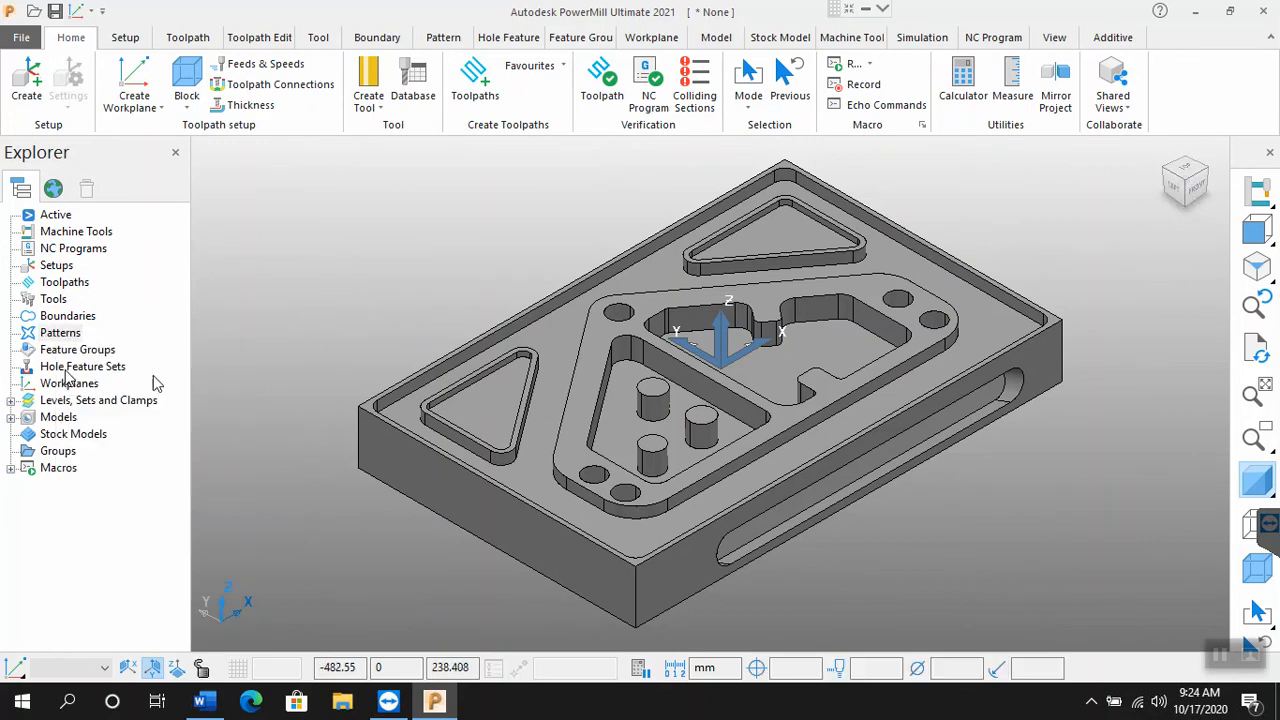
pyautogui.rightClick(72, 387)
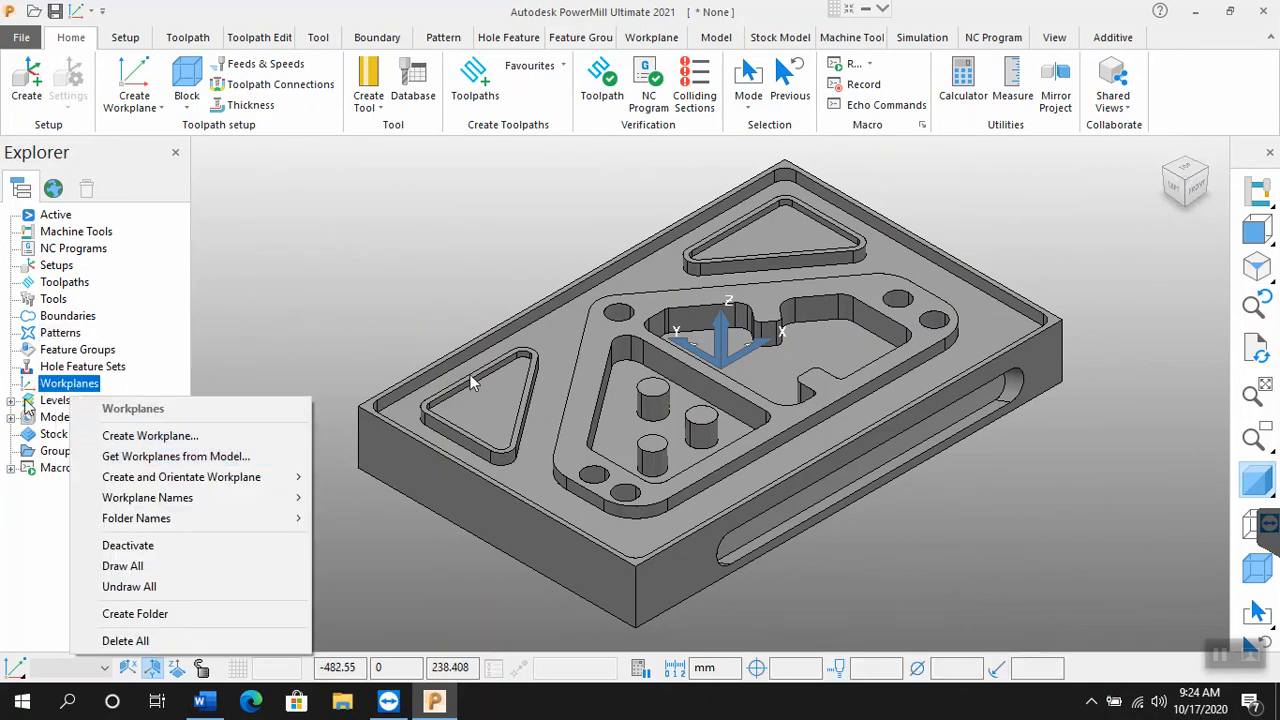
pyautogui.click(432, 327)
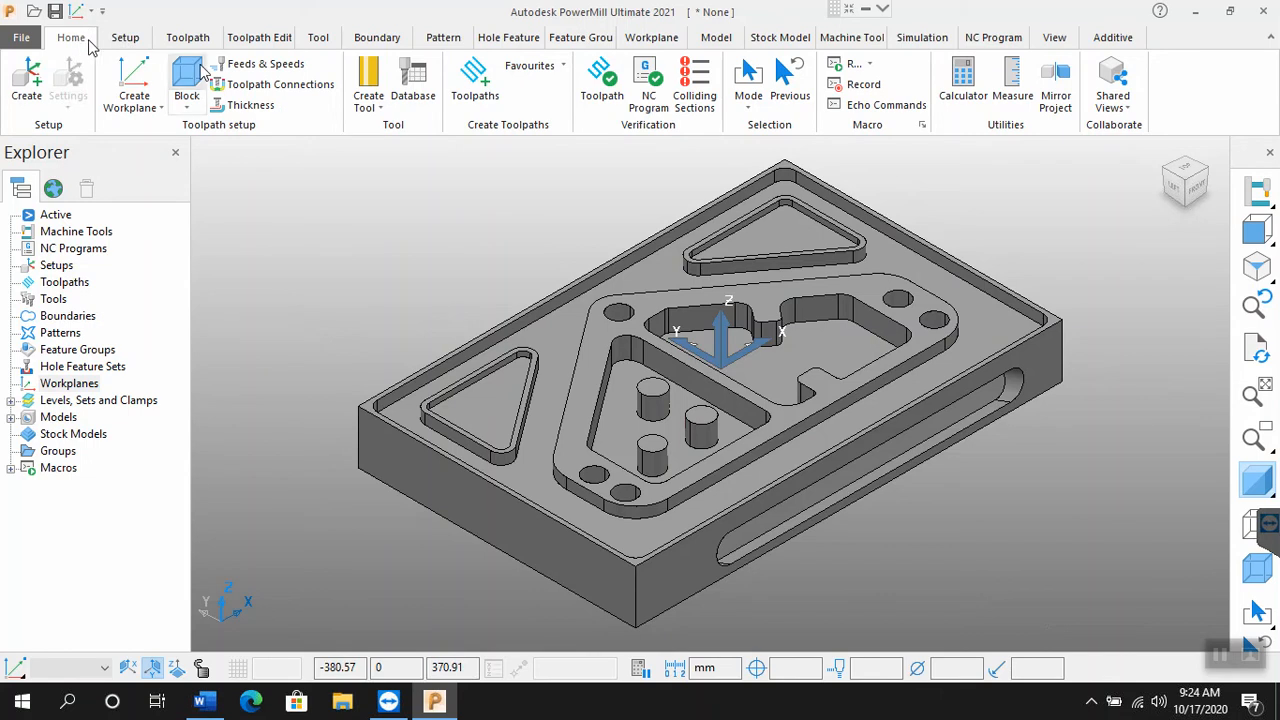
pyautogui.click(124, 40)
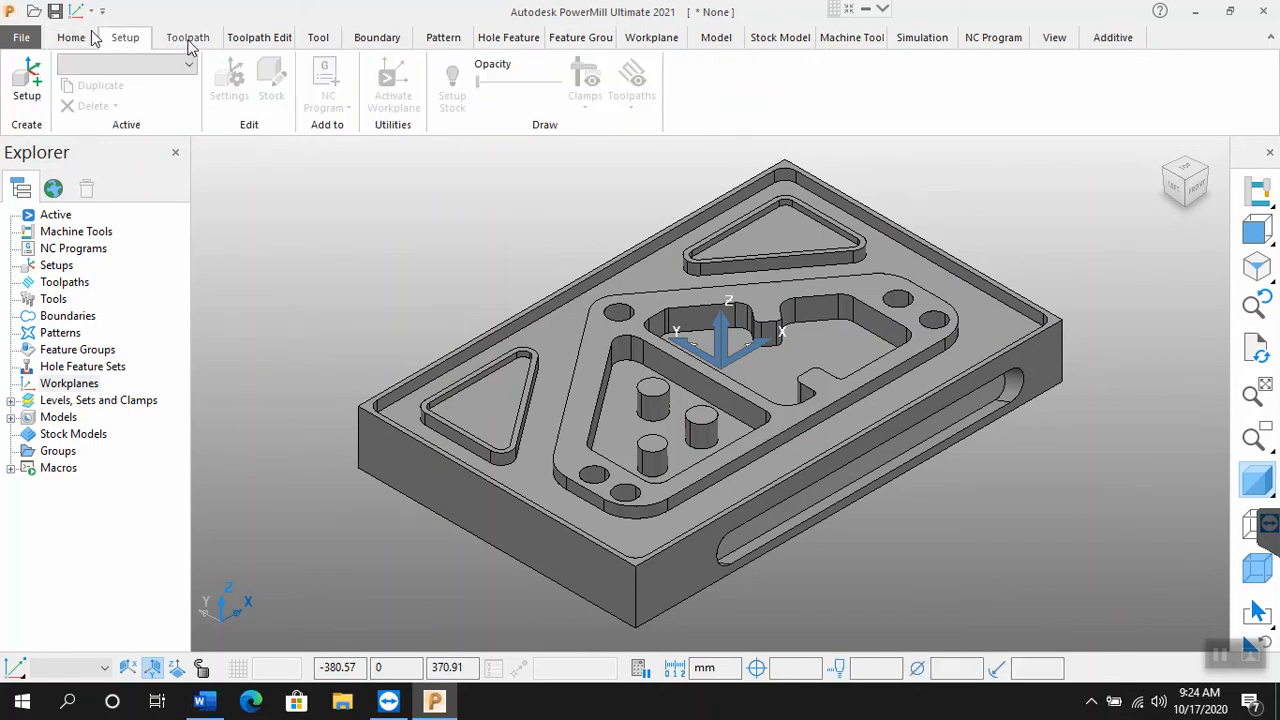
pyautogui.click(188, 42)
pyautogui.click(72, 40)
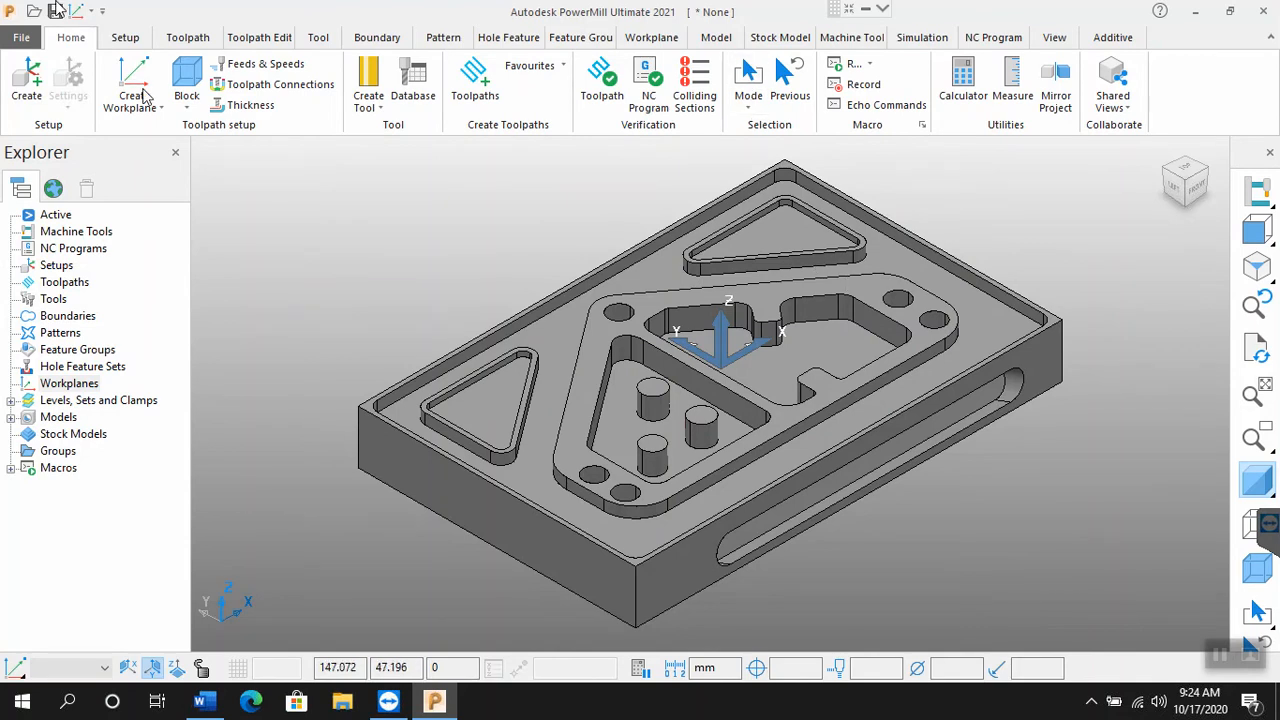
# Step: Calculate a Box block from the model in the Active Workplane with 0.0 expansion, and draw it
pyautogui.click(183, 80)
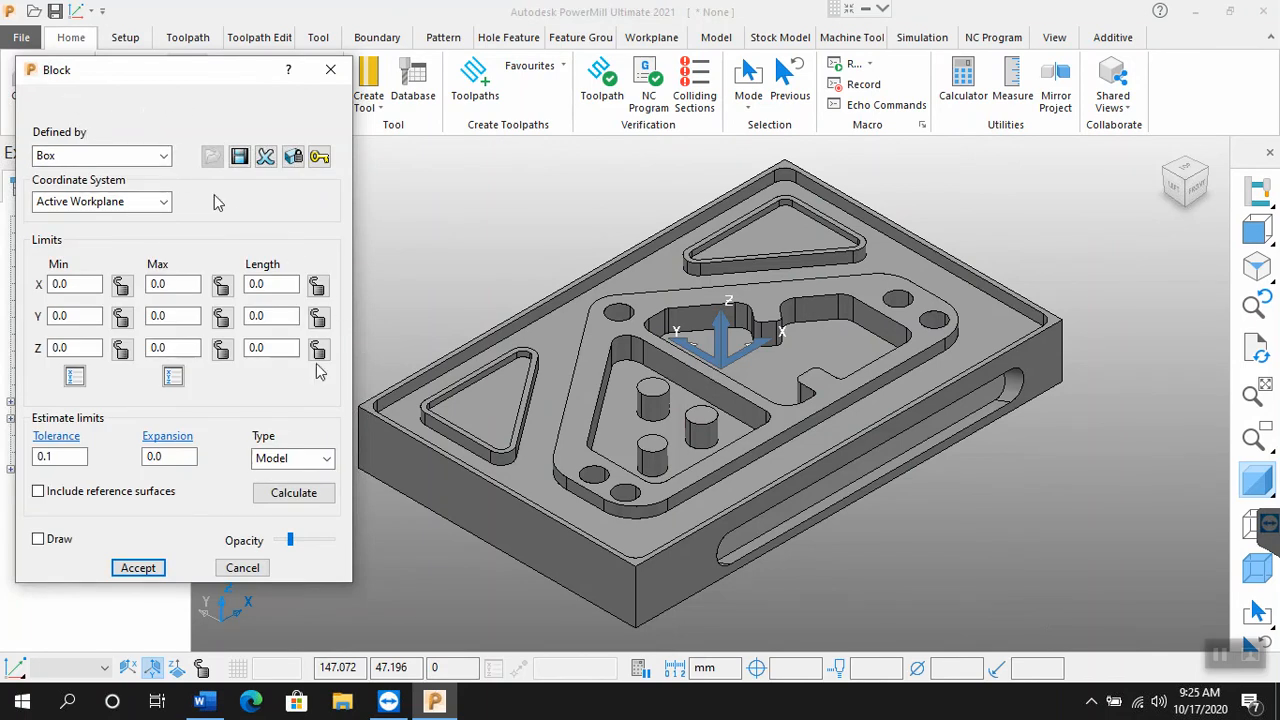
pyautogui.click(295, 496)
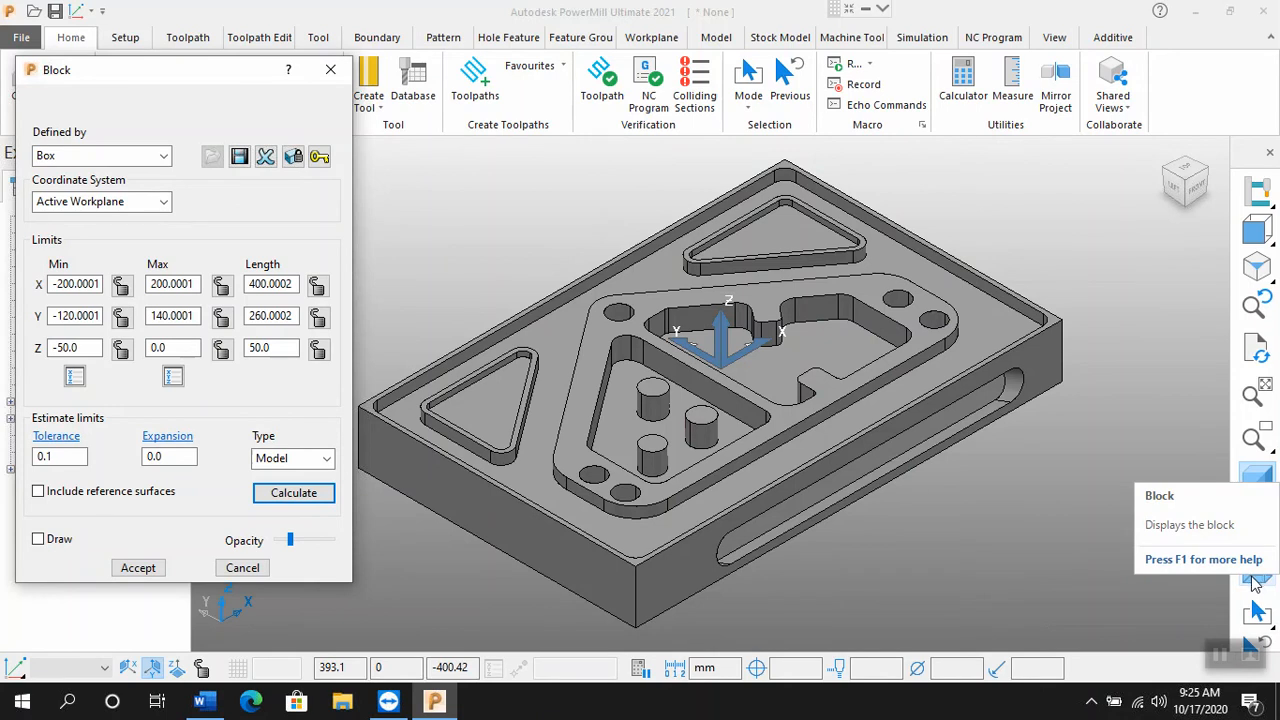
pyautogui.click(38, 541)
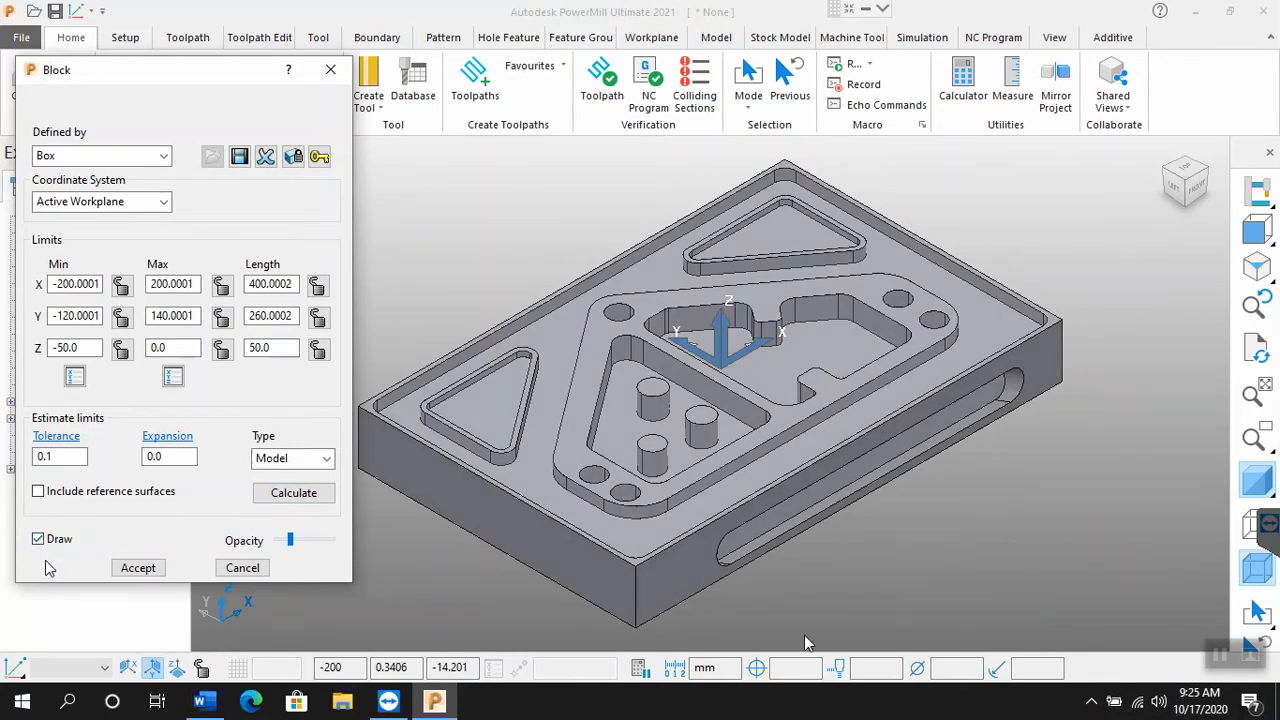
# Step: Toggle the model's shading off and on repeatedly to compare the model with its block
pyautogui.click(1258, 488)
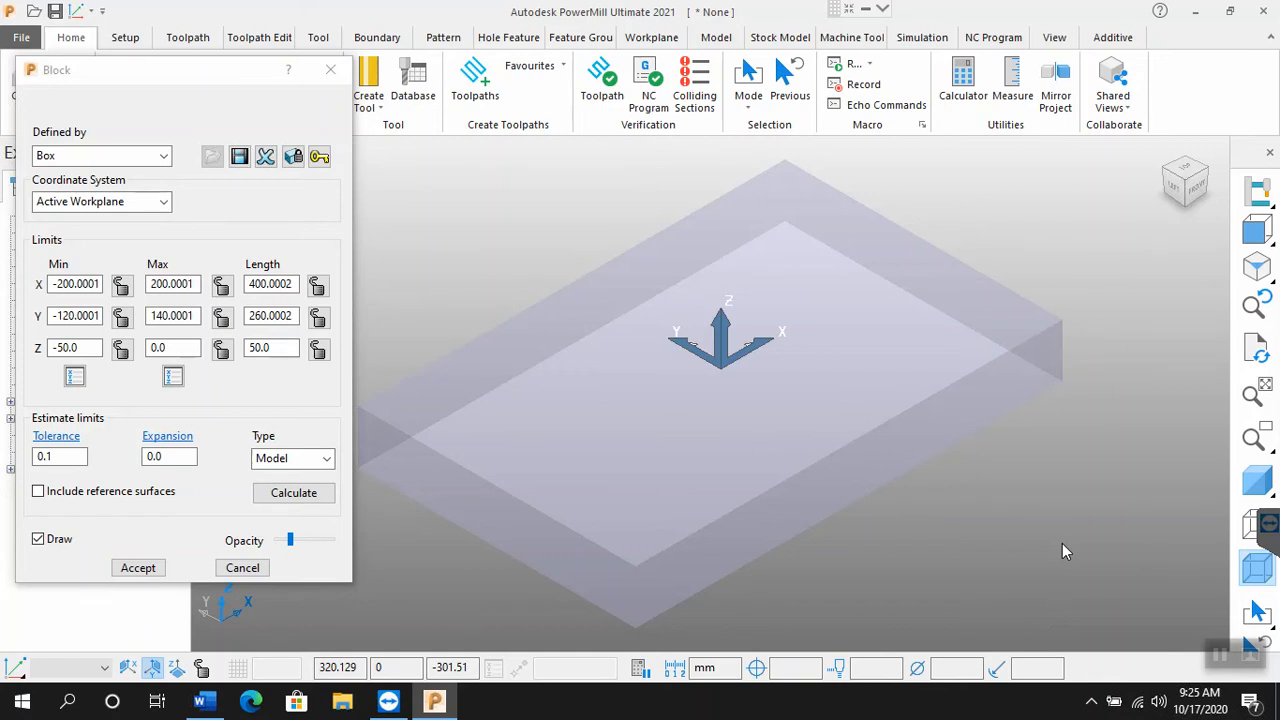
pyautogui.click(1268, 484)
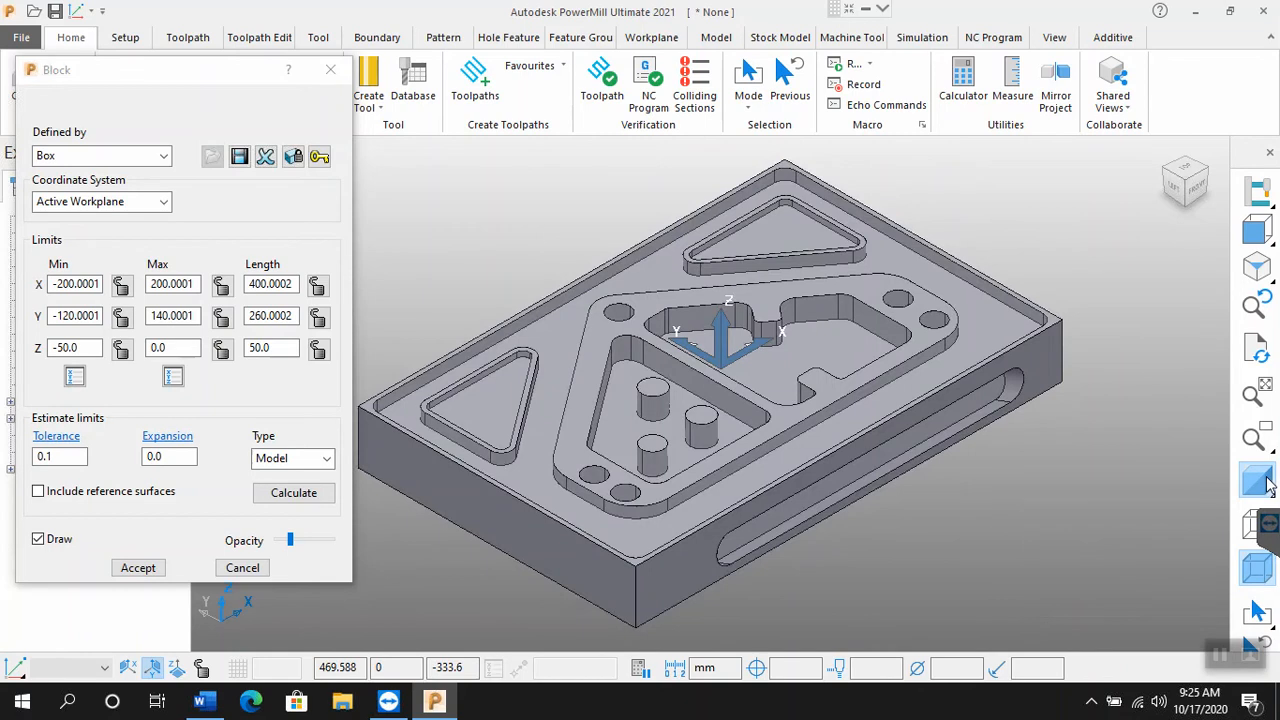
pyautogui.click(1268, 484)
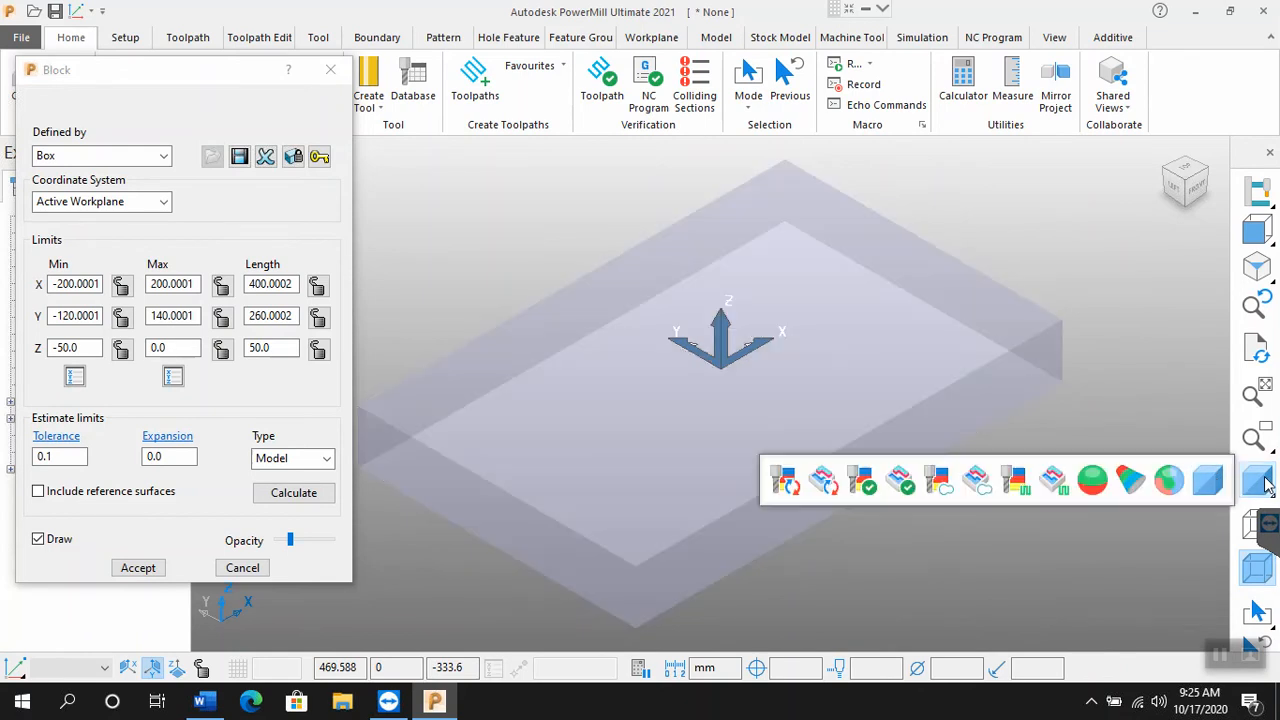
pyautogui.click(1268, 484)
pyautogui.click(1268, 484)
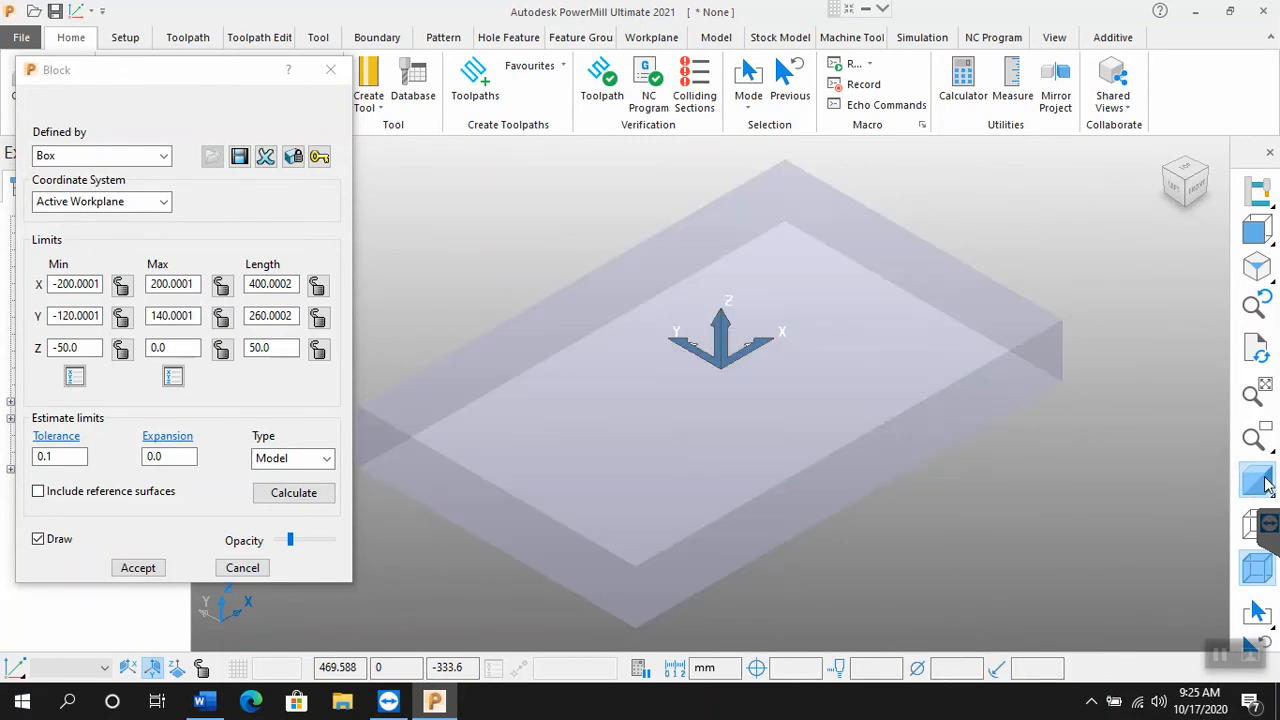
pyautogui.click(1268, 484)
pyautogui.moveTo(1268, 484)
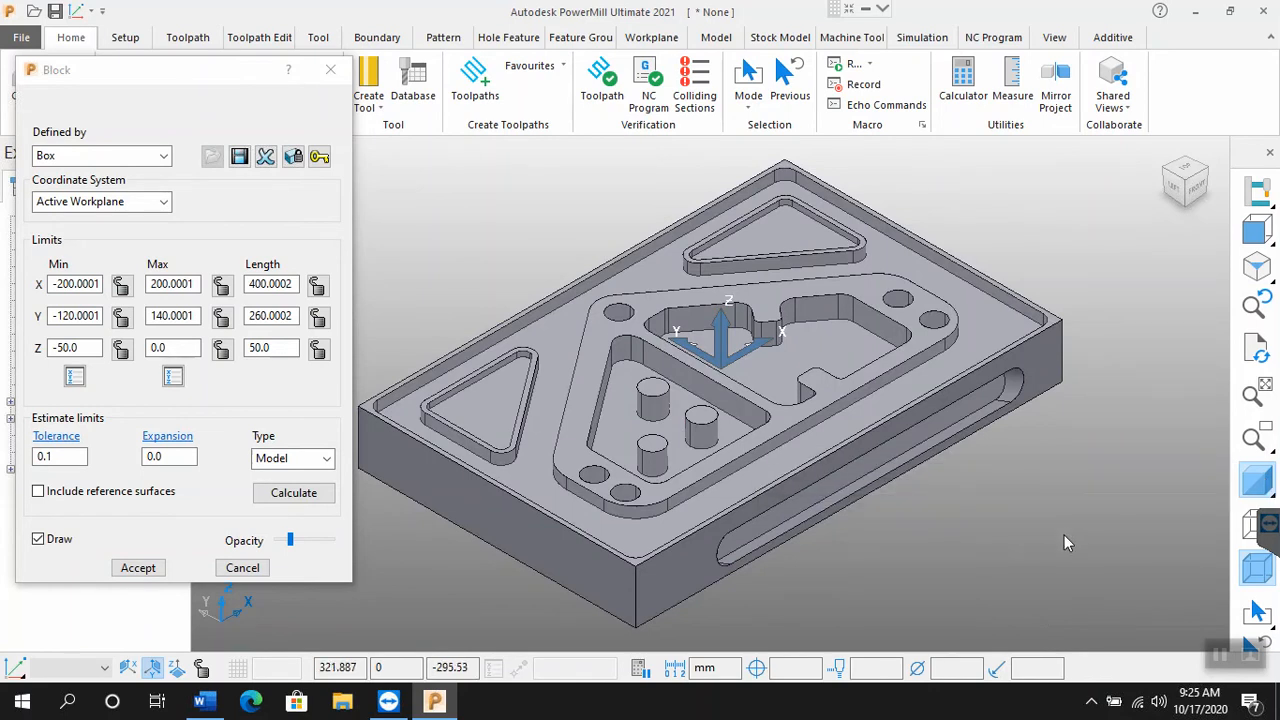
# Step: Accept the block and turn off the model's shading so that only the block is displayed
pyautogui.click(157, 571)
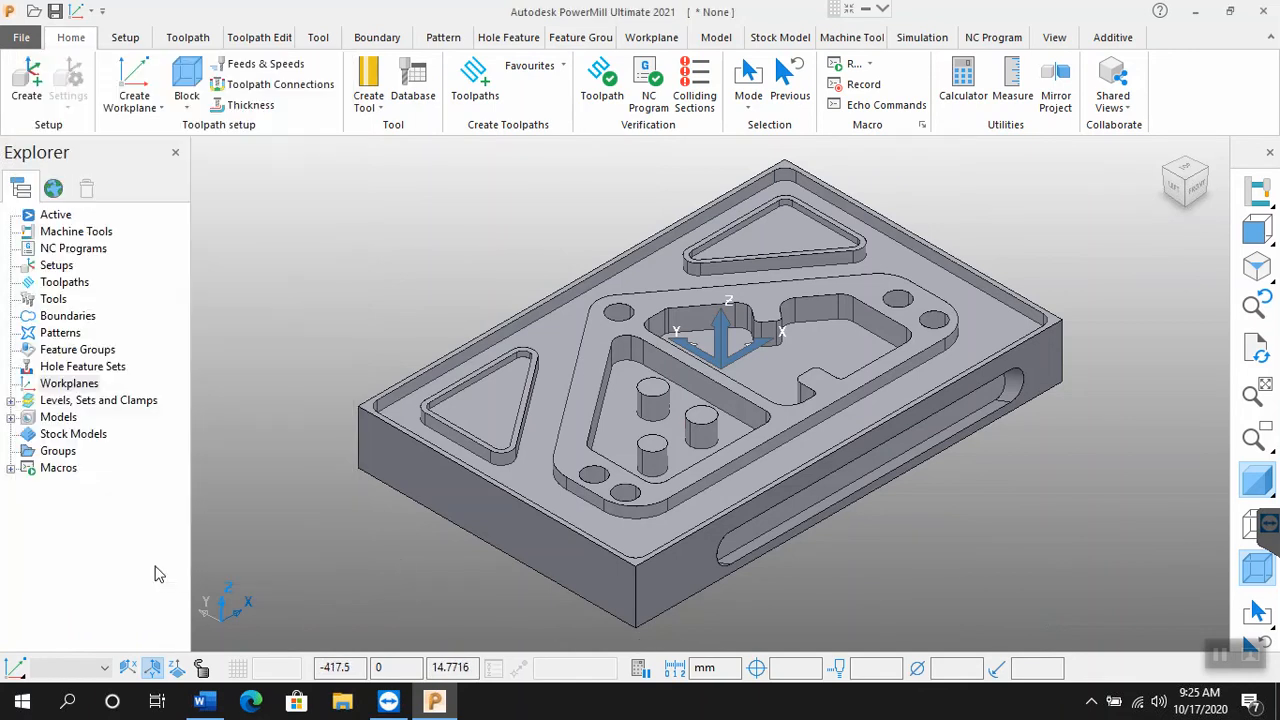
pyautogui.click(1251, 484)
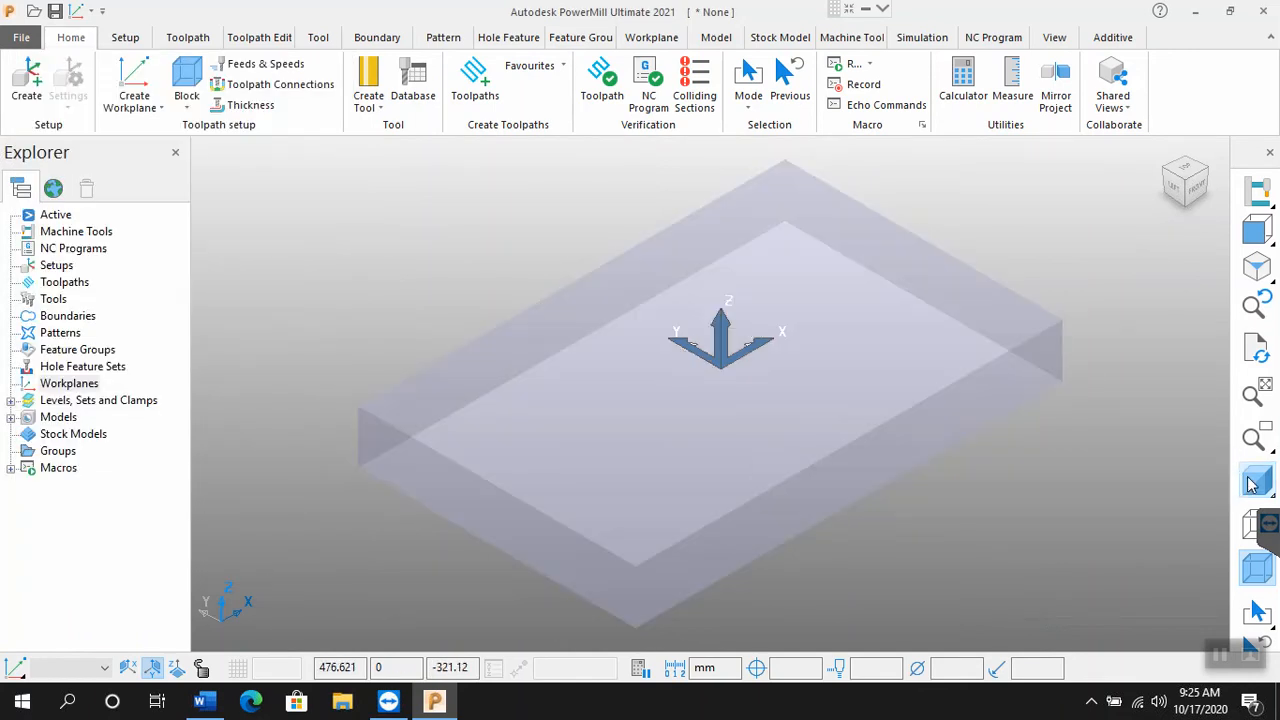
# Step: Shade the model again, hide the block, and switch the model to the multicoloured shading mode
pyautogui.click(1251, 484)
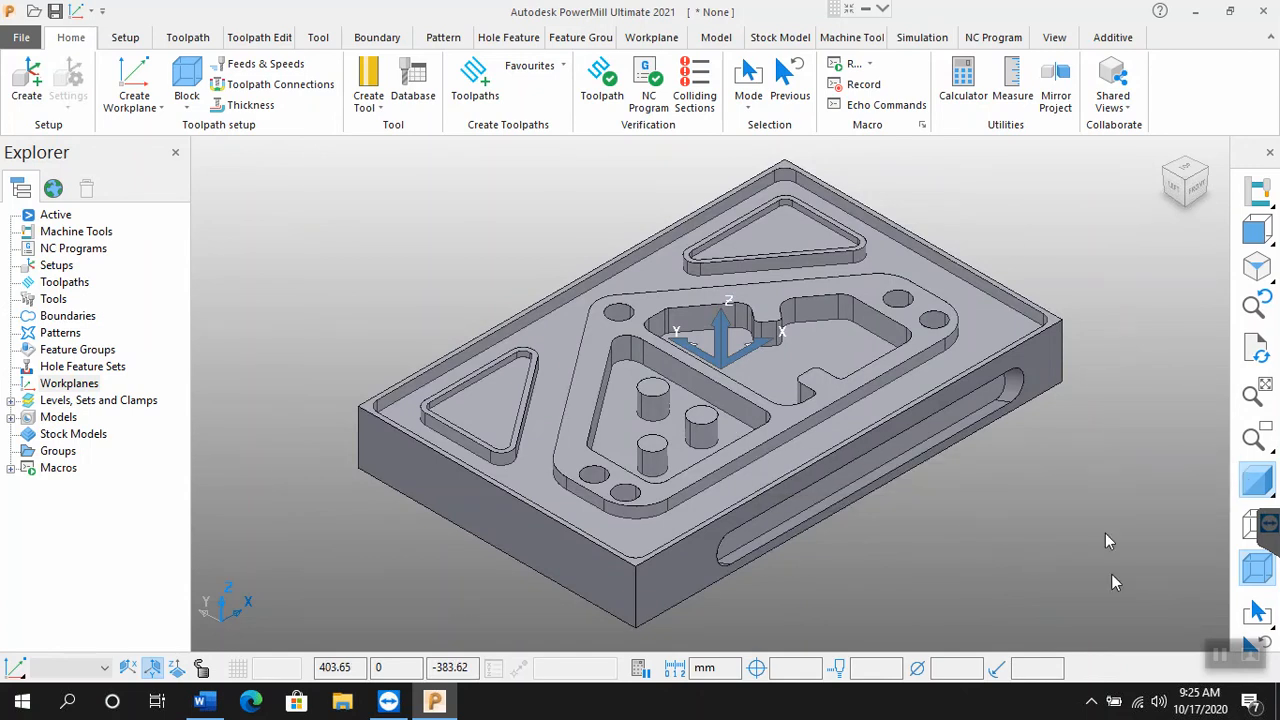
pyautogui.click(1261, 575)
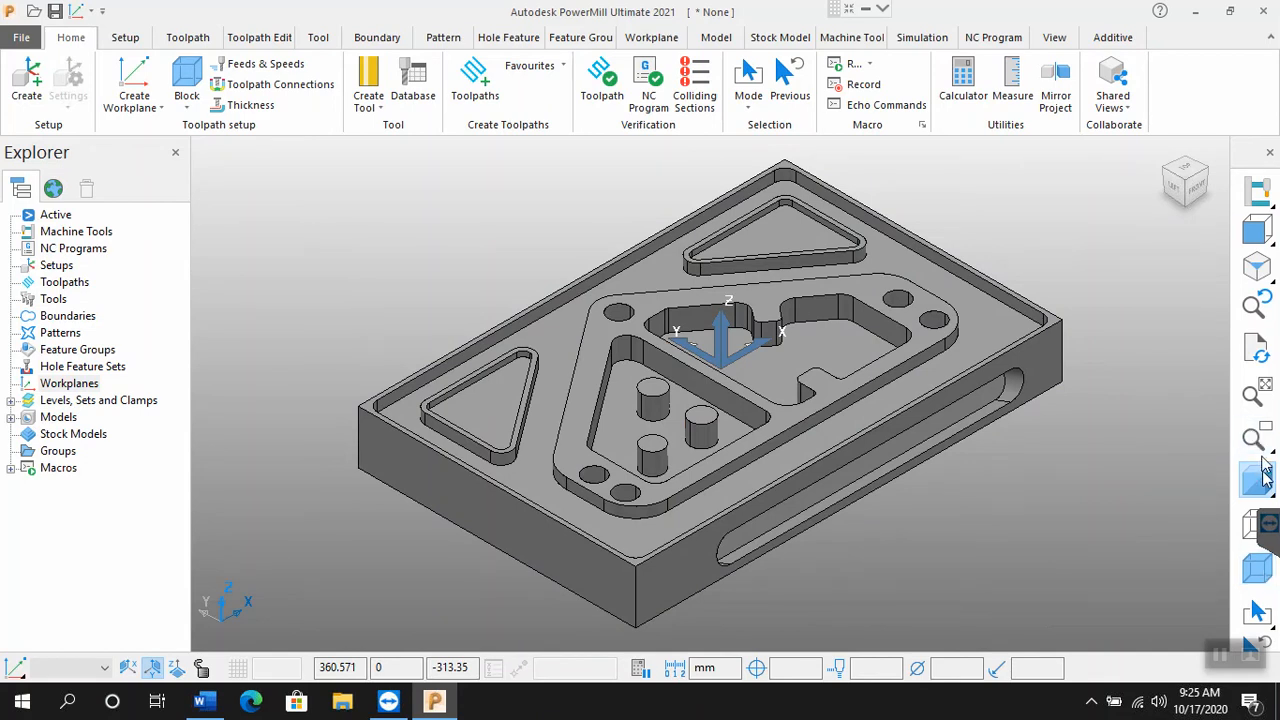
pyautogui.moveTo(1262, 480)
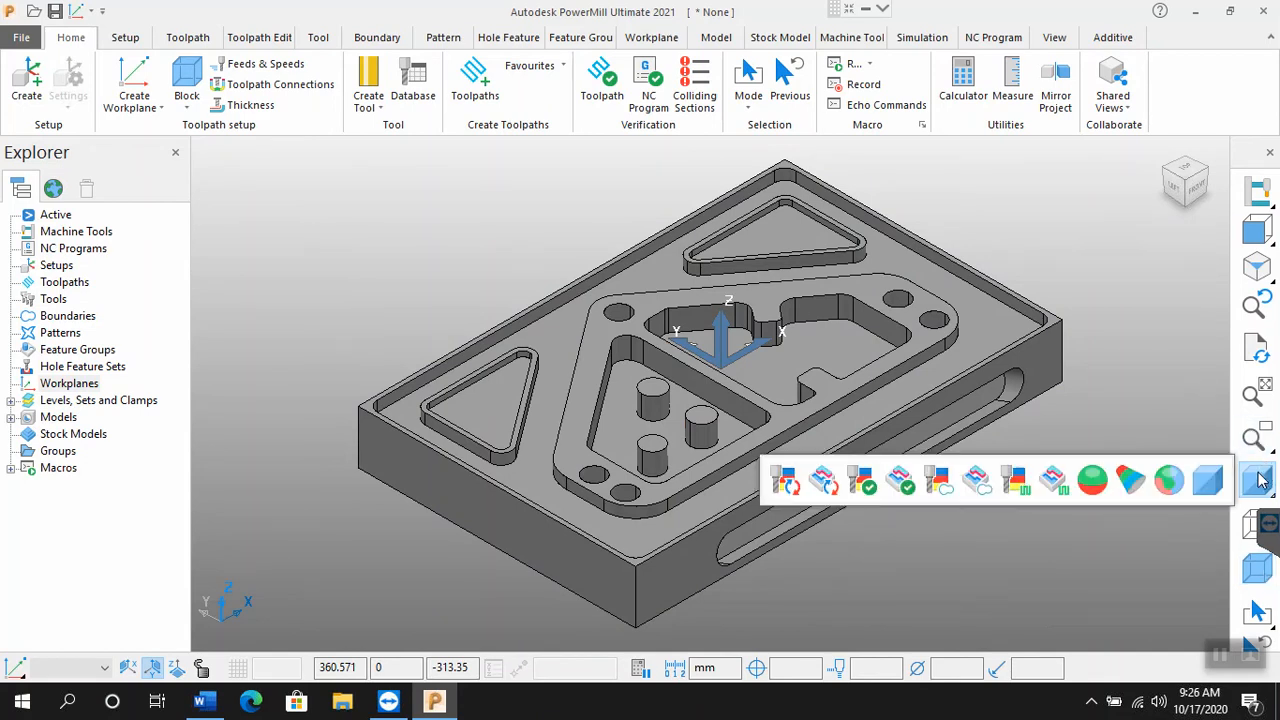
pyautogui.click(1168, 481)
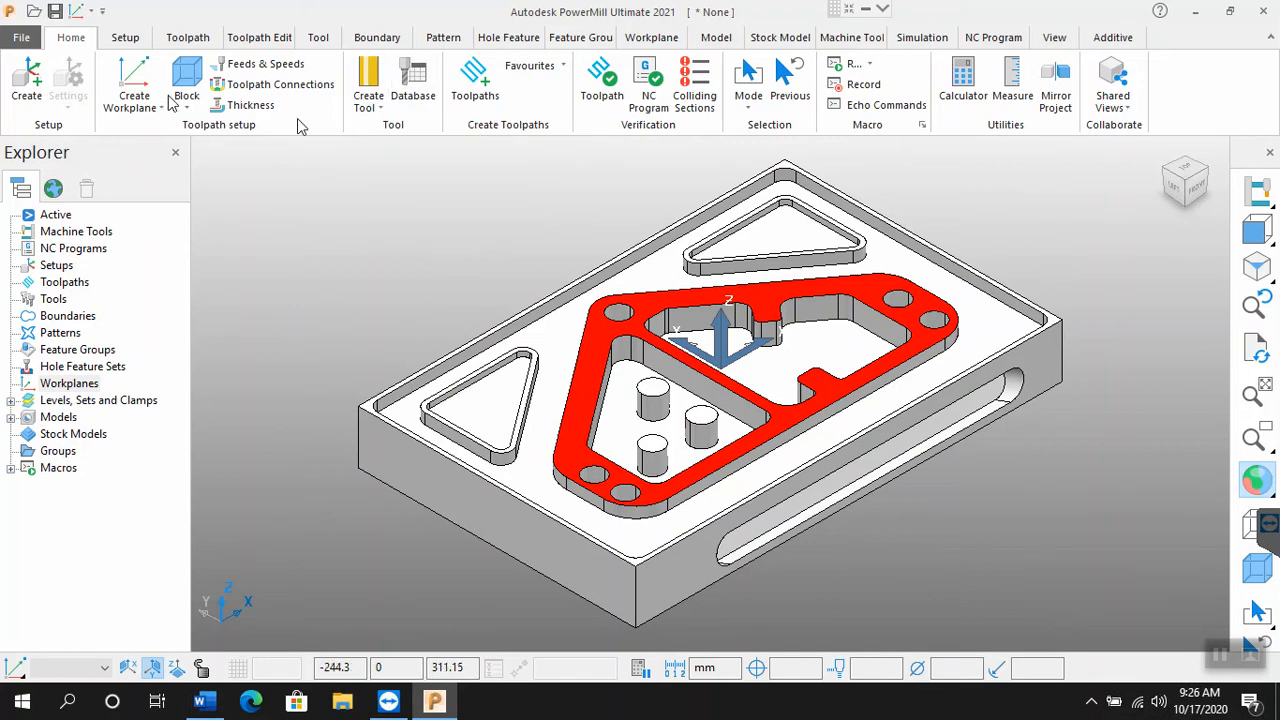
# Step: Create an End Mill tool with a diameter of 10.0 and a length of 50.0, keeping the model in view
pyautogui.click(371, 114)
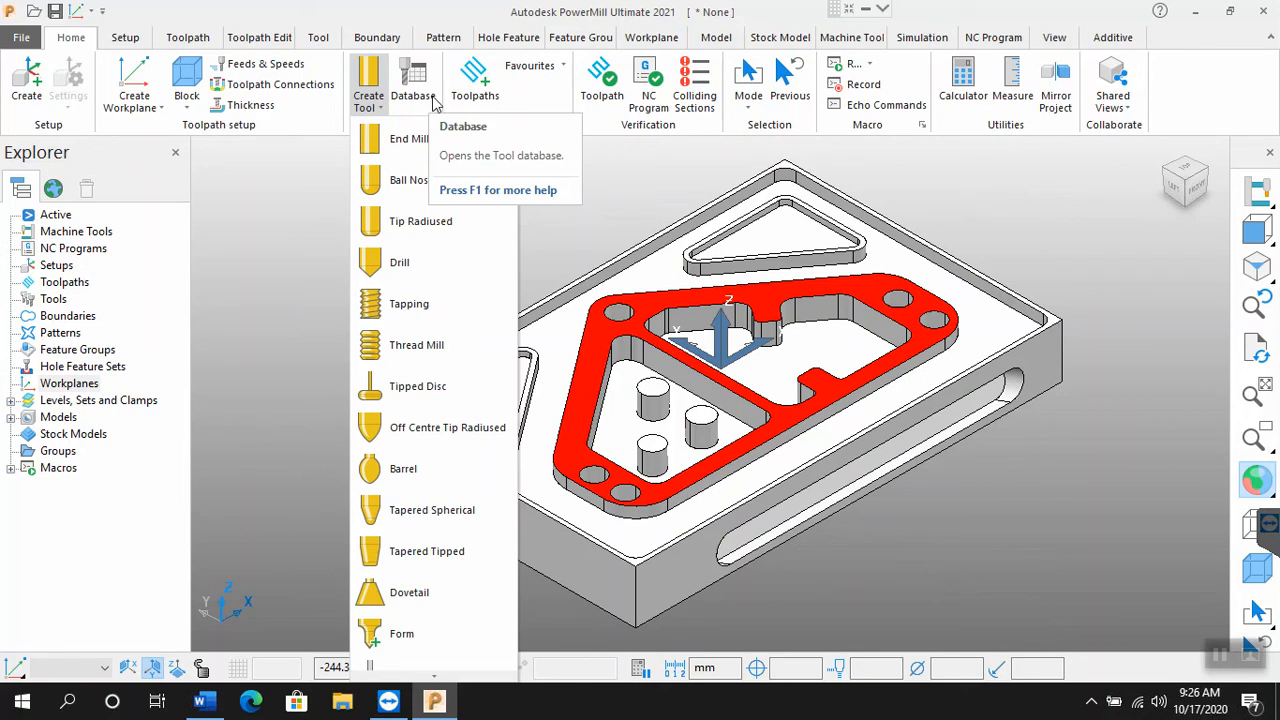
pyautogui.click(396, 147)
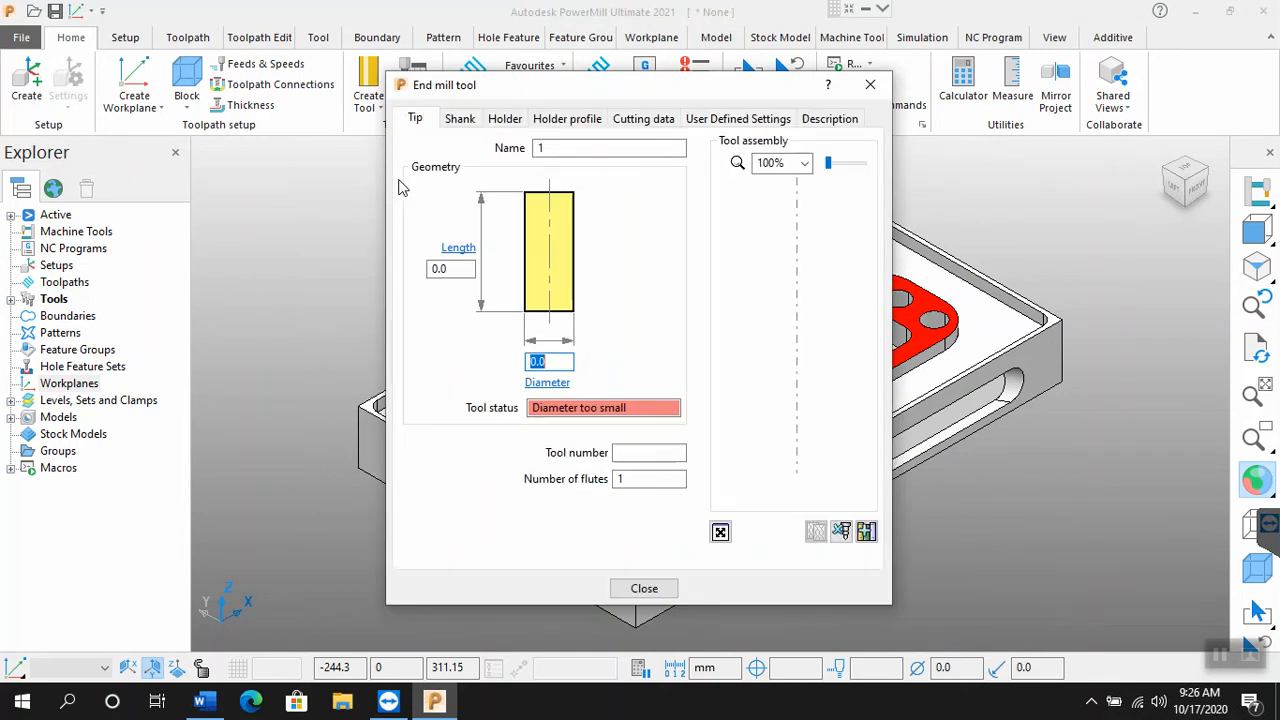
pyautogui.write('10')
pyautogui.click(472, 268)
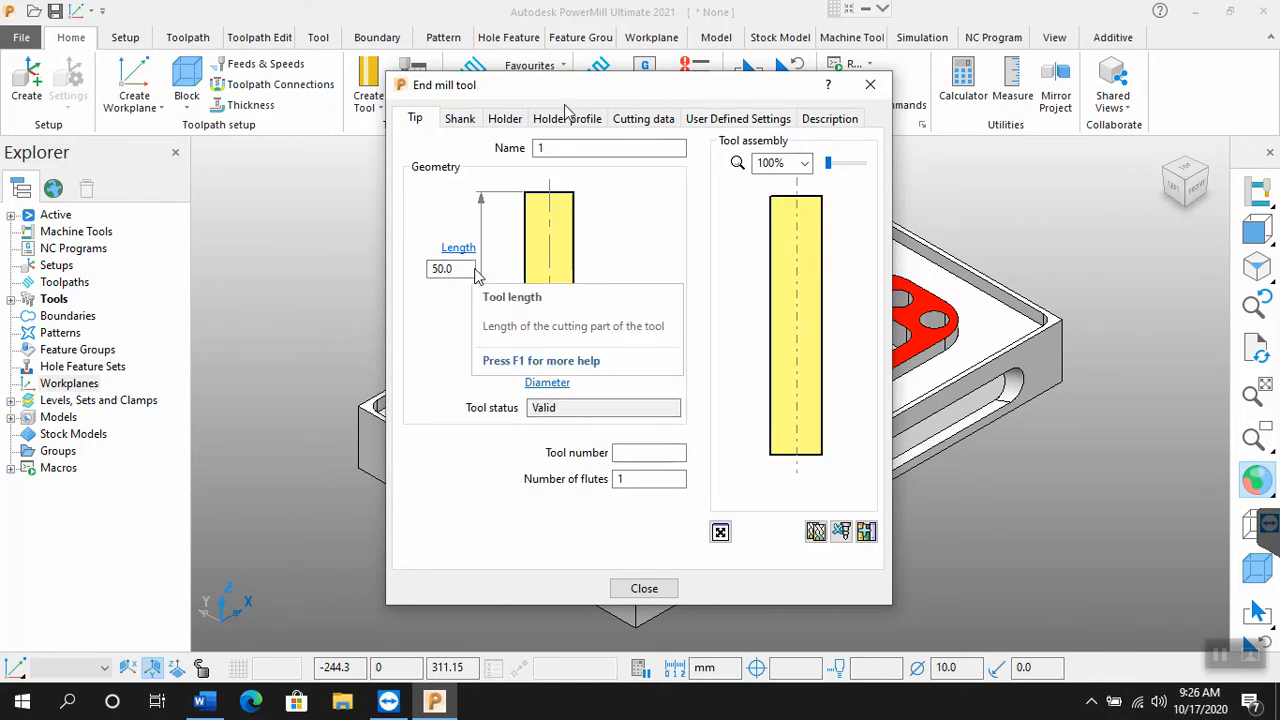
pyautogui.moveTo(599, 97); pyautogui.dragTo(318, 112)
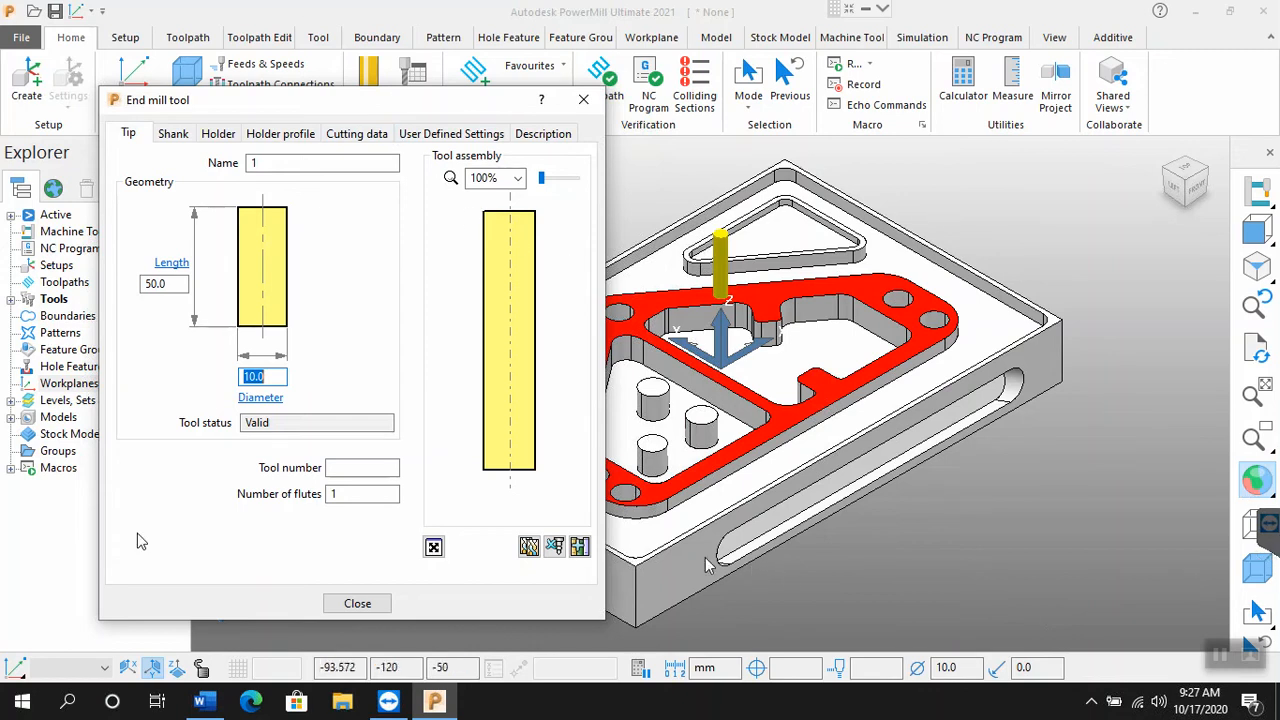
# Step: Give the end mill tool number 1 and the name end10, keeping 1 flute
pyautogui.click(360, 468)
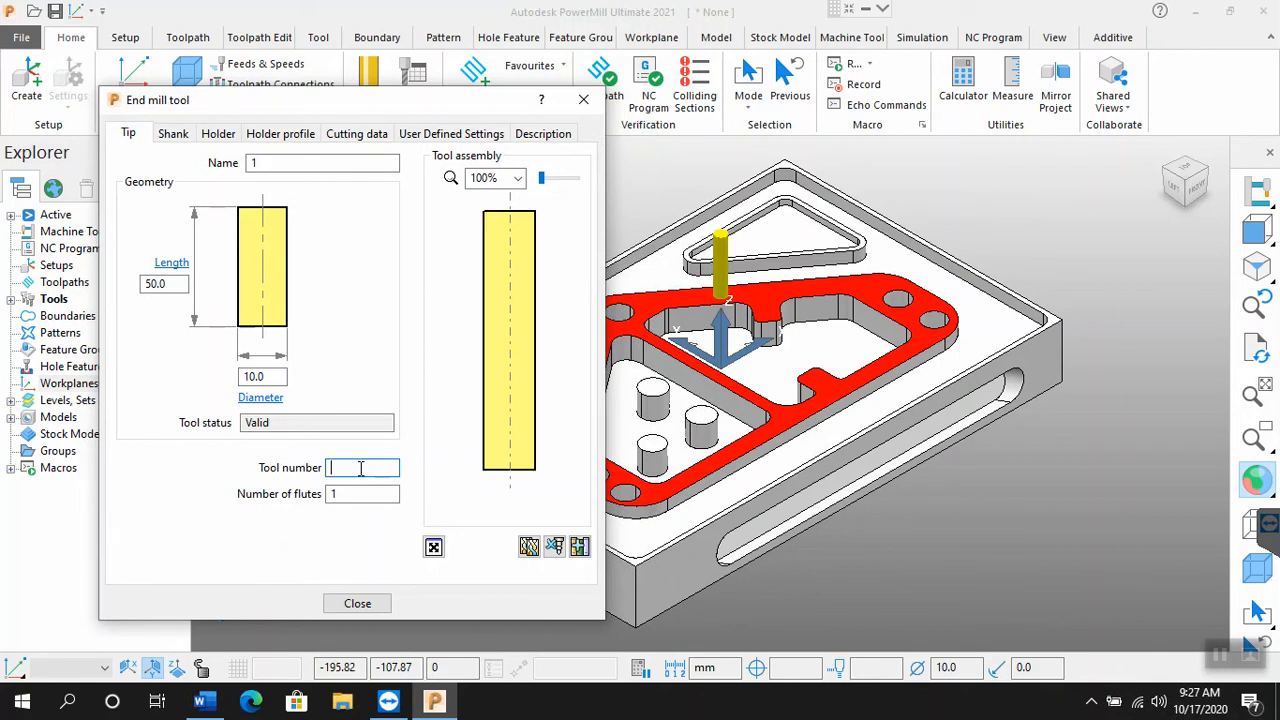
pyautogui.write('1')
pyautogui.click(352, 494)
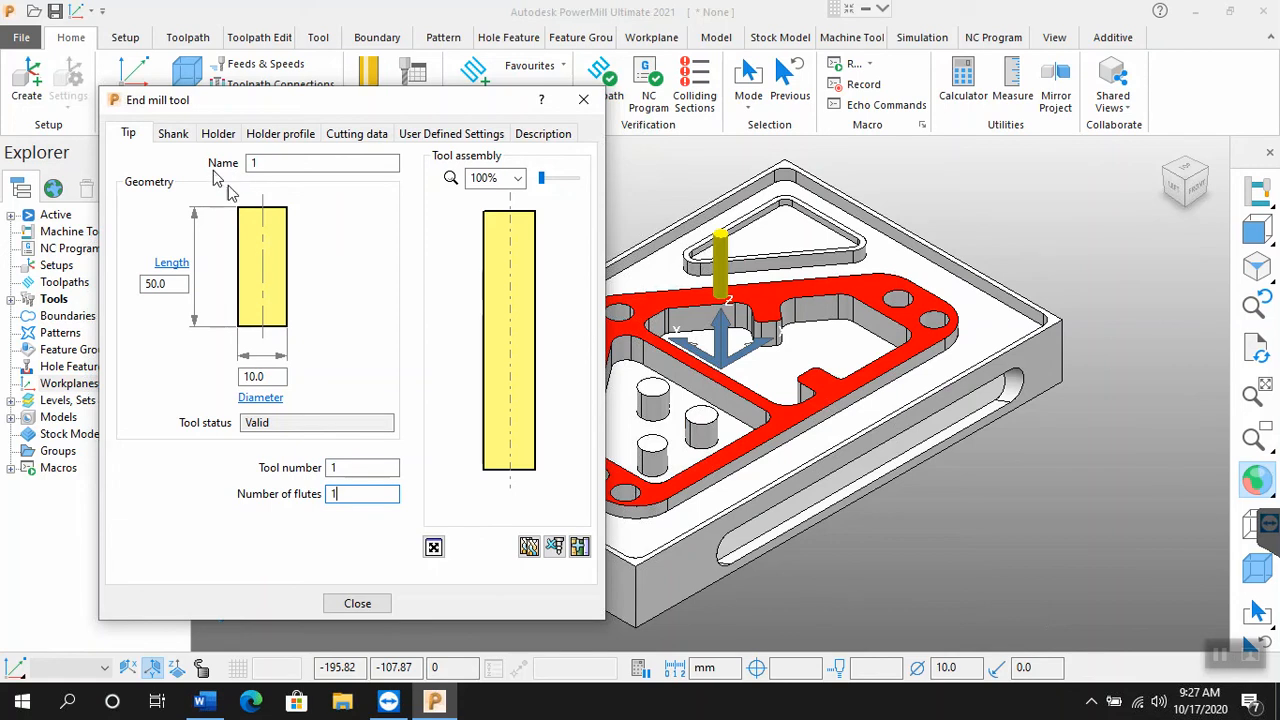
pyautogui.doubleClick(266, 164)
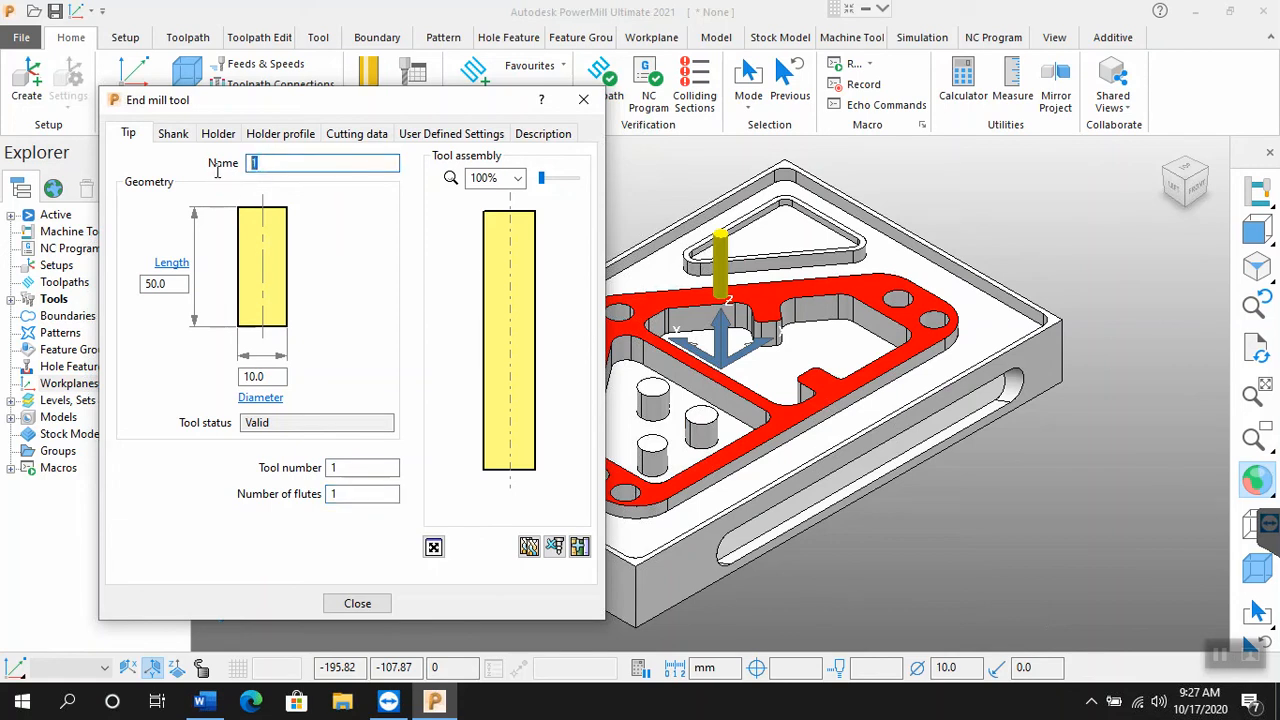
pyautogui.write('end10')
# Step: Add a holder component with 15.0 upper and lower diameters and 50.0 length to the end mill, and finish the tool definition
pyautogui.click(219, 138)
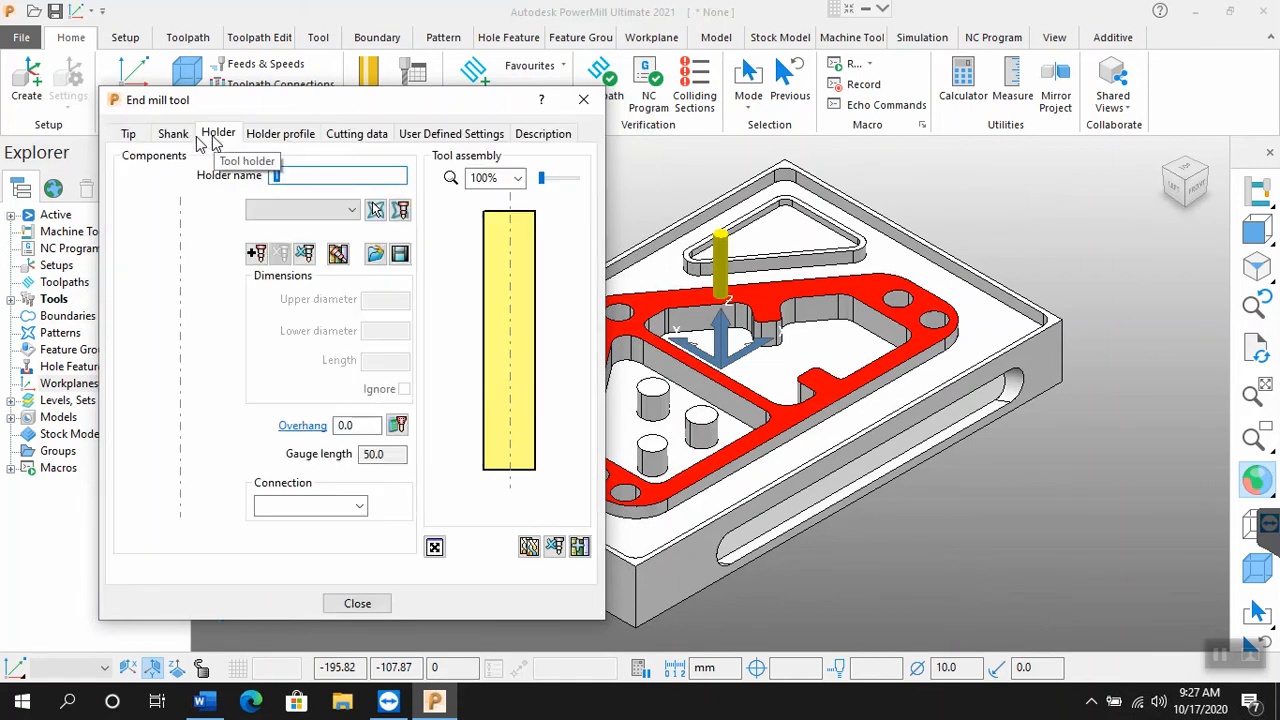
pyautogui.click(172, 141)
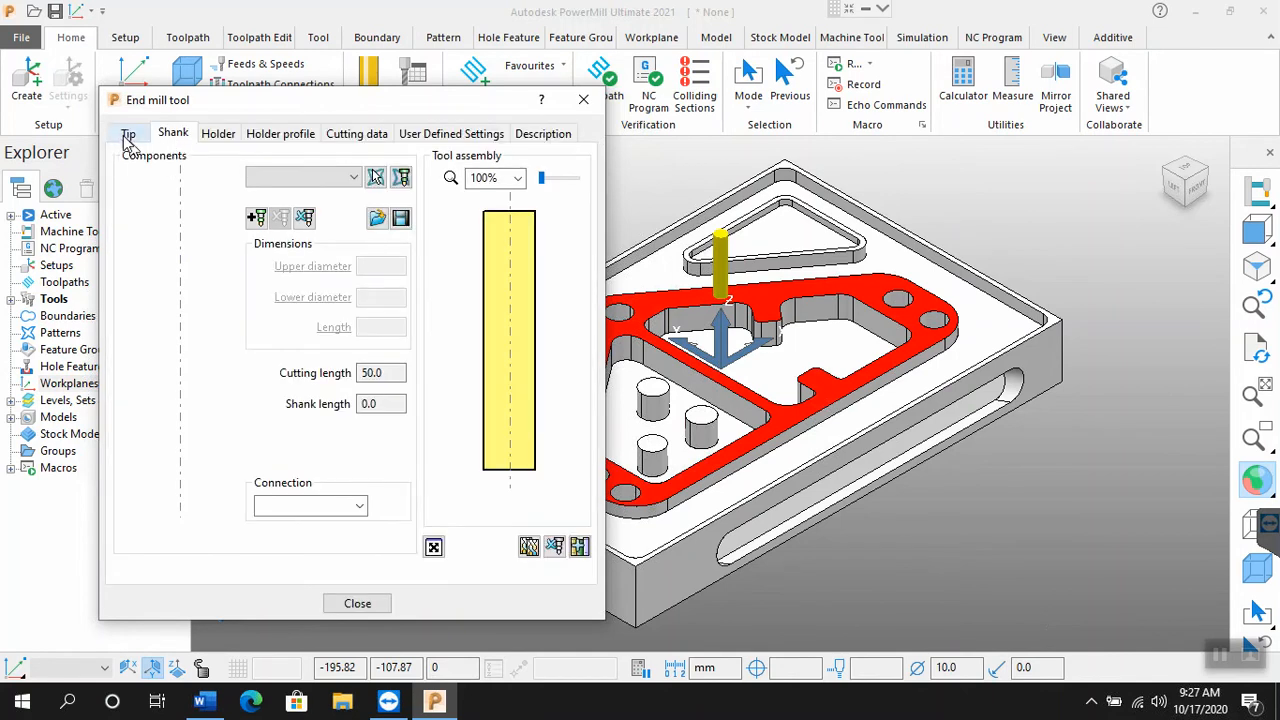
pyautogui.click(126, 140)
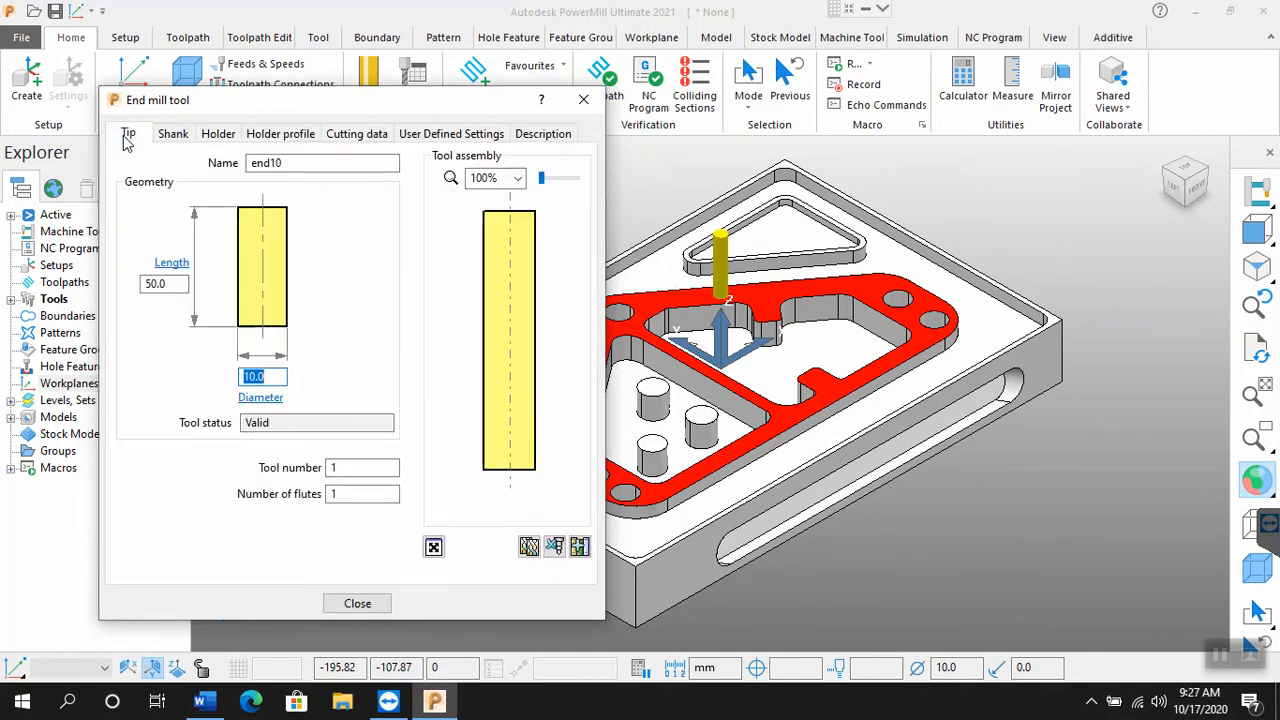
pyautogui.click(220, 142)
pyautogui.click(256, 253)
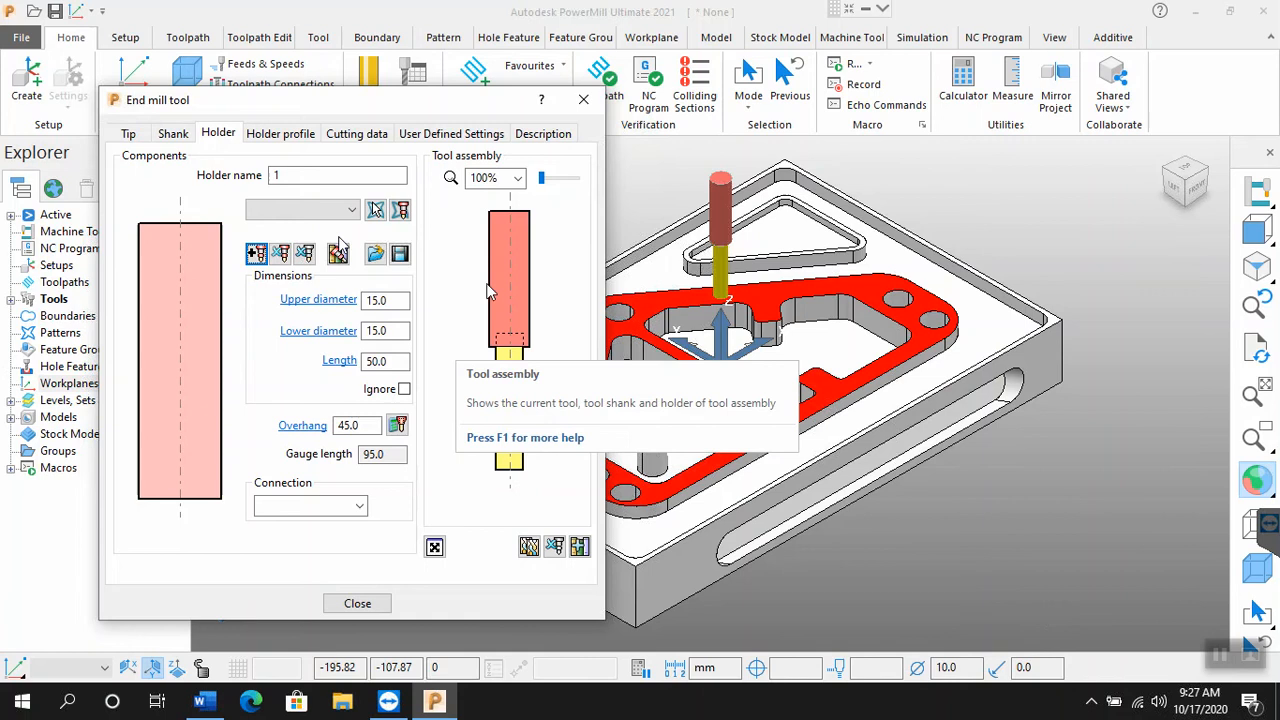
pyautogui.click(130, 136)
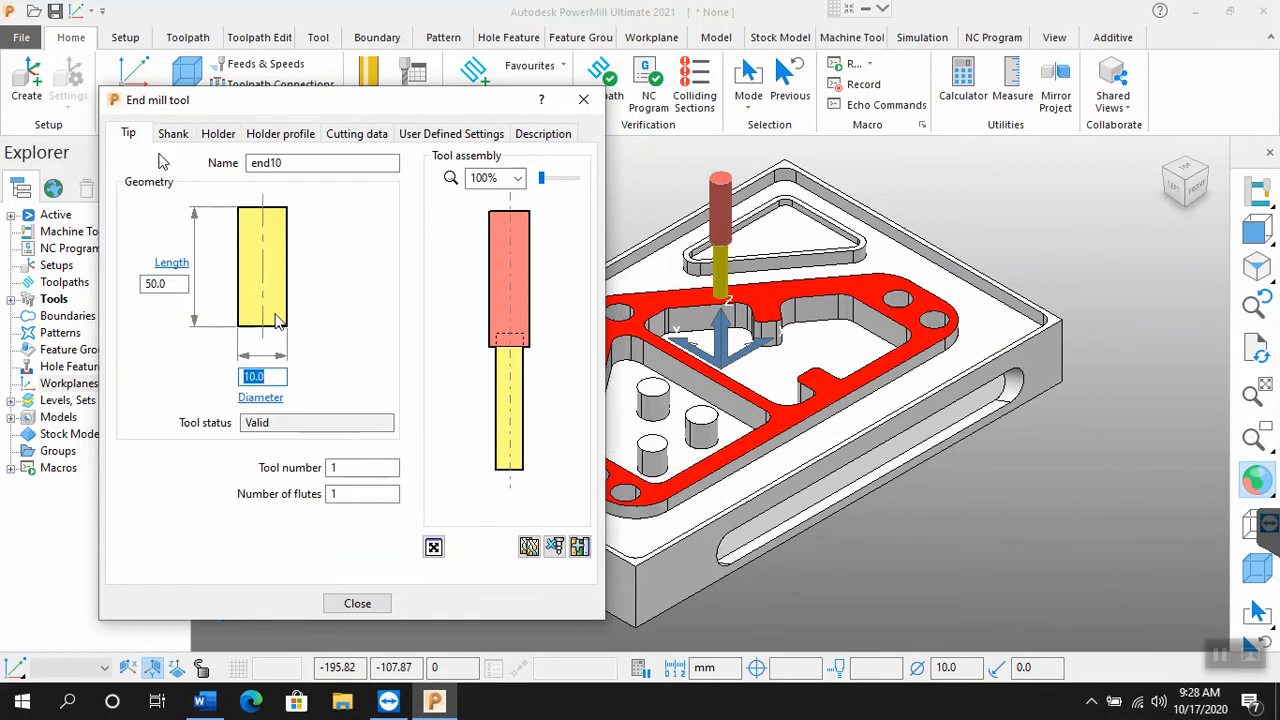
pyautogui.click(221, 136)
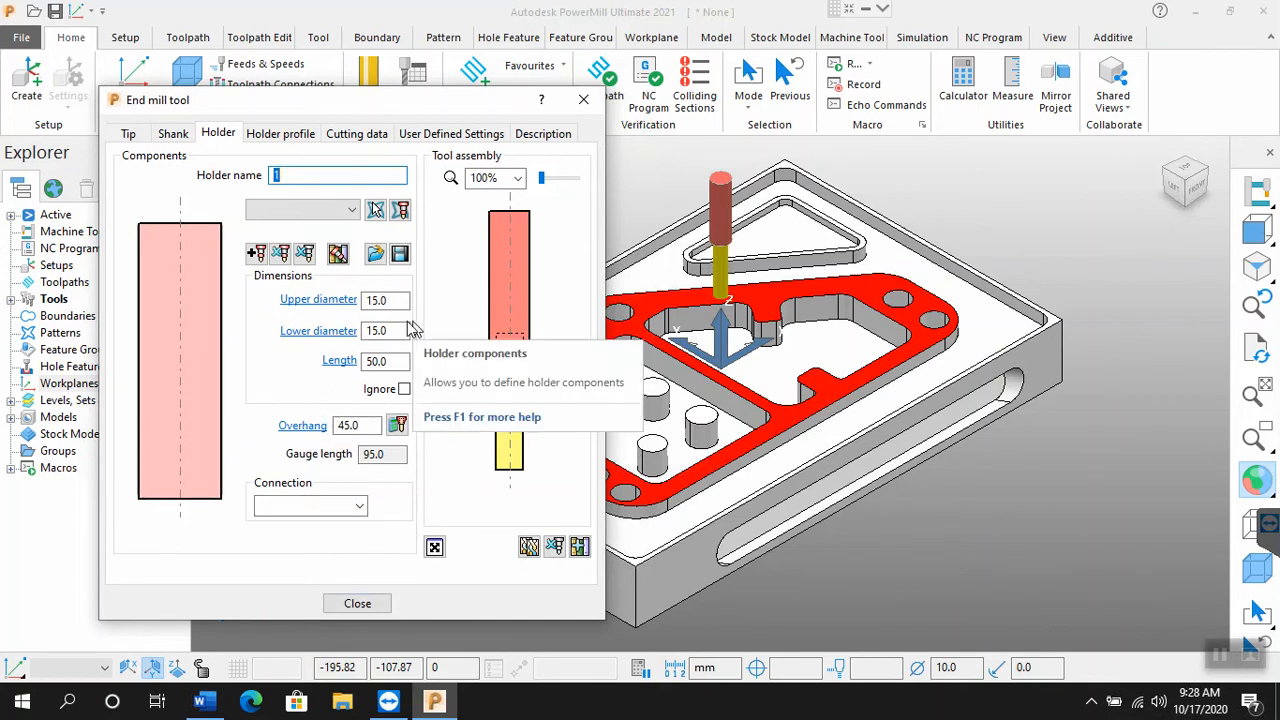
pyautogui.click(357, 606)
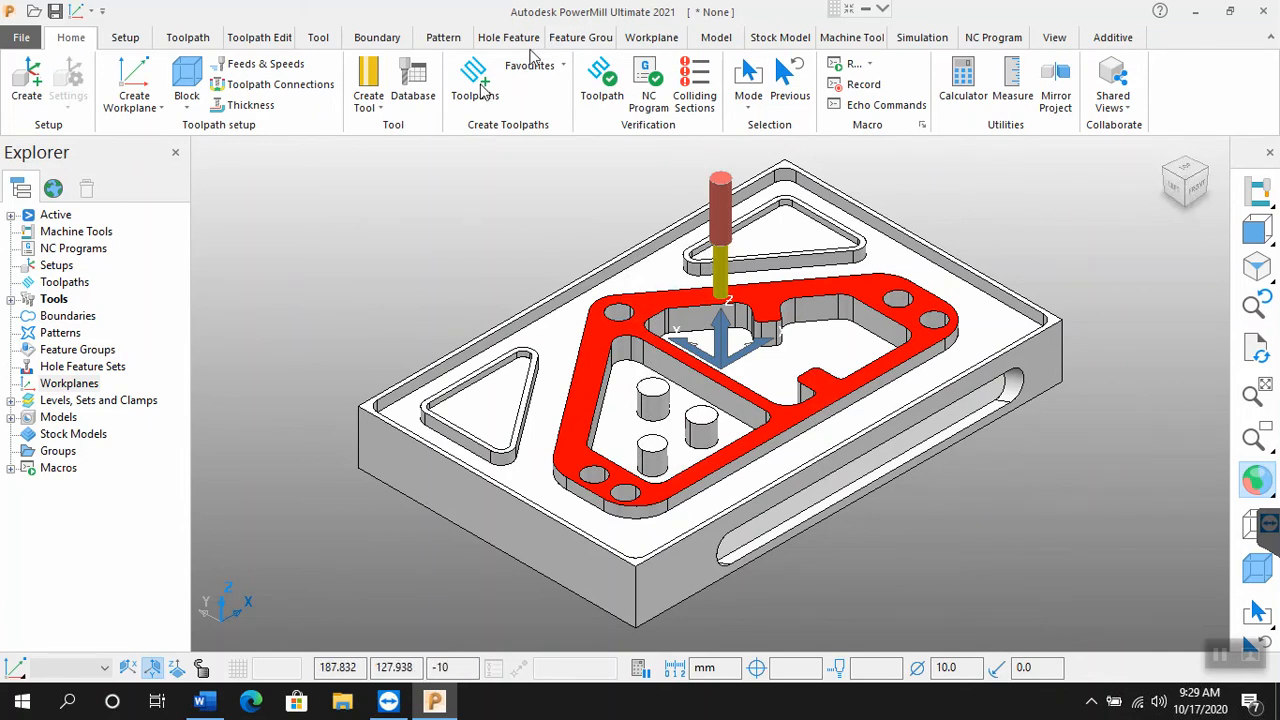
# Step: Examine the toolpath strategies offered under 3D Area Clearance, Curve Machining, Feature Machining, Drilling, Ports, Blisks and Ribs
pyautogui.click(478, 88)
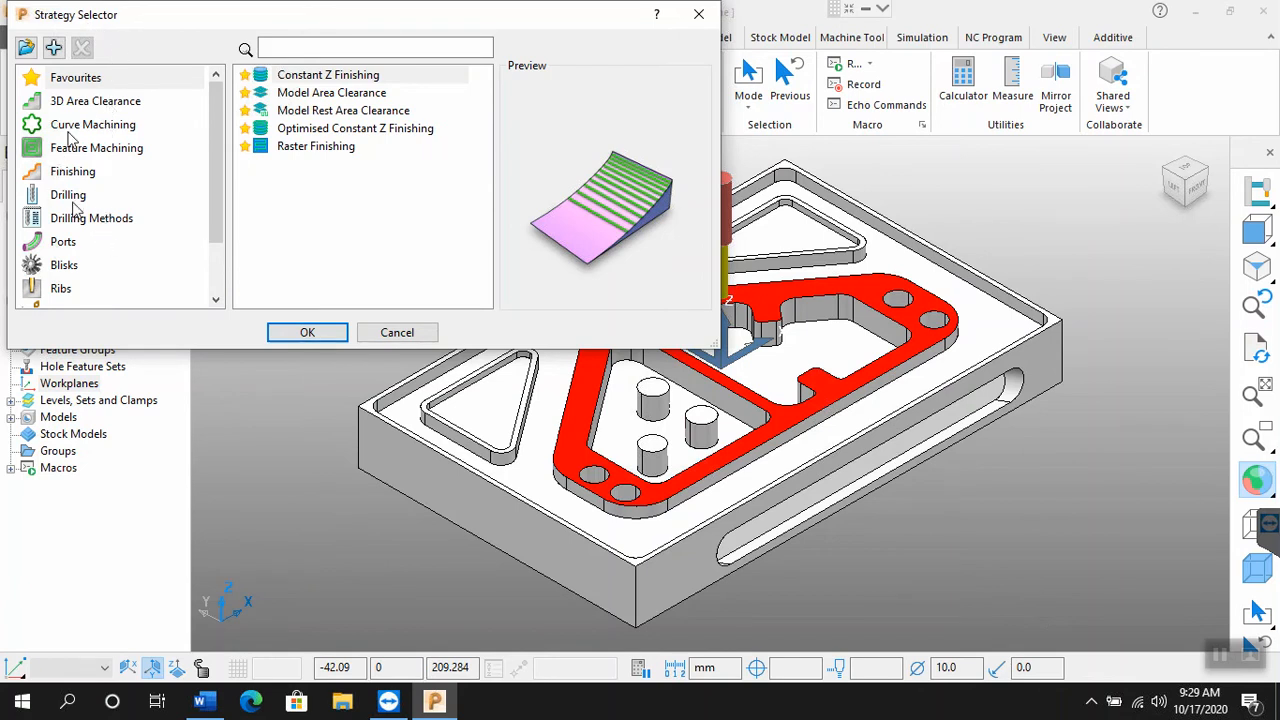
pyautogui.click(76, 104)
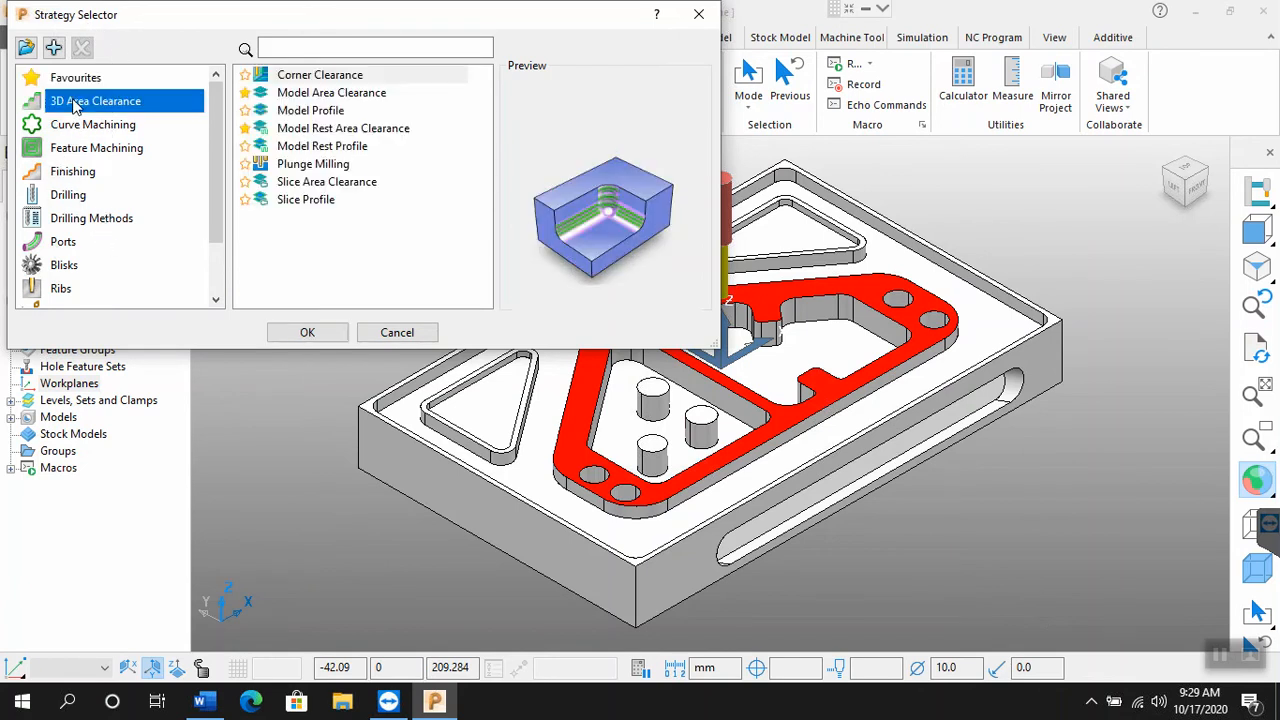
pyautogui.click(84, 84)
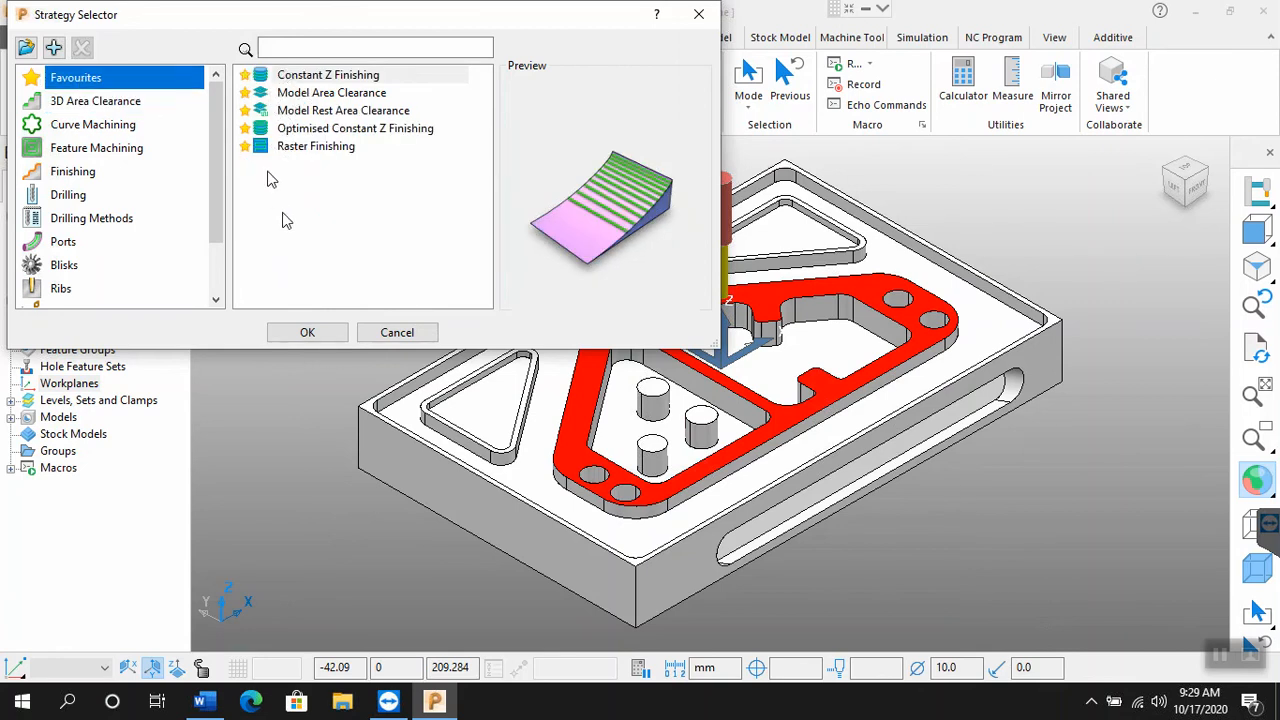
pyautogui.click(95, 107)
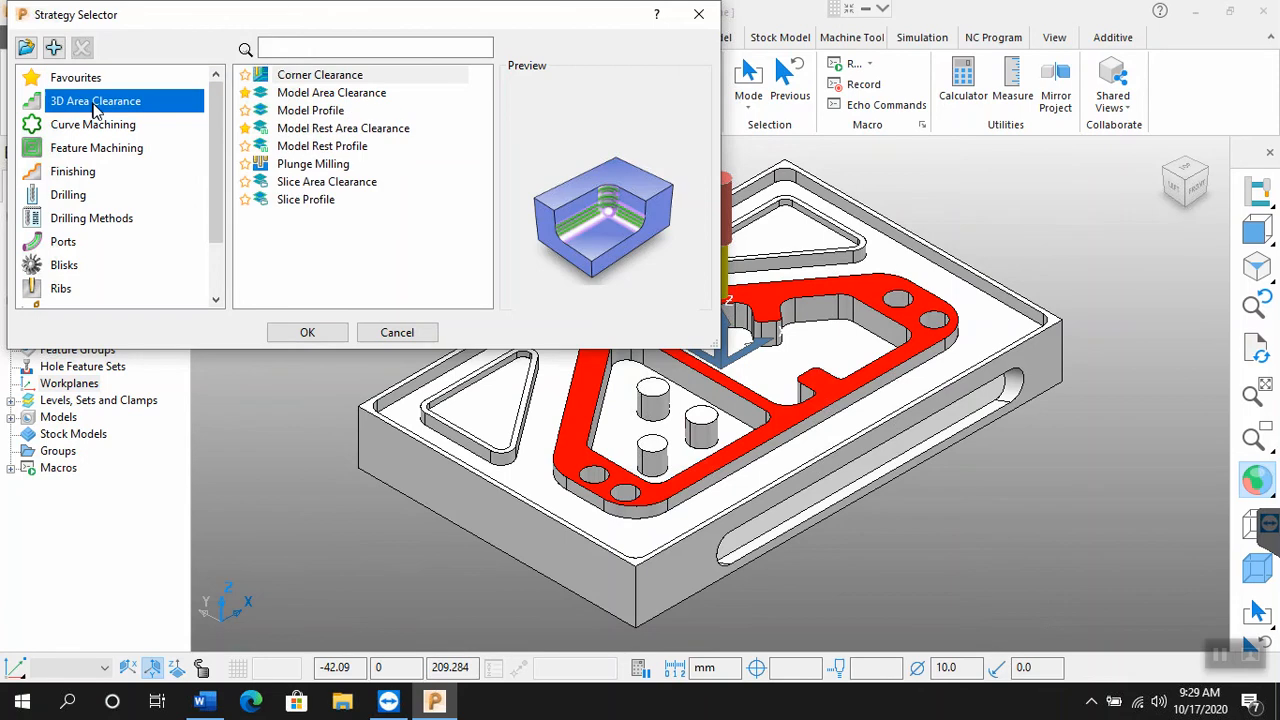
pyautogui.click(252, 150)
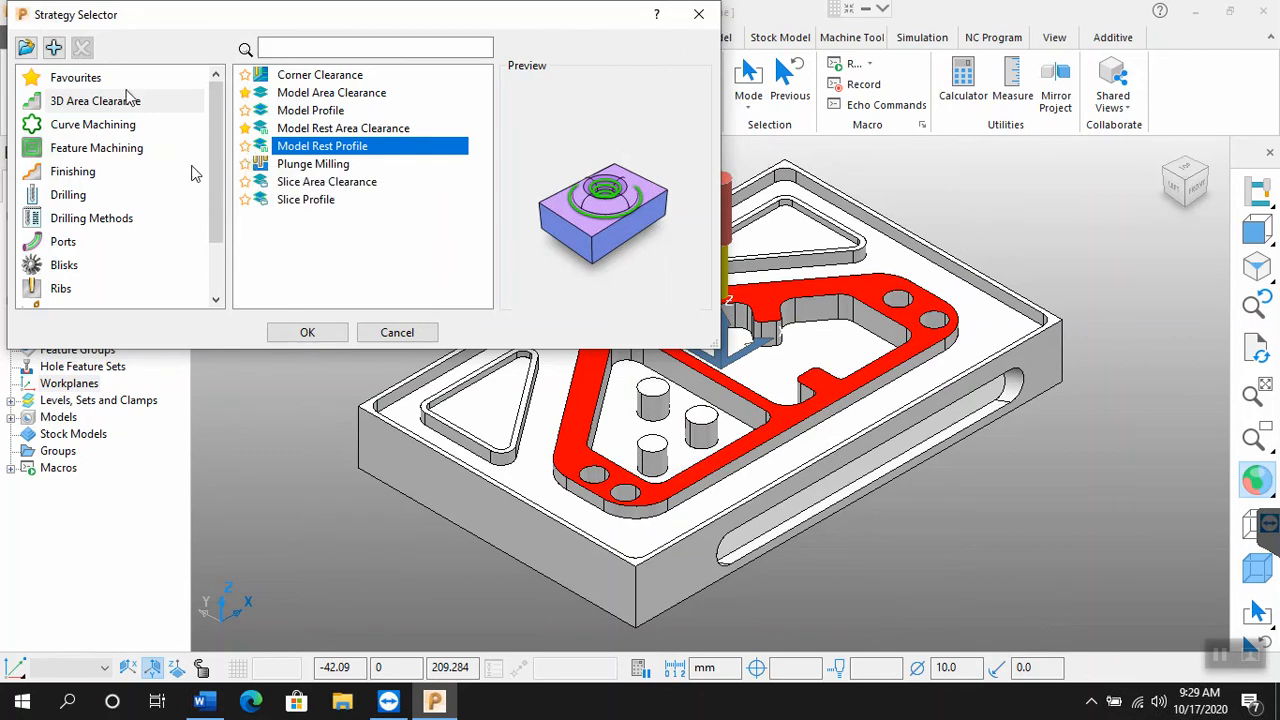
pyautogui.click(97, 128)
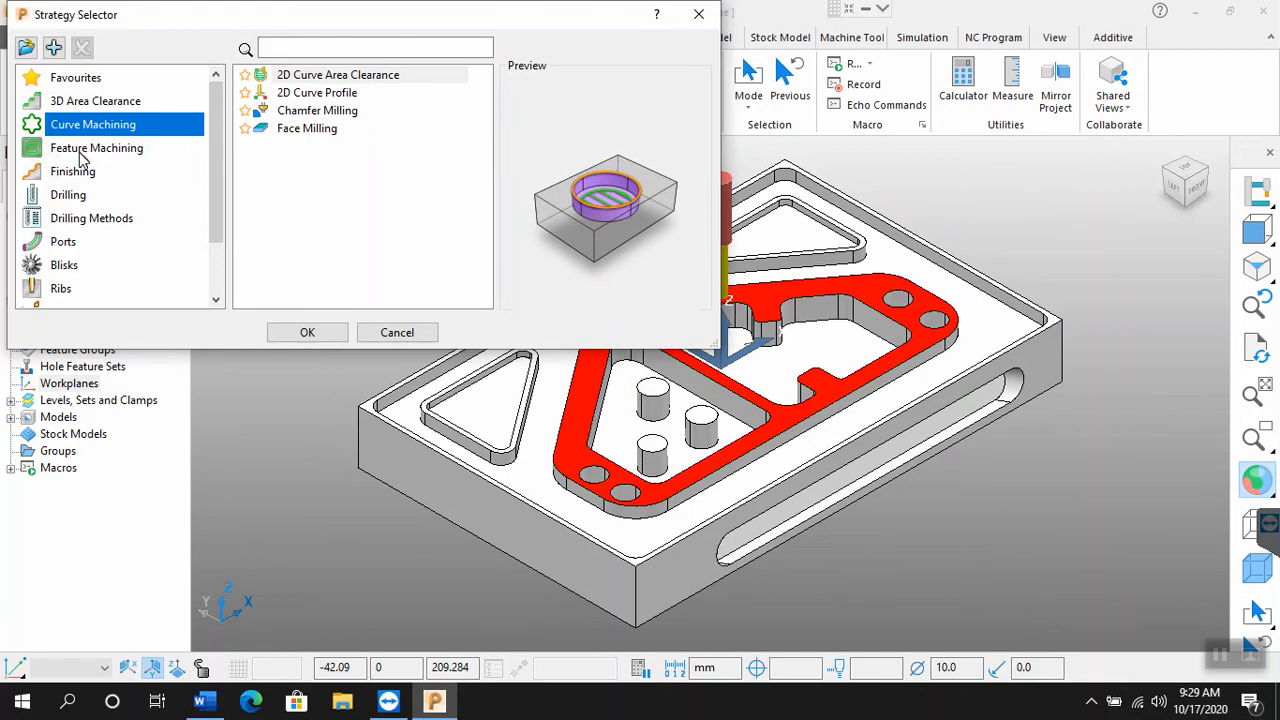
pyautogui.click(82, 157)
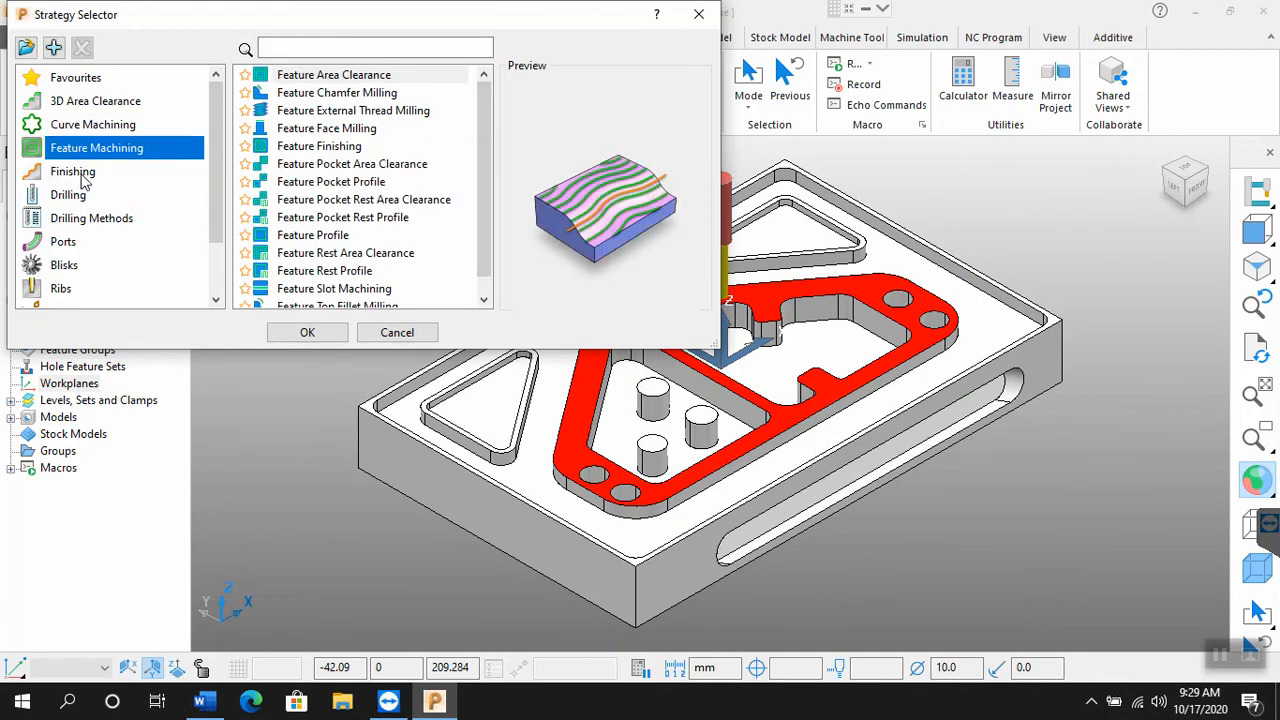
pyautogui.press('Down')
pyautogui.press('Down')
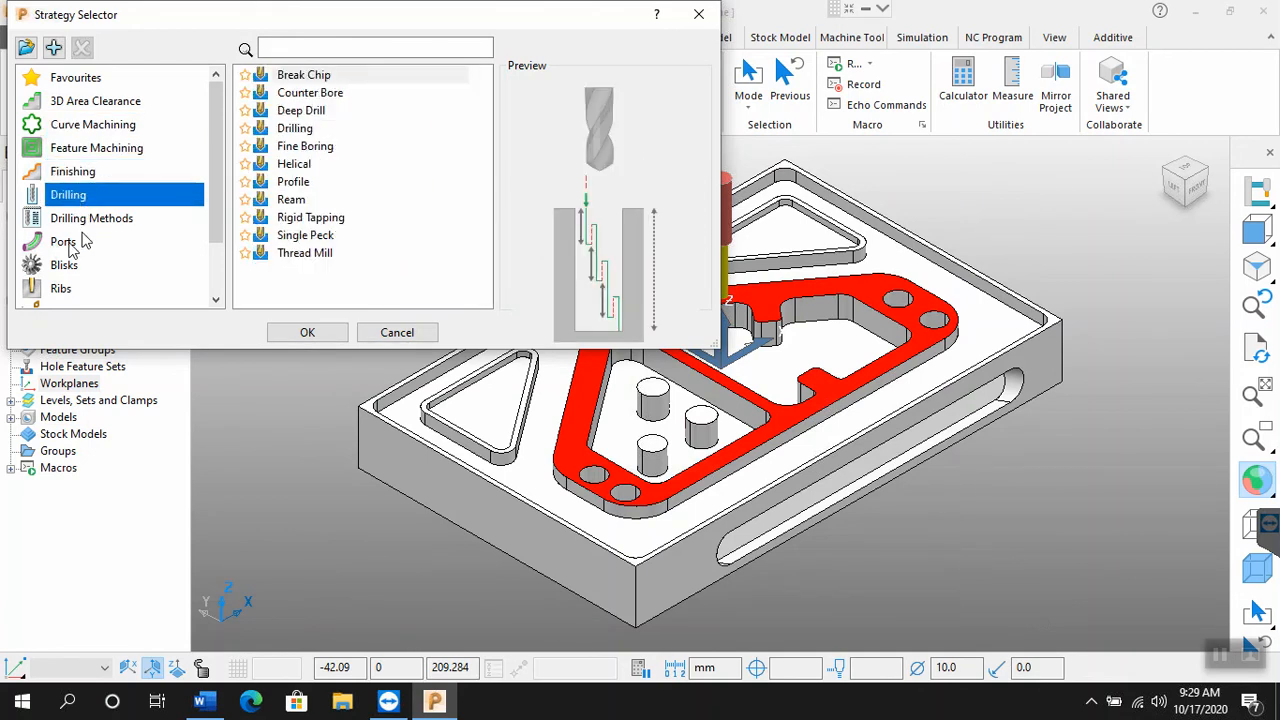
pyautogui.click(65, 244)
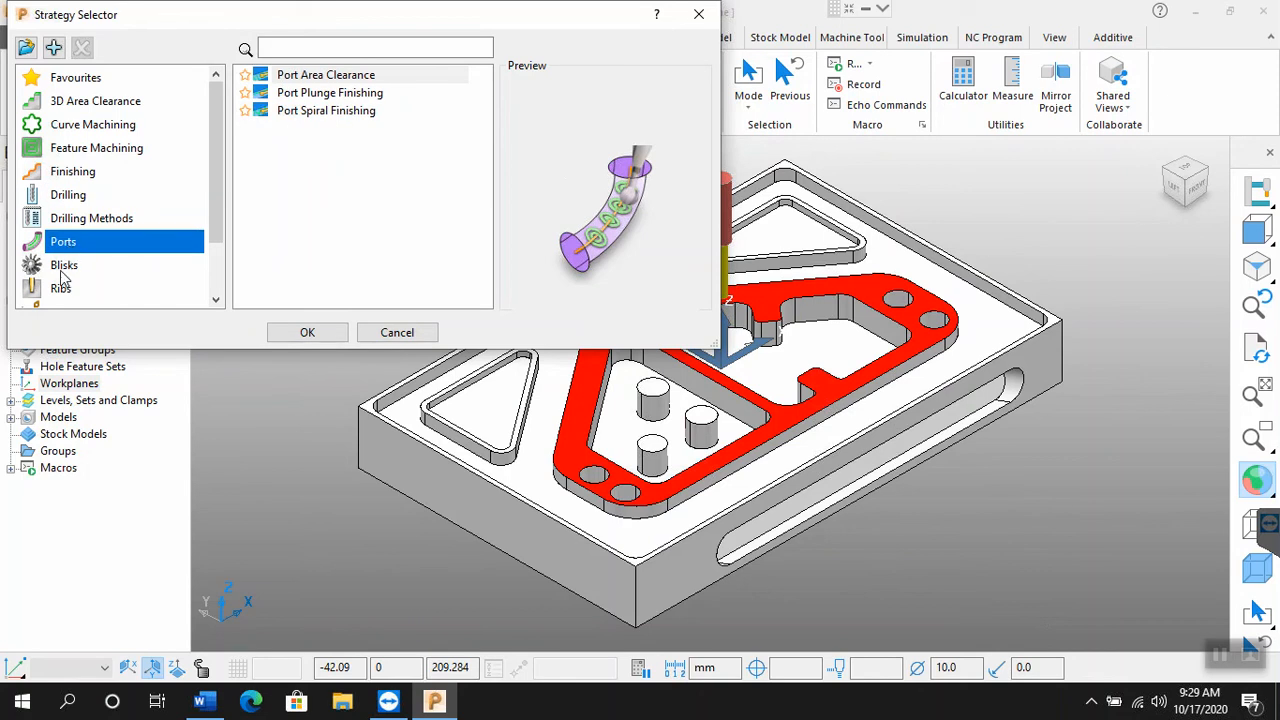
pyautogui.click(64, 270)
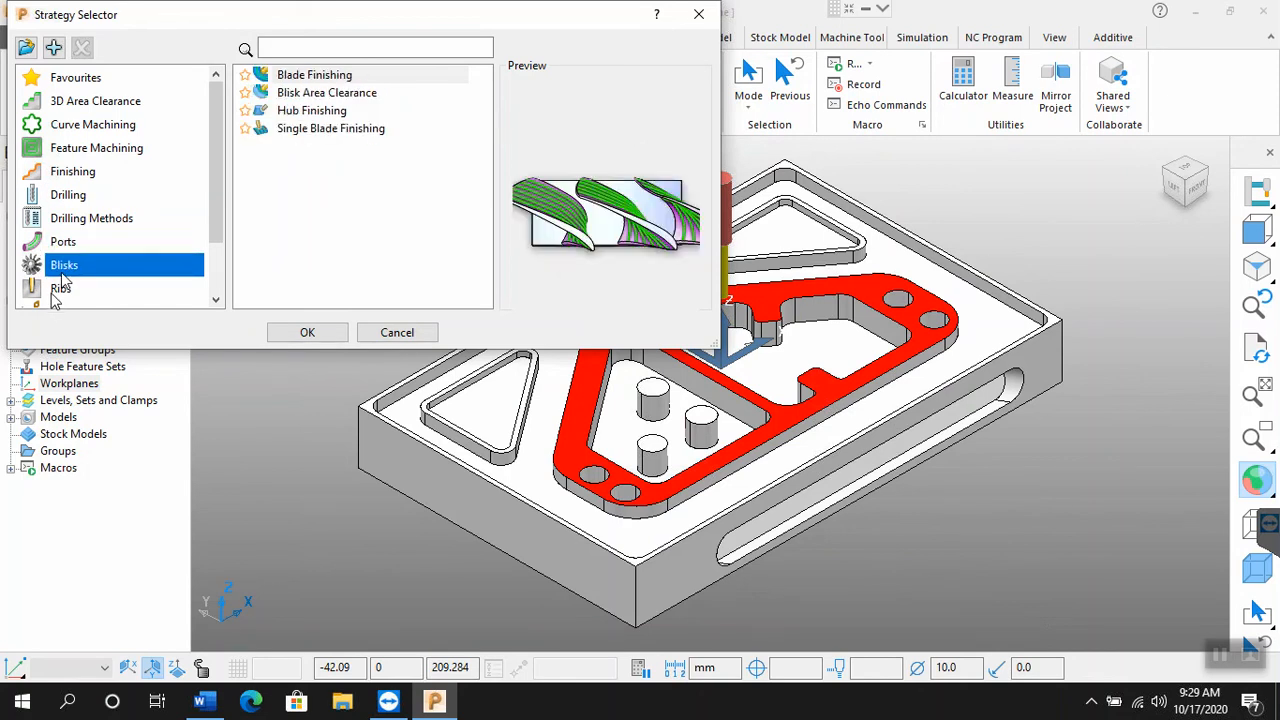
pyautogui.click(54, 291)
# Step: Create a toolpath with the 2D Curve Profile strategy from the Curve Machining category
pyautogui.click(82, 133)
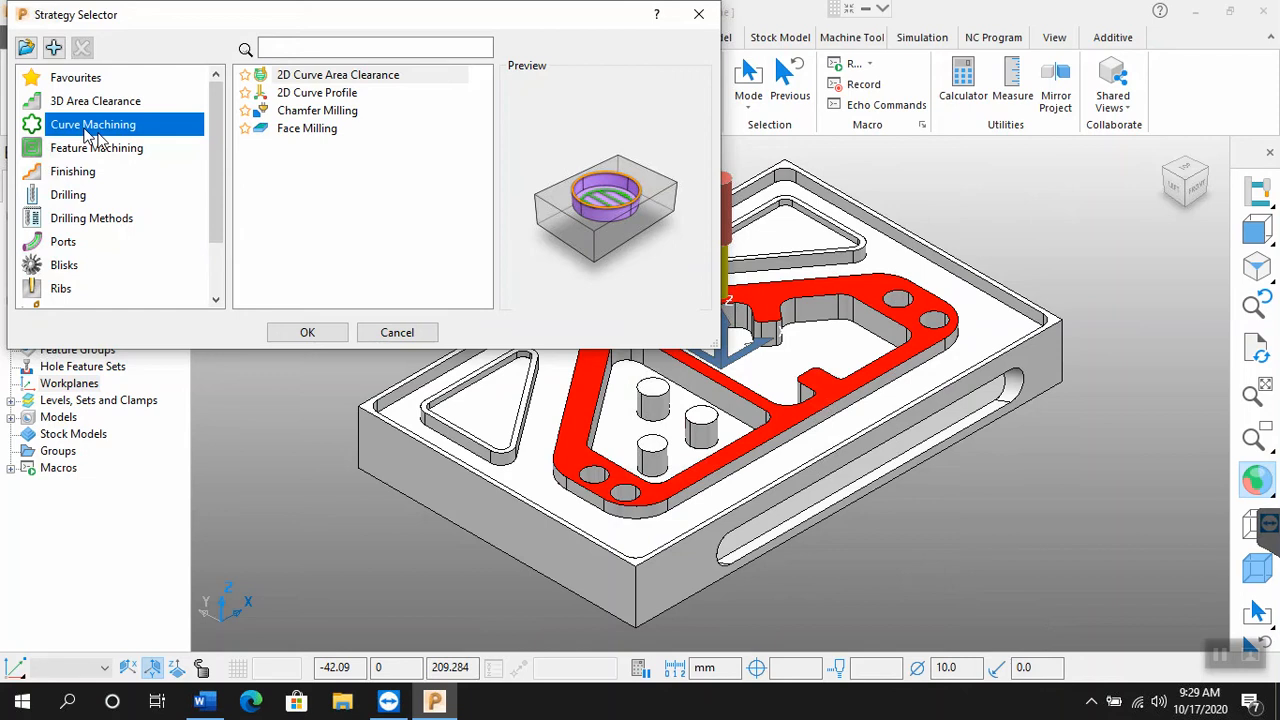
pyautogui.click(285, 96)
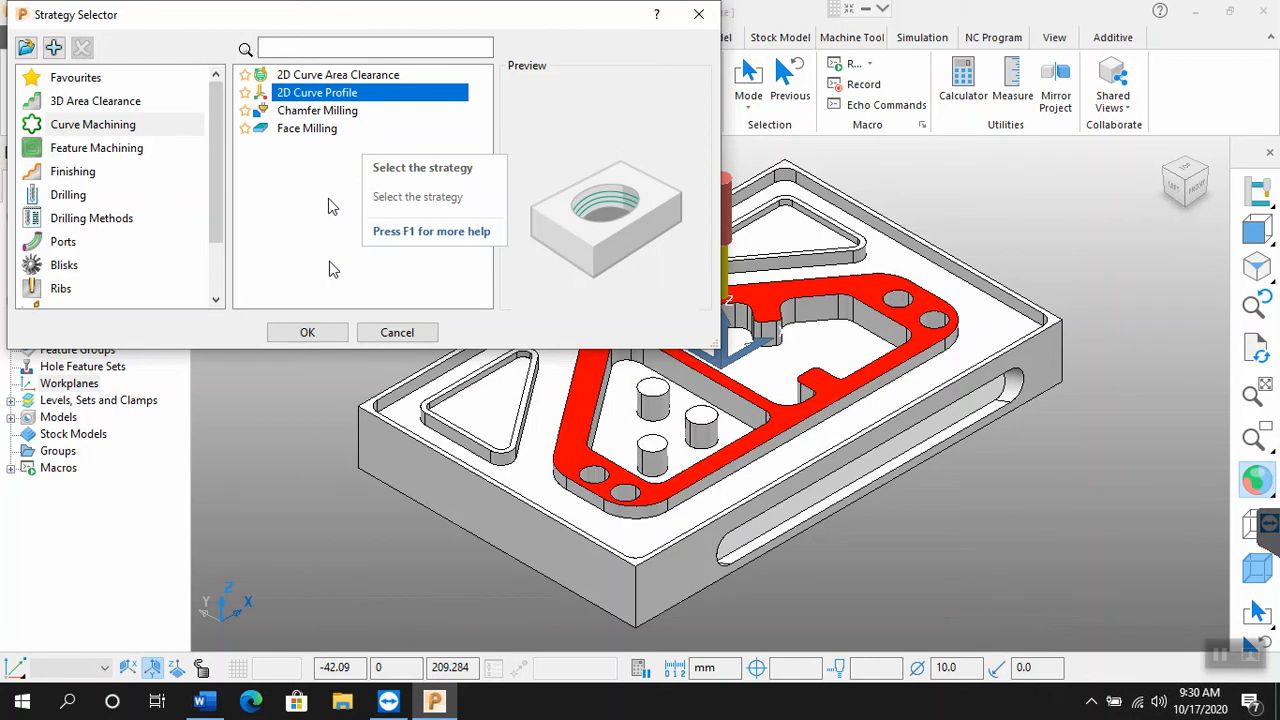
pyautogui.click(307, 333)
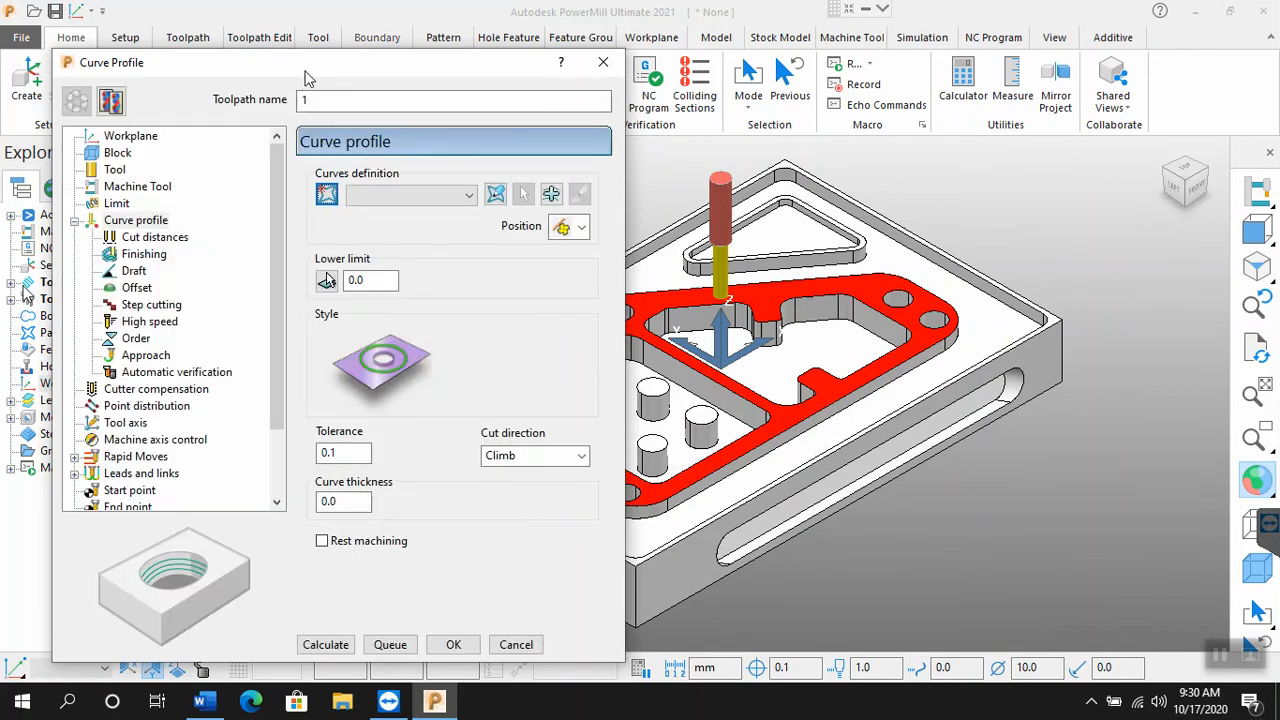
# Step: Expand the toolpaths, tools and models branches of the project tree to show their entries
pyautogui.moveTo(311, 72); pyautogui.dragTo(515, 50)
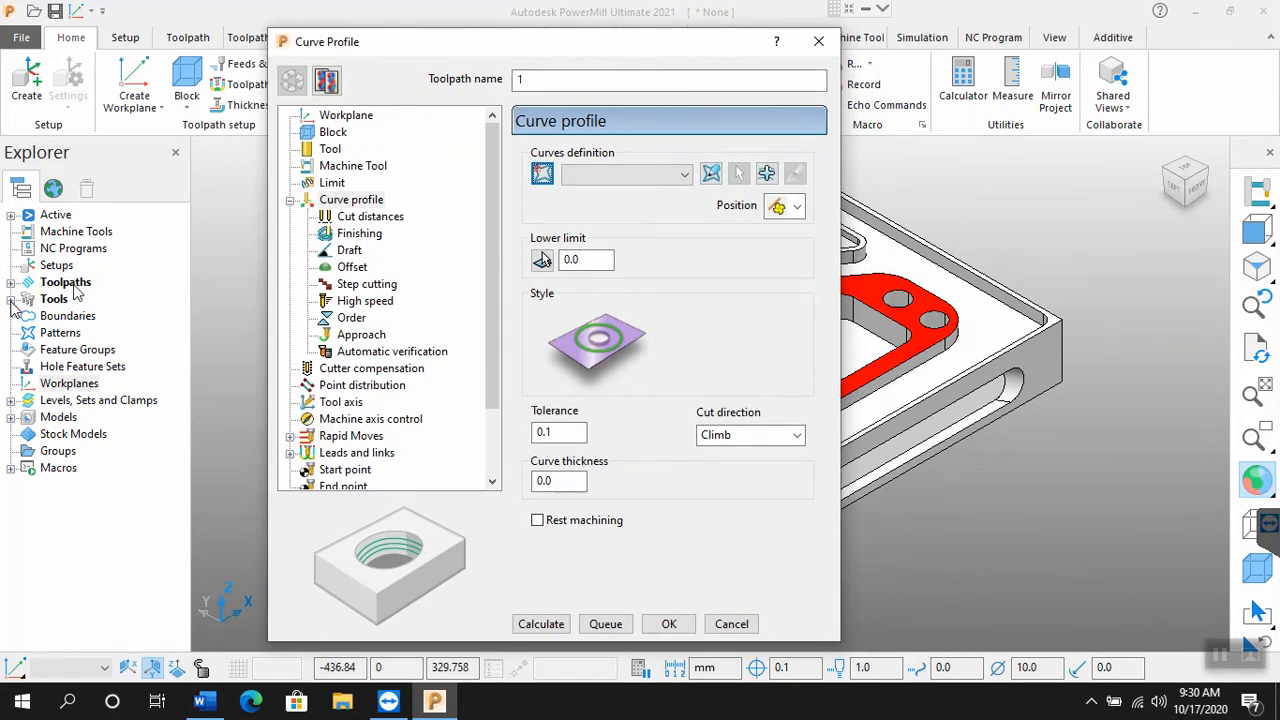
pyautogui.click(11, 302)
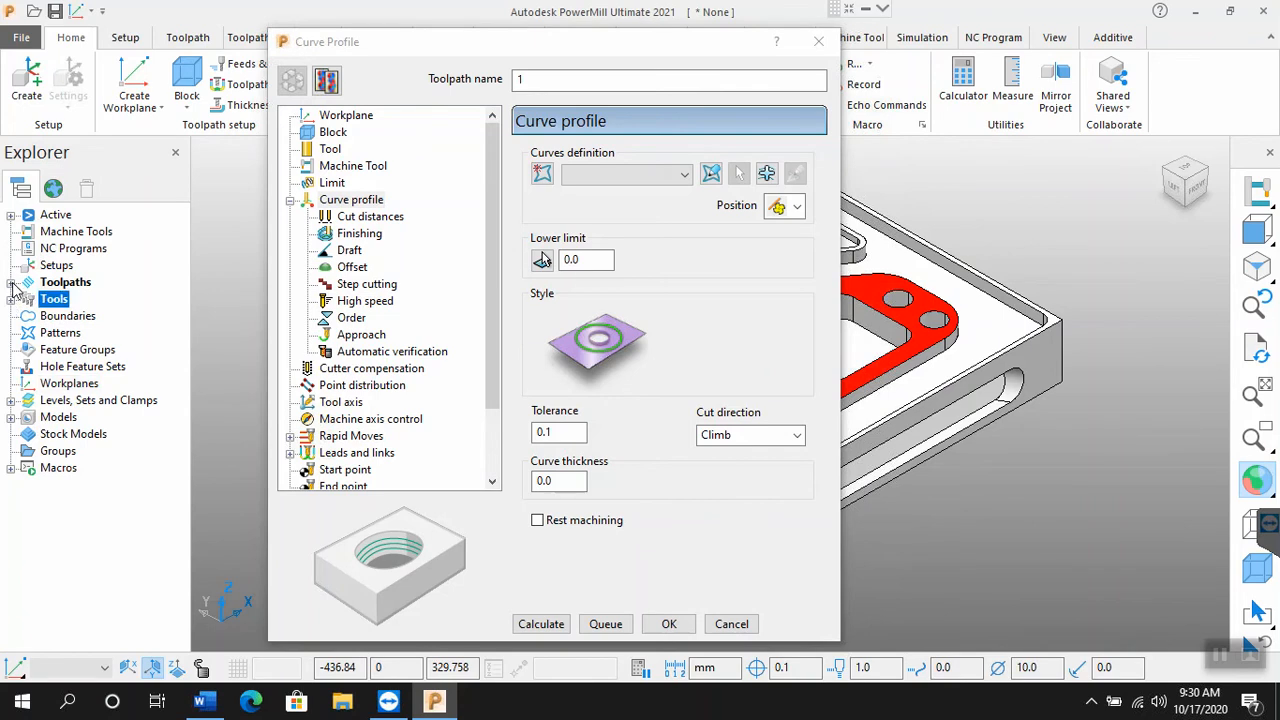
pyautogui.click(11, 283)
pyautogui.click(11, 316)
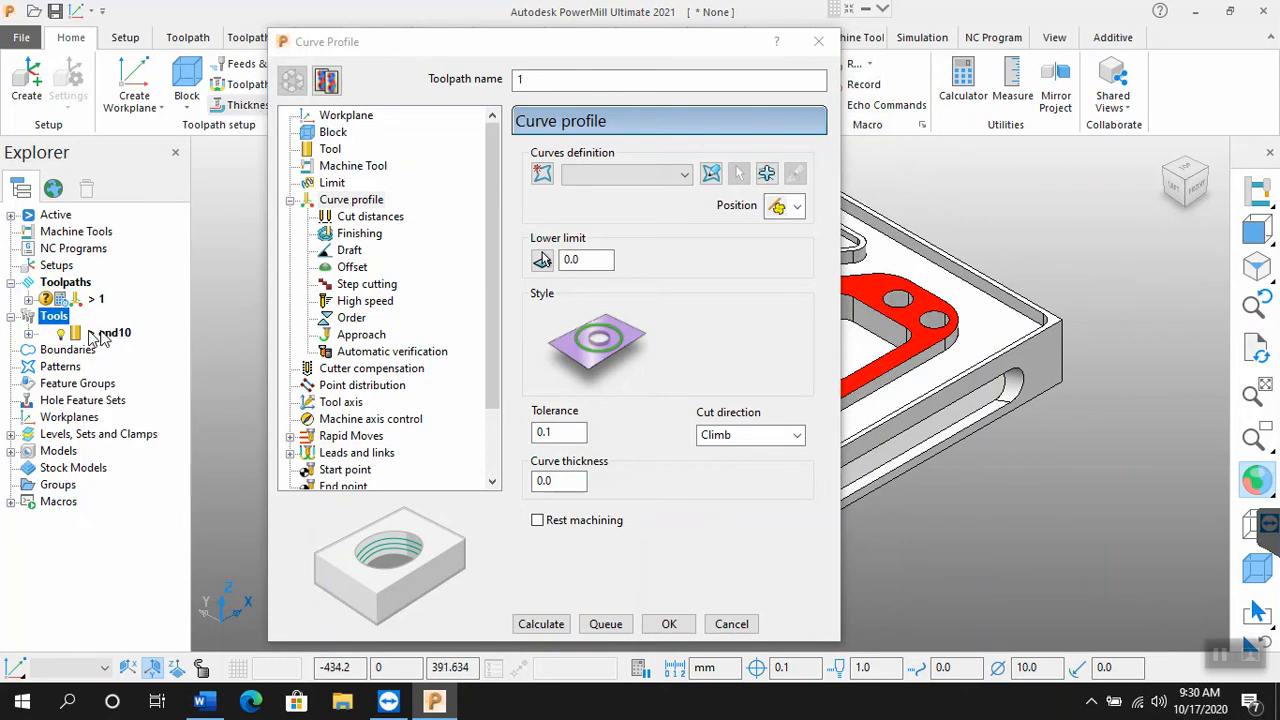
pyautogui.click(12, 452)
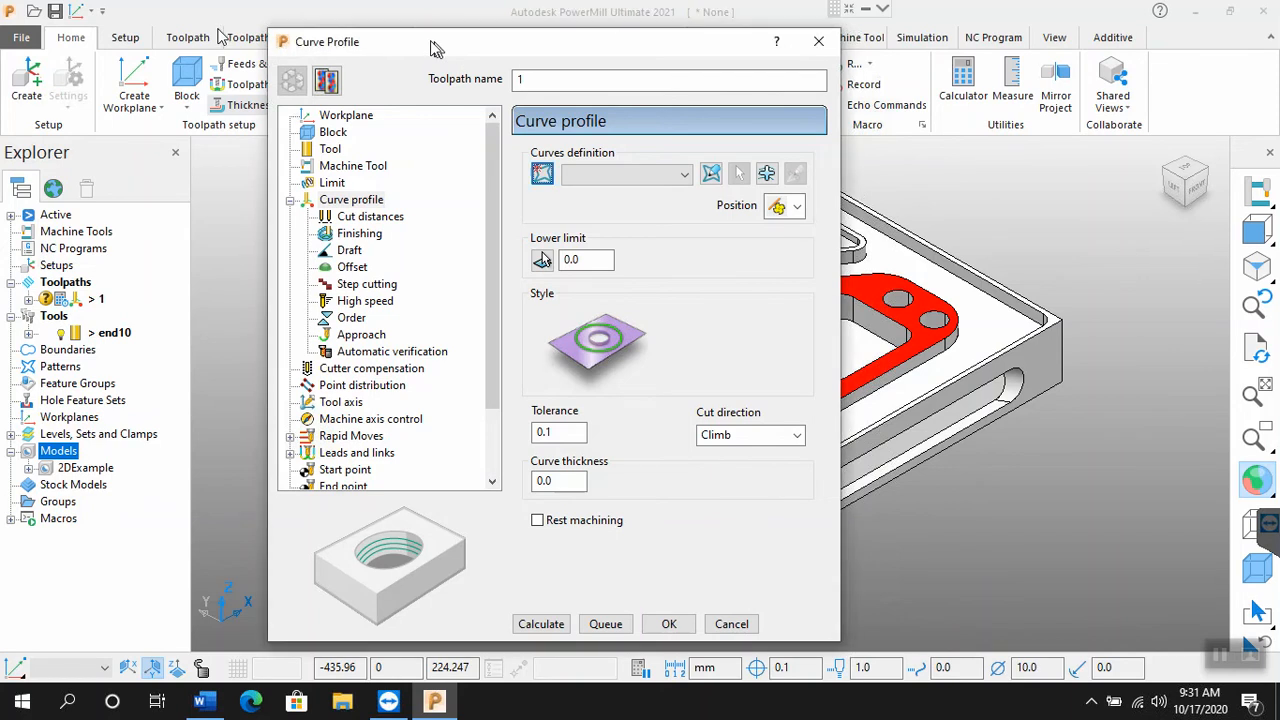
# Step: Switch the model from multicolour shading to plain shading, with the Curve Profile dialog moved off the part
pyautogui.moveTo(434, 46); pyautogui.dragTo(220, 36)
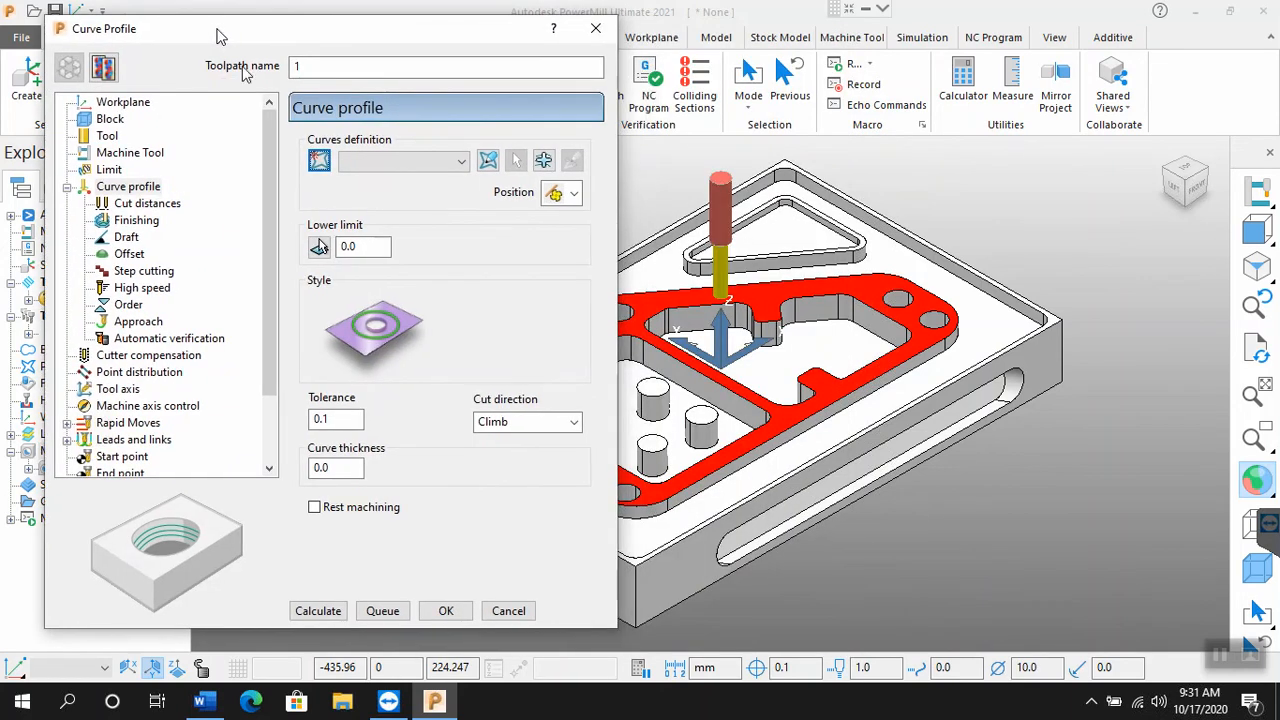
pyautogui.moveTo(221, 36); pyautogui.dragTo(214, 36)
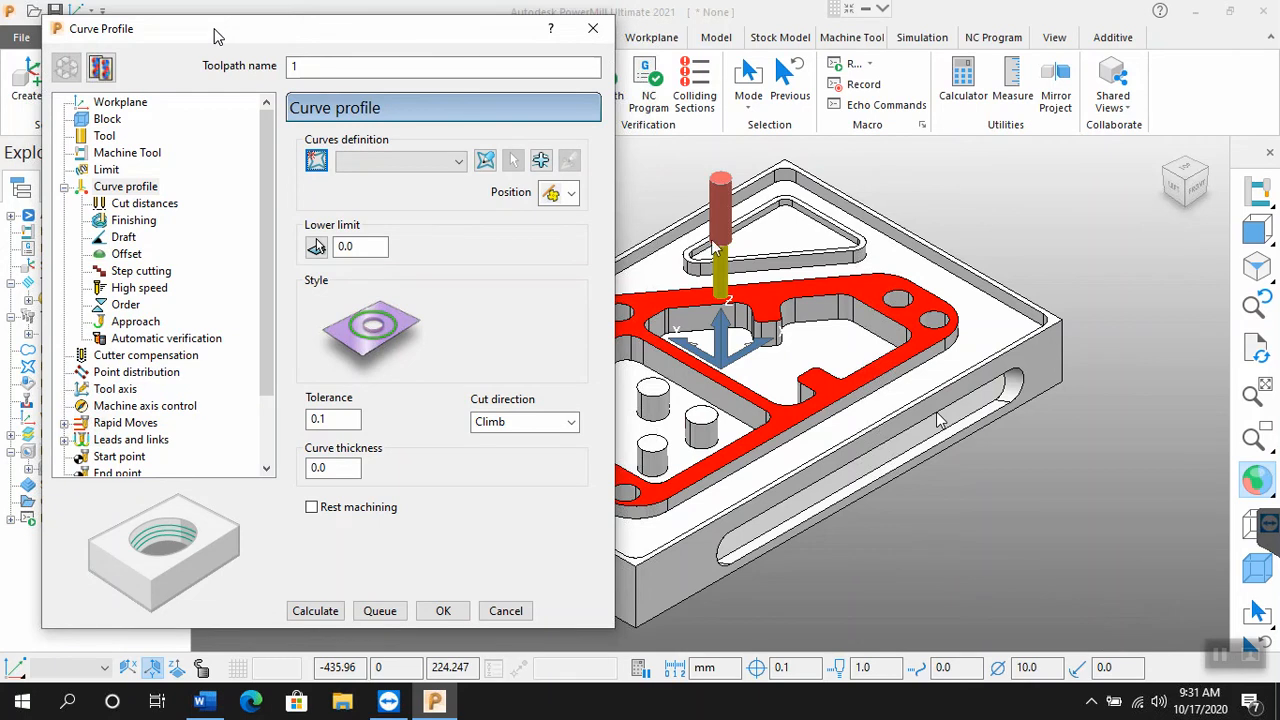
pyautogui.click(1258, 488)
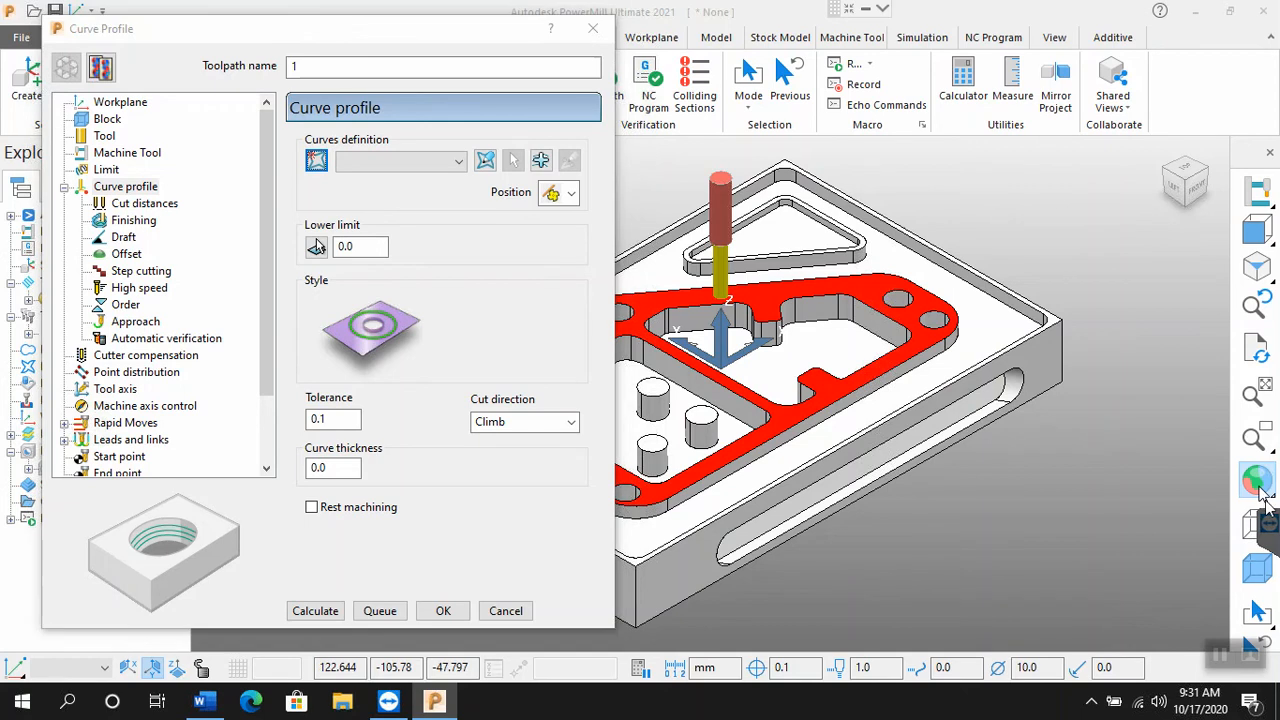
pyautogui.click(1258, 488)
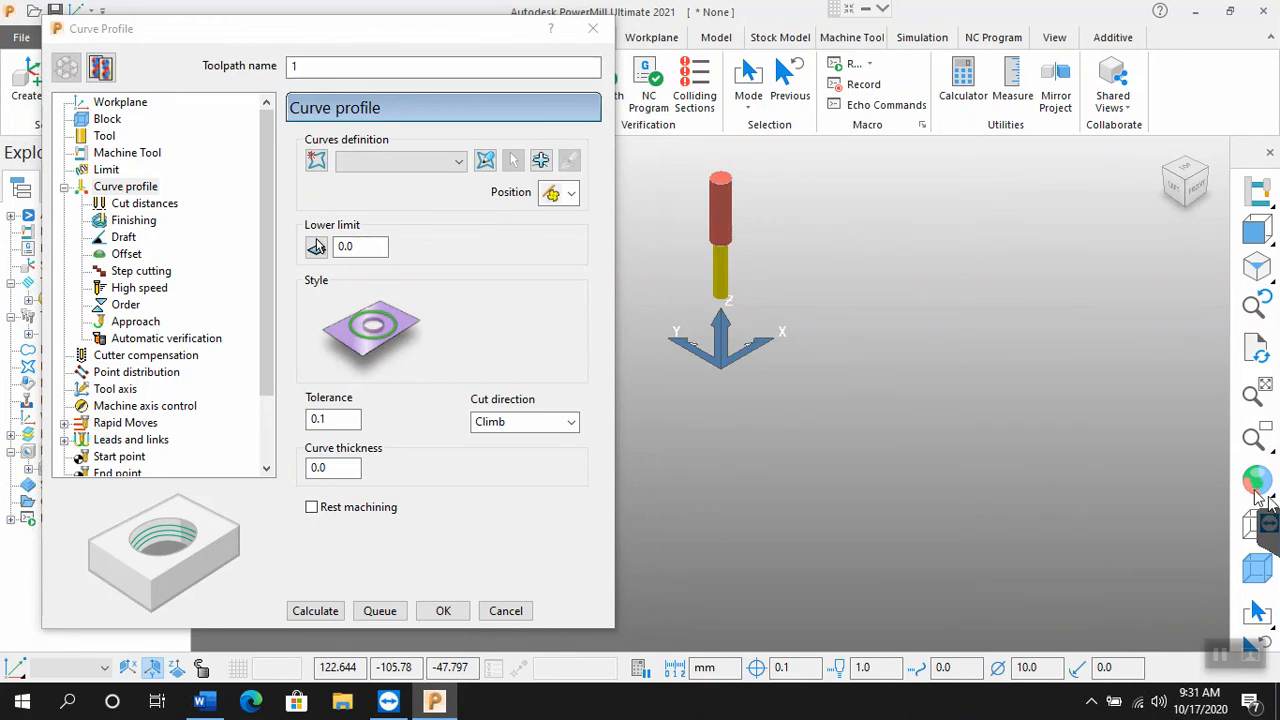
pyautogui.moveTo(1260, 490)
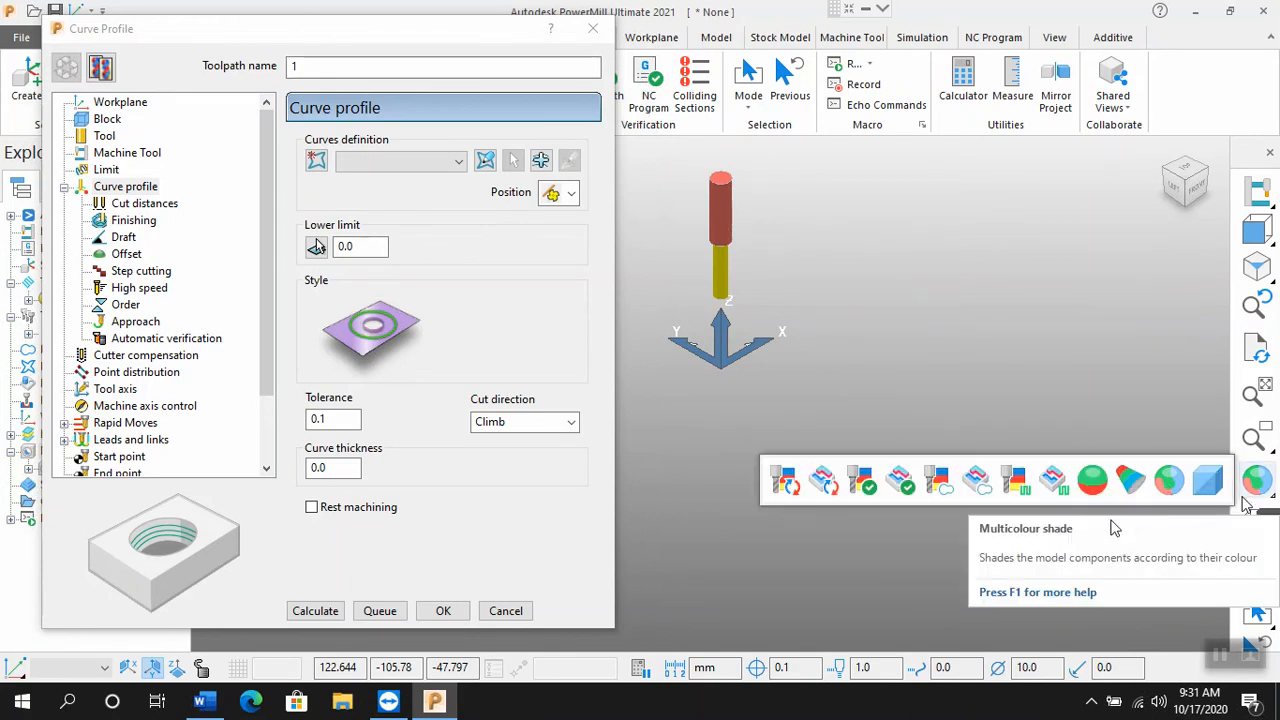
pyautogui.click(1209, 483)
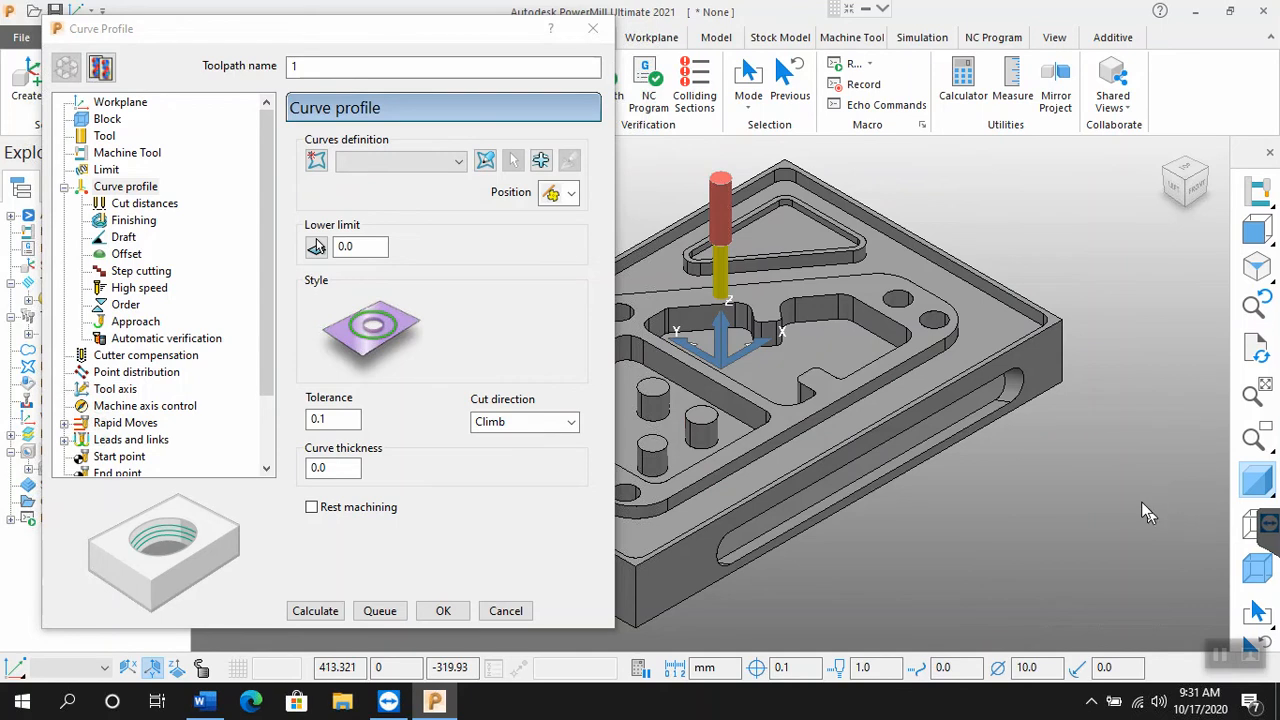
pyautogui.scroll(-3, 1141, 501)
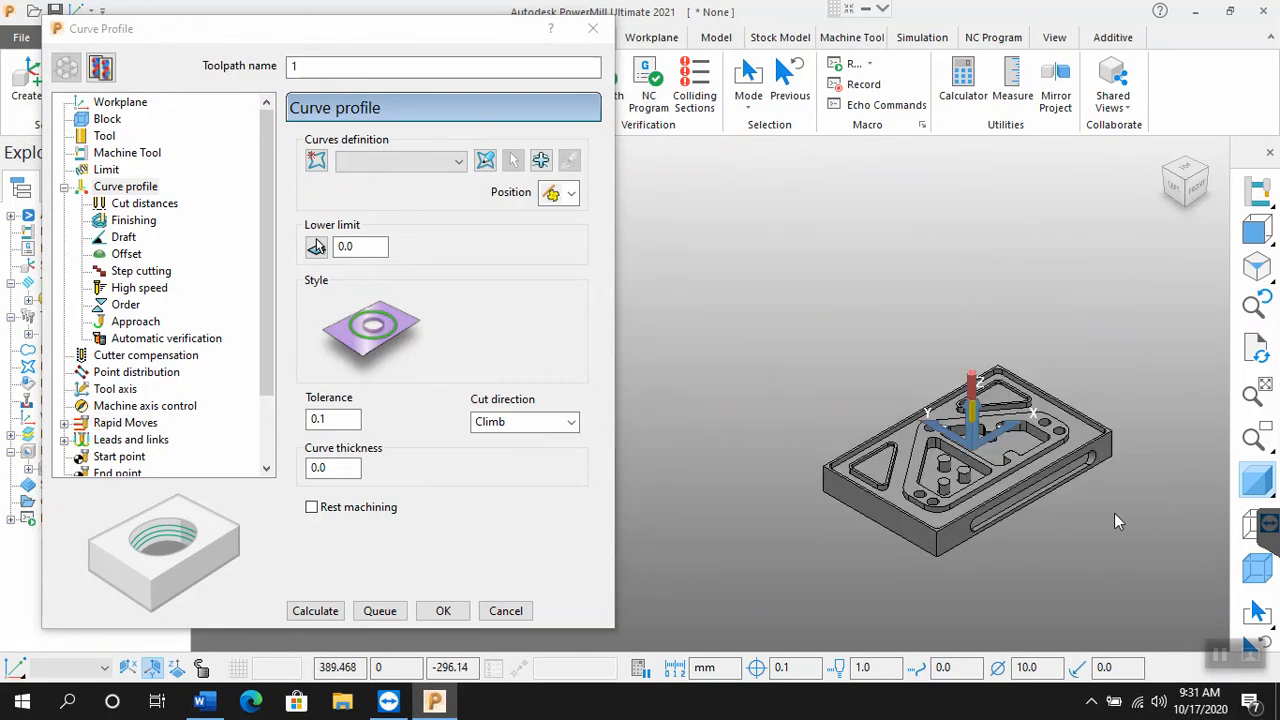
pyautogui.scroll(-2, 1140, 502)
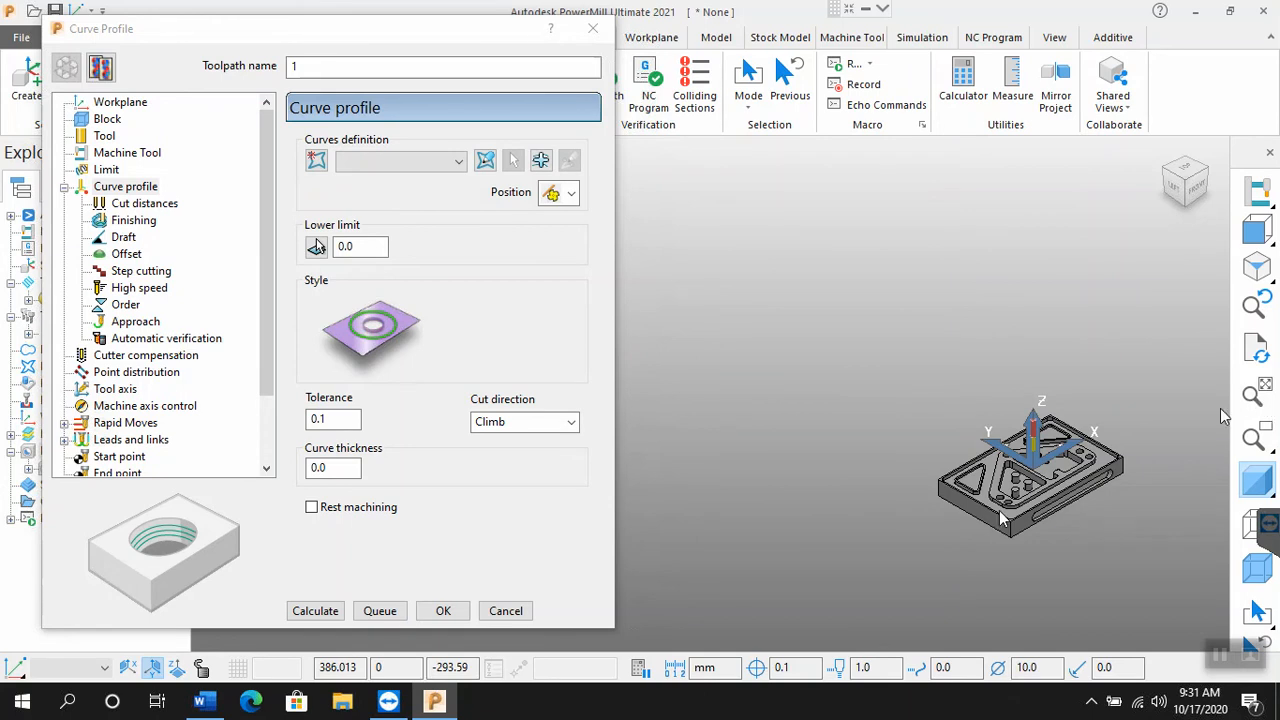
pyautogui.scroll(4, 1064, 520)
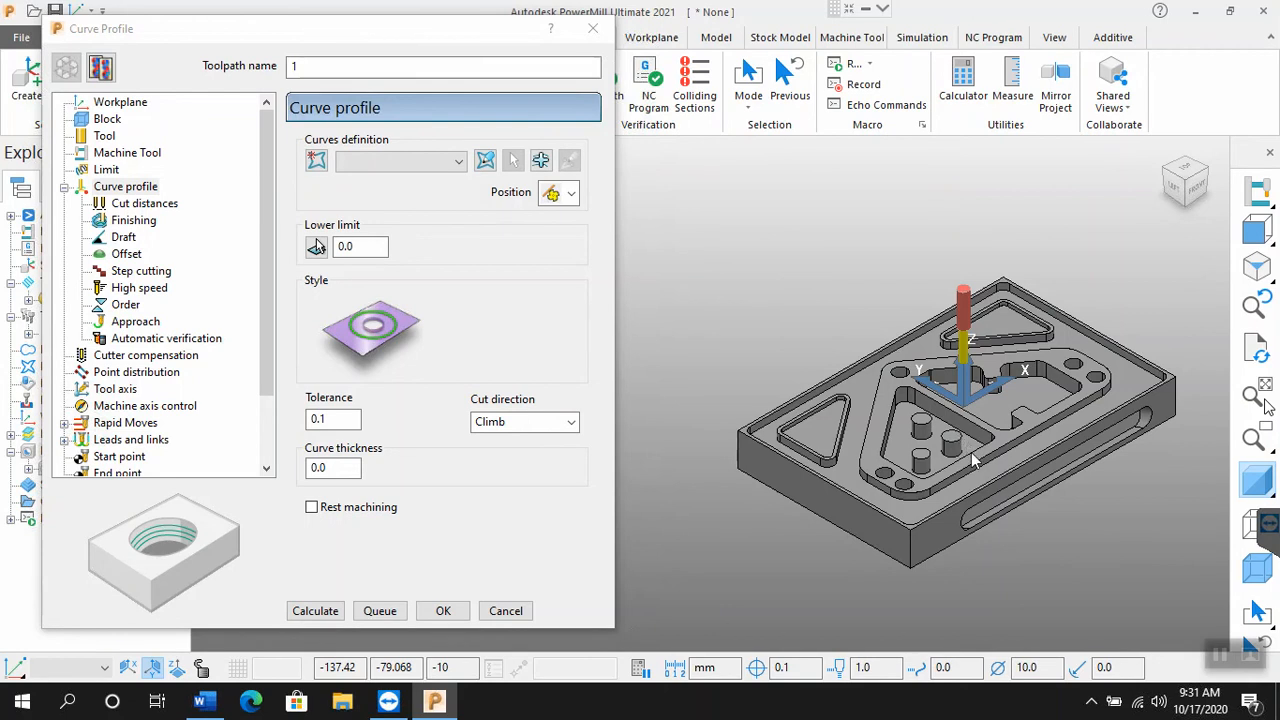
pyautogui.scroll(2, 971, 452)
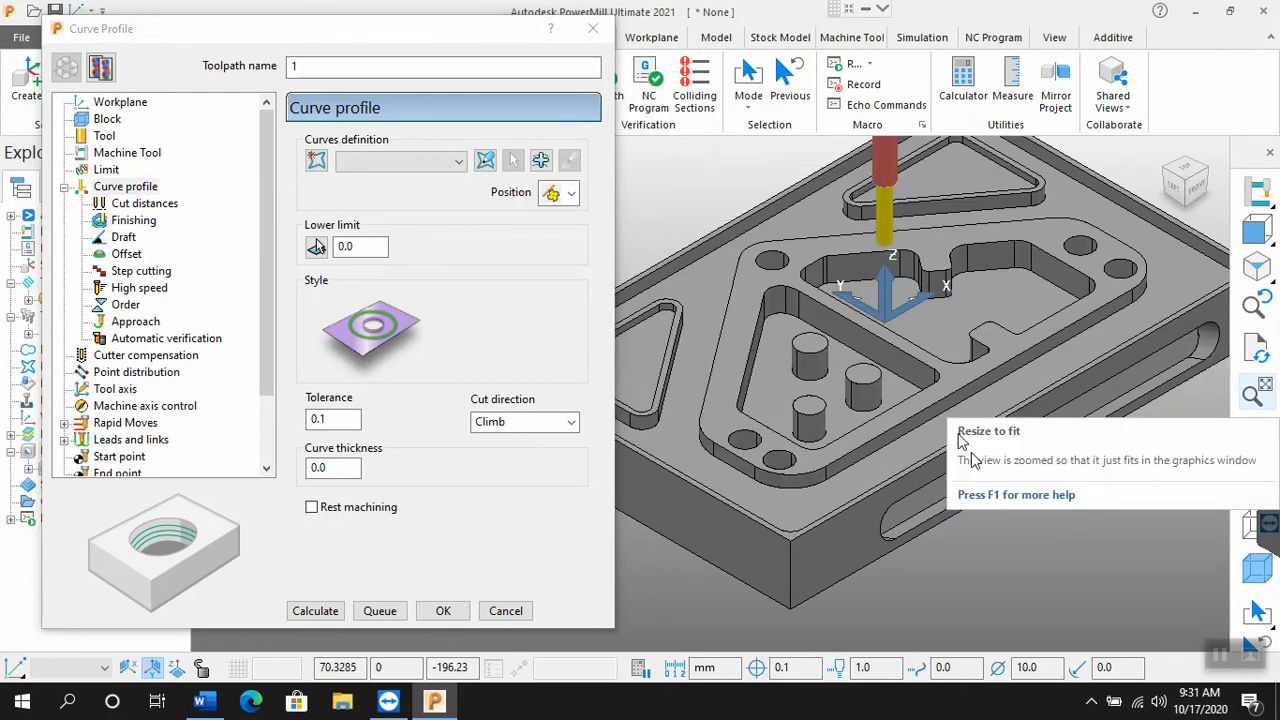
pyautogui.scroll(2, 971, 452)
pyautogui.scroll(2, 836, 465)
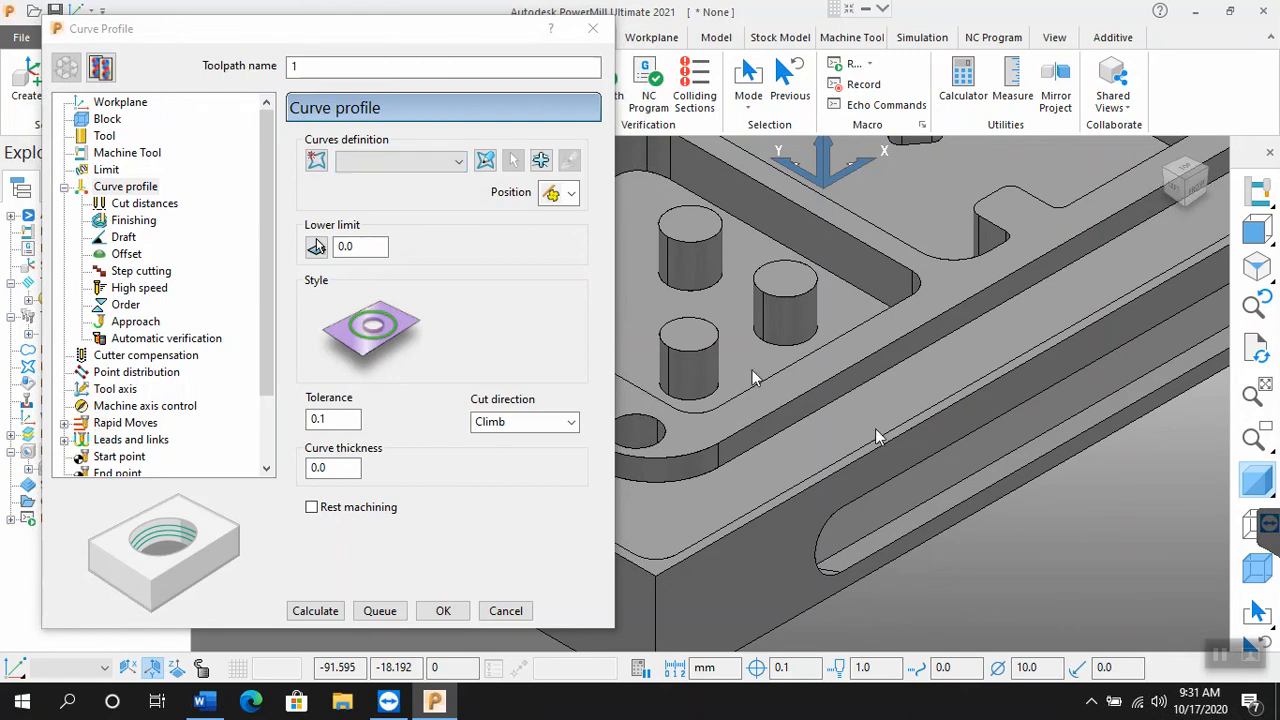
pyautogui.scroll(-3, 875, 428)
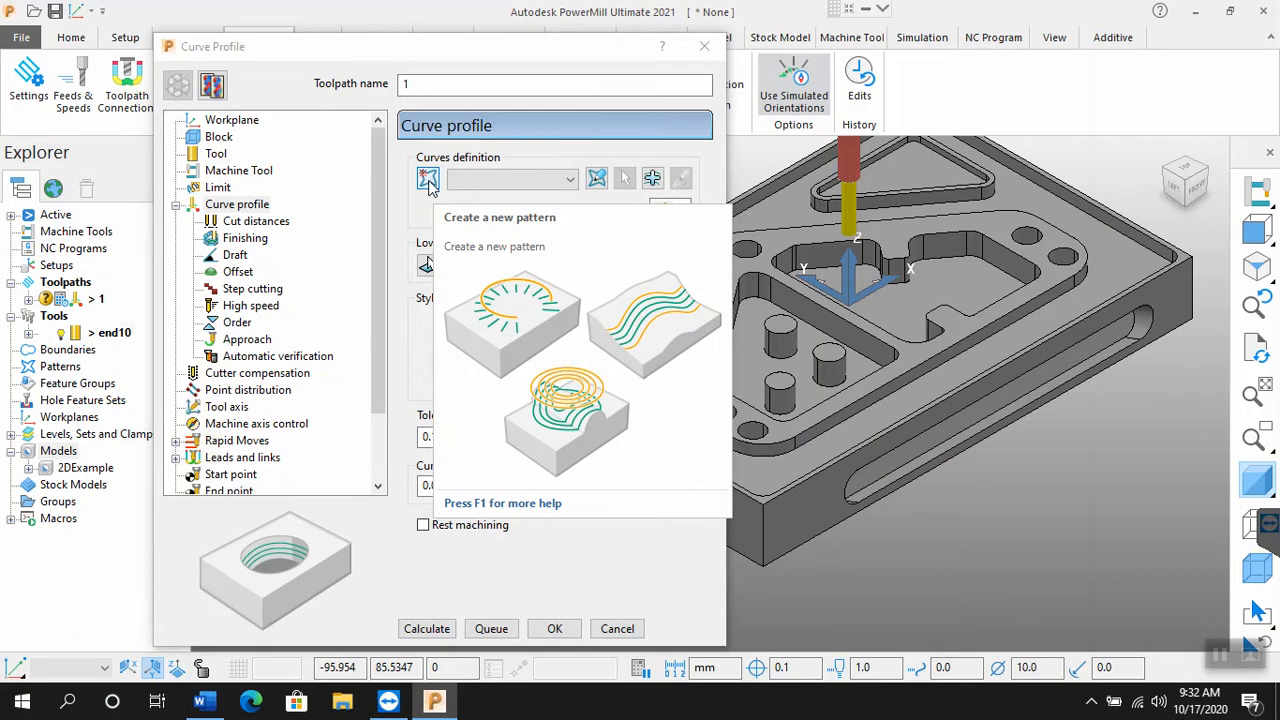
# Step: Create a new pattern for the toolpath's curves definition and open it in the curve editor
pyautogui.click(427, 180)
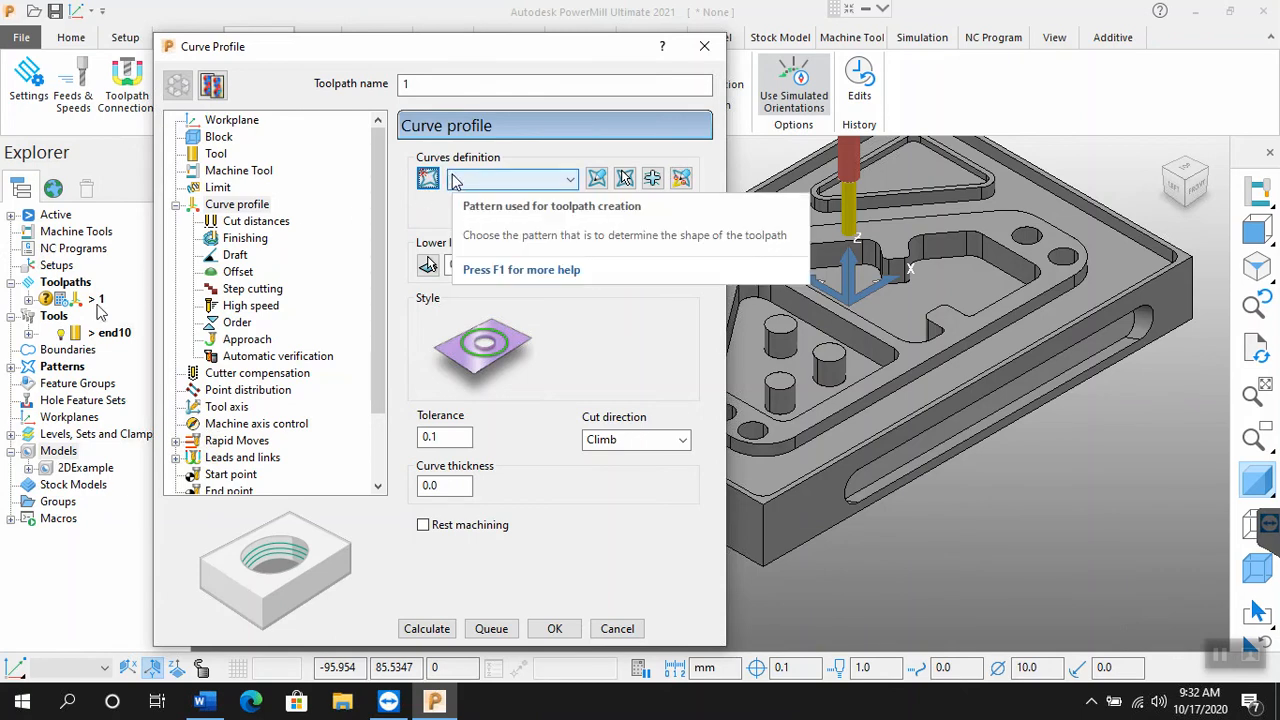
pyautogui.click(12, 373)
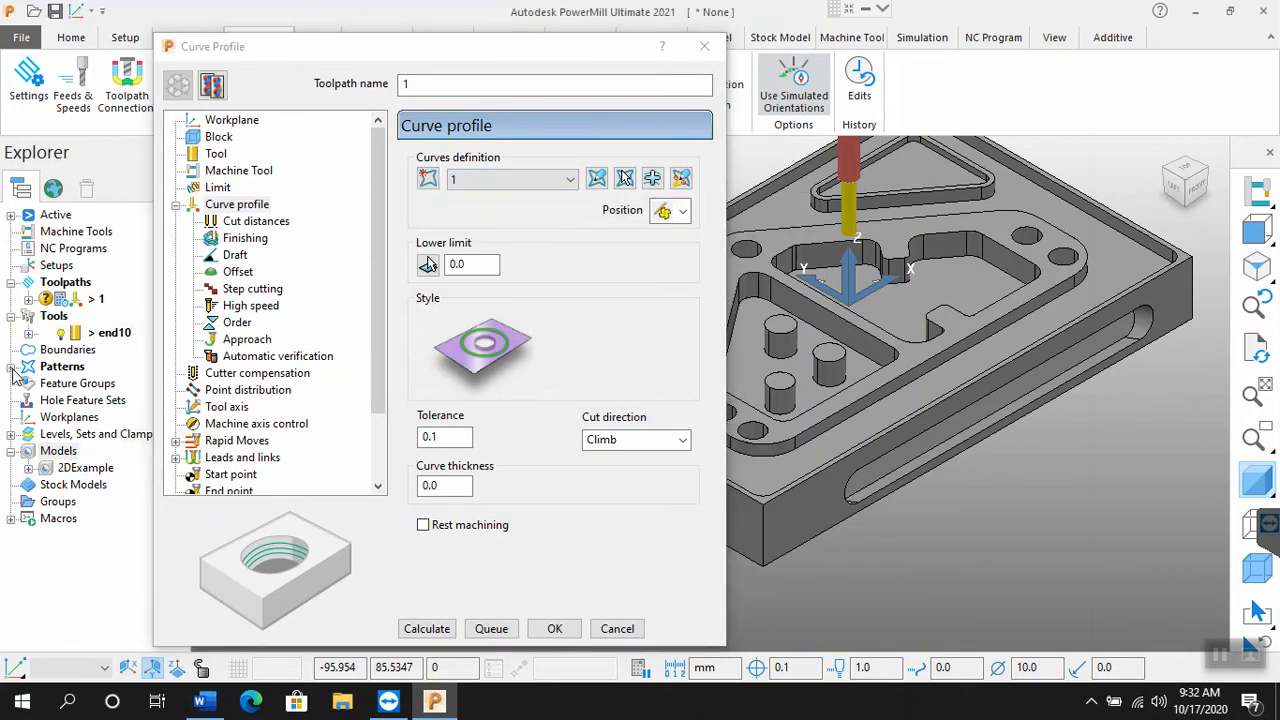
pyautogui.click(12, 371)
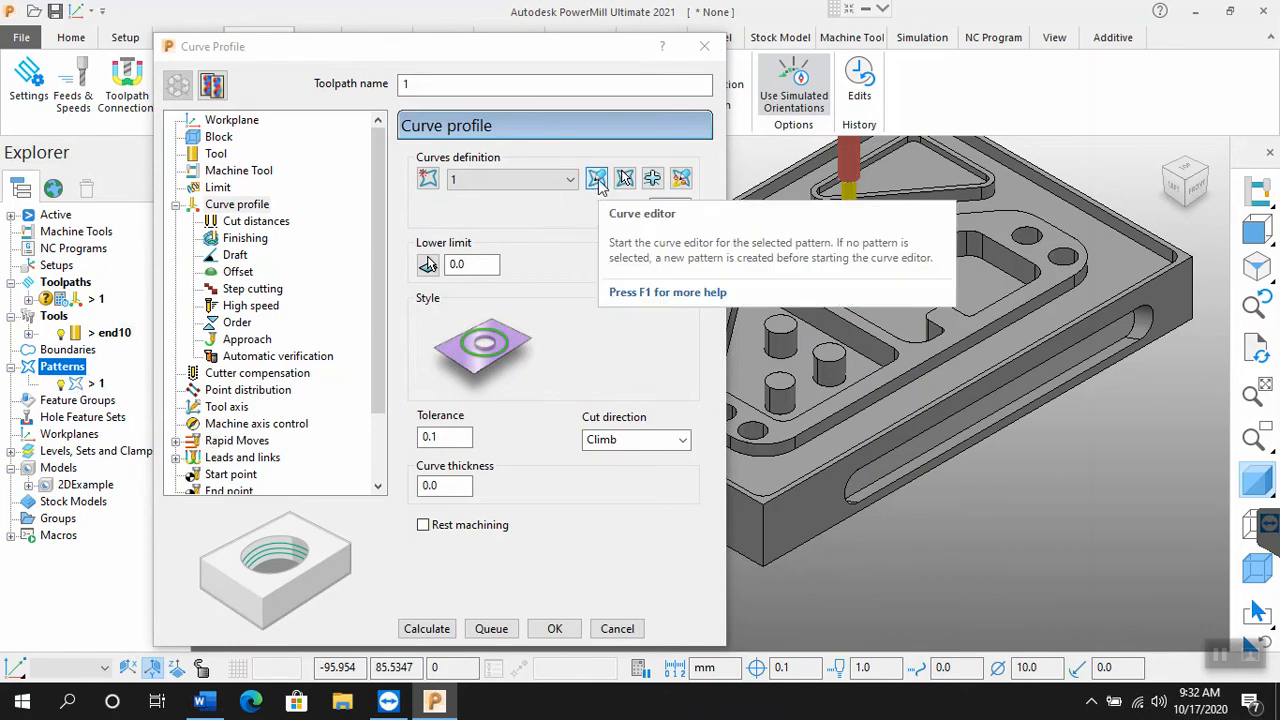
pyautogui.click(597, 179)
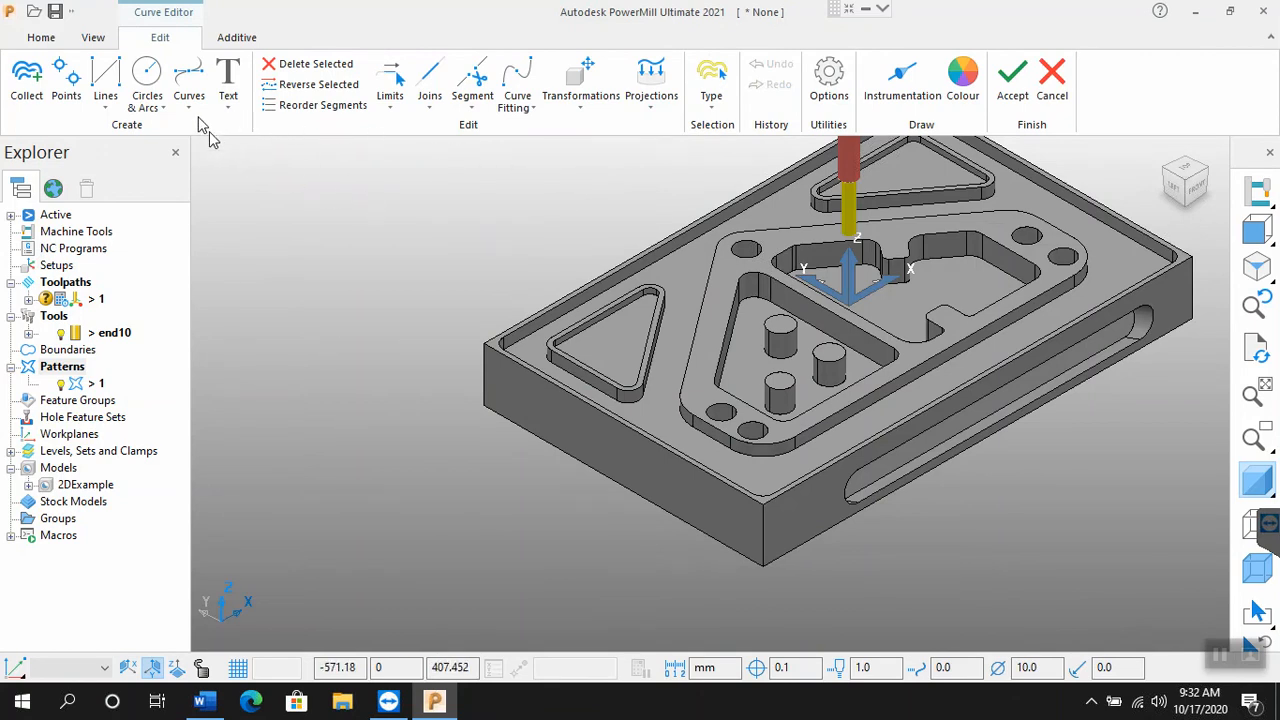
# Step: Start a composite curve from the long straight front edge of the raised central area's outline
pyautogui.click(106, 106)
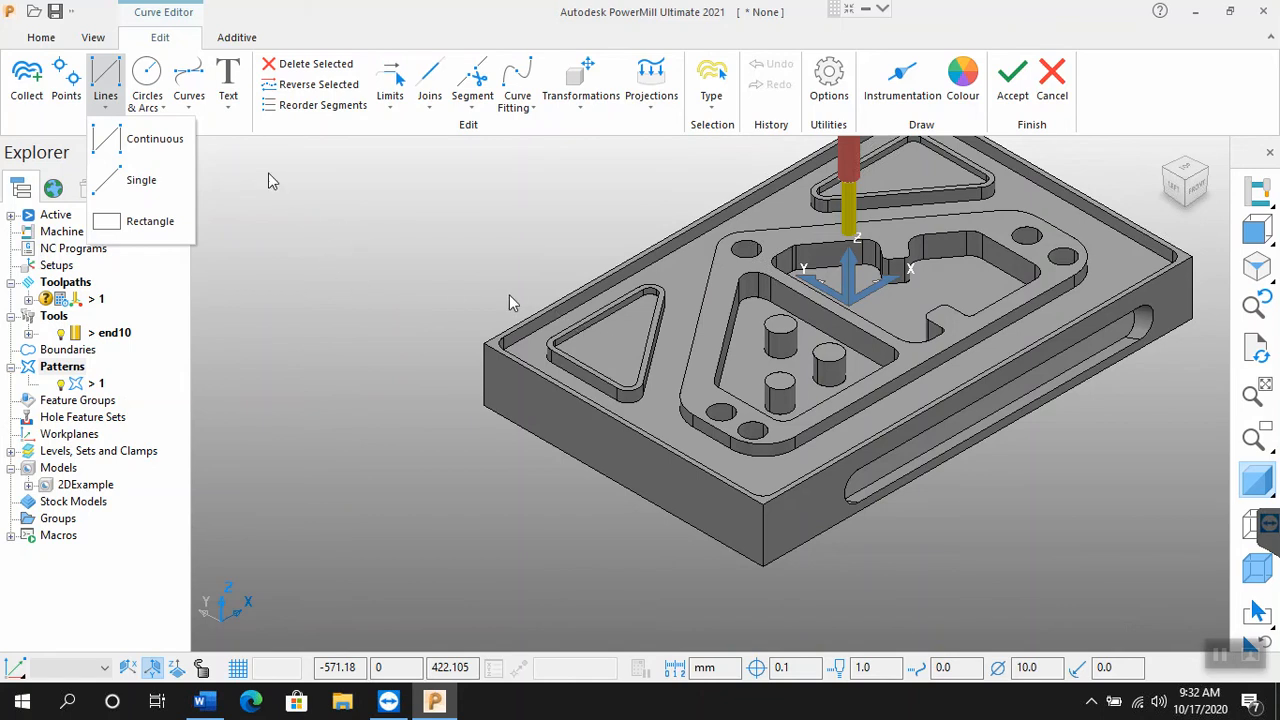
pyautogui.click(198, 113)
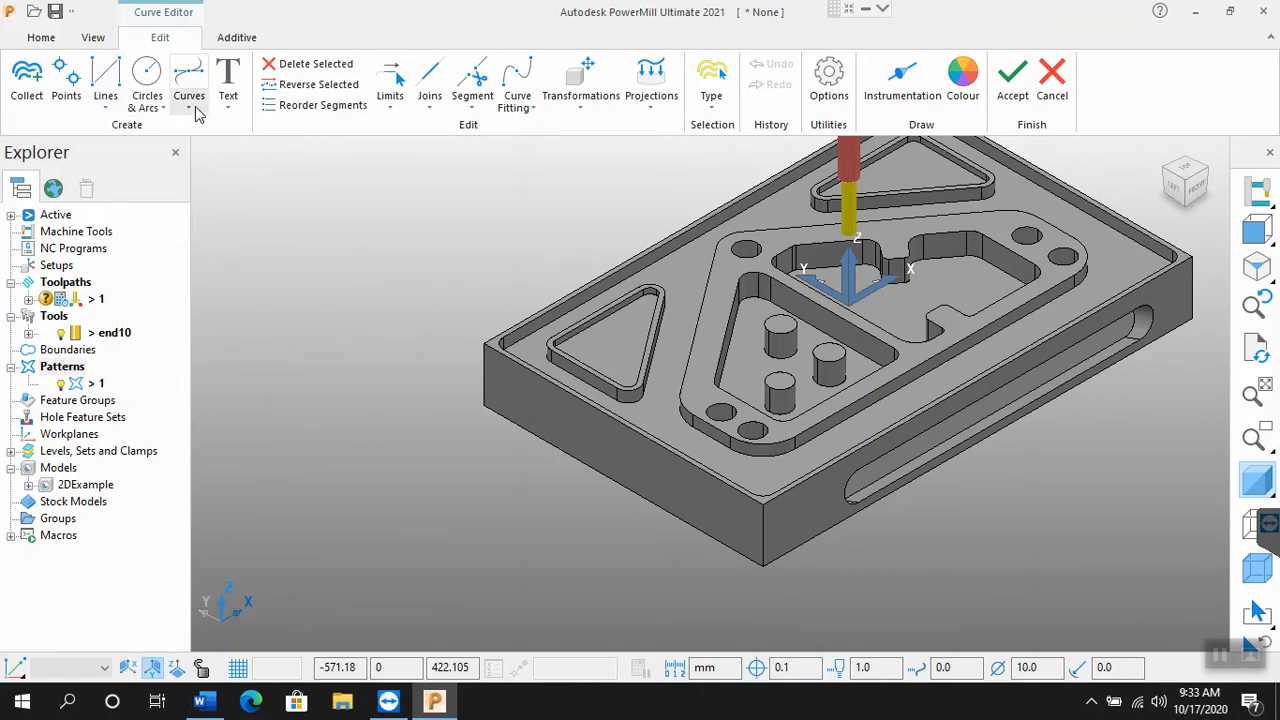
pyautogui.click(198, 113)
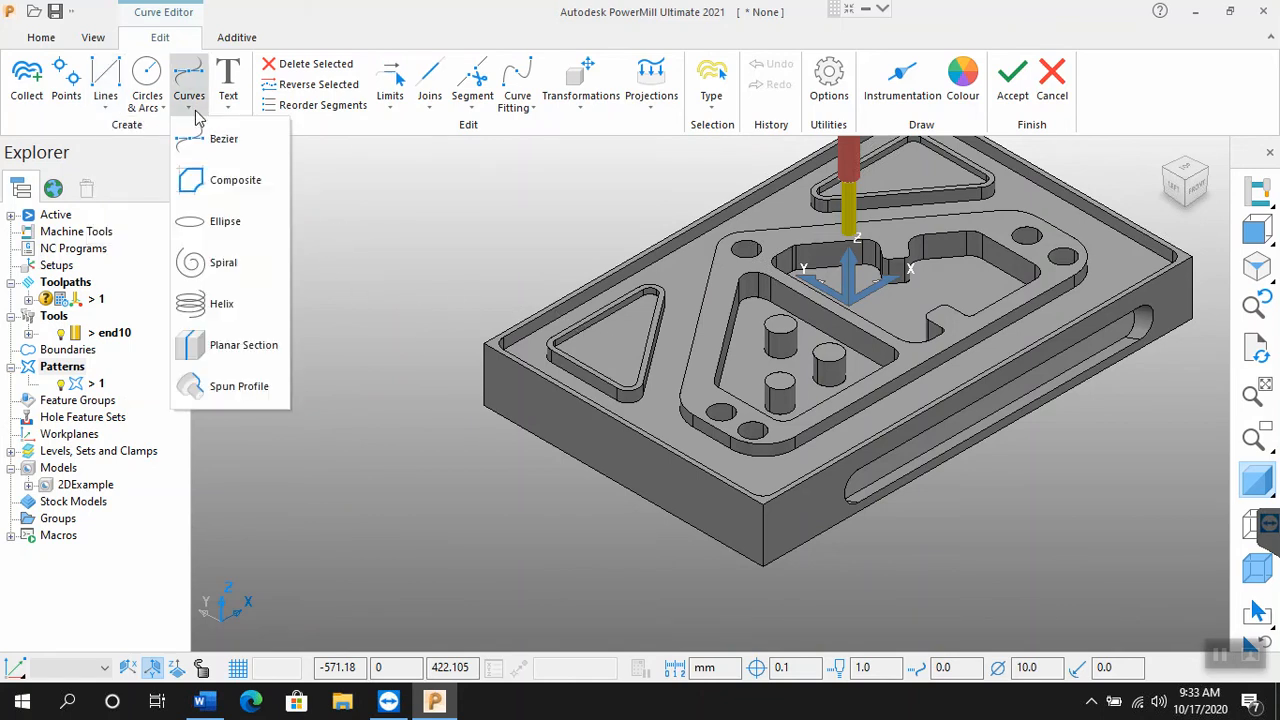
pyautogui.click(234, 186)
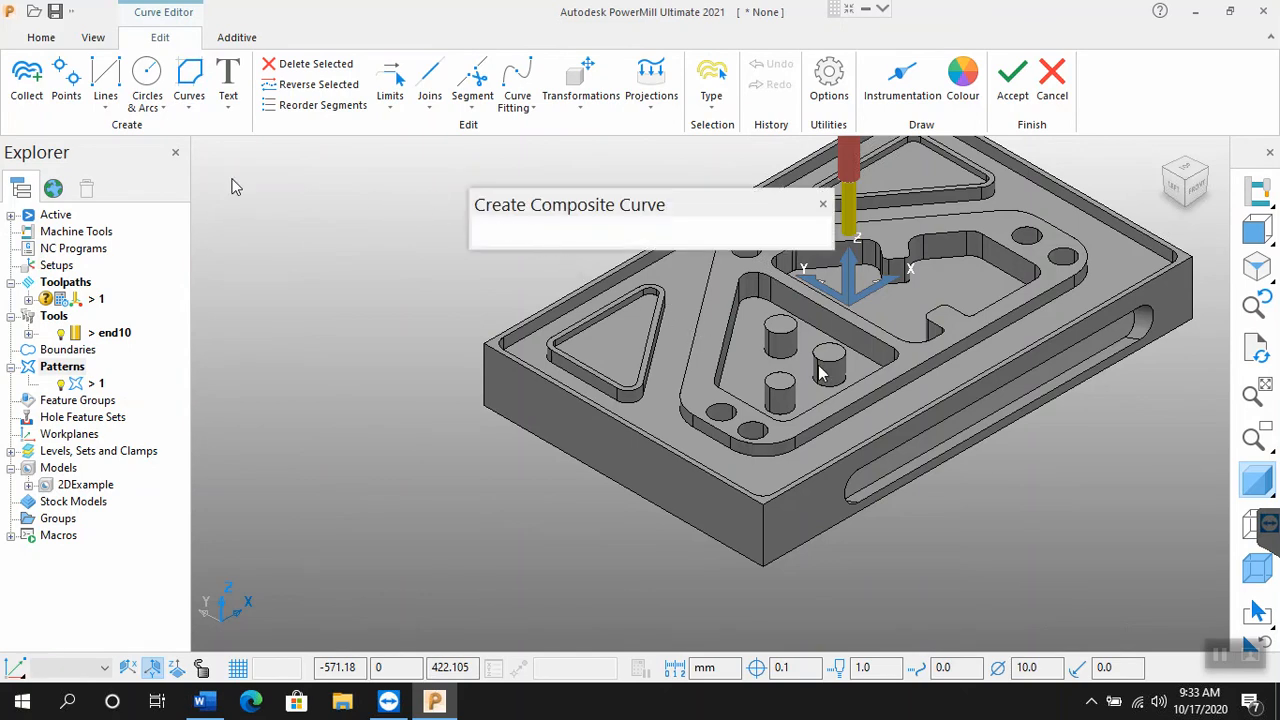
pyautogui.click(884, 390)
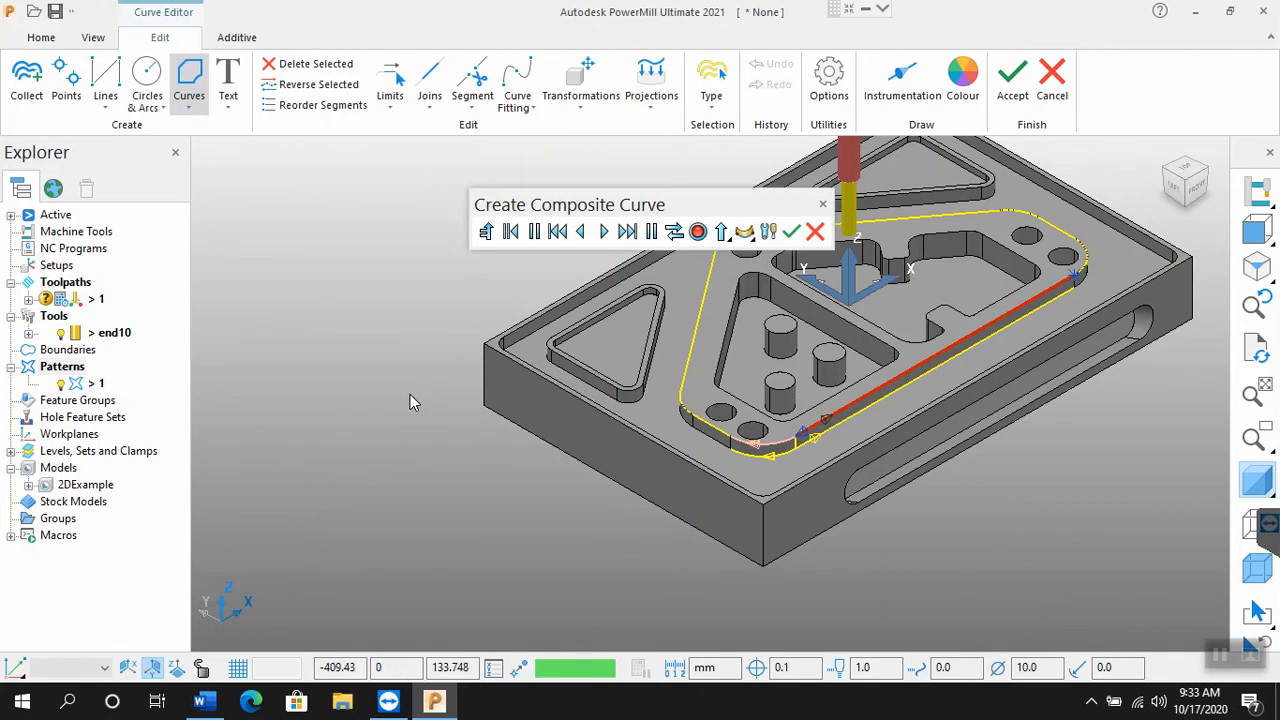
# Step: Extend the composite curve around the front-left corner and along the straight left edge of the raised area's outline
pyautogui.click(604, 233)
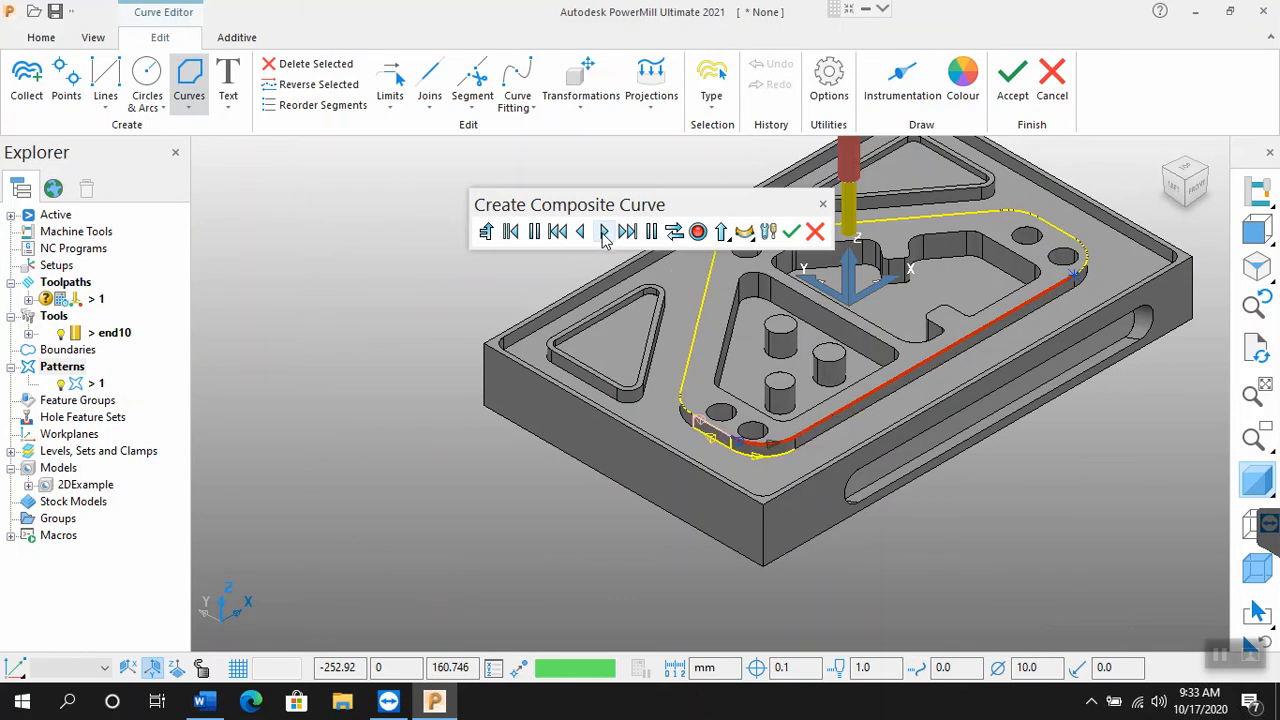
pyautogui.click(604, 233)
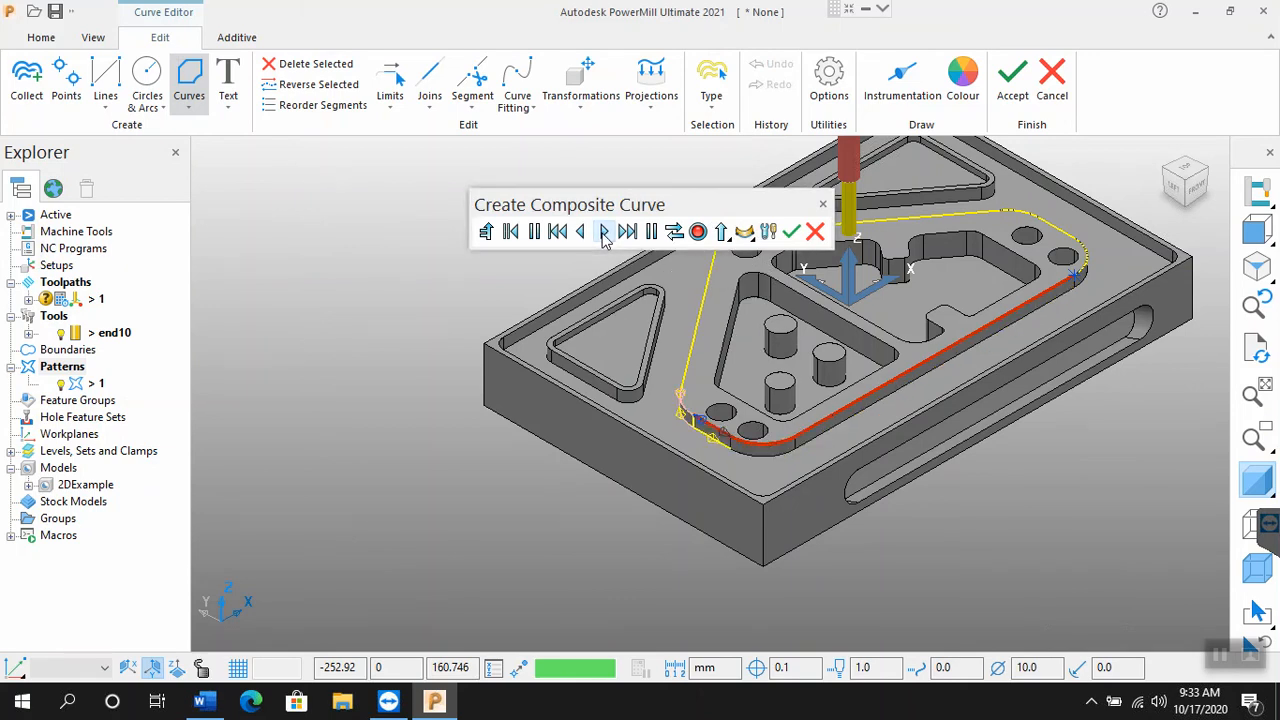
pyautogui.click(603, 233)
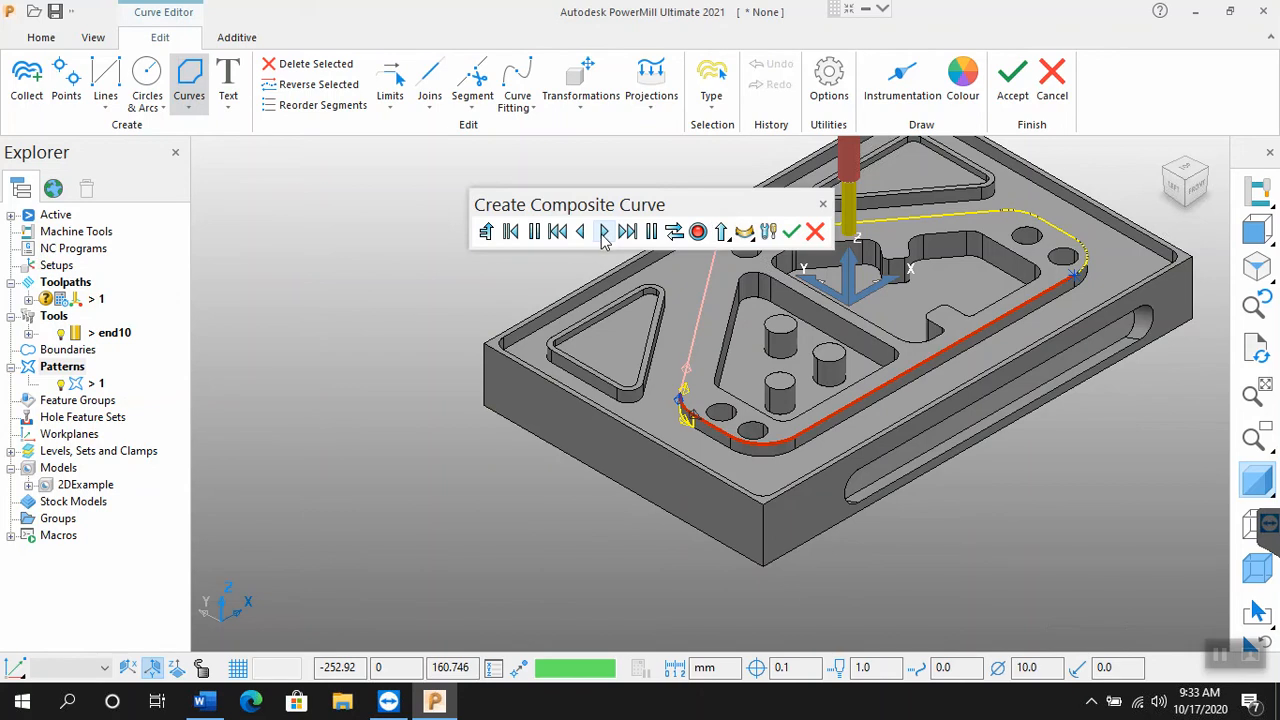
pyautogui.click(688, 370)
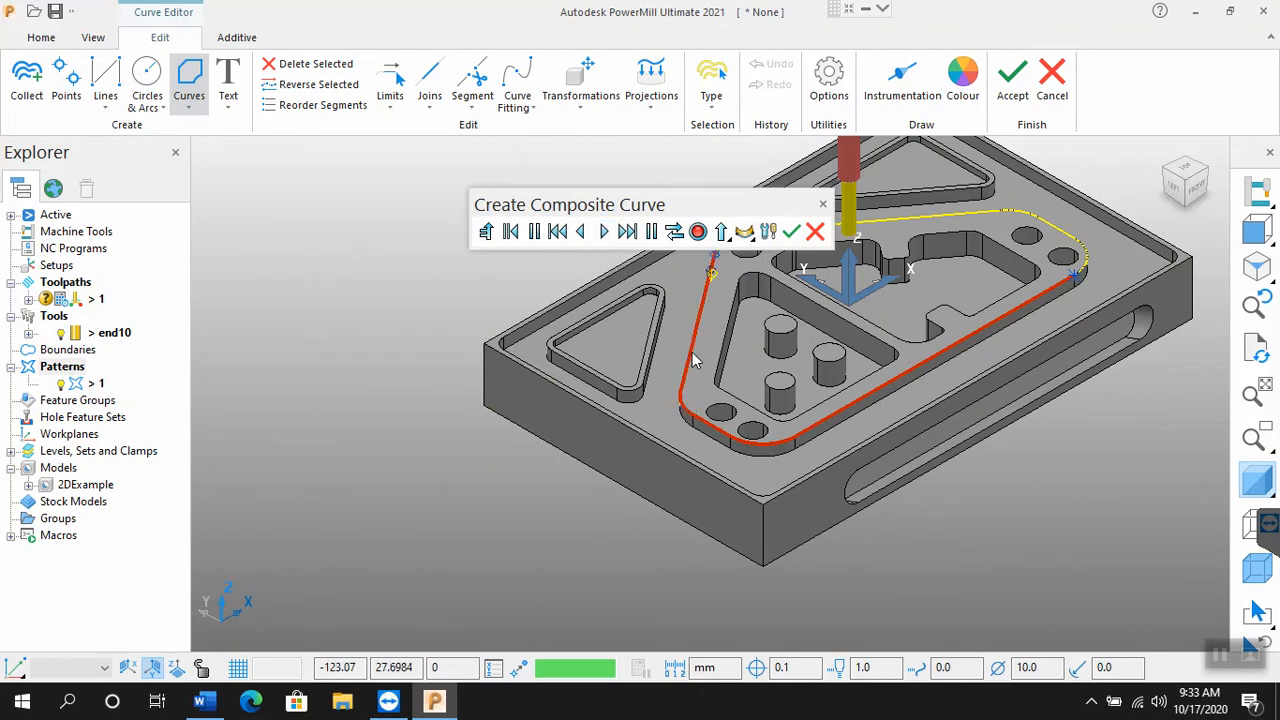
# Step: Extend the composite curve around the back-left corner and along the long back edge of the raised area's outline, with the dialog clear of the part
pyautogui.moveTo(707, 210); pyautogui.dragTo(481, 177)
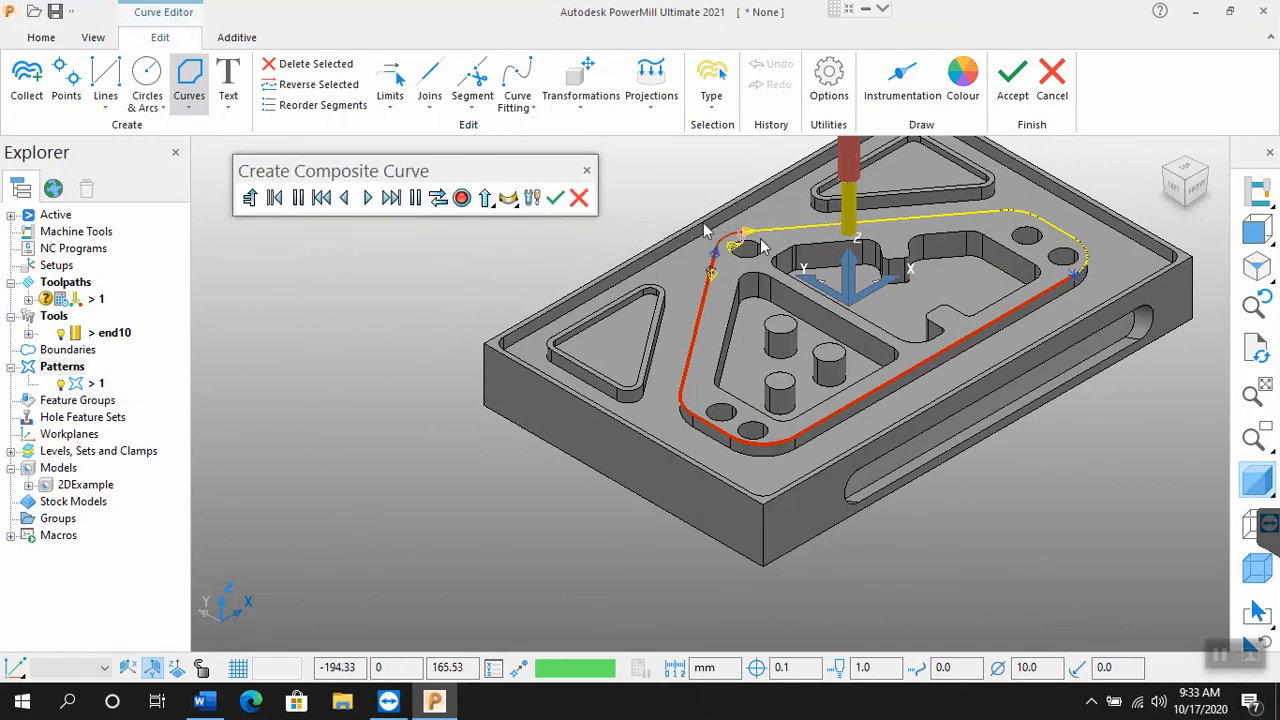
pyautogui.scroll(5, 772, 246)
pyautogui.scroll(4, 772, 246)
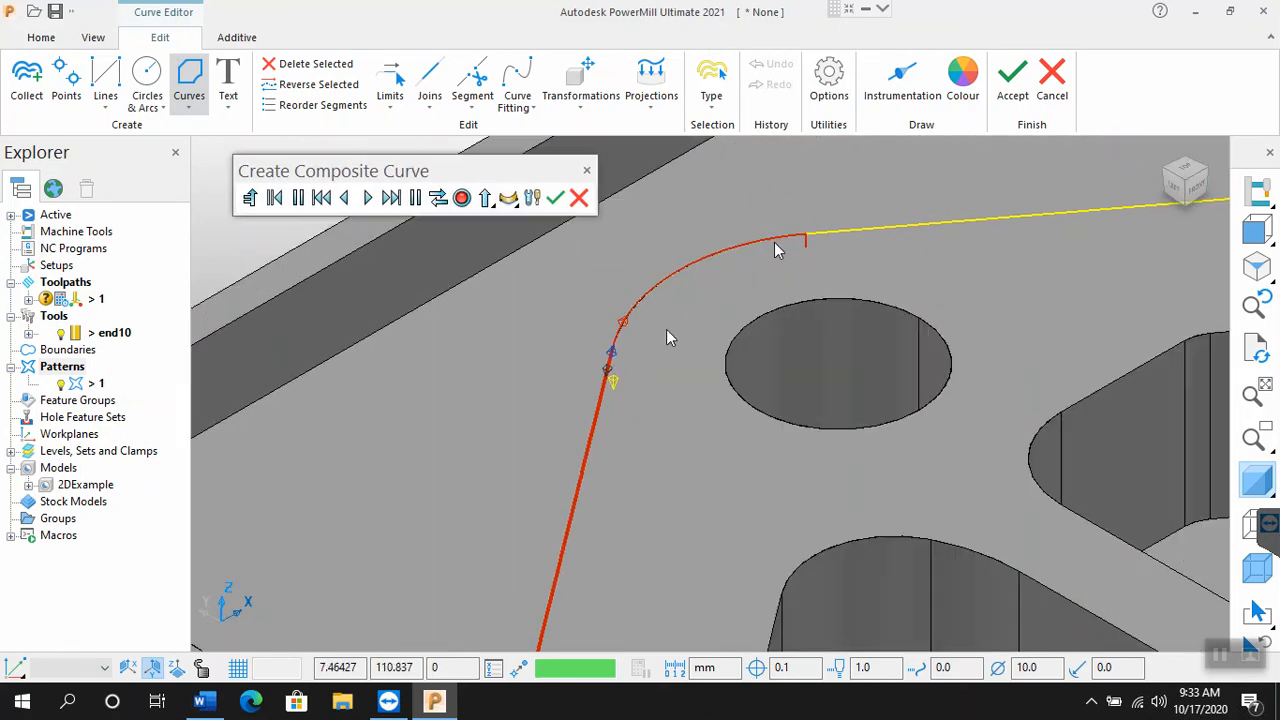
pyautogui.click(624, 330)
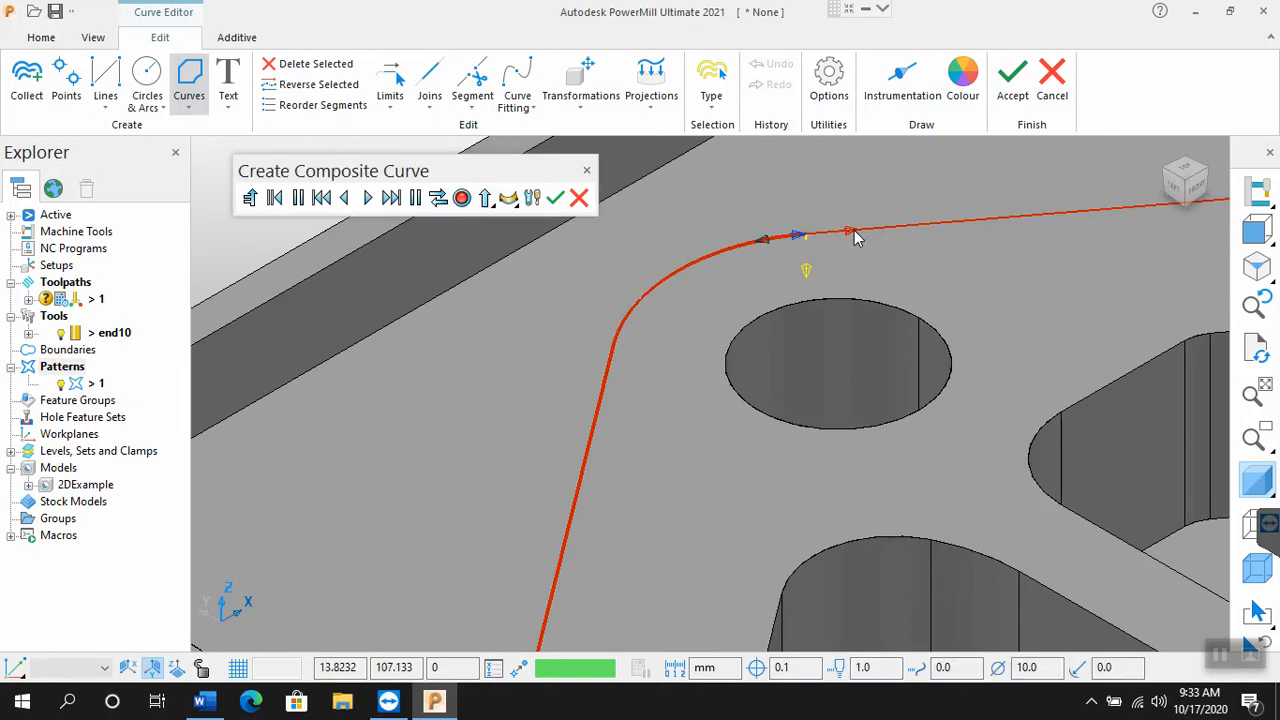
pyautogui.scroll(-8, 630, 272)
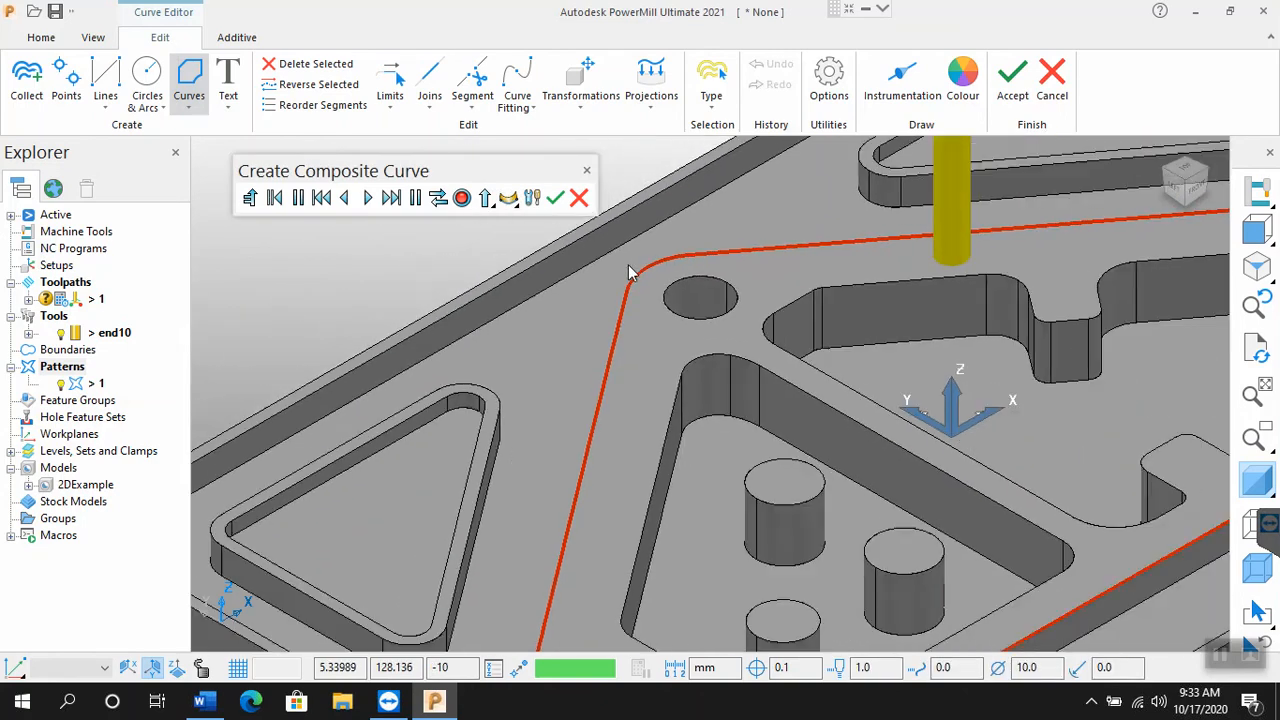
pyautogui.scroll(-2, 630, 272)
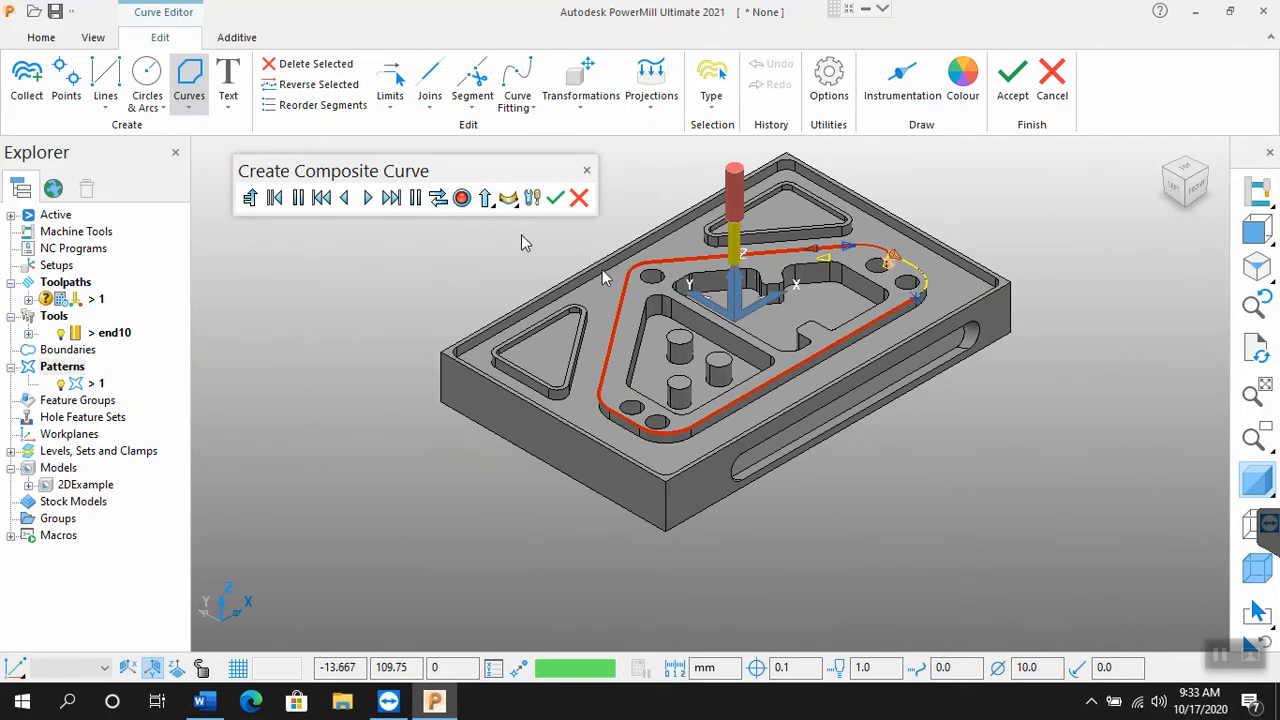
# Step: Continue the composite curve along the short right edge and around the right-hand corner, closing the loop at the front edge's starting point
pyautogui.click(367, 202)
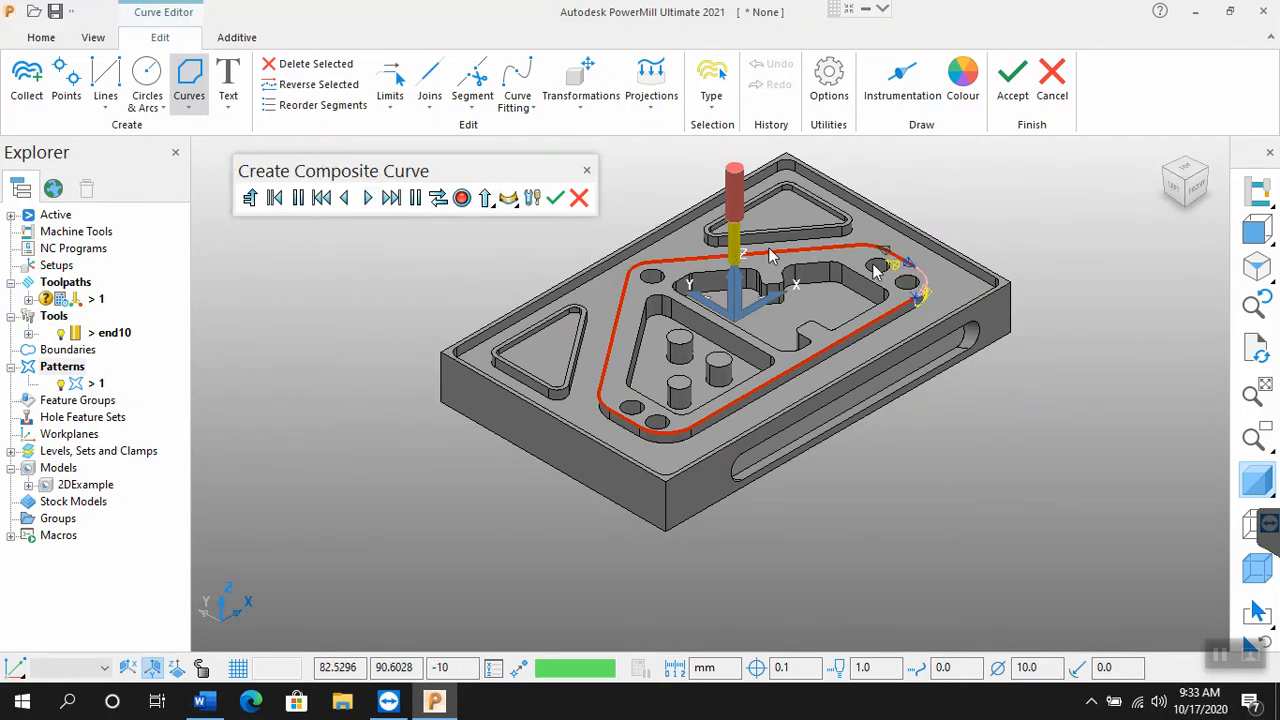
pyautogui.scroll(4, 920, 287)
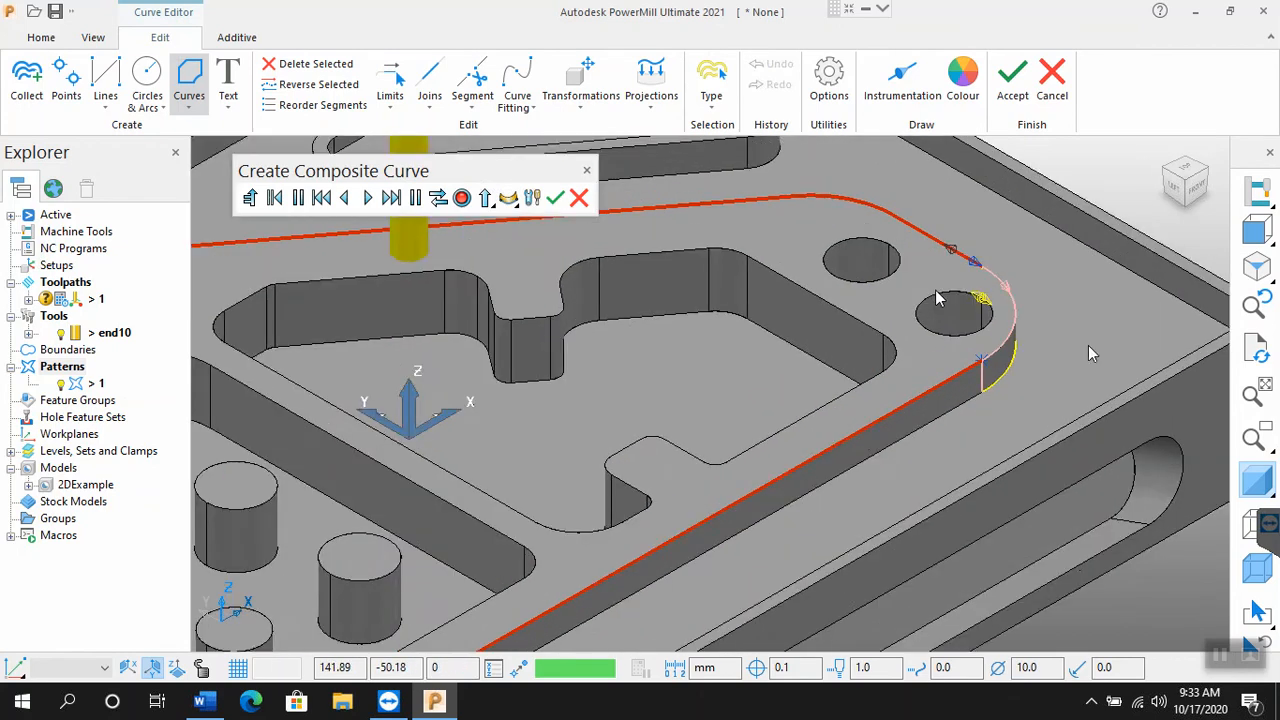
pyautogui.scroll(2, 1040, 301)
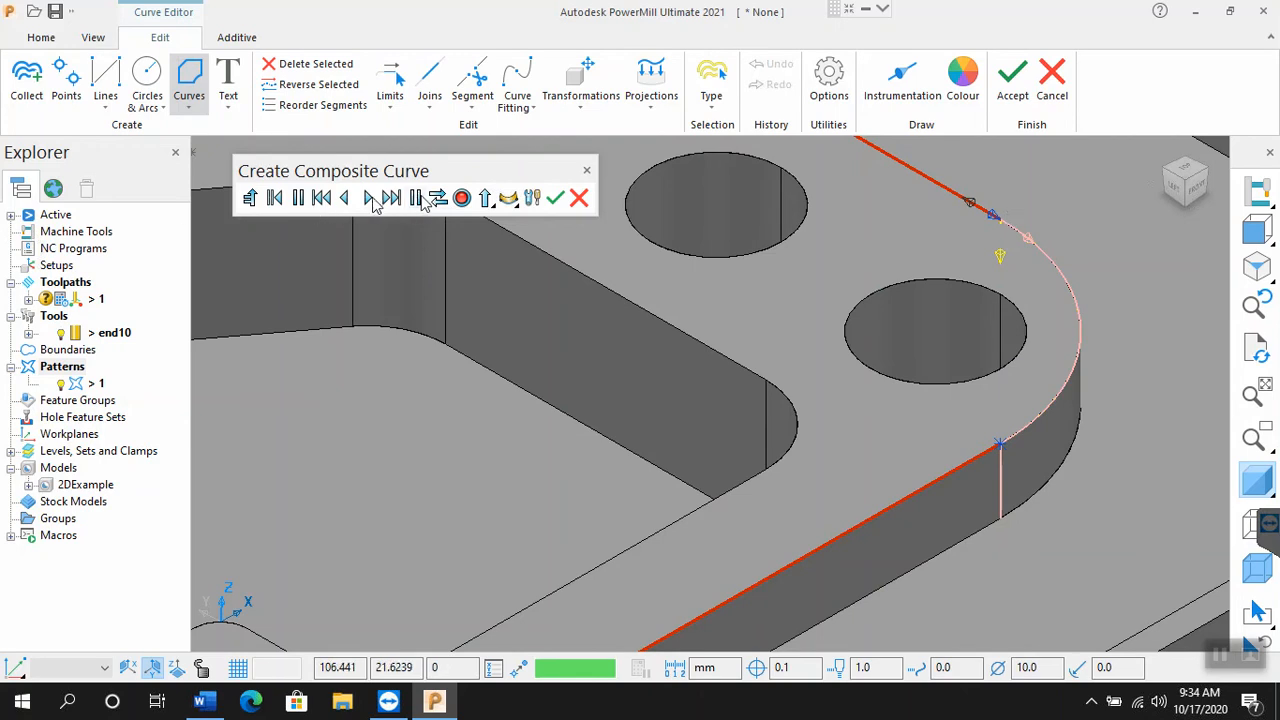
pyautogui.click(627, 344)
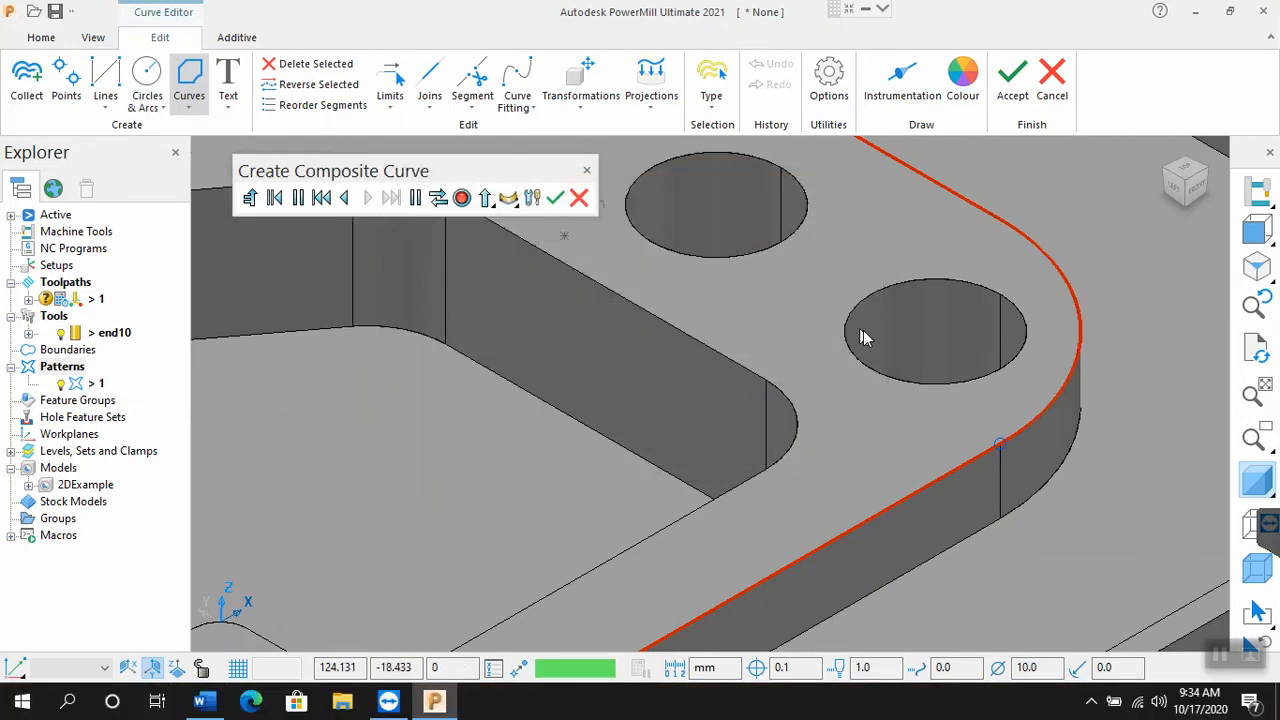
pyautogui.scroll(-5, 863, 337)
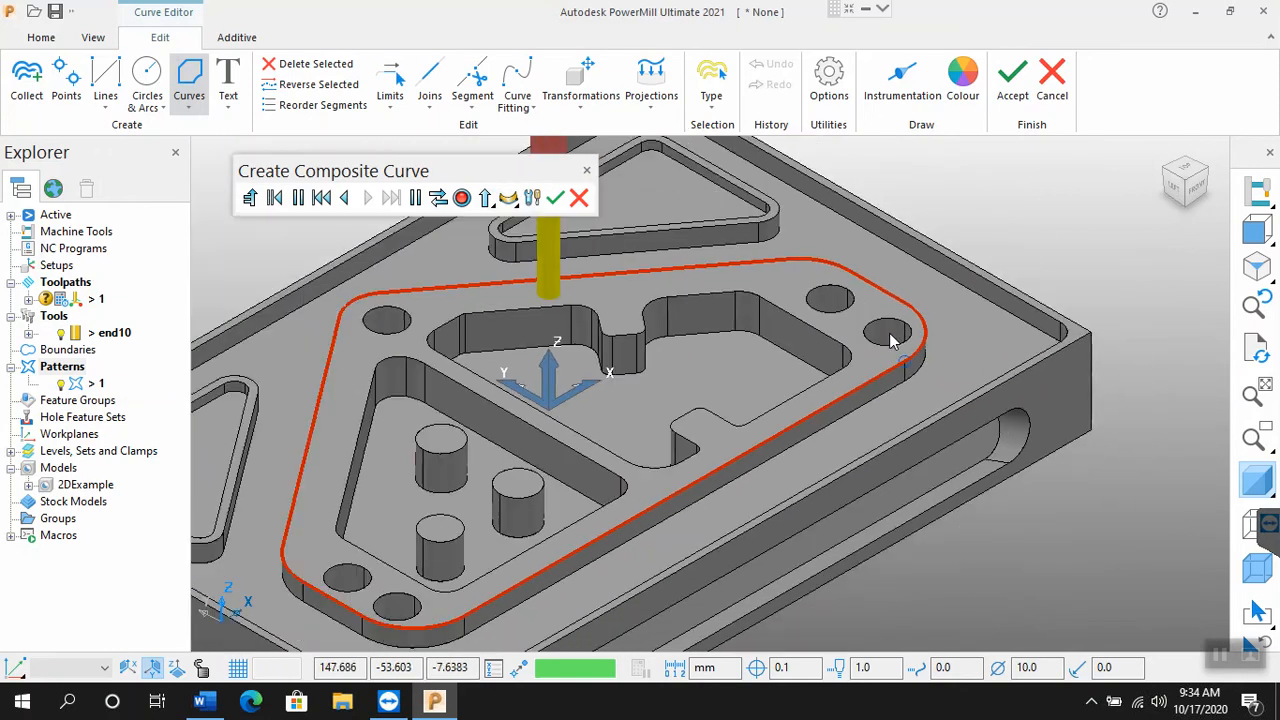
pyautogui.scroll(-2, 891, 340)
pyautogui.scroll(-2, 893, 340)
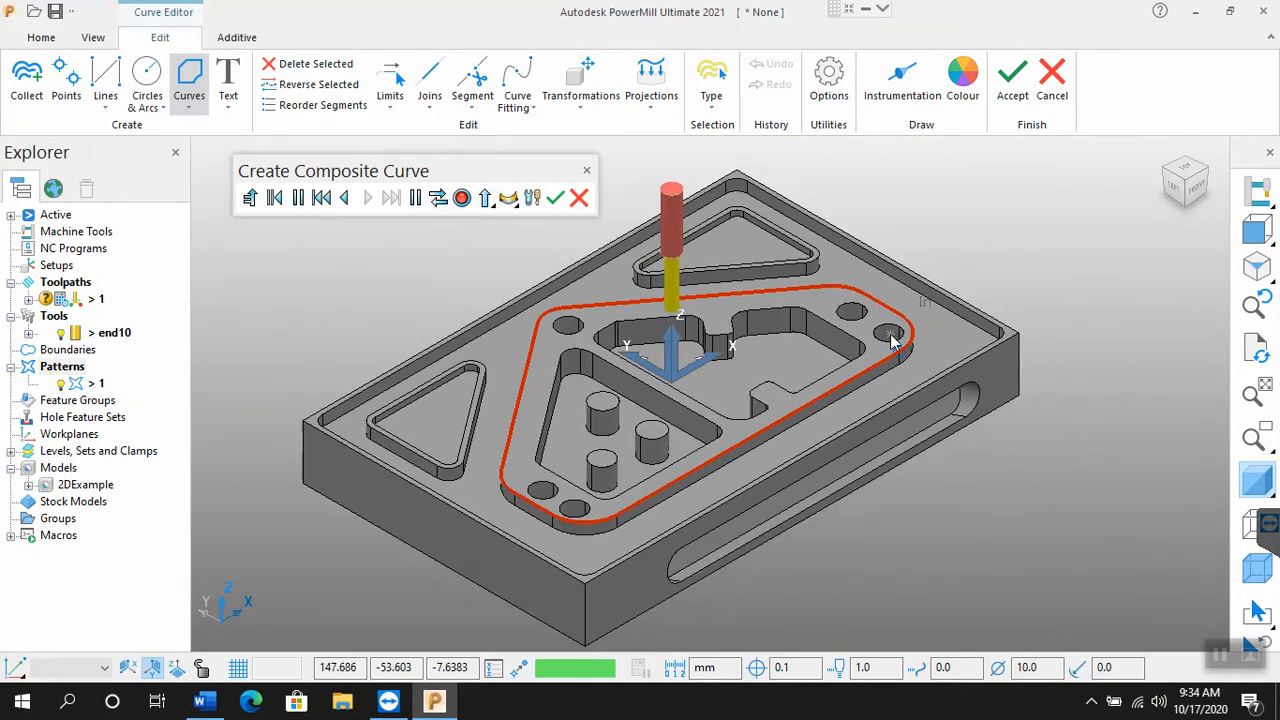
pyautogui.scroll(1, 618, 455)
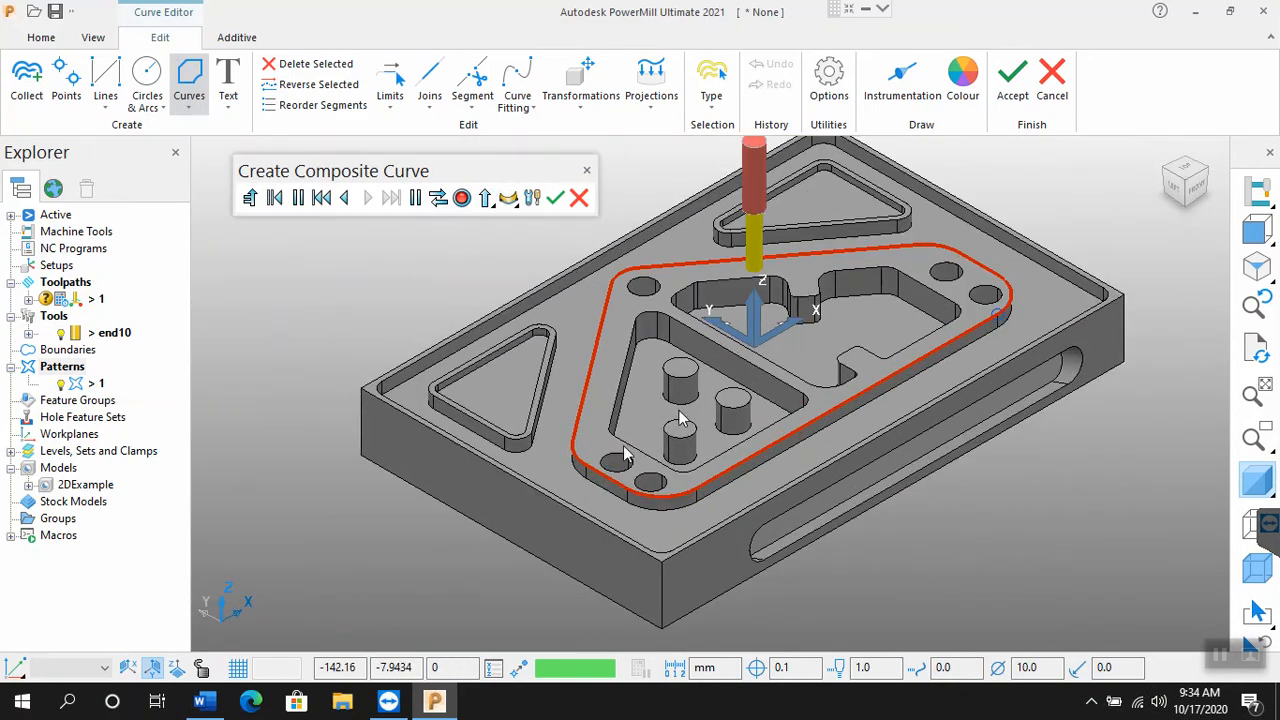
pyautogui.scroll(1, 681, 407)
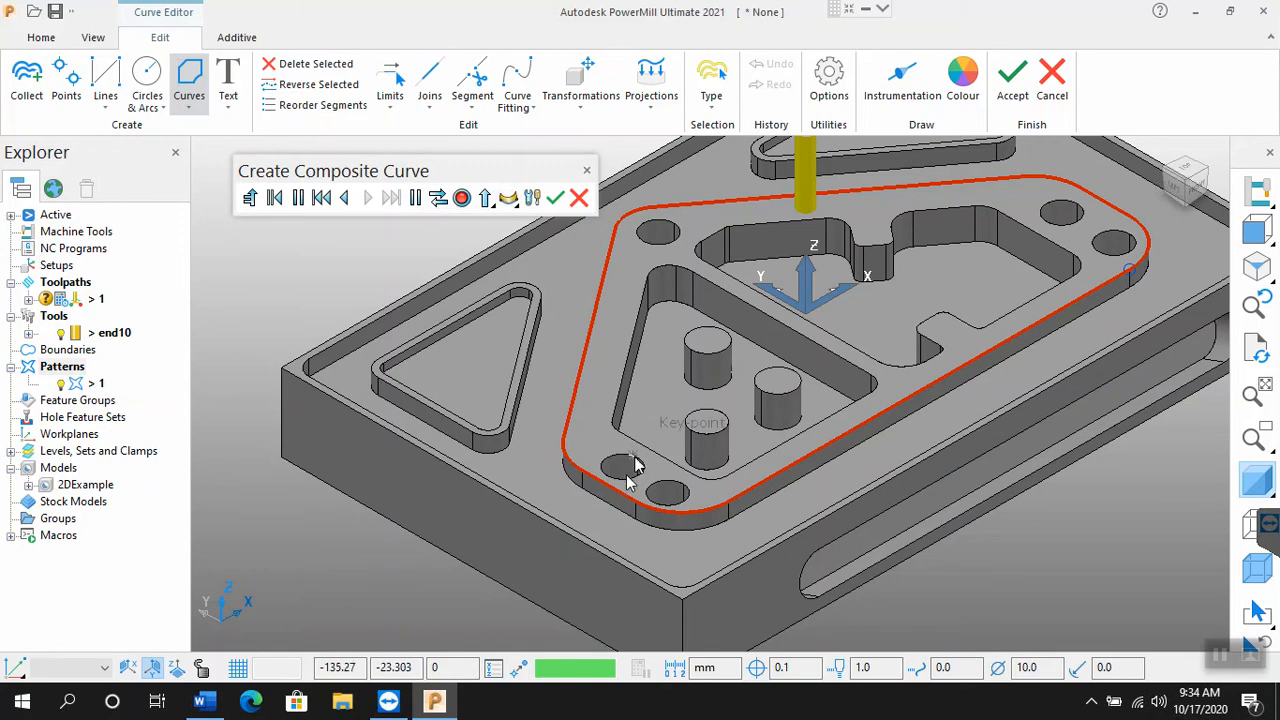
pyautogui.scroll(-2, 612, 490)
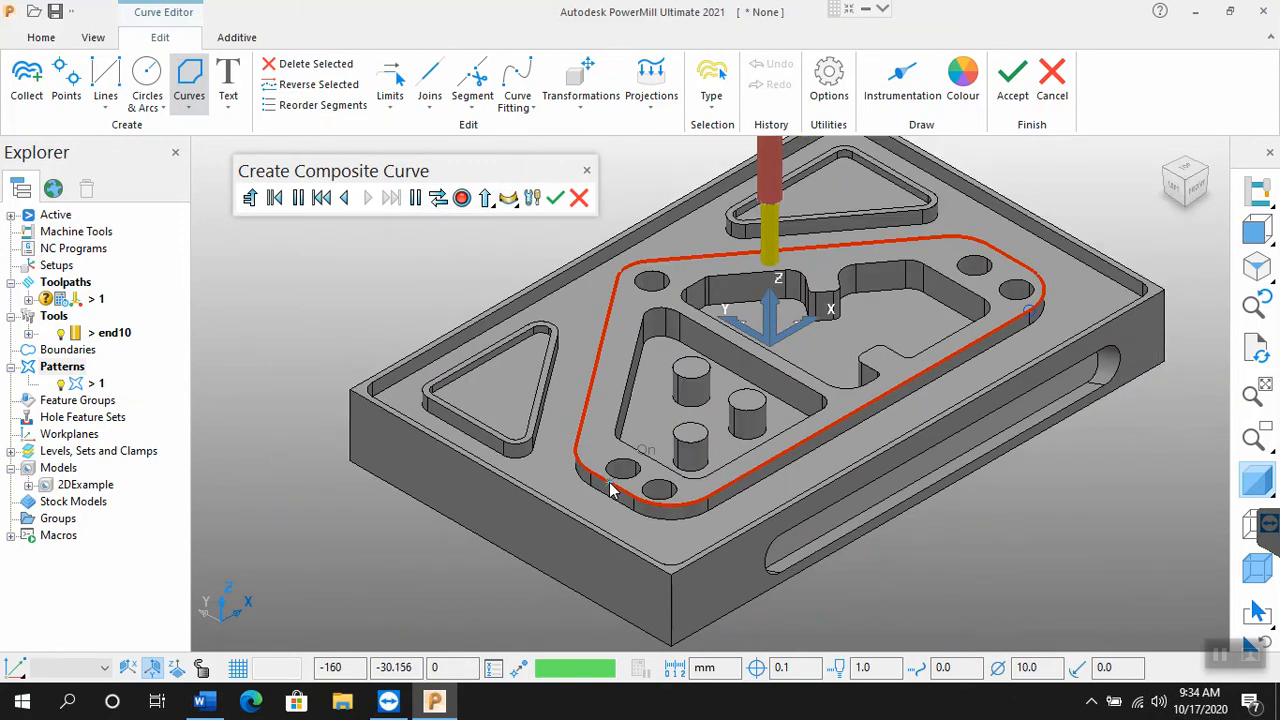
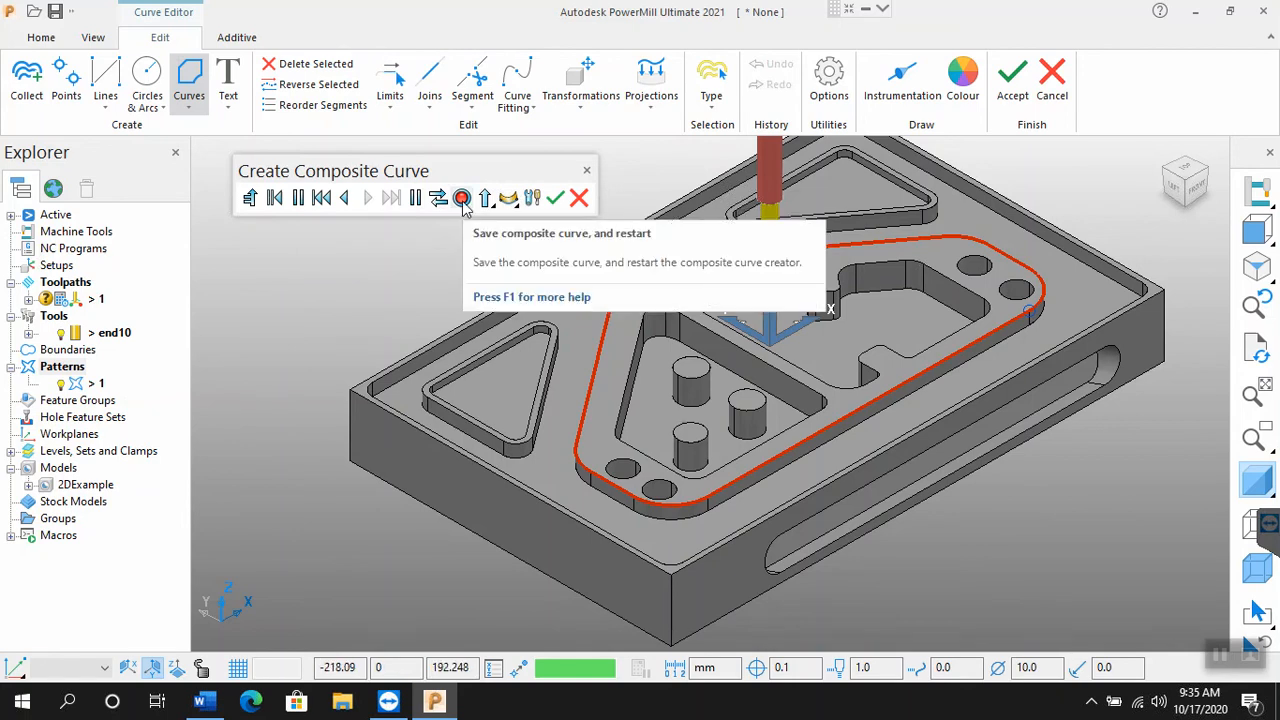
# Step: Save the closed composite curve and accept the pattern edits to return to the Curve Profile settings
pyautogui.click(462, 198)
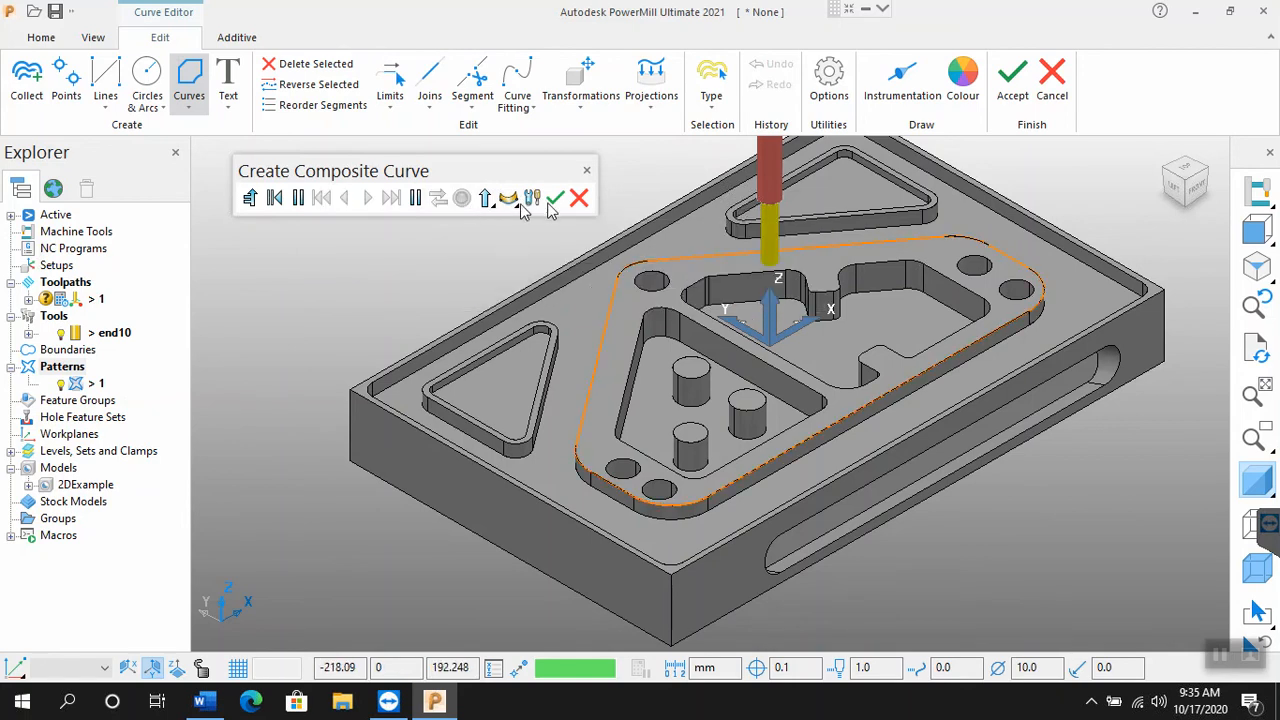
pyautogui.click(555, 199)
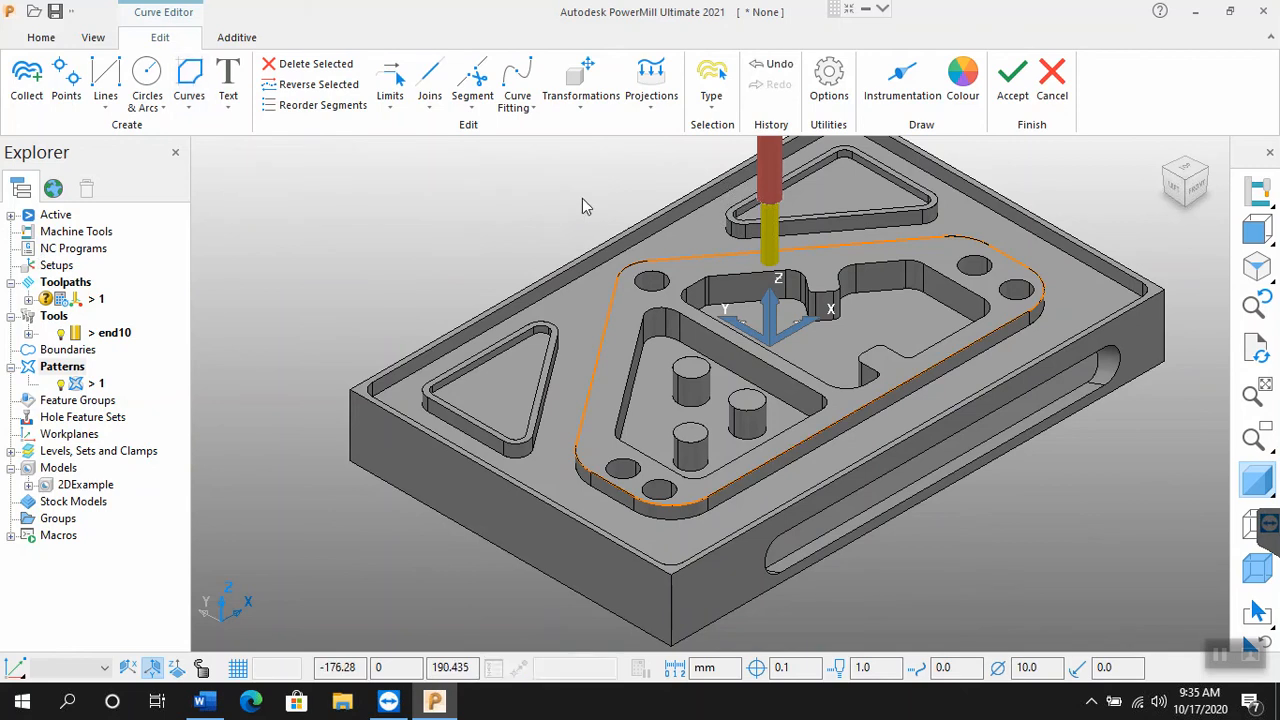
pyautogui.click(1013, 100)
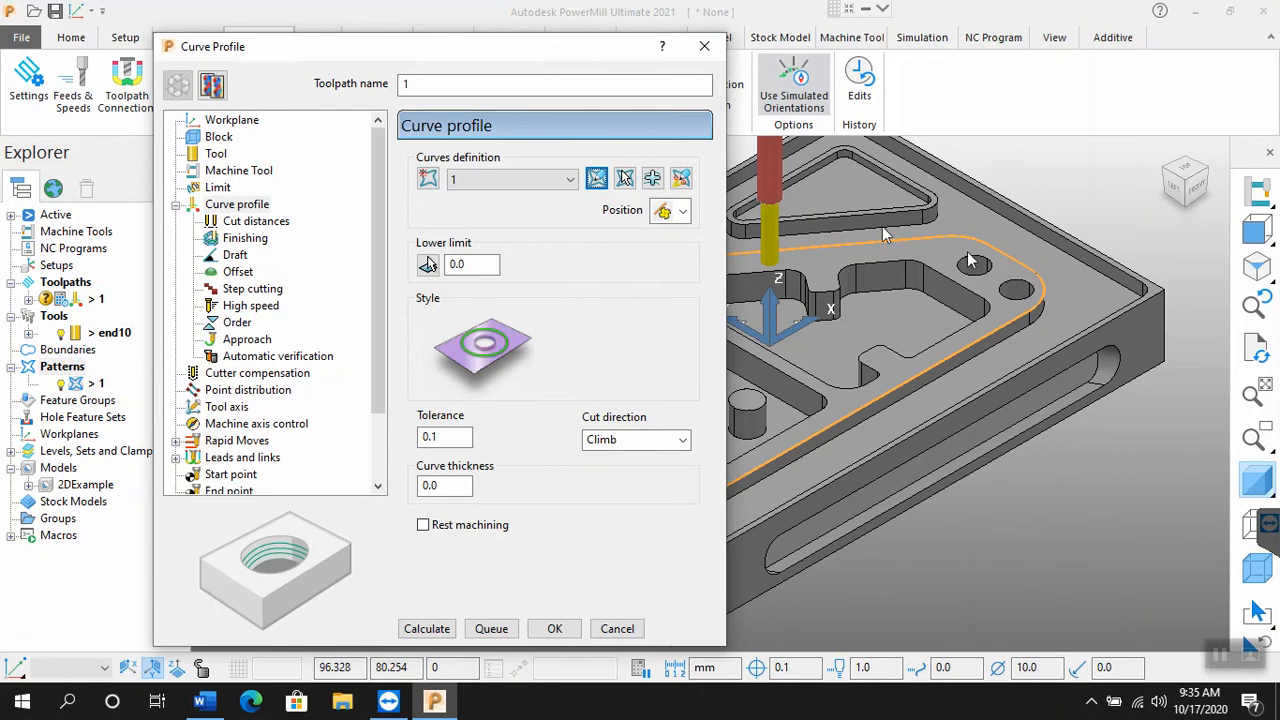
# Step: Move the Curve Profile dialog clear of the part and start interactively modifying the curve's machinable sections
pyautogui.scroll(-2, 1042, 417)
pyautogui.scroll(1, 1042, 417)
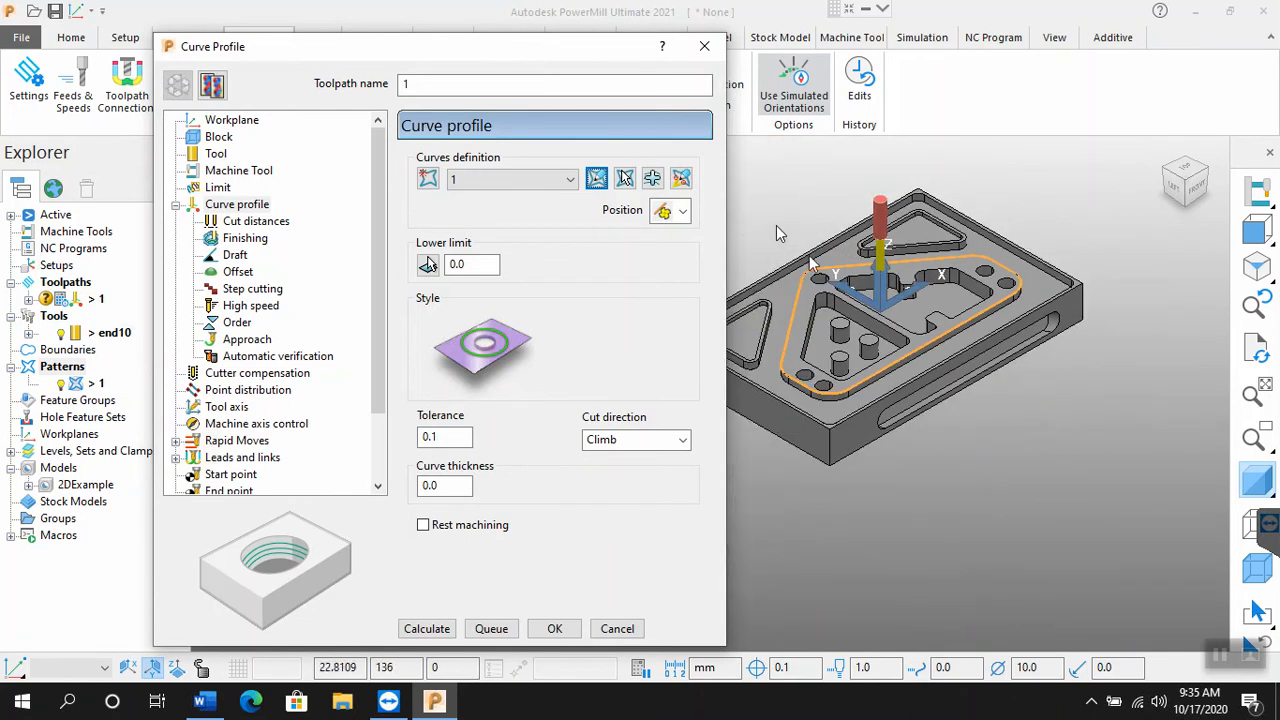
pyautogui.scroll(1, 776, 225)
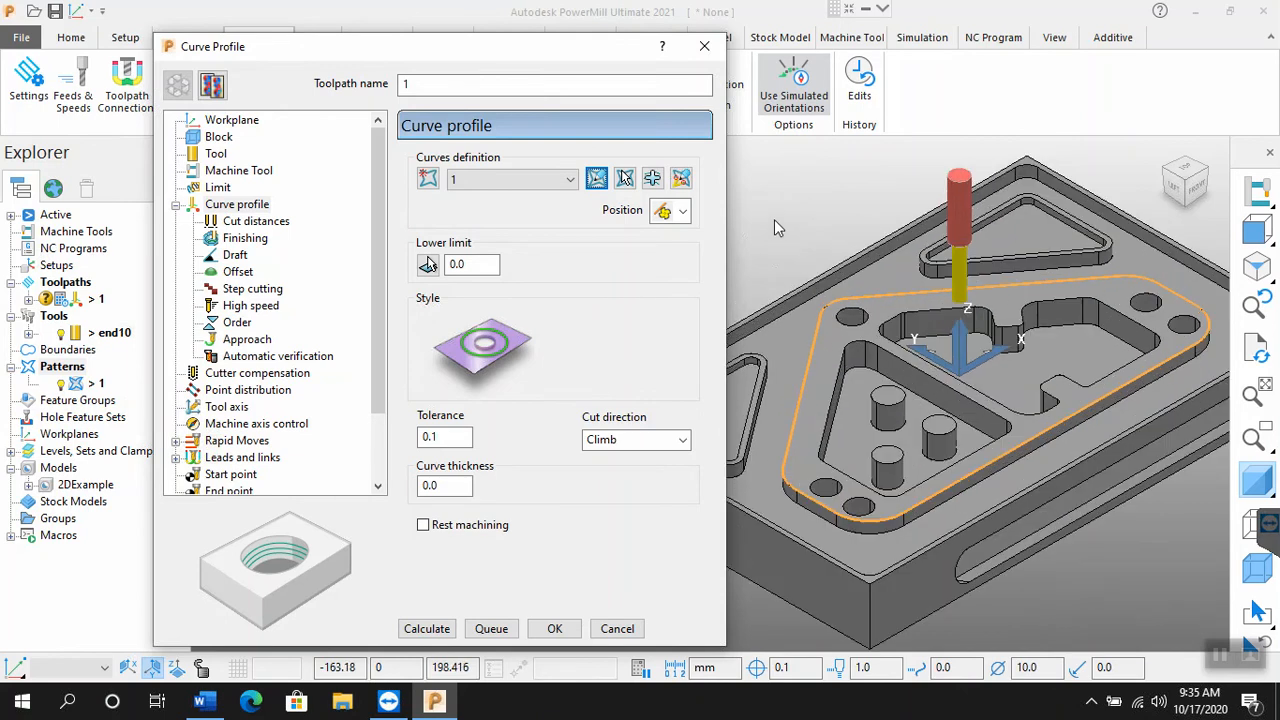
pyautogui.moveTo(414, 51); pyautogui.dragTo(255, 40)
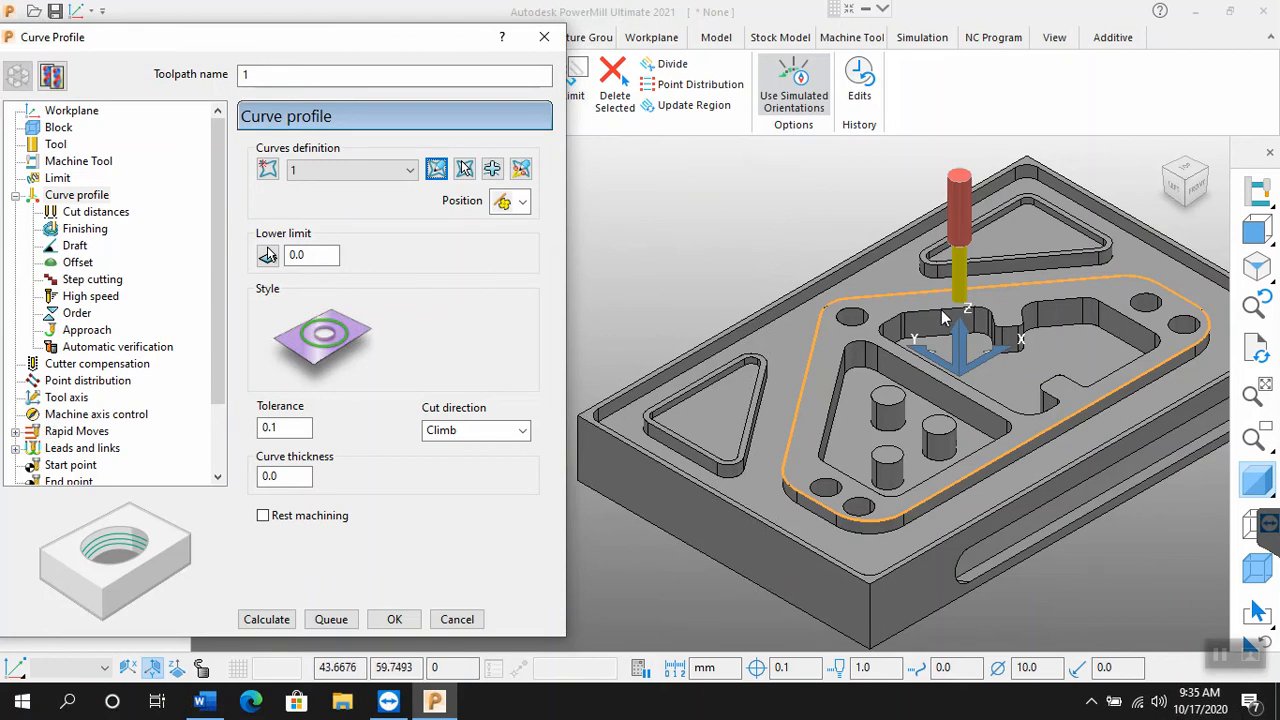
pyautogui.click(529, 175)
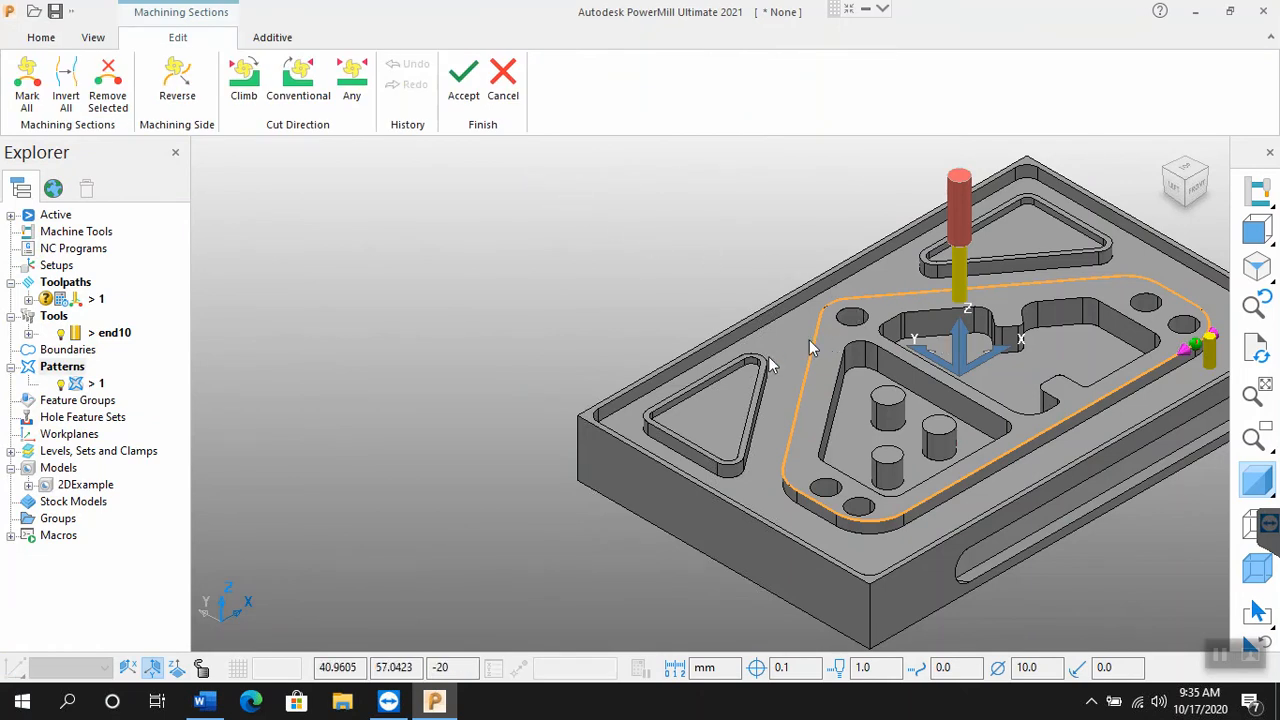
# Step: Try Climb and Conventional as the machining section's cut direction, and set it to Any
pyautogui.scroll(-1, 829, 341)
pyautogui.scroll(-1, 1049, 386)
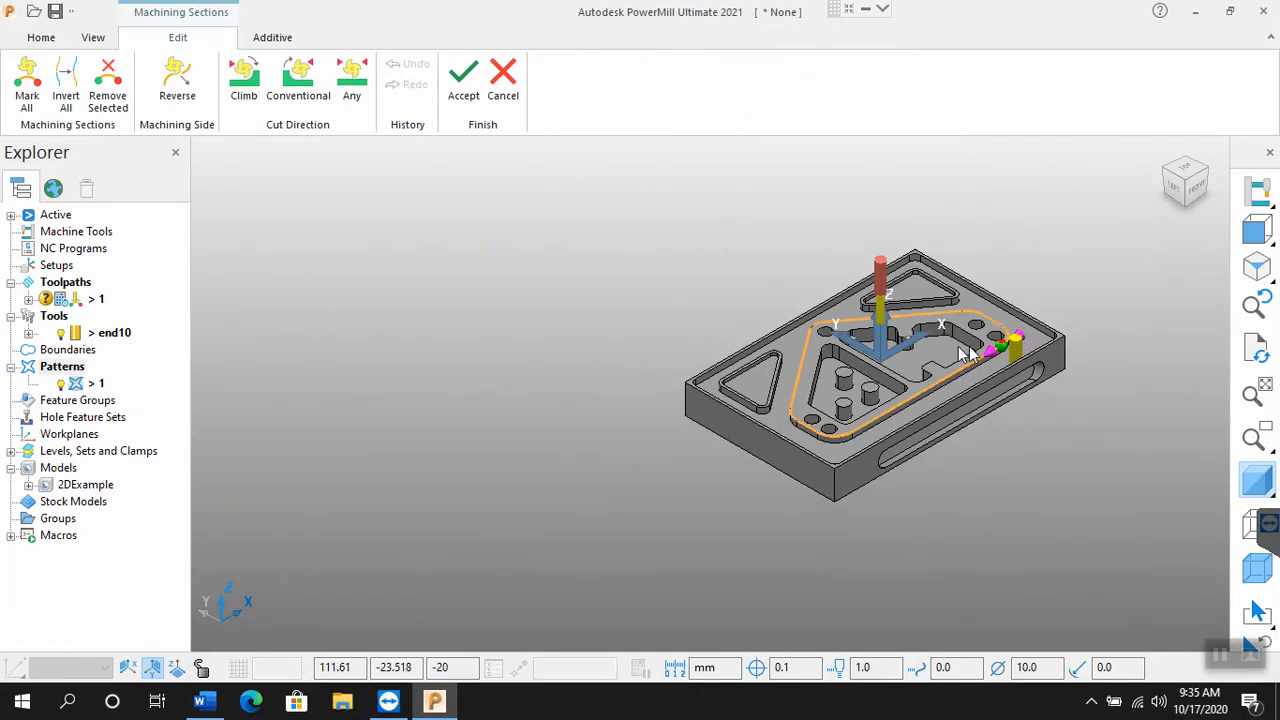
pyautogui.scroll(2, 972, 355)
pyautogui.scroll(2, 970, 353)
pyautogui.scroll(2, 1085, 344)
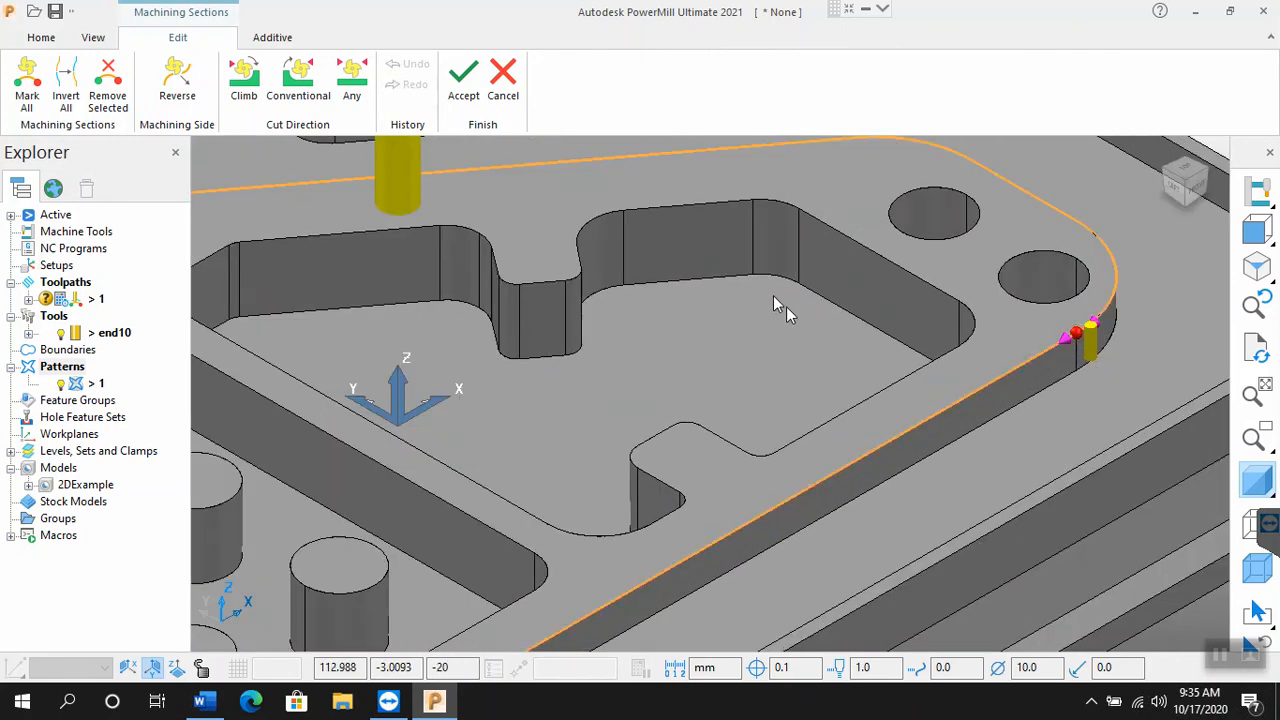
pyautogui.scroll(-1, 773, 296)
pyautogui.scroll(-1, 792, 309)
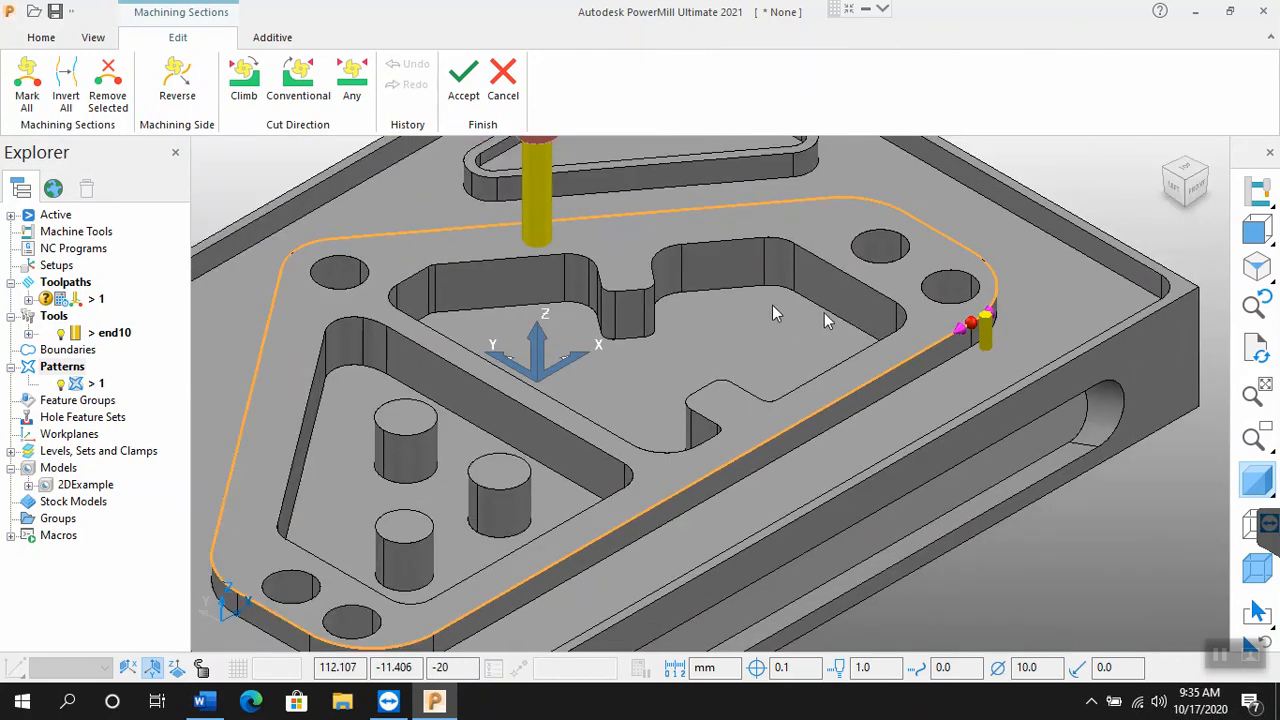
pyautogui.scroll(-1, 815, 310)
pyautogui.click(244, 88)
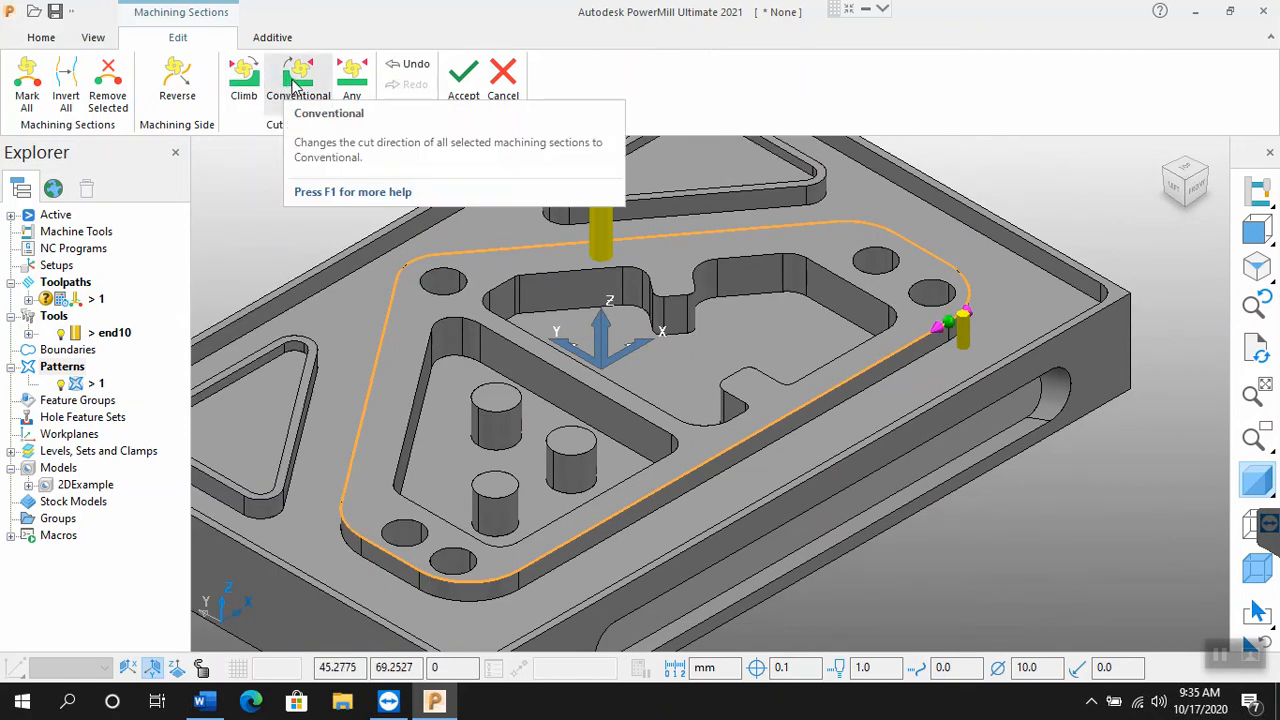
pyautogui.click(290, 84)
pyautogui.click(352, 84)
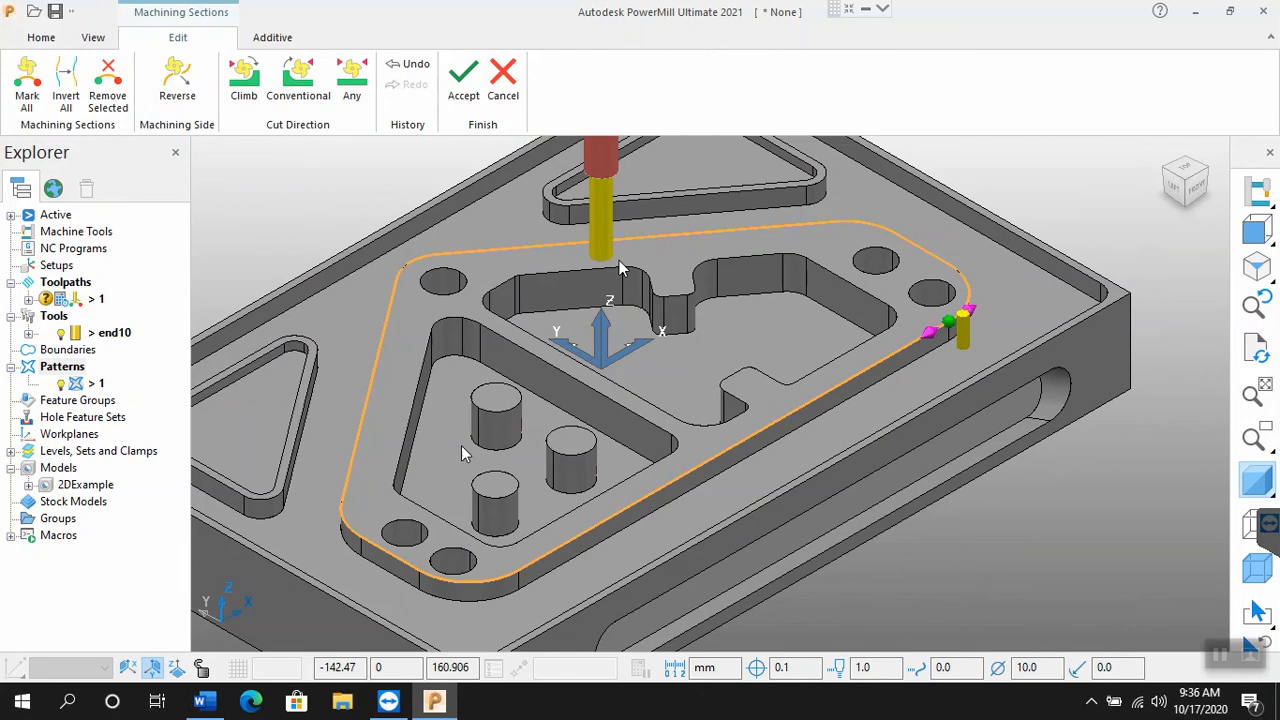
# Step: Flip the machining side to the inside of the outline and back to the outside, and accept the machining sections
pyautogui.click(962, 336)
pyautogui.click(965, 334)
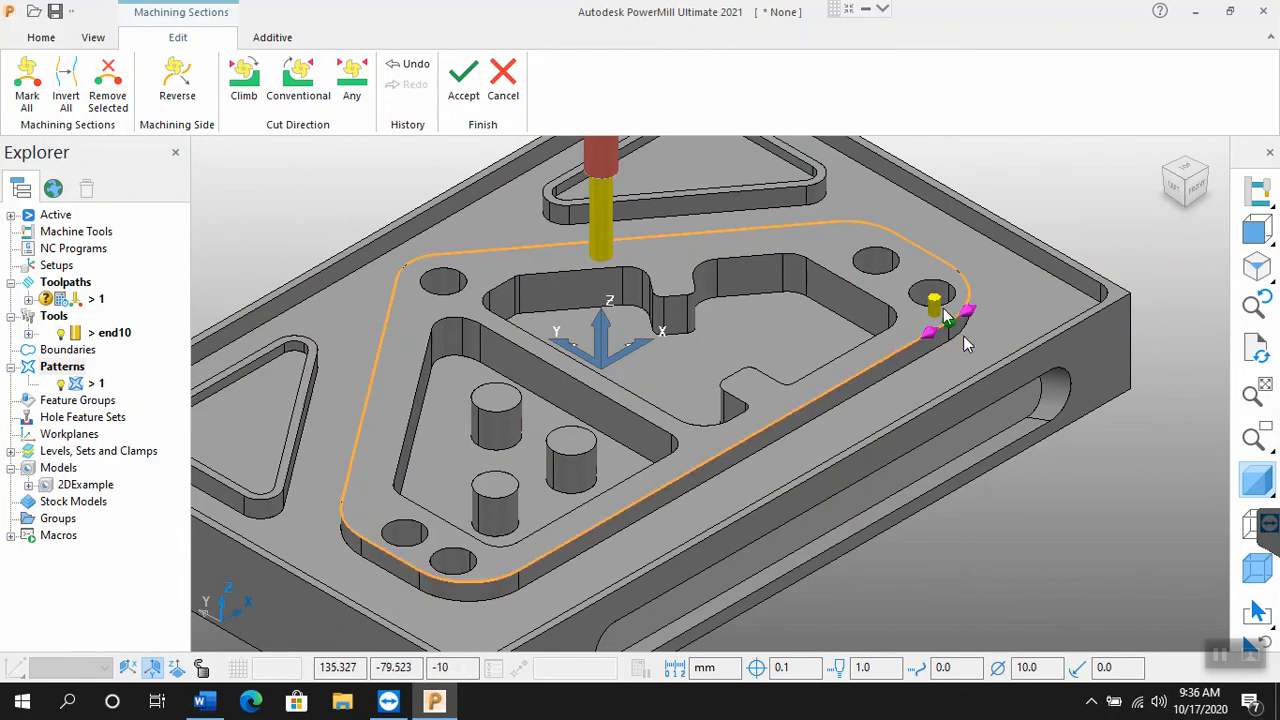
pyautogui.click(933, 307)
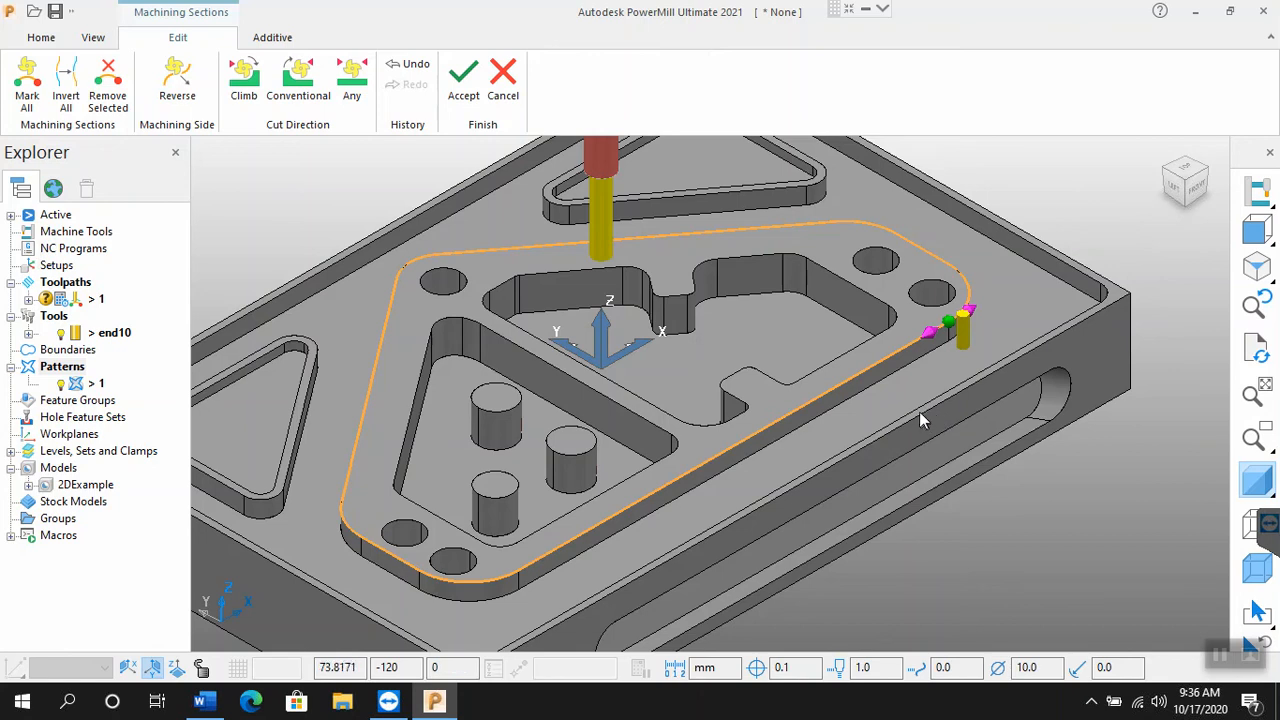
pyautogui.click(461, 103)
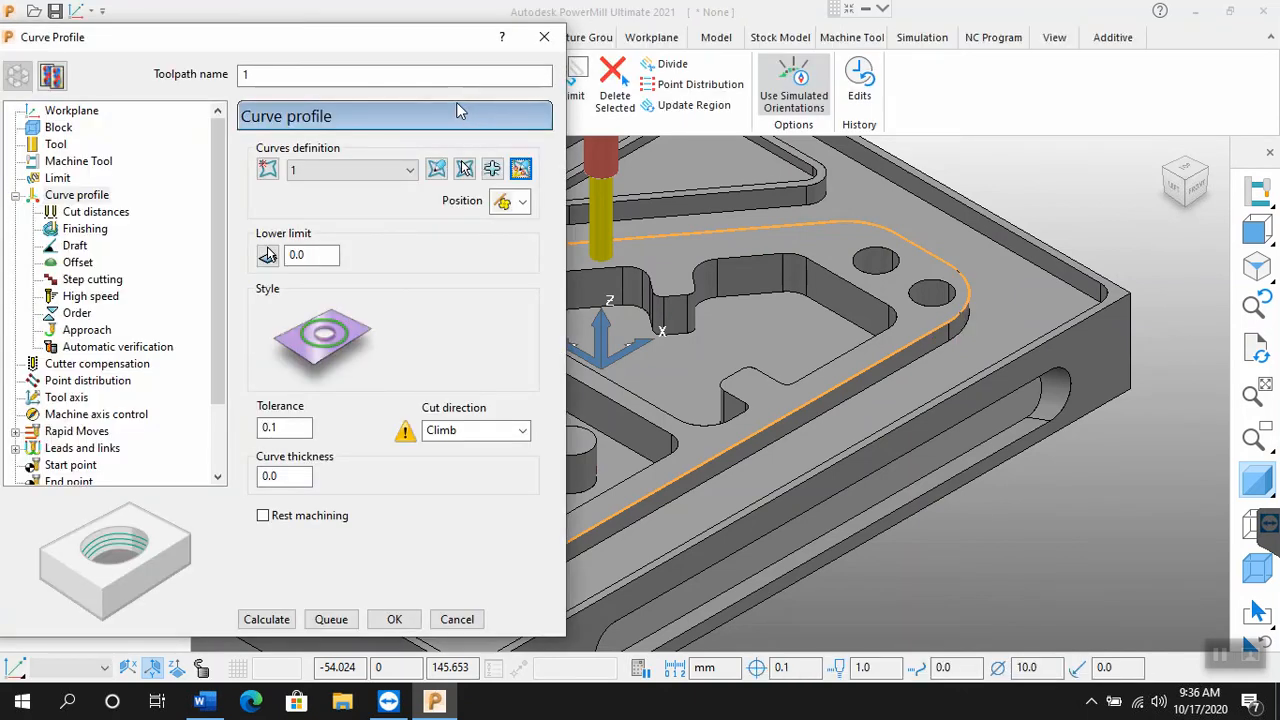
# Step: Review the toolpath's block and tool settings and name the toolpath End10_1
pyautogui.click(56, 129)
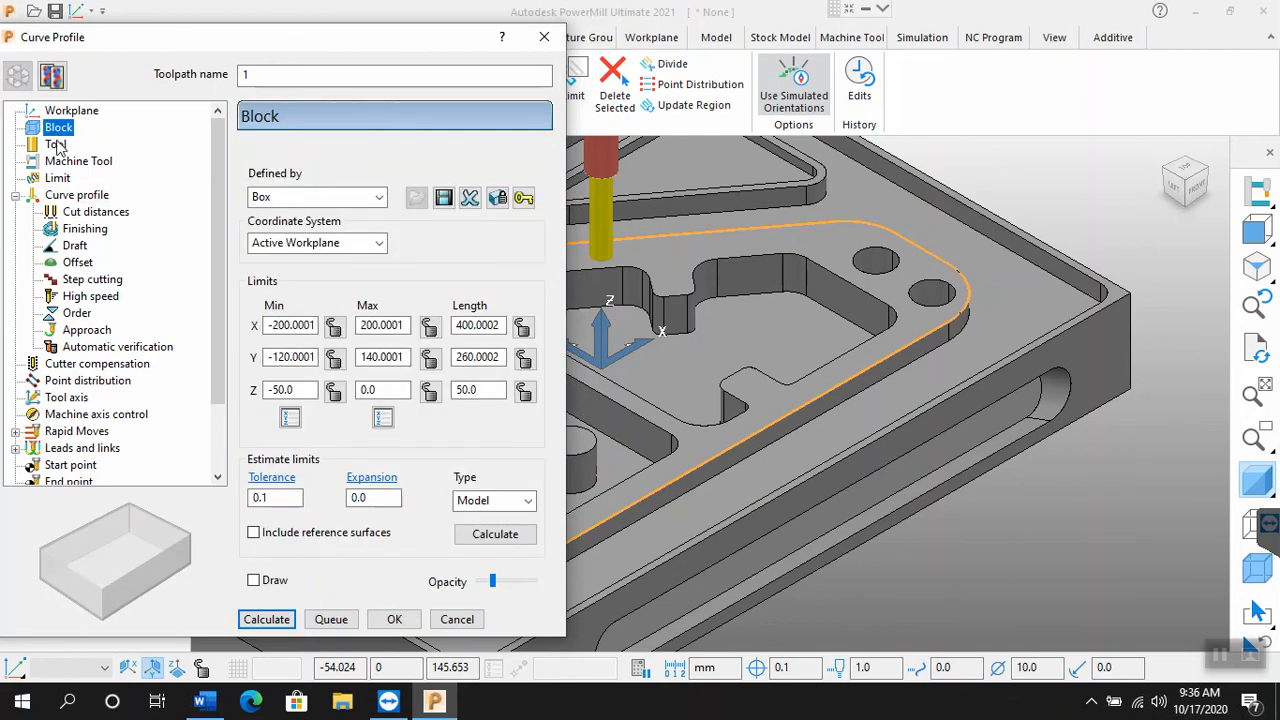
pyautogui.click(58, 146)
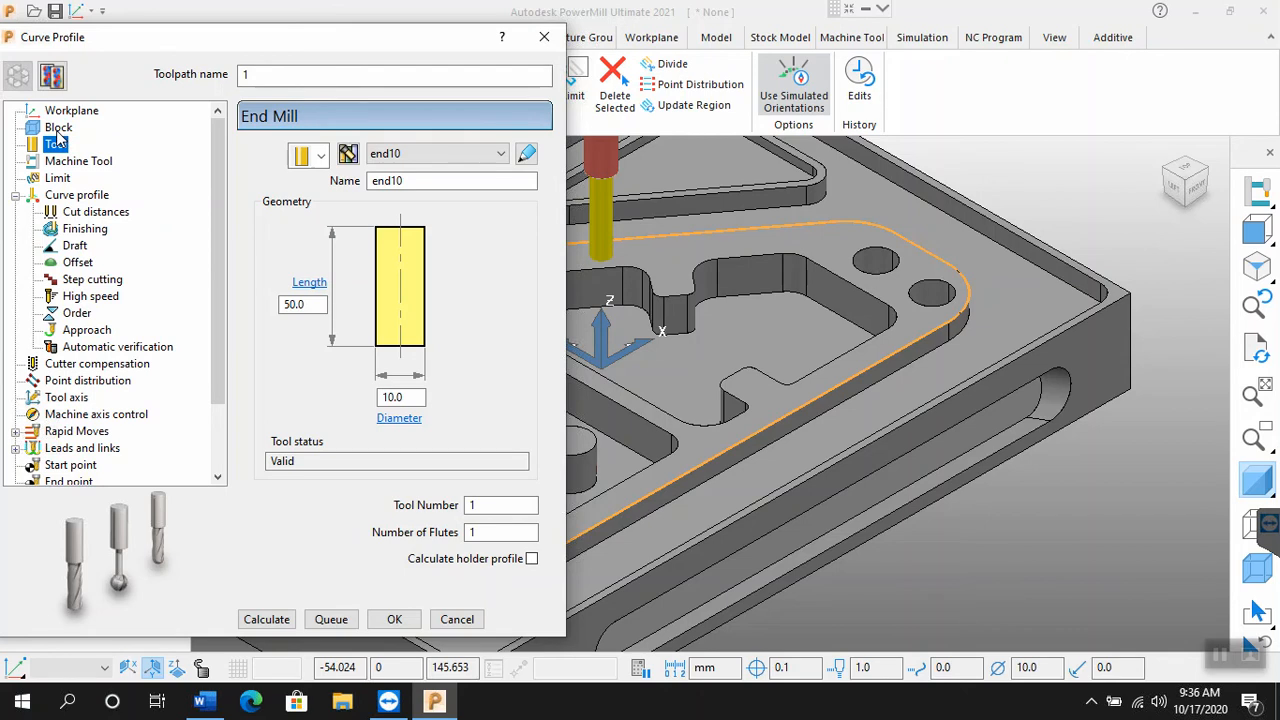
pyautogui.moveTo(262, 76); pyautogui.dragTo(194, 84)
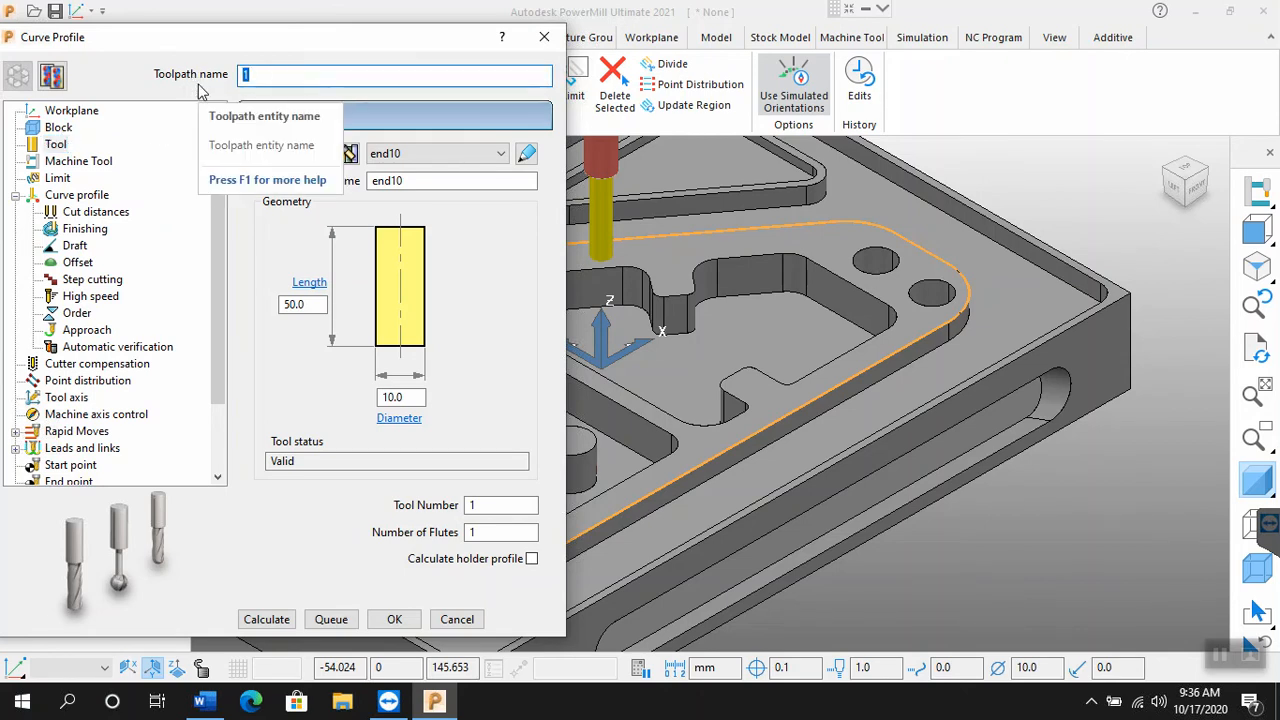
pyautogui.write('end')
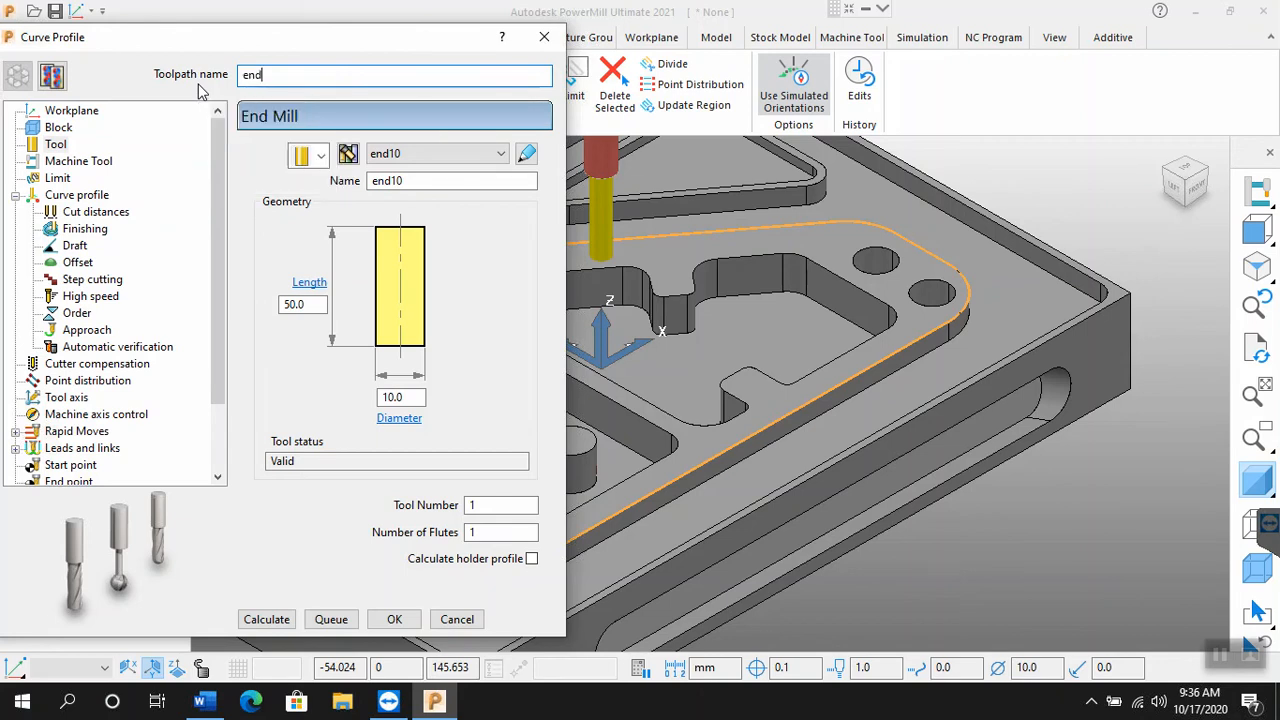
pyautogui.write('10_1')
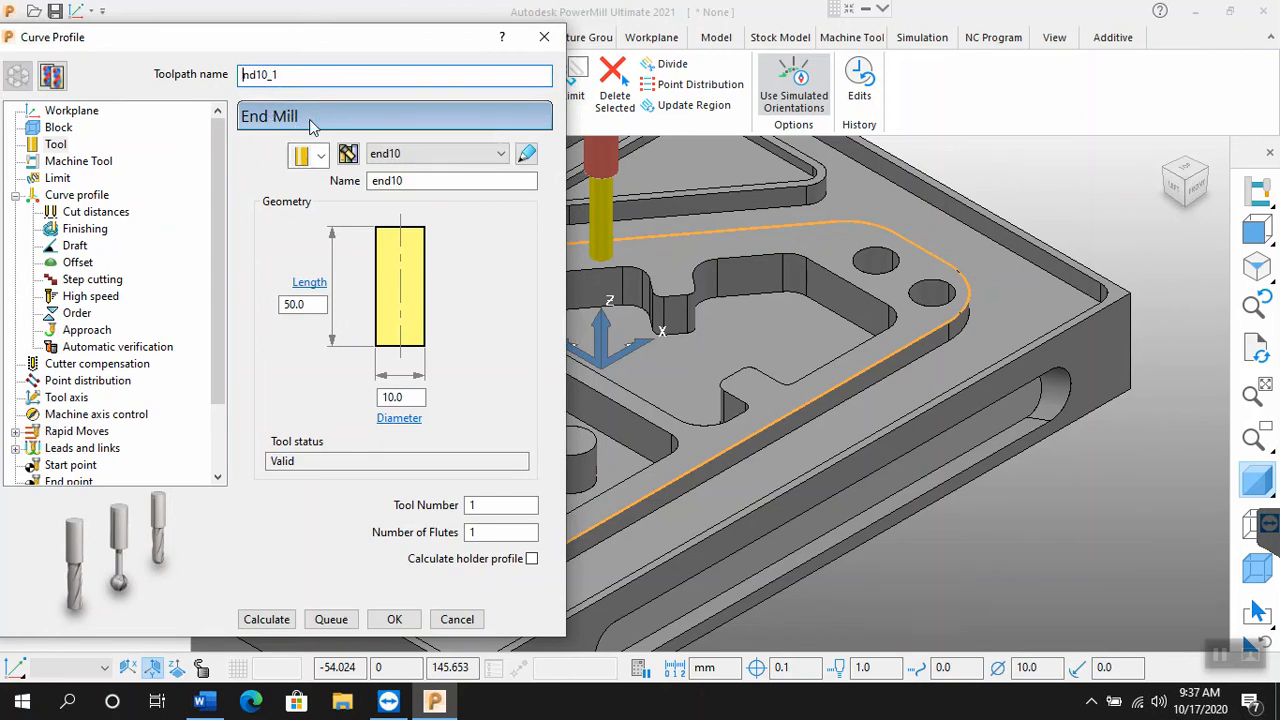
pyautogui.write('E')
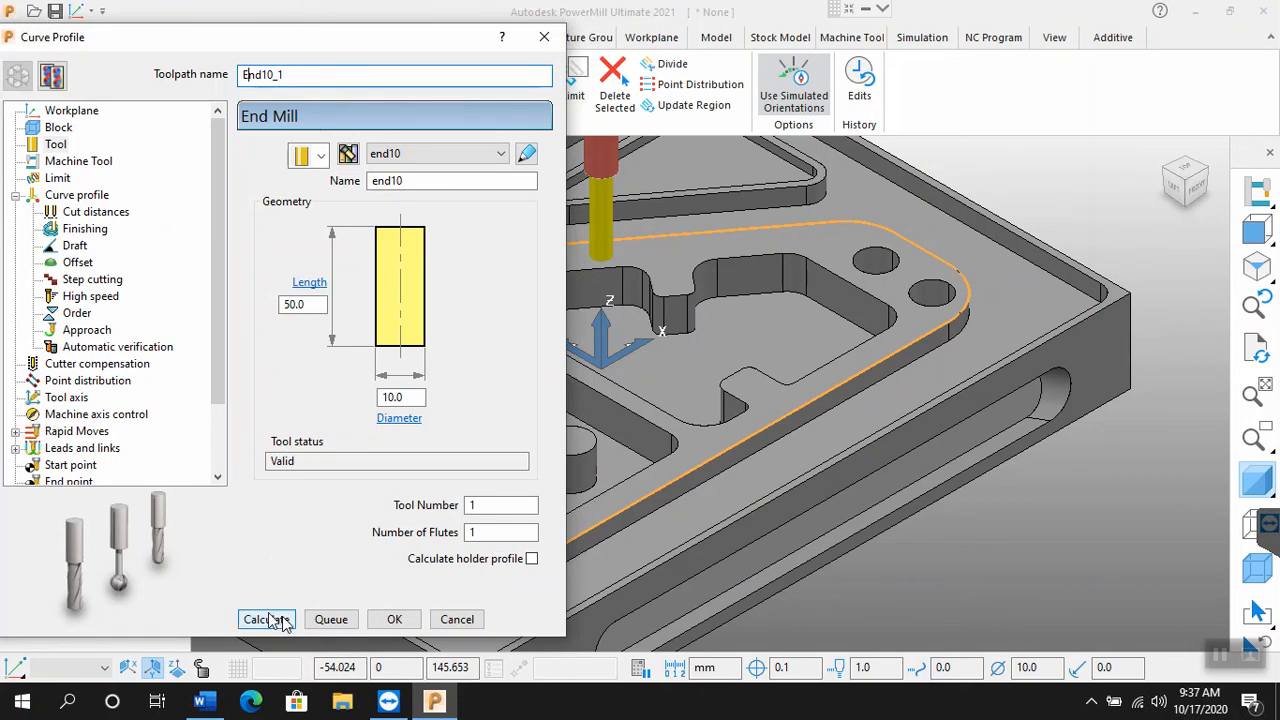
# Step: Recheck the block, tool and curve profile settings, calculate the toolpath and close the dialog
pyautogui.click(58, 128)
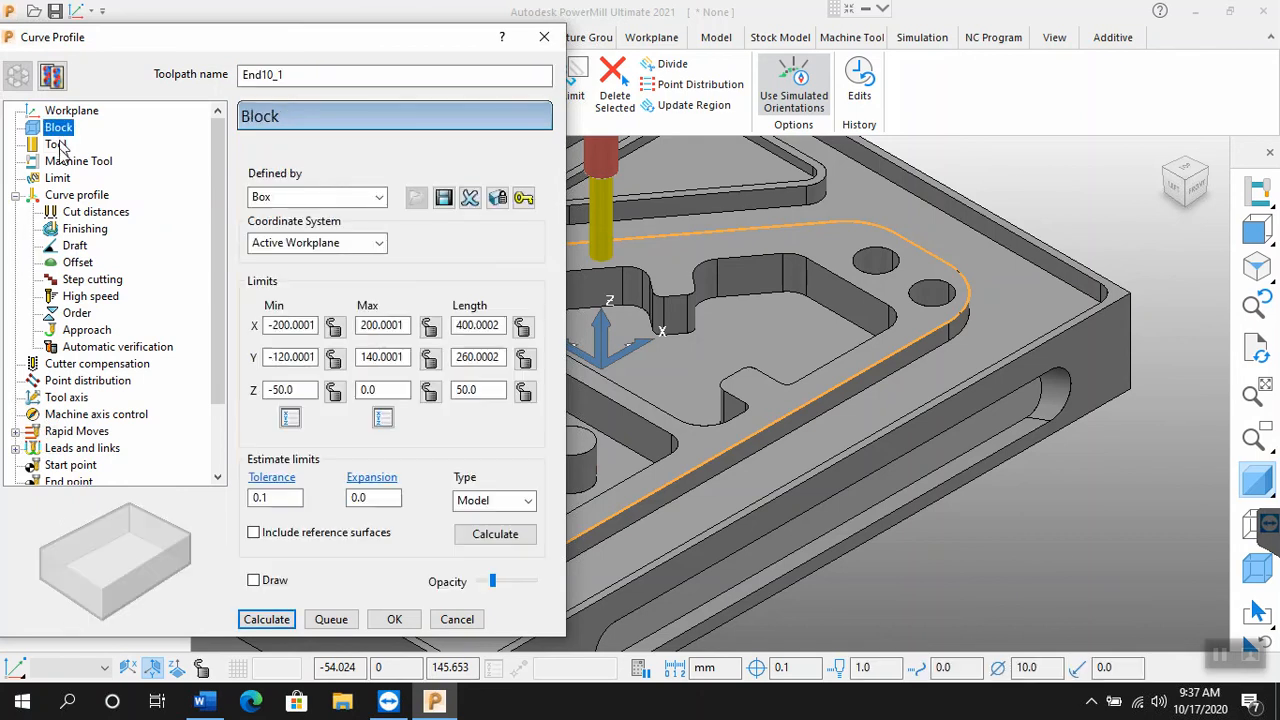
pyautogui.click(58, 146)
pyautogui.click(78, 196)
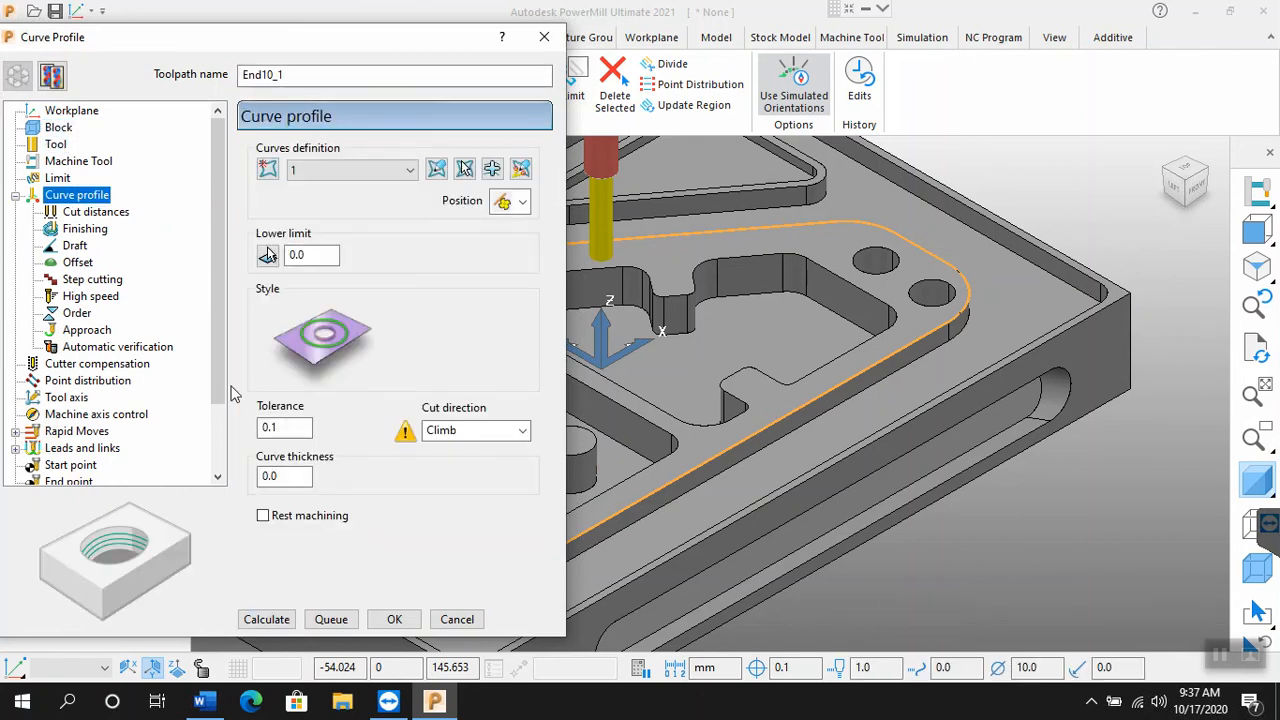
pyautogui.click(271, 620)
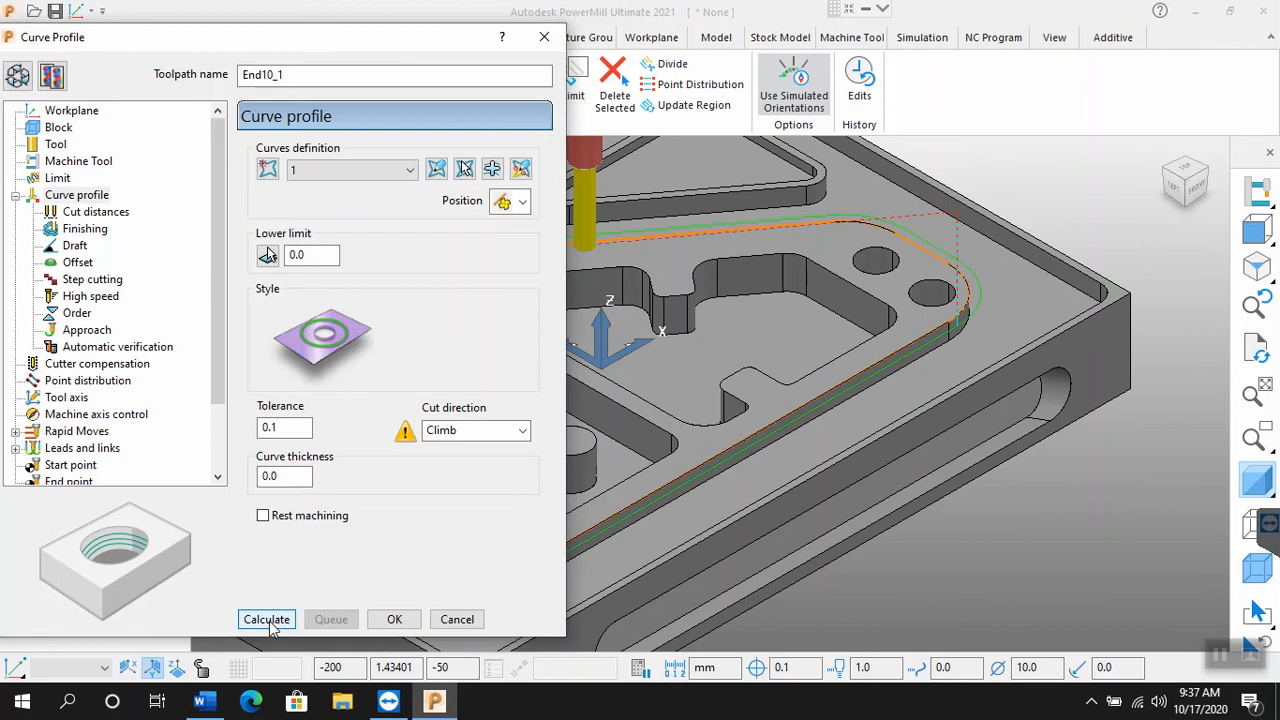
pyautogui.click(456, 620)
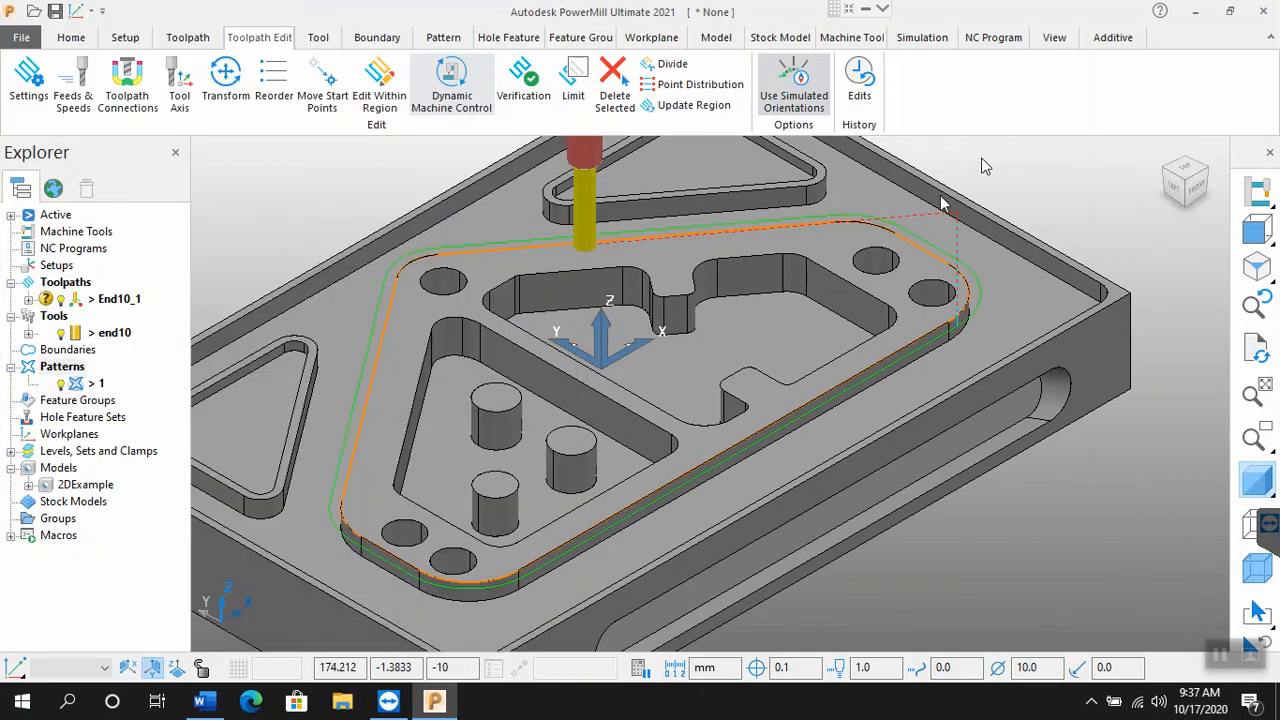
# Step: Reopen the settings of toolpath End10_1 and enable them for editing and recalculation
pyautogui.scroll(-2, 893, 215)
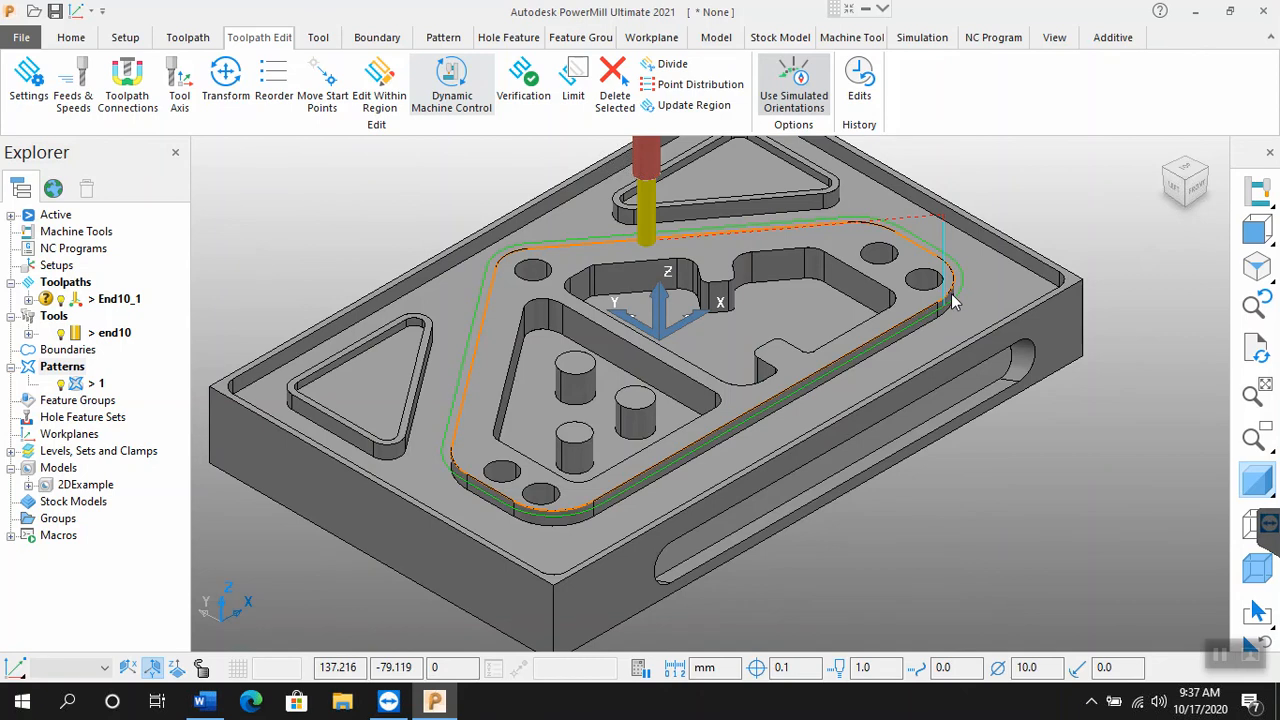
pyautogui.moveTo(588, 262); pyautogui.dragTo(670, 240, button='middle')
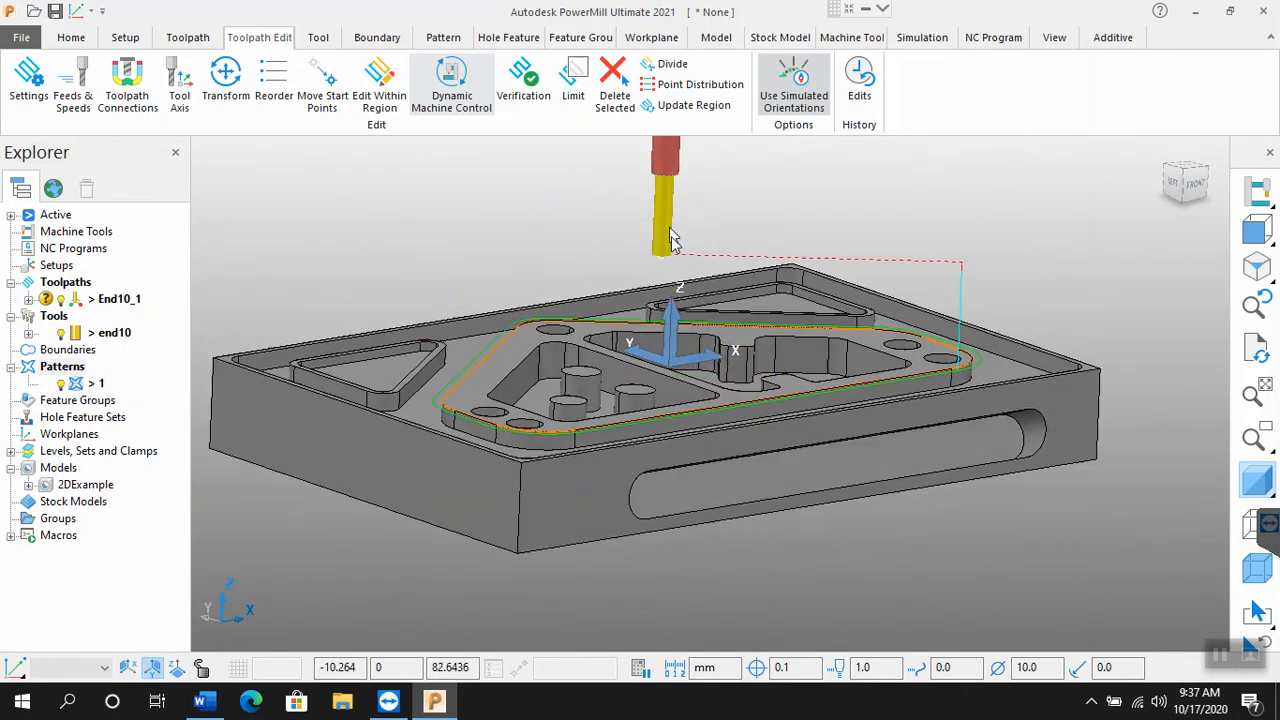
pyautogui.moveTo(538, 237); pyautogui.dragTo(538, 246, button='middle')
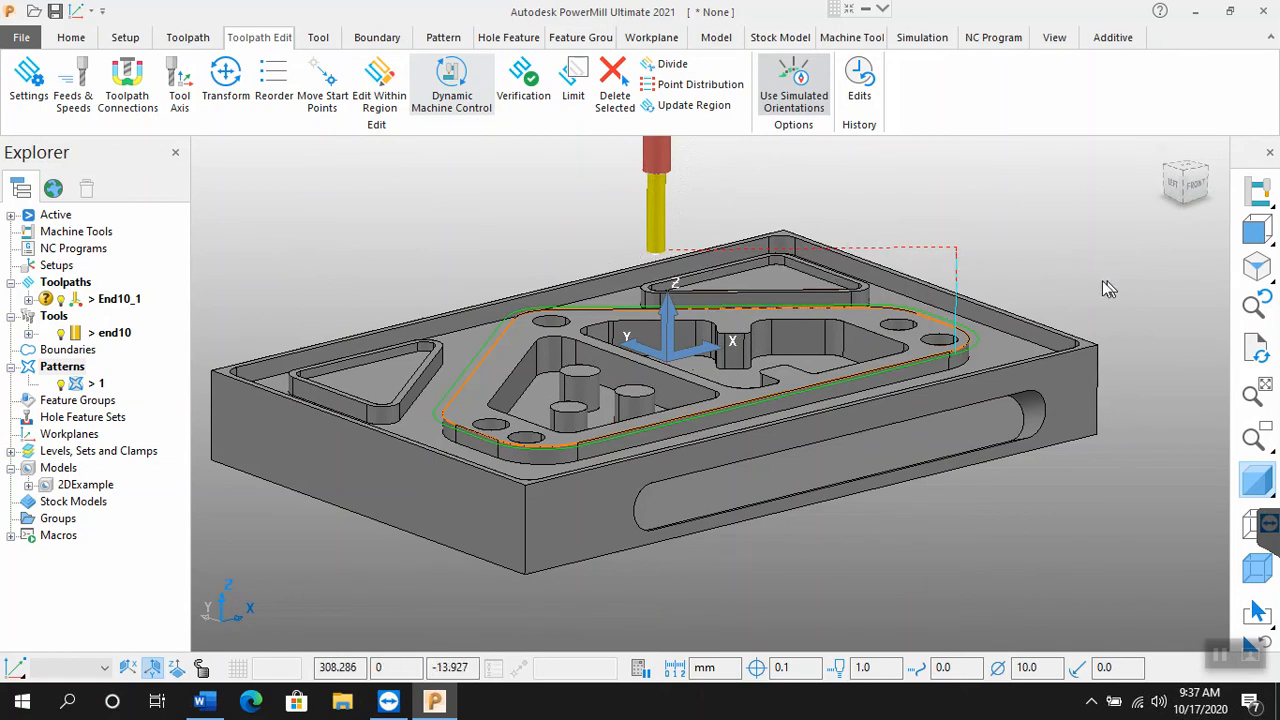
pyautogui.click(1258, 282)
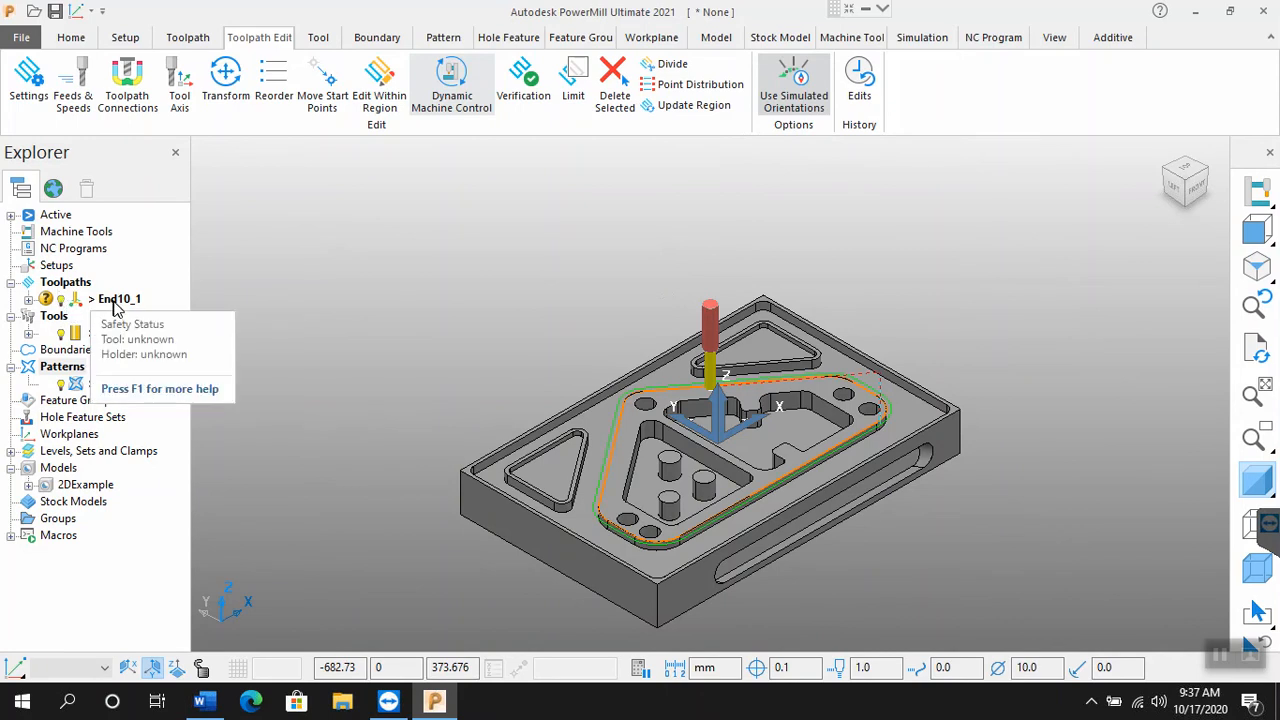
pyautogui.rightClick(115, 309)
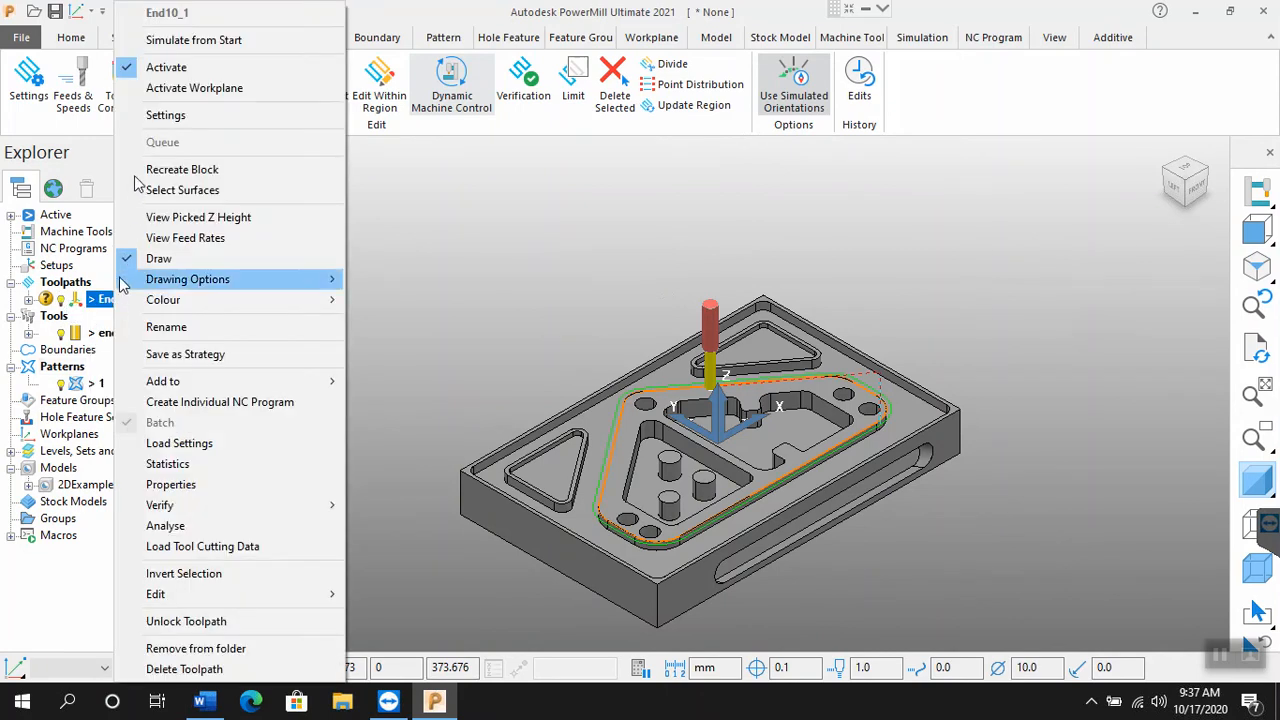
pyautogui.click(165, 116)
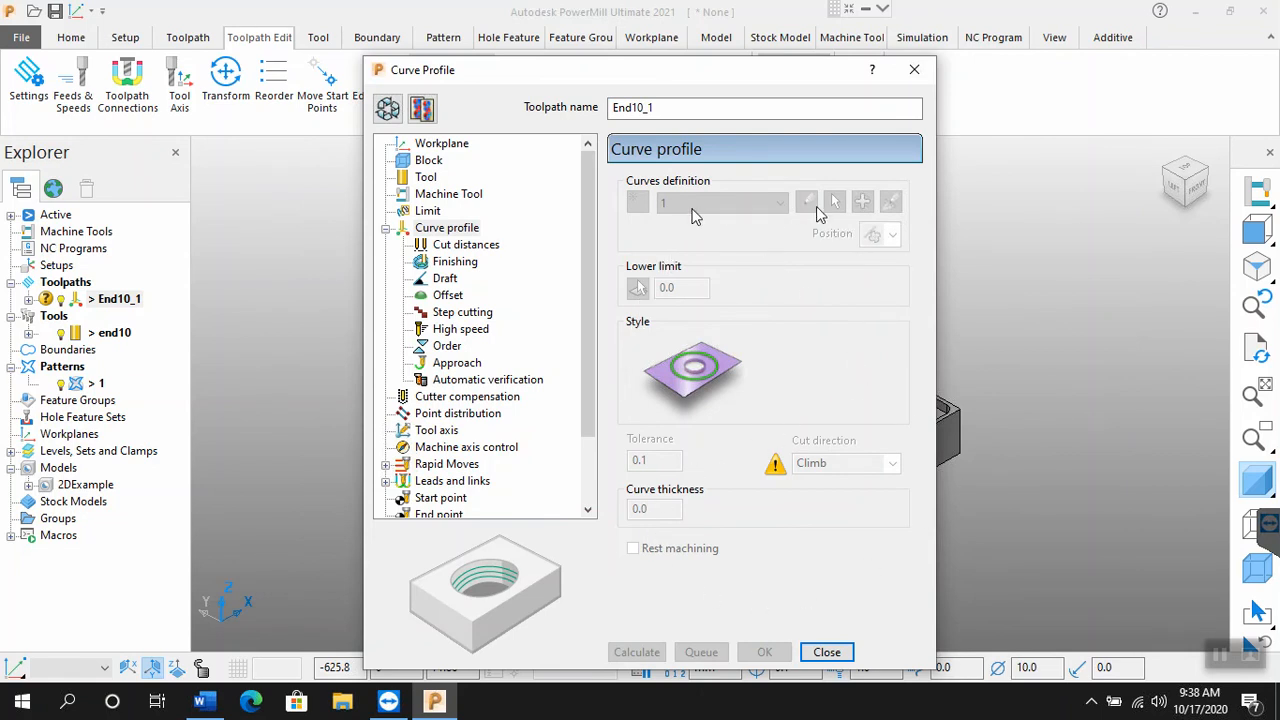
pyautogui.click(389, 110)
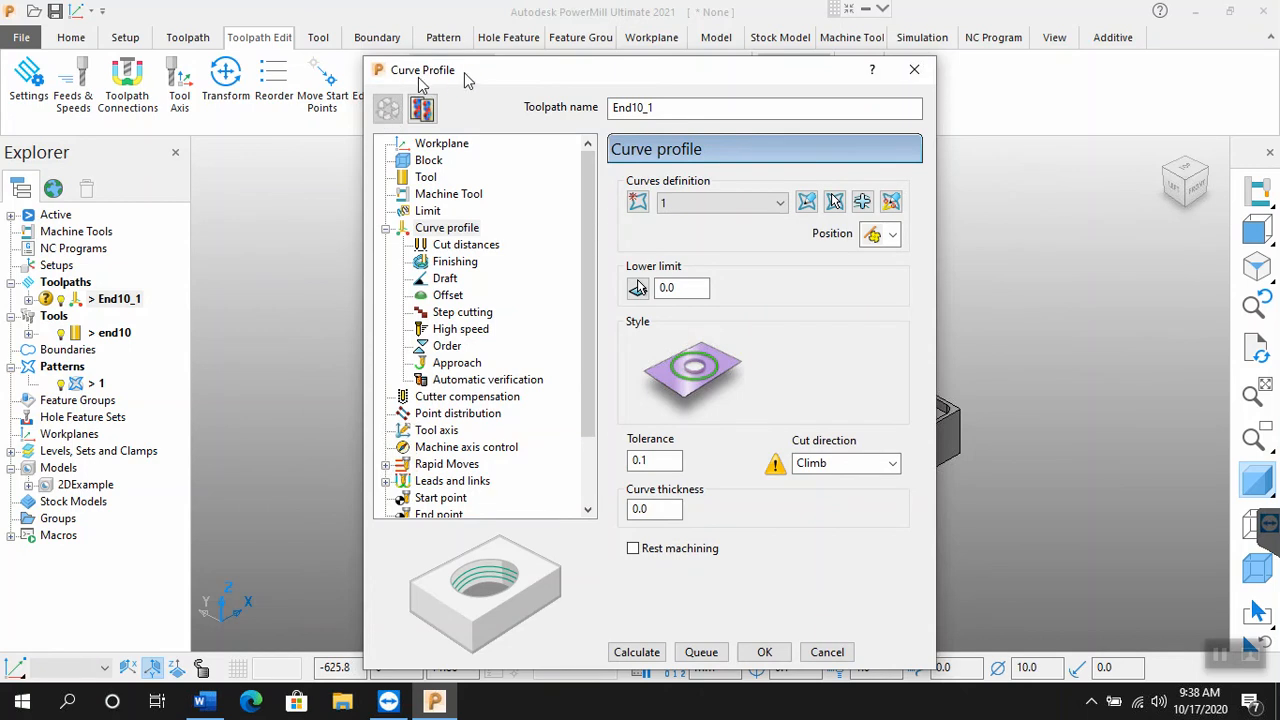
# Step: Set the start point of toolpath End10_1 to First point safe, recalculate the toolpath and close its settings
pyautogui.moveTo(465, 74); pyautogui.dragTo(212, 40)
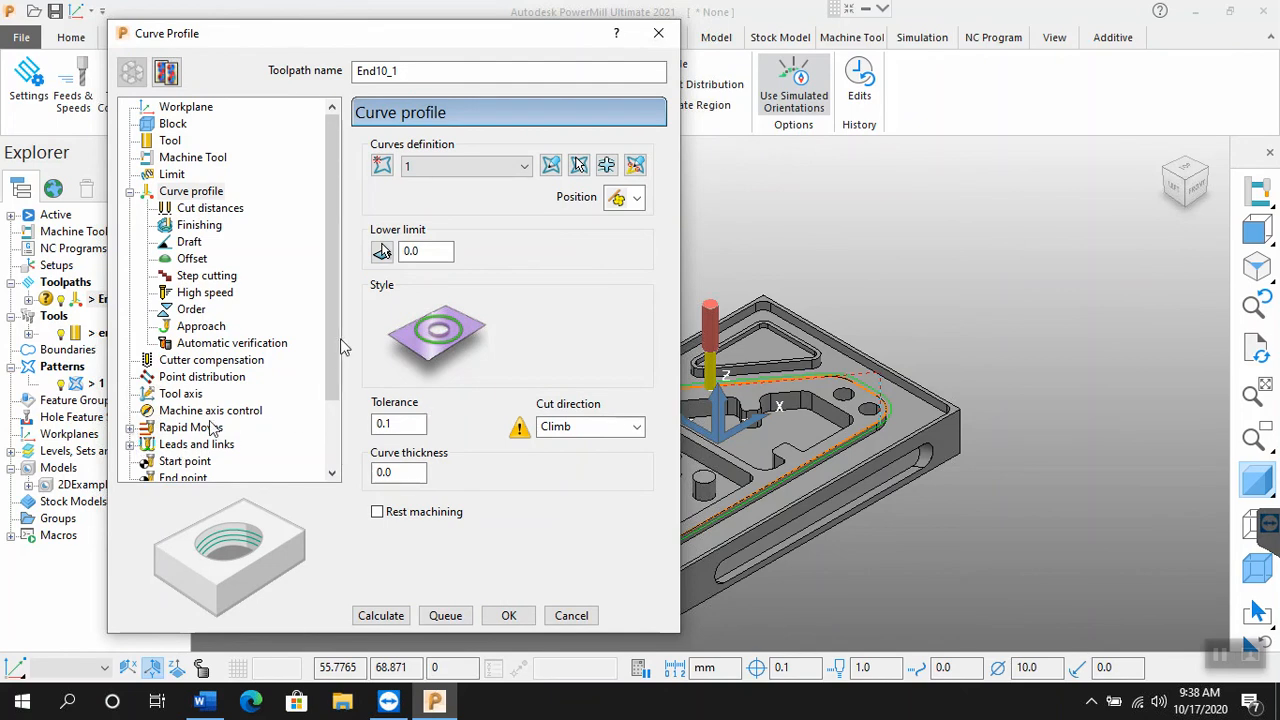
pyautogui.scroll(-3, 340, 378)
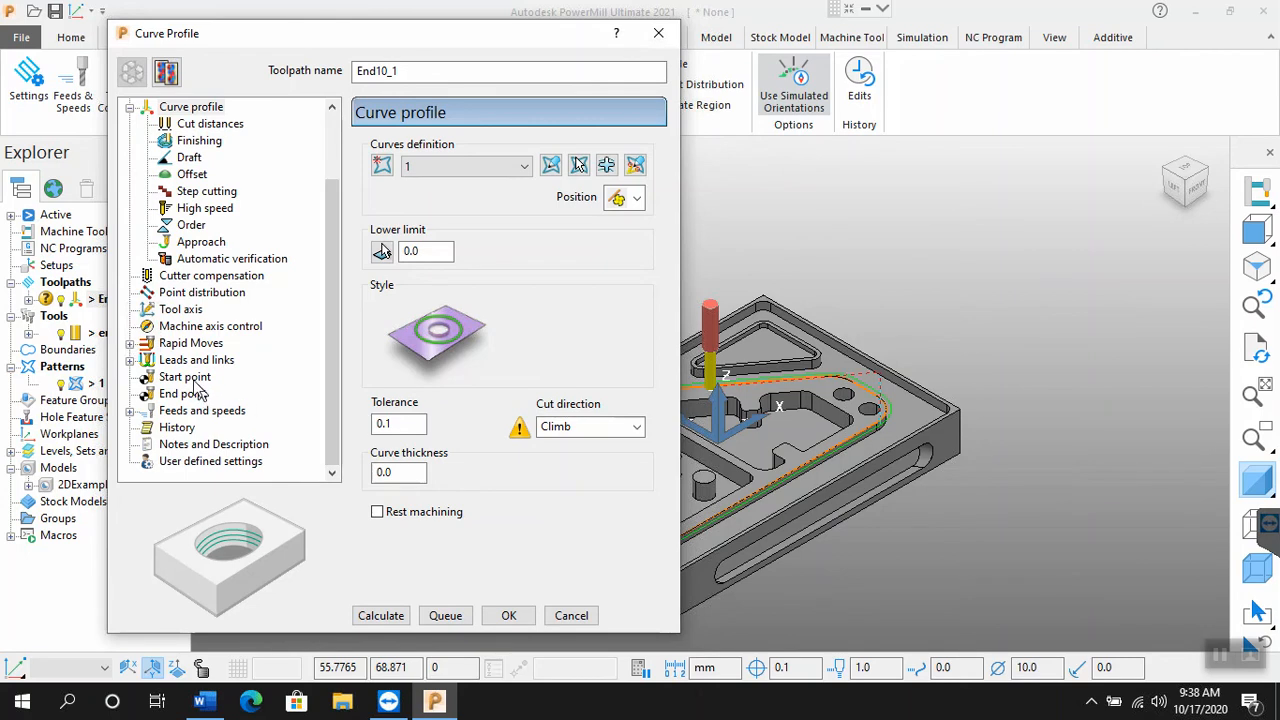
pyautogui.click(195, 379)
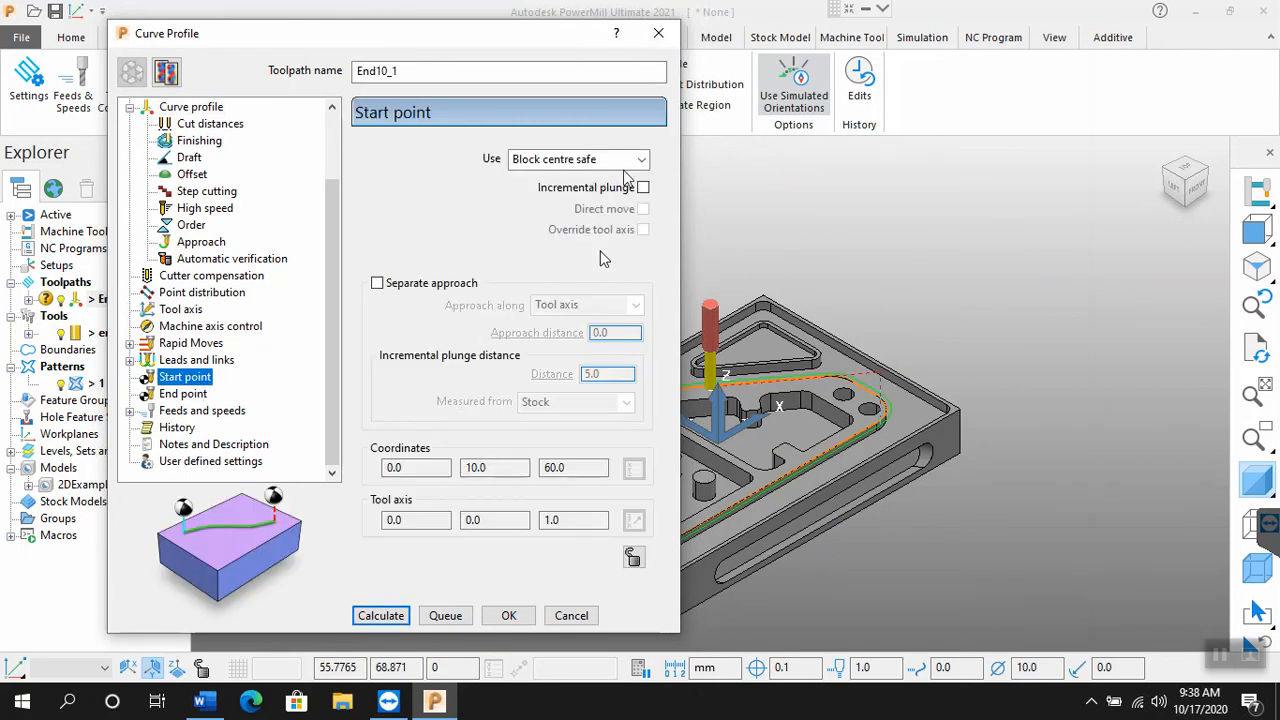
pyautogui.click(634, 161)
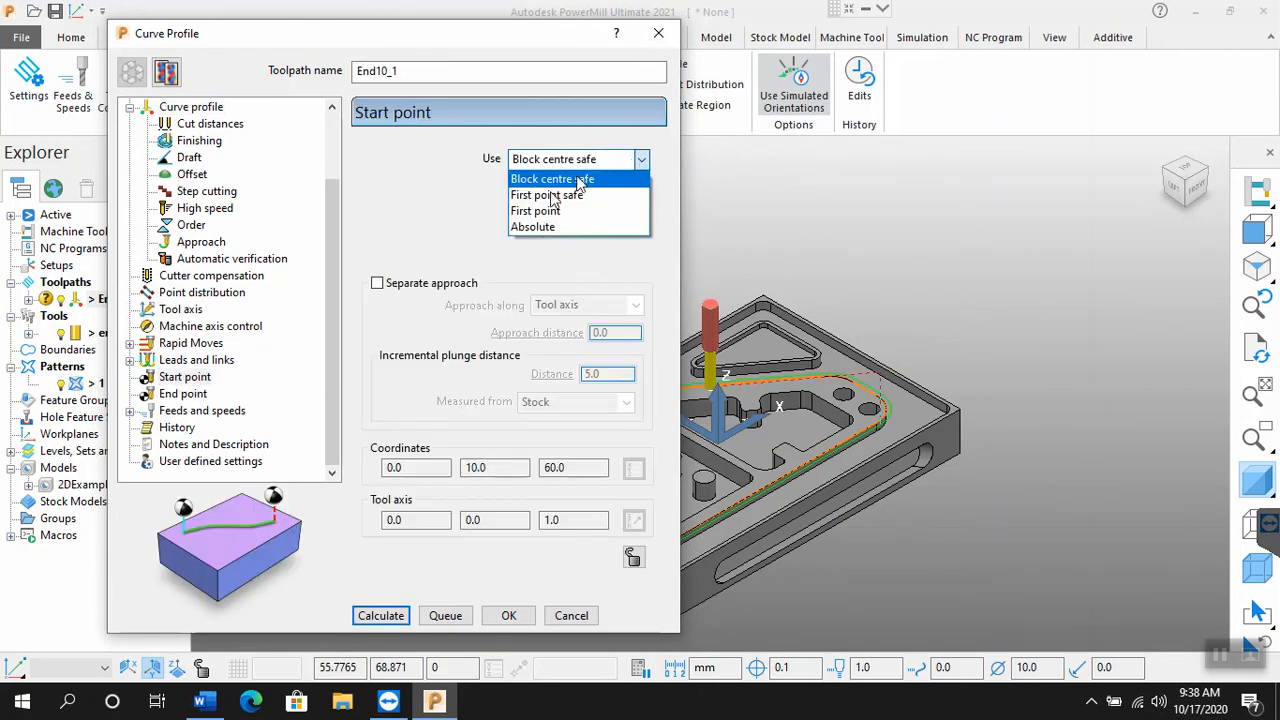
pyautogui.click(549, 196)
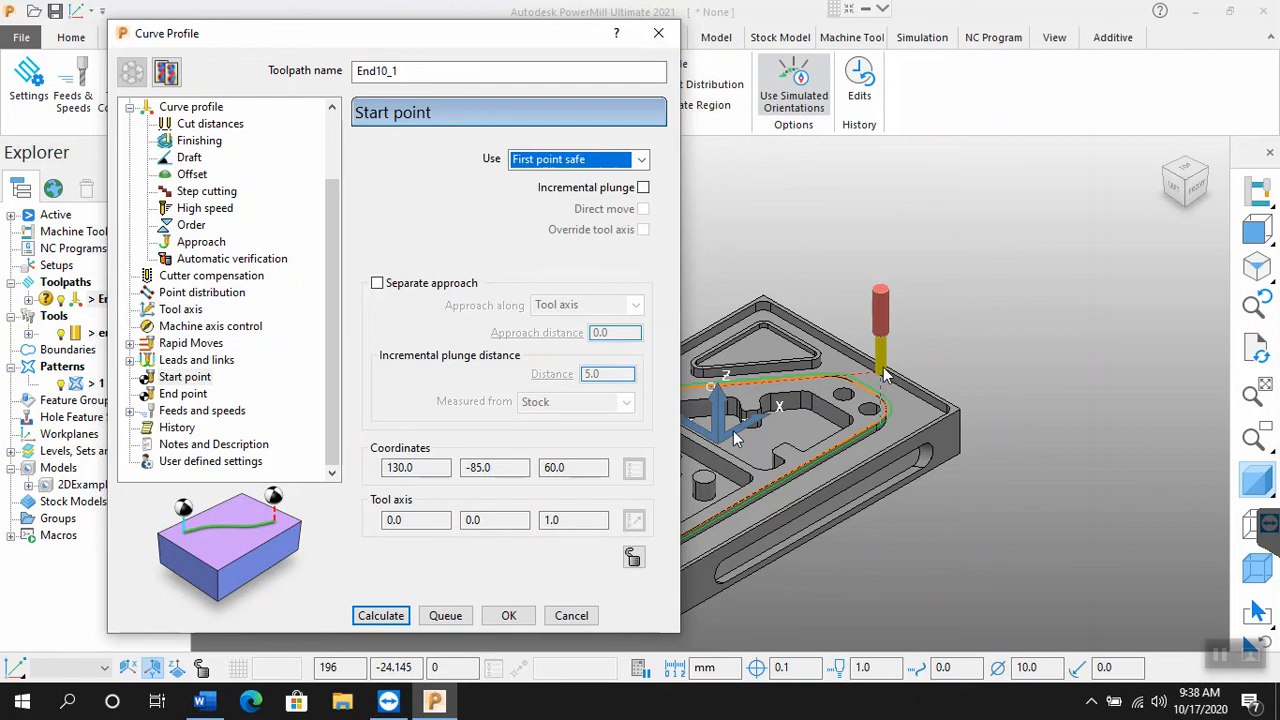
pyautogui.click(383, 618)
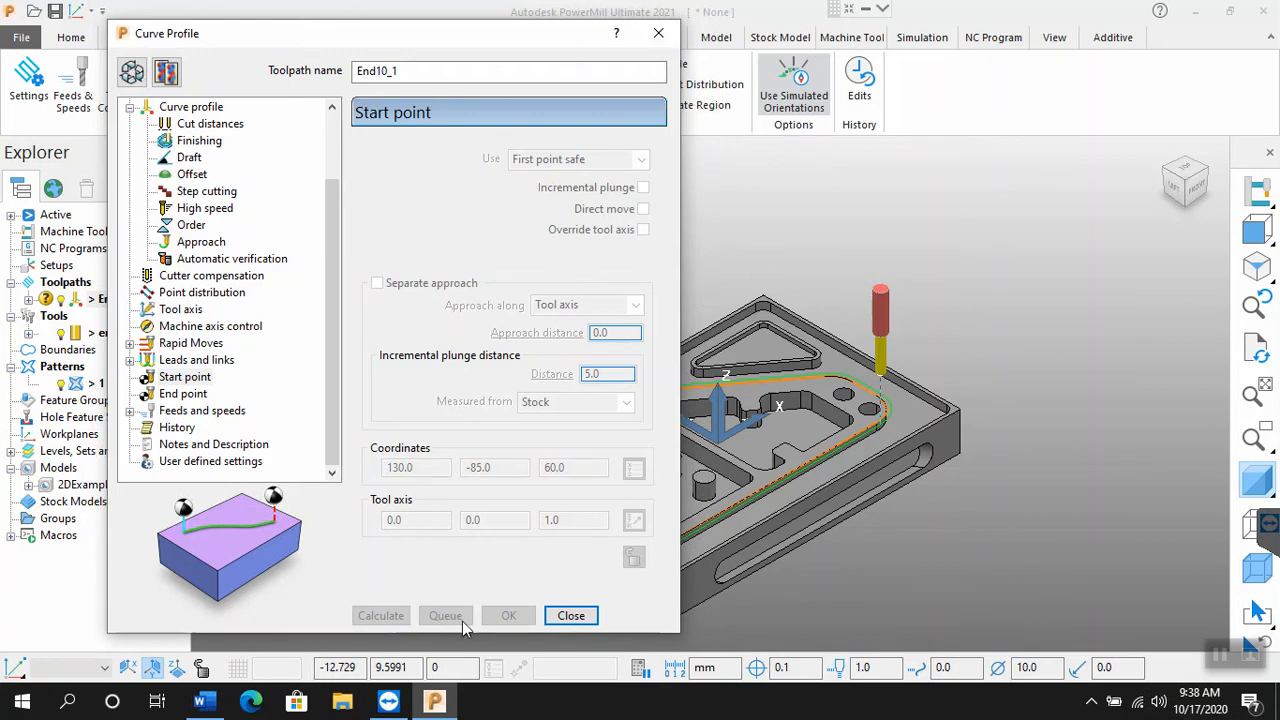
pyautogui.click(568, 616)
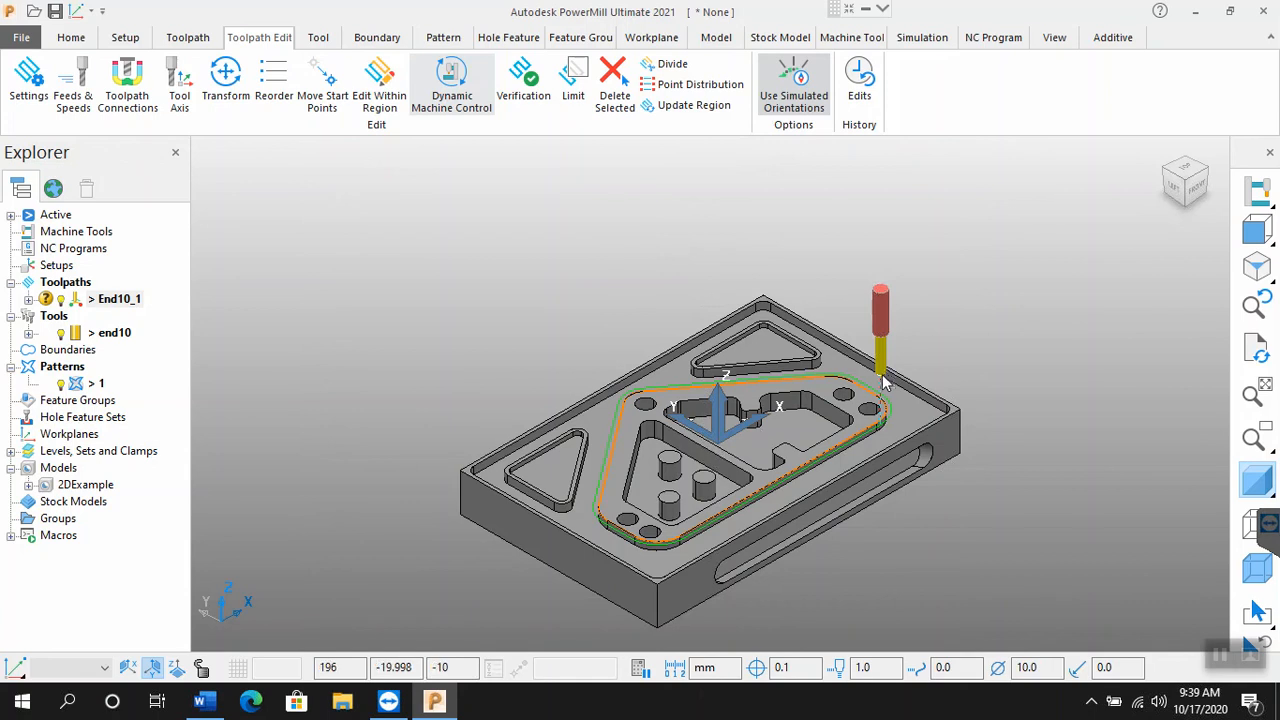
# Step: Load toolpath End10_1 into the simulation and slow the playback speed to 2.0 x feed rate
pyautogui.scroll(2, 656, 590)
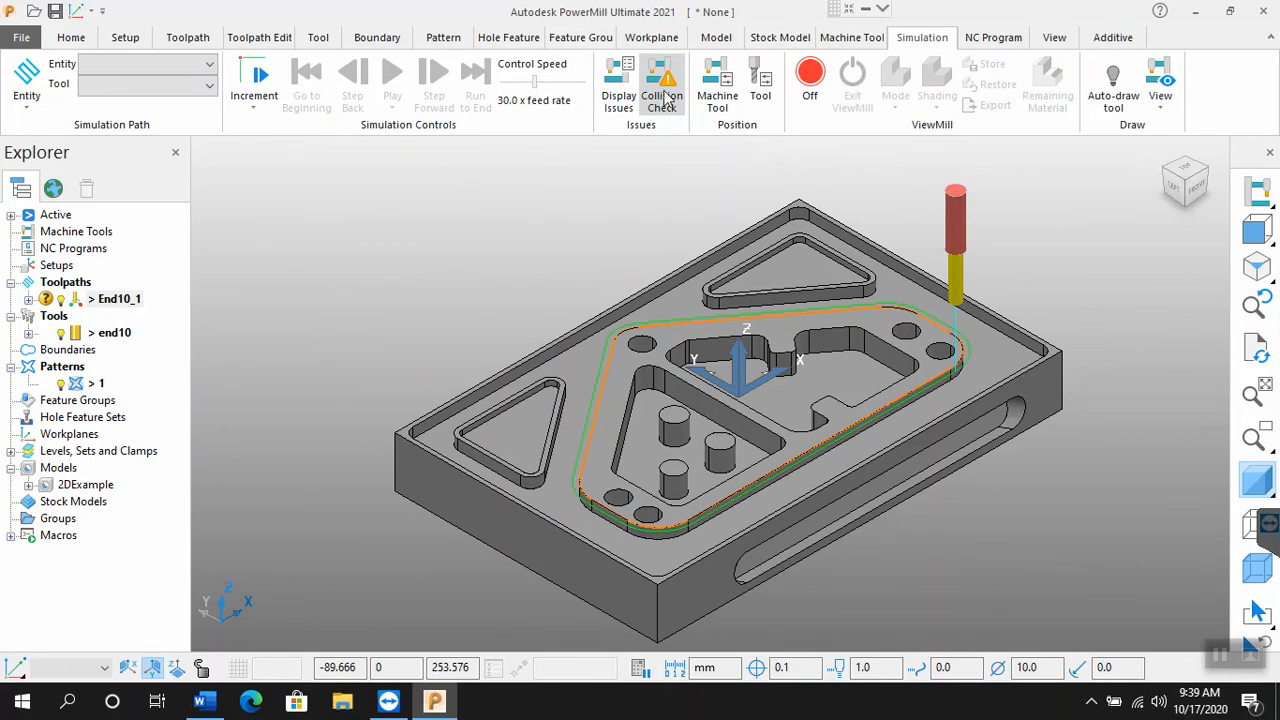
pyautogui.click(203, 65)
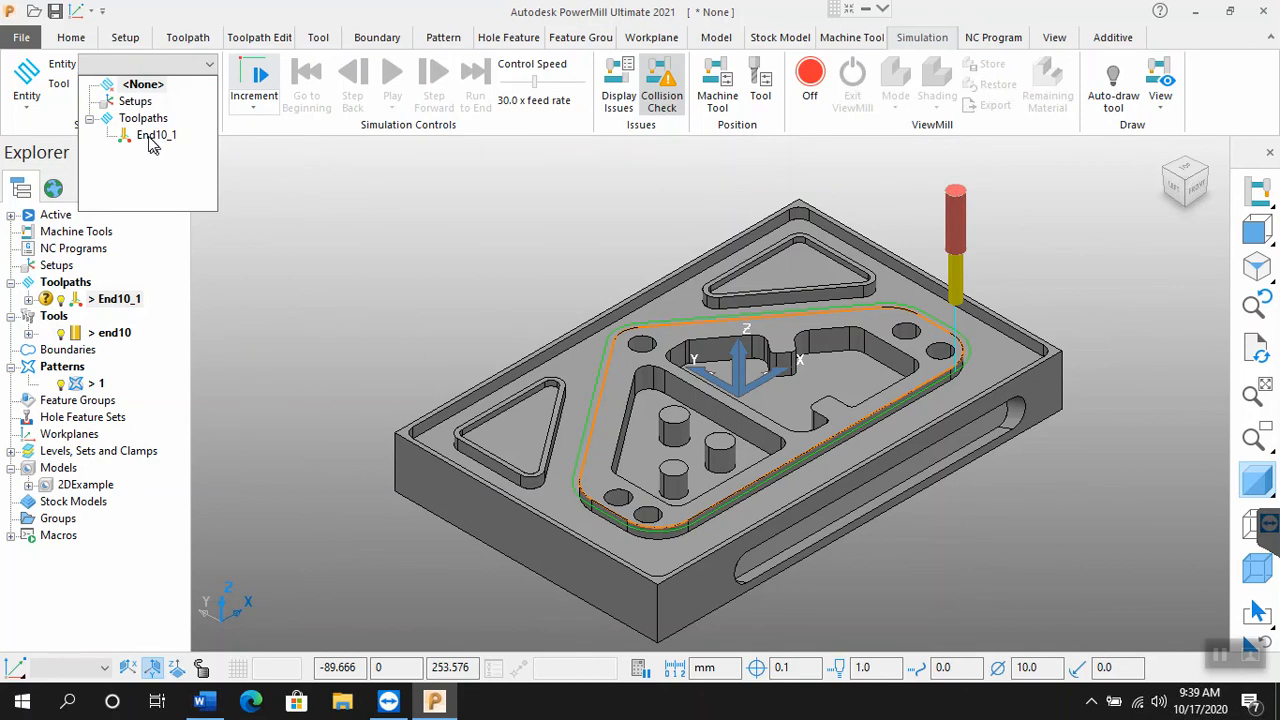
pyautogui.click(151, 137)
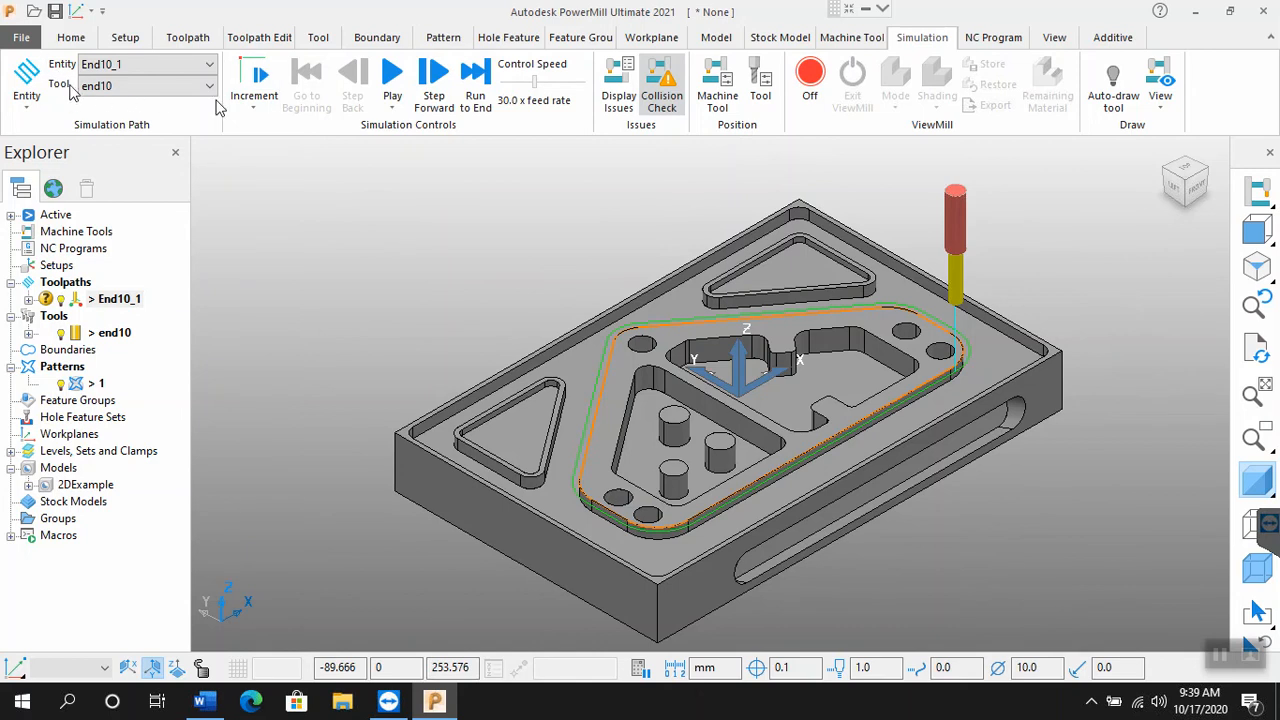
pyautogui.moveTo(535, 90); pyautogui.dragTo(508, 92)
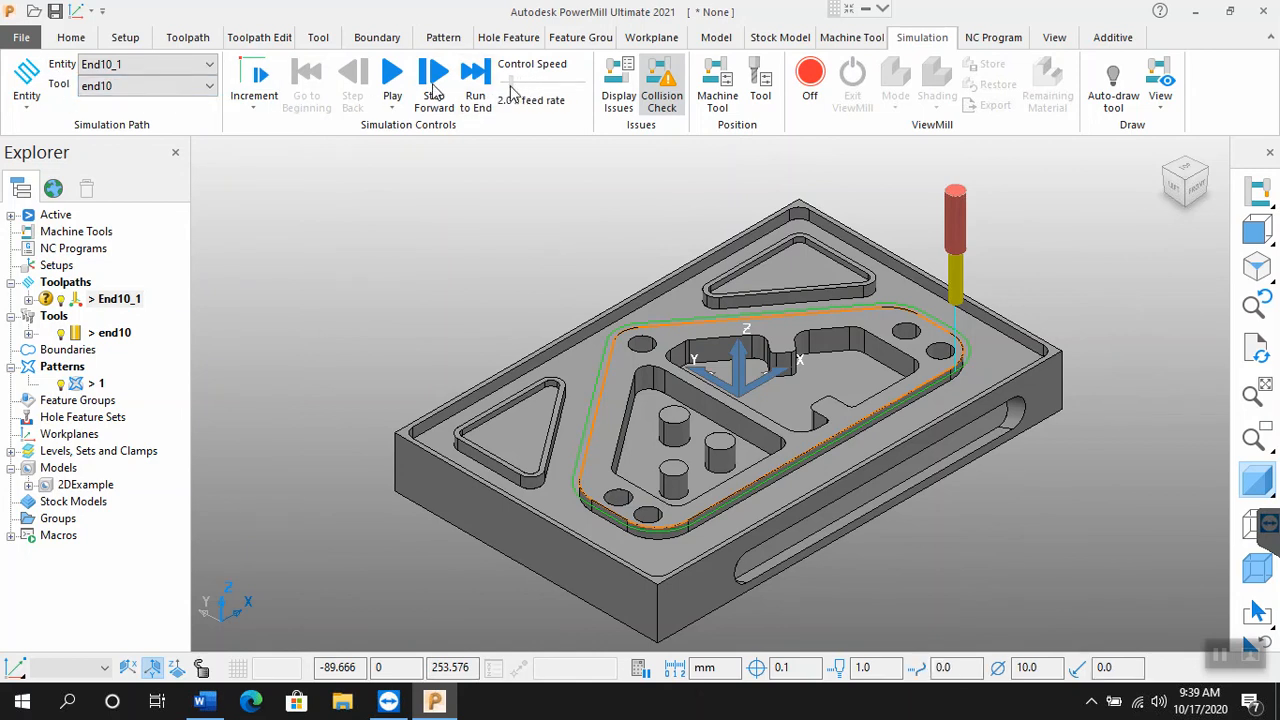
# Step: Play the toolpath simulation, raising the speed to 24.0 x feed rate, and return it to the beginning
pyautogui.click(391, 85)
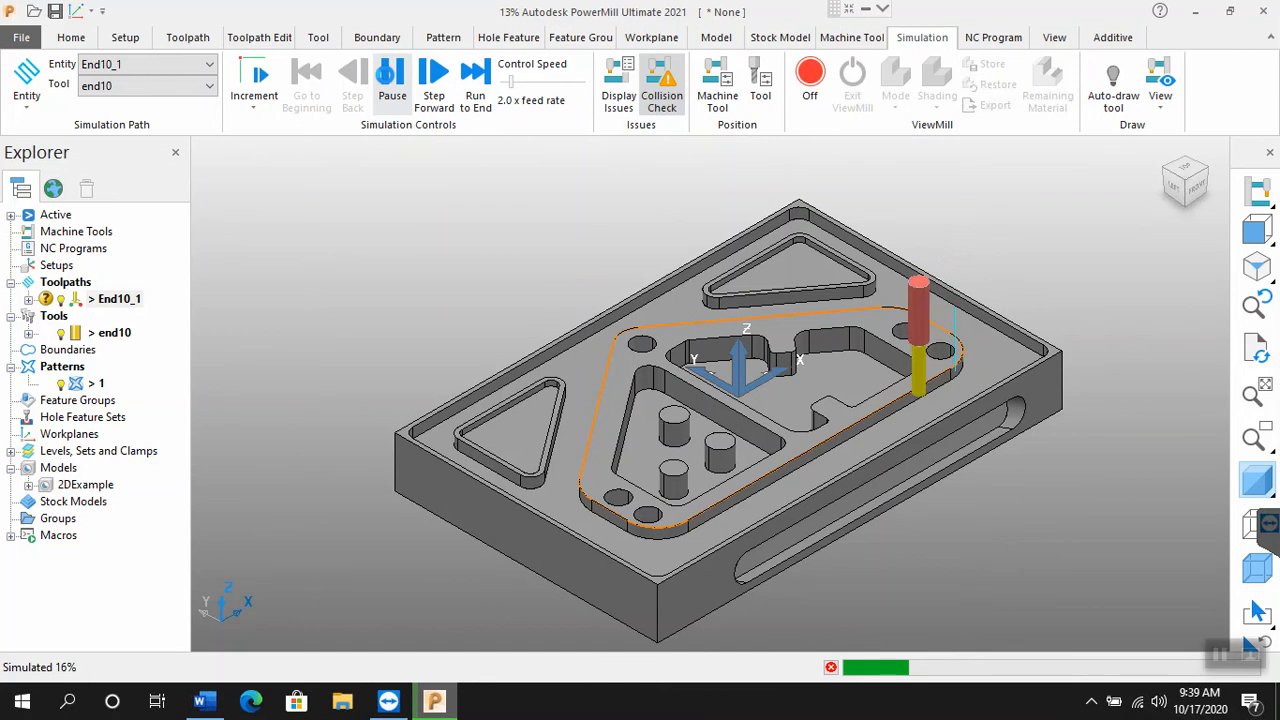
pyautogui.moveTo(511, 85); pyautogui.dragTo(529, 85)
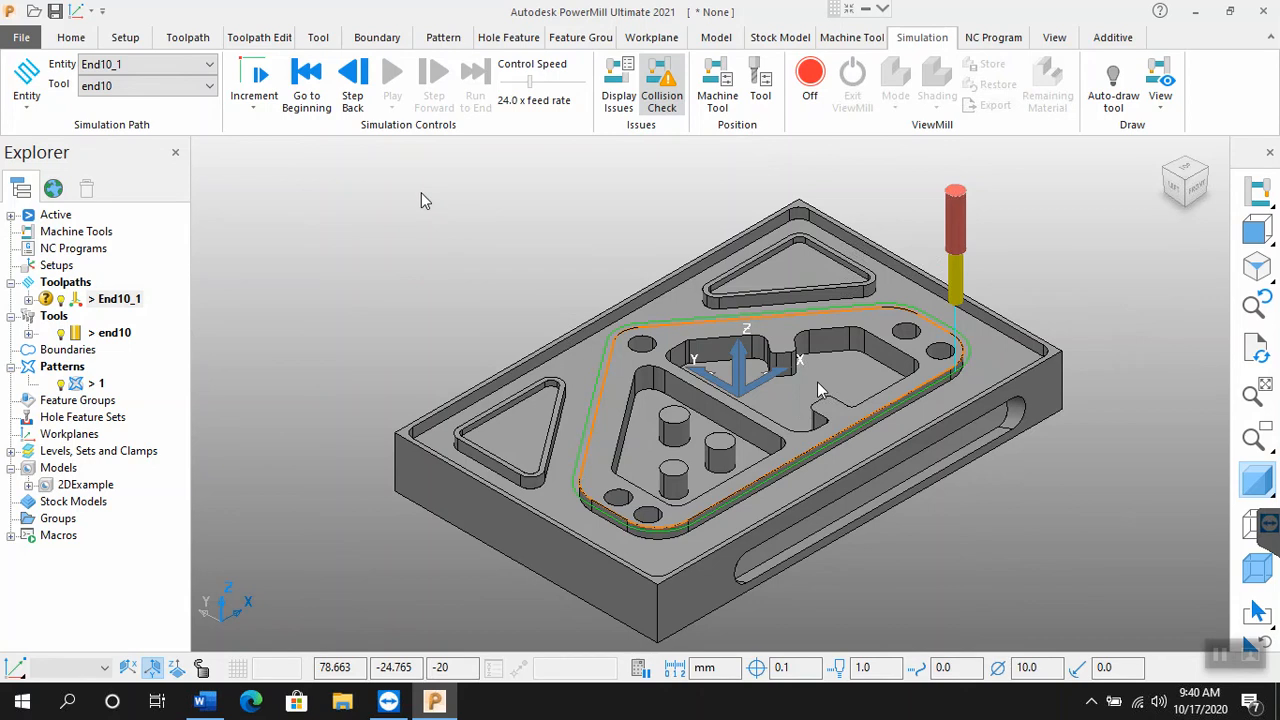
pyautogui.click(305, 82)
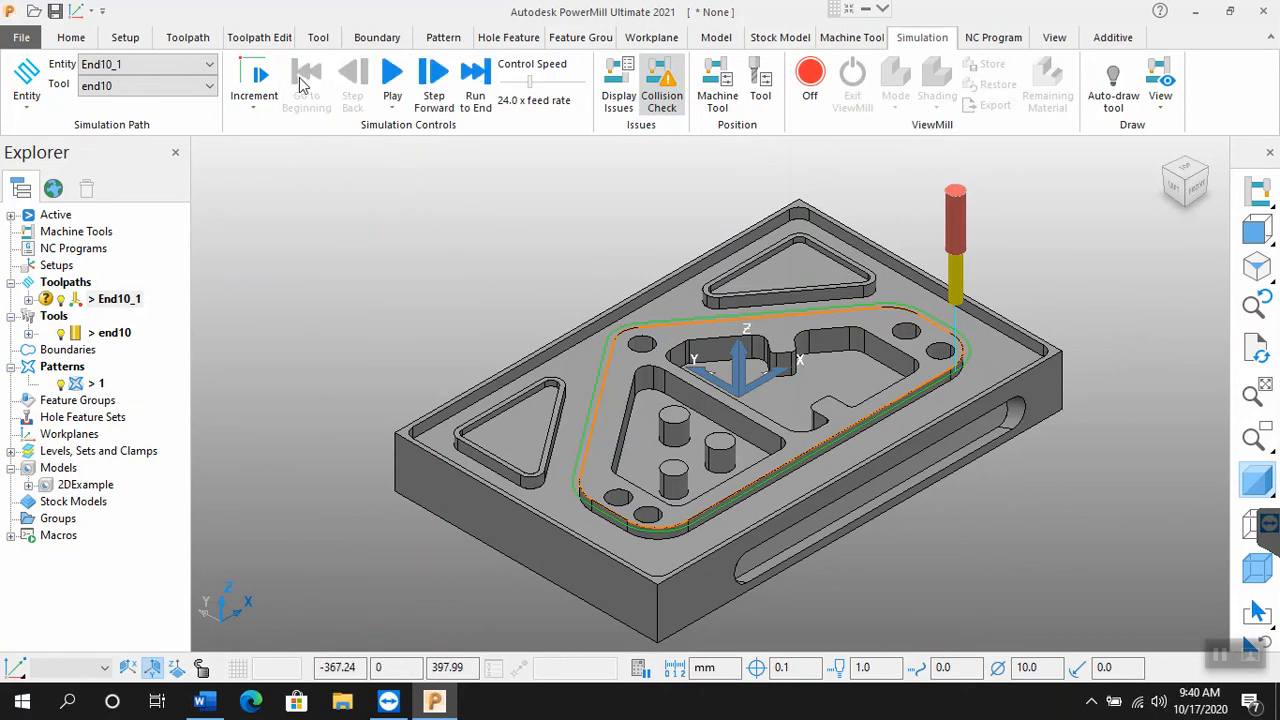
# Step: Simulate the stock removal of End10_1 in ViewMill with the Fixed direction mode, and exit ViewMill by halting the stock simulation
pyautogui.click(810, 82)
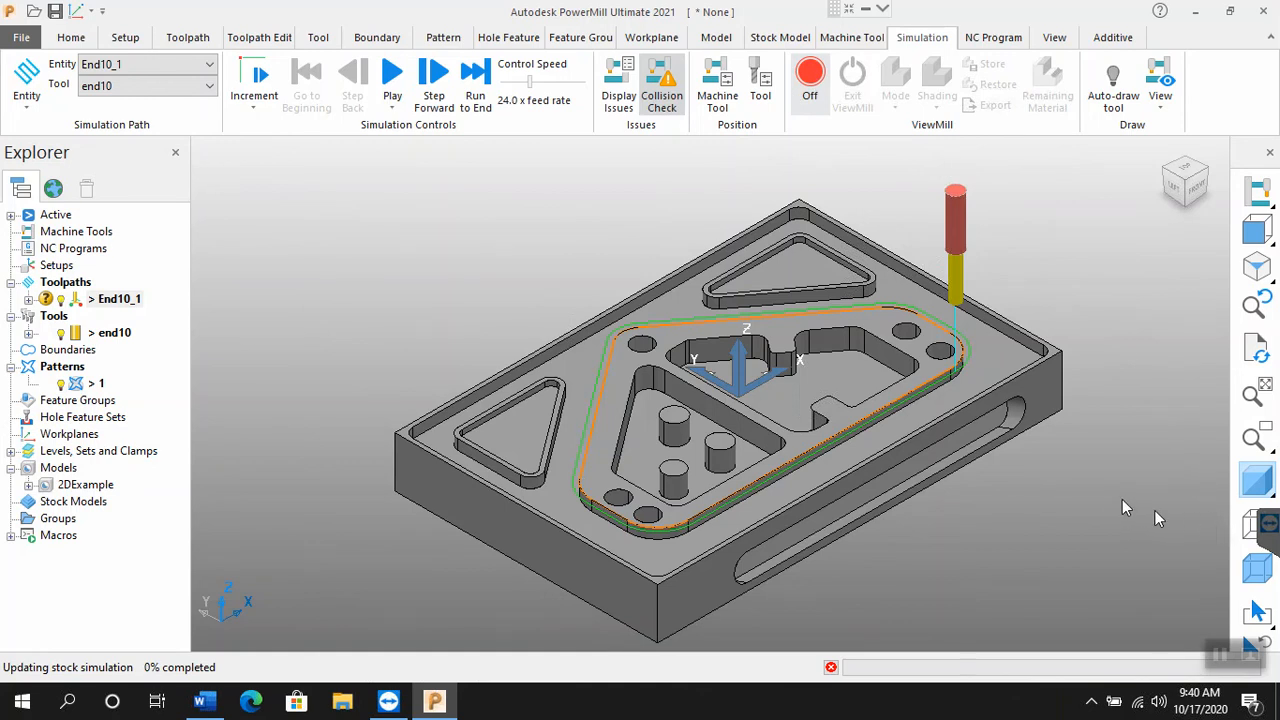
pyautogui.click(818, 80)
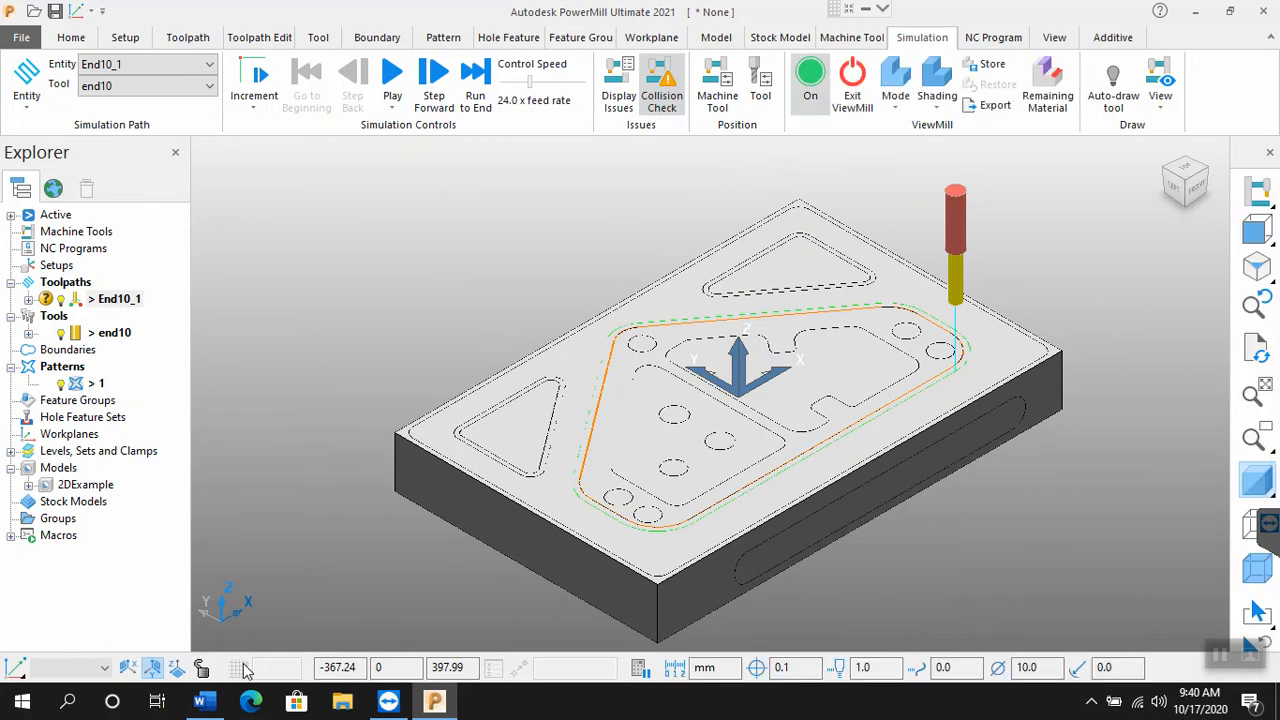
pyautogui.click(897, 112)
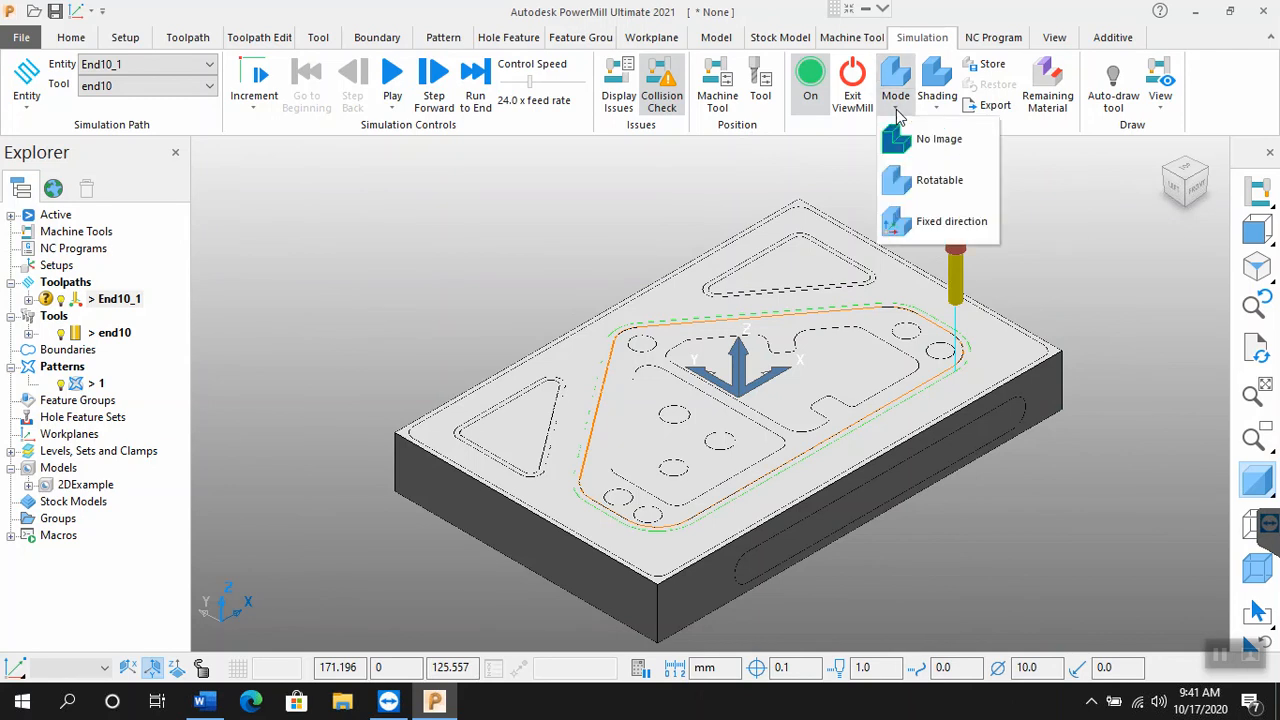
pyautogui.click(913, 233)
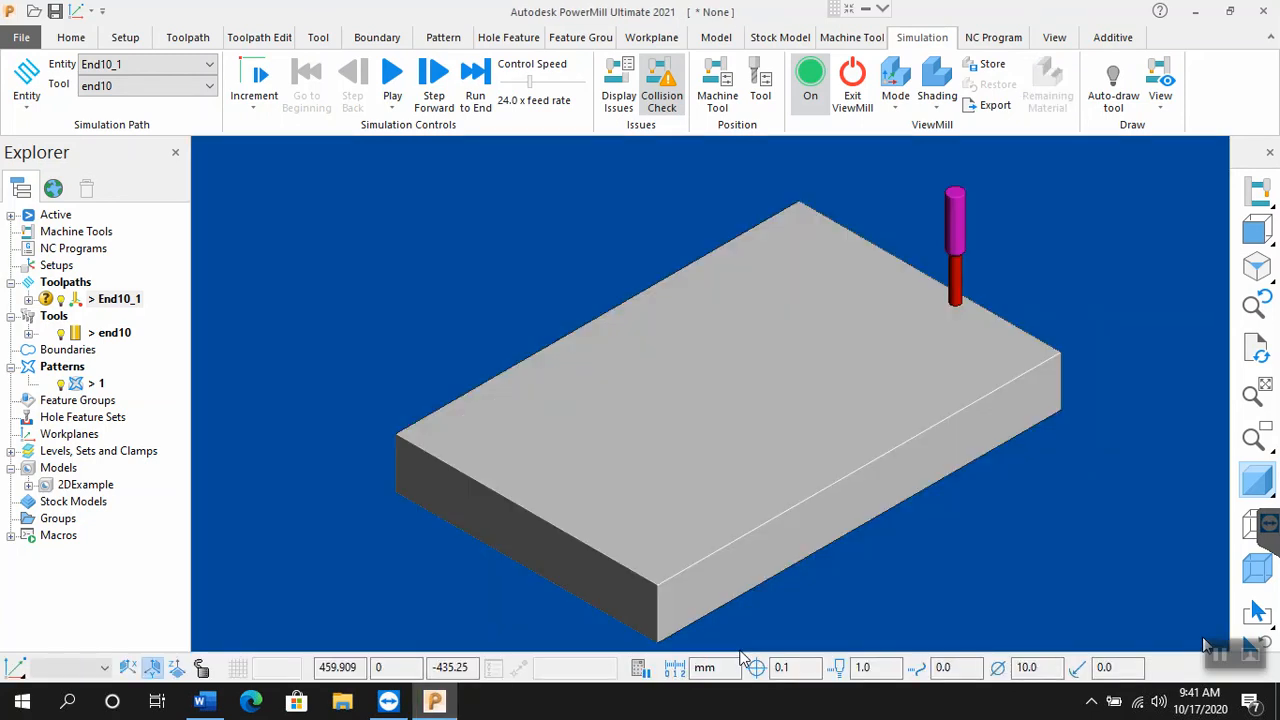
pyautogui.click(392, 84)
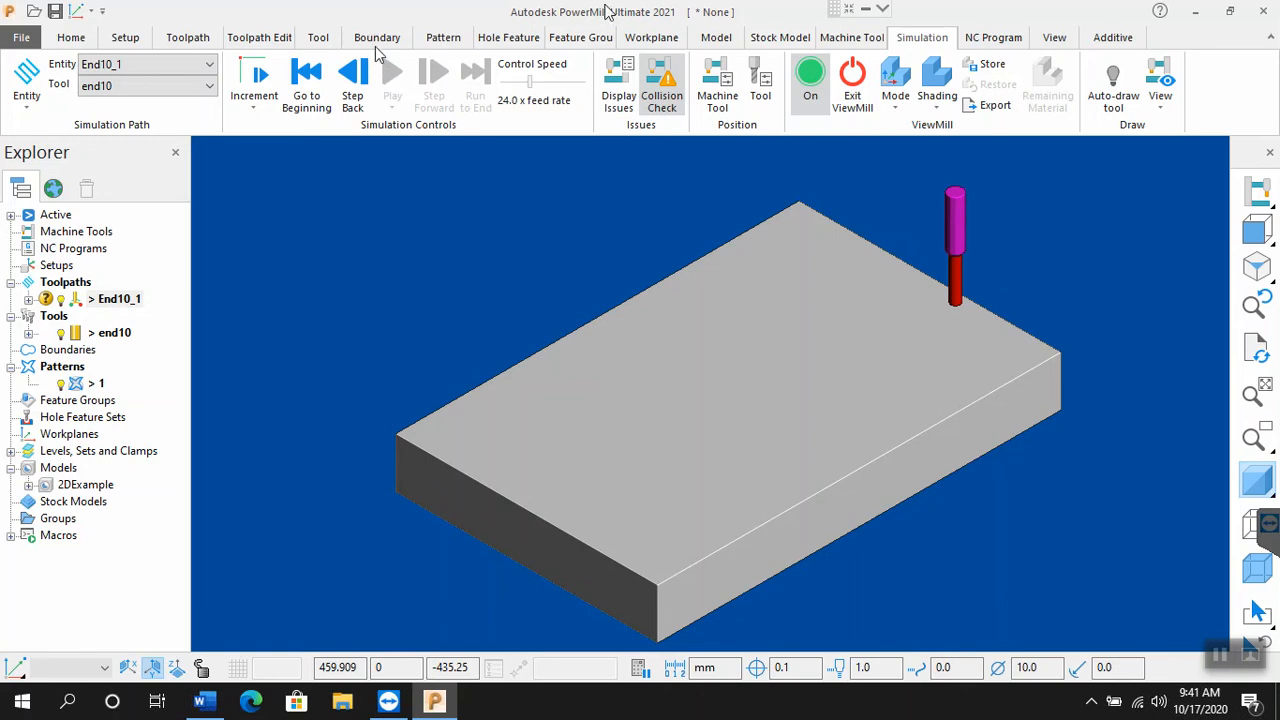
pyautogui.click(850, 80)
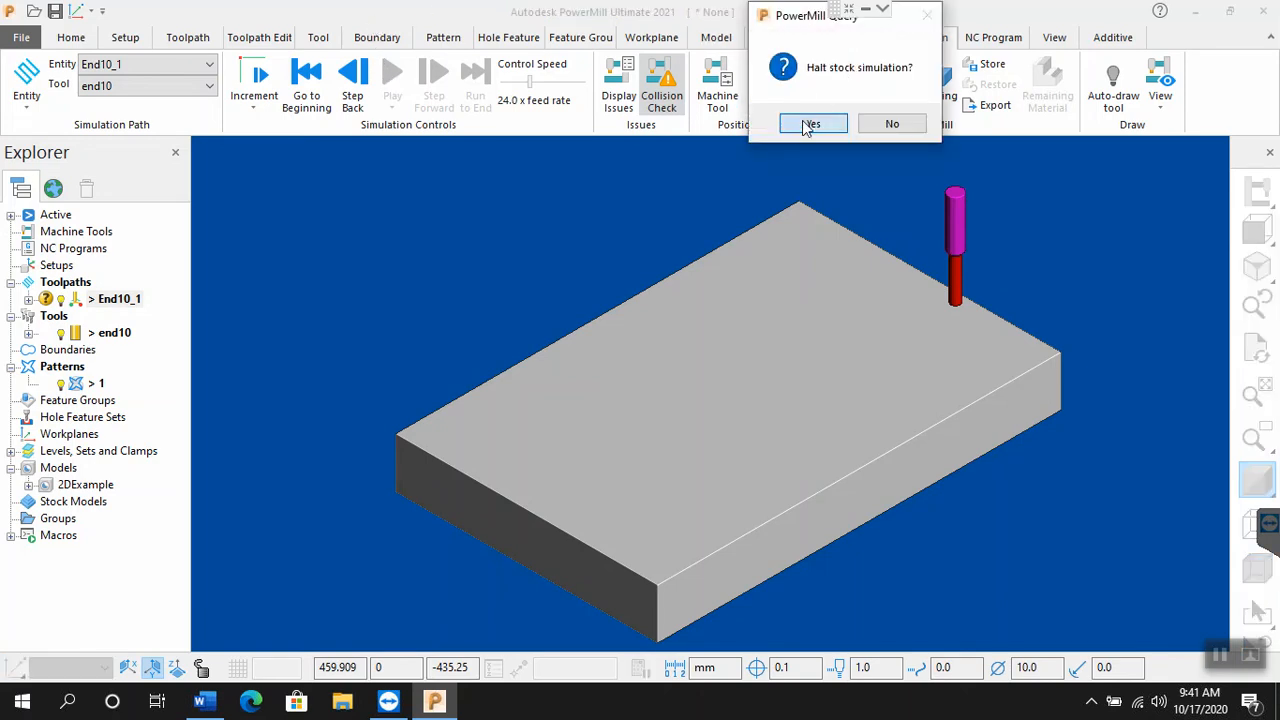
pyautogui.click(805, 122)
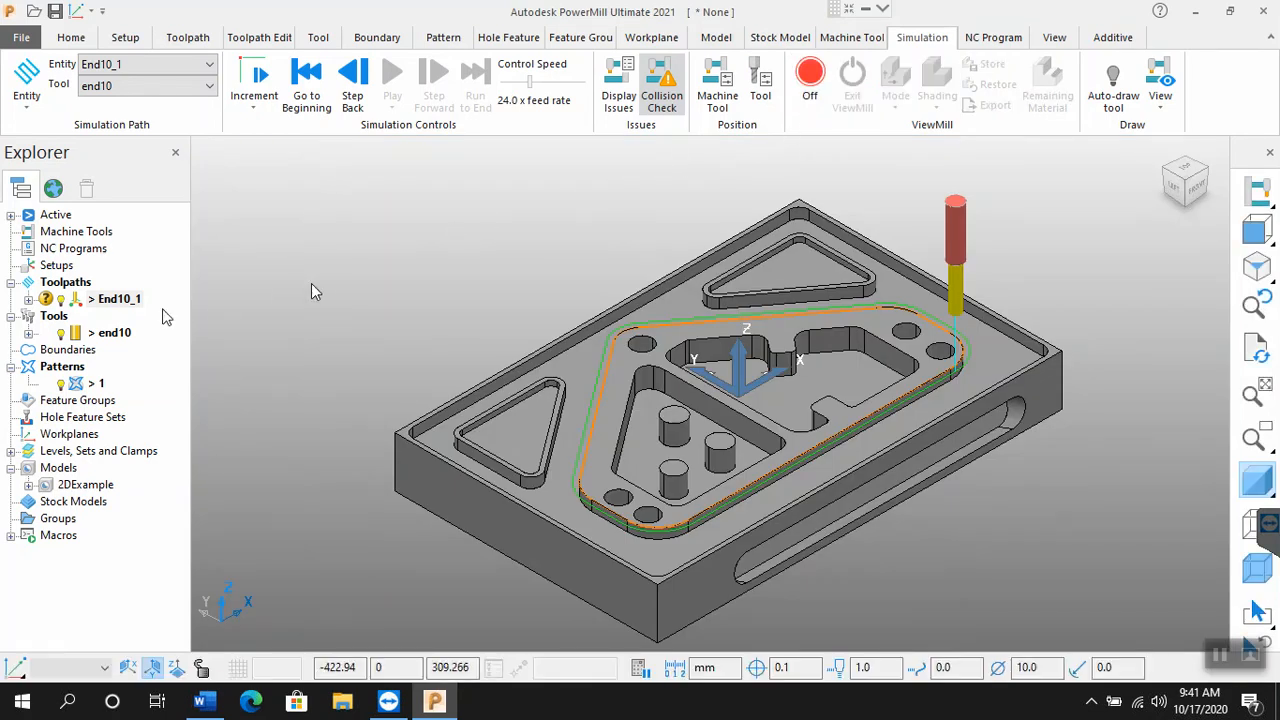
# Step: Reopen the settings of toolpath End10_1 for recalculation and set the curve profile's lower limit to -2
pyautogui.rightClick(127, 305)
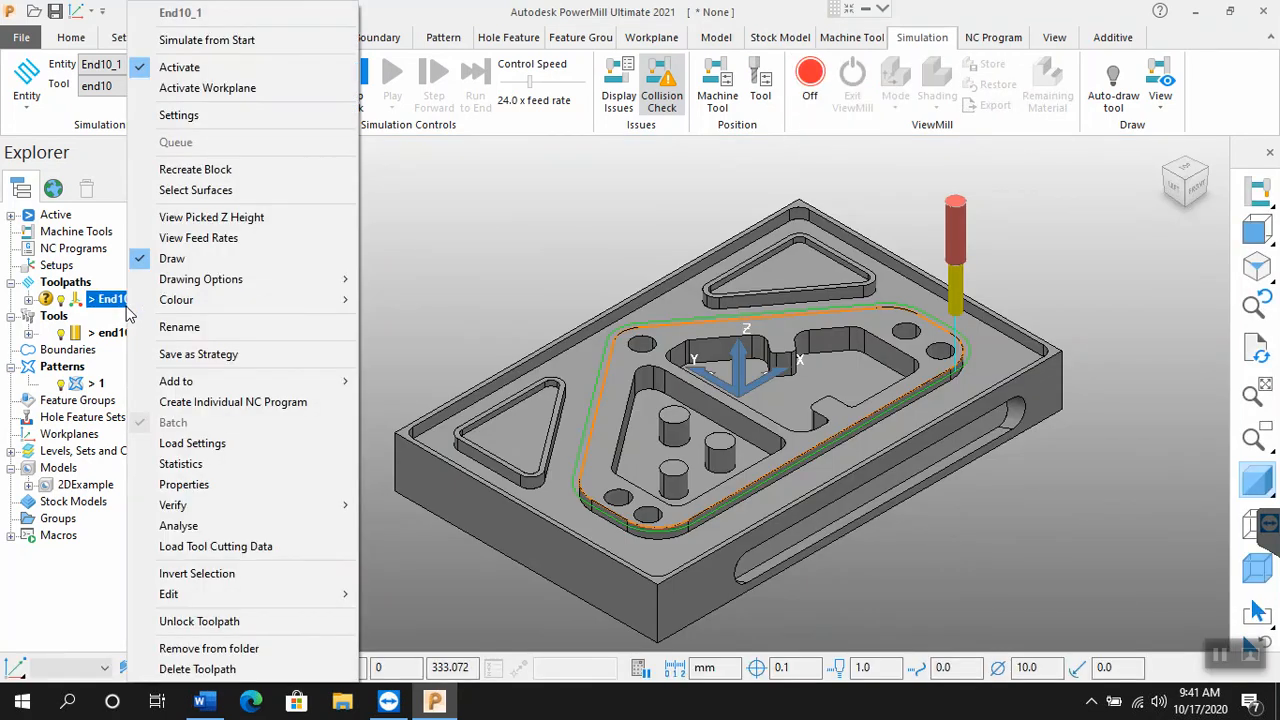
pyautogui.click(179, 117)
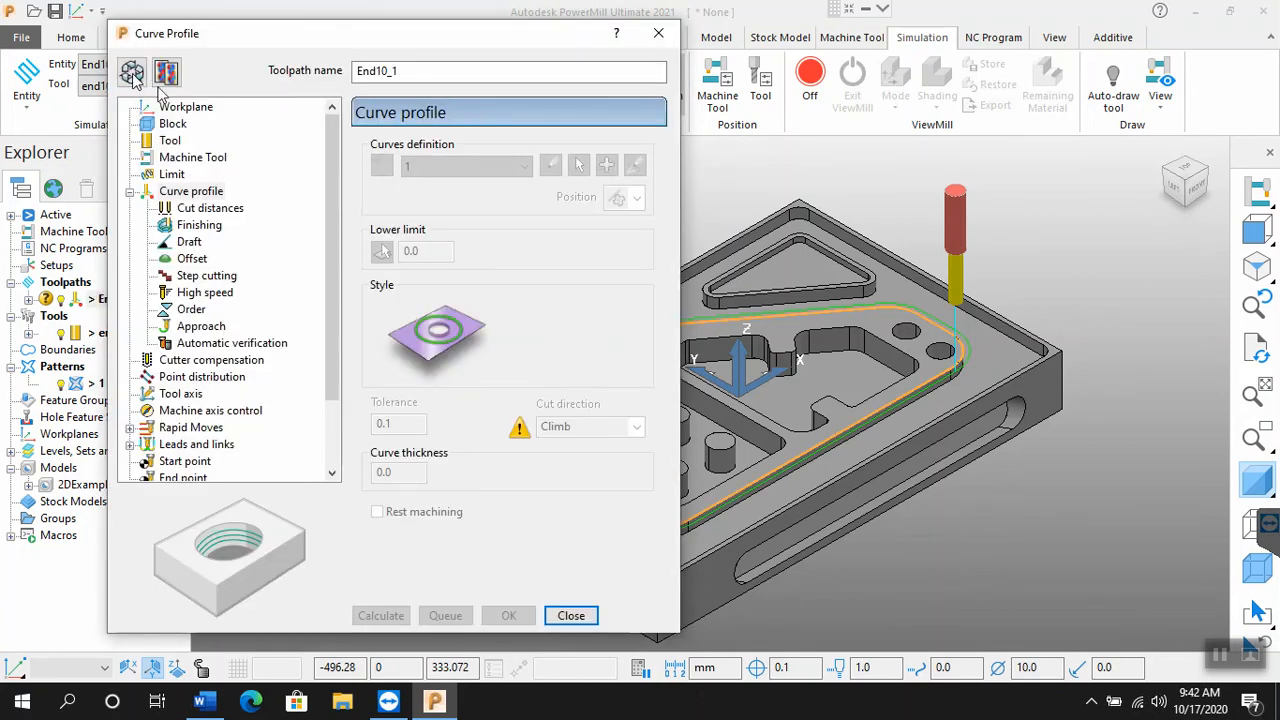
pyautogui.click(133, 78)
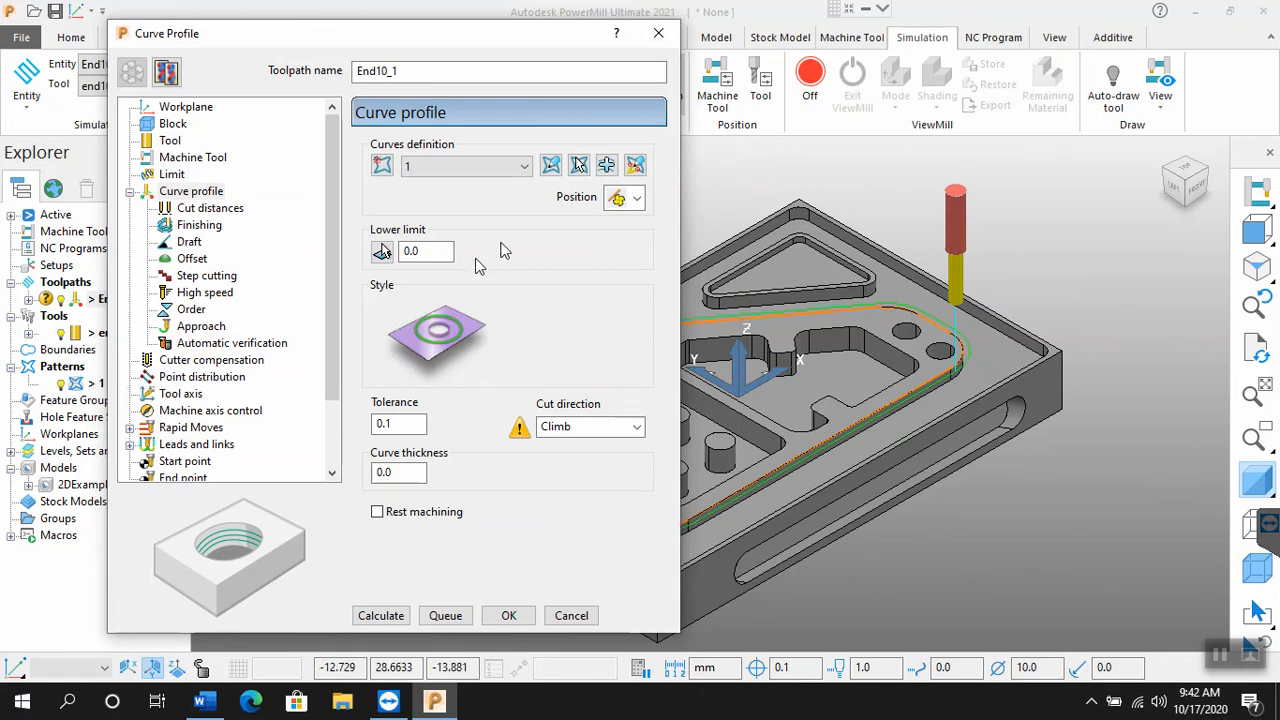
pyautogui.click(429, 252)
pyautogui.doubleClick(429, 252)
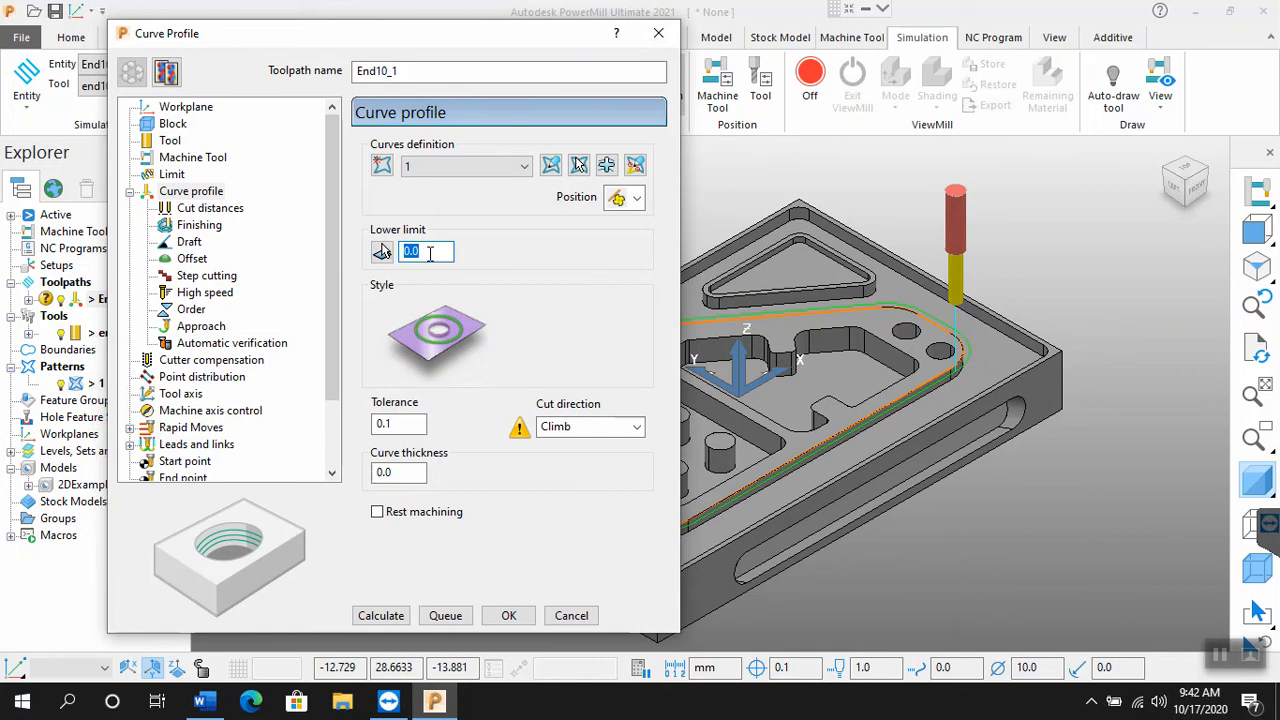
pyautogui.click(210, 209)
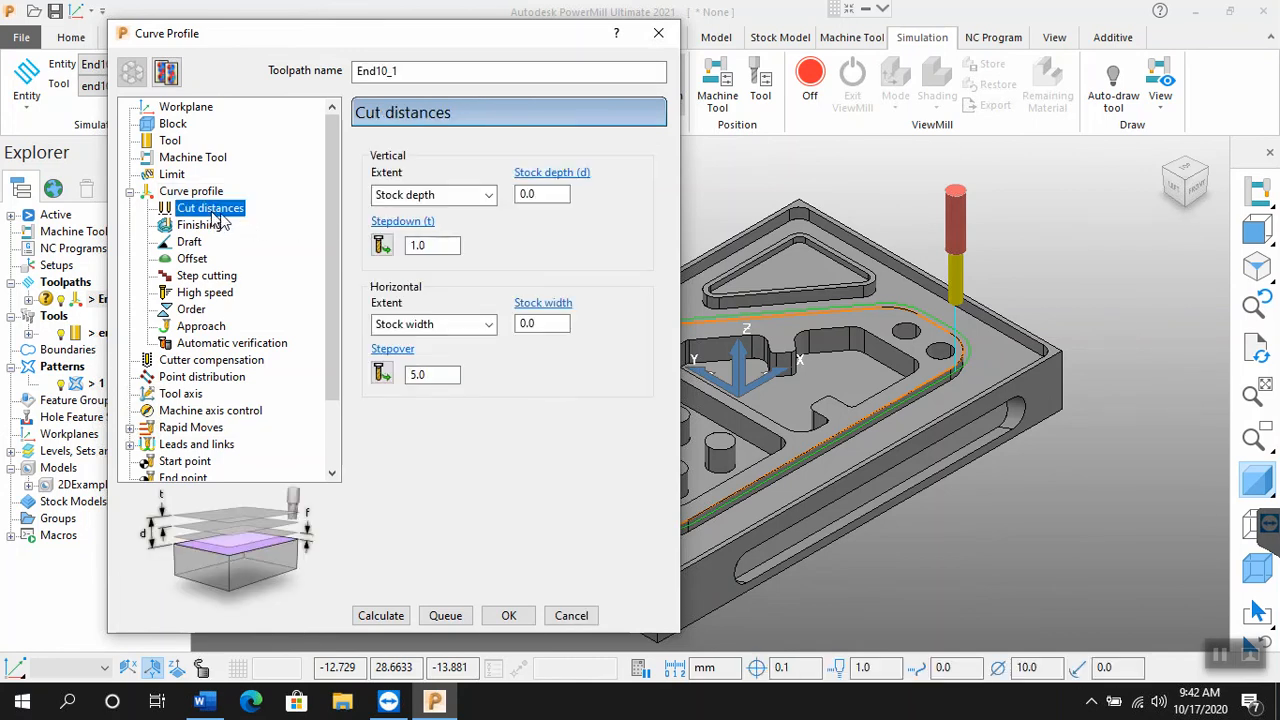
pyautogui.click(191, 191)
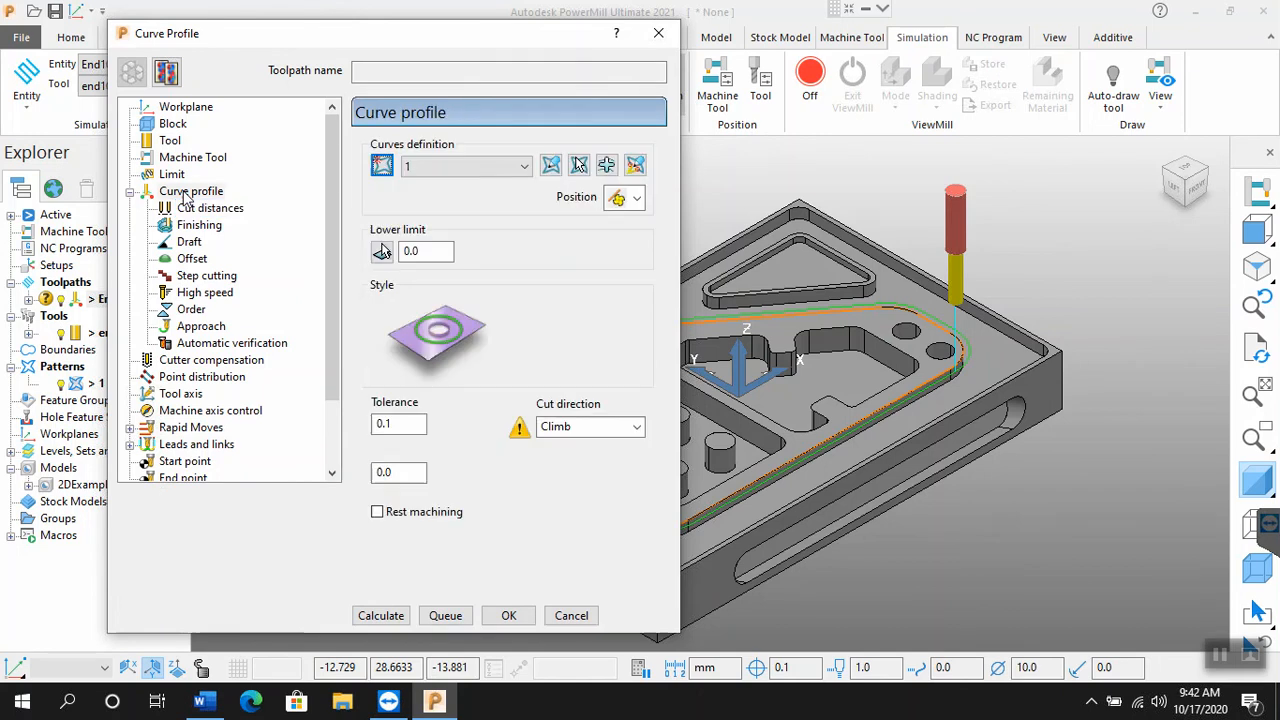
pyautogui.click(406, 251)
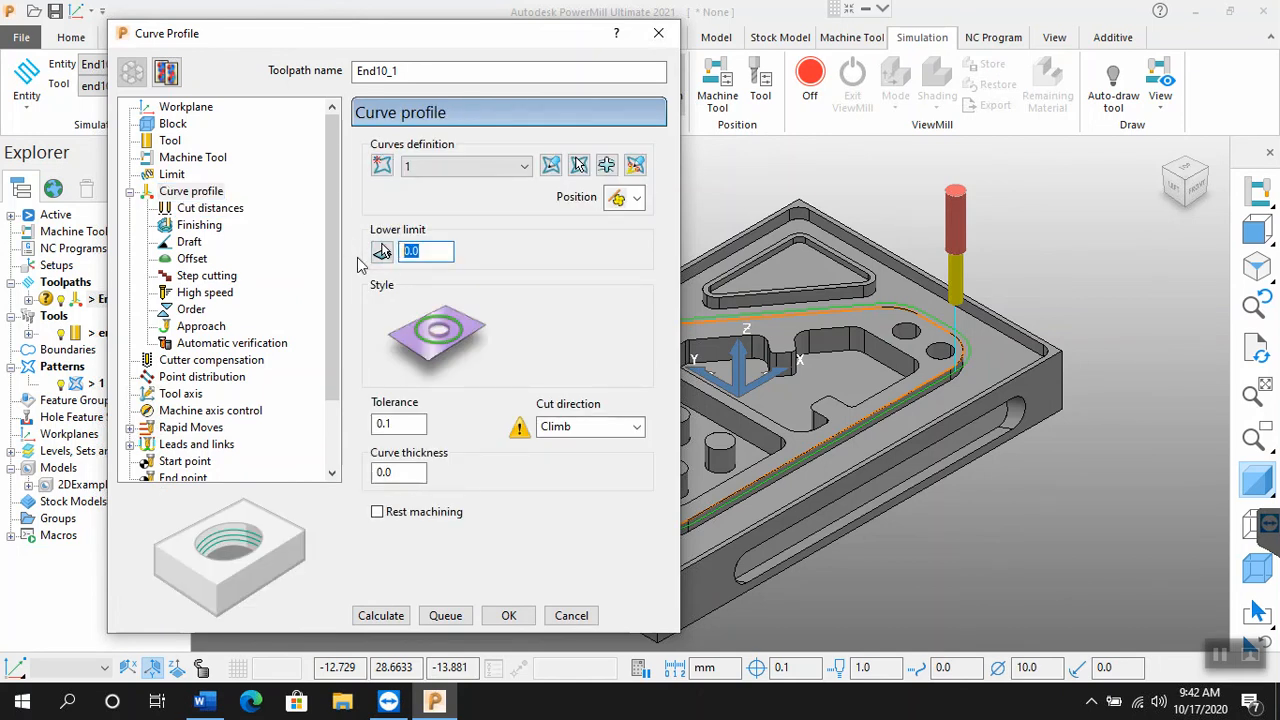
pyautogui.write('-2')
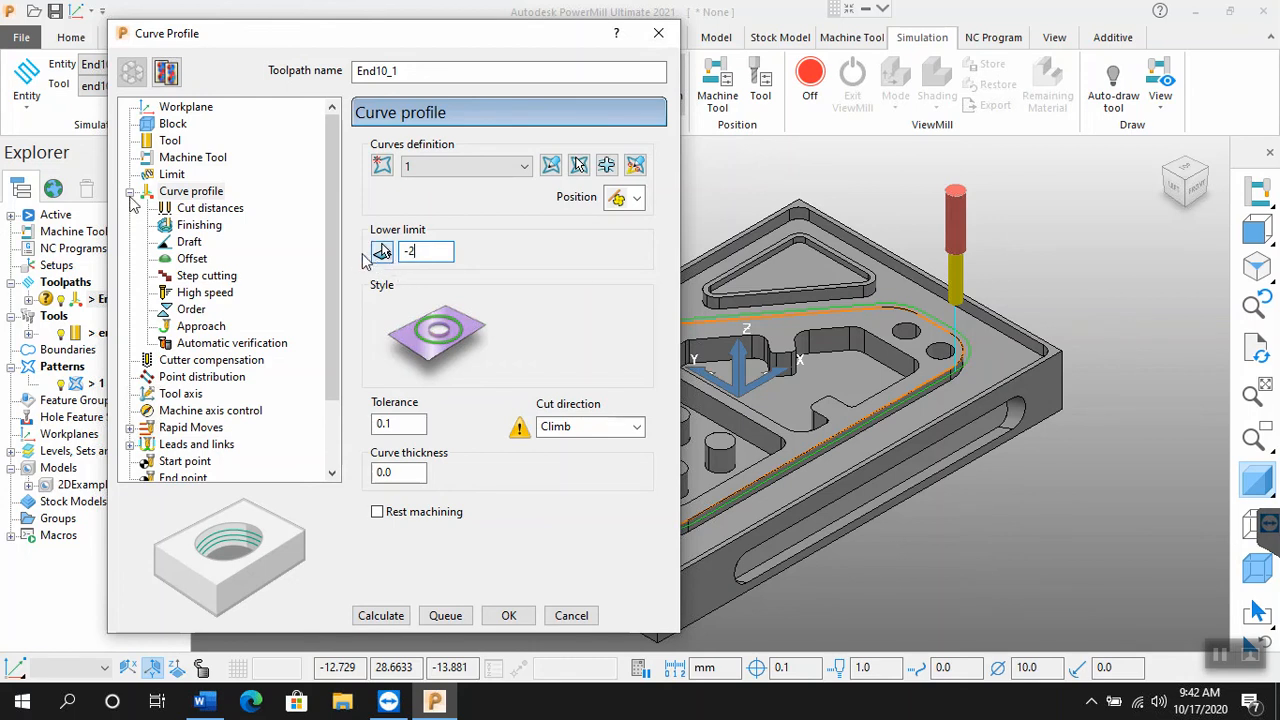
# Step: Set the vertical extent of the curve profile's cut distances to Limits
pyautogui.click(208, 208)
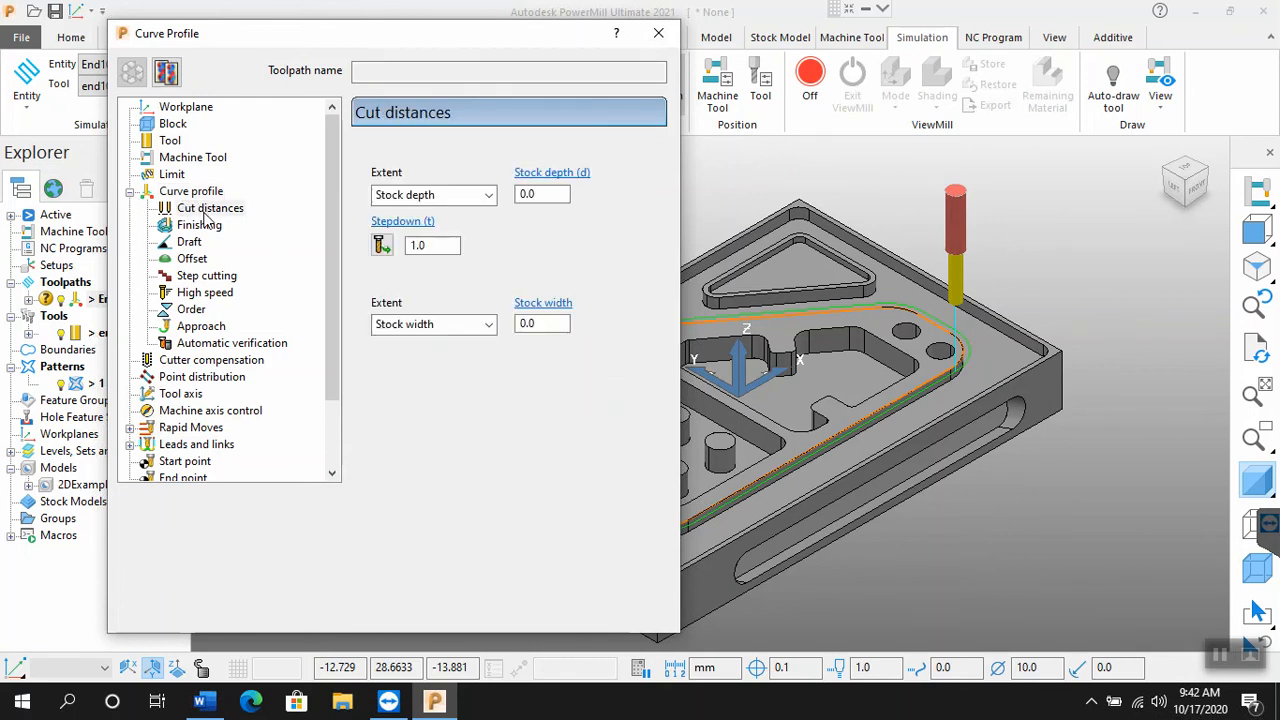
pyautogui.click(455, 196)
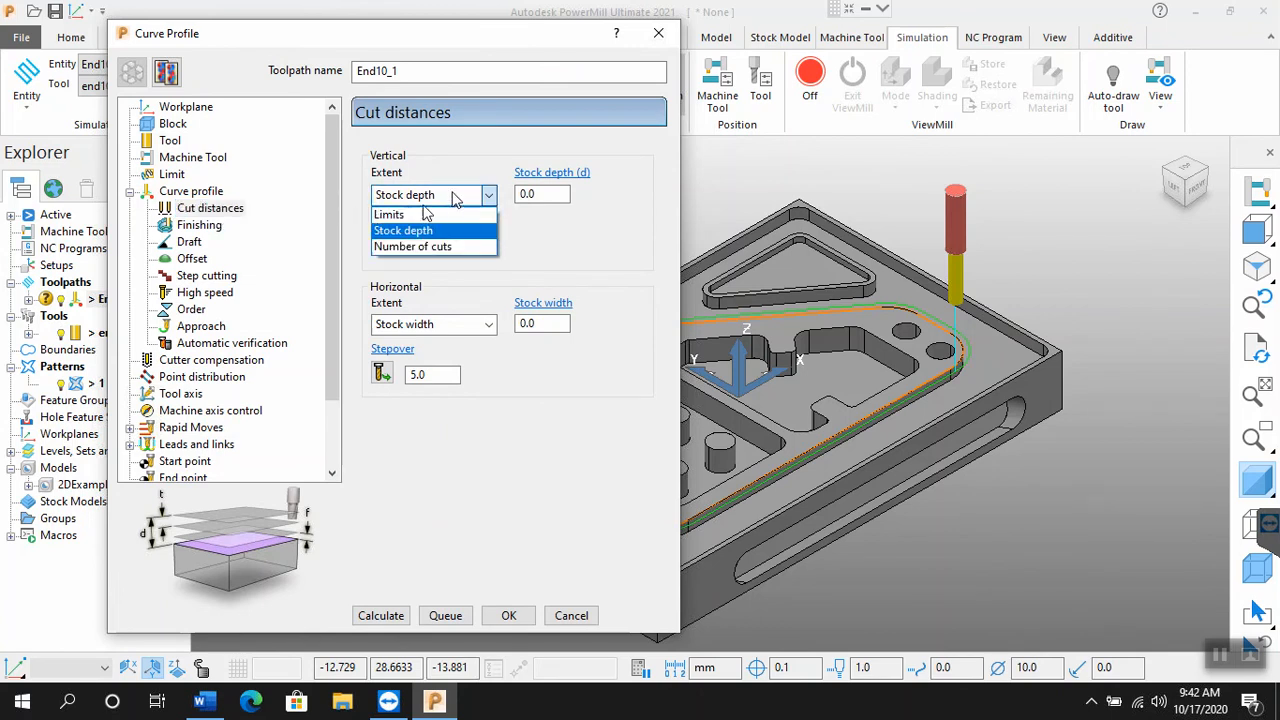
pyautogui.click(400, 215)
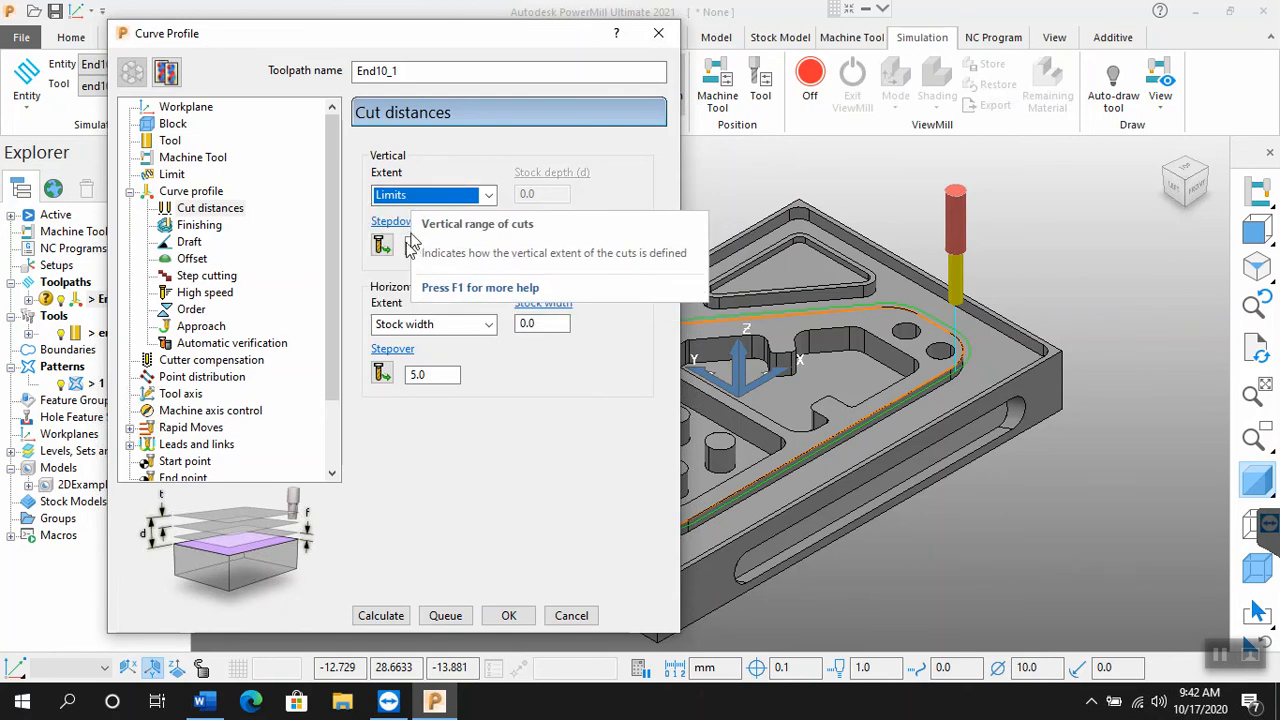
pyautogui.click(425, 245)
pyautogui.doubleClick(425, 245)
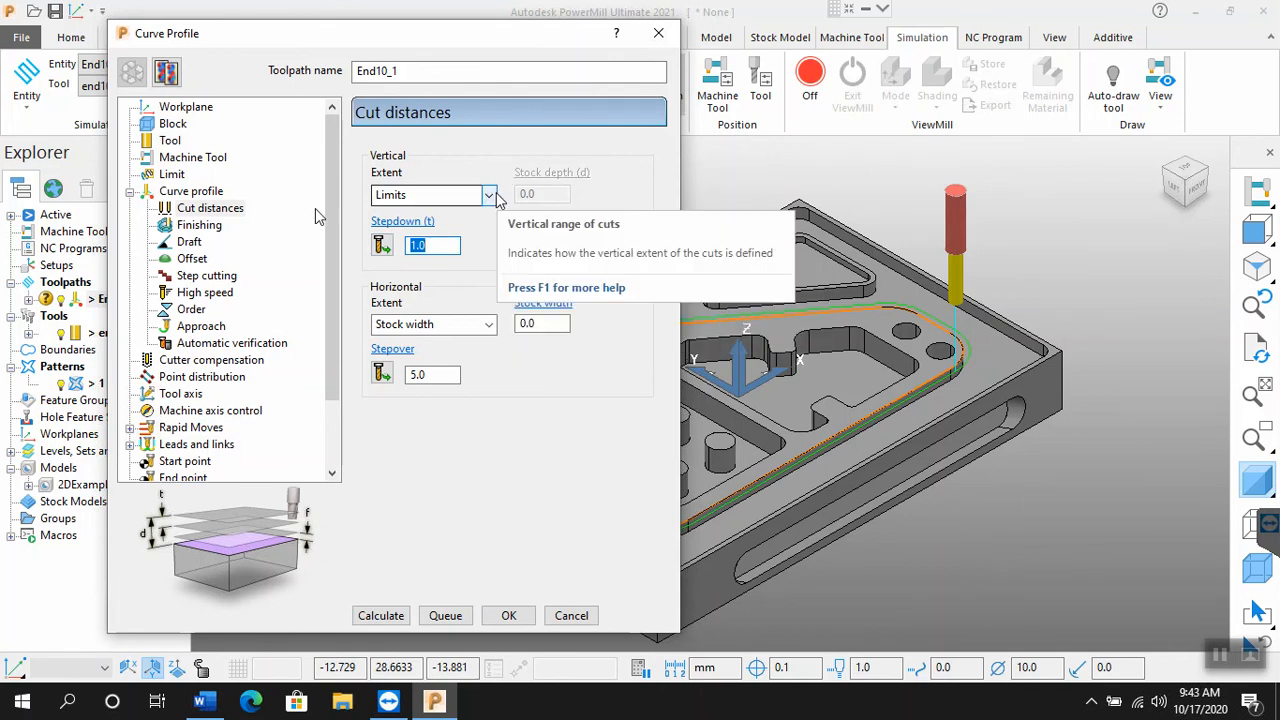
# Step: Review the curve profile's lower limit against the vertical stepdown and calculate toolpath End10_1
pyautogui.click(188, 192)
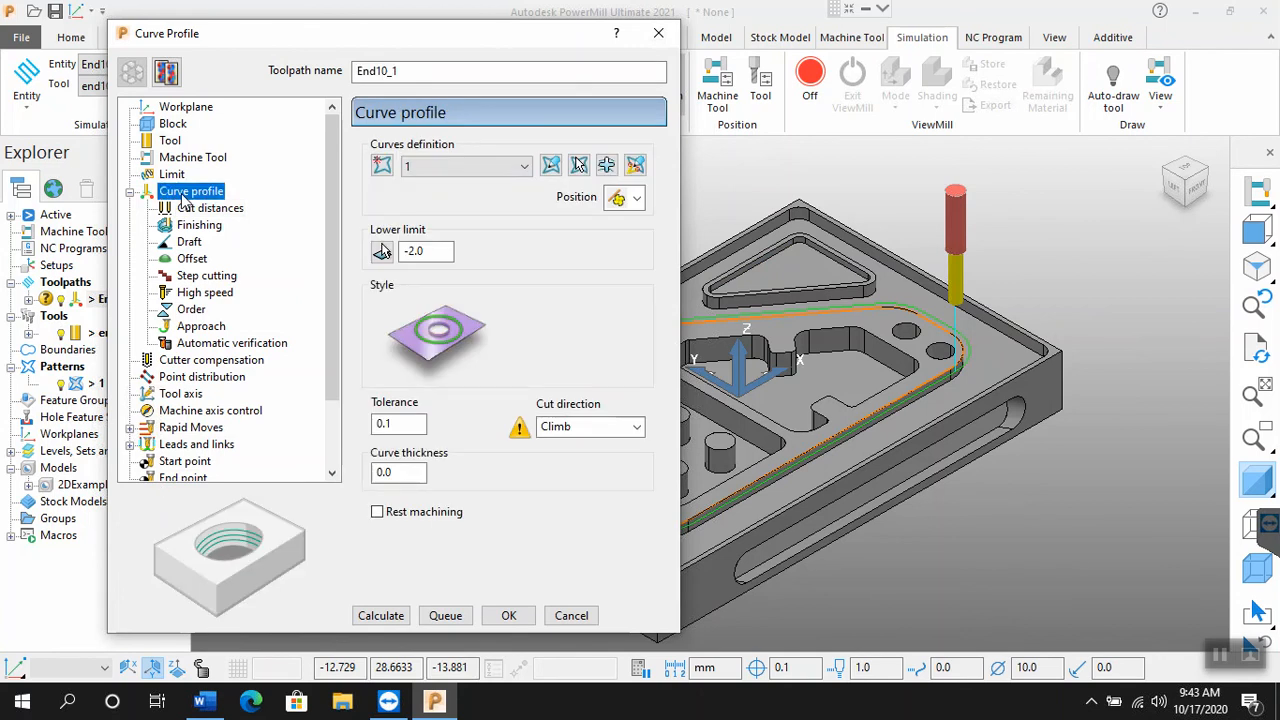
pyautogui.click(447, 250)
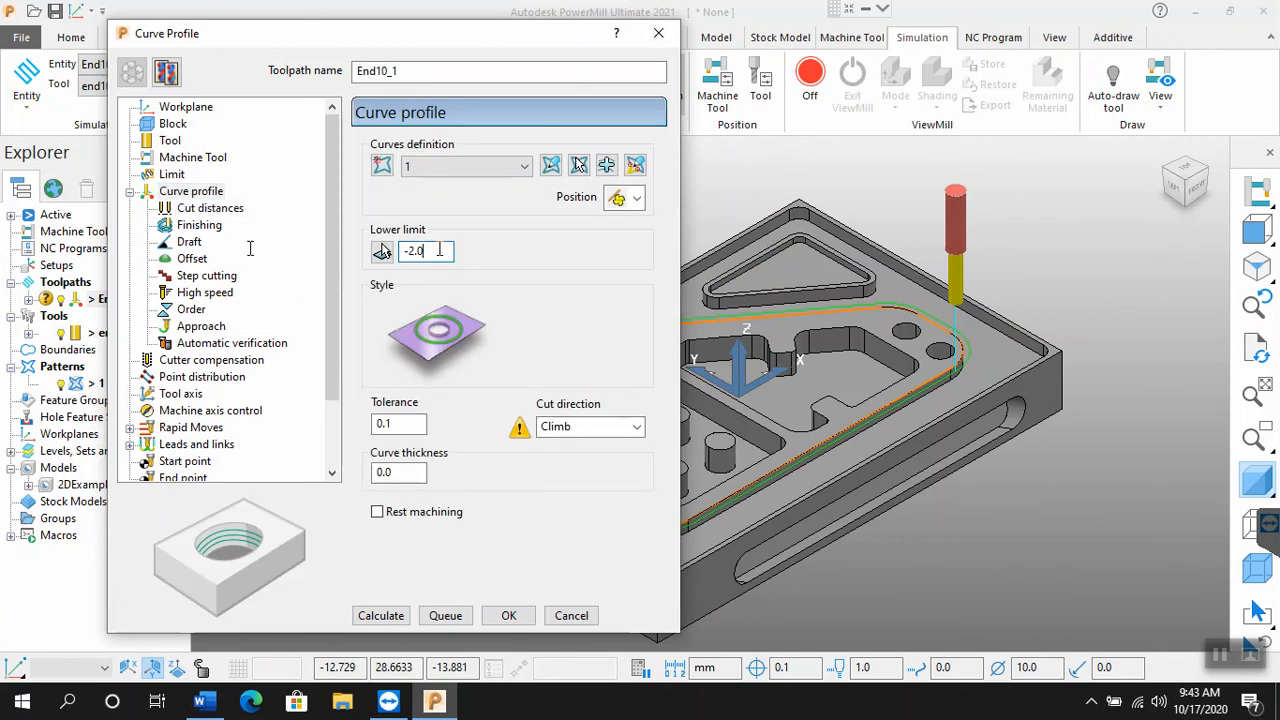
pyautogui.click(209, 209)
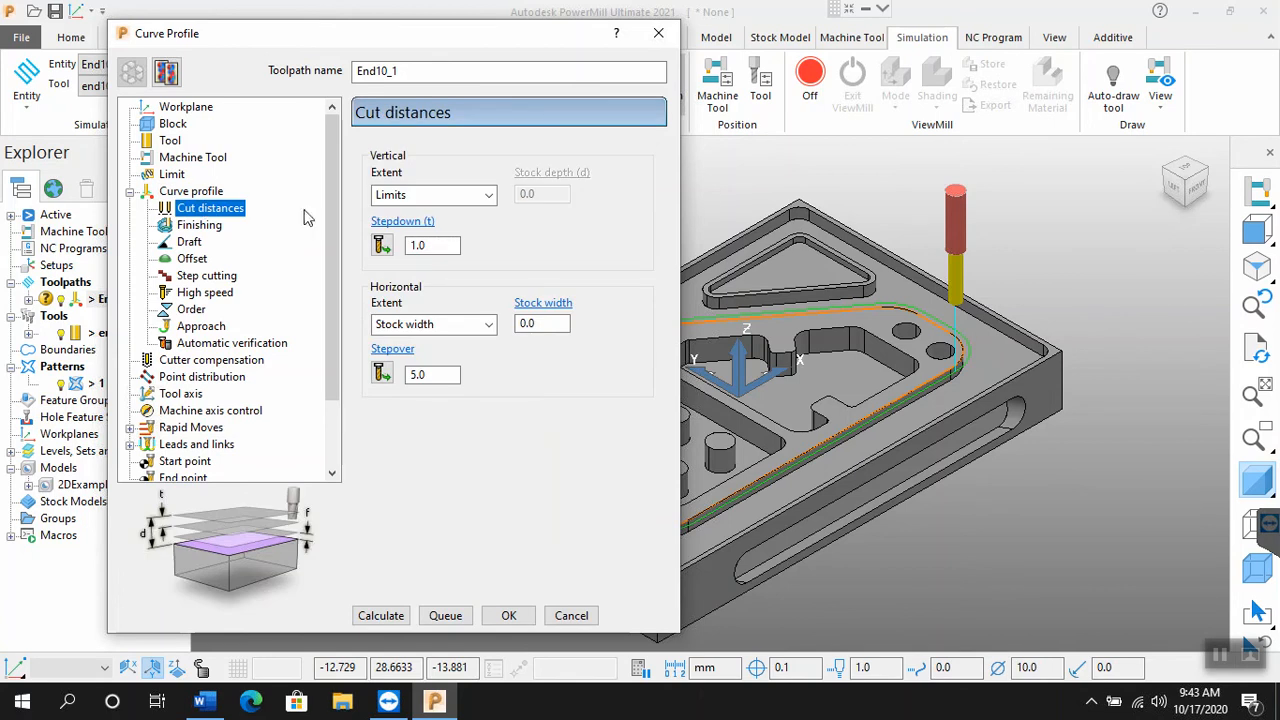
pyautogui.click(451, 244)
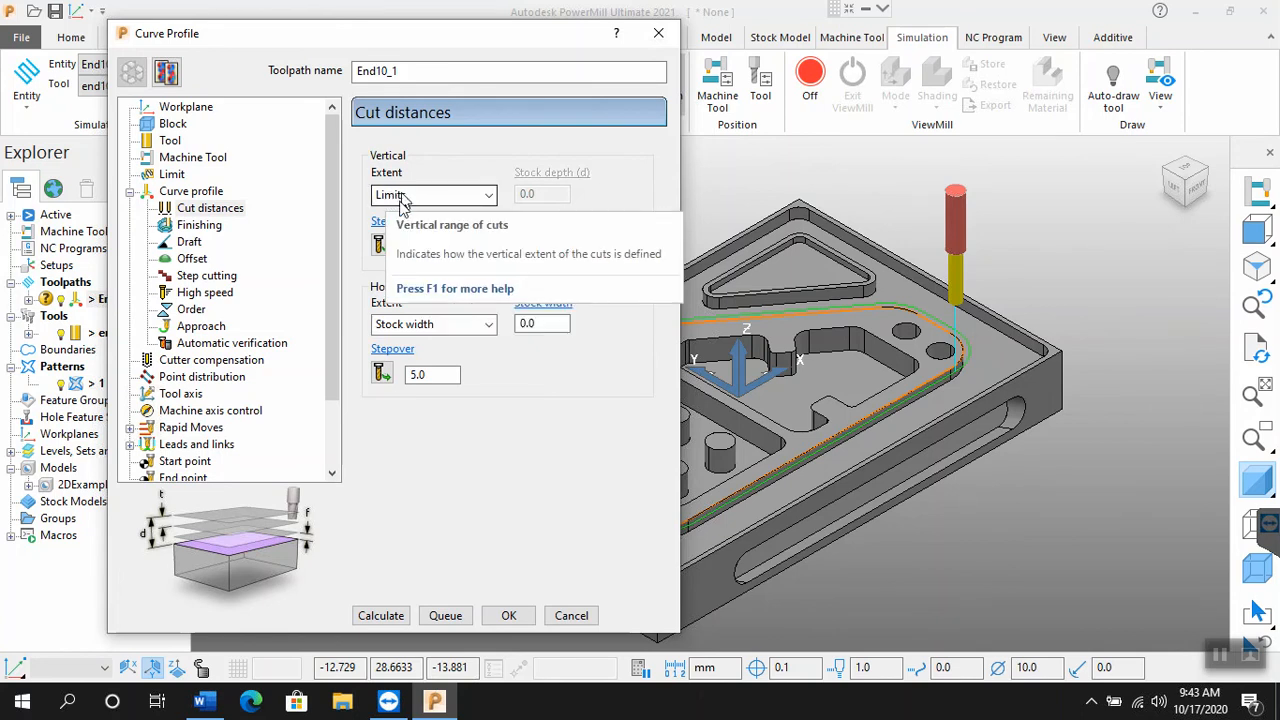
pyautogui.click(203, 193)
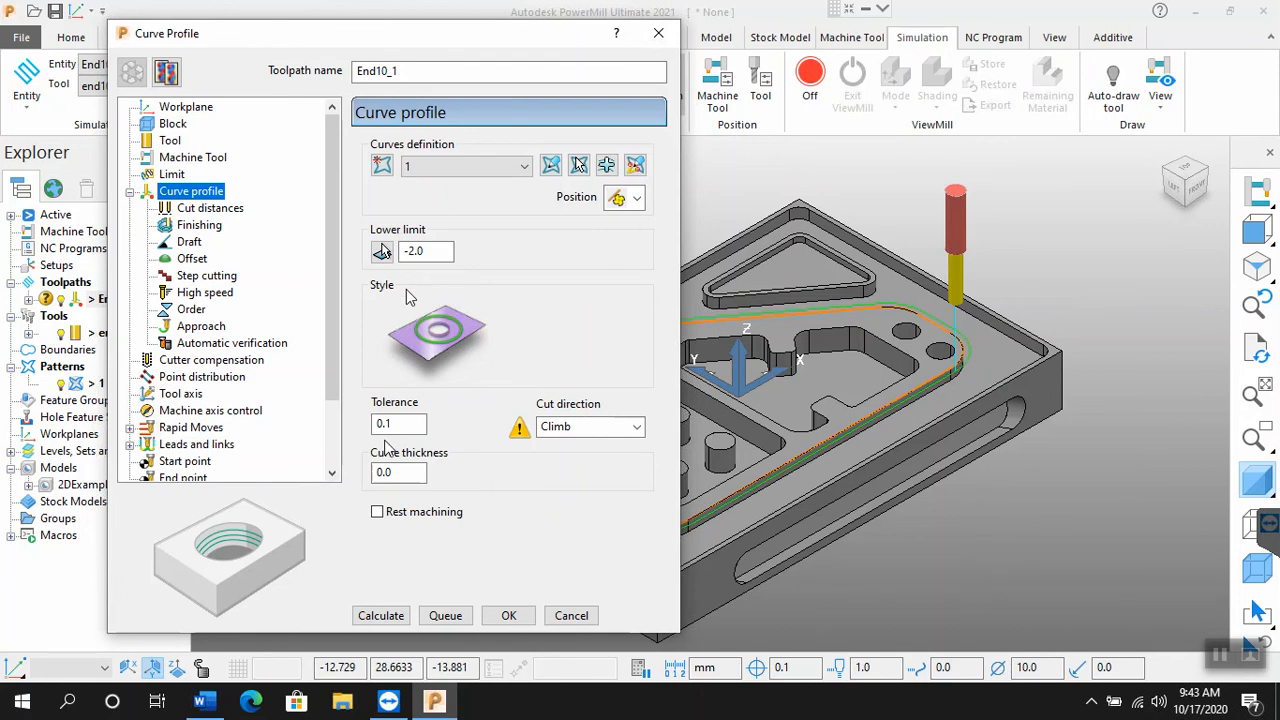
pyautogui.click(393, 620)
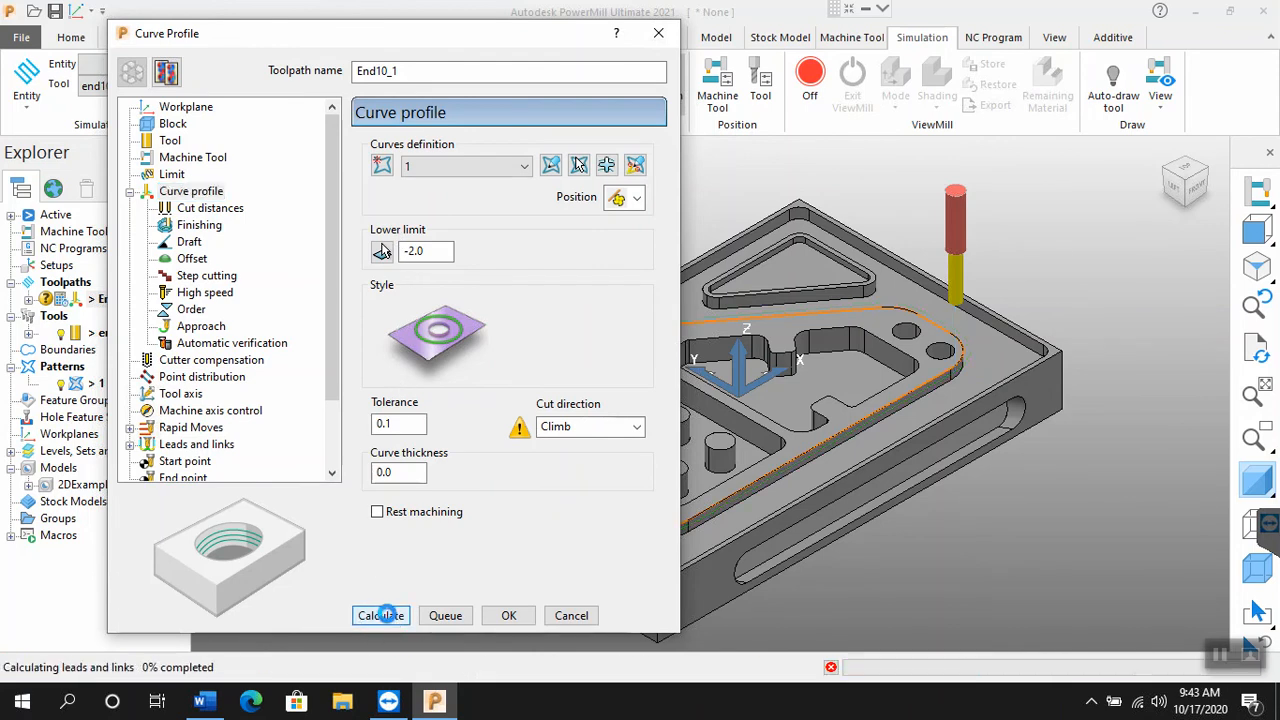
pyautogui.click(388, 613)
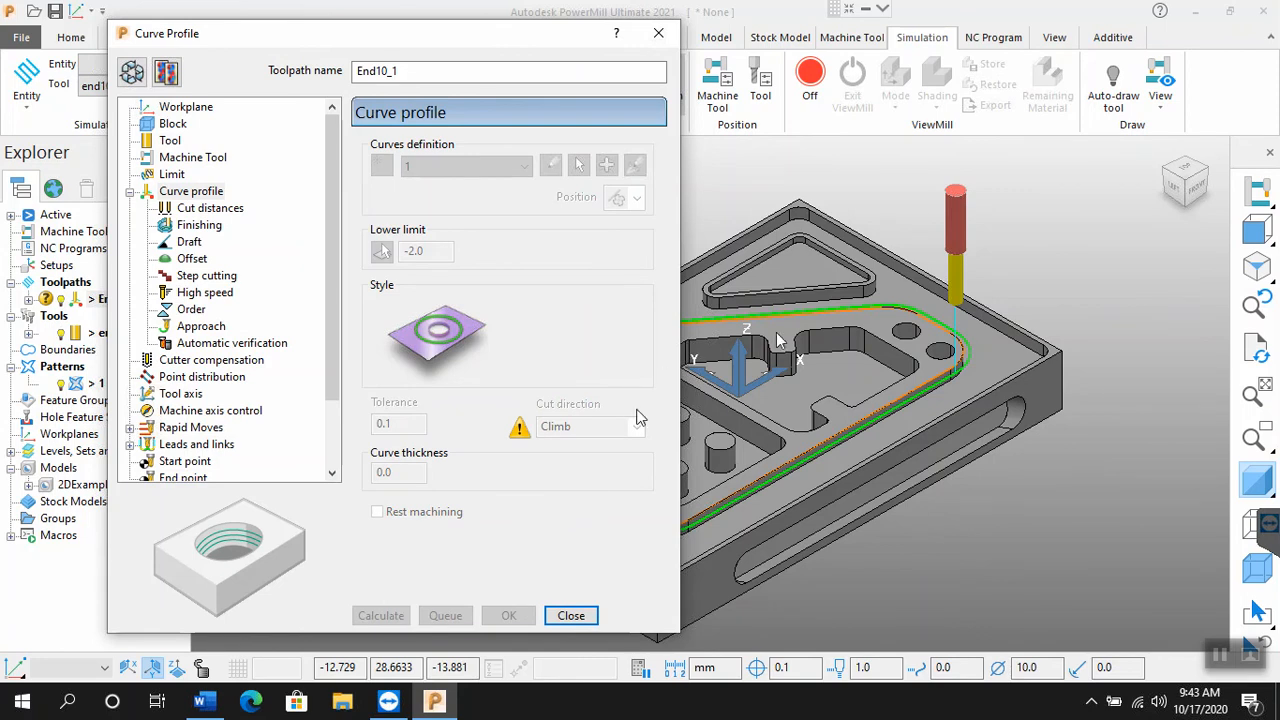
# Step: Examine the recalculated passes closely at the profile's rounded corner and around the whole contour, and close the toolpath settings
pyautogui.scroll(4, 928, 355)
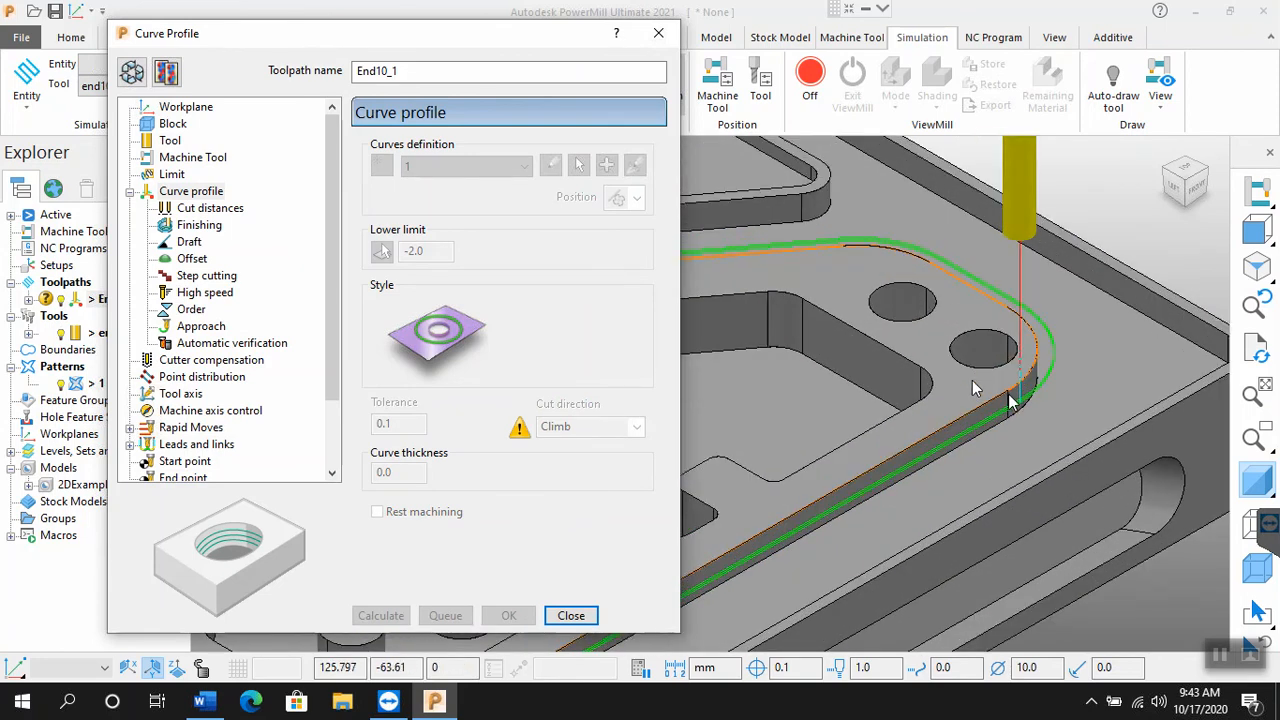
pyautogui.scroll(3, 1080, 440)
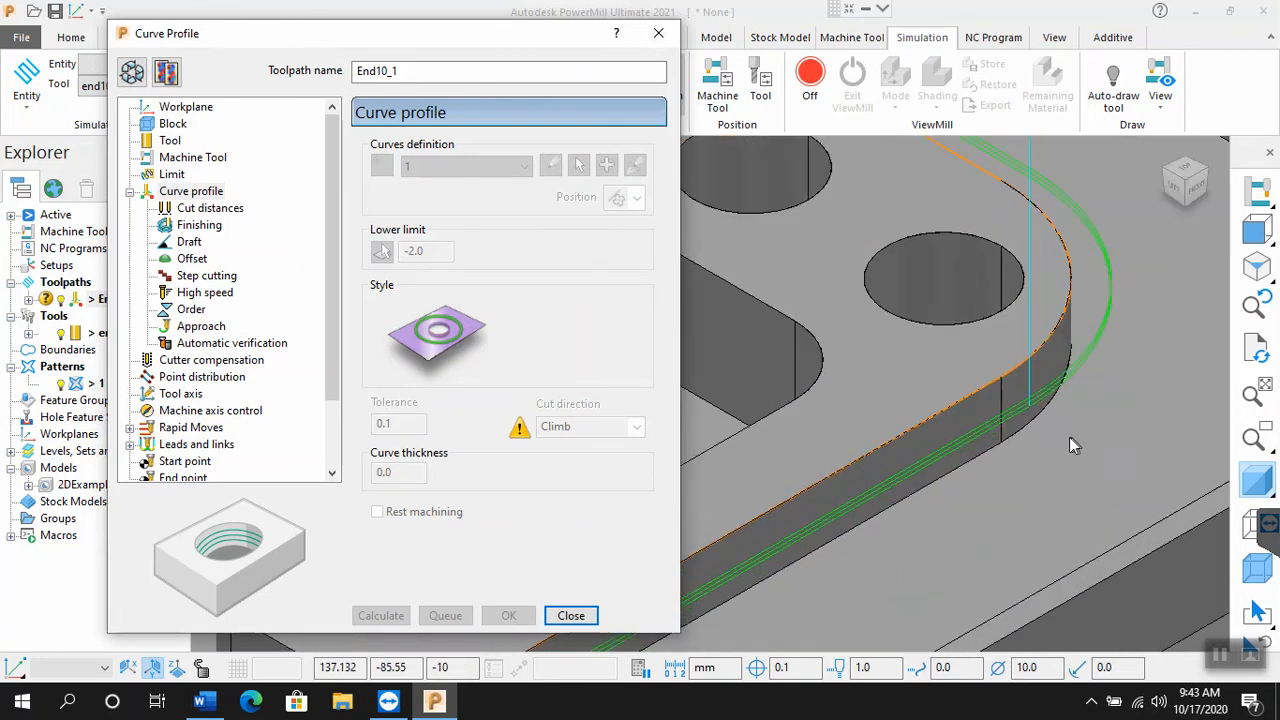
pyautogui.scroll(3, 1069, 437)
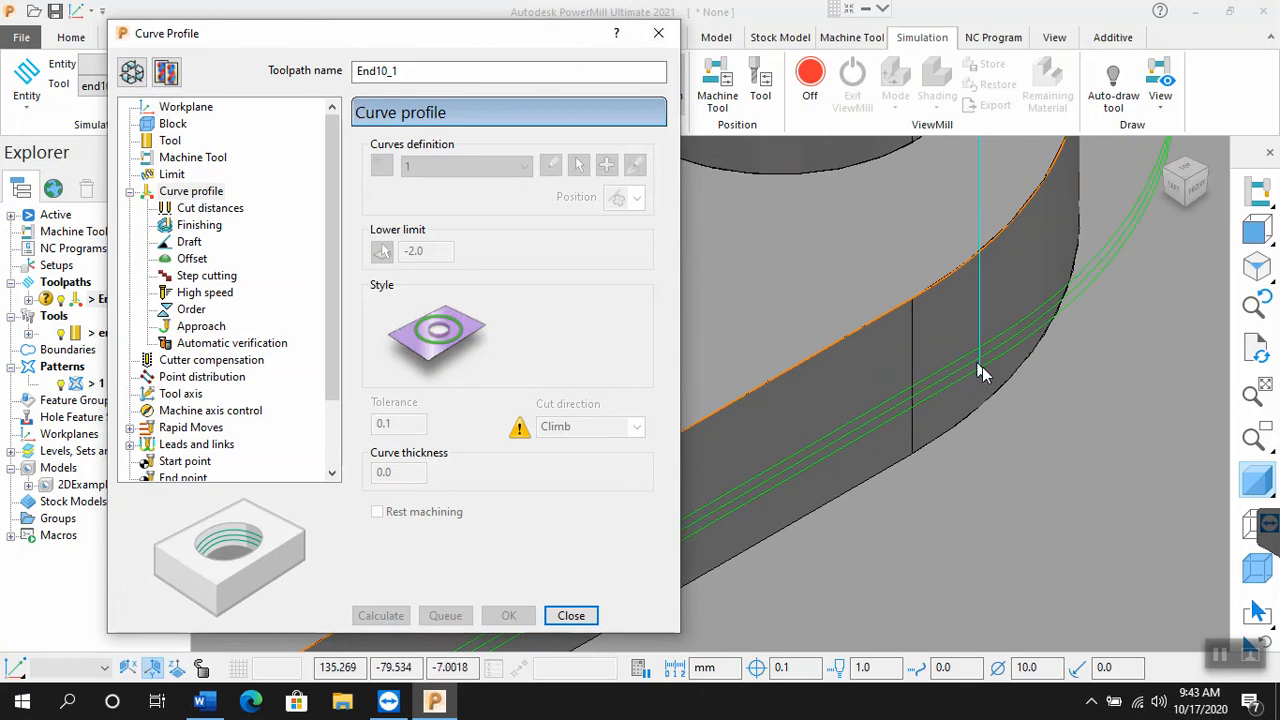
pyautogui.scroll(-4, 994, 376)
pyautogui.scroll(-2, 994, 376)
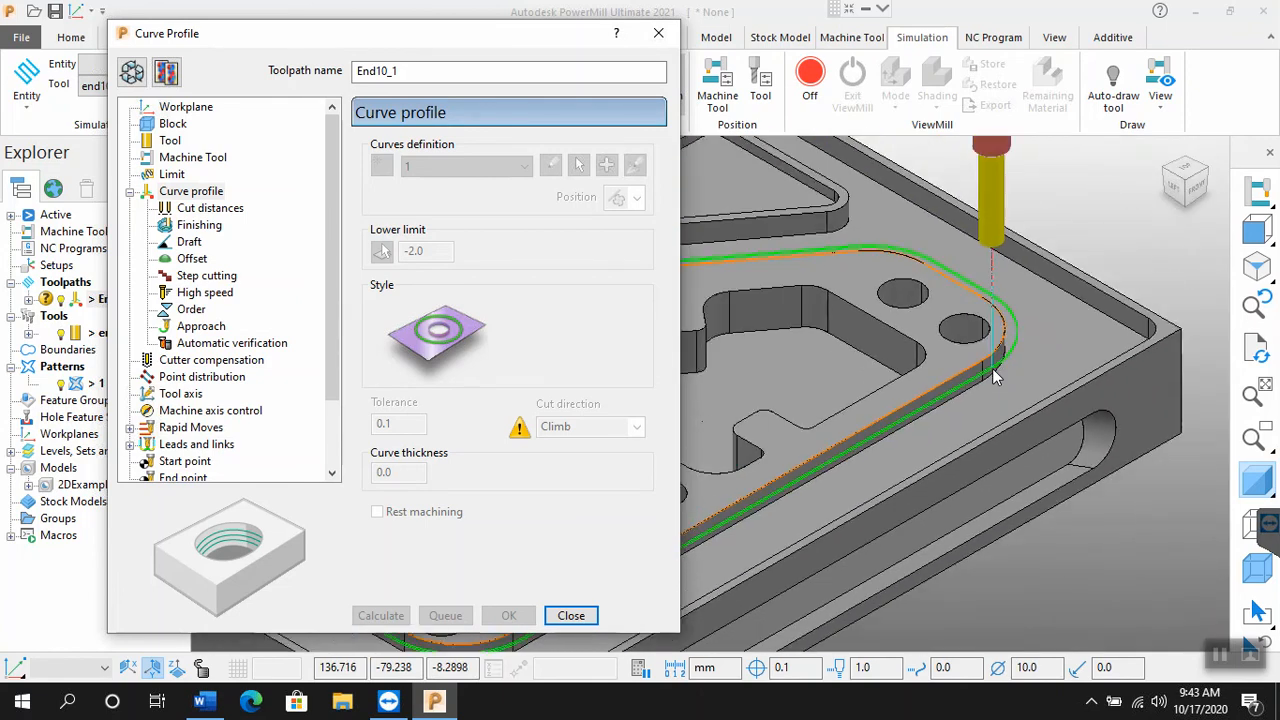
pyautogui.scroll(-3, 994, 376)
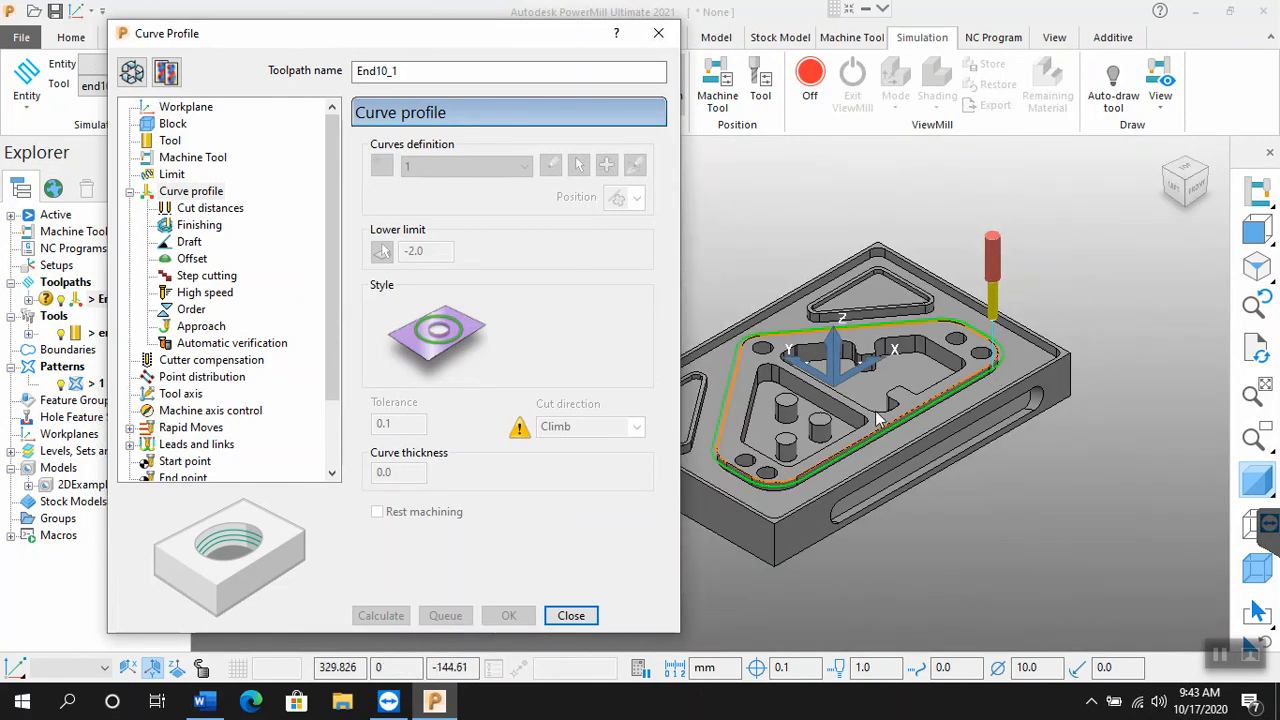
pyautogui.scroll(3, 738, 425)
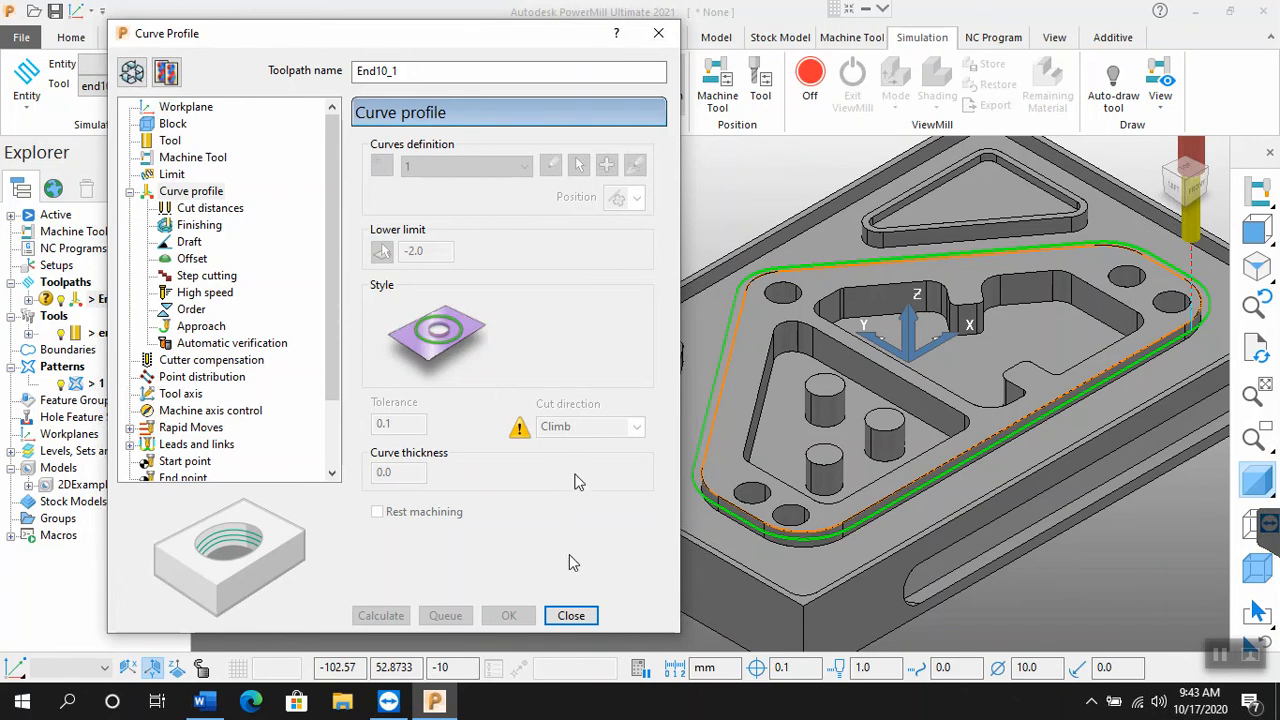
pyautogui.click(571, 616)
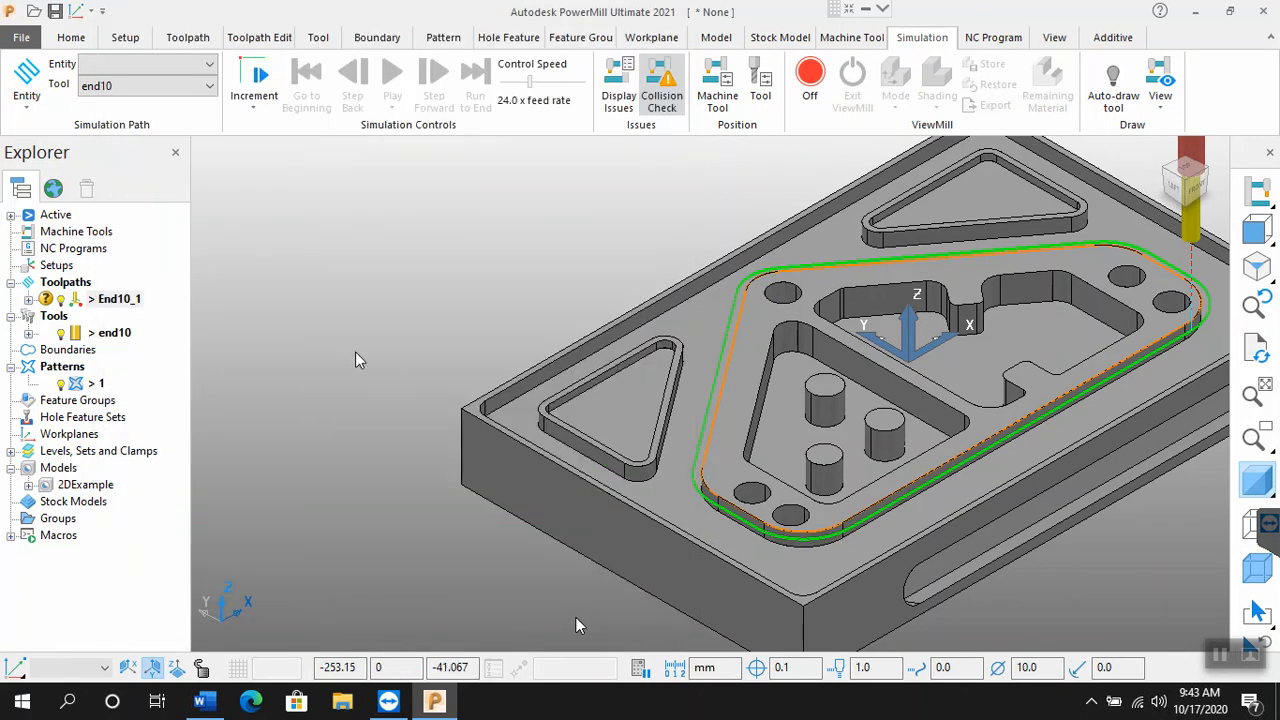
# Step: Load toolpath End10_1 into the simulation and play its stock removal in ViewMill
pyautogui.scroll(-2, 352, 358)
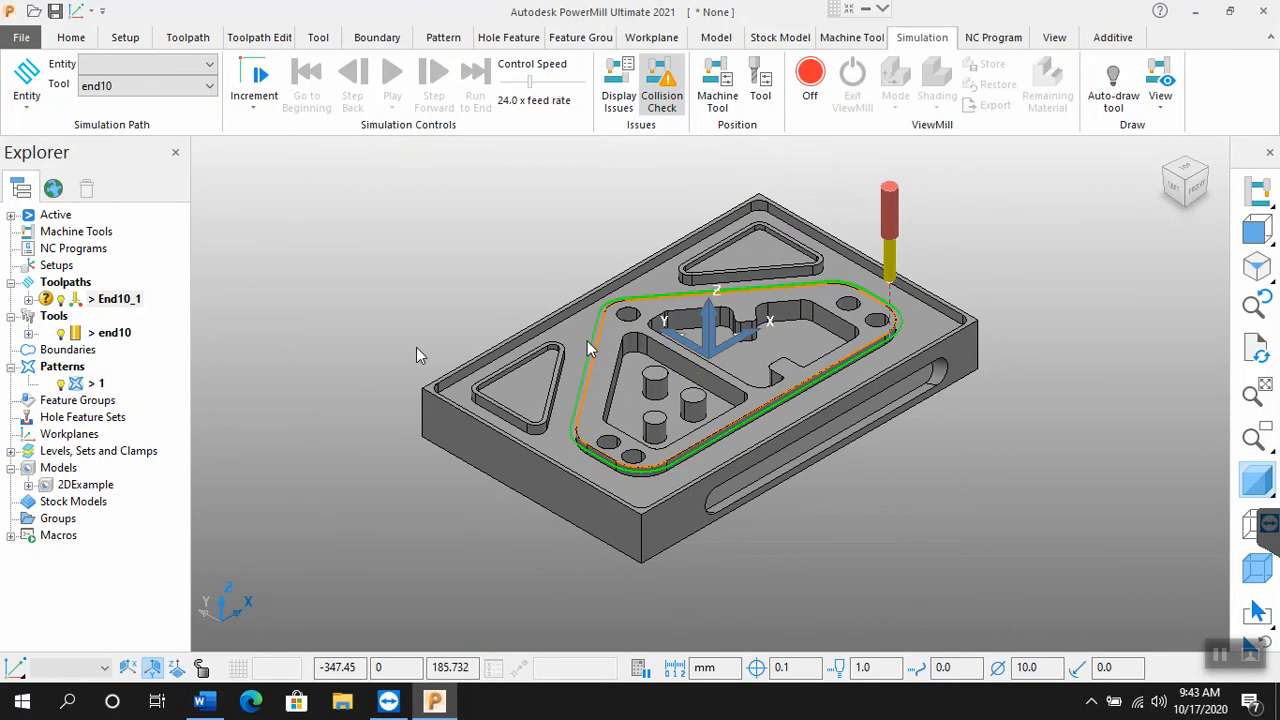
pyautogui.scroll(3, 628, 336)
pyautogui.click(206, 66)
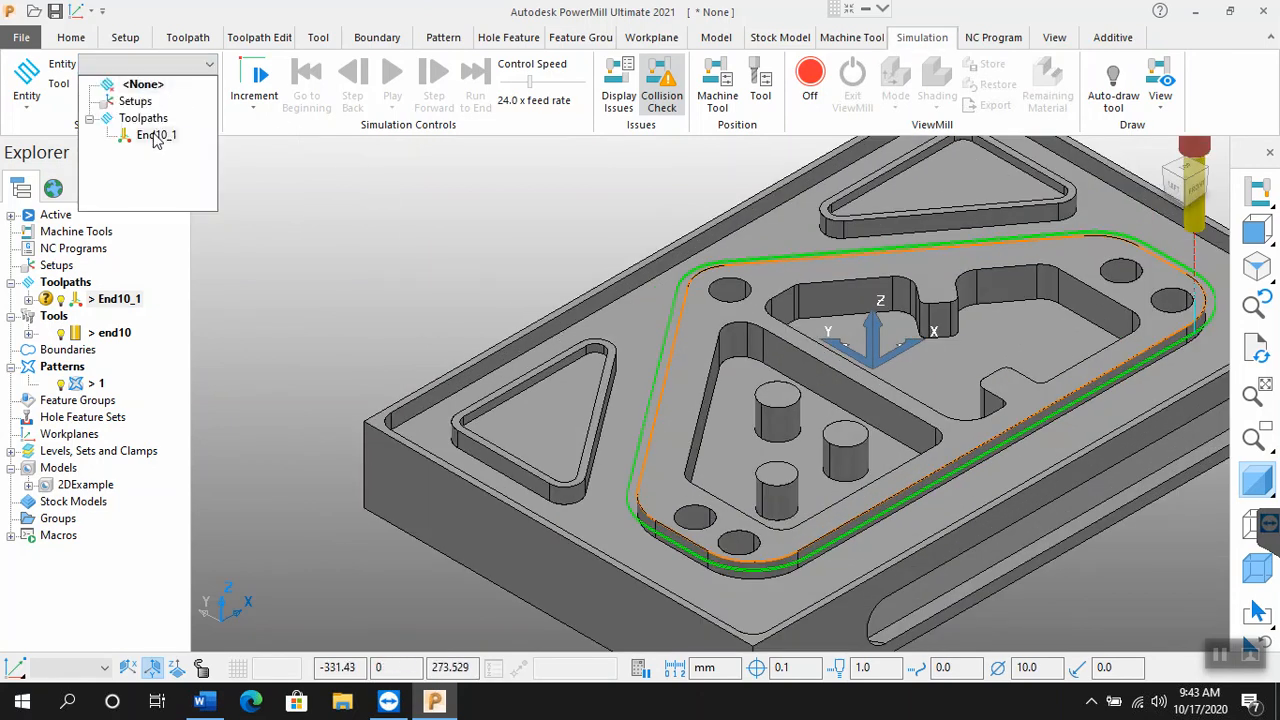
pyautogui.click(156, 136)
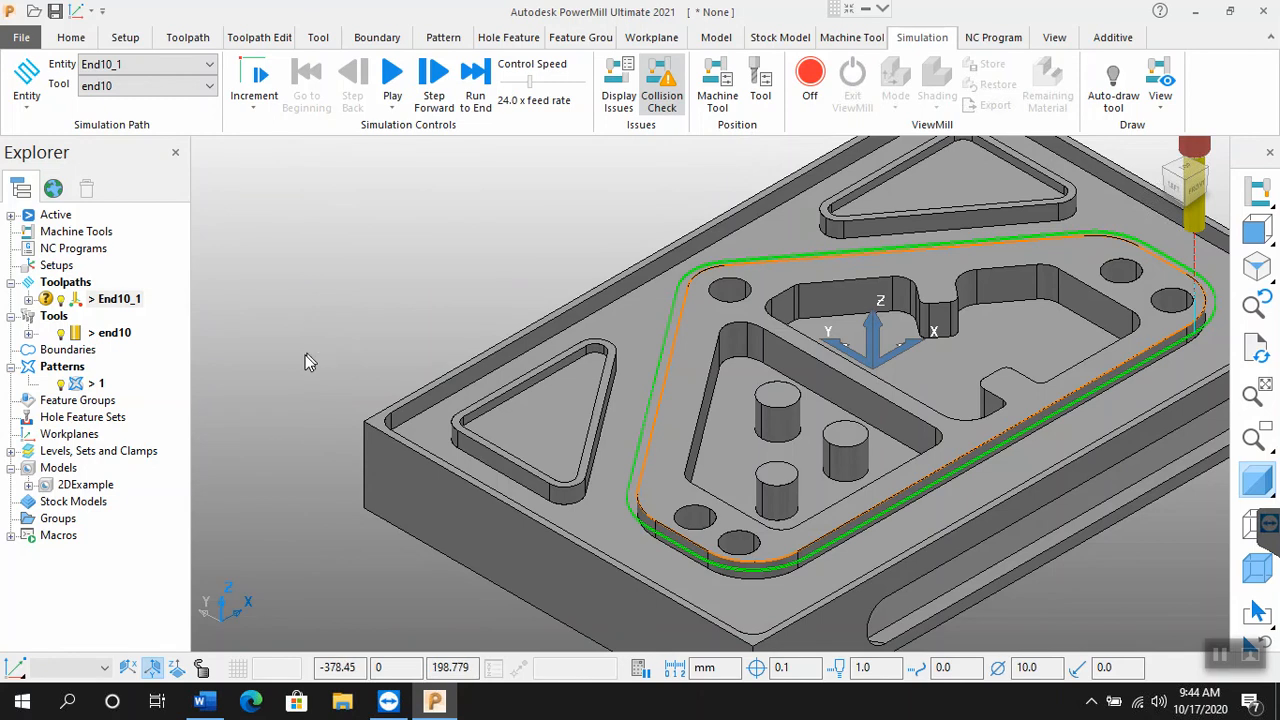
pyautogui.scroll(-2, 304, 355)
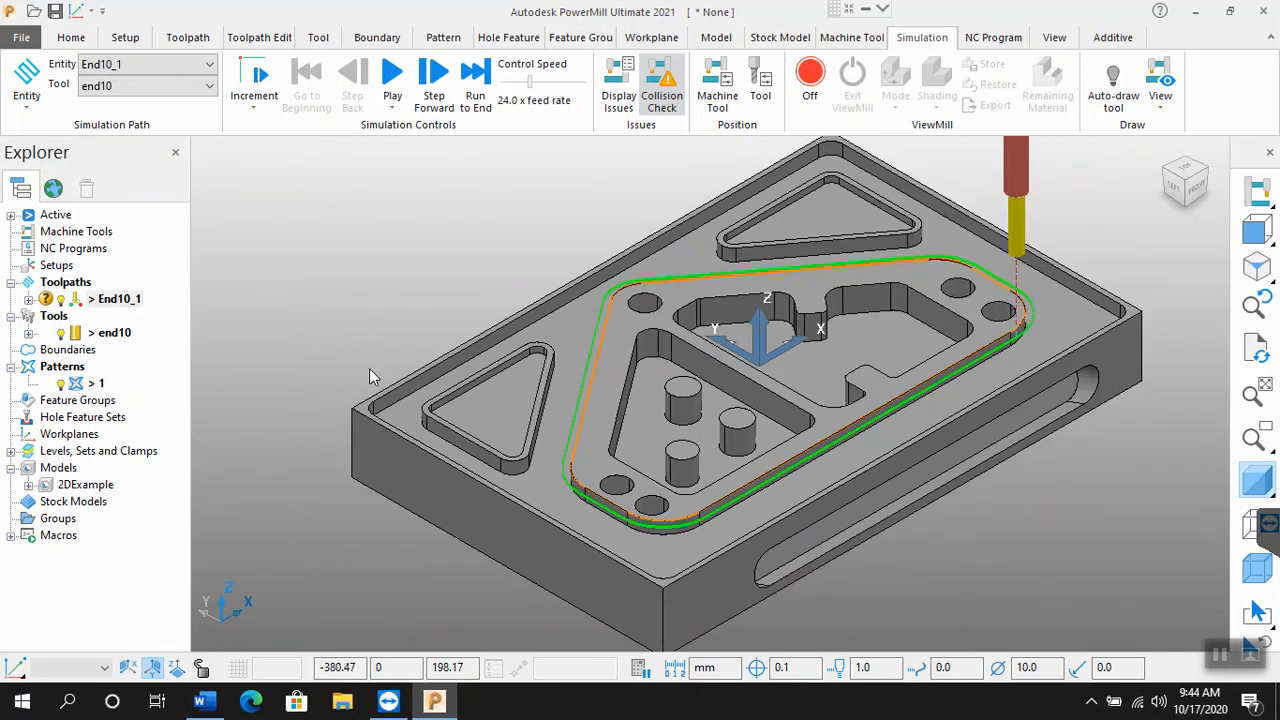
pyautogui.click(820, 88)
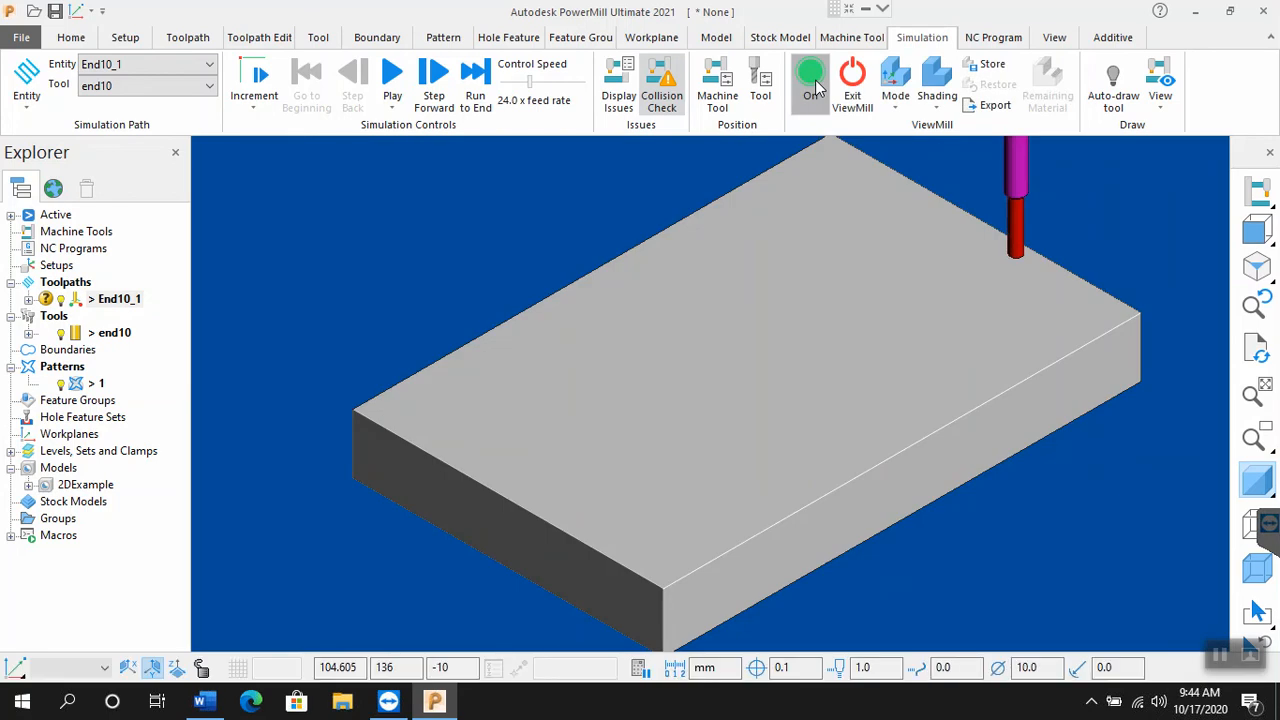
pyautogui.click(390, 78)
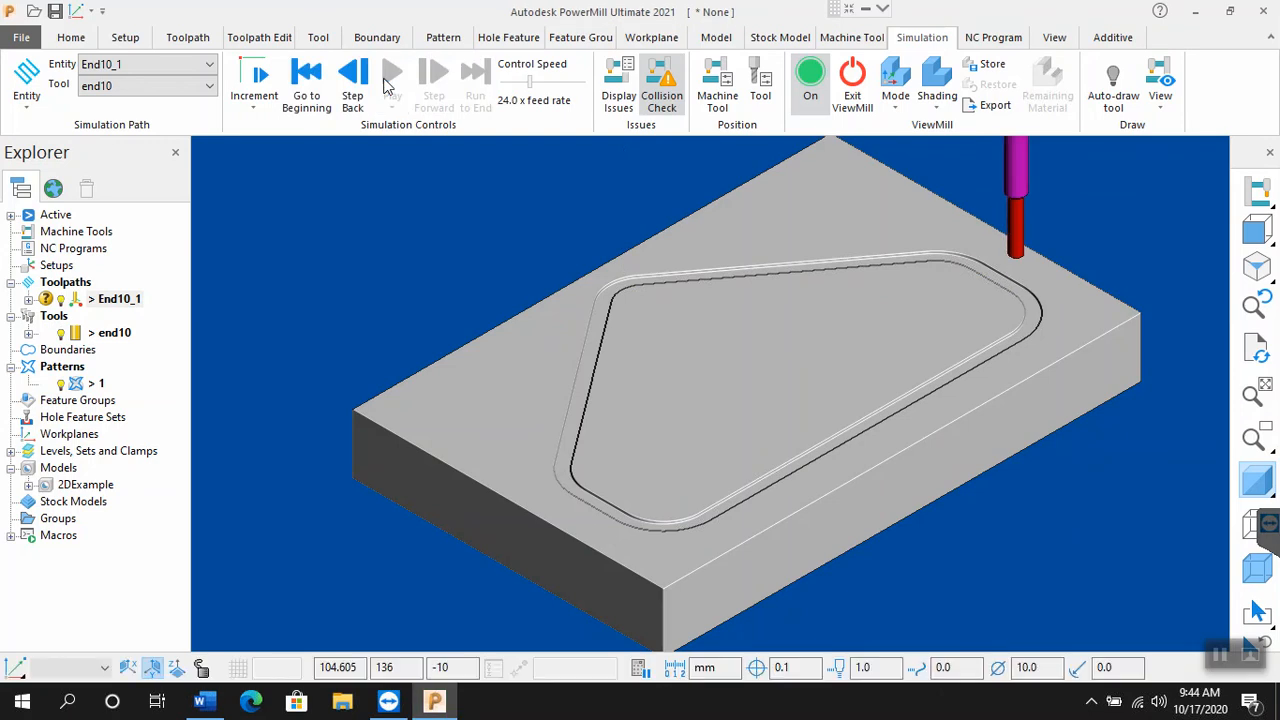
# Step: Apply Rainbow shading to the machined stock and exit ViewMill by halting the stock simulation
pyautogui.click(945, 108)
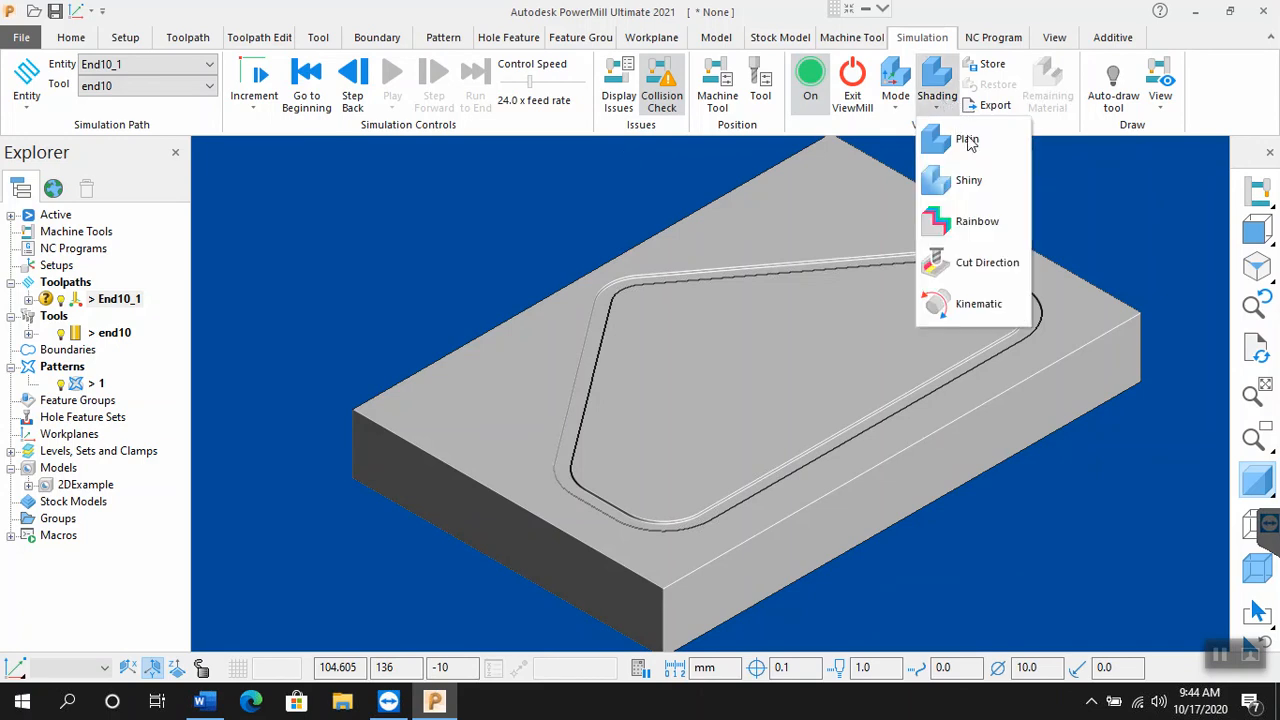
pyautogui.click(988, 228)
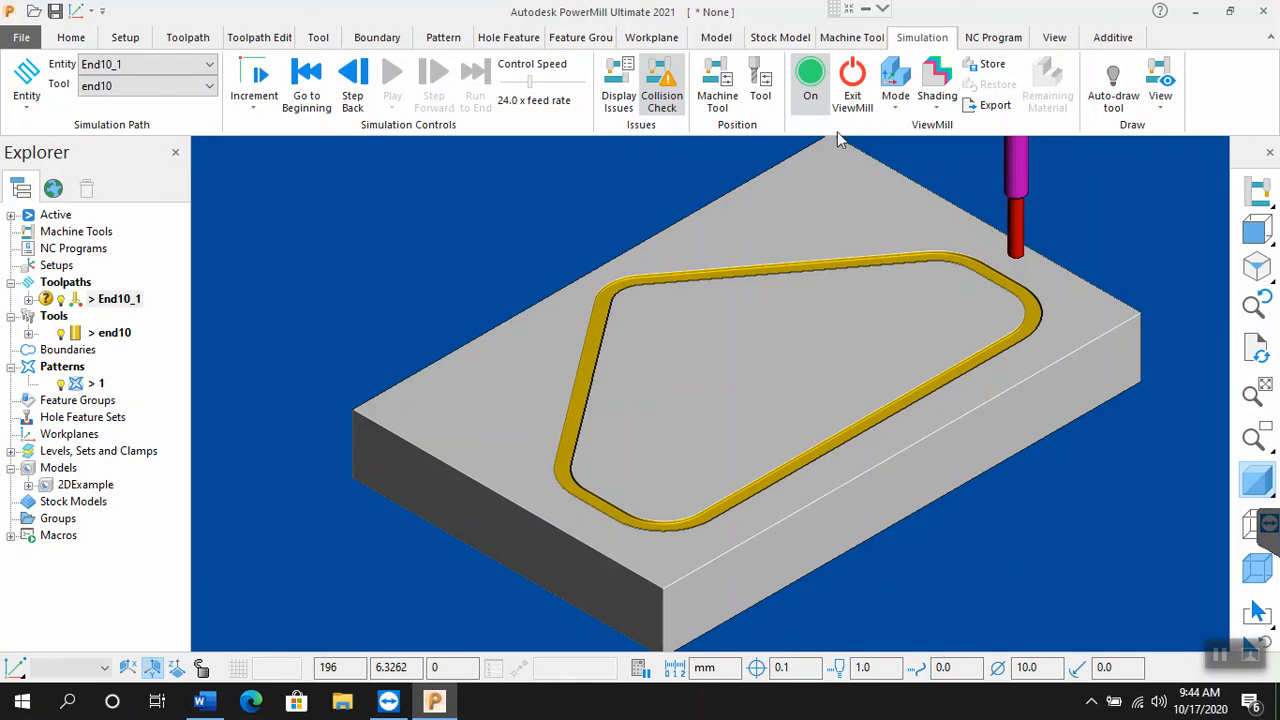
pyautogui.click(854, 95)
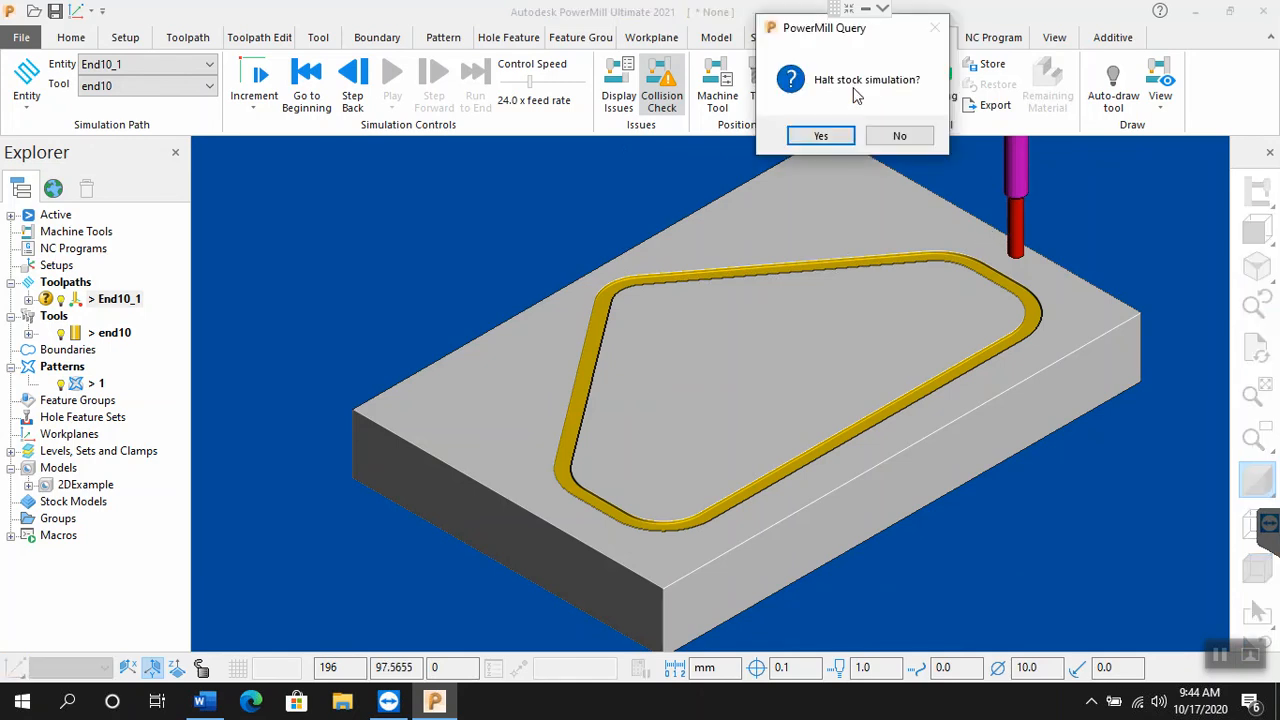
pyautogui.click(820, 137)
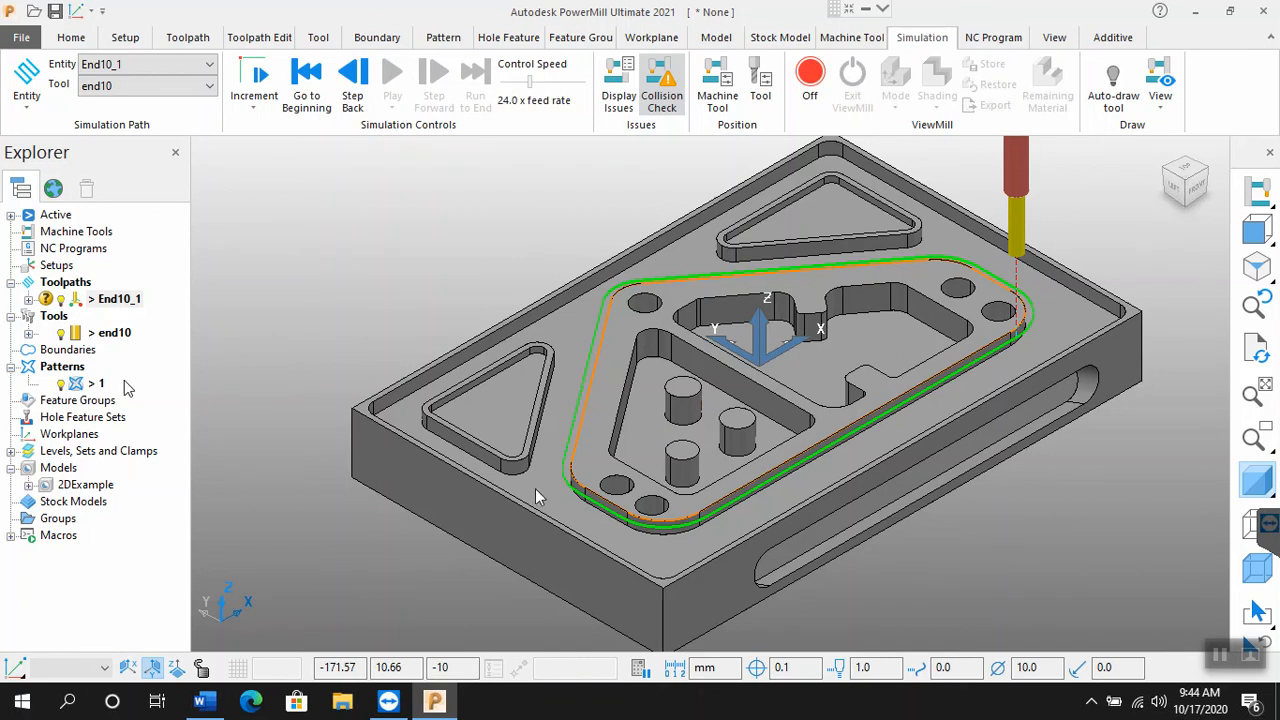
# Step: Reopen the settings of toolpath End10_1, recalculate it with a lower limit of -10, and close the settings
pyautogui.rightClick(130, 304)
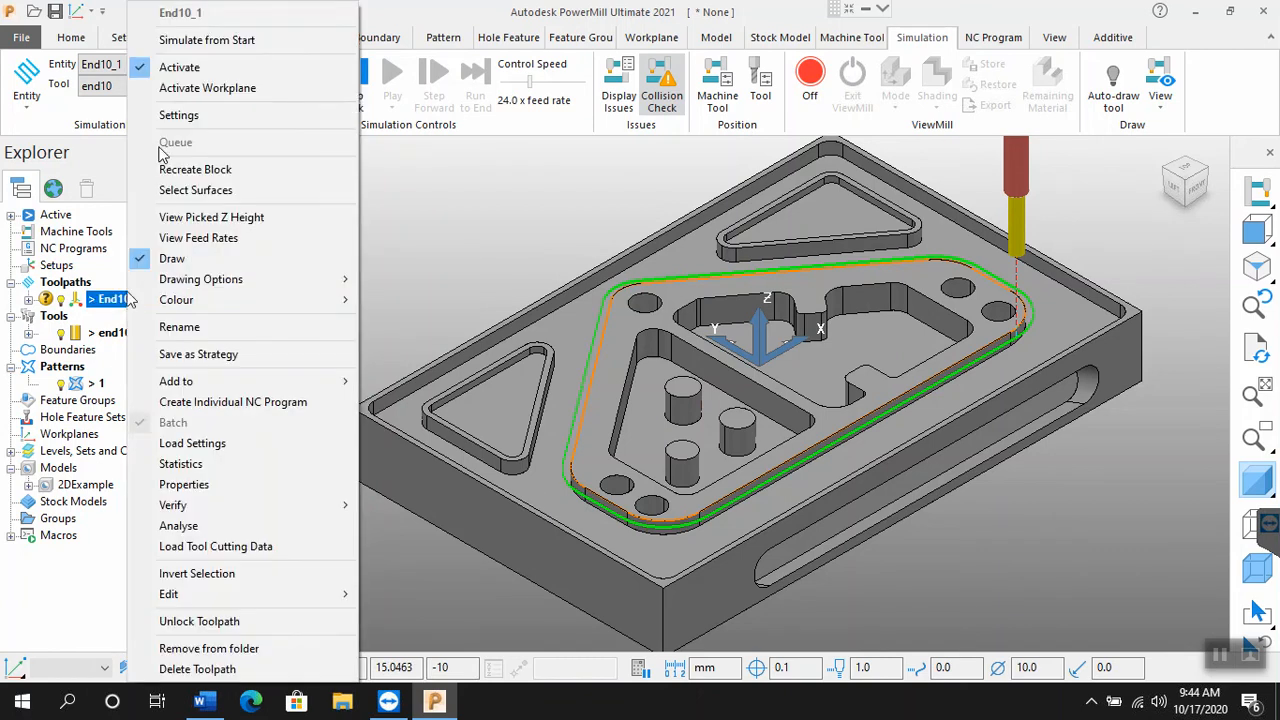
pyautogui.click(177, 116)
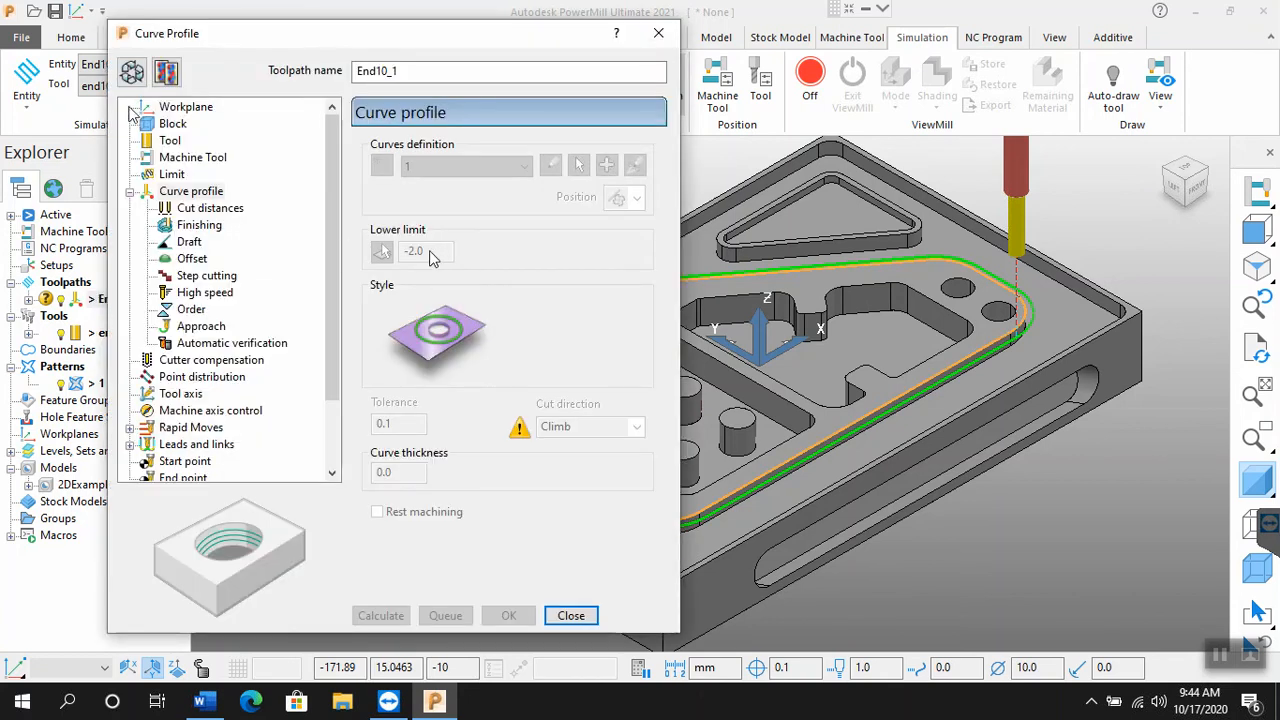
pyautogui.click(143, 75)
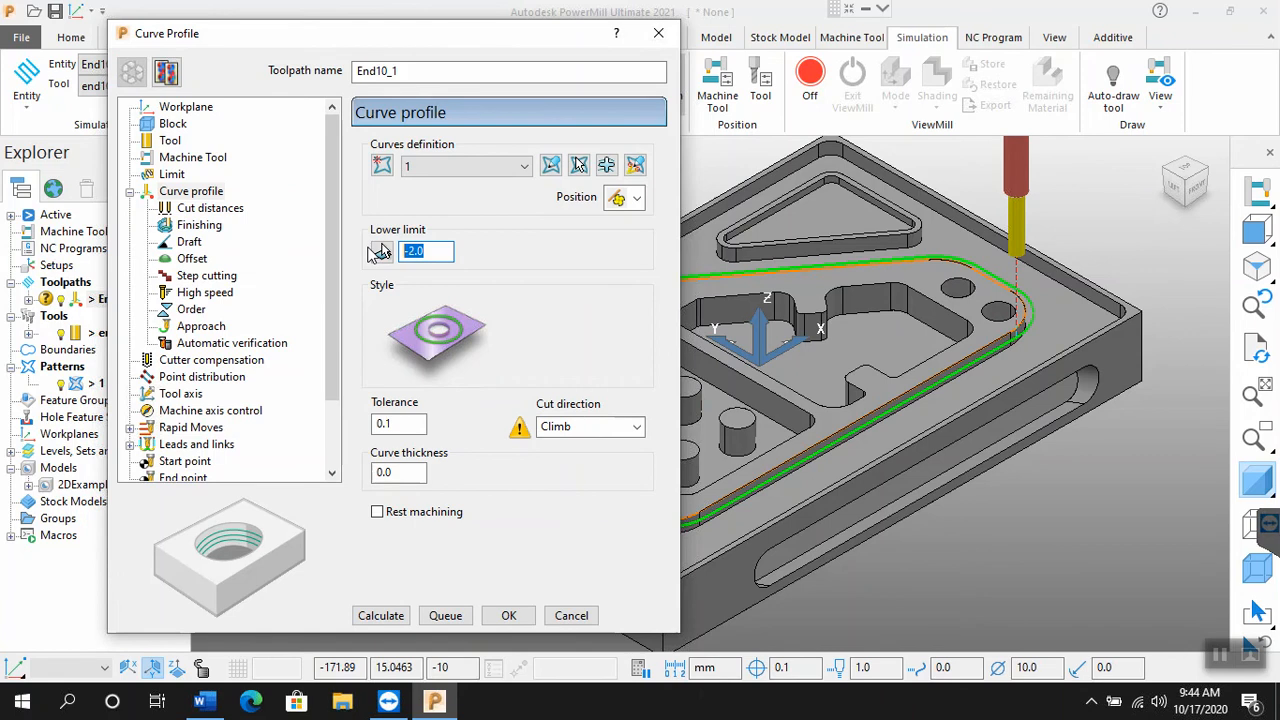
pyautogui.write('-')
pyautogui.click(376, 616)
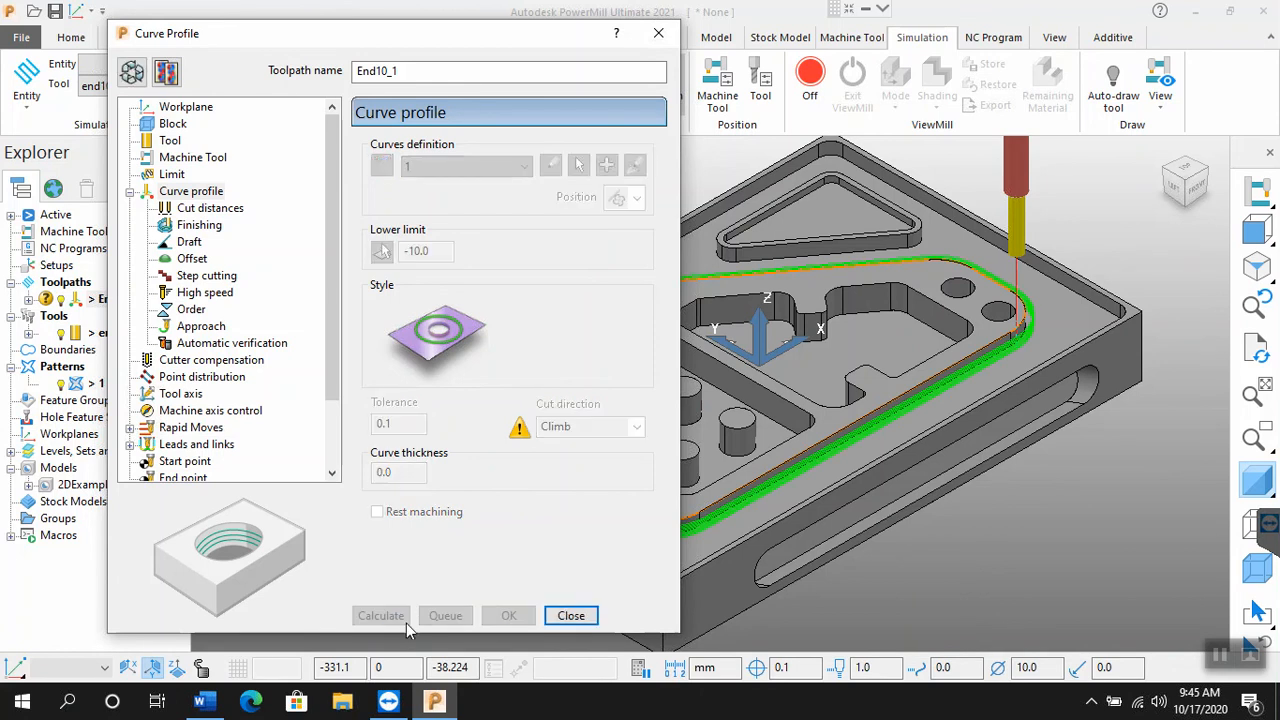
pyautogui.click(562, 617)
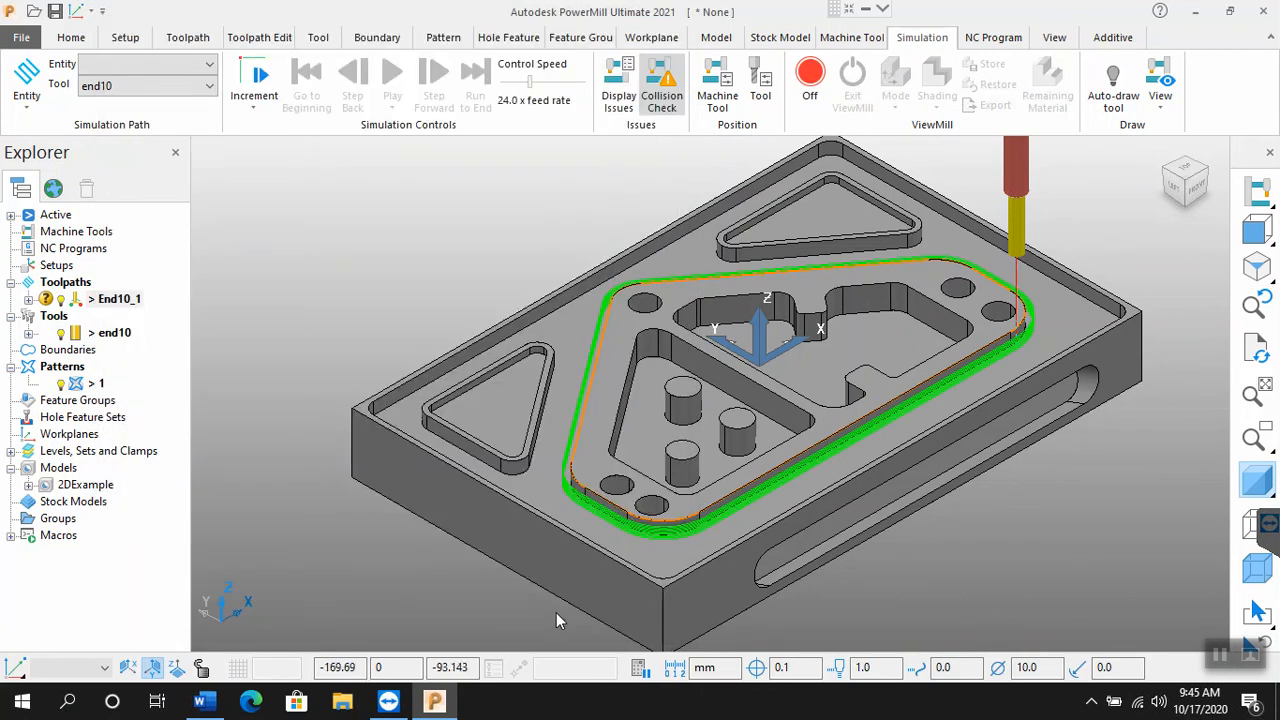
# Step: Load toolpath End10_1 into the simulation, play its tool movement over the model, pause it and return to the beginning
pyautogui.click(190, 76)
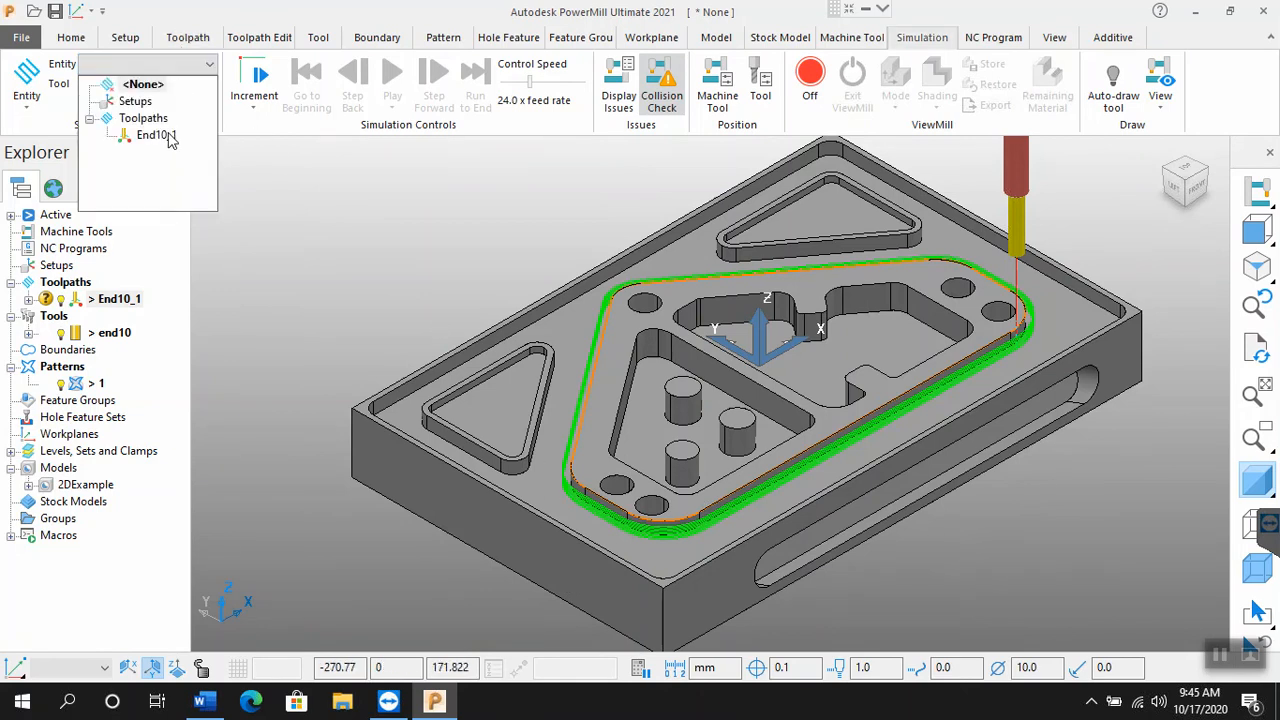
pyautogui.click(155, 135)
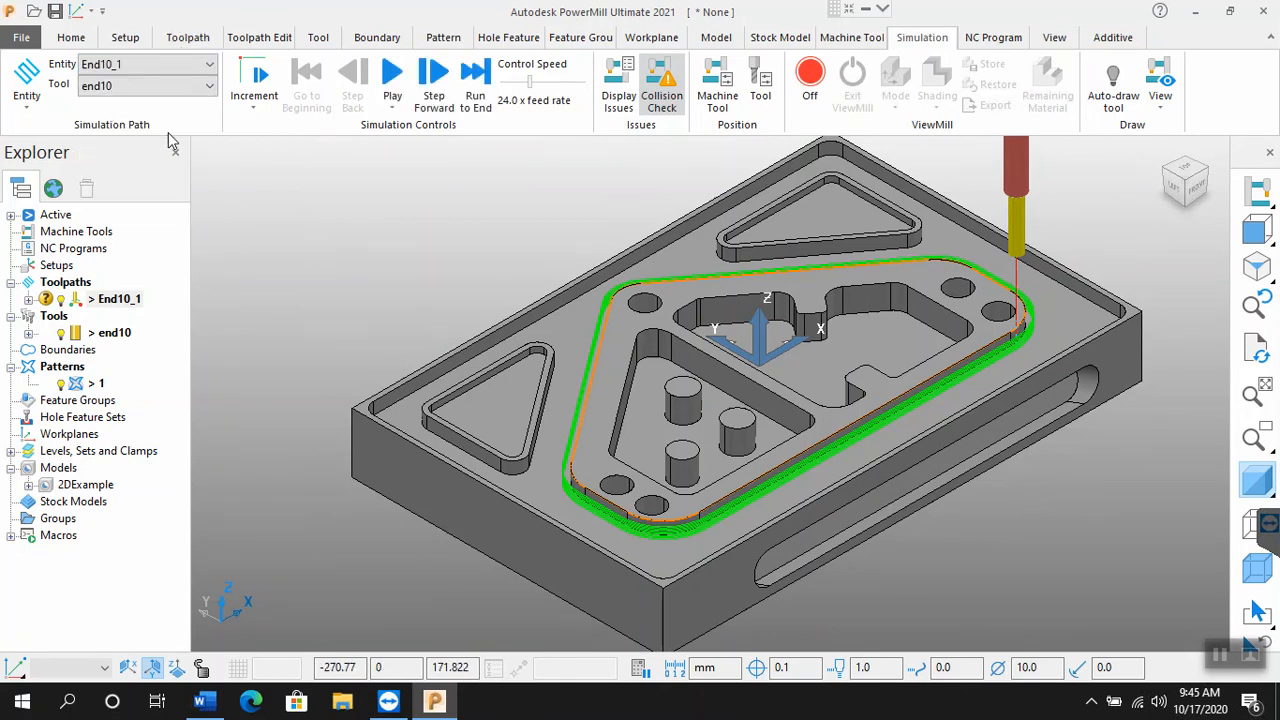
pyautogui.click(395, 74)
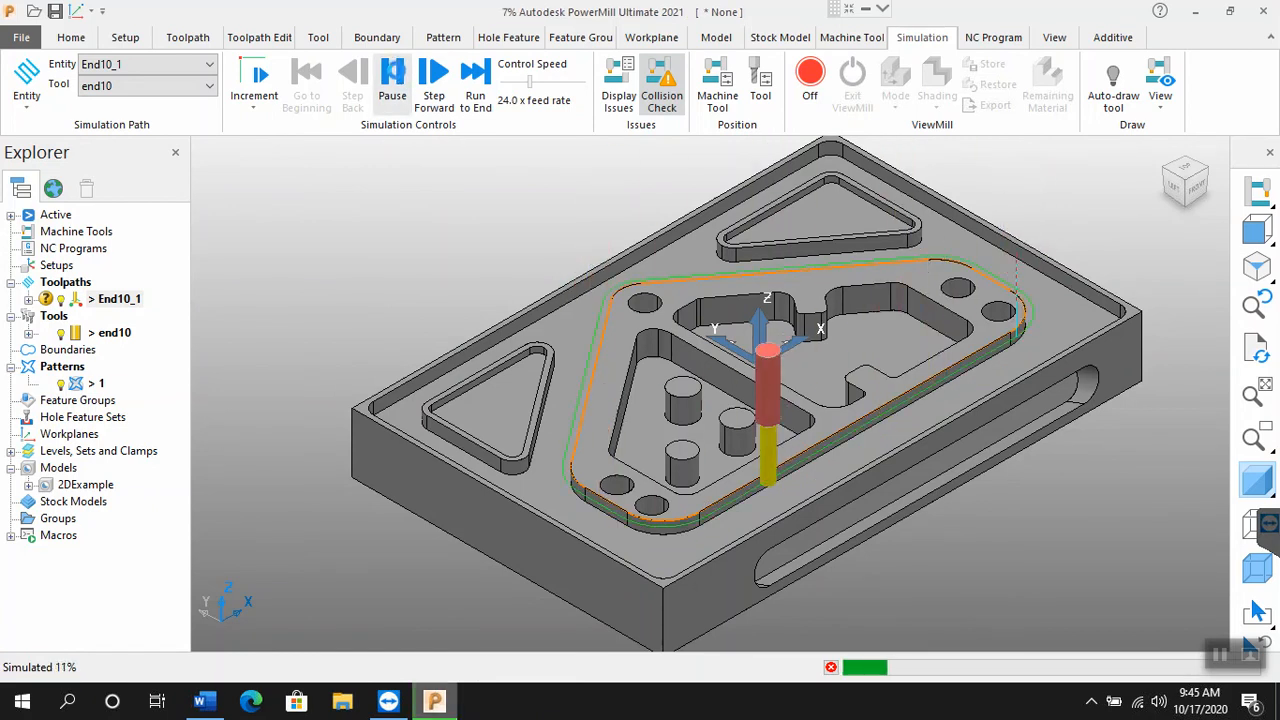
pyautogui.click(392, 62)
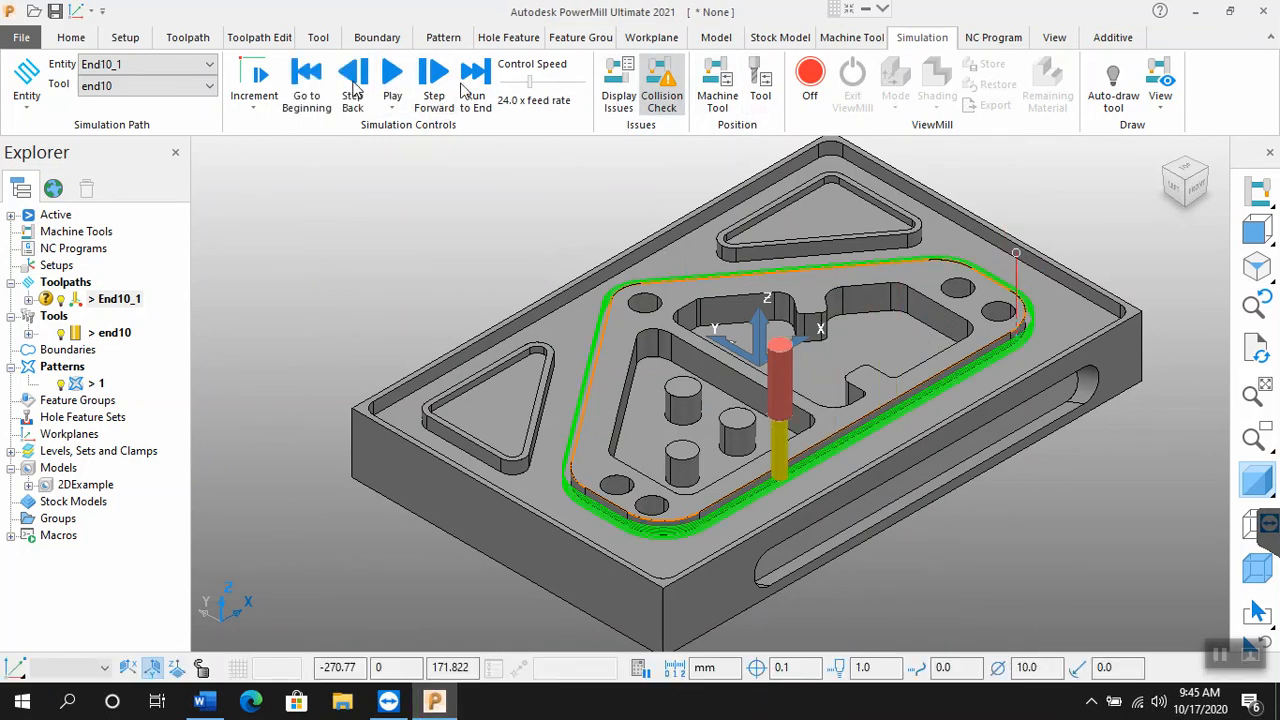
pyautogui.click(314, 98)
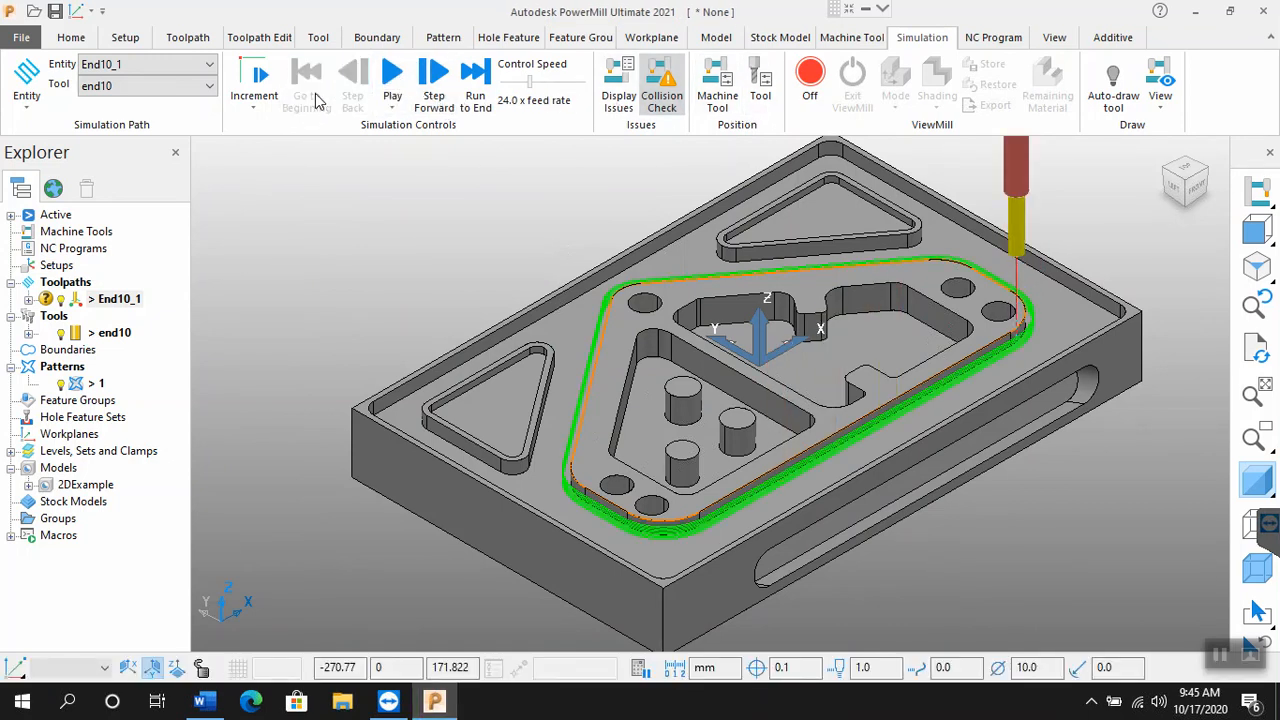
# Step: Simulate the stock removal of End10_1 in ViewMill with Fixed direction mode and Rainbow shading, and halt the stock simulation
pyautogui.click(811, 80)
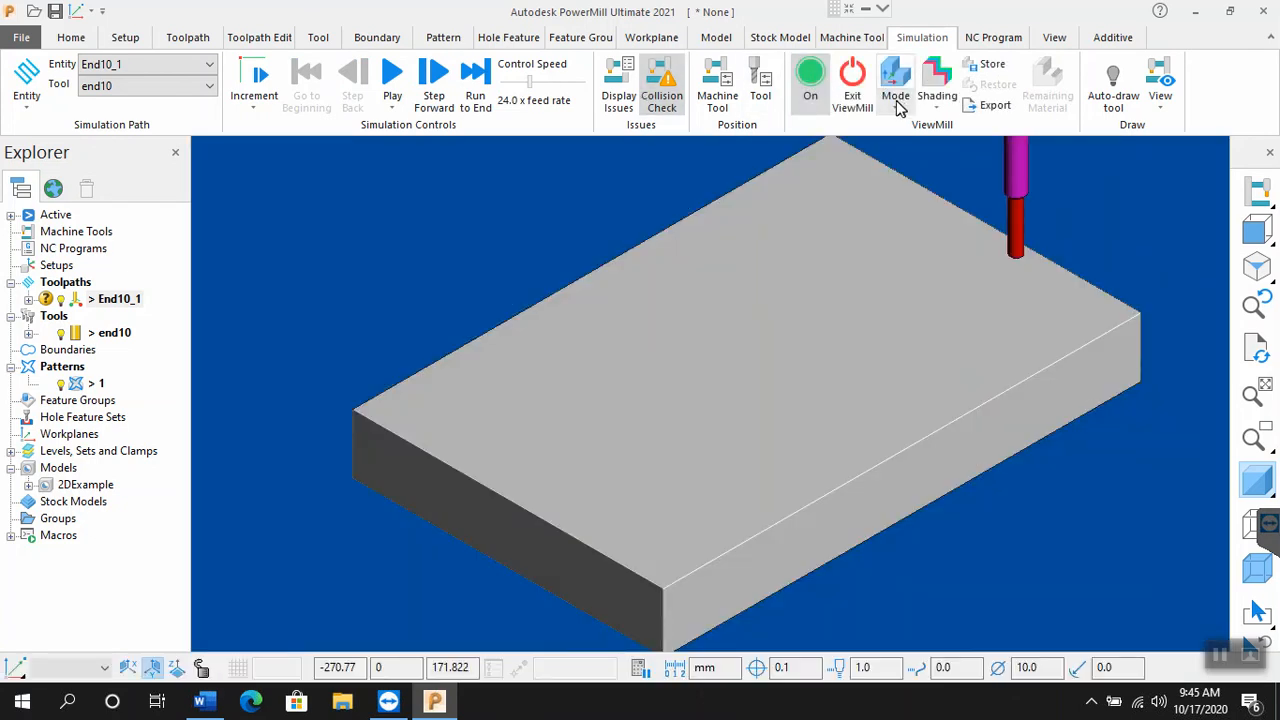
pyautogui.click(896, 100)
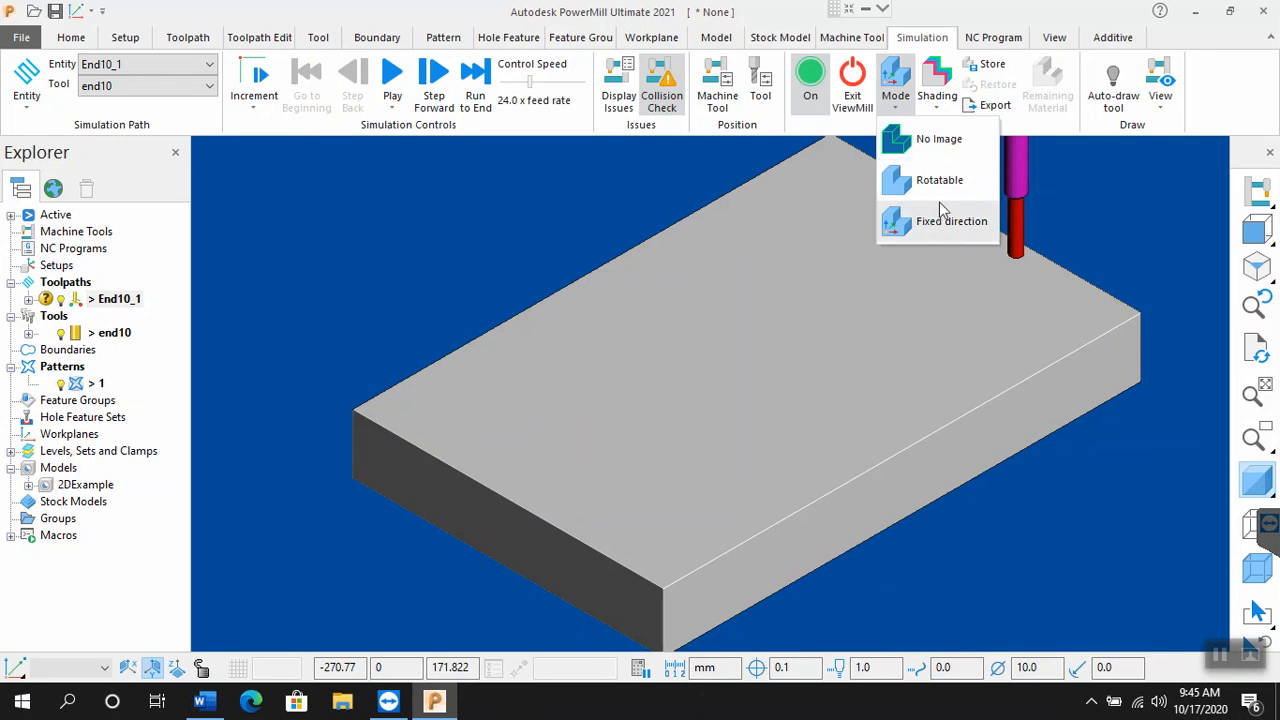
pyautogui.click(940, 212)
pyautogui.click(938, 110)
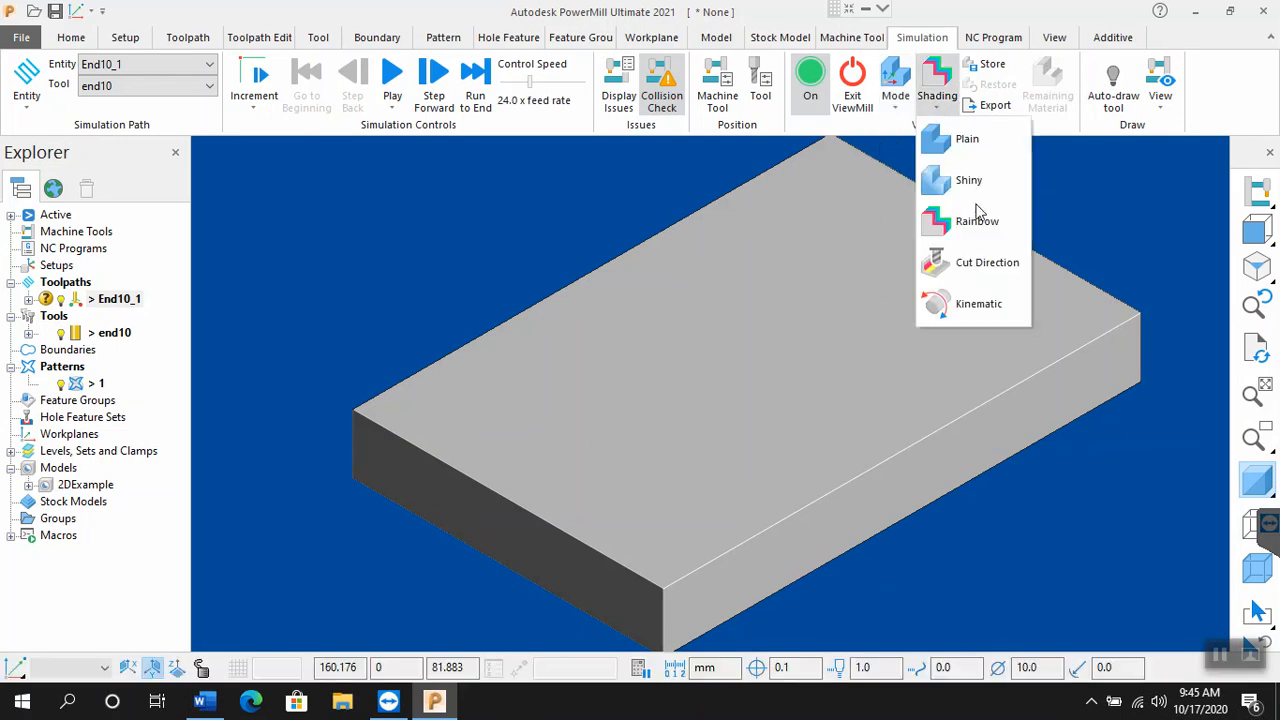
pyautogui.click(975, 220)
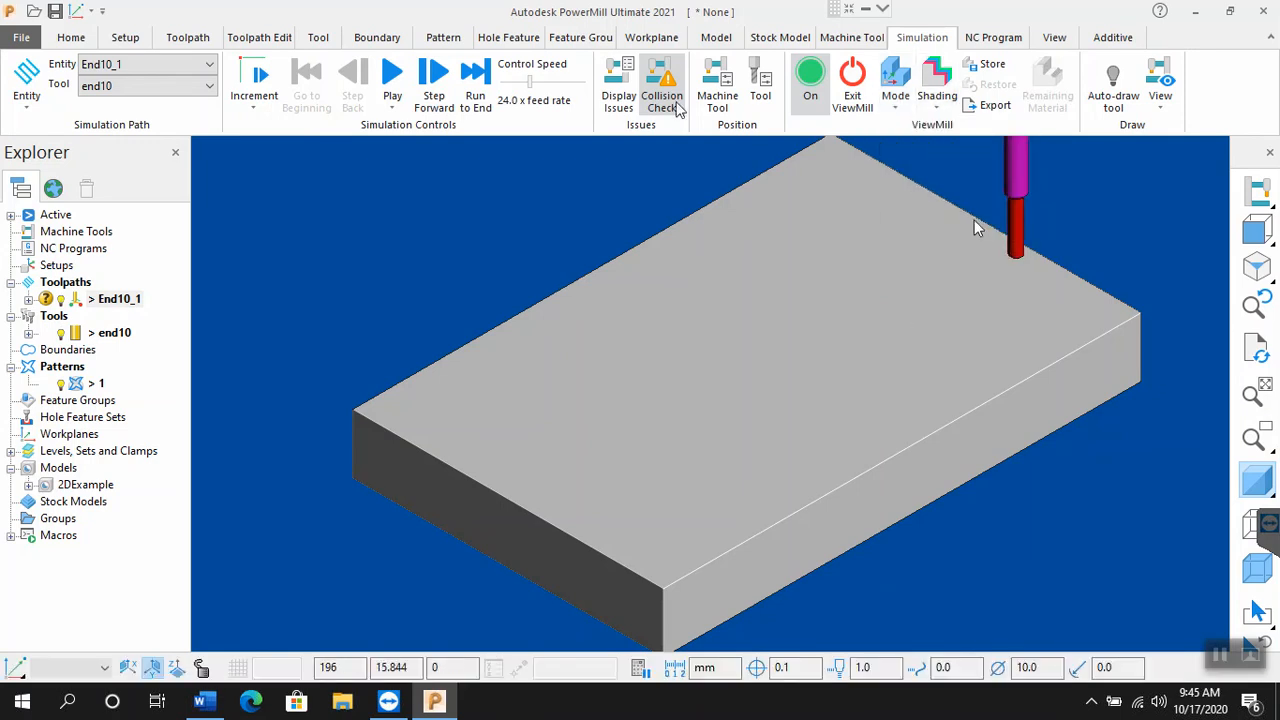
pyautogui.click(394, 80)
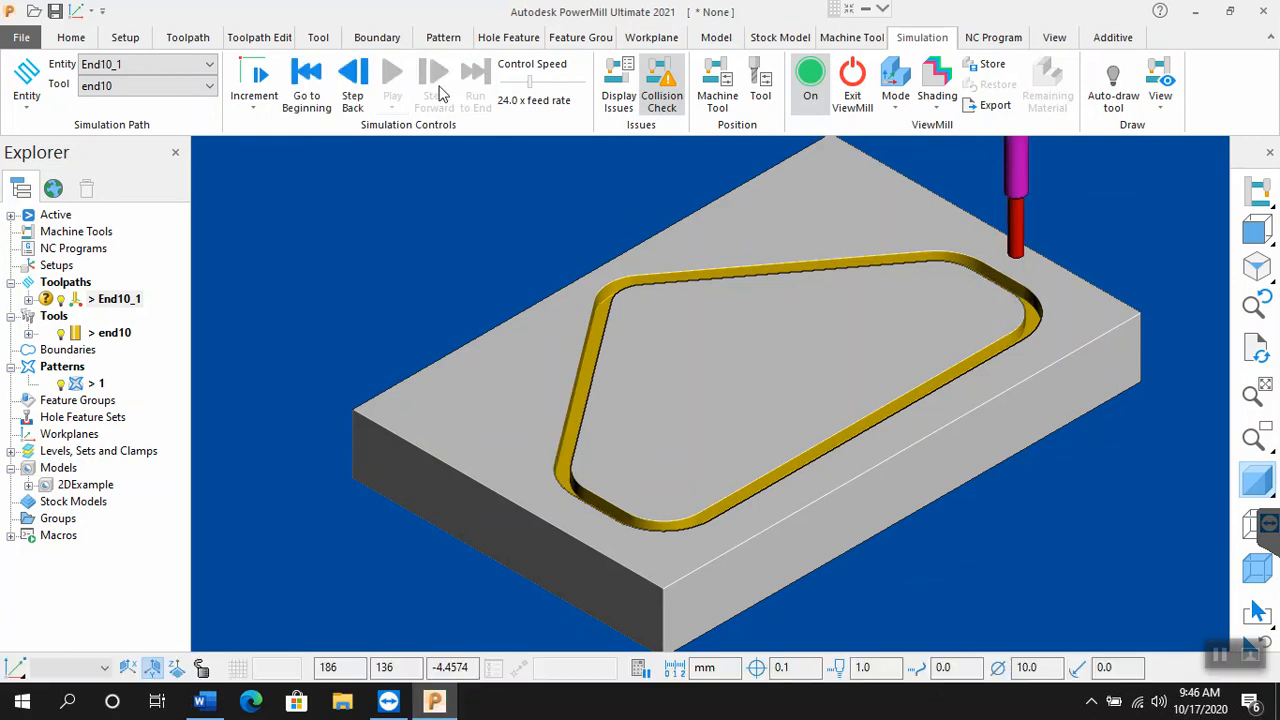
pyautogui.click(853, 78)
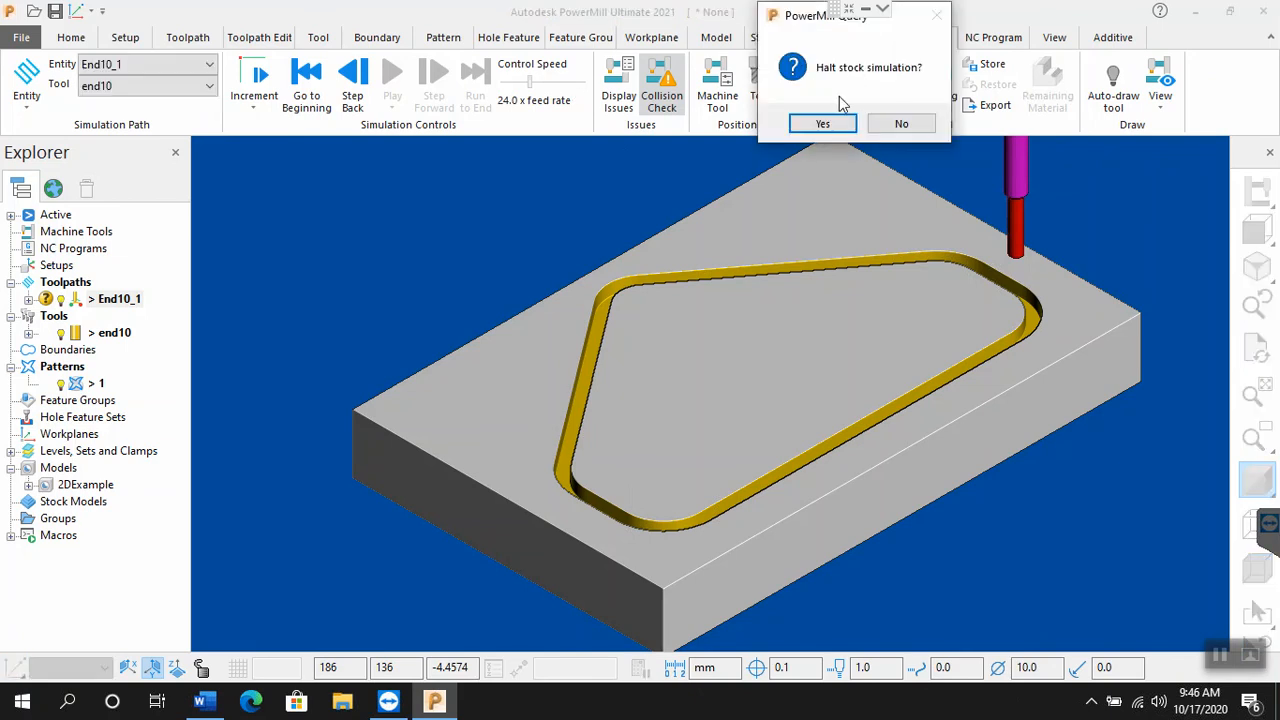
pyautogui.click(820, 124)
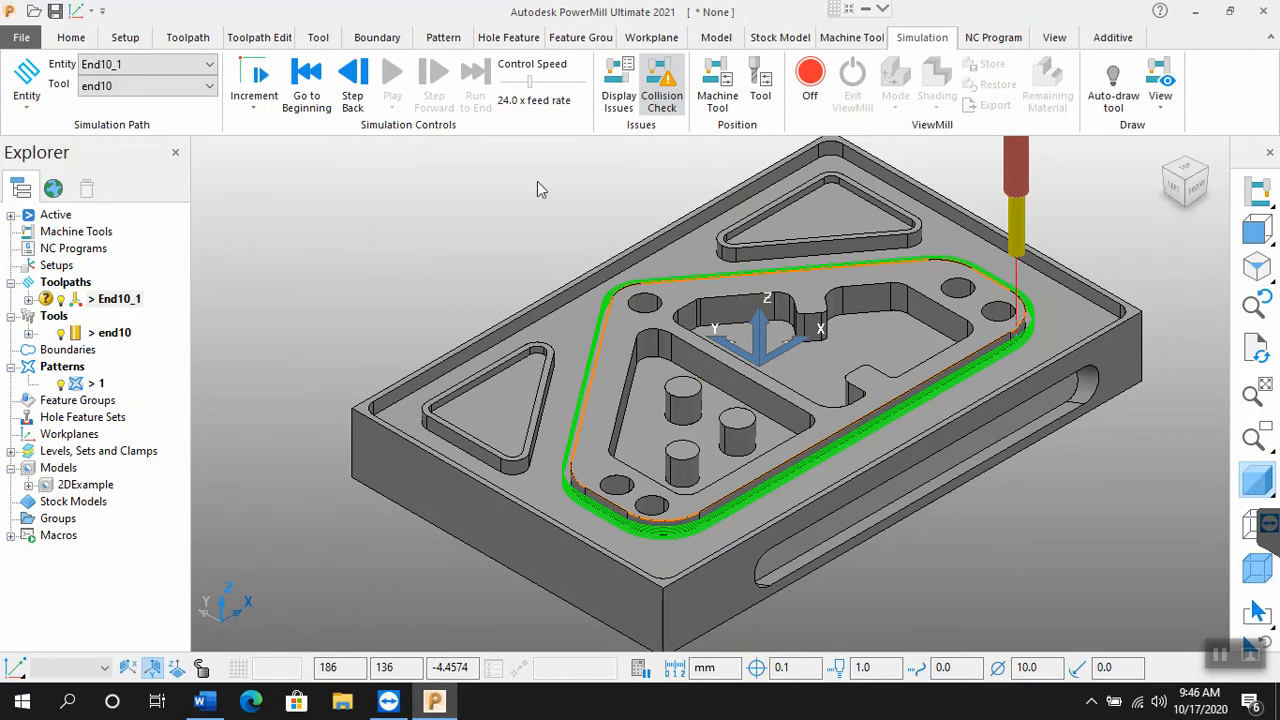
# Step: Reopen the settings of toolpath End10_1 for editing, set the position so the tool centre follows the pattern, and recalculate
pyautogui.rightClick(110, 303)
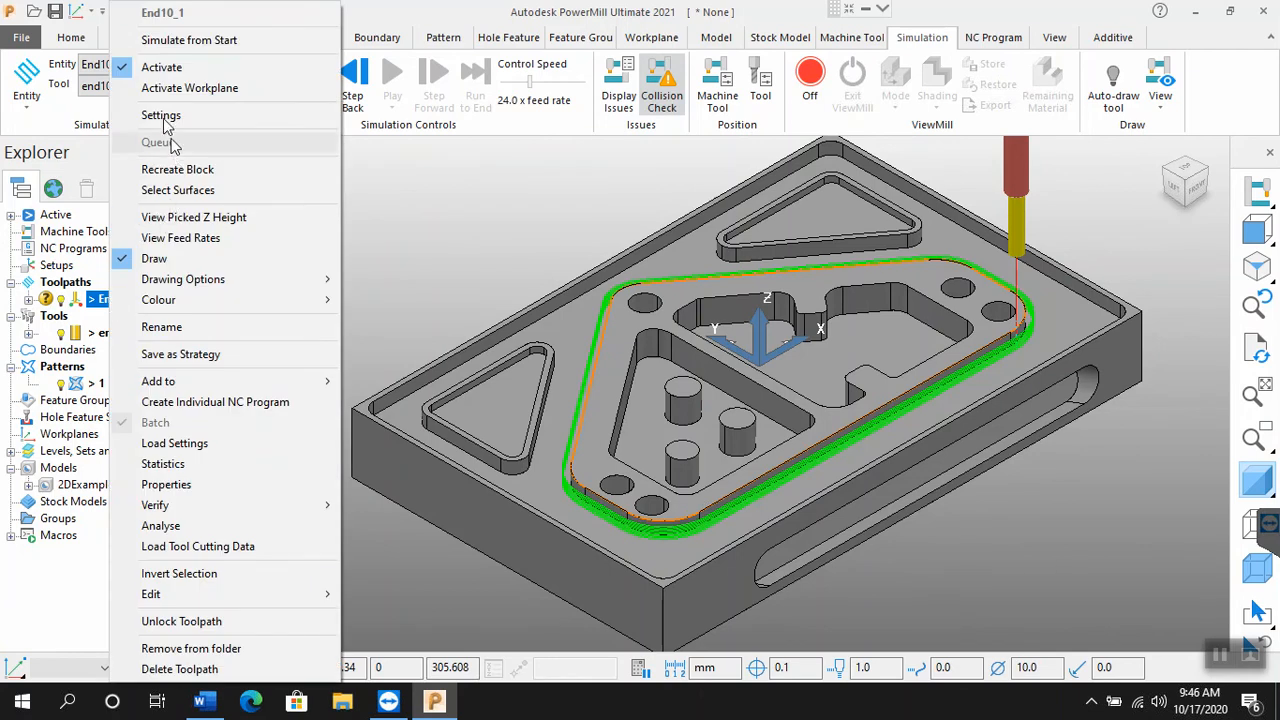
pyautogui.click(166, 120)
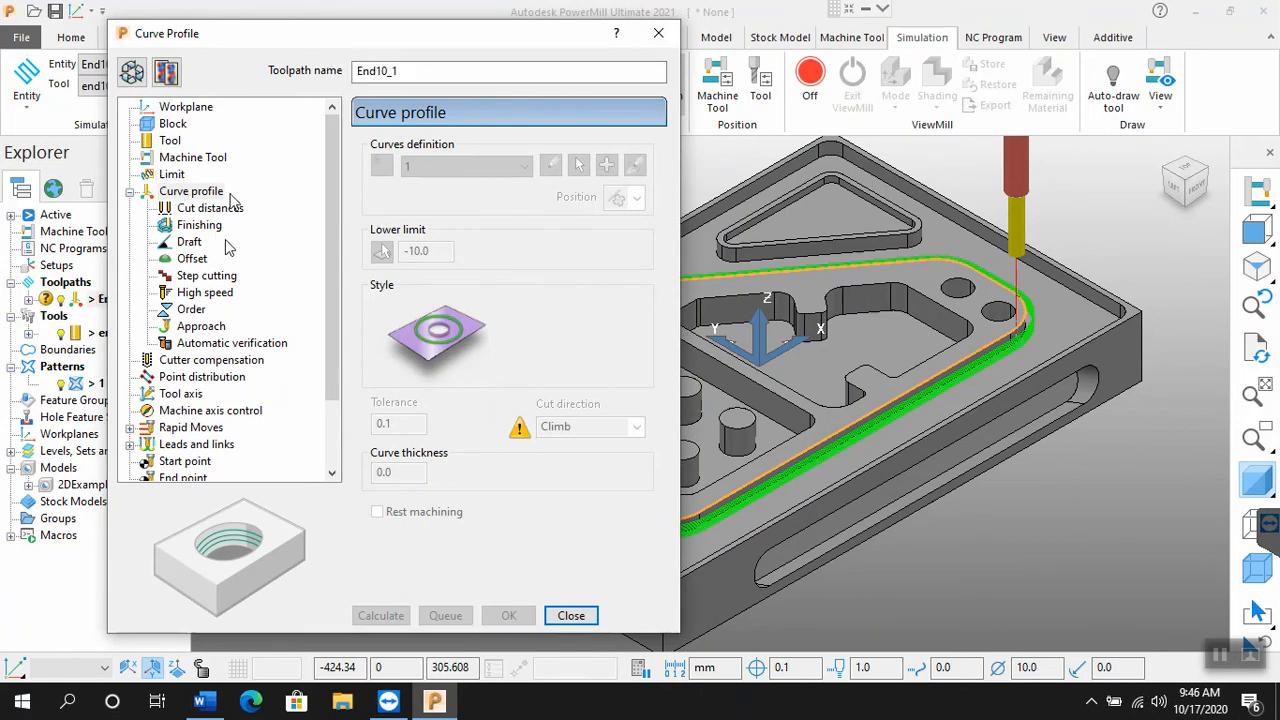
pyautogui.click(136, 75)
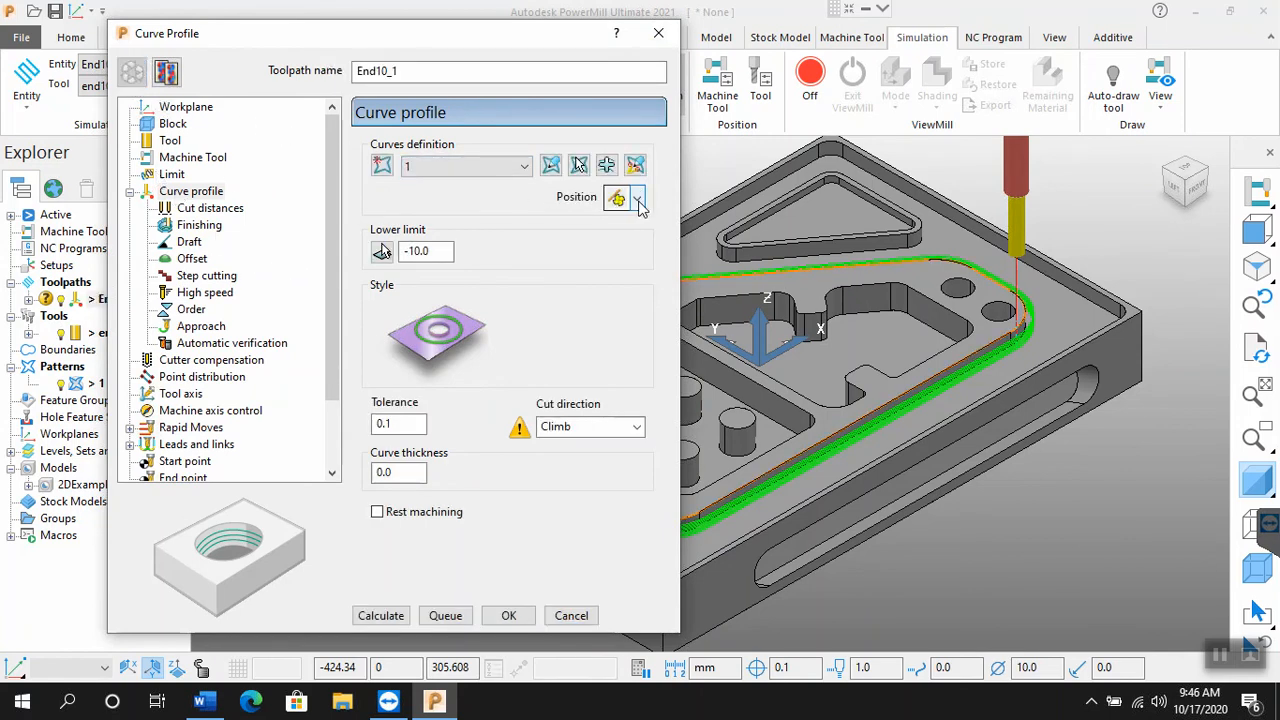
pyautogui.click(638, 199)
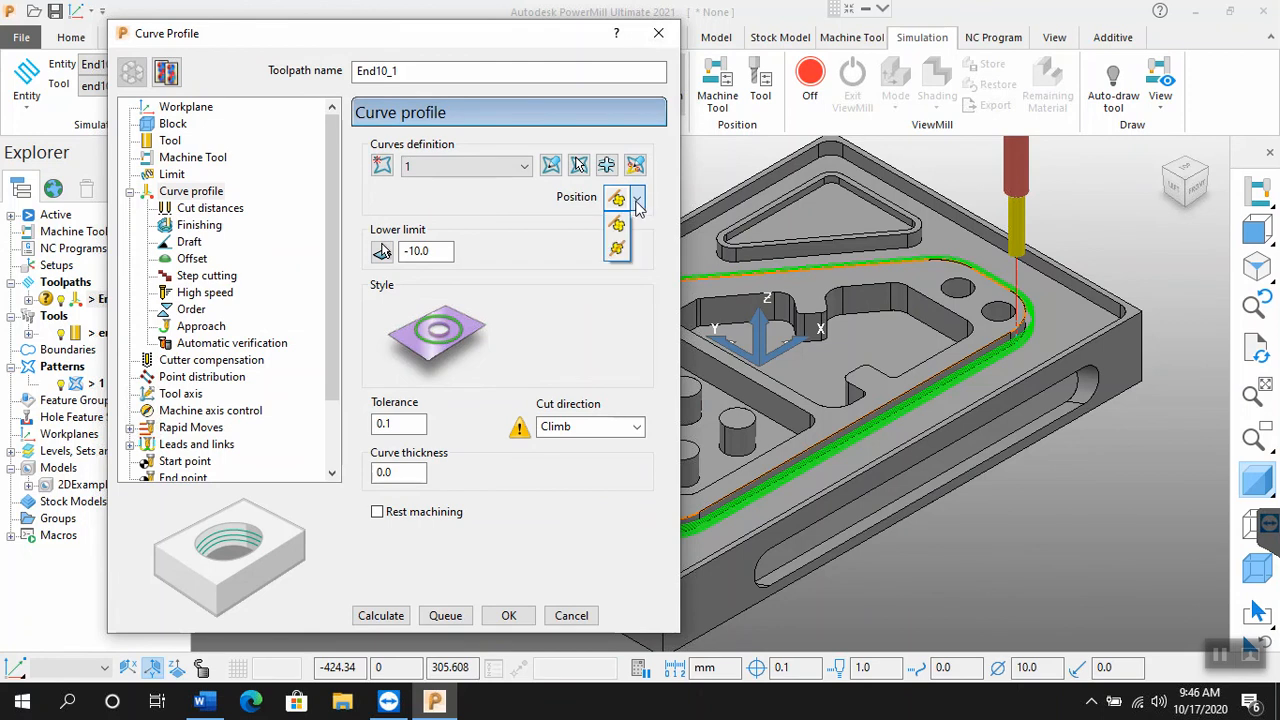
pyautogui.click(615, 250)
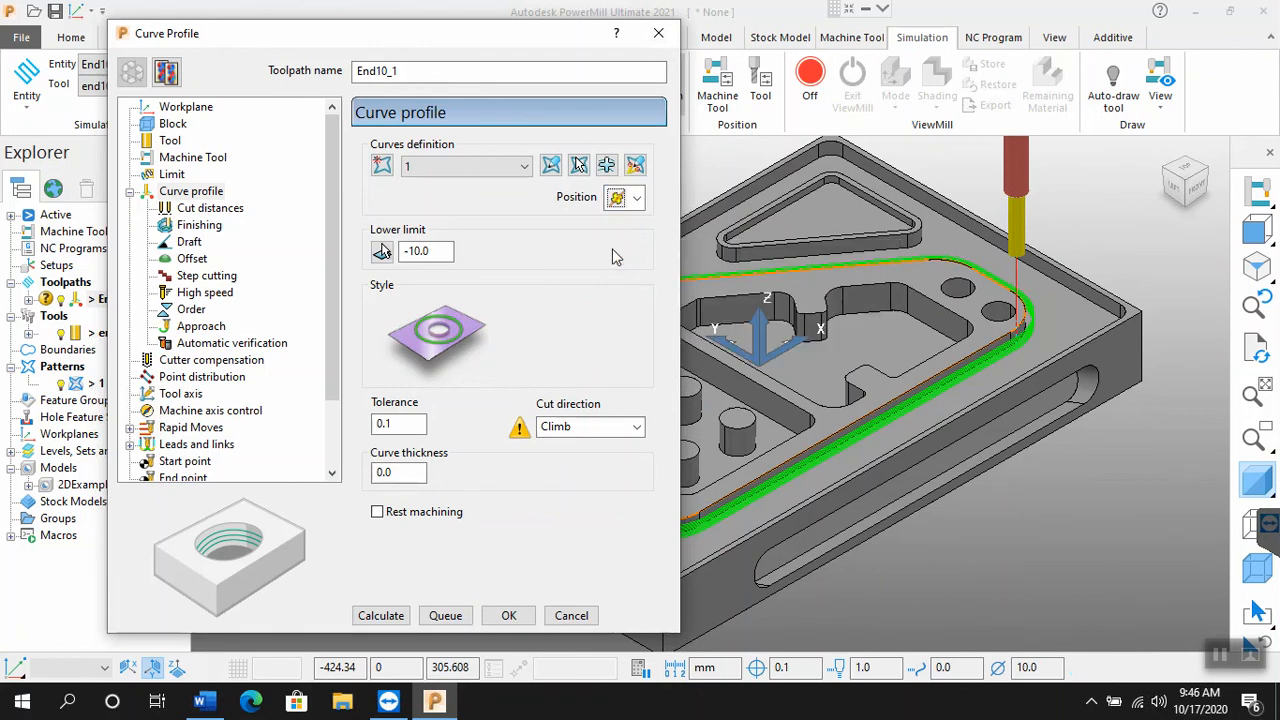
pyautogui.click(382, 615)
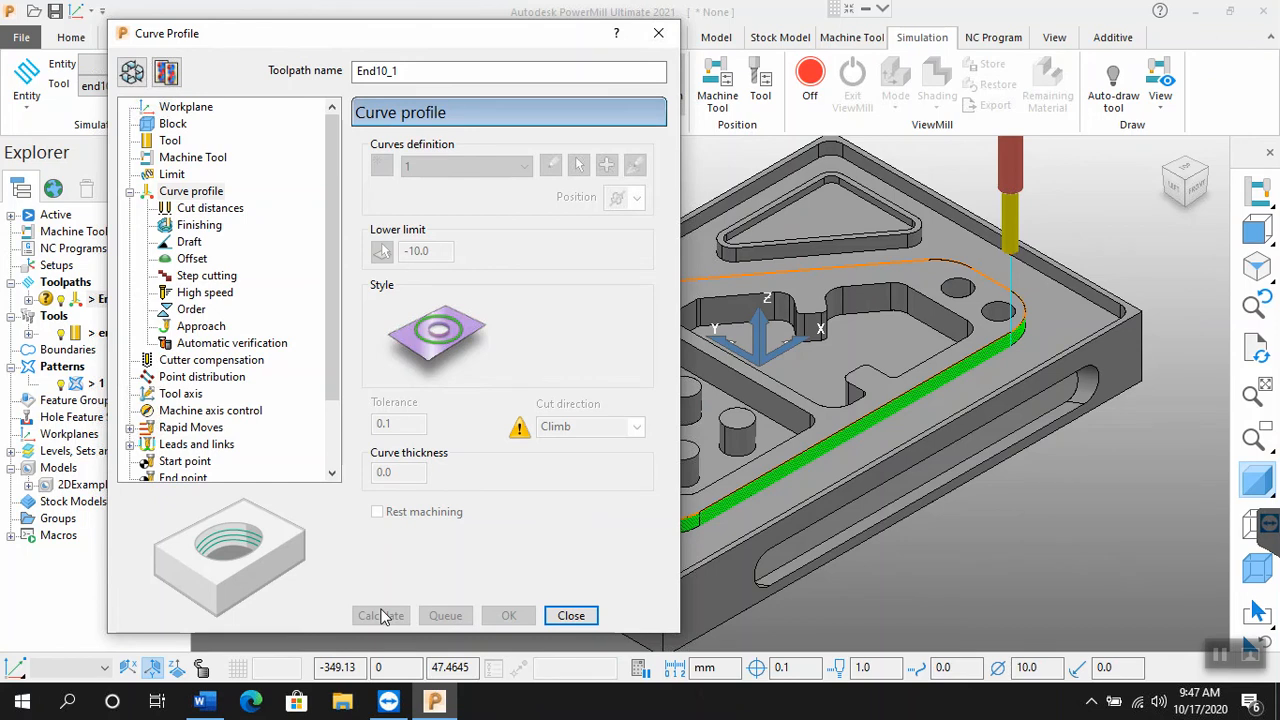
# Step: Examine the centred passes closely at the profile's rounded corner, with the model shading switched off and back on
pyautogui.scroll(4, 1022, 340)
pyautogui.scroll(2, 1010, 340)
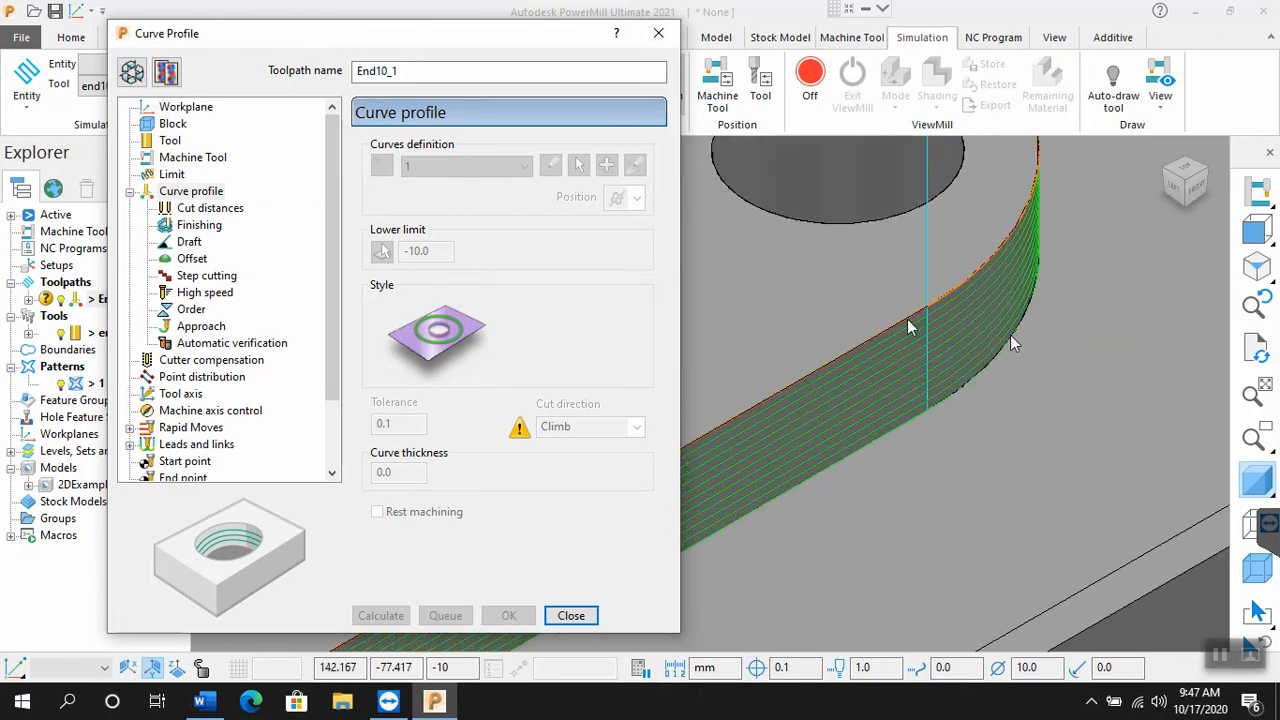
pyautogui.scroll(2, 1010, 336)
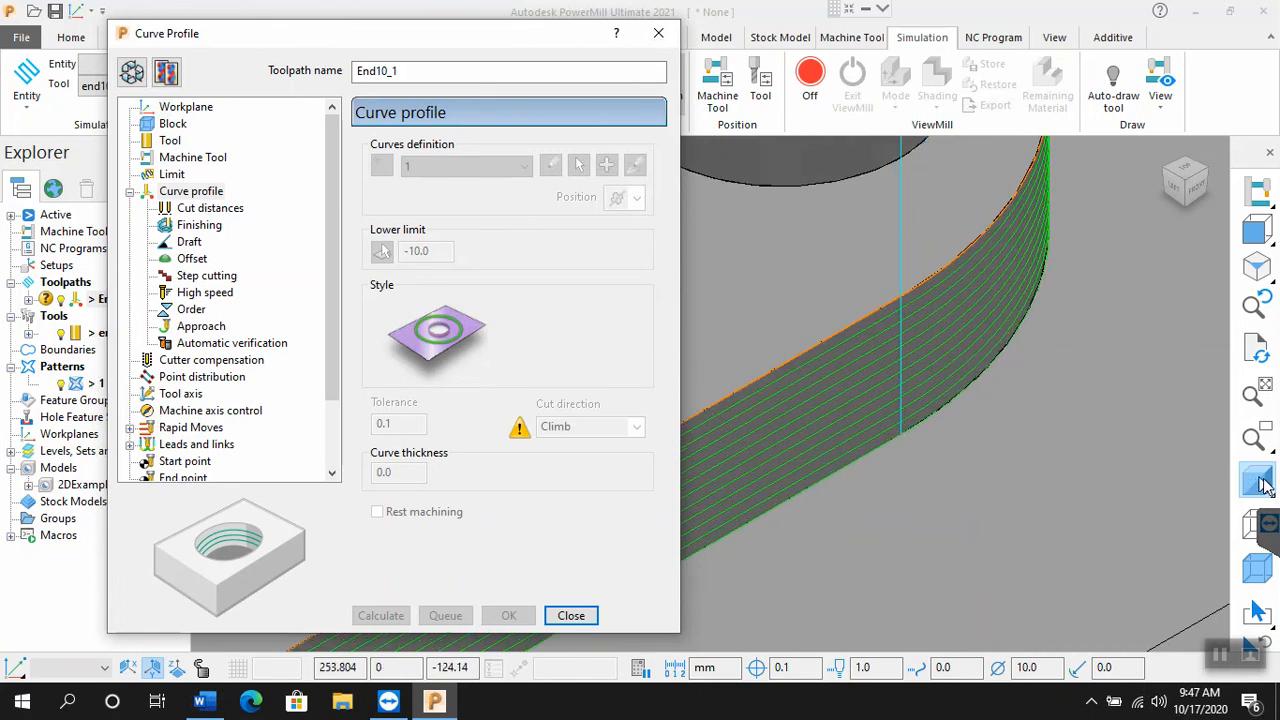
pyautogui.click(1260, 482)
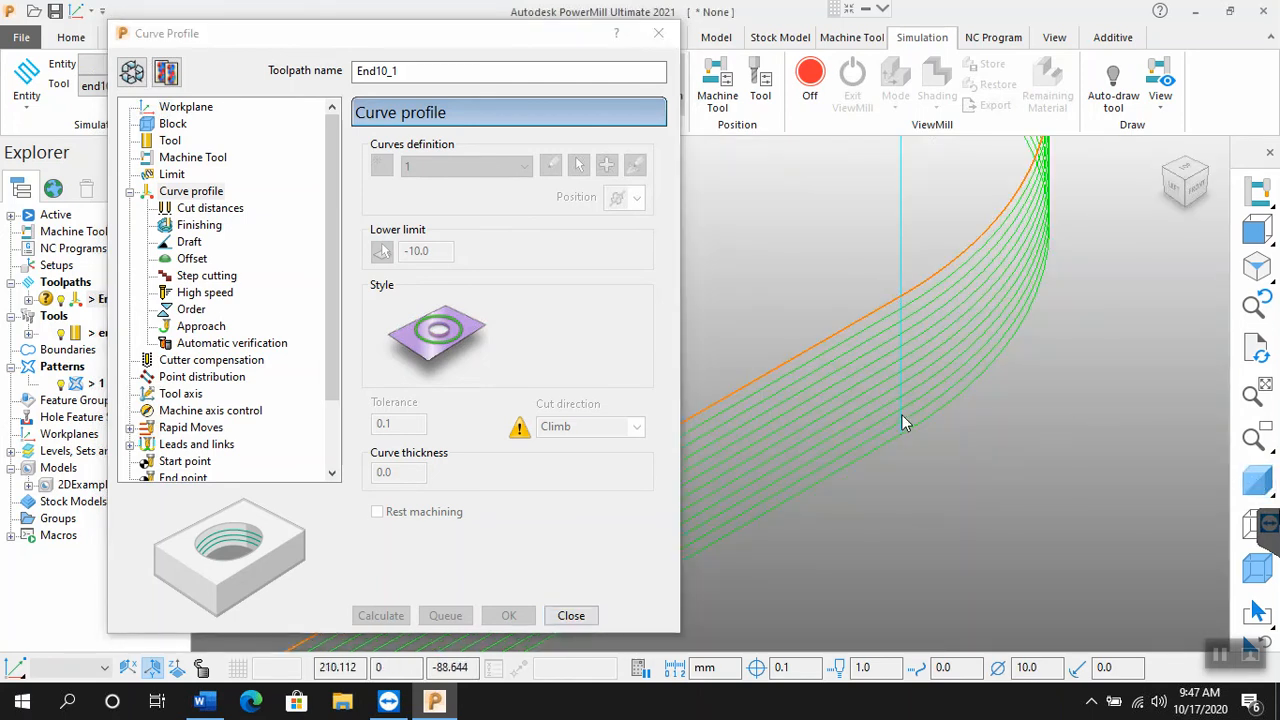
pyautogui.click(1257, 484)
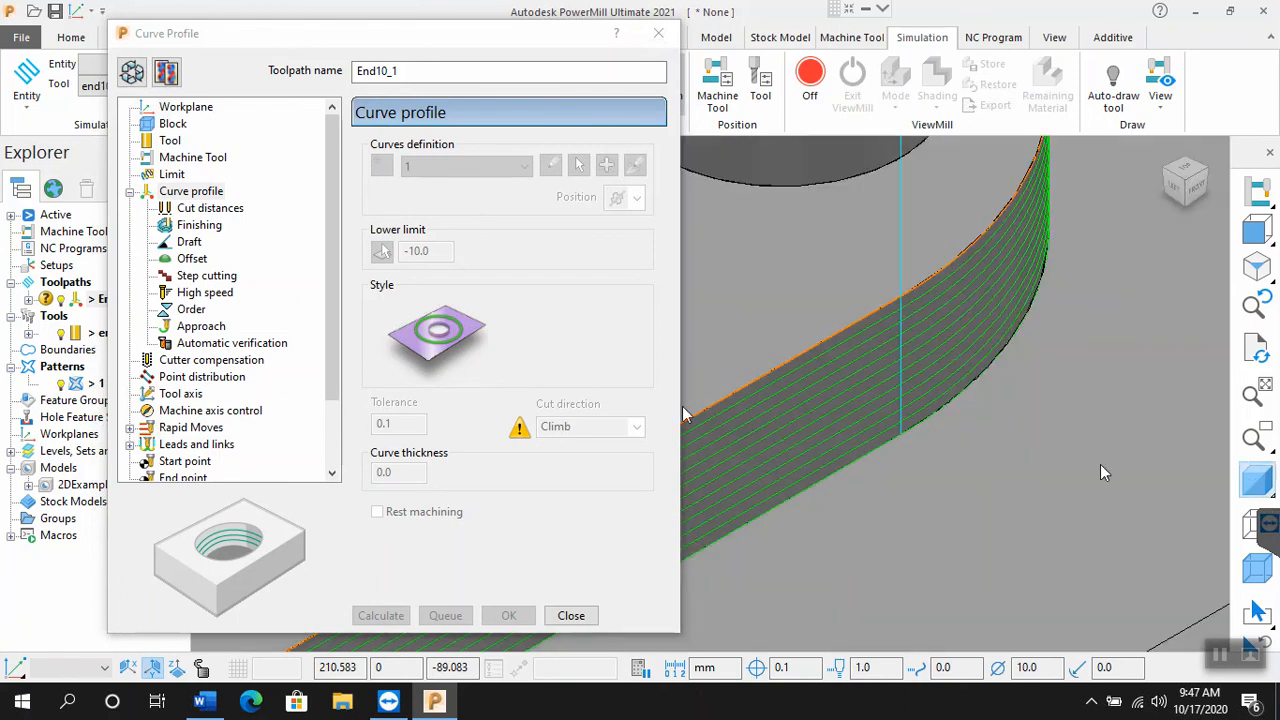
# Step: Set the position so the tool runs beside the pattern instead of centred on it, recalculate End10_1 and inspect the offset passes
pyautogui.click(132, 70)
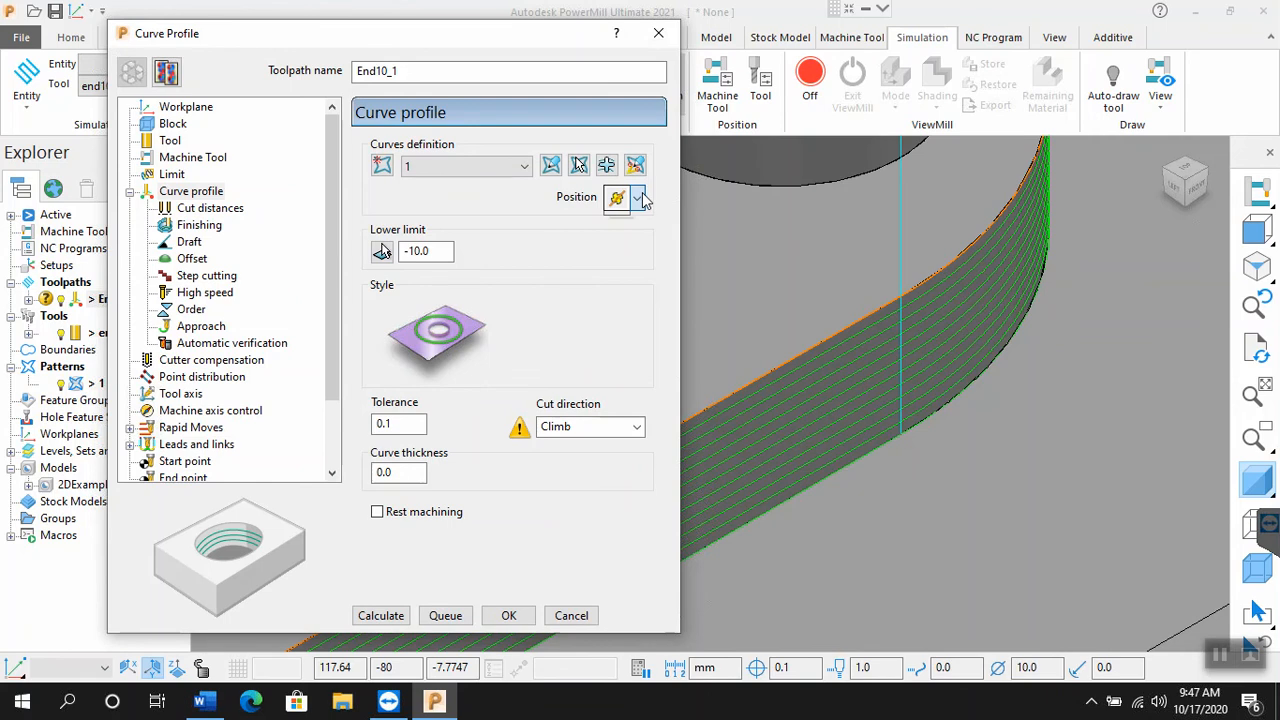
pyautogui.click(639, 197)
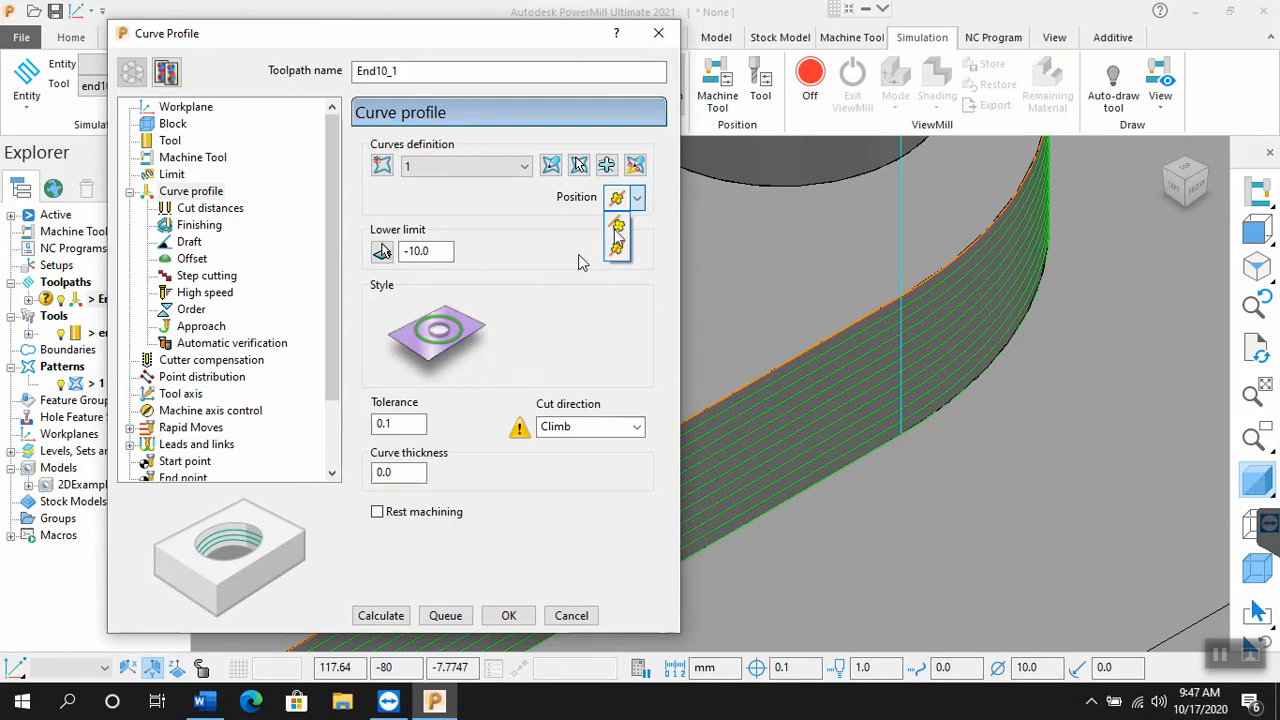
pyautogui.click(615, 226)
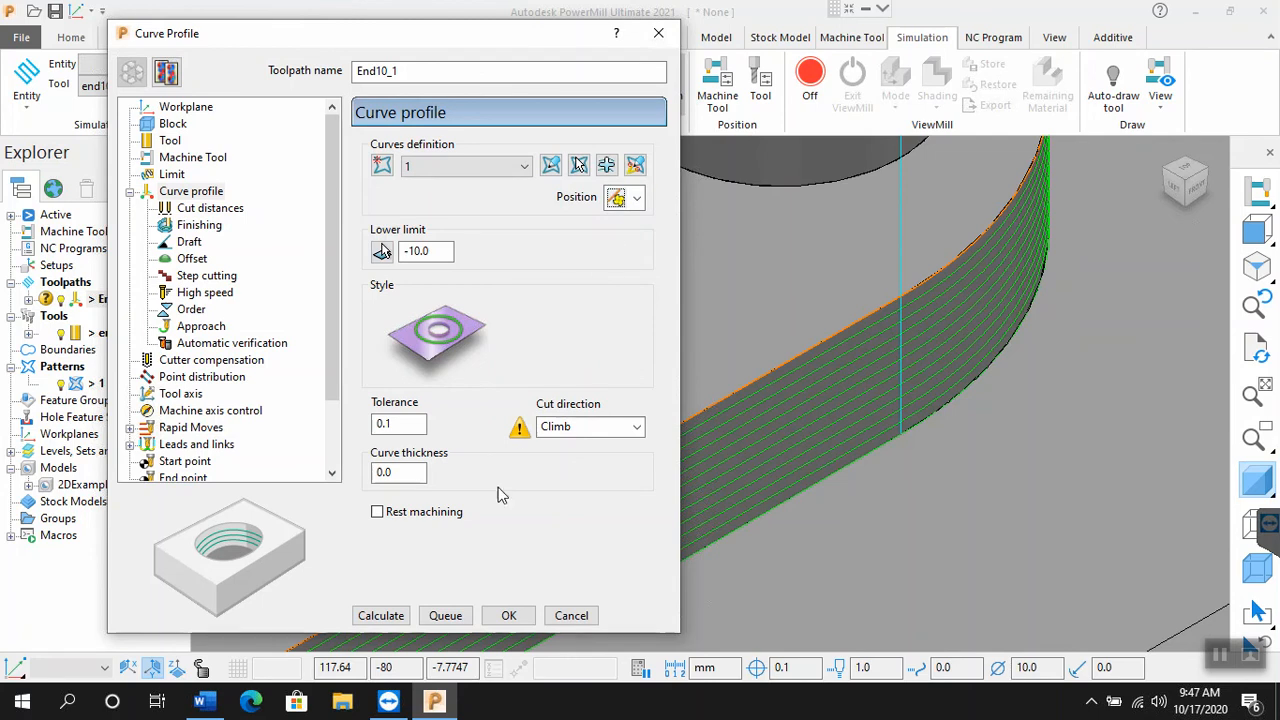
pyautogui.click(403, 617)
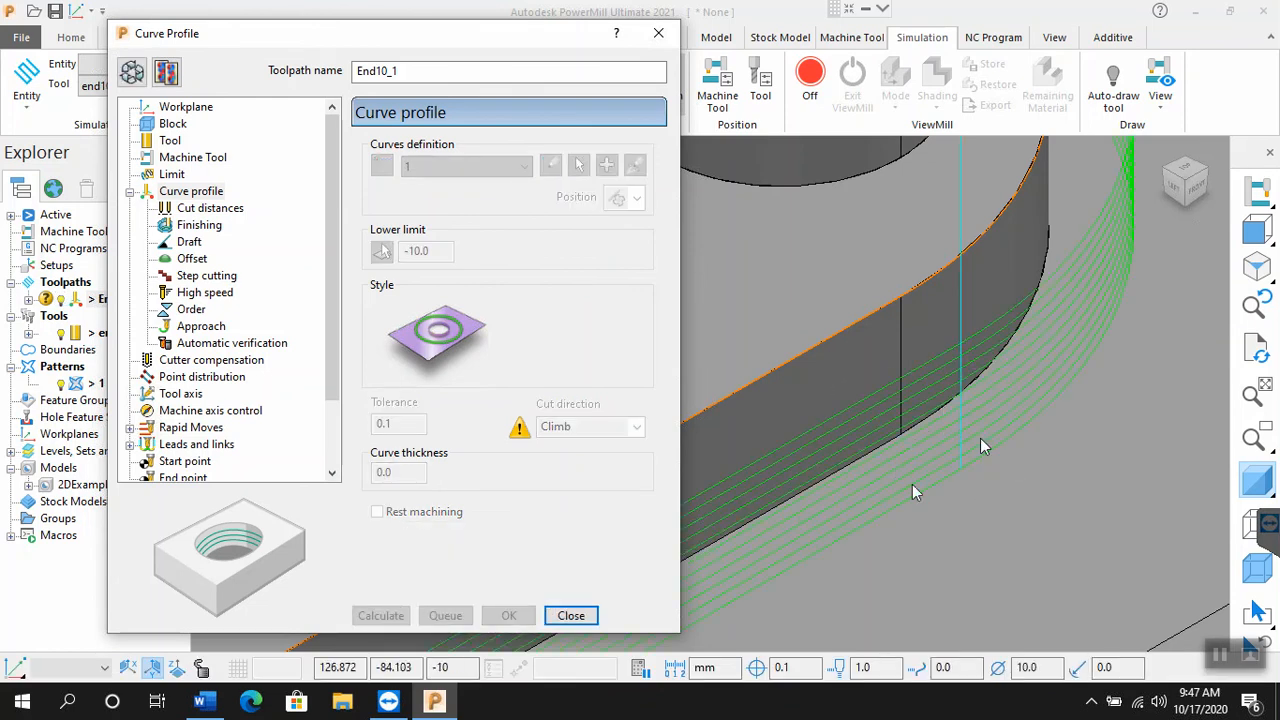
pyautogui.scroll(-5, 941, 424)
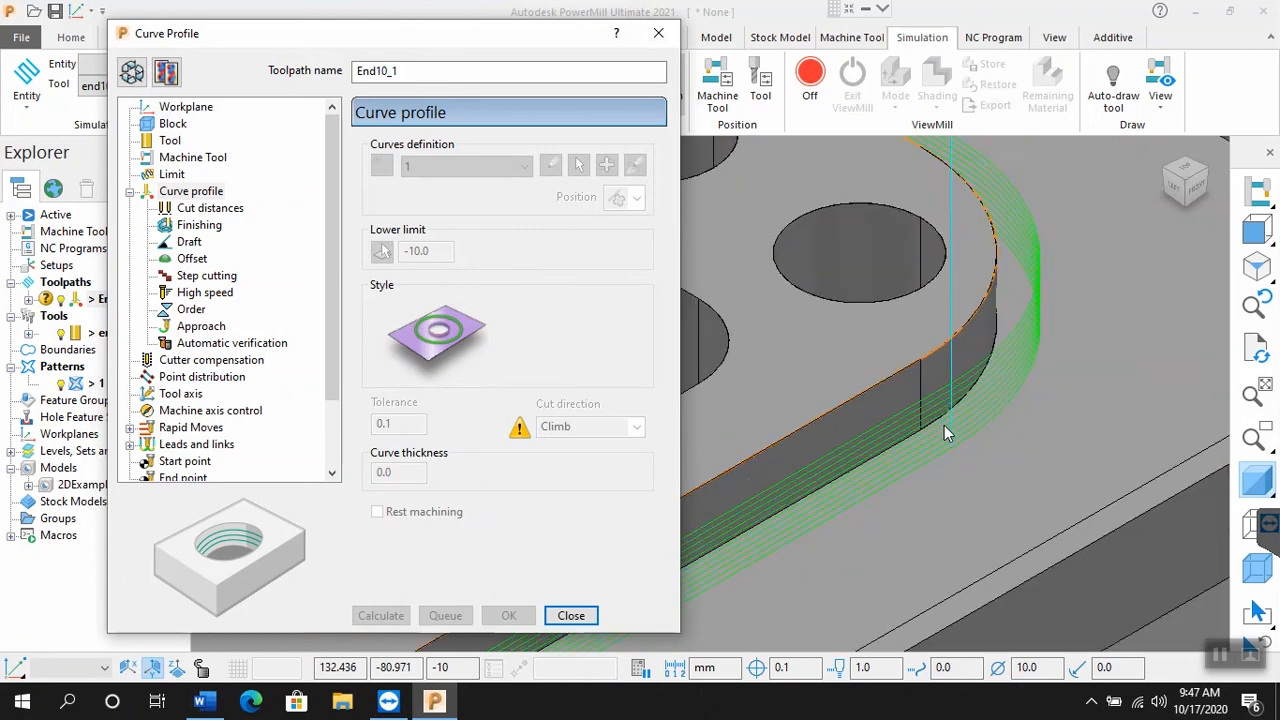
pyautogui.scroll(-5, 1083, 402)
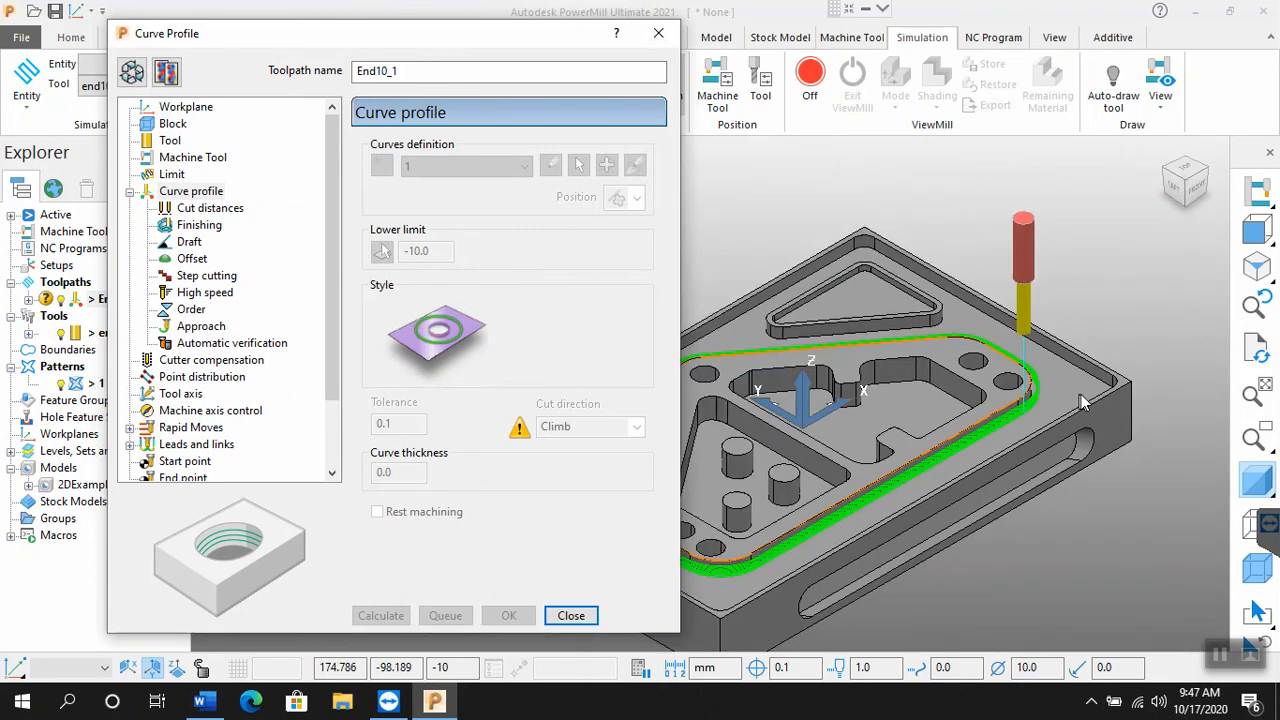
pyautogui.scroll(6, 1041, 415)
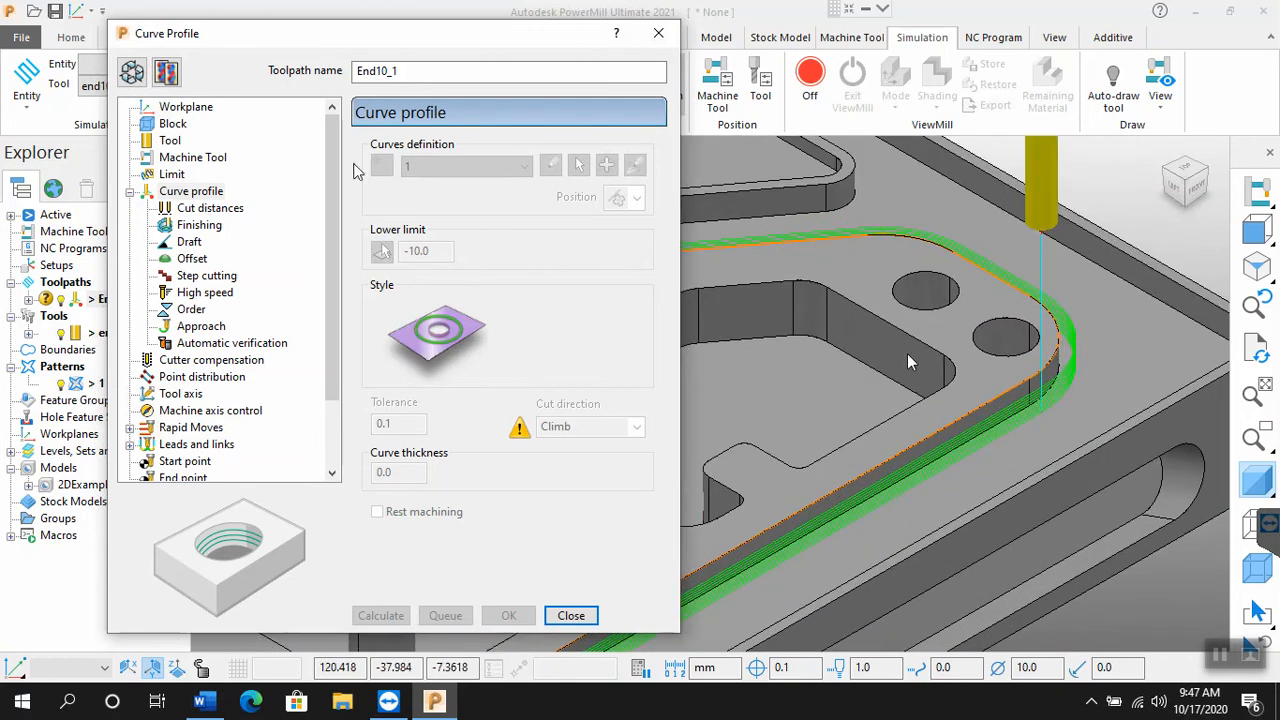
# Step: Edit the machining sections of End10_1 with the Climb cut direction, accept them, recalculate the toolpath and close its settings
pyautogui.click(166, 73)
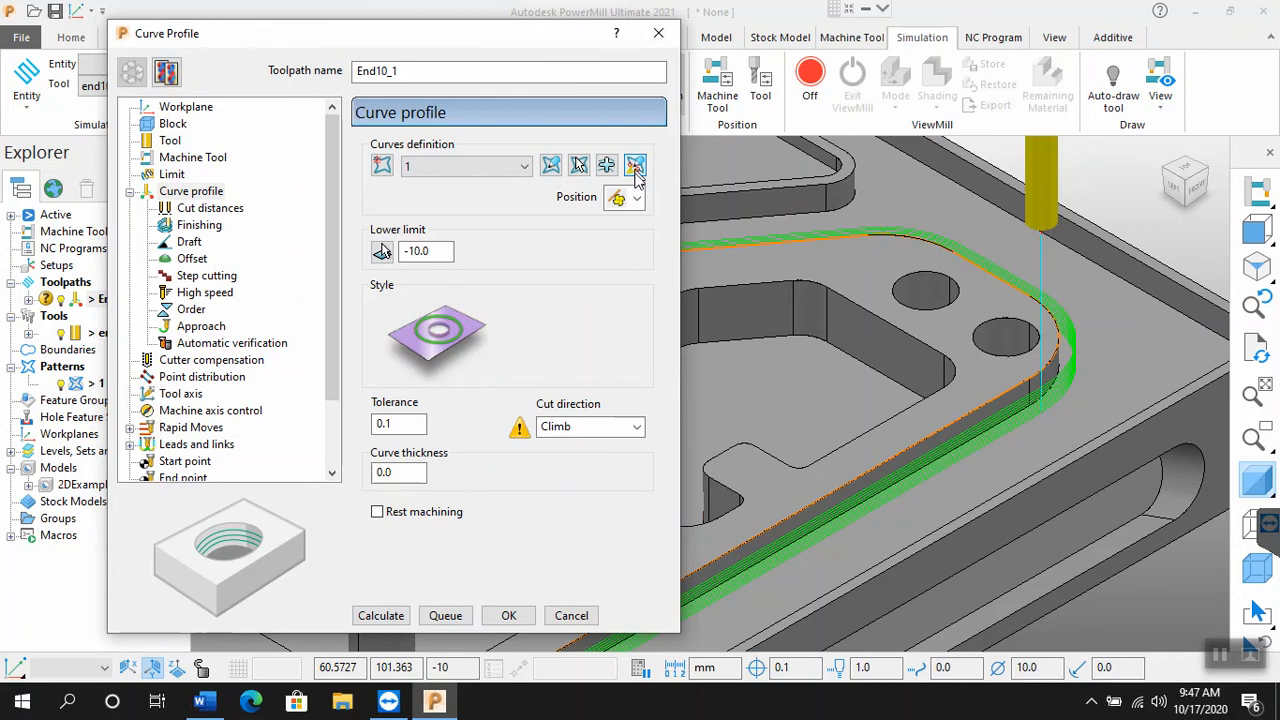
pyautogui.click(634, 166)
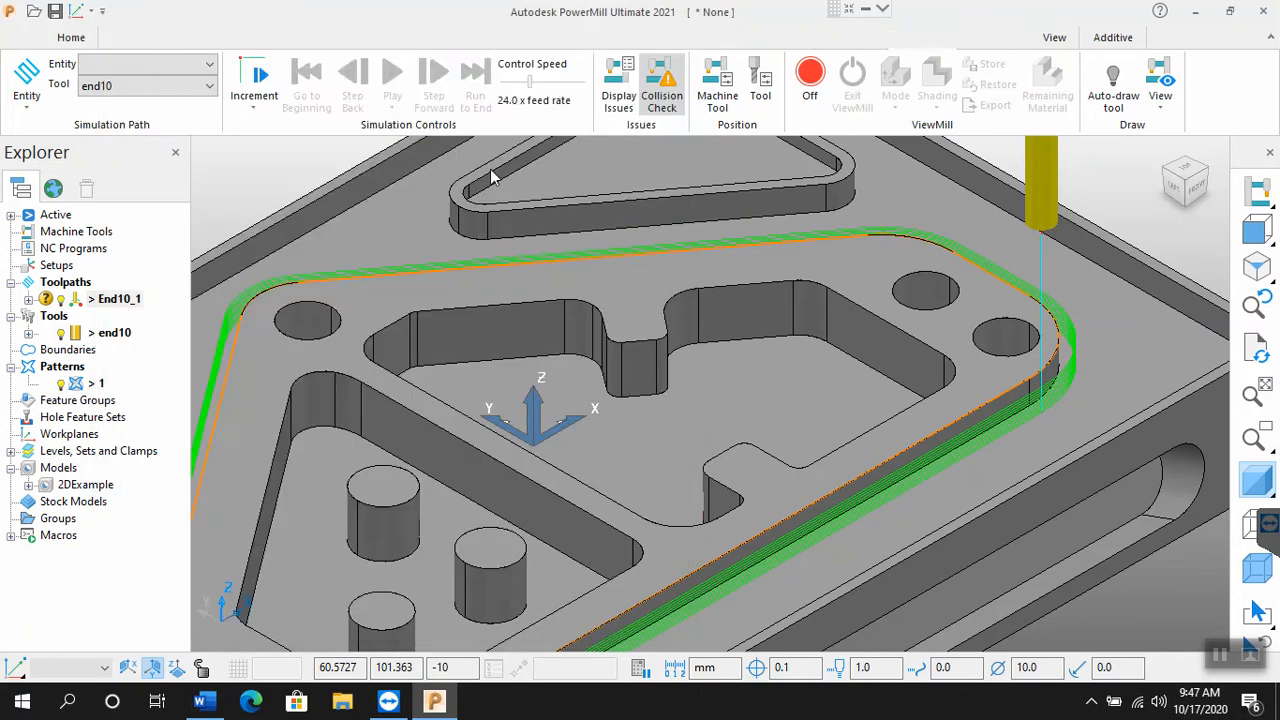
pyautogui.click(257, 94)
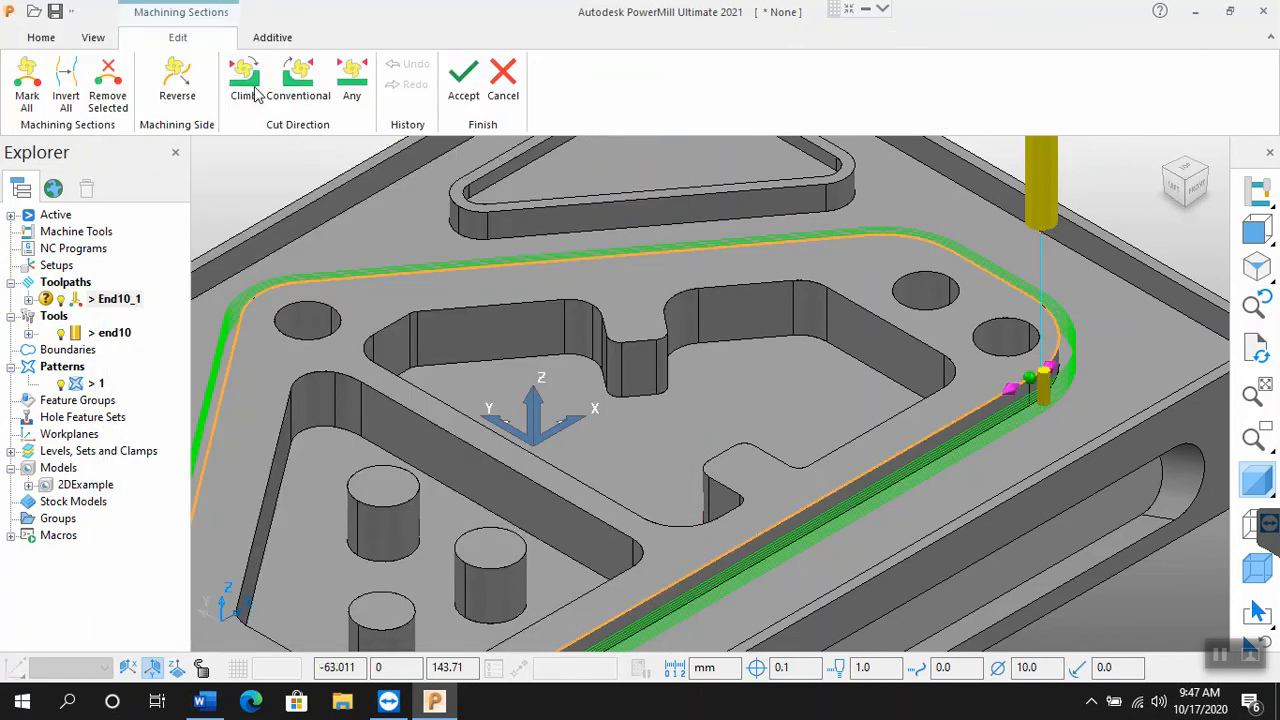
pyautogui.click(463, 85)
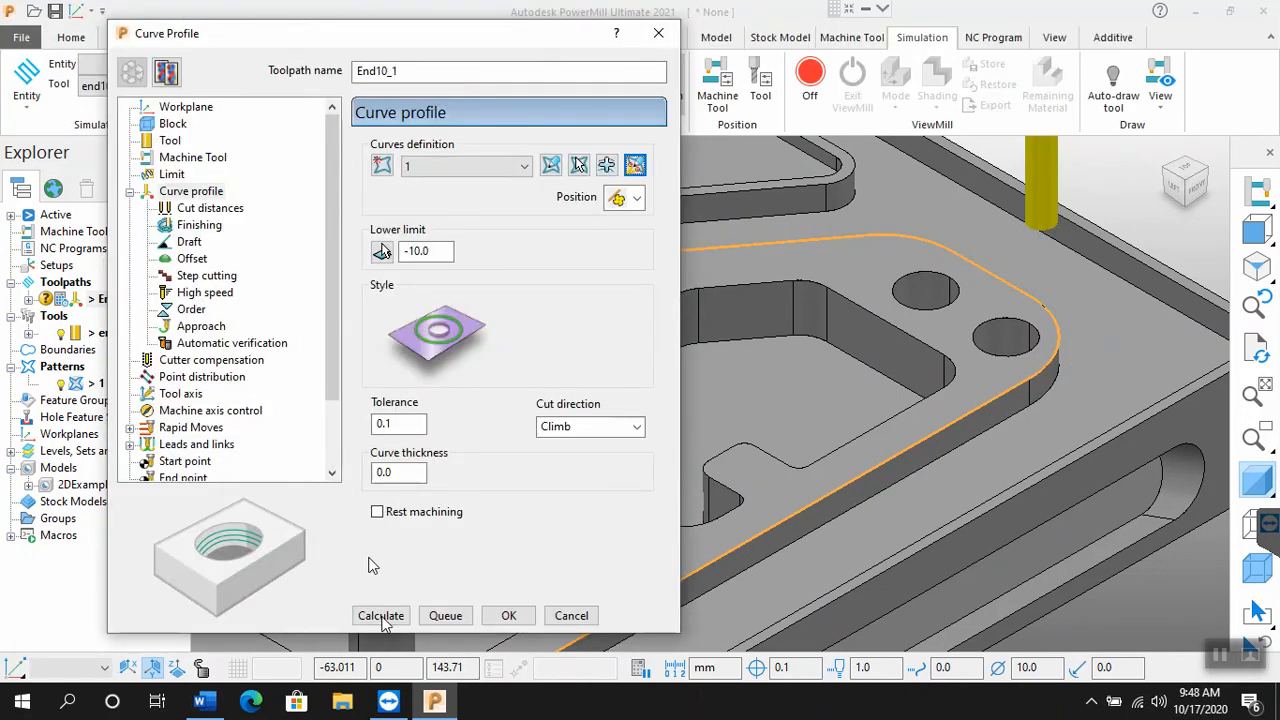
pyautogui.click(381, 616)
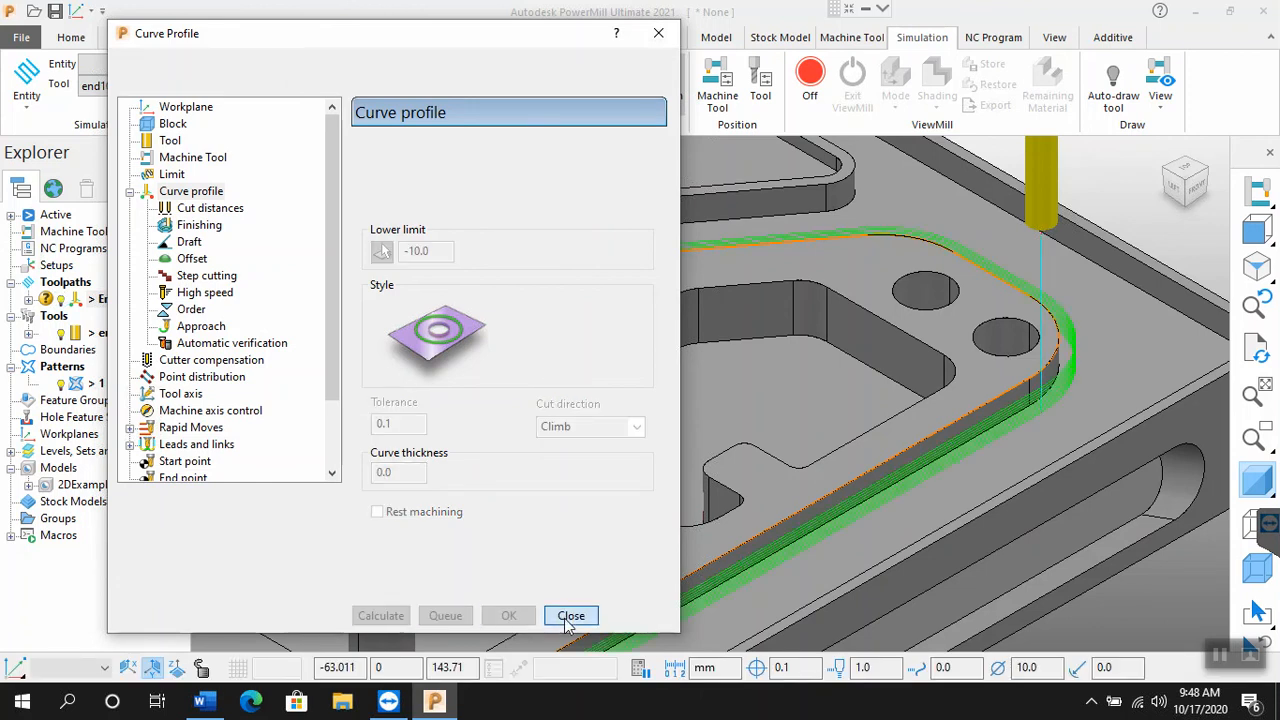
pyautogui.click(570, 616)
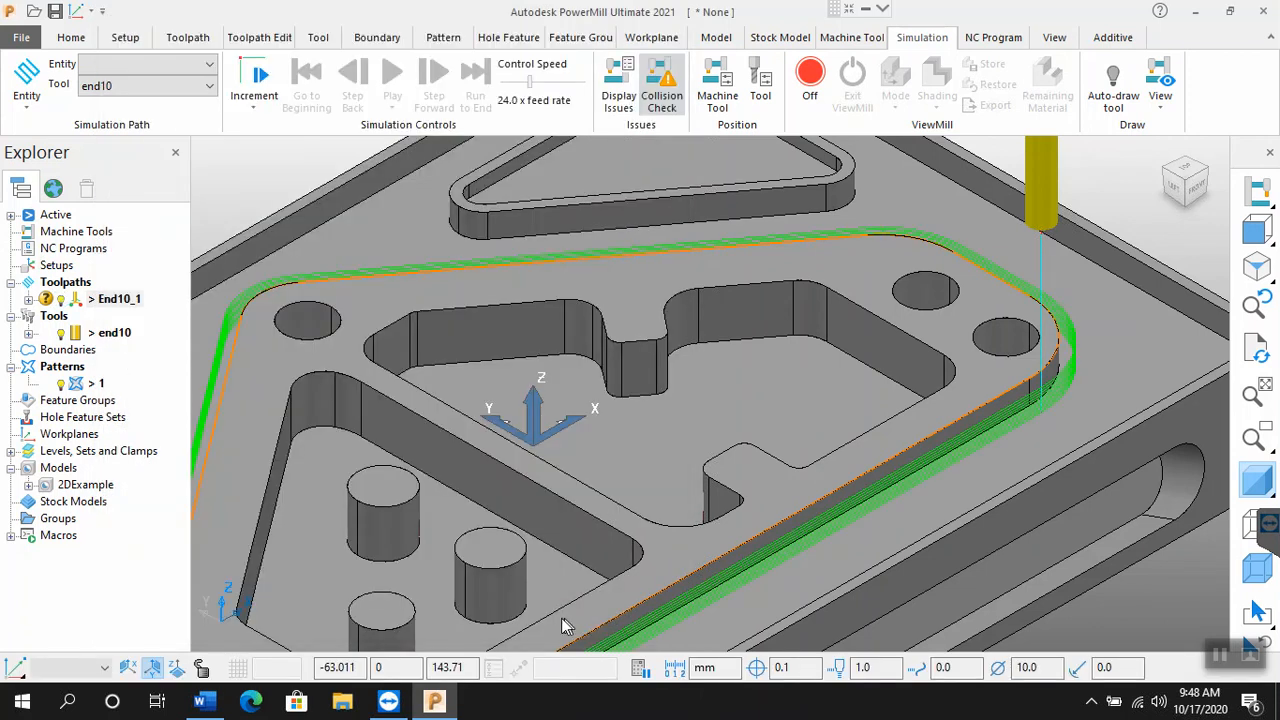
# Step: Run the simulation of toolpath End10_1 with tool end10 and pause it to check the climb cutting direction
pyautogui.click(167, 64)
pyautogui.click(157, 133)
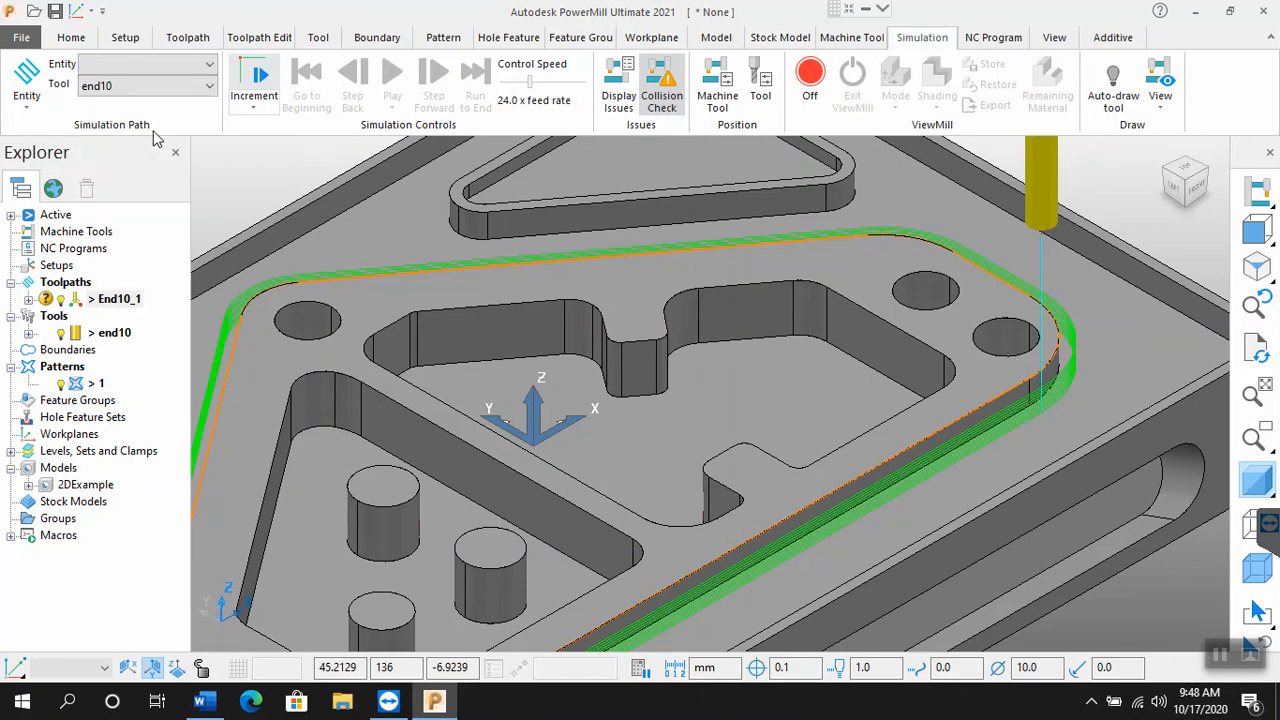
pyautogui.click(388, 78)
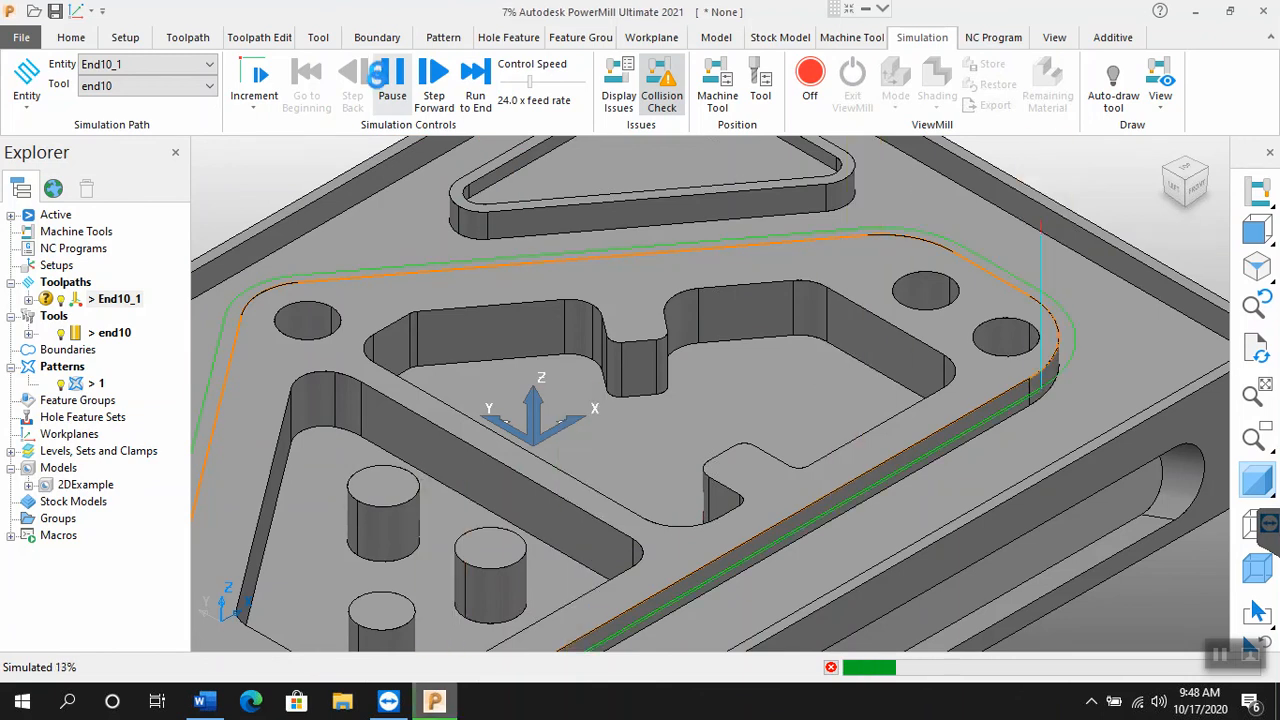
pyautogui.click(390, 86)
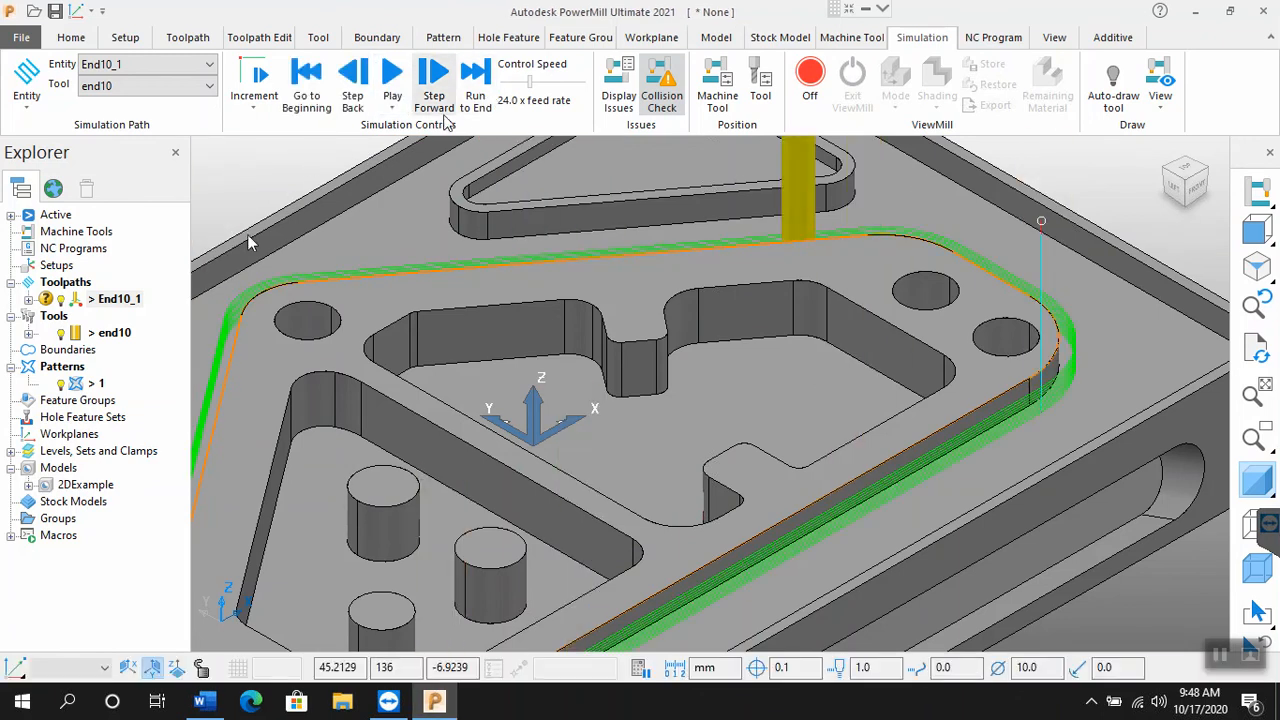
# Step: Reopen End10_1 for editing, change its machining sections to the Conventional cut direction, accept, recalculate the toolpath and close its settings
pyautogui.rightClick(130, 299)
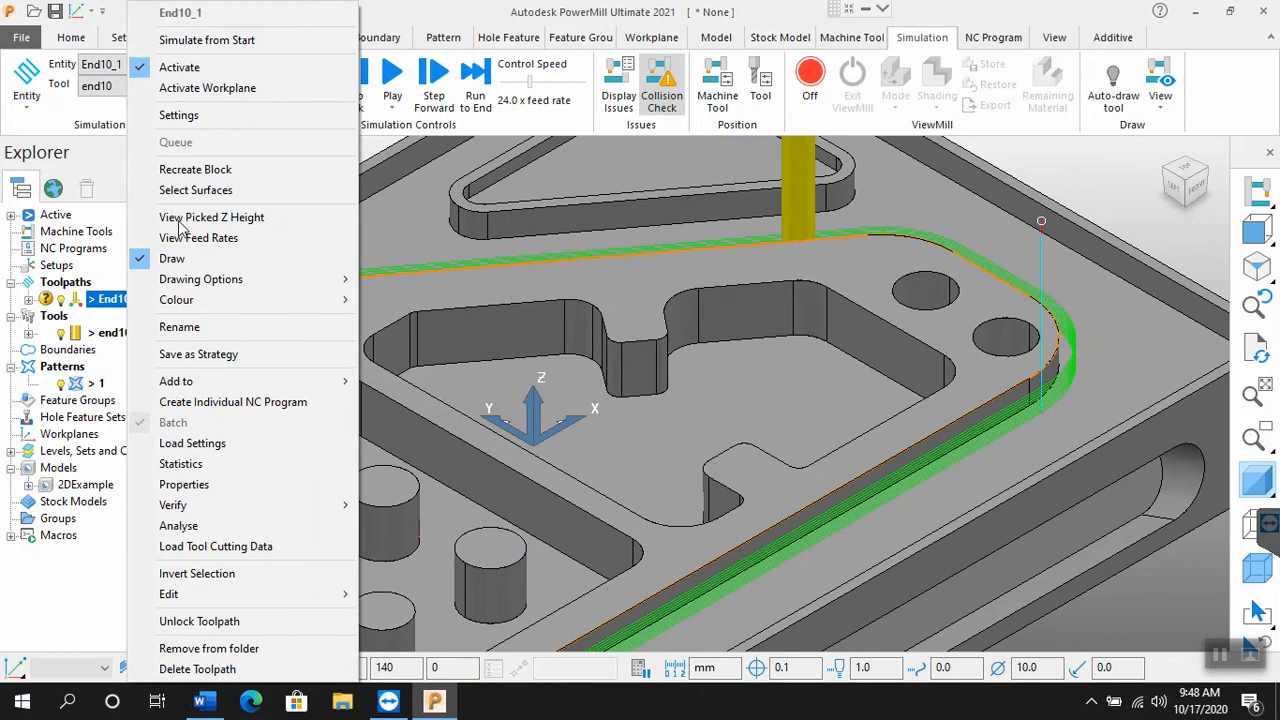
pyautogui.click(192, 122)
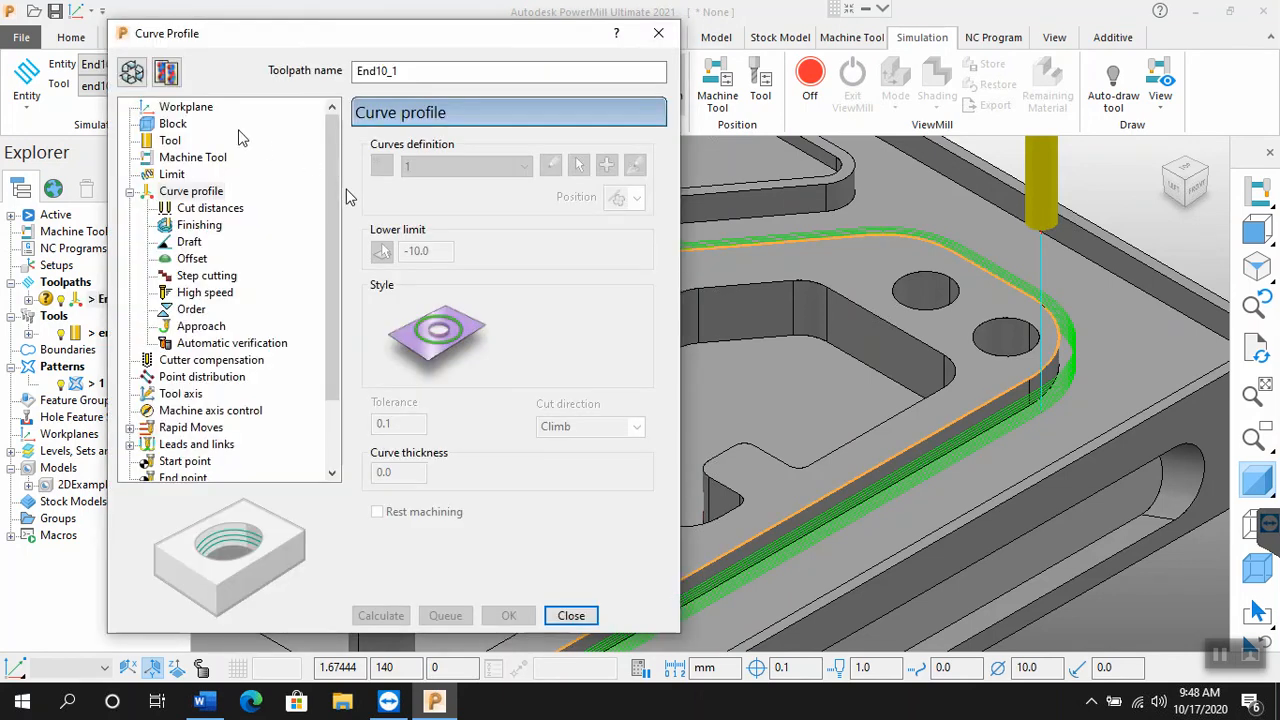
pyautogui.click(131, 71)
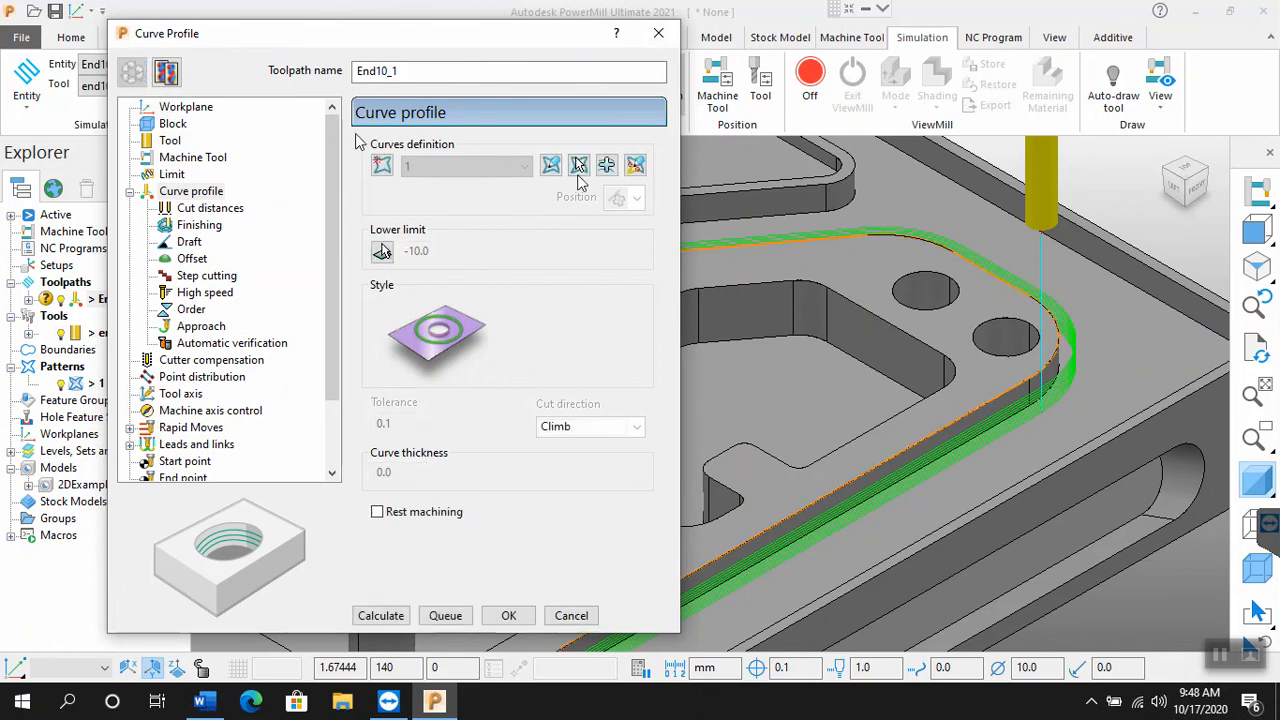
pyautogui.click(634, 165)
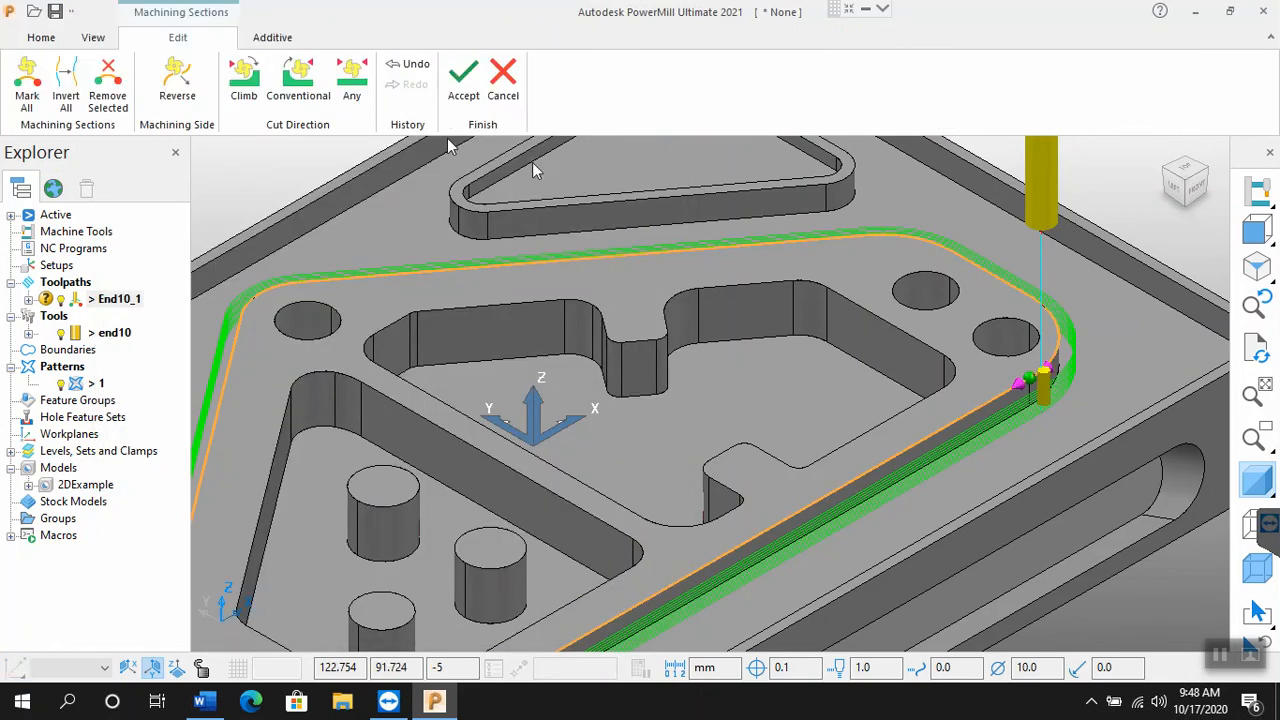
pyautogui.click(298, 80)
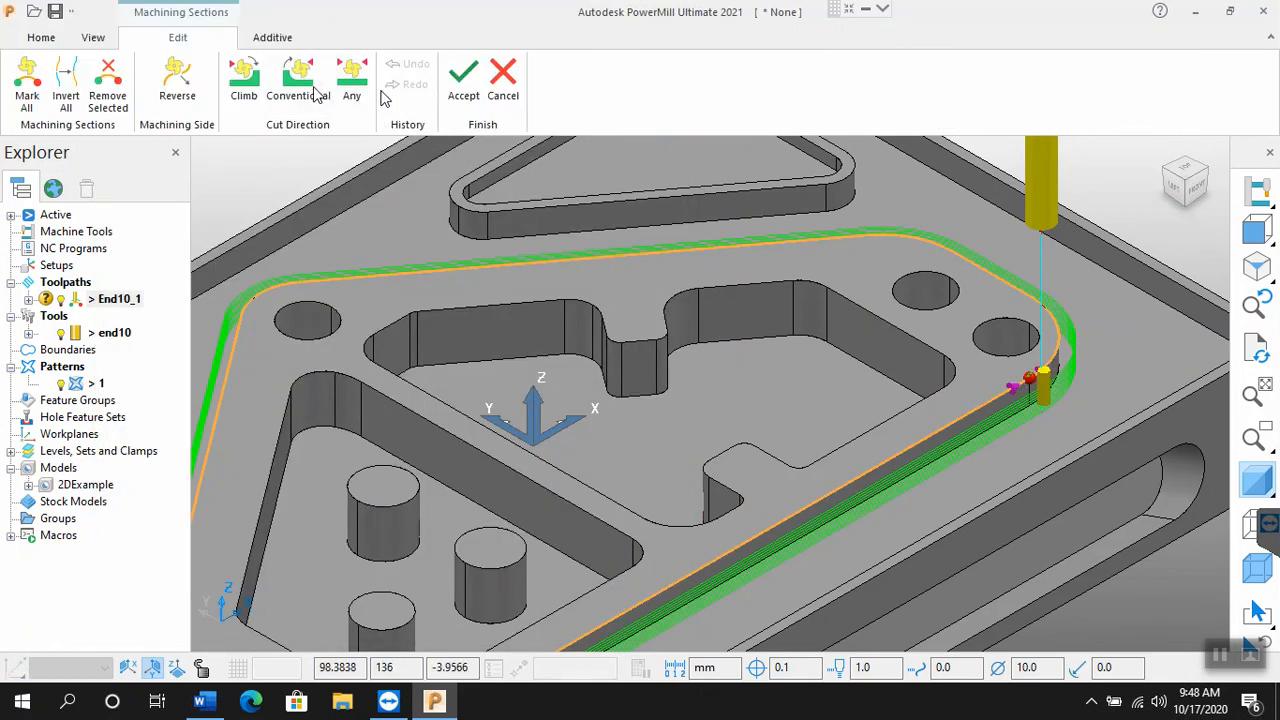
pyautogui.click(460, 88)
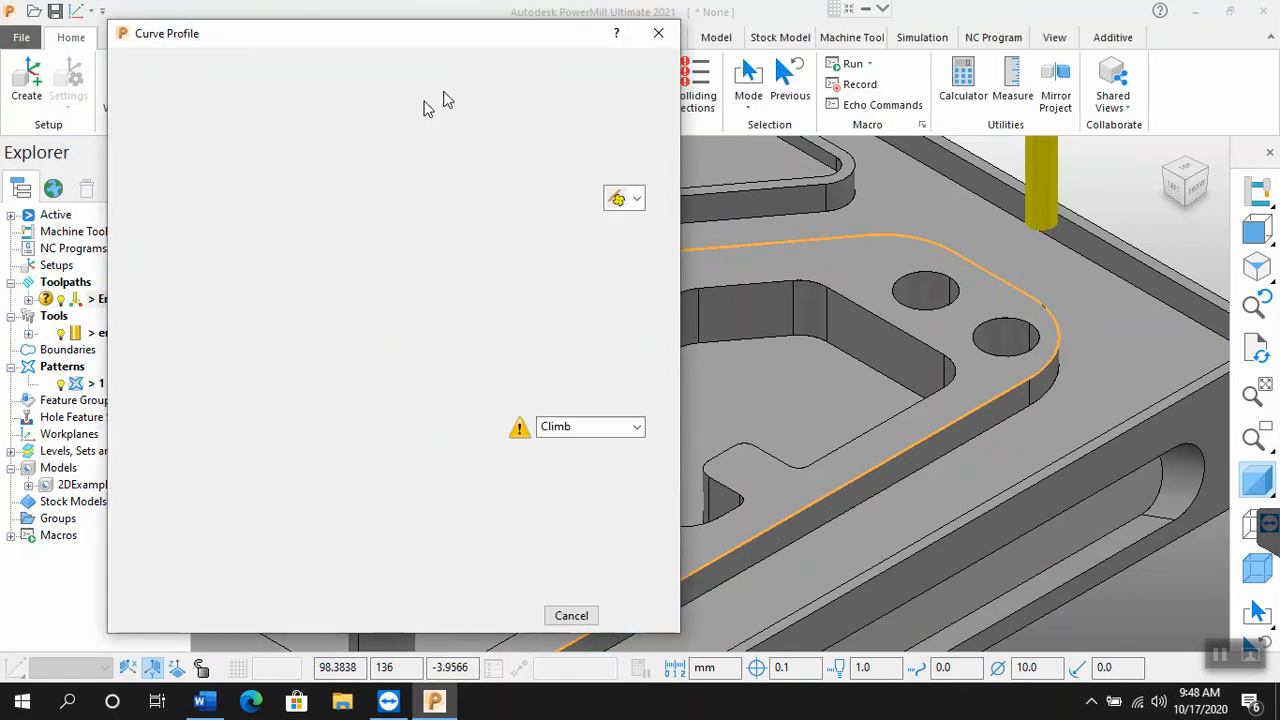
pyautogui.click(381, 615)
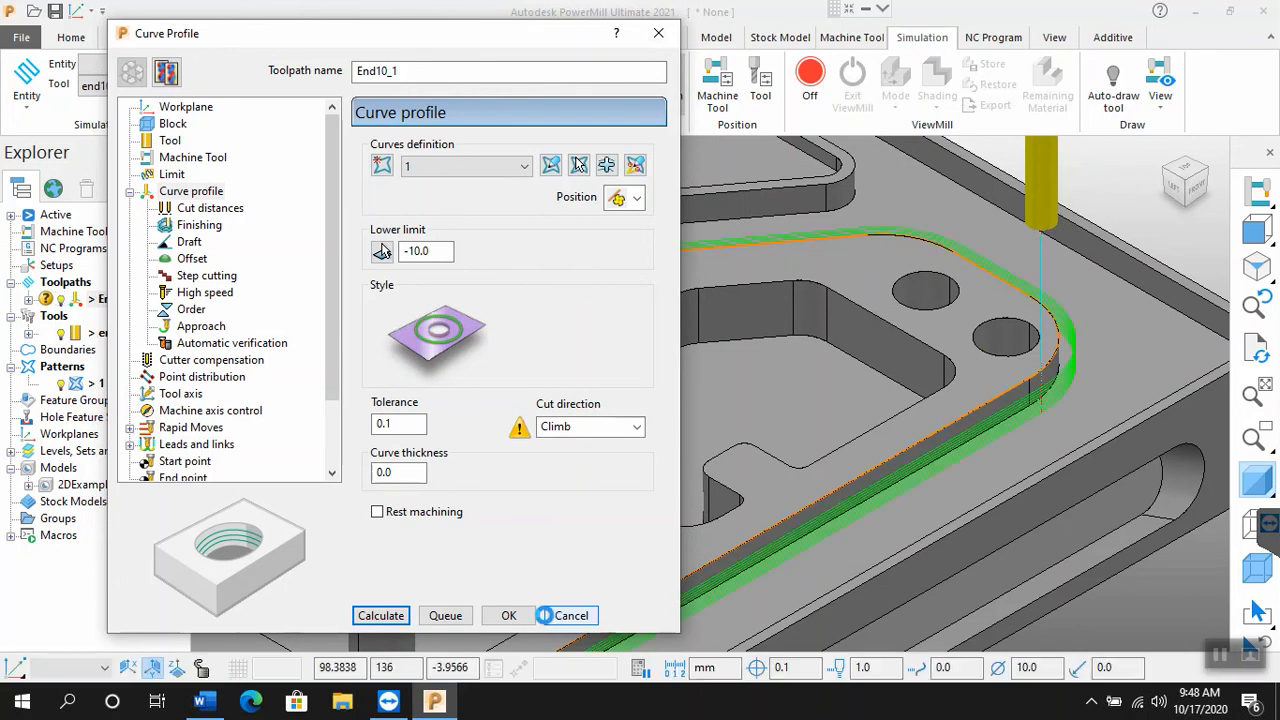
pyautogui.click(570, 615)
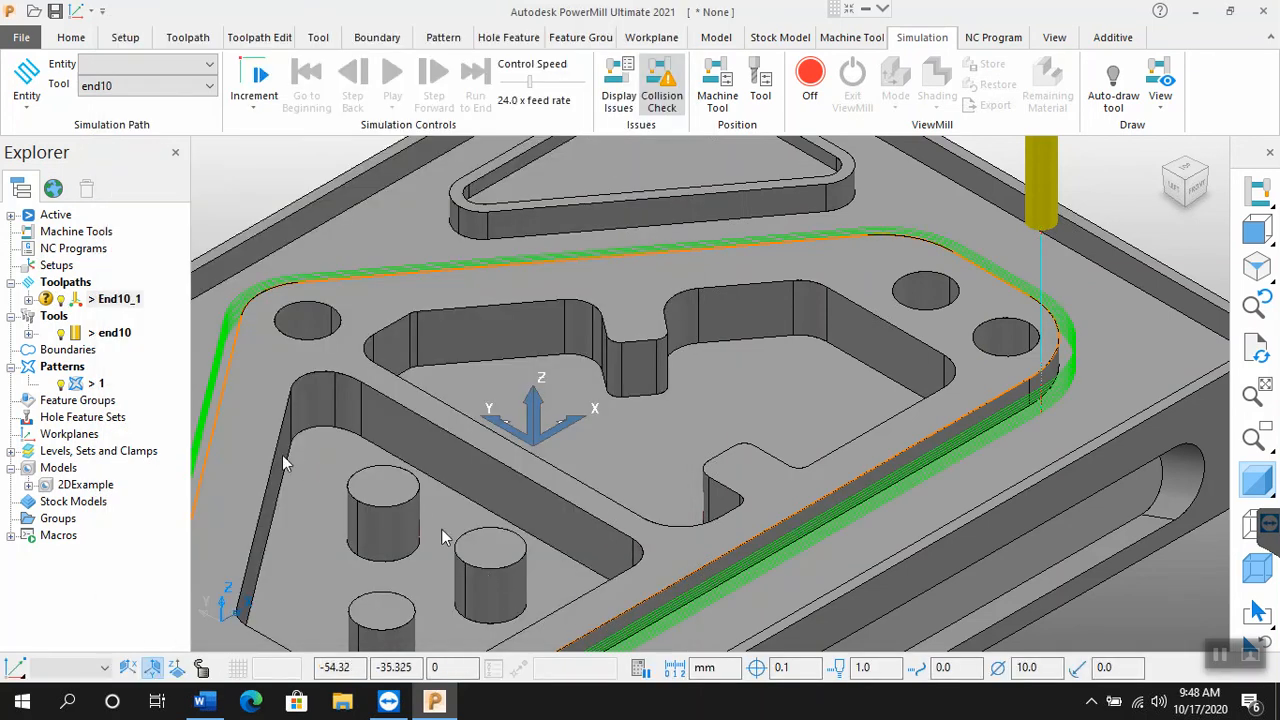
# Step: Simulate toolpath End10_1 again and watch the tool's cutting direction around the outer profile
pyautogui.click(207, 66)
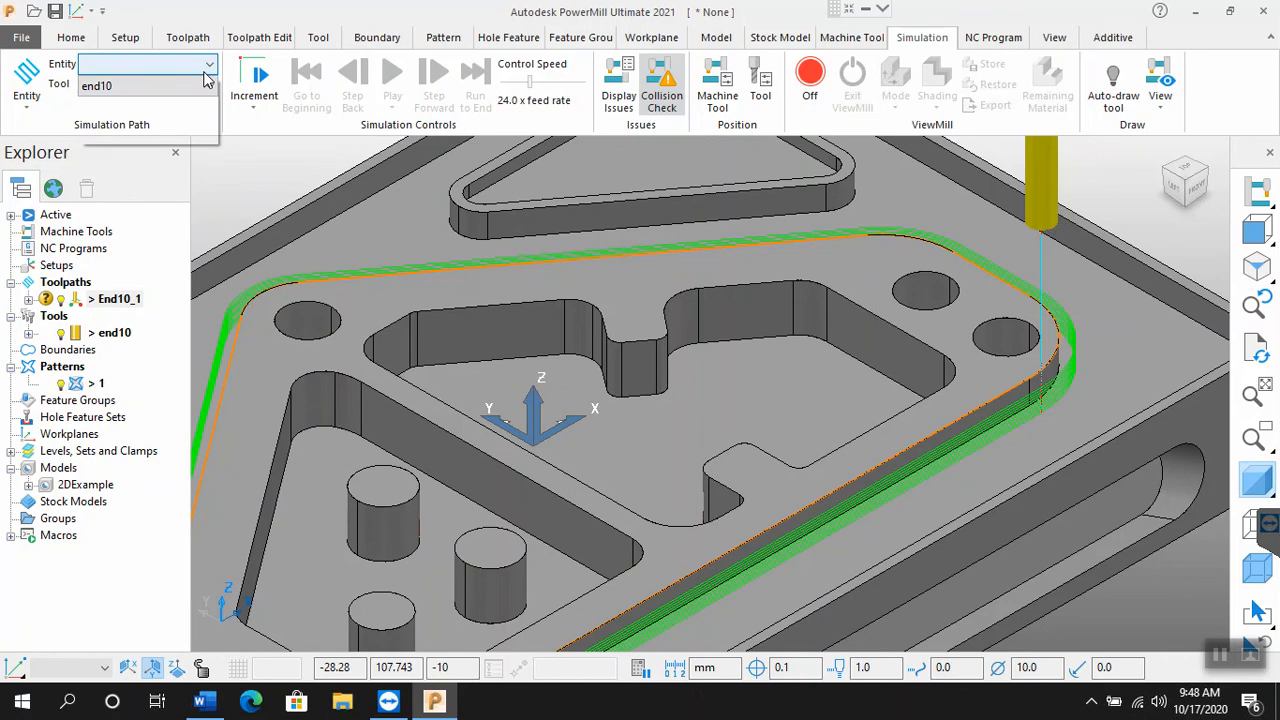
pyautogui.click(160, 136)
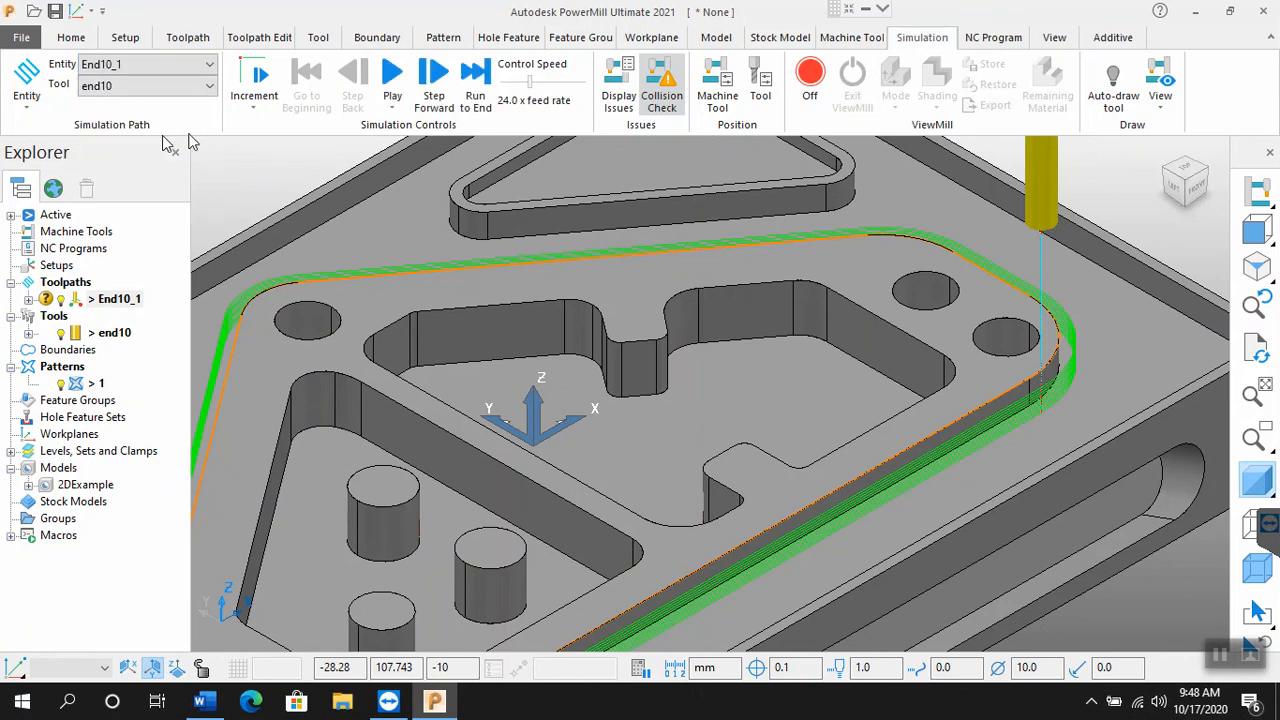
pyautogui.click(390, 76)
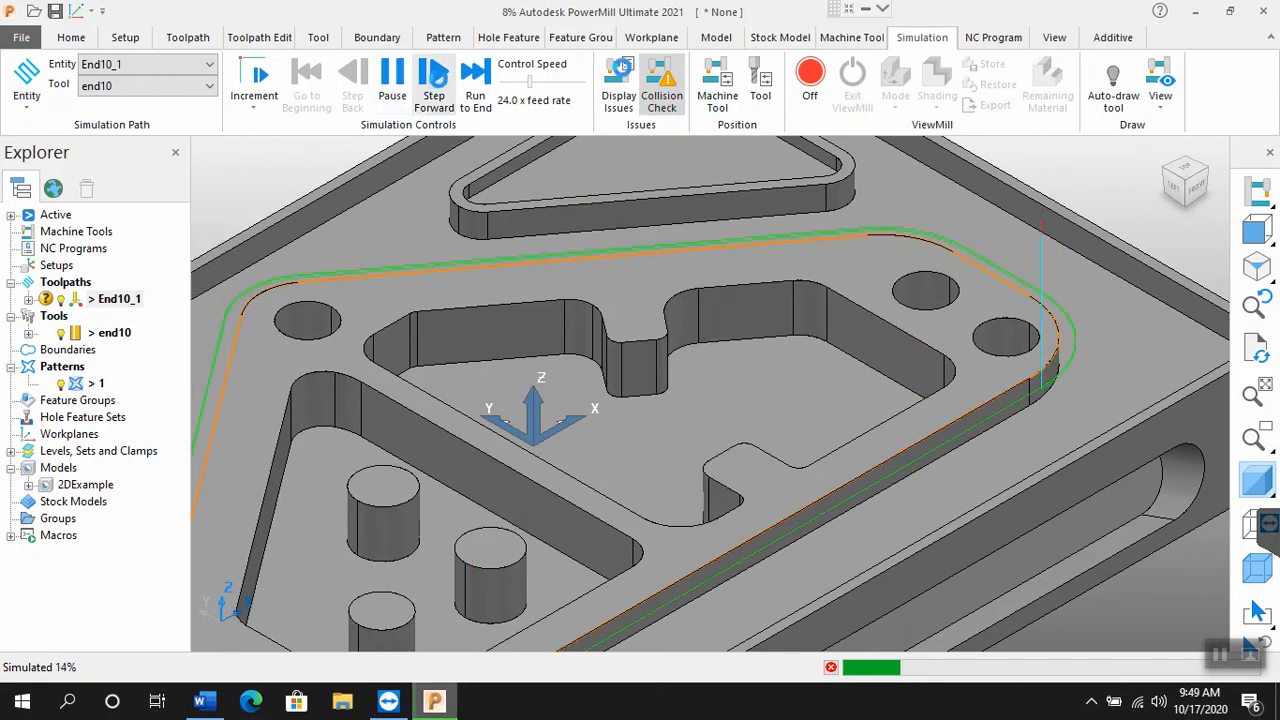
pyautogui.scroll(-4, 700, 245)
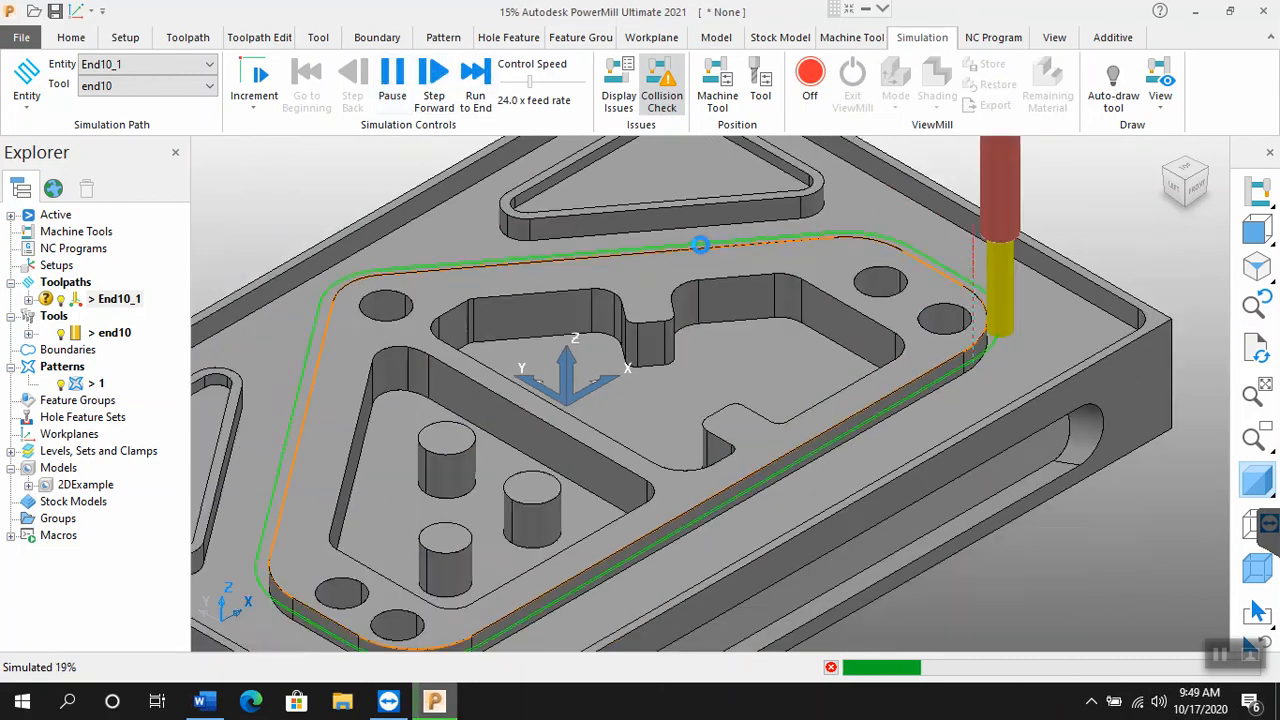
pyautogui.scroll(1, 652, 245)
pyautogui.scroll(1, 640, 246)
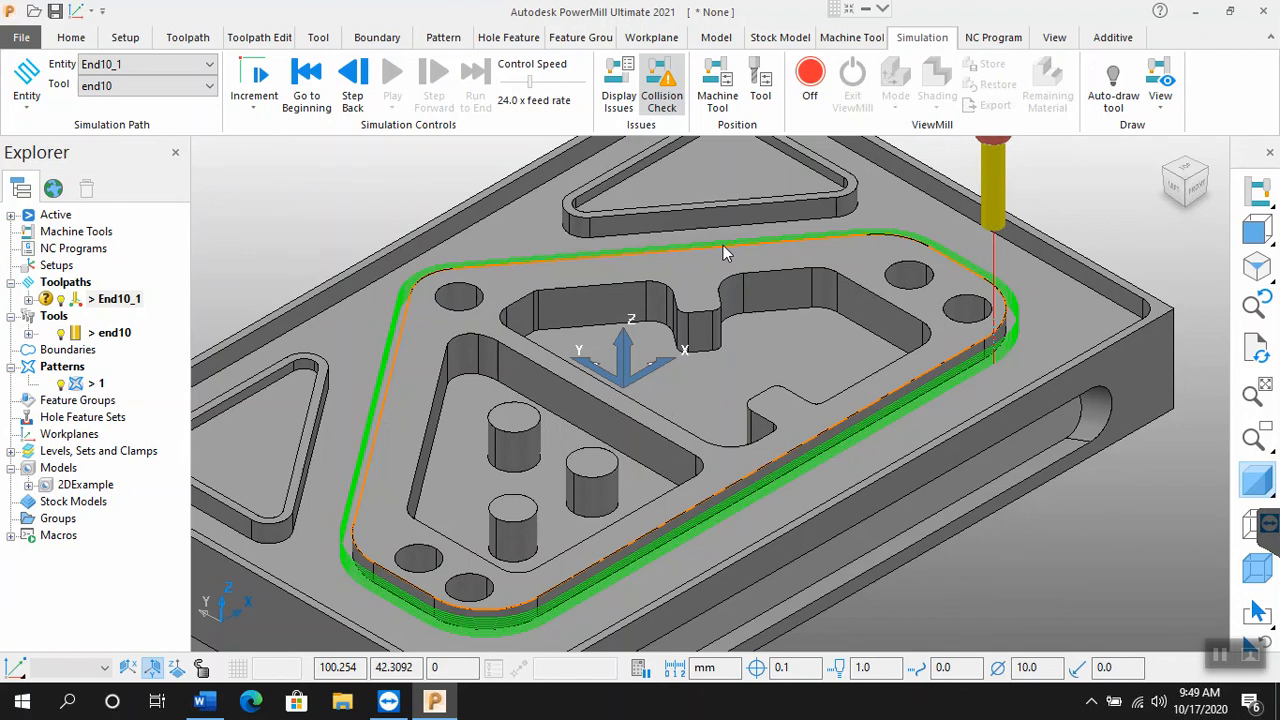
pyautogui.scroll(-2, 746, 310)
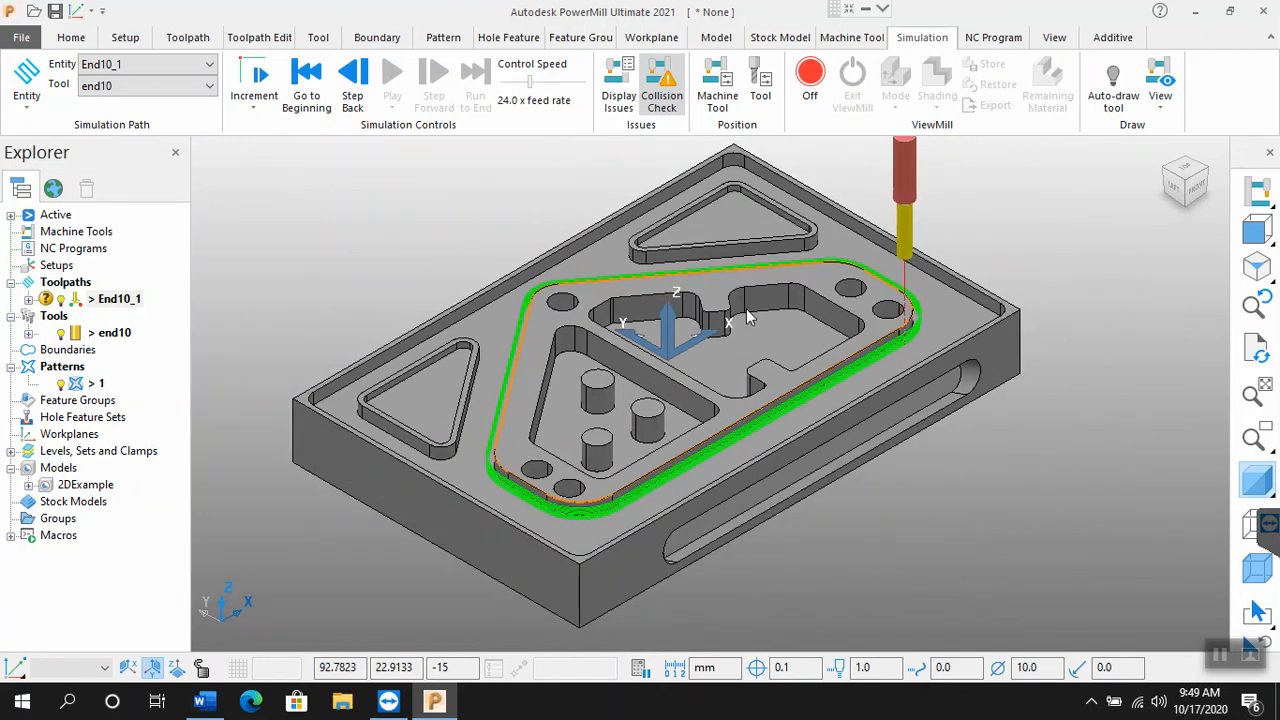
pyautogui.scroll(3, 746, 317)
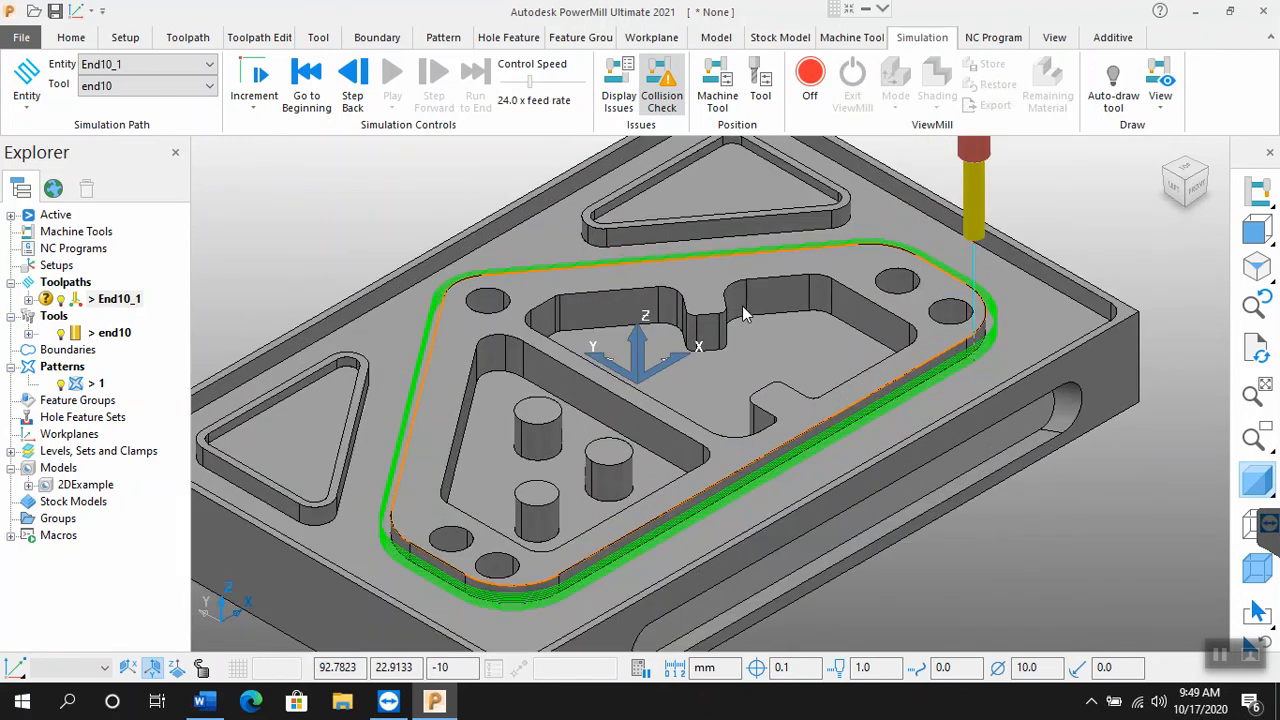
pyautogui.scroll(-1, 740, 318)
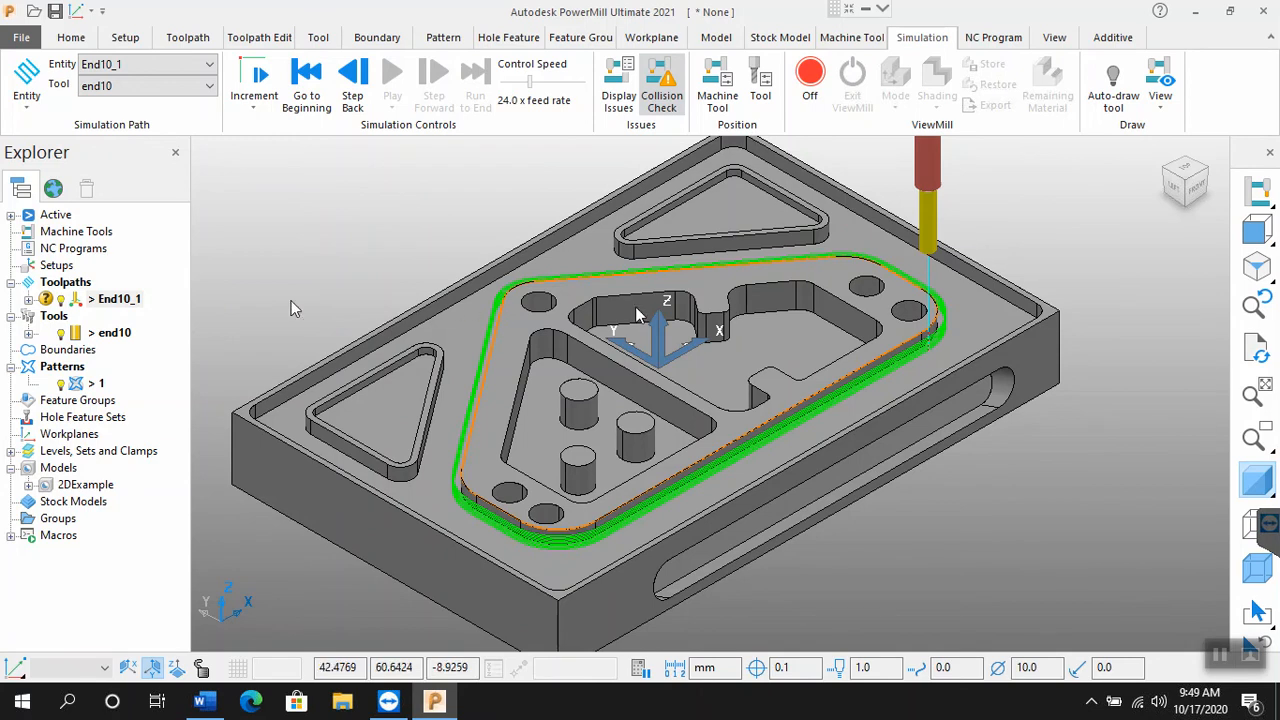
# Step: Toggle the display of toolpath End10_1, tool end10 and pattern 1 off and back on in turn
pyautogui.click(62, 306)
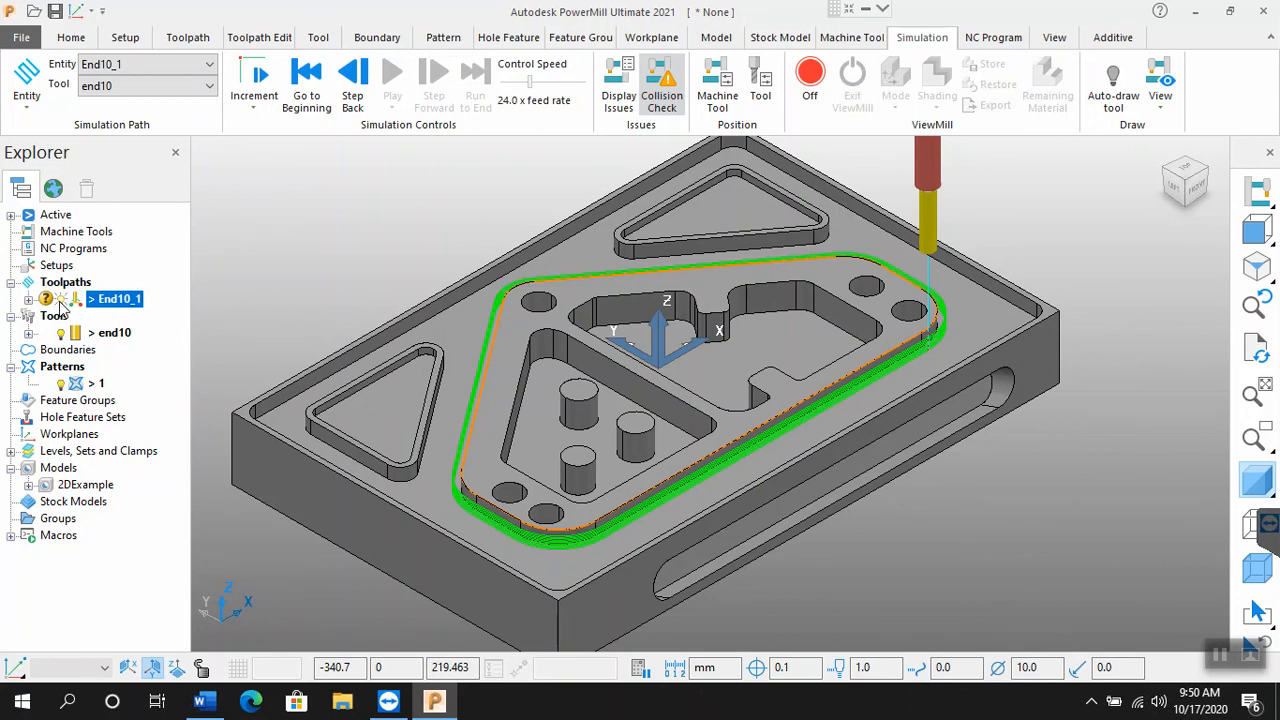
pyautogui.click(60, 304)
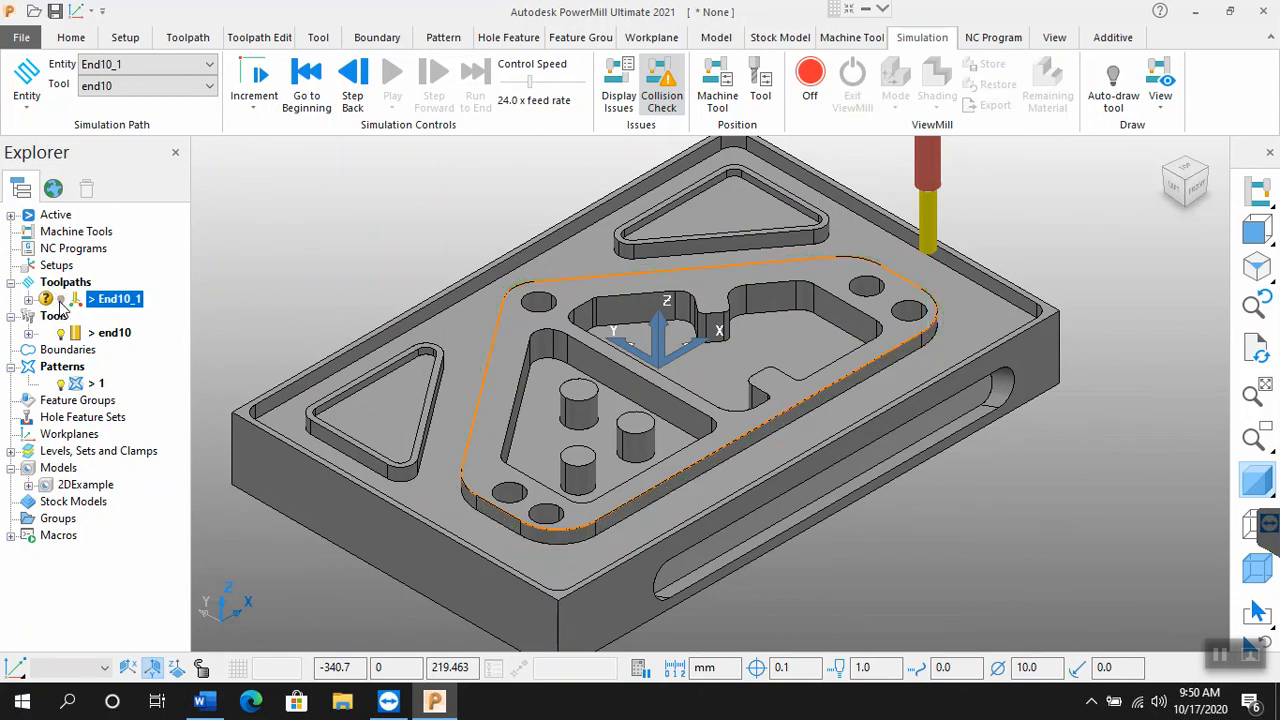
pyautogui.click(61, 304)
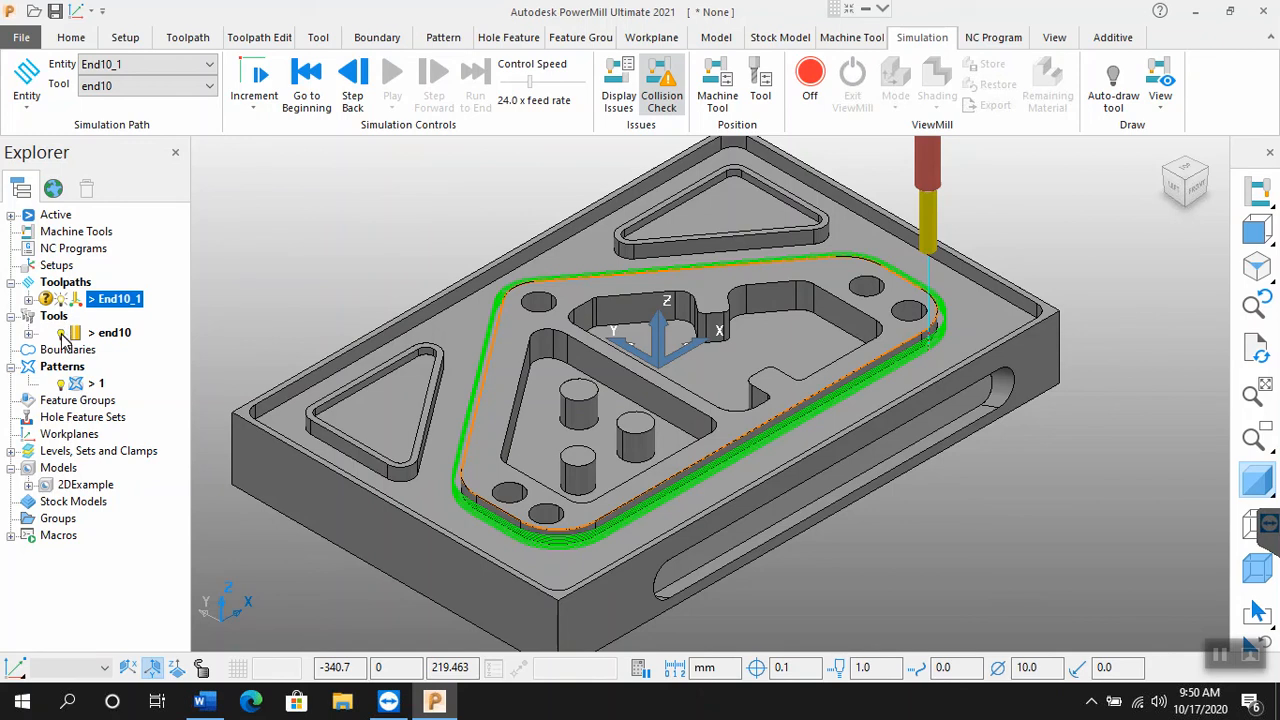
pyautogui.click(61, 335)
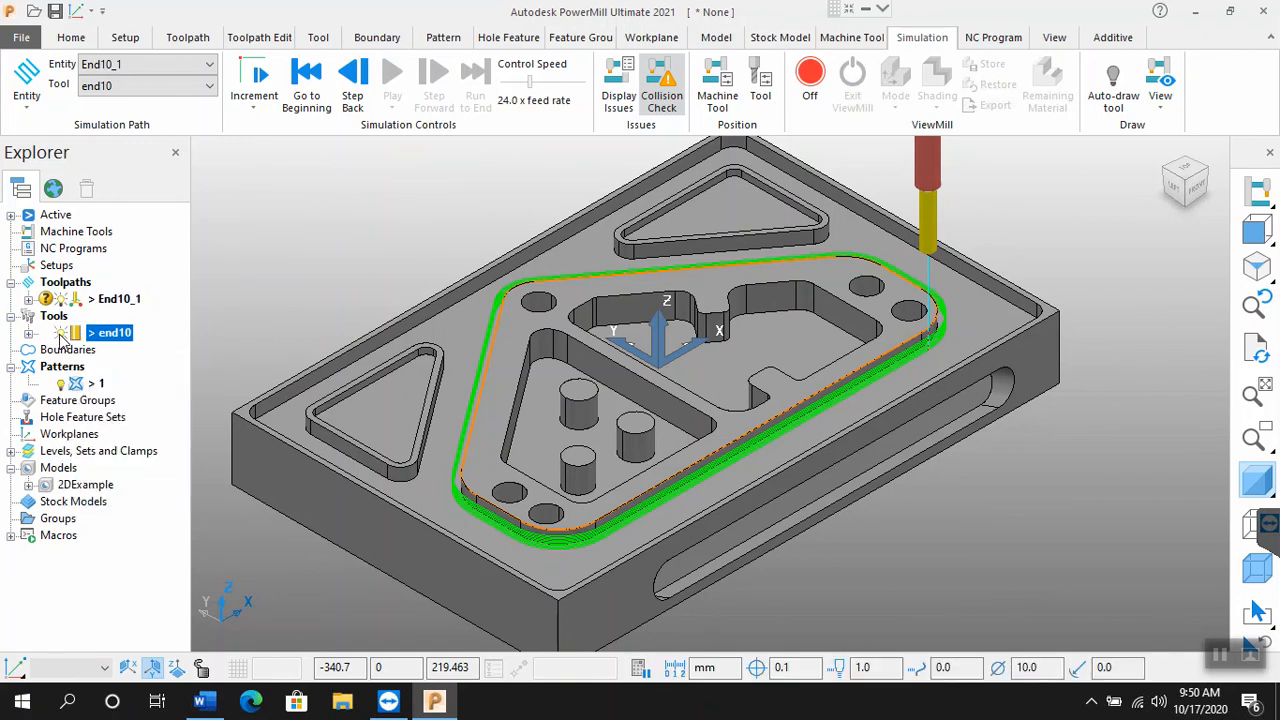
pyautogui.click(61, 336)
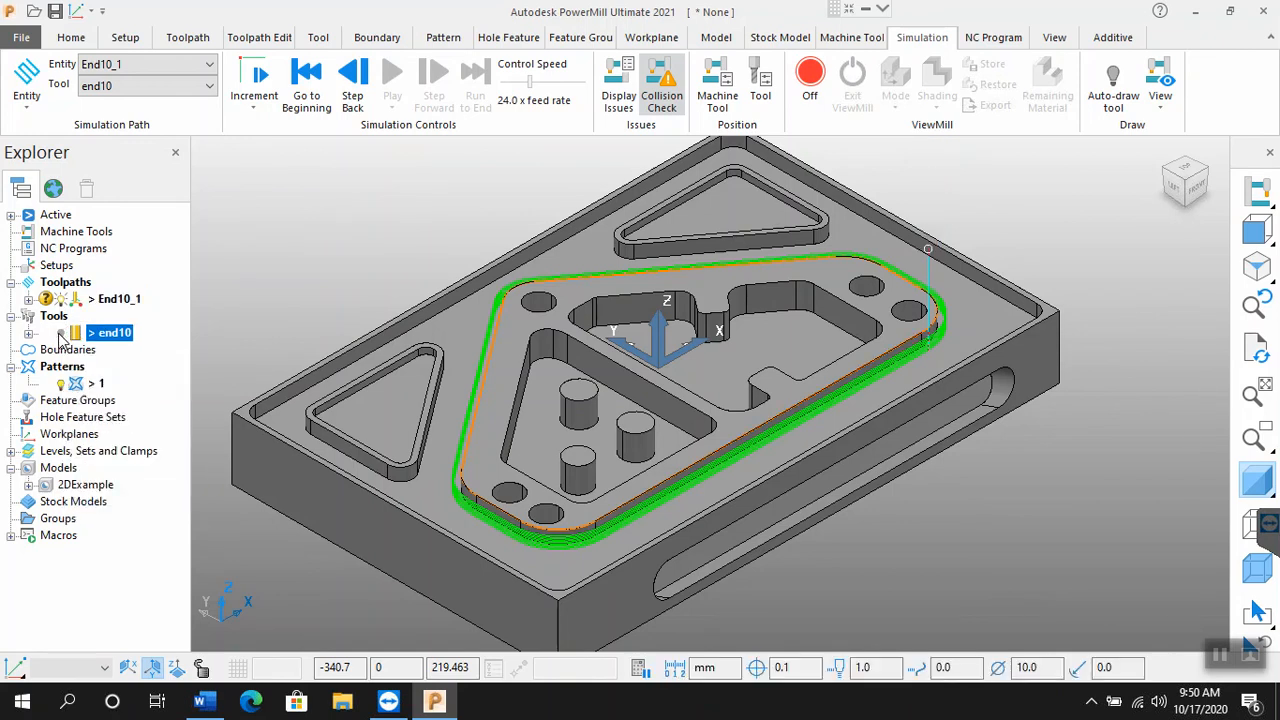
pyautogui.click(61, 336)
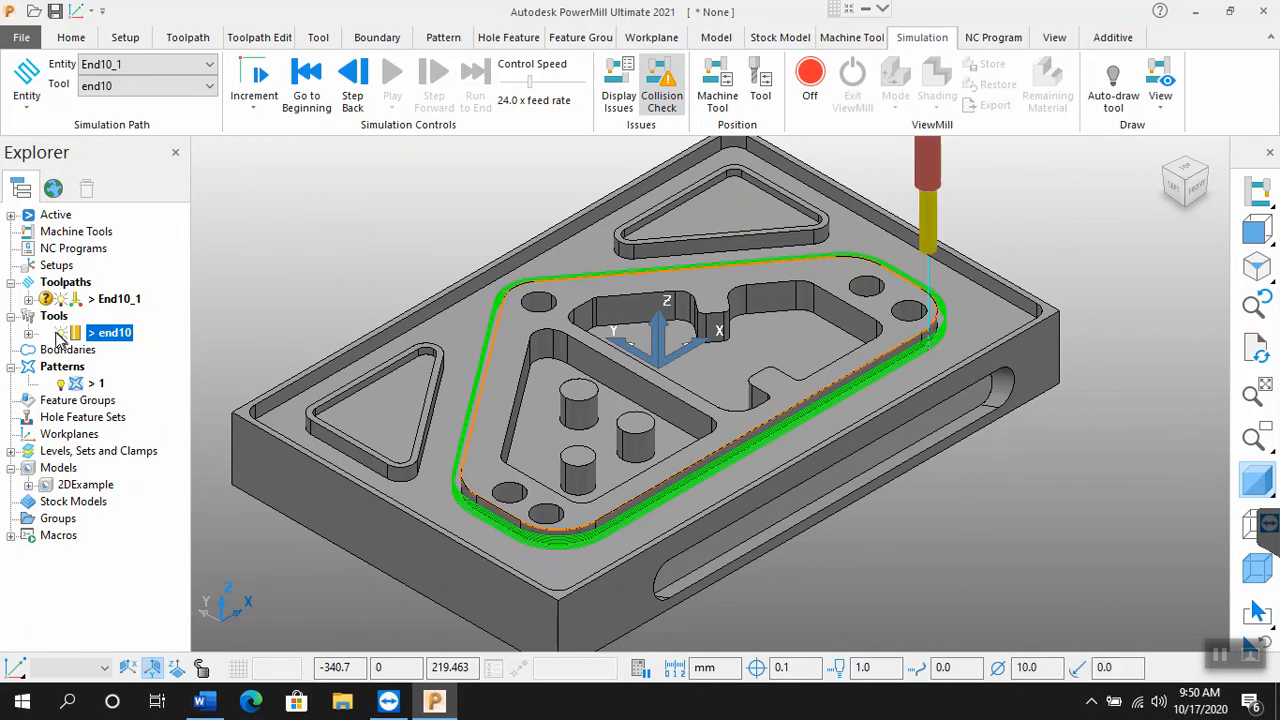
pyautogui.click(60, 387)
pyautogui.click(60, 388)
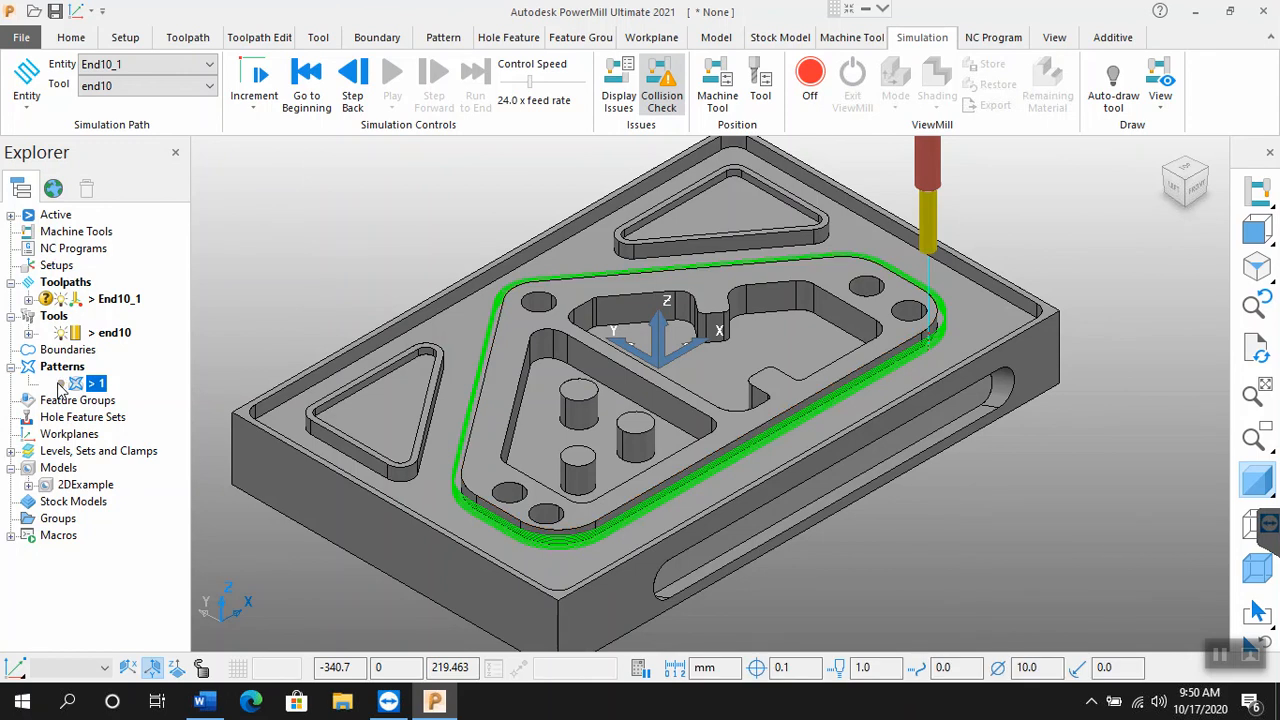
pyautogui.click(60, 388)
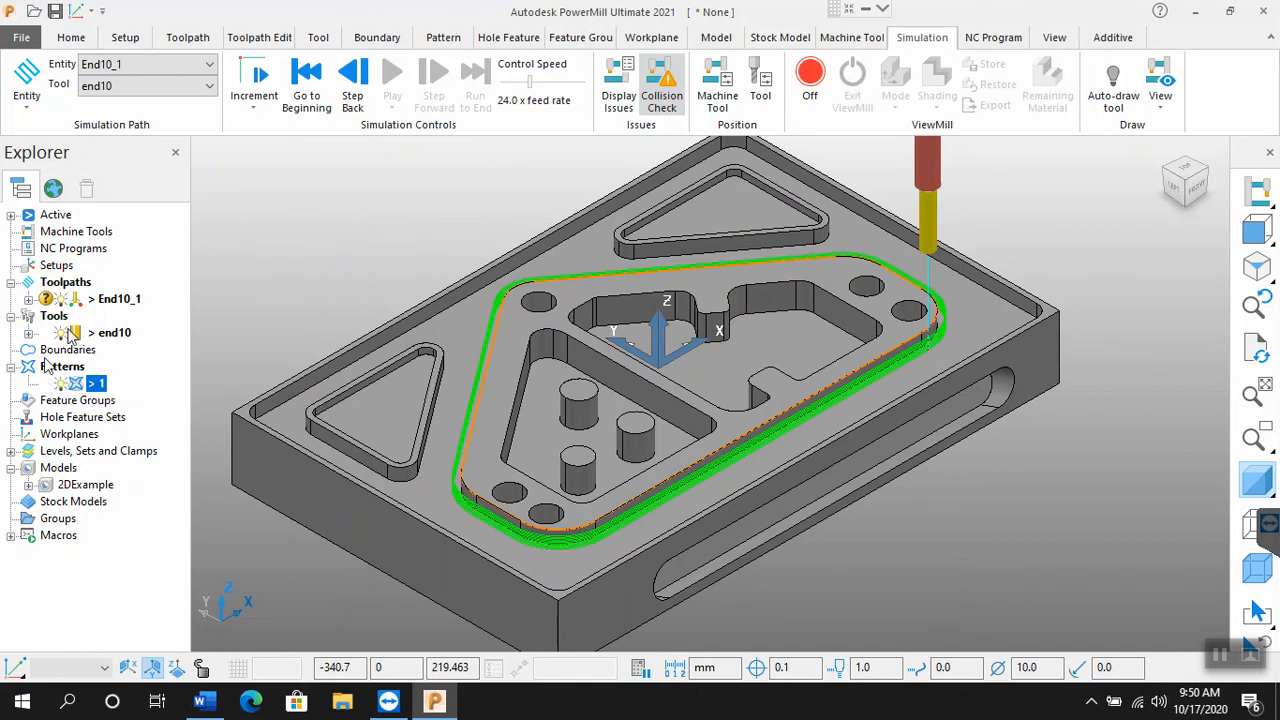
# Step: Reopen the settings of toolpath End10_1 for editing and enable the model gouge check in its automatic verification
pyautogui.rightClick(97, 301)
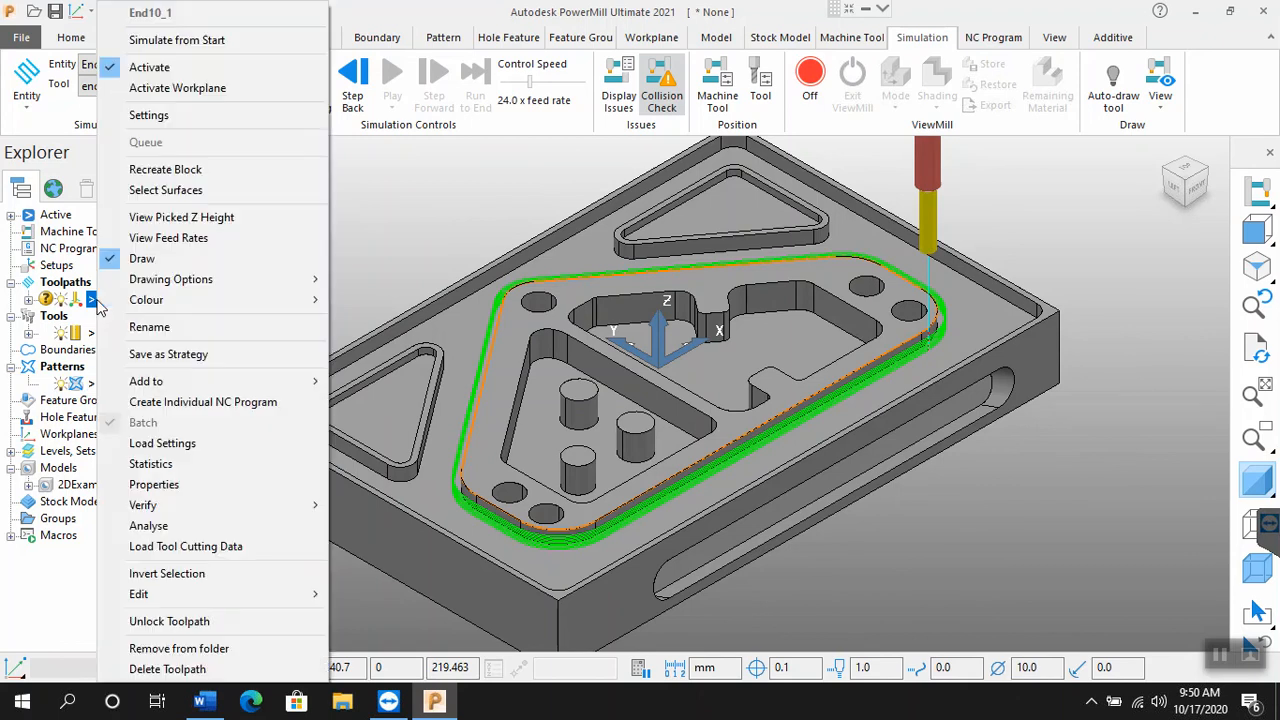
pyautogui.click(150, 117)
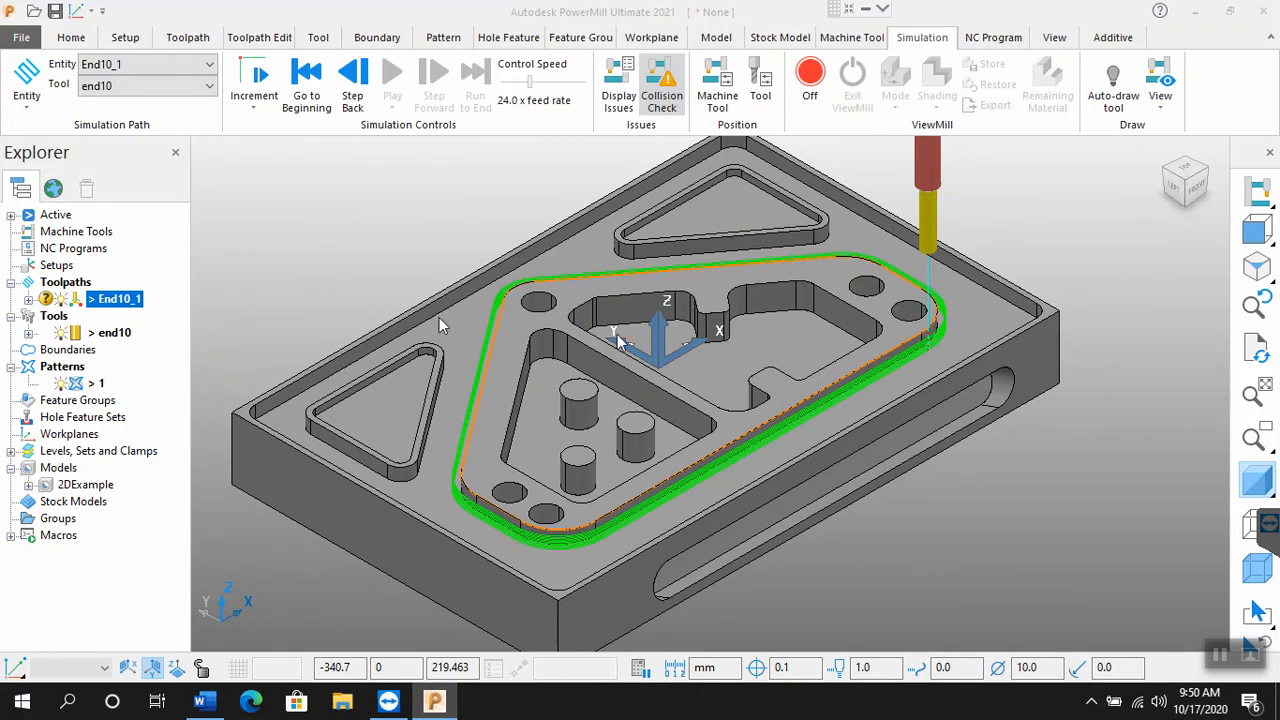
pyautogui.doubleClick(566, 330)
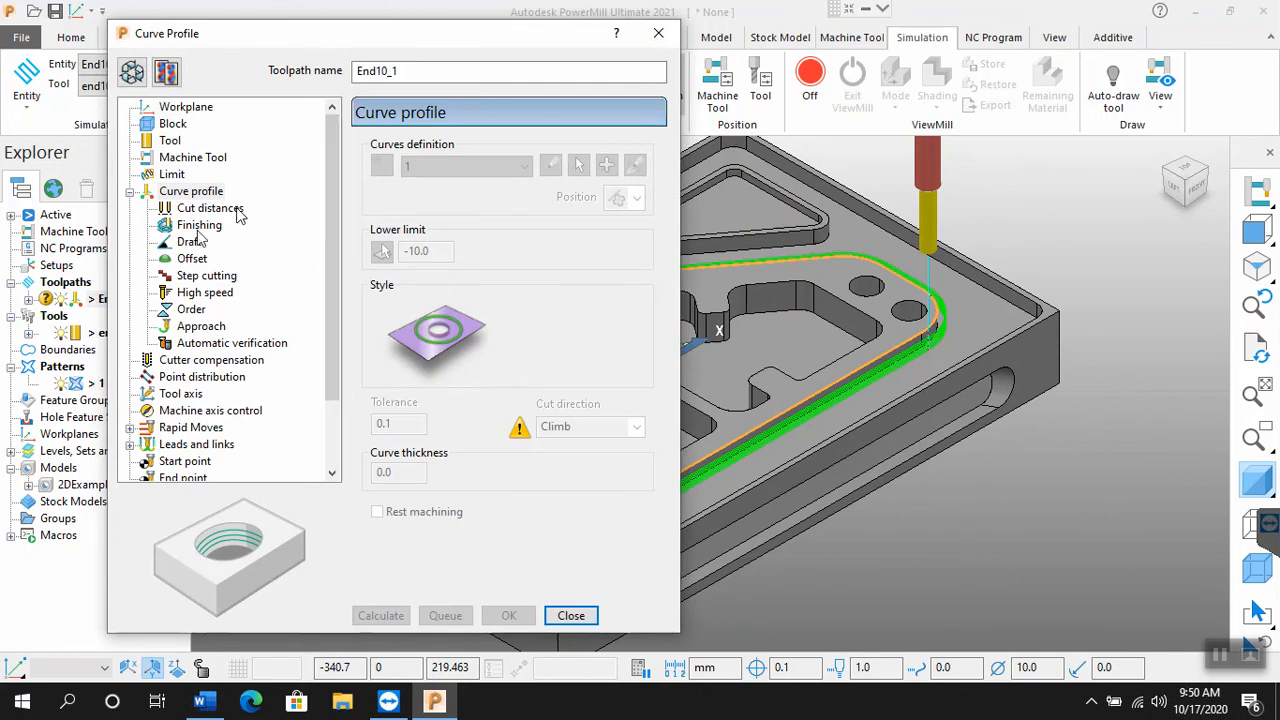
pyautogui.click(212, 343)
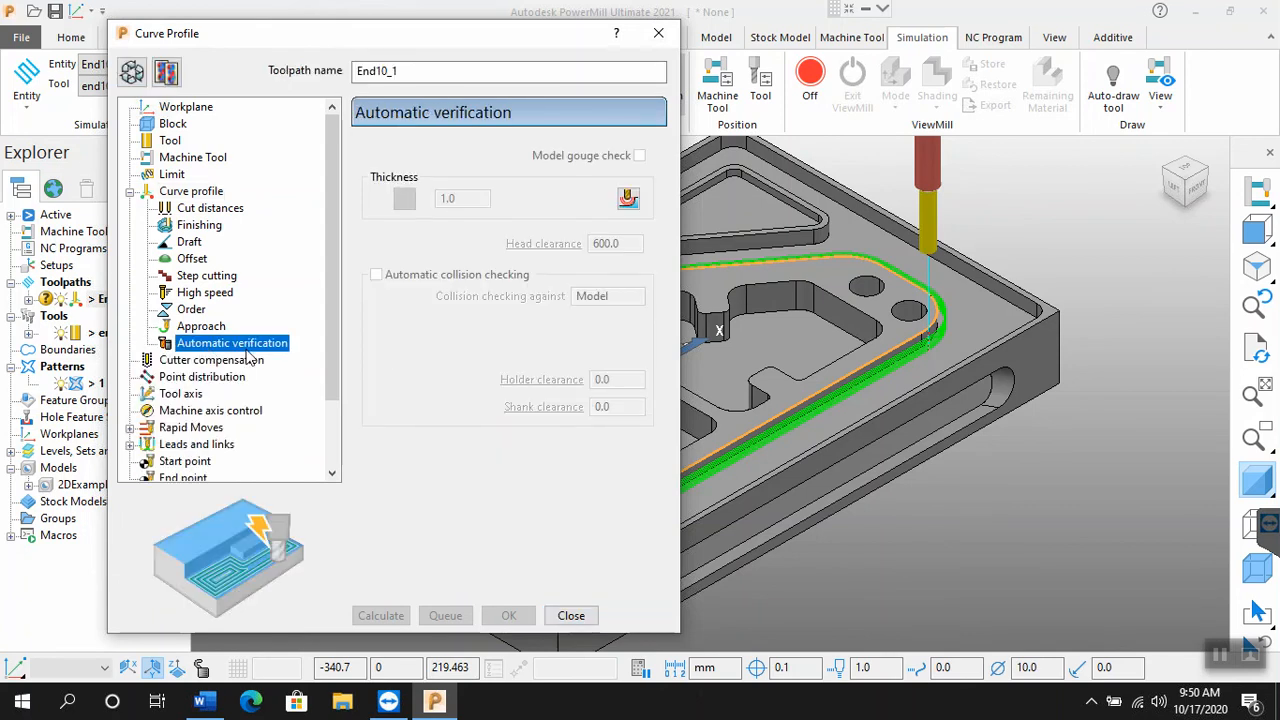
pyautogui.click(131, 71)
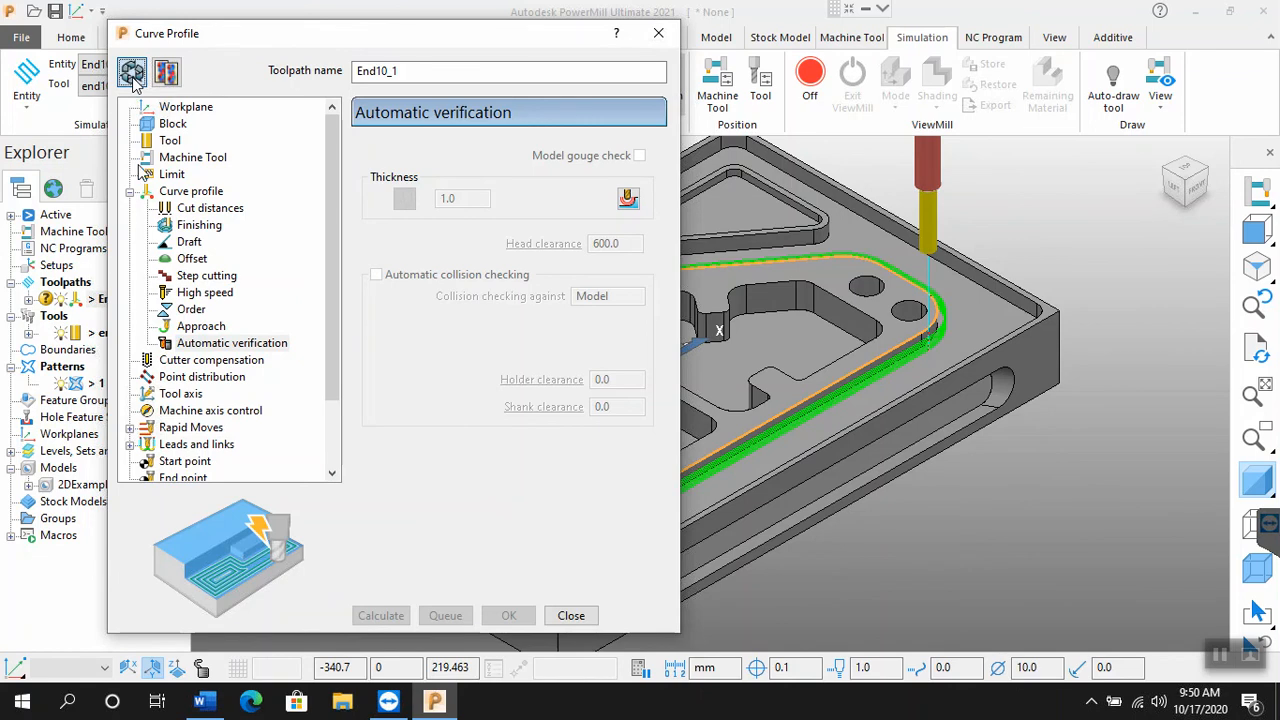
pyautogui.click(250, 343)
pyautogui.click(639, 156)
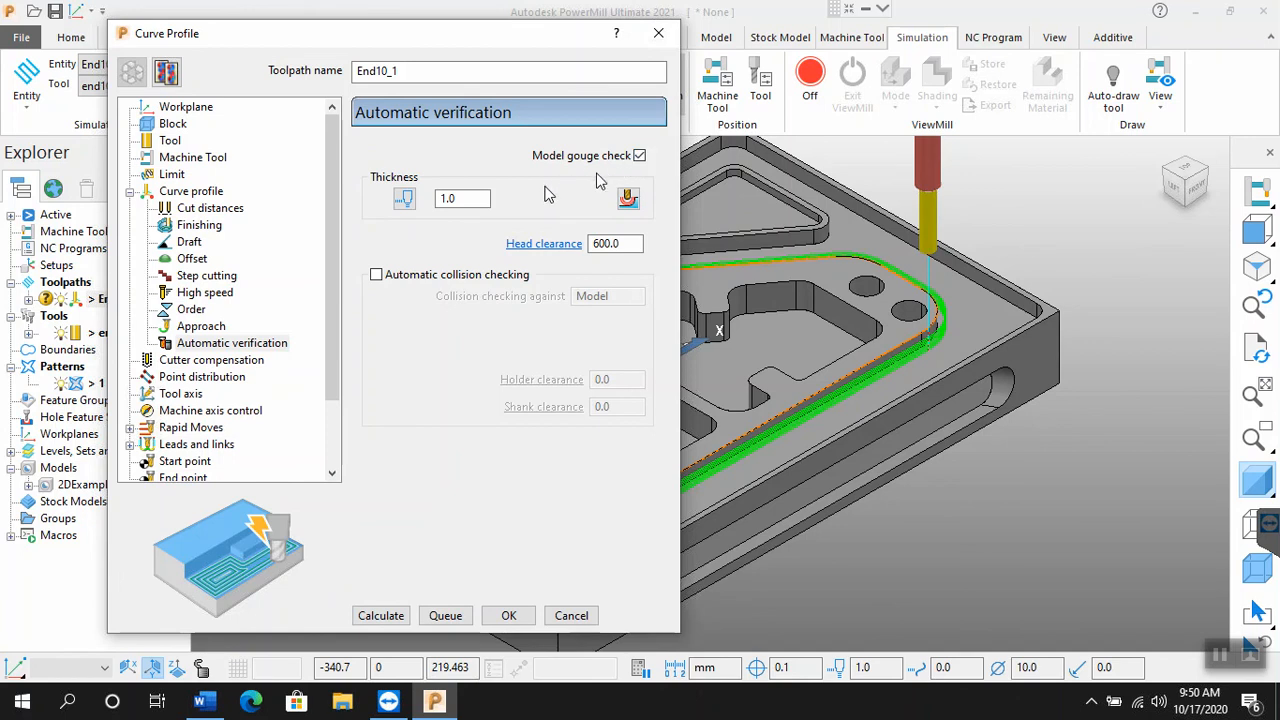
# Step: Set the automatic verification thickness to 0 and recalculate toolpath End10_1
pyautogui.click(460, 199)
pyautogui.moveTo(460, 203); pyautogui.dragTo(355, 193)
pyautogui.write('0')
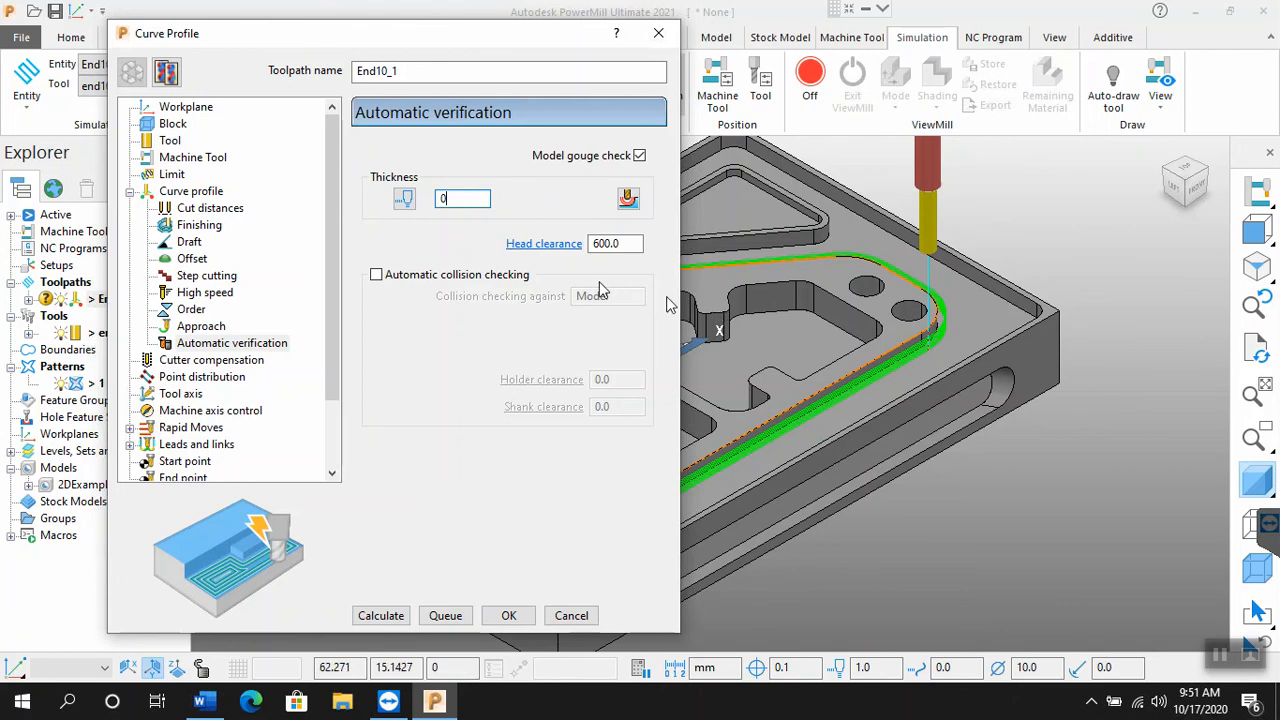
pyautogui.click(383, 616)
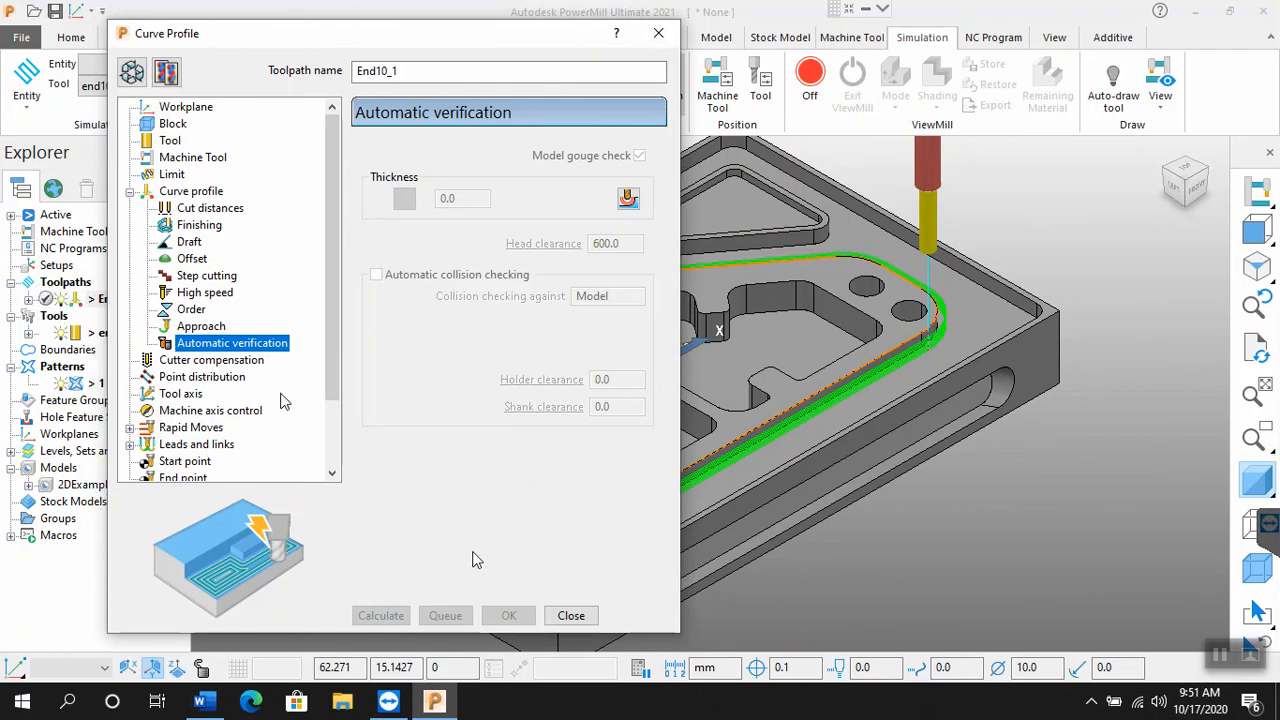
# Step: Close the curve profile settings and turn off toolpath splitting in the verification settings of toolpath End10_1
pyautogui.click(572, 615)
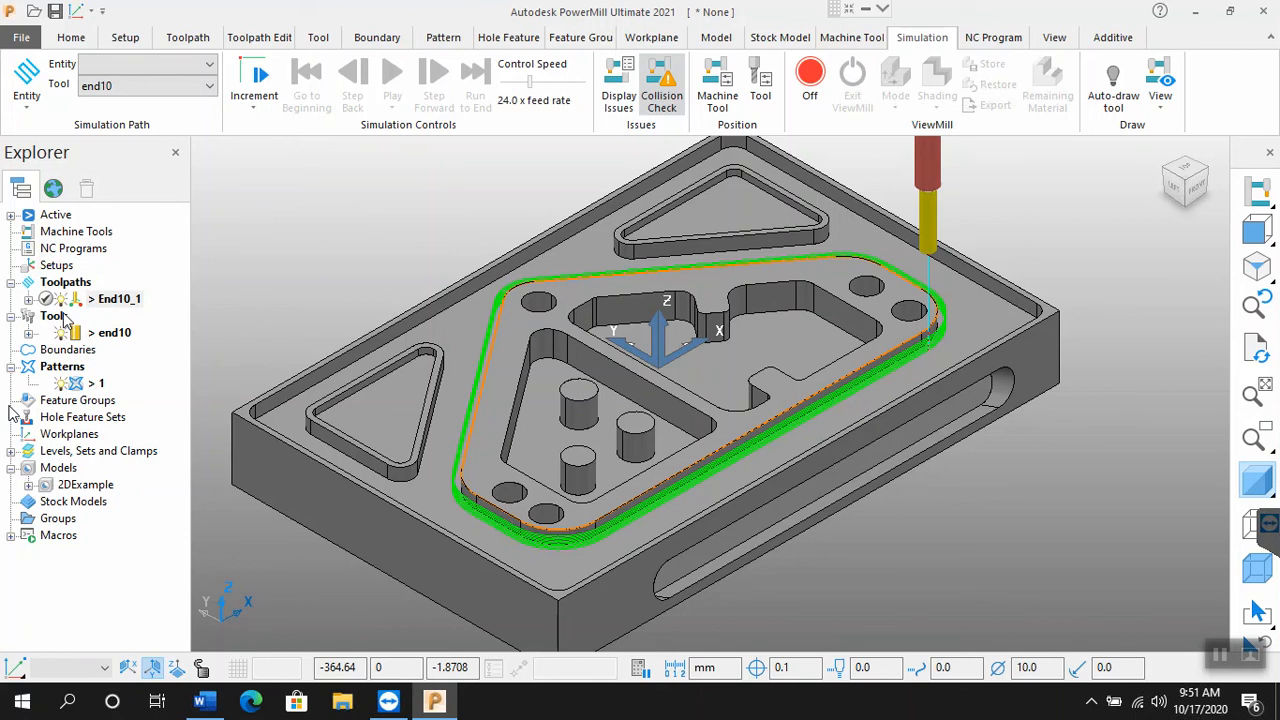
pyautogui.moveTo(57, 313)
pyautogui.click(98, 304)
pyautogui.rightClick(99, 308)
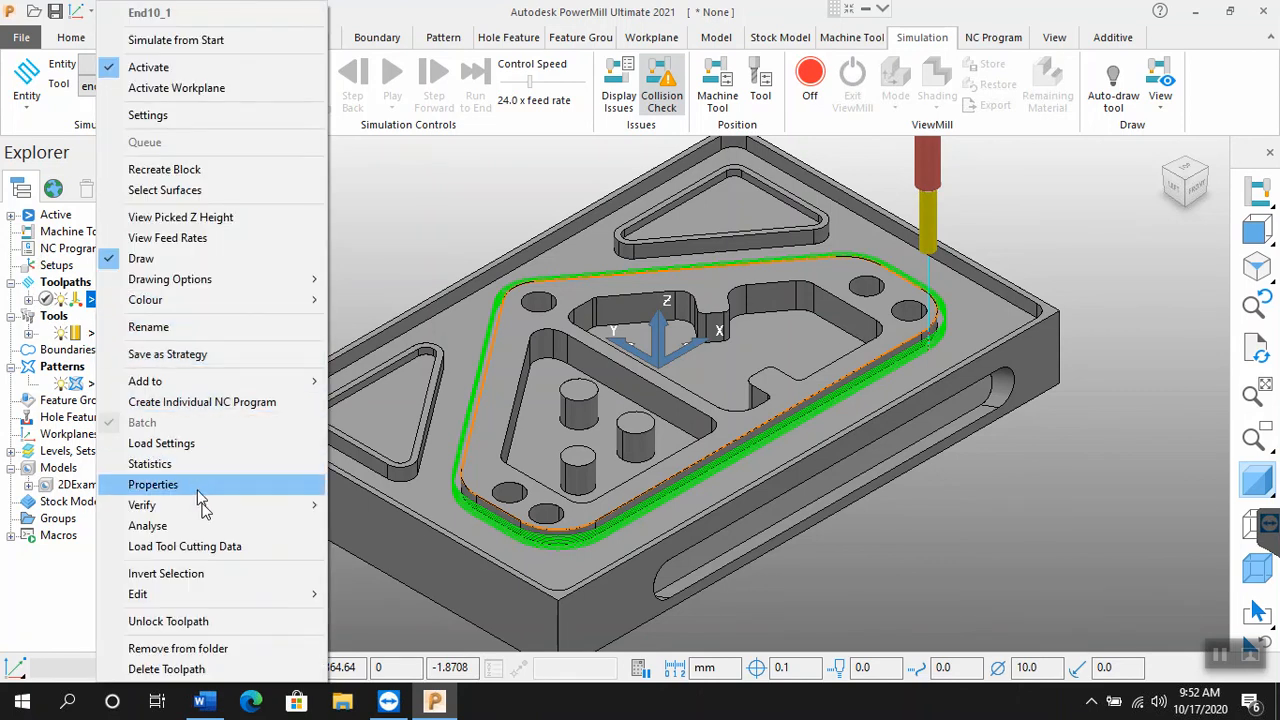
pyautogui.moveTo(205, 507)
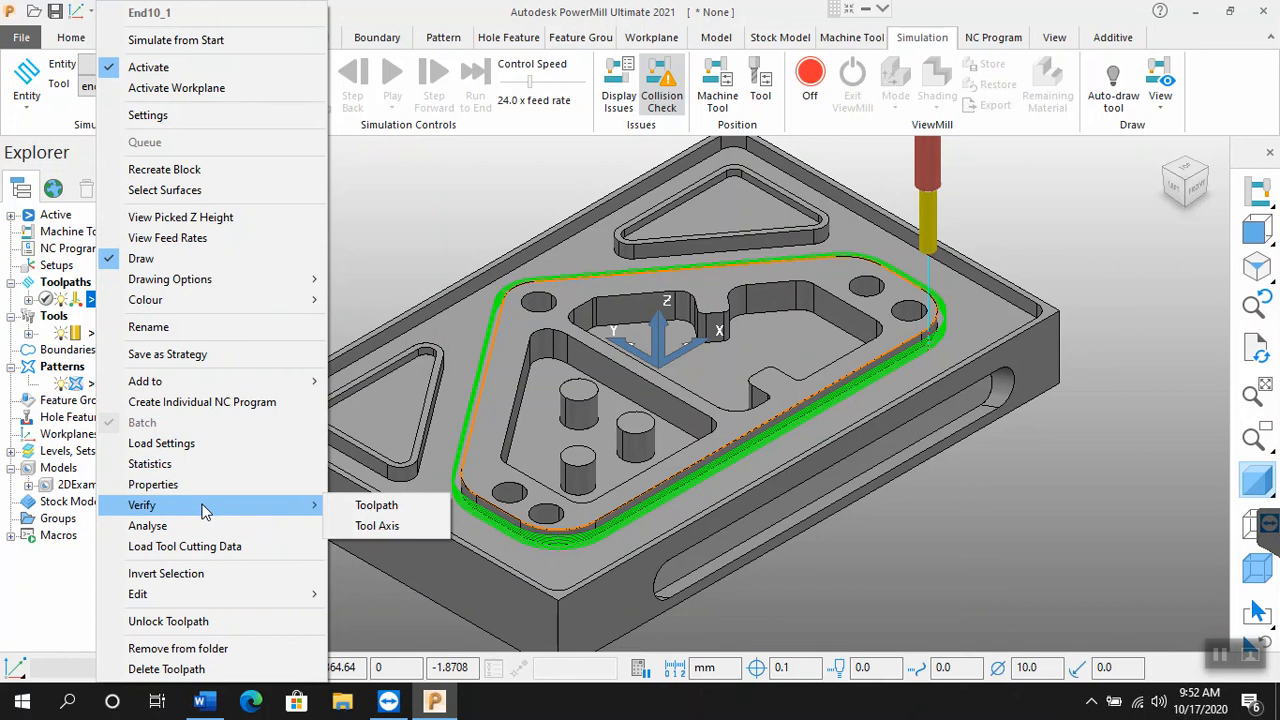
pyautogui.click(364, 509)
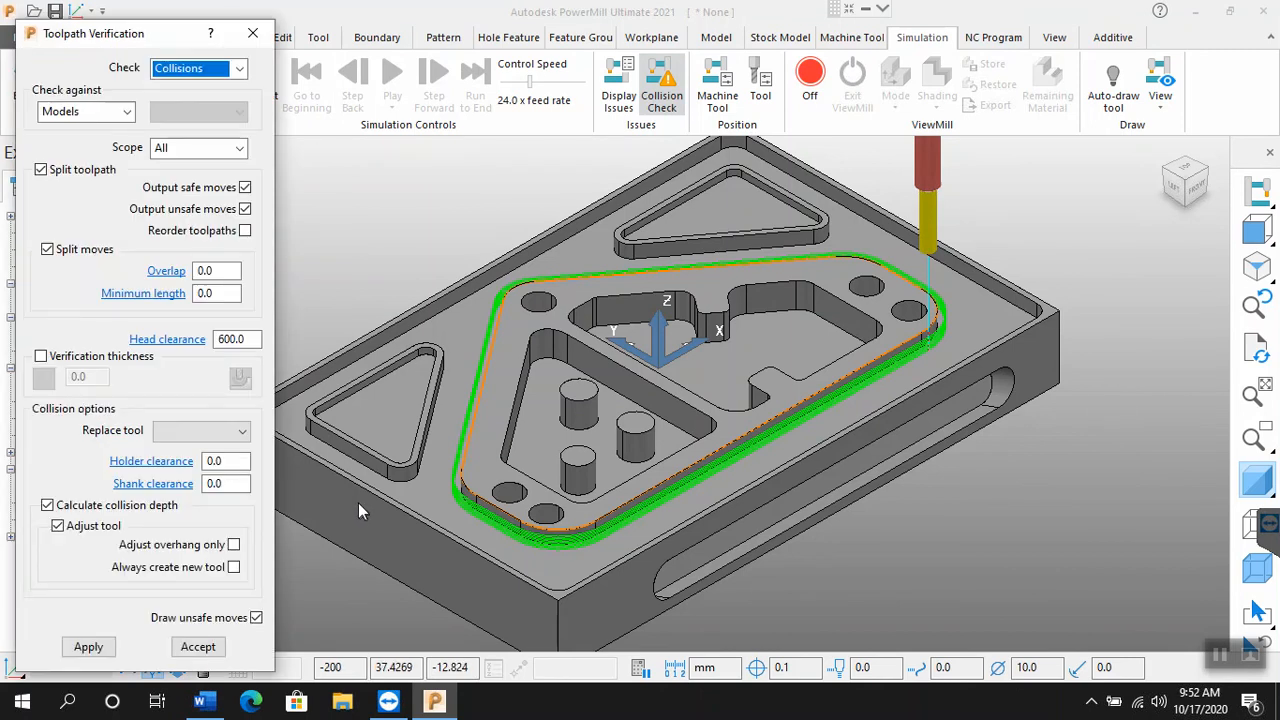
pyautogui.click(41, 170)
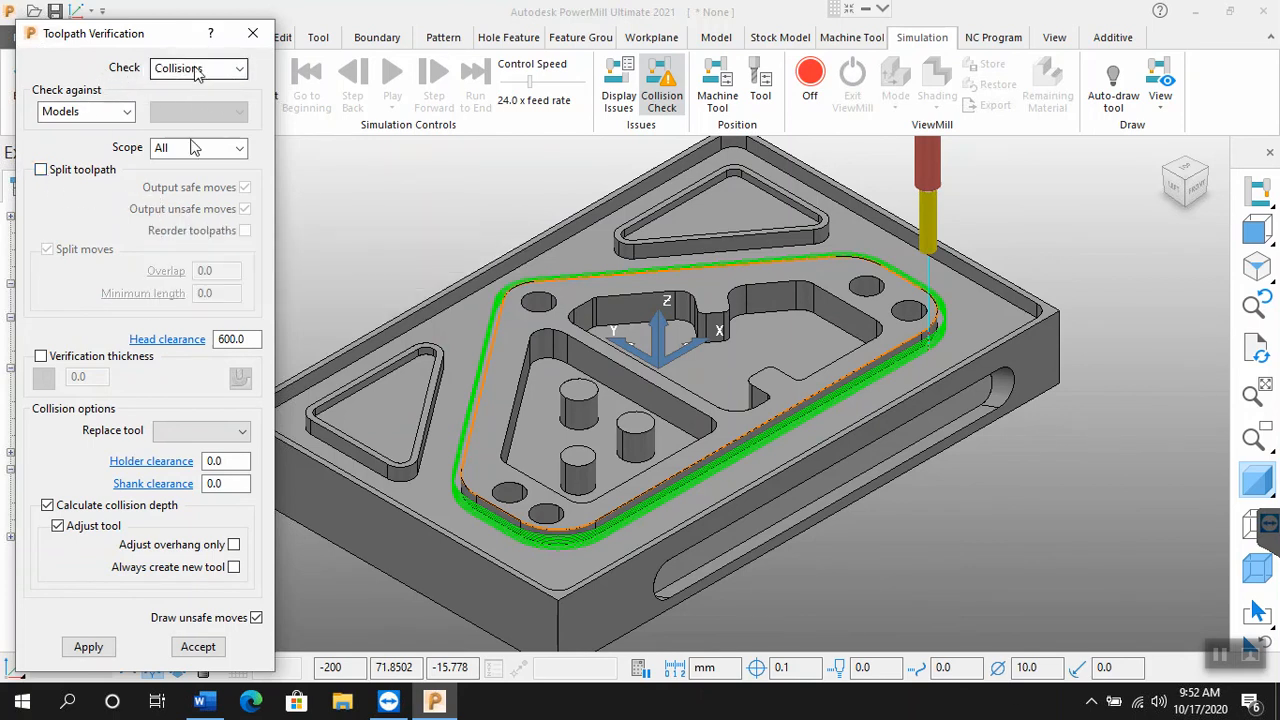
pyautogui.click(198, 648)
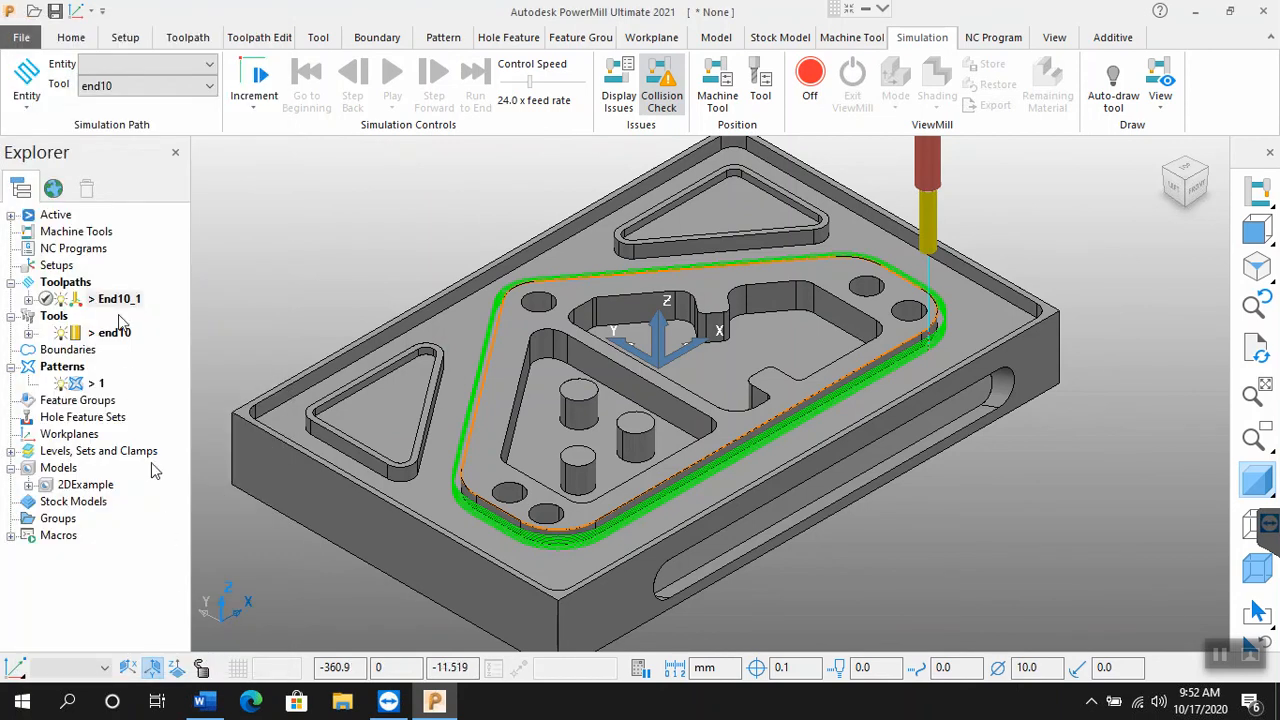
# Step: Run a collision check of toolpath End10_1 against the models, accept the verification and inspect the toolpath's safety status
pyautogui.rightClick(120, 300)
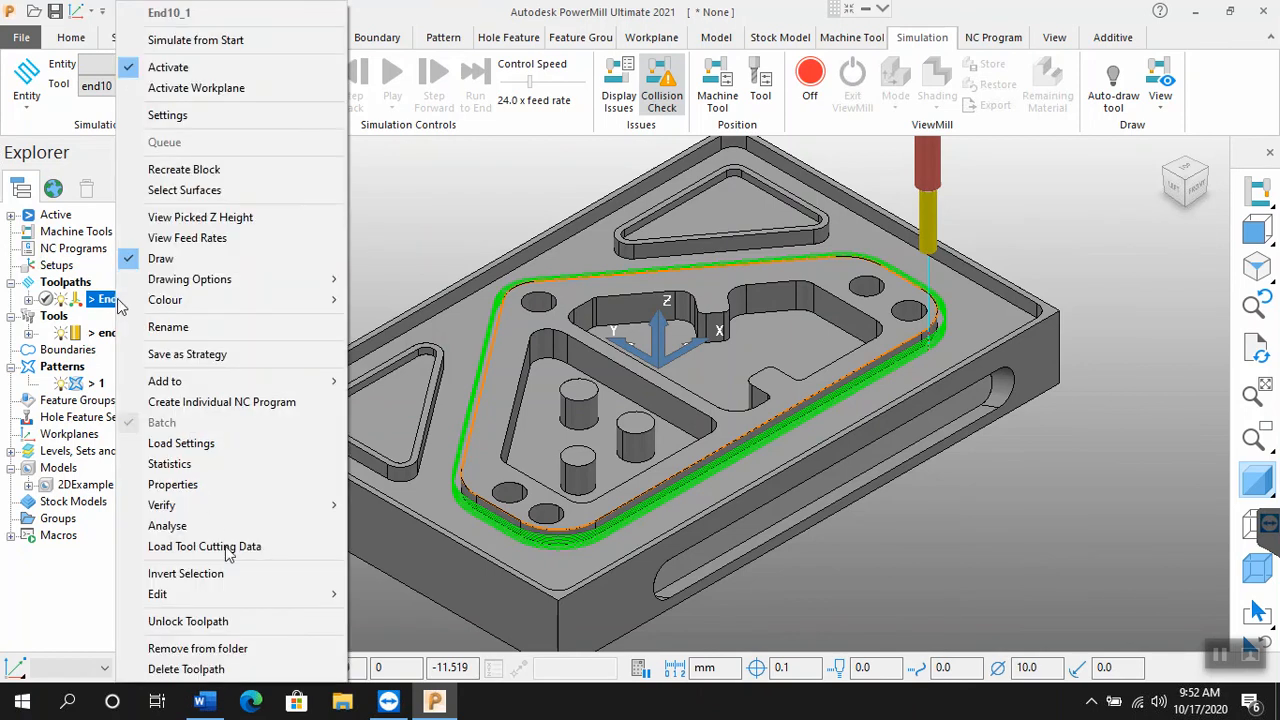
pyautogui.moveTo(255, 513)
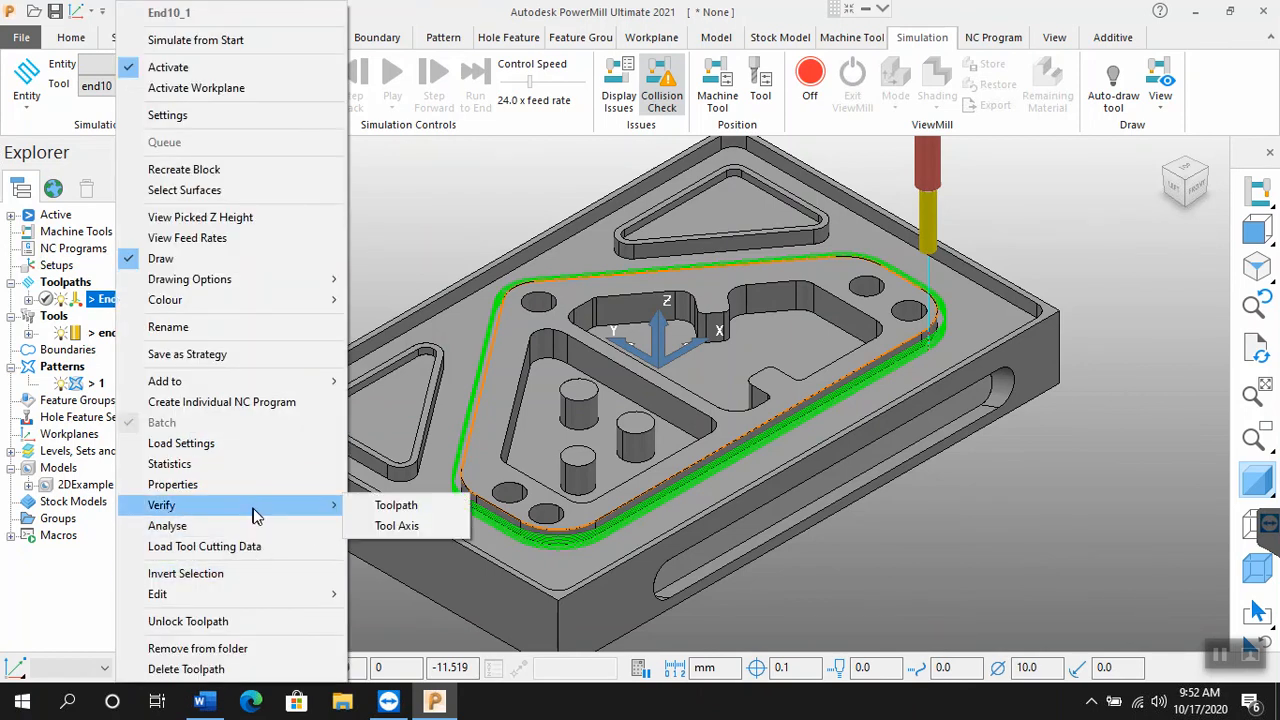
pyautogui.click(373, 507)
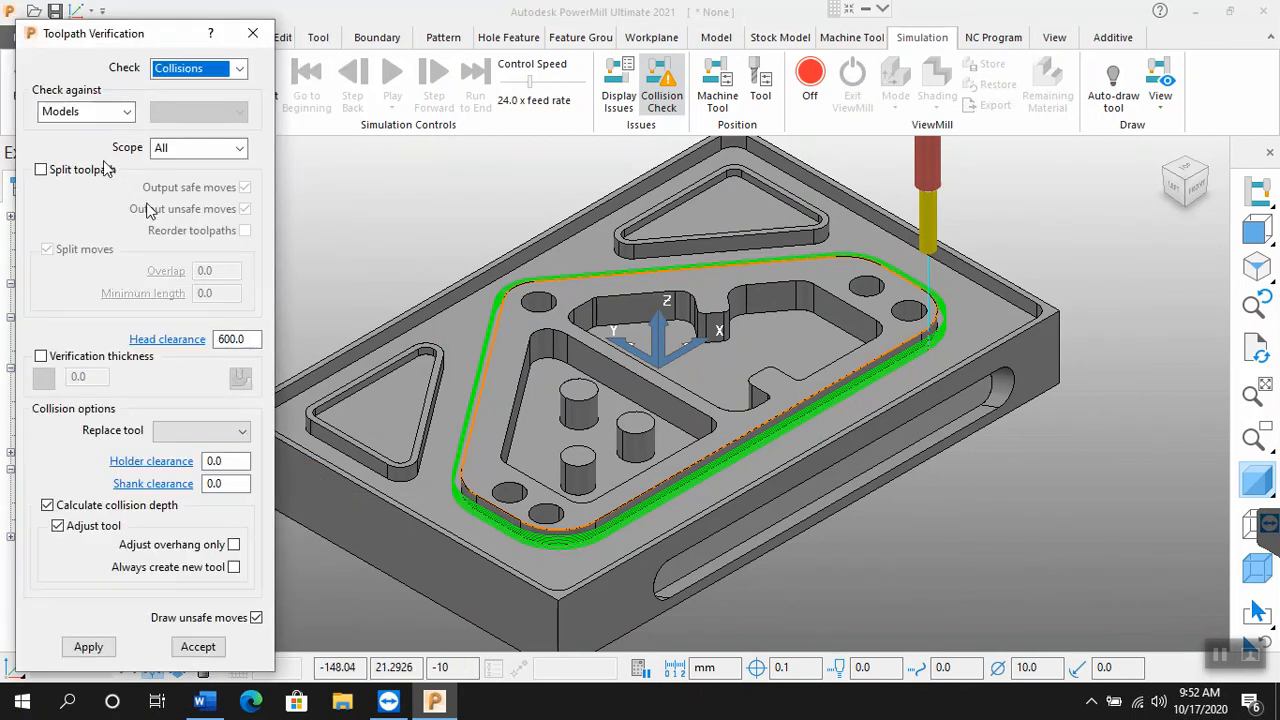
pyautogui.click(89, 648)
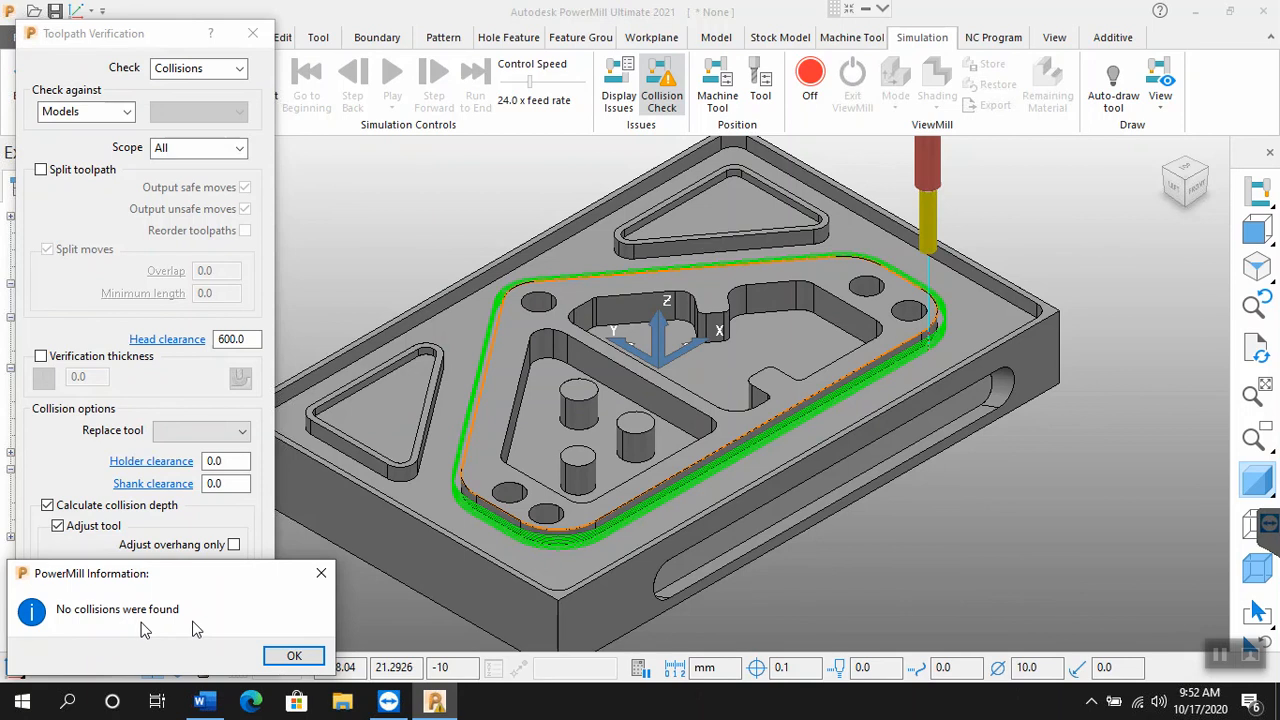
pyautogui.click(291, 657)
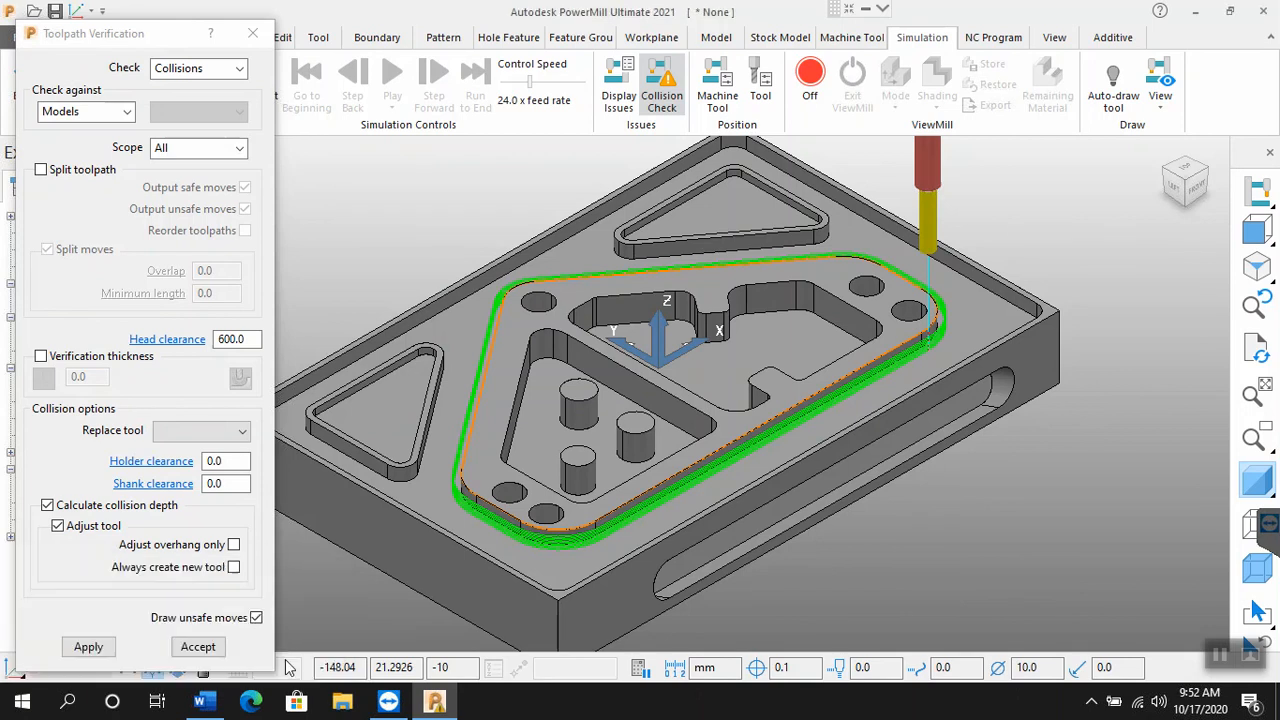
pyautogui.click(198, 647)
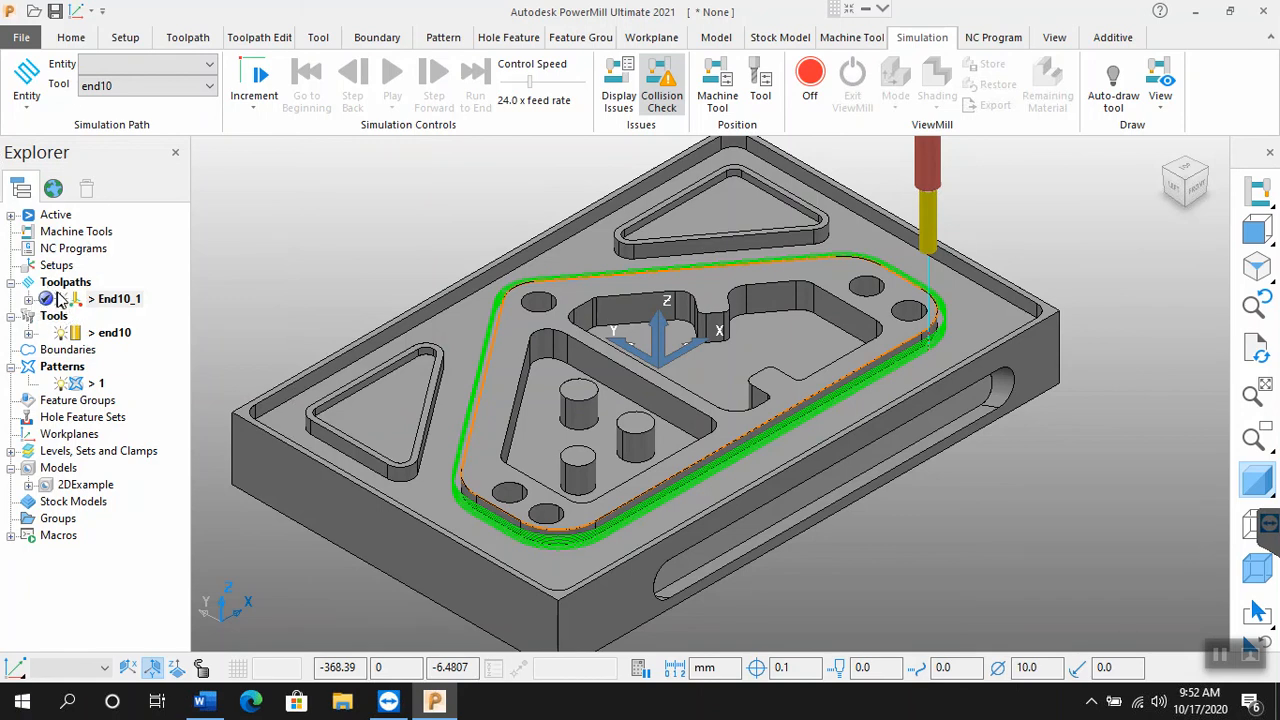
pyautogui.moveTo(60, 300)
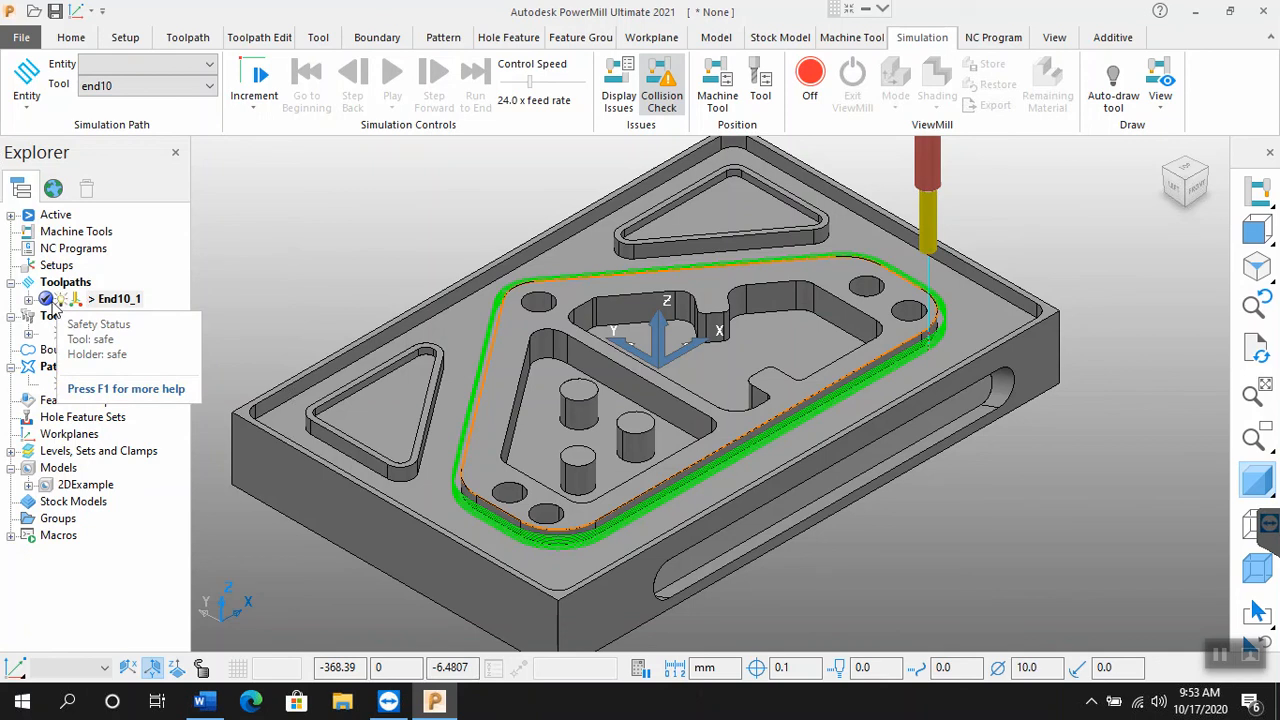
pyautogui.click(29, 300)
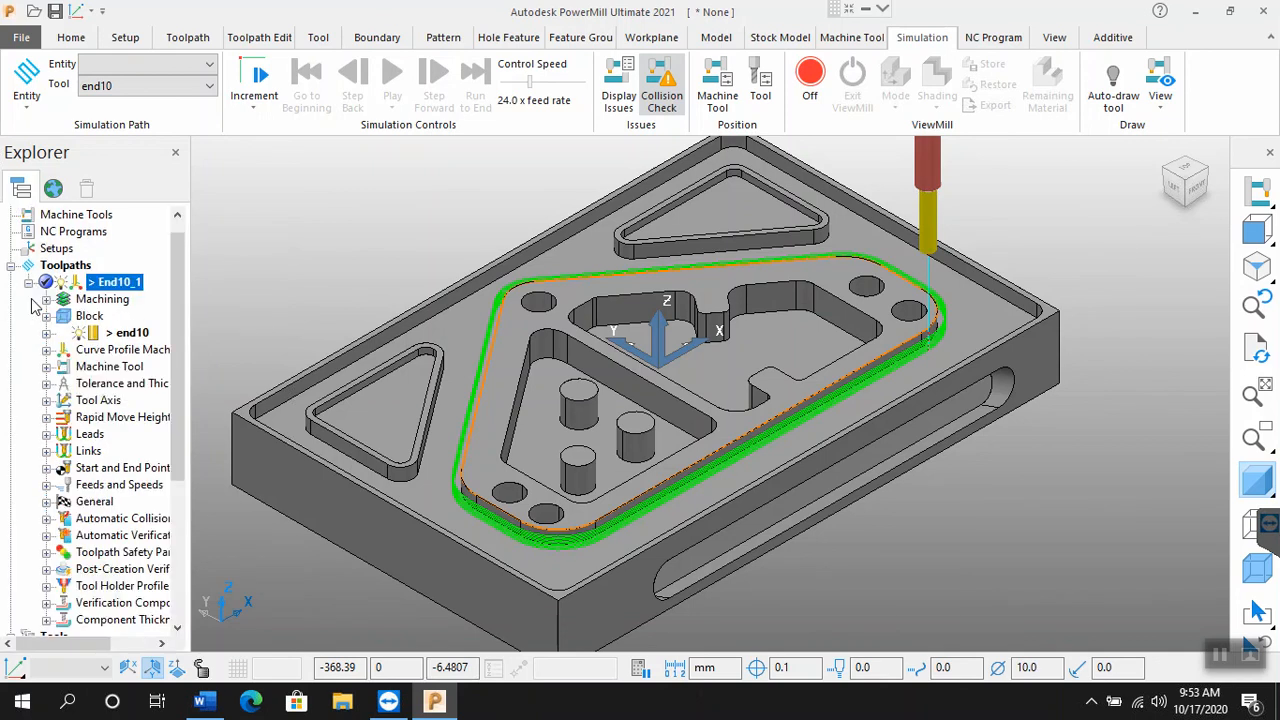
pyautogui.click(29, 283)
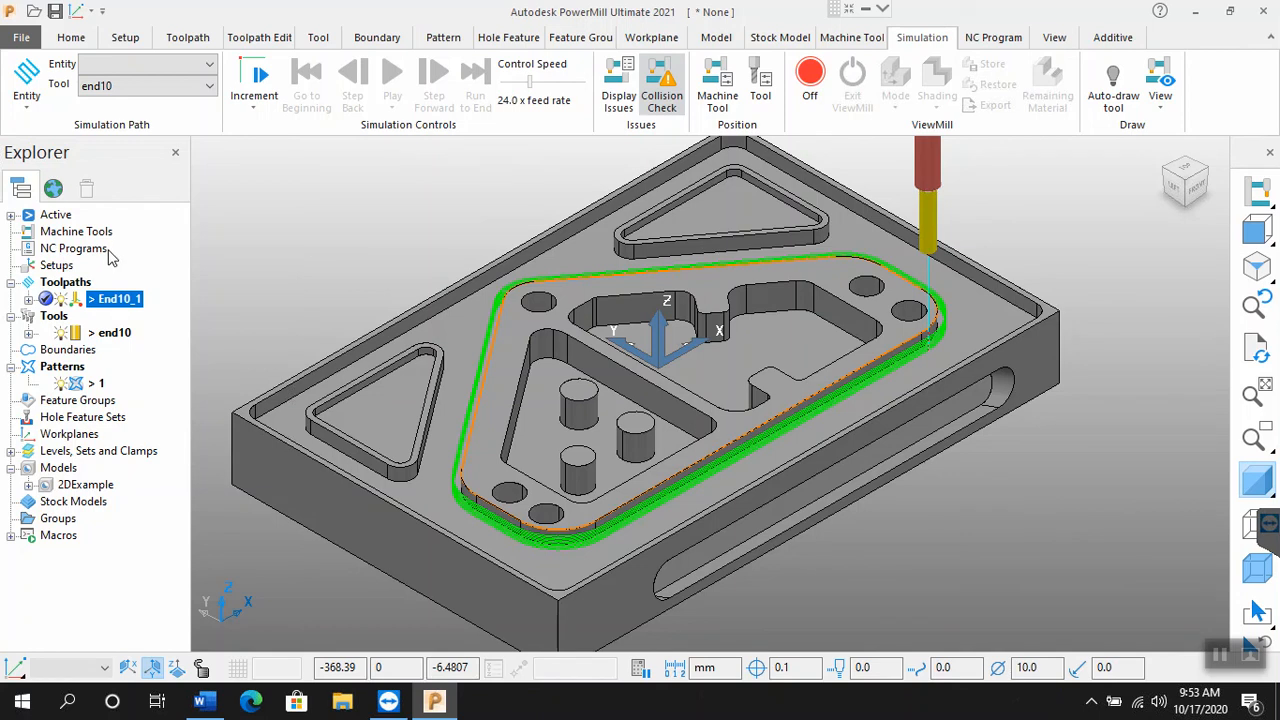
# Step: Create an individual NC program from toolpath End10_1, open its settings and select the toolpath in it
pyautogui.rightClick(105, 304)
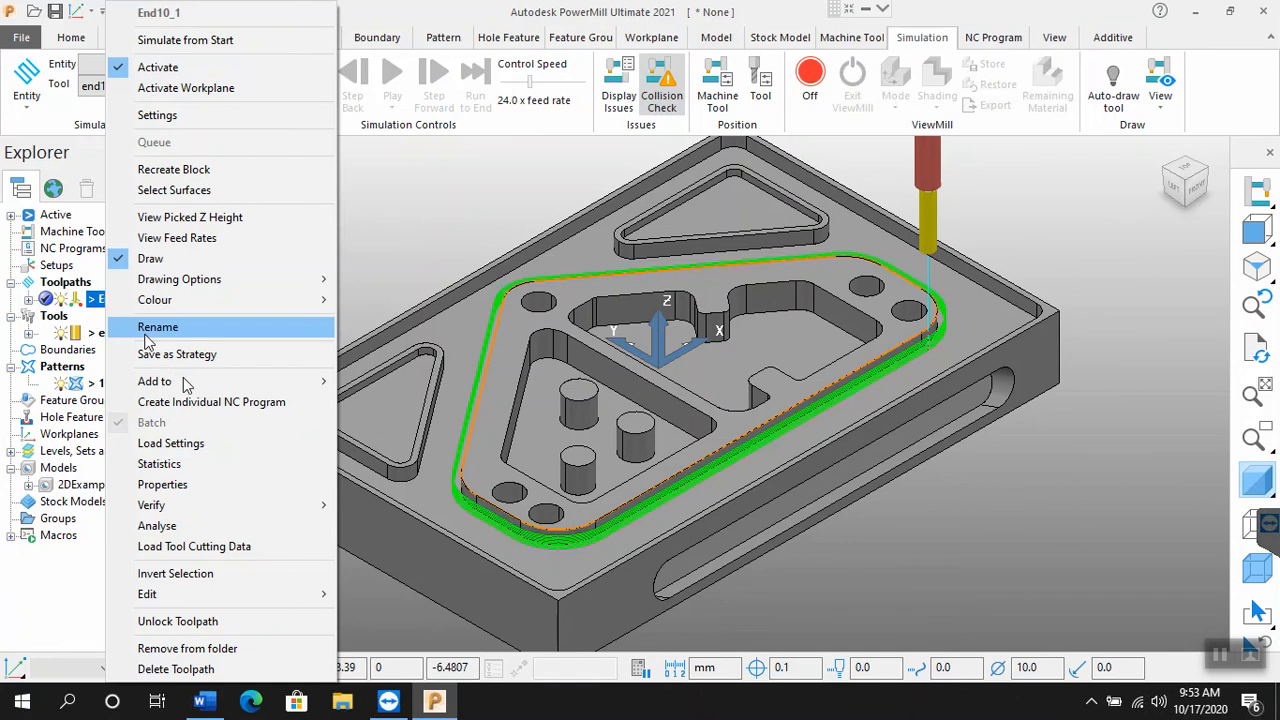
pyautogui.click(198, 401)
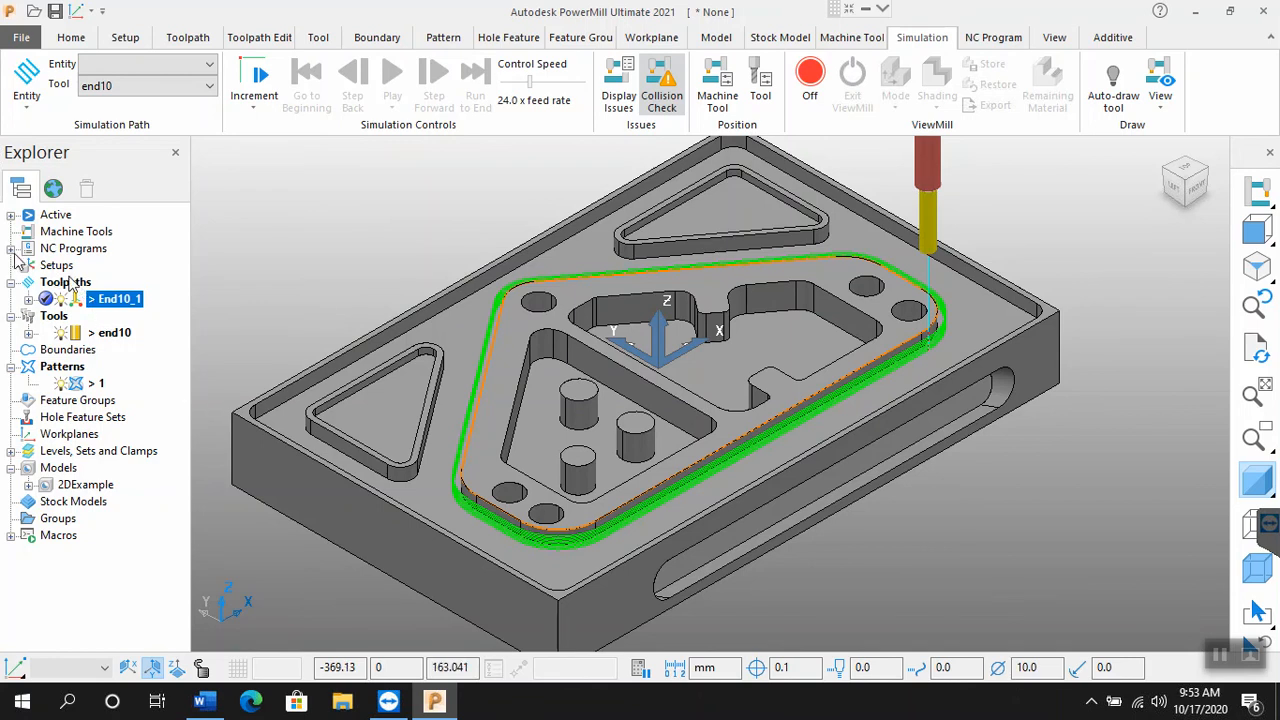
pyautogui.click(11, 250)
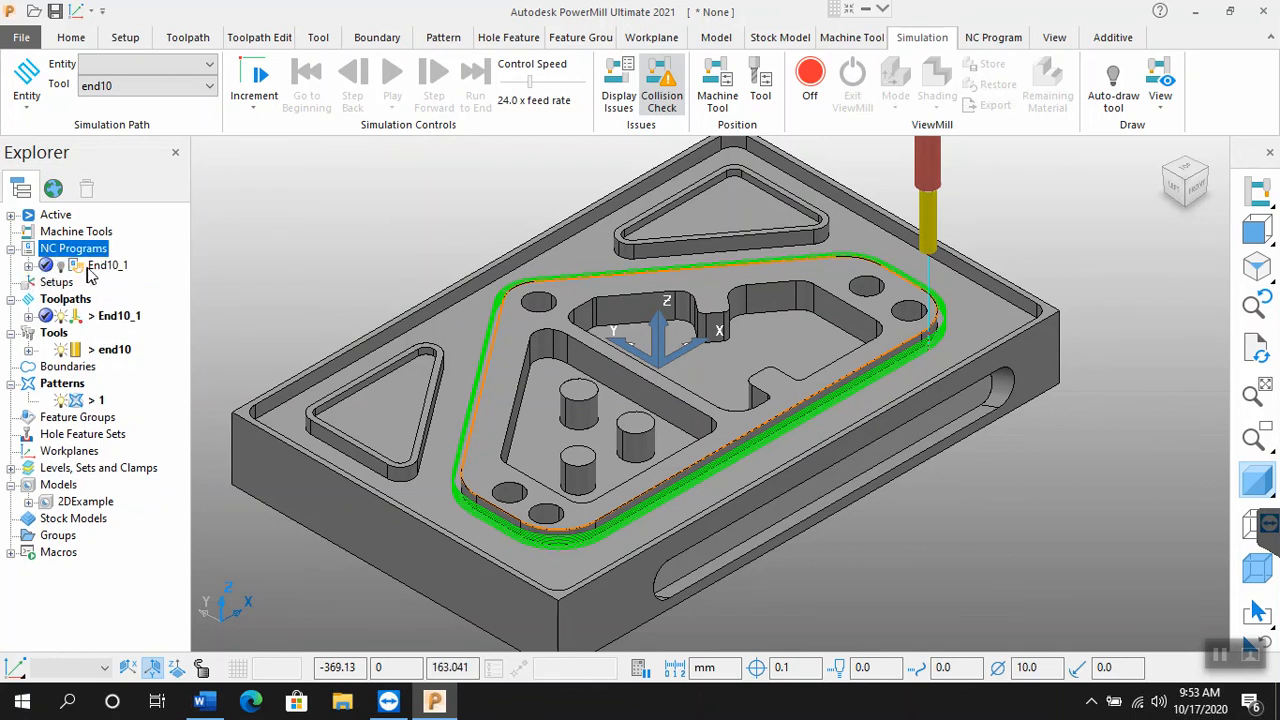
pyautogui.click(105, 265)
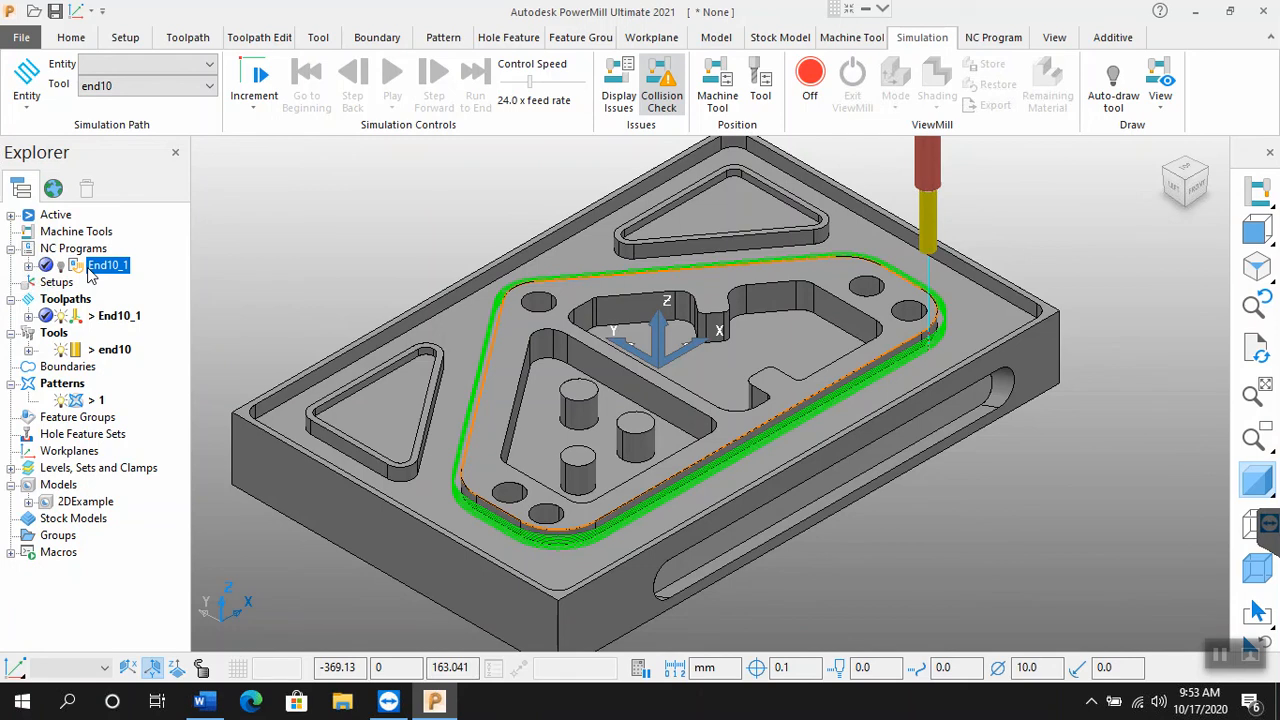
pyautogui.rightClick(92, 276)
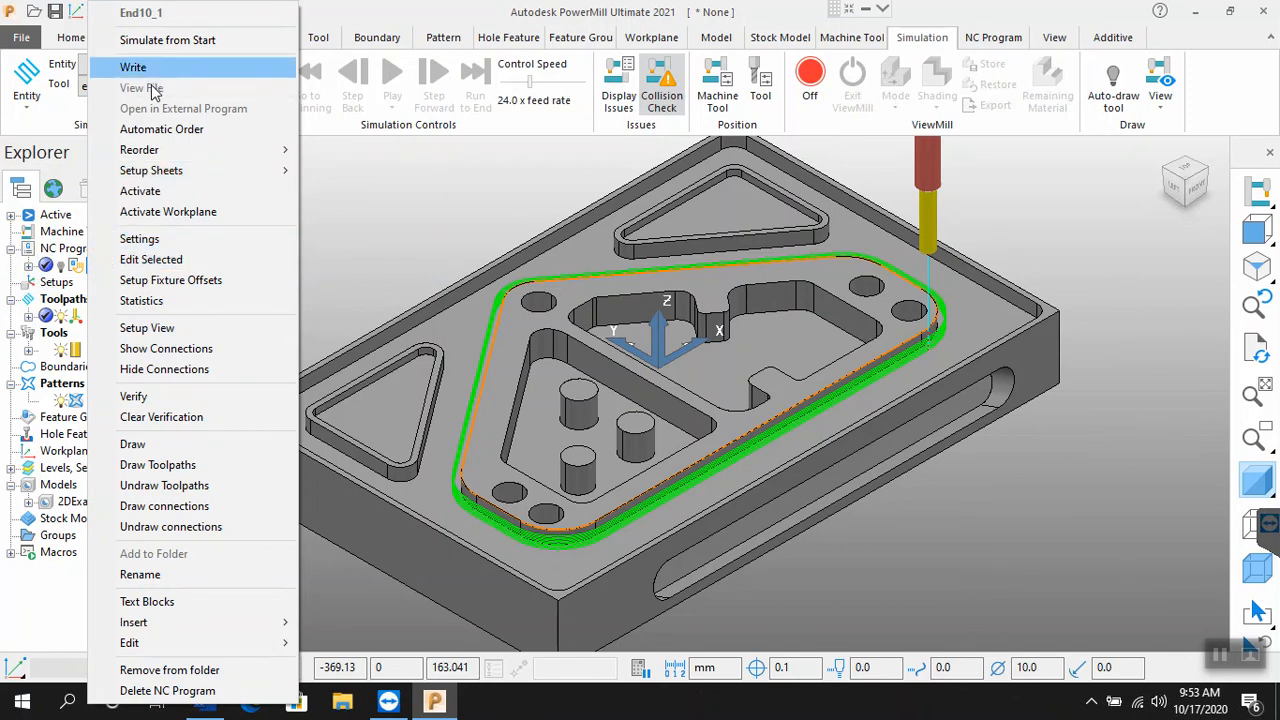
pyautogui.click(159, 246)
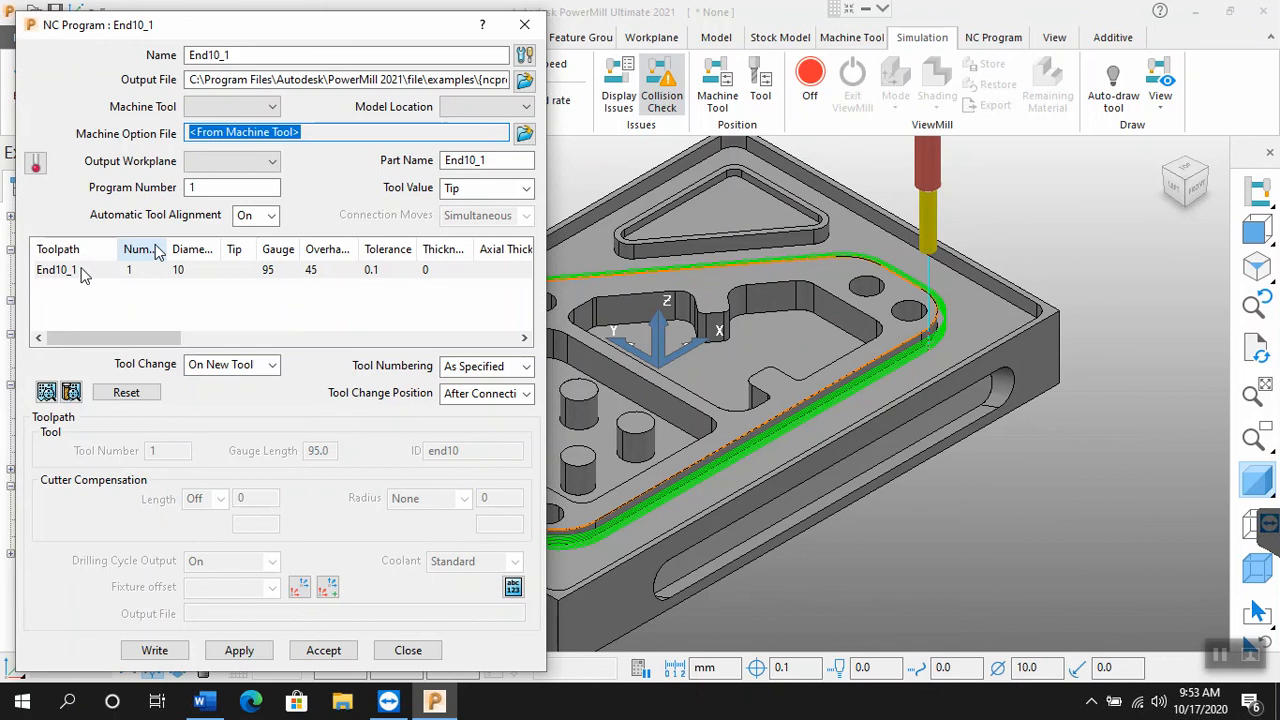
pyautogui.click(58, 272)
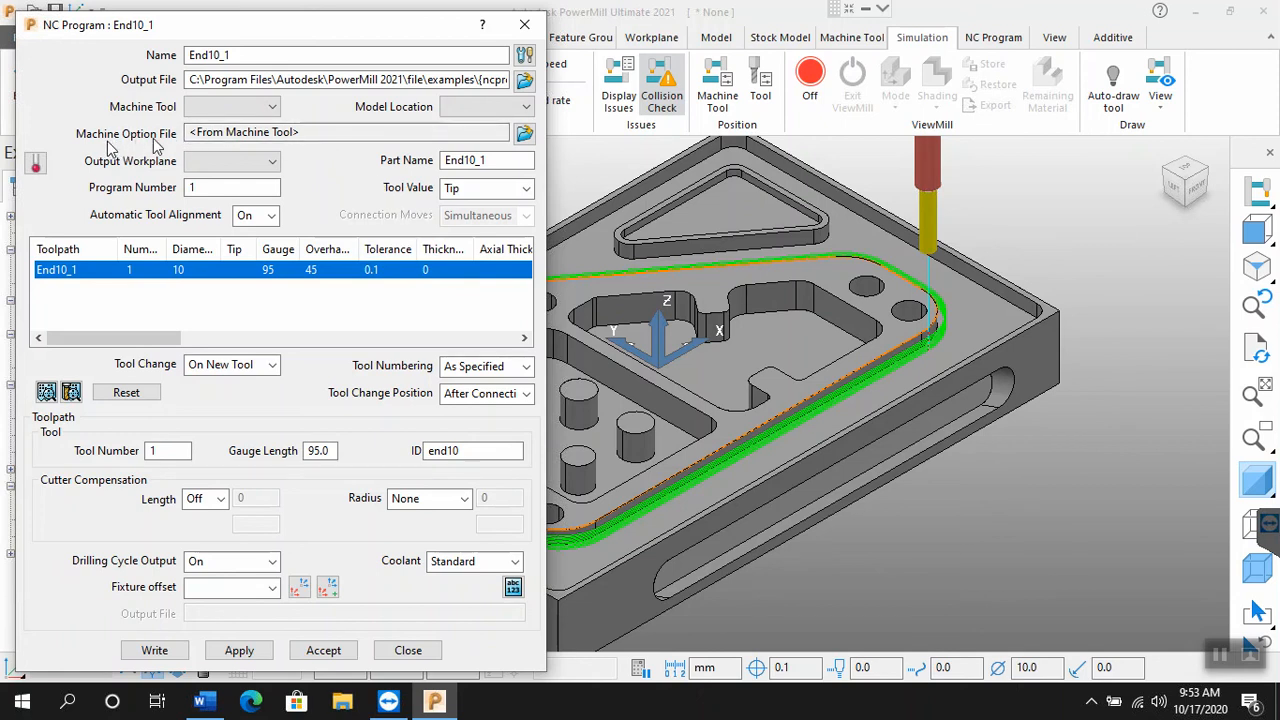
# Step: Browse for the NC program's output location and create and enter a new folder on the Desktop
pyautogui.click(524, 83)
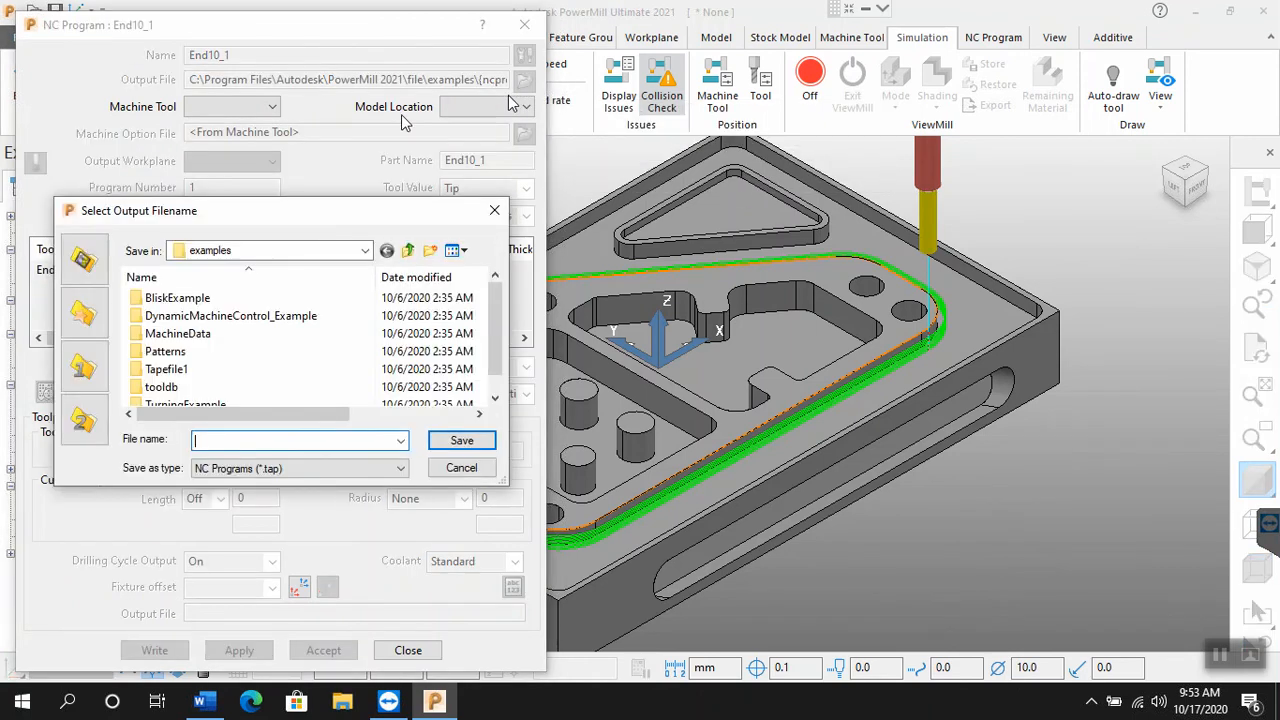
pyautogui.click(367, 250)
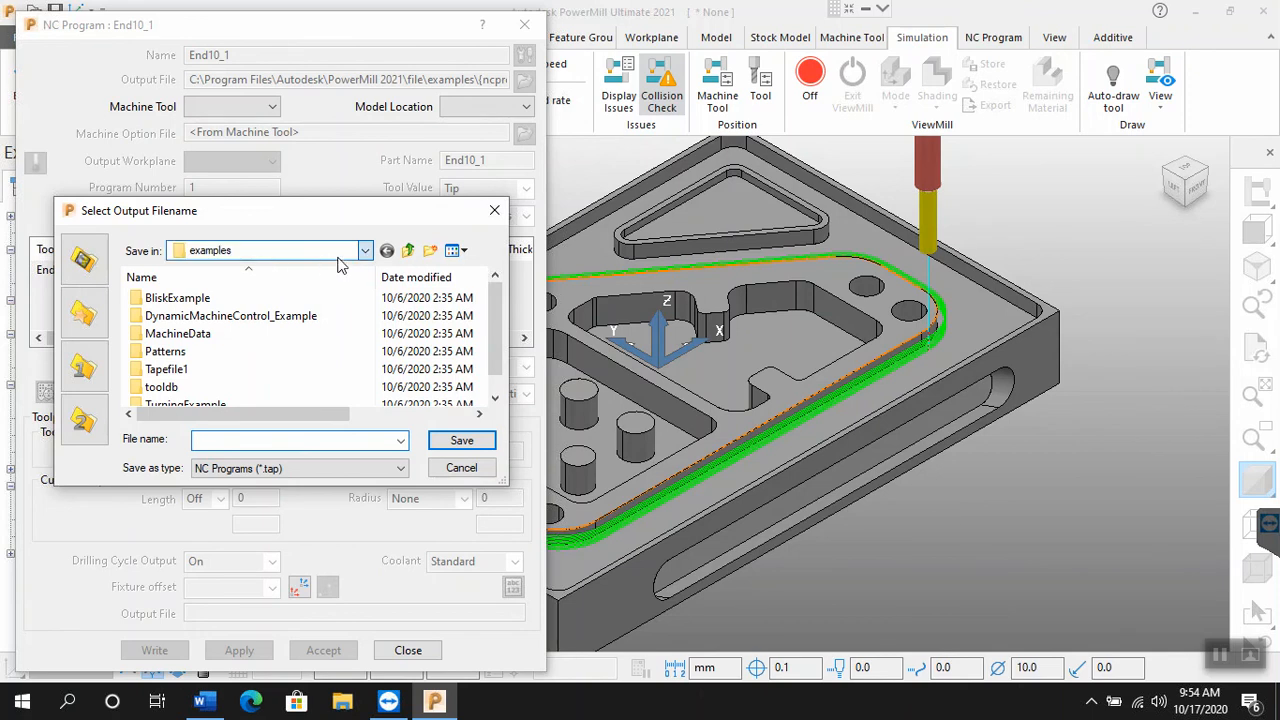
pyautogui.click(366, 251)
pyautogui.click(366, 251)
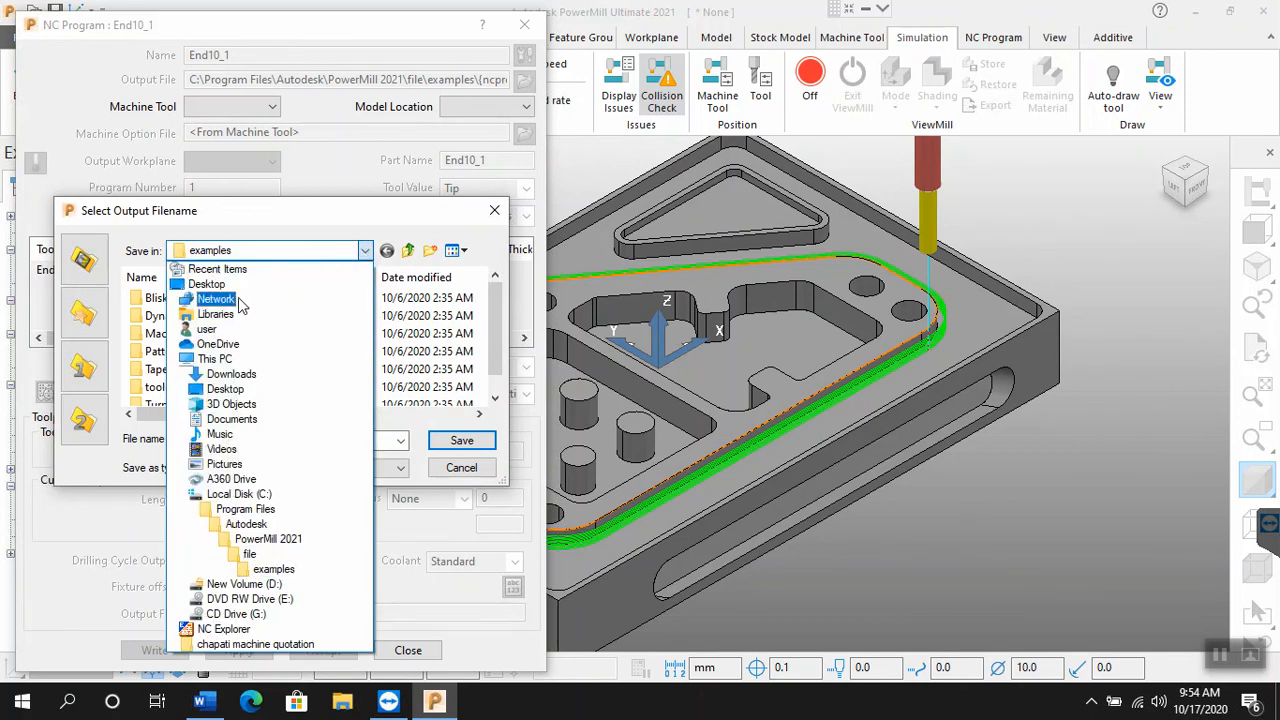
pyautogui.click(207, 285)
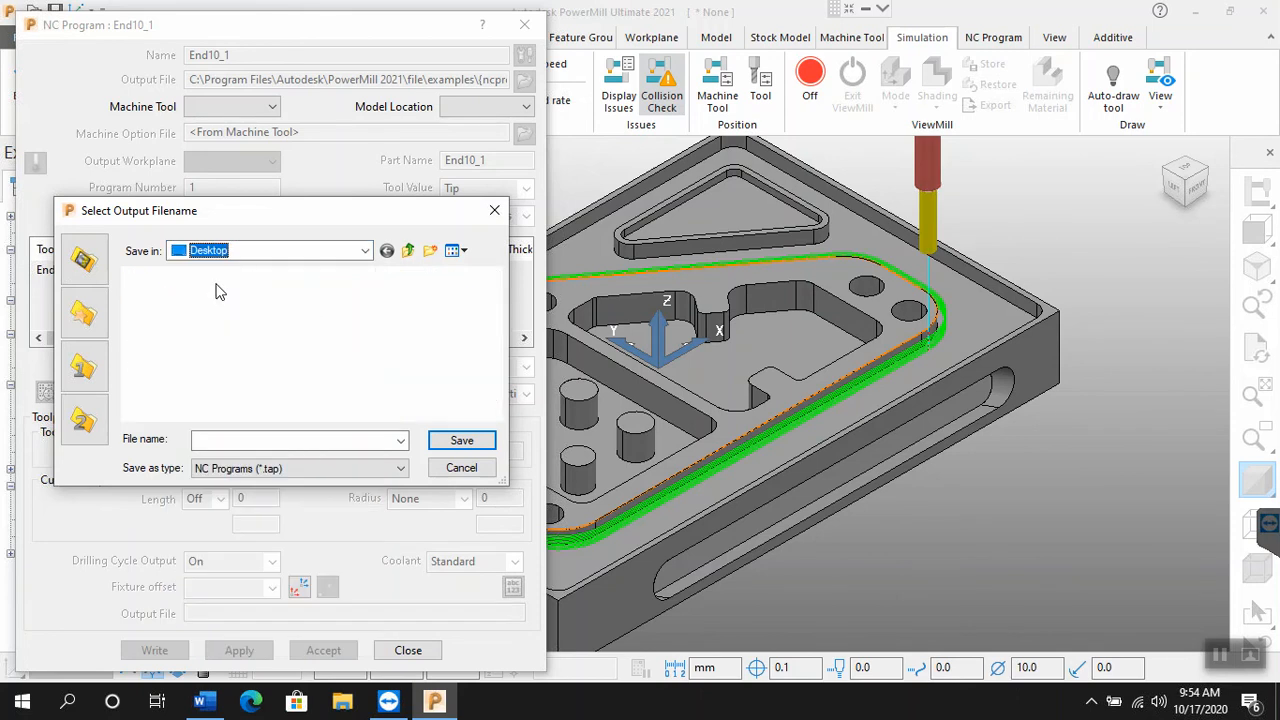
pyautogui.click(430, 251)
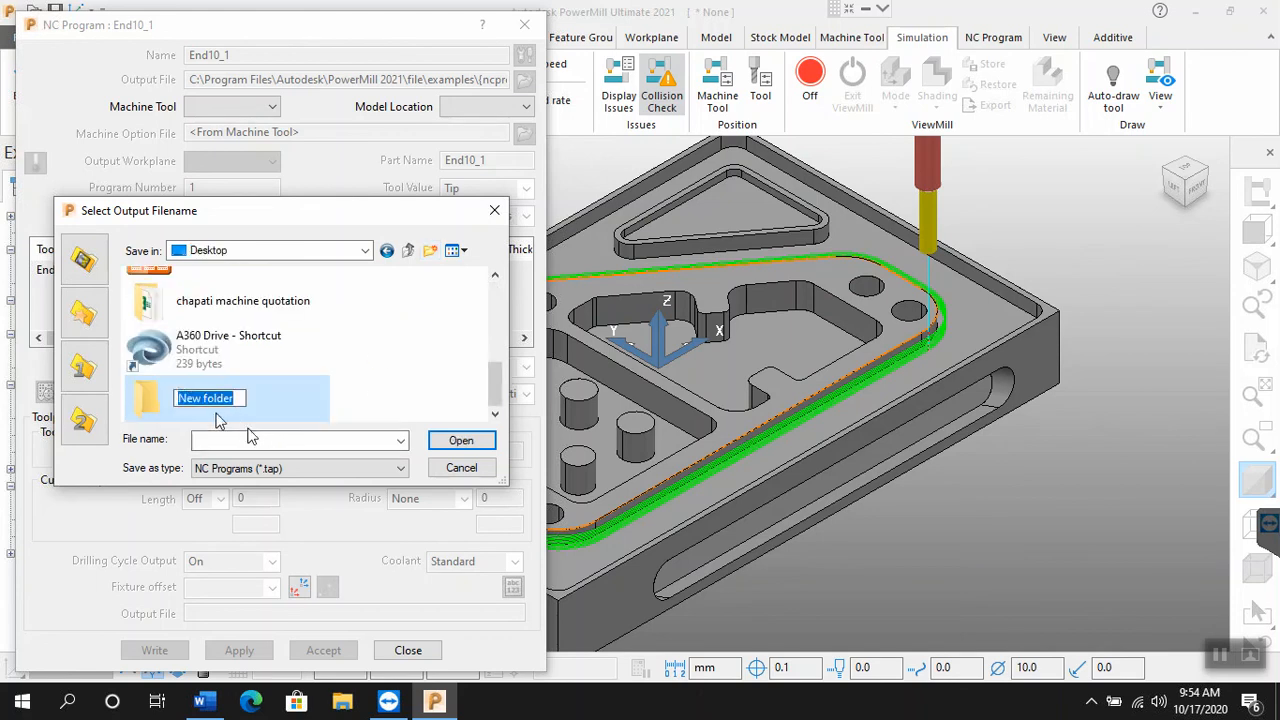
pyautogui.click(316, 404)
pyautogui.doubleClick(289, 398)
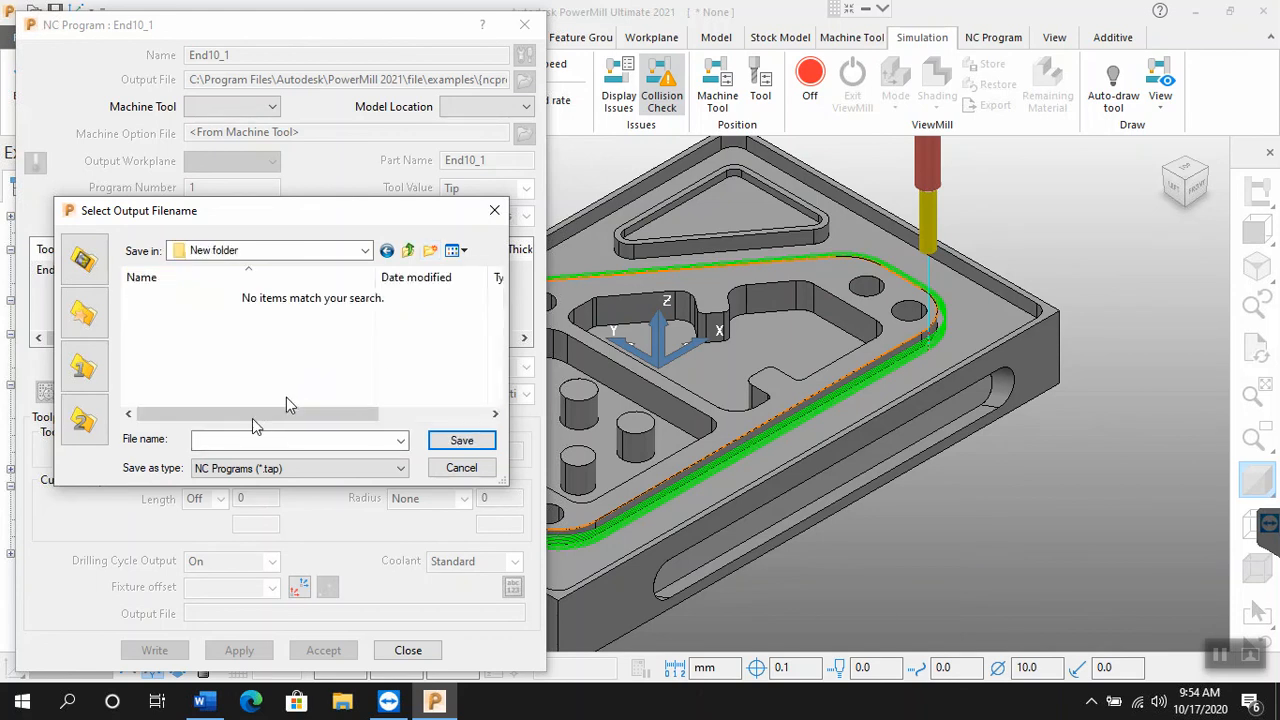
# Step: Name the output file end_1 with the type NC Programs (*.tap) and save this output location
pyautogui.click(243, 442)
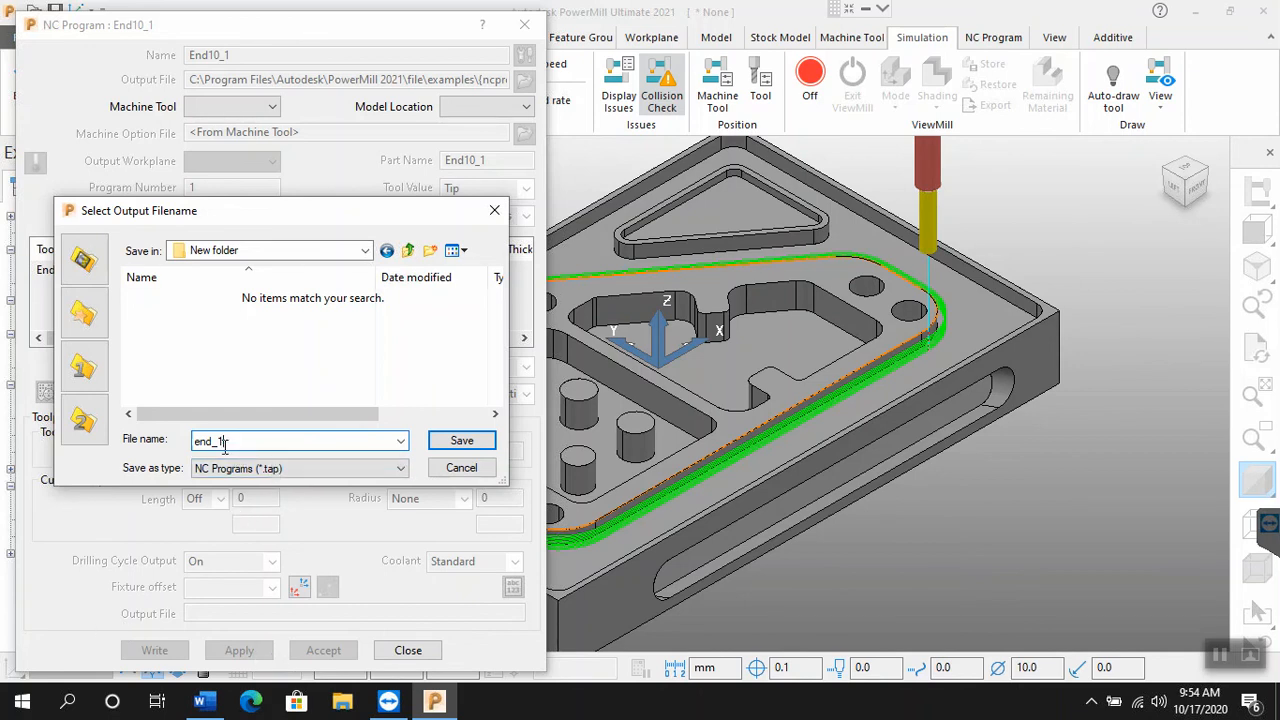
pyautogui.click(323, 469)
pyautogui.click(323, 484)
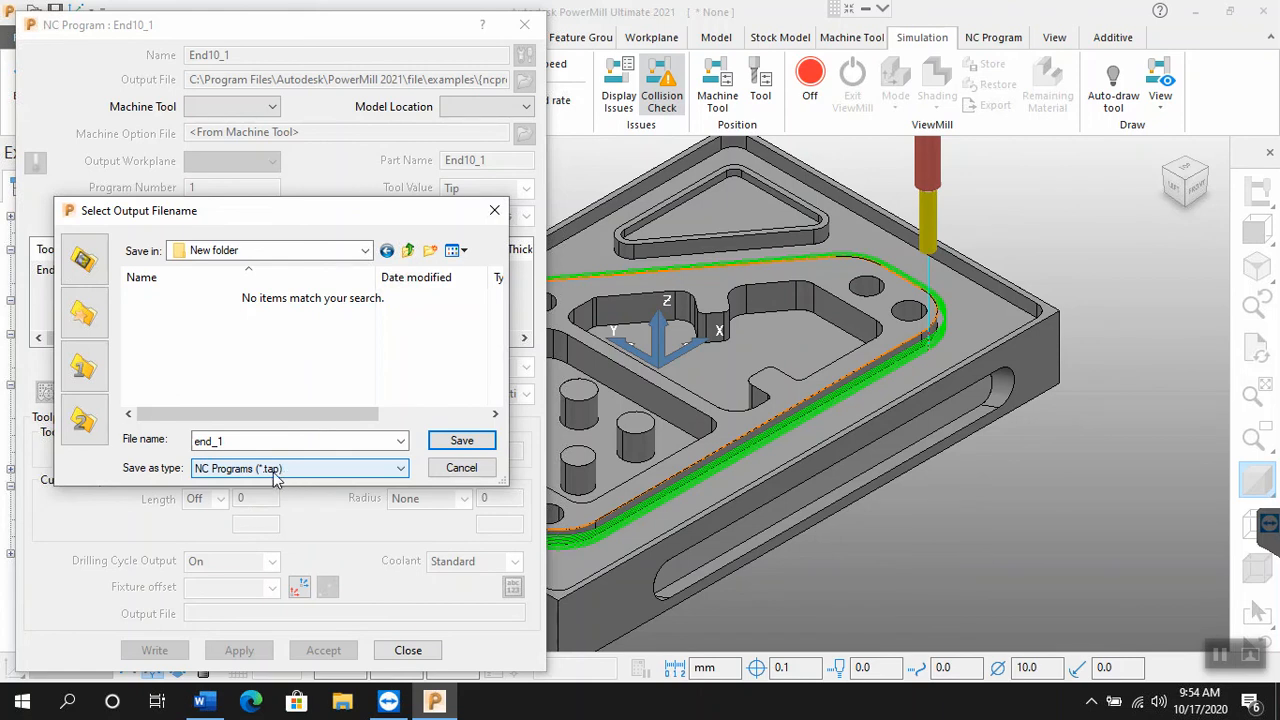
pyautogui.click(461, 441)
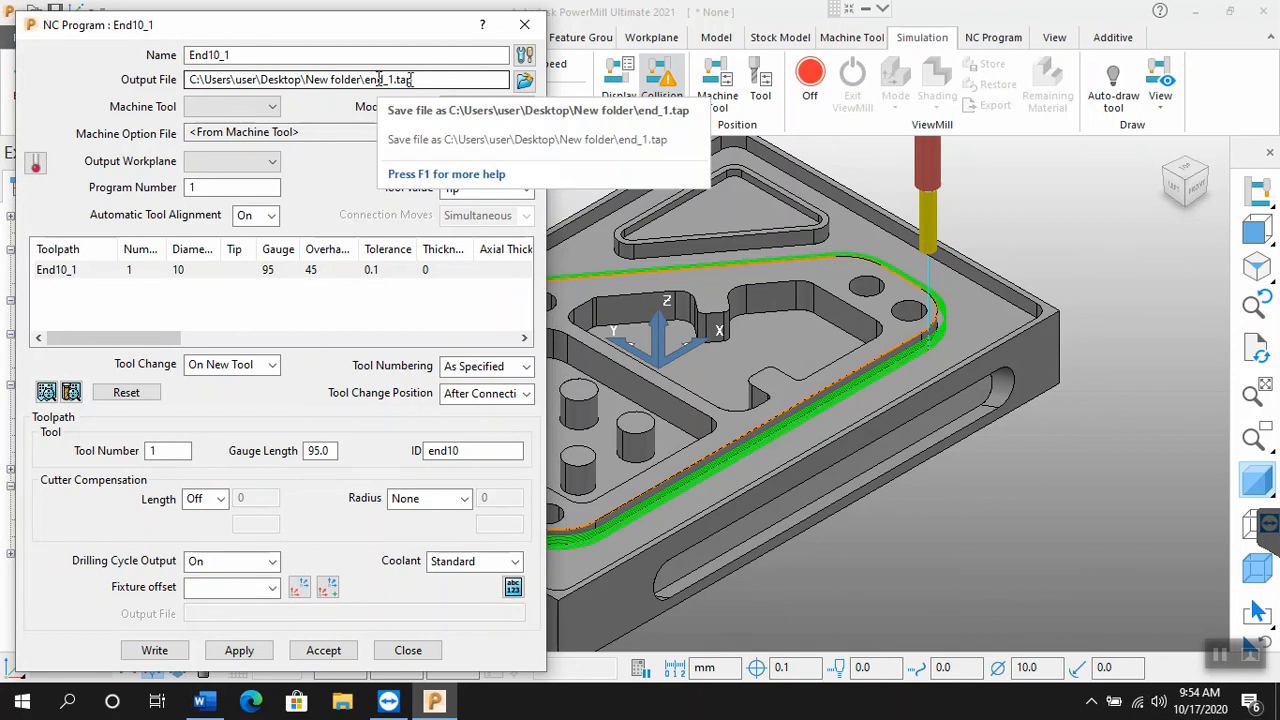
# Step: Set the output file extension to nnc in the NC program's output options and accept them
pyautogui.click(524, 56)
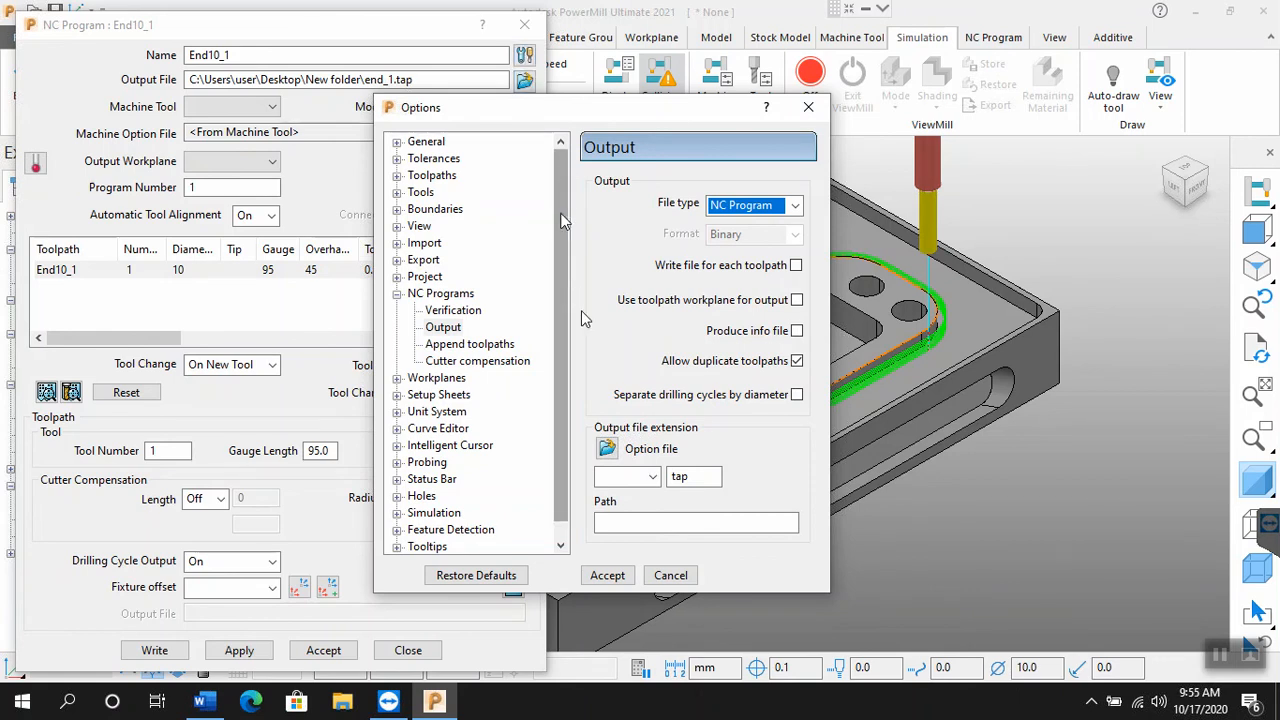
pyautogui.doubleClick(692, 477)
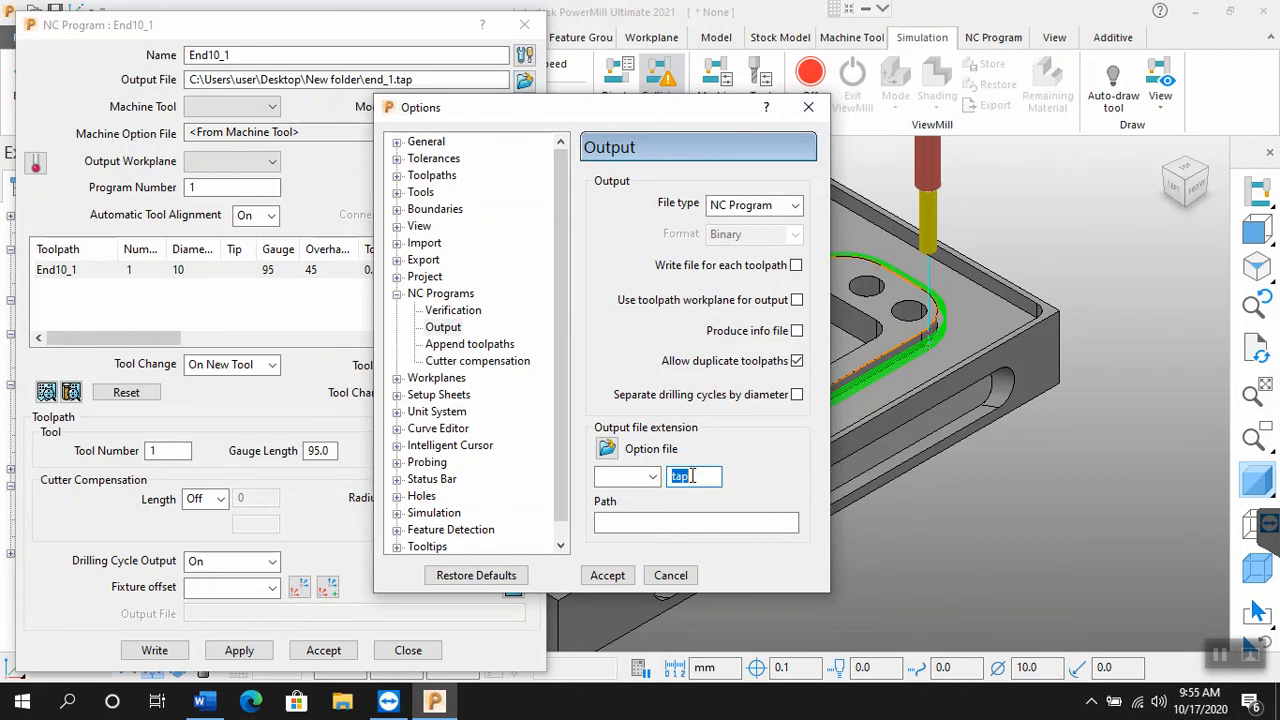
pyautogui.click(652, 477)
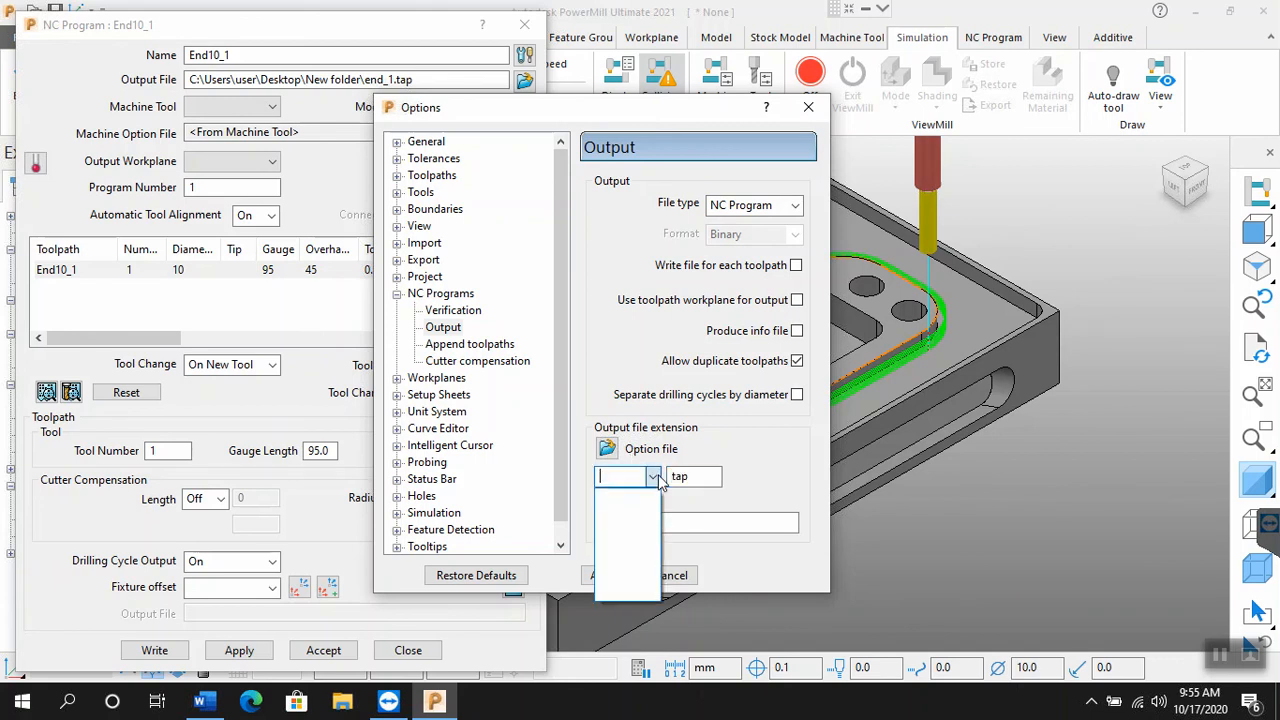
pyautogui.click(674, 481)
pyautogui.moveTo(700, 479); pyautogui.dragTo(631, 485)
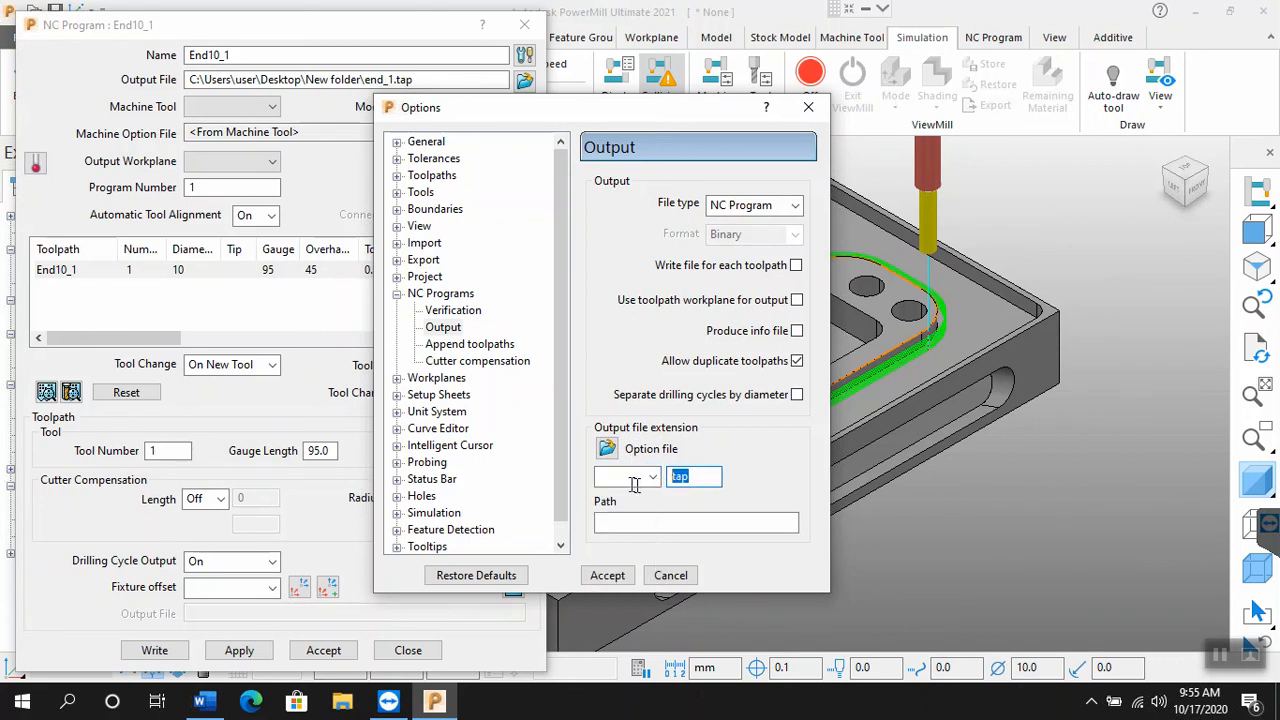
pyautogui.write('txt')
pyautogui.press('BackSpace')
pyautogui.press('BackSpace')
pyautogui.press('BackSpace')
pyautogui.write('nnc')
pyautogui.click(616, 576)
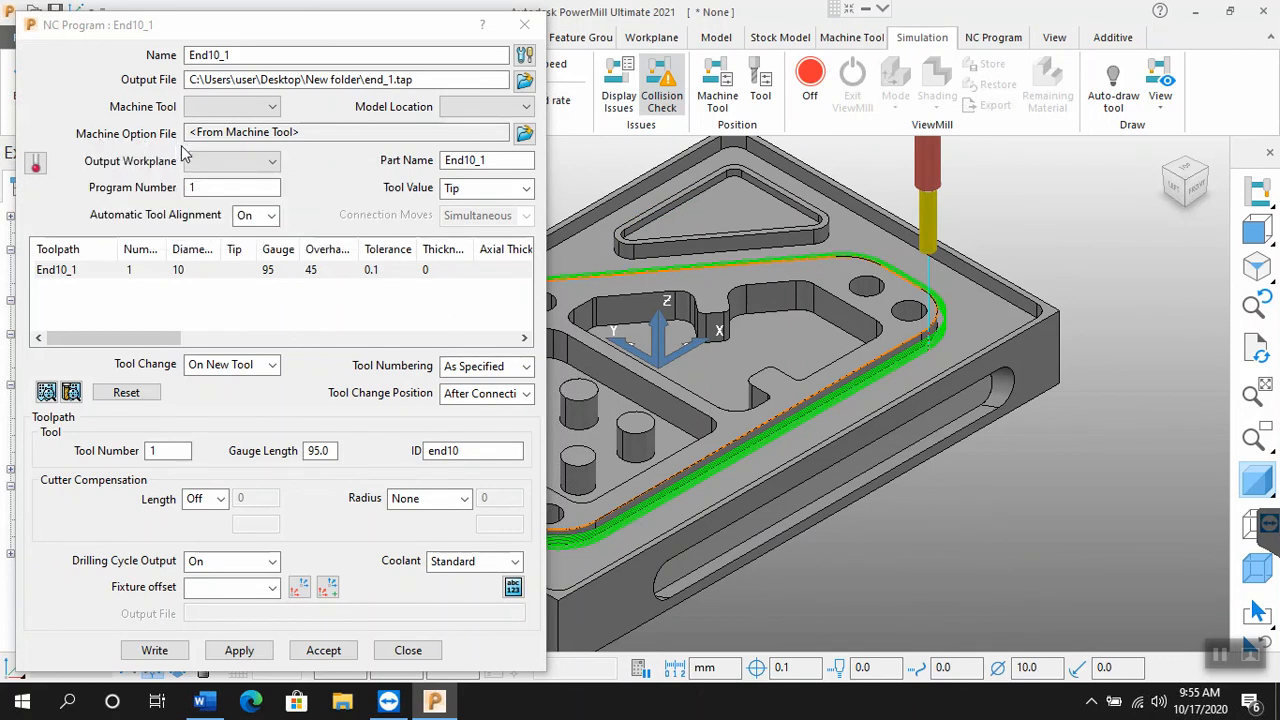
# Step: Assign the listed Mitsubishi option file to the NC program as its machine option file
pyautogui.click(525, 135)
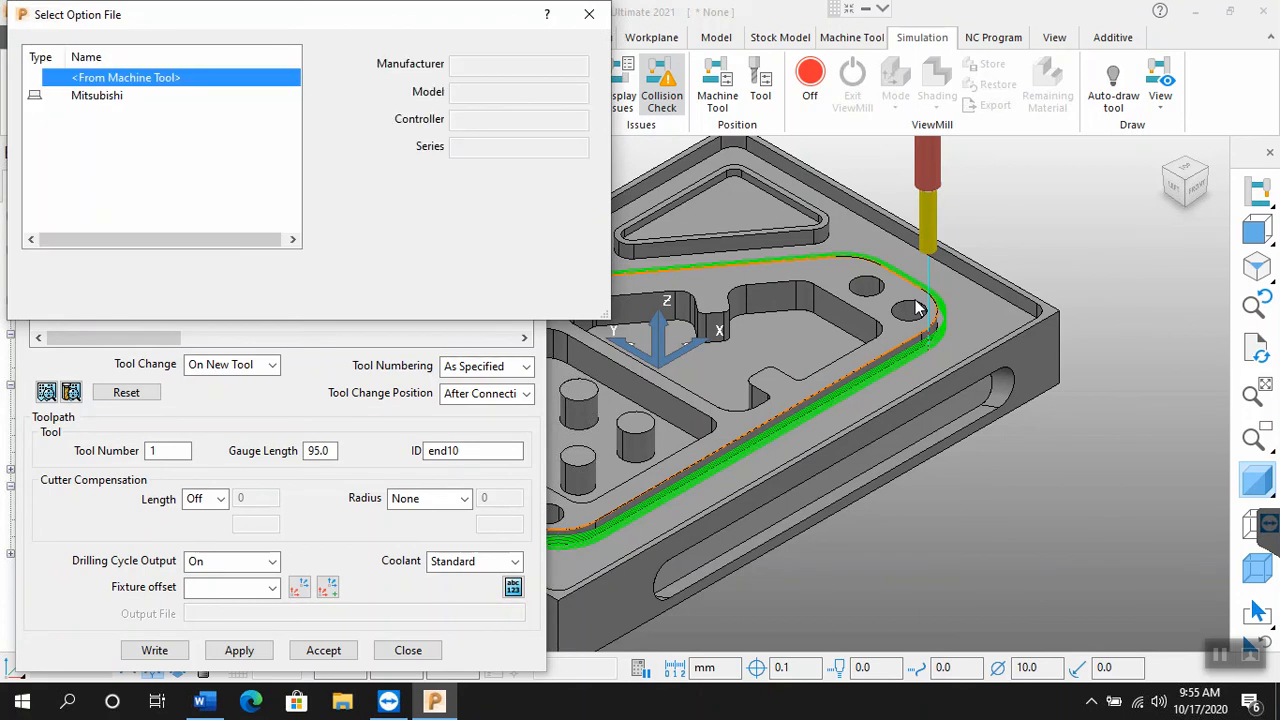
pyautogui.click(98, 100)
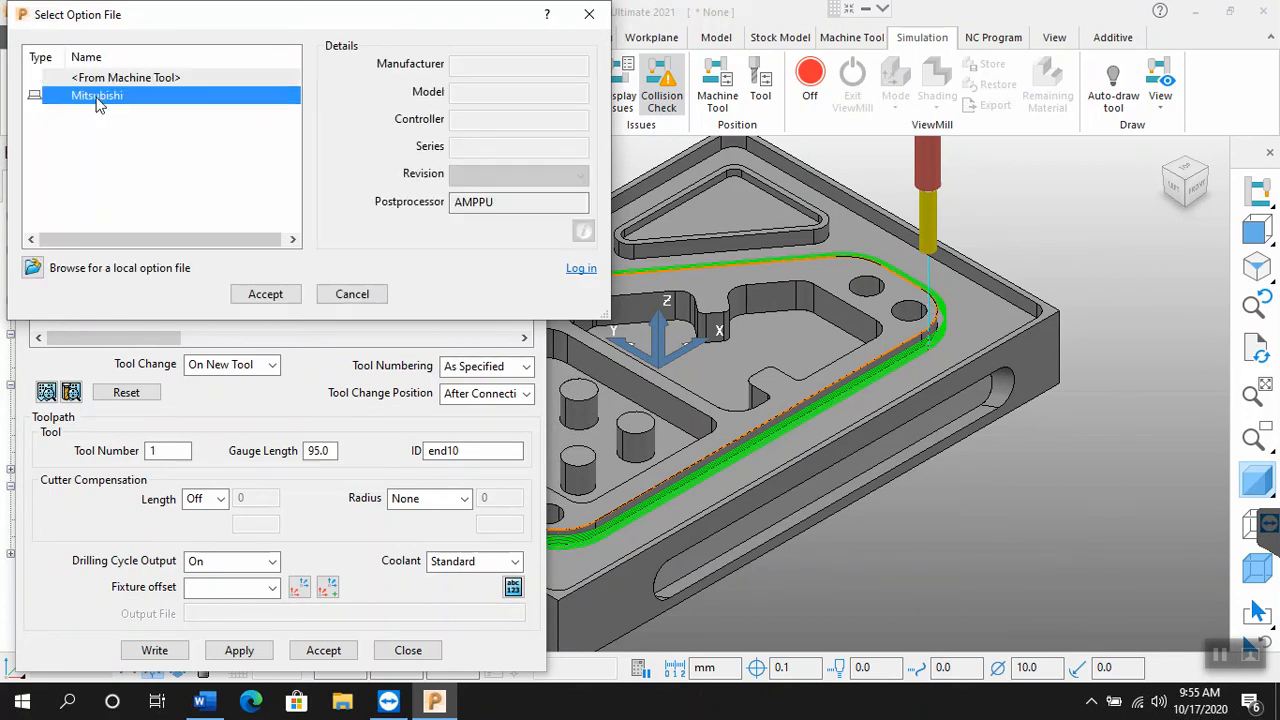
pyautogui.click(265, 294)
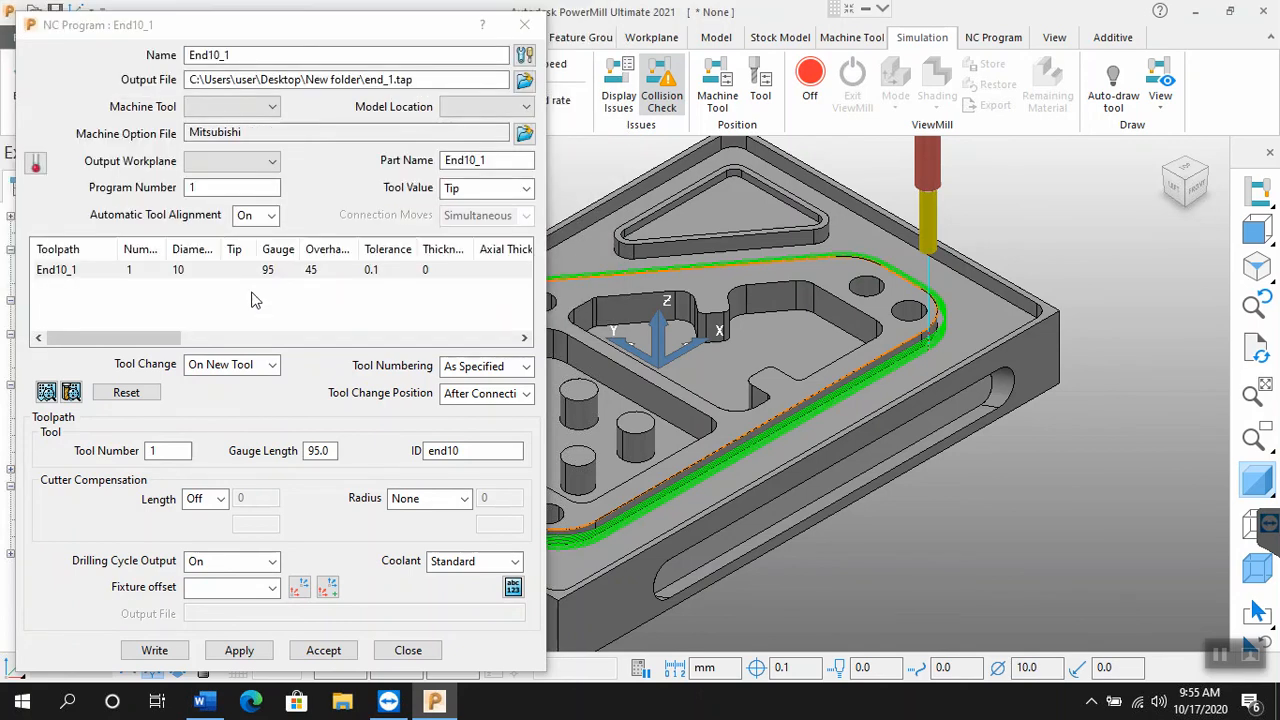
pyautogui.click(524, 80)
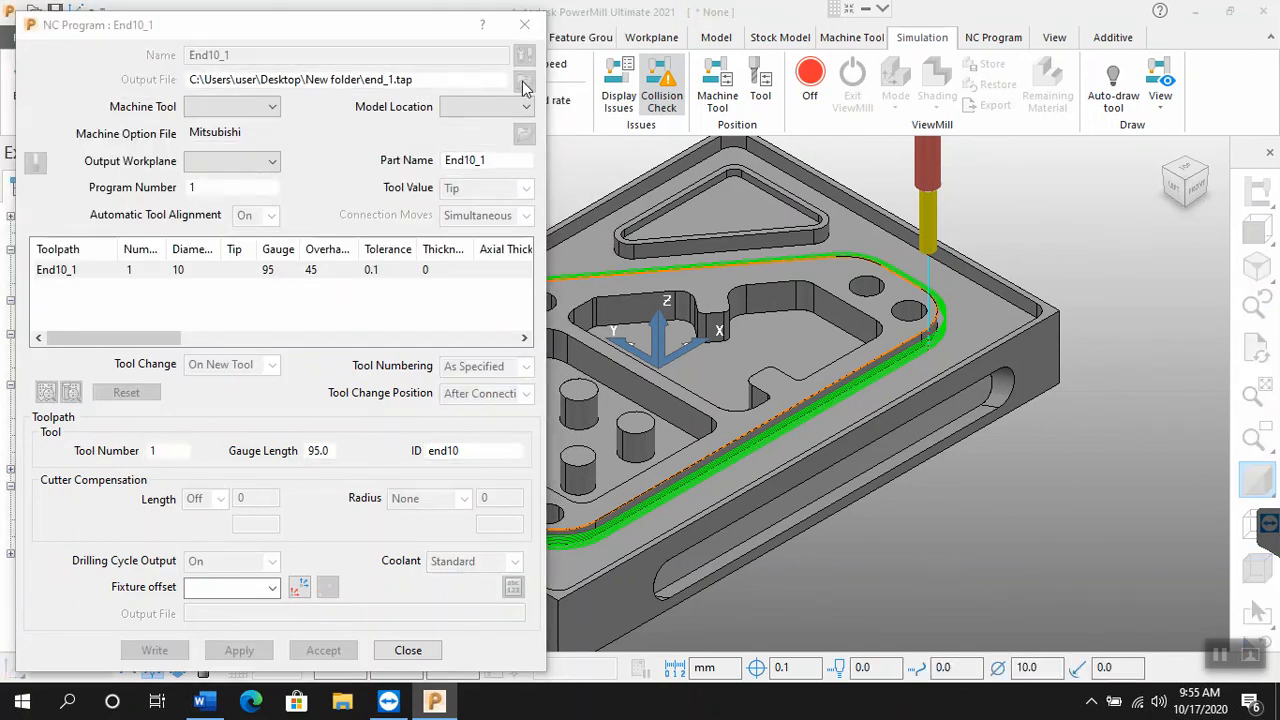
pyautogui.click(485, 468)
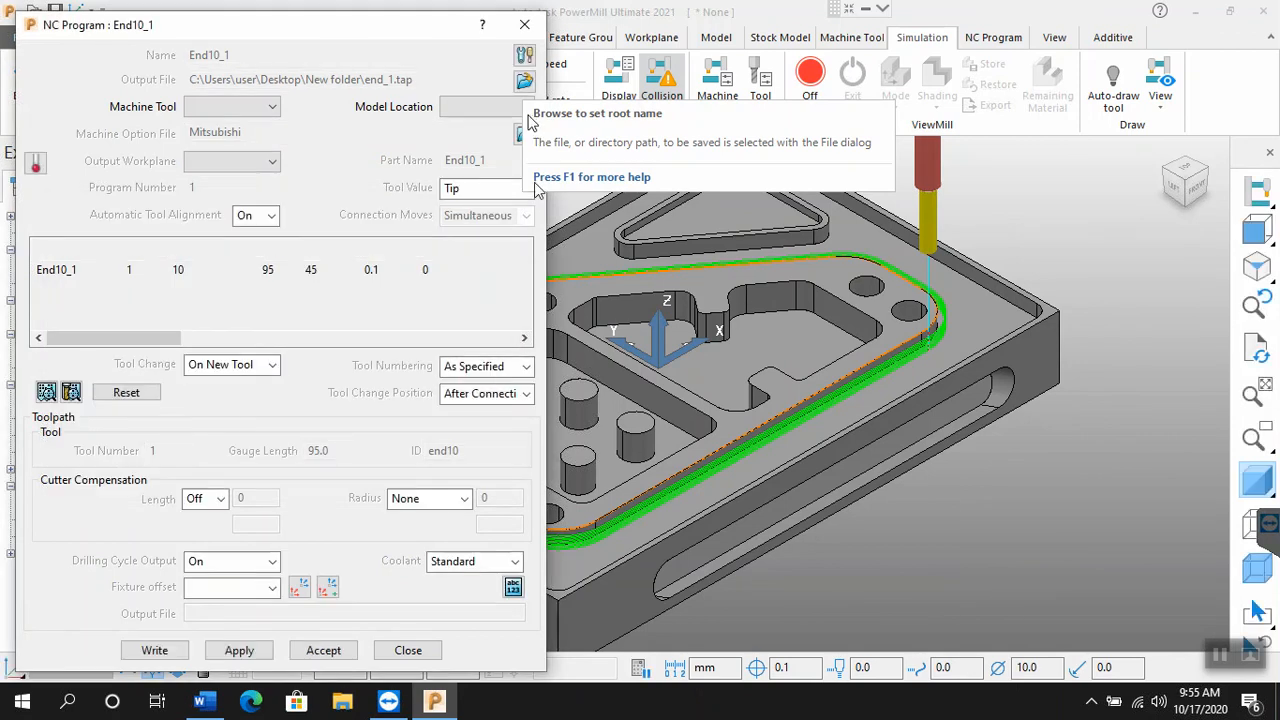
# Step: Browse for a local machine option file and go to the Users\Public folder on Local Disk (C:)
pyautogui.click(524, 133)
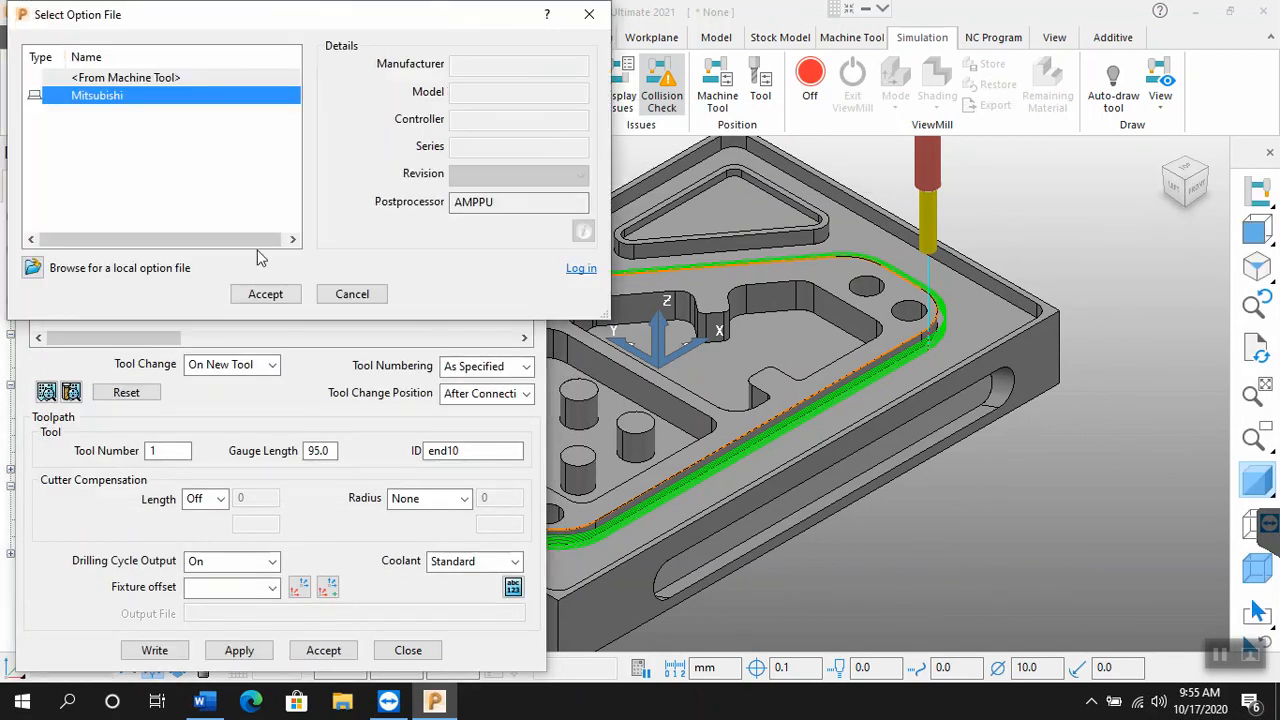
pyautogui.click(36, 270)
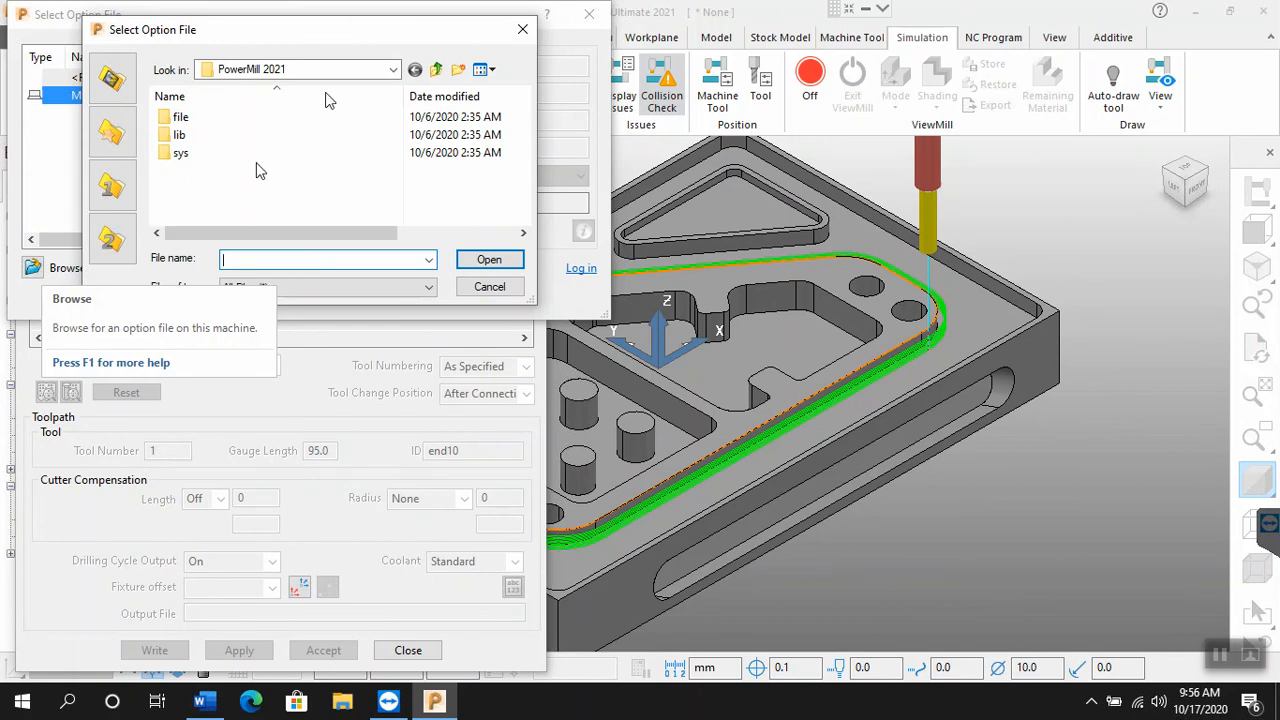
pyautogui.click(393, 69)
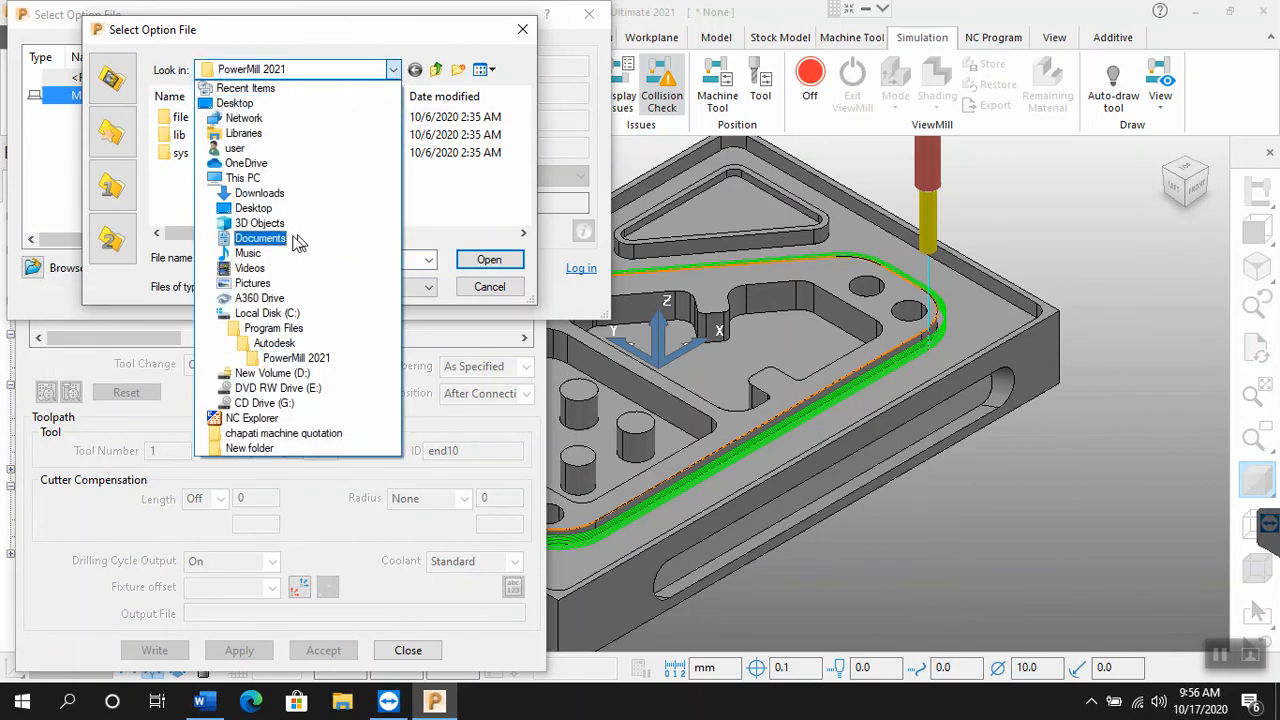
pyautogui.click(291, 316)
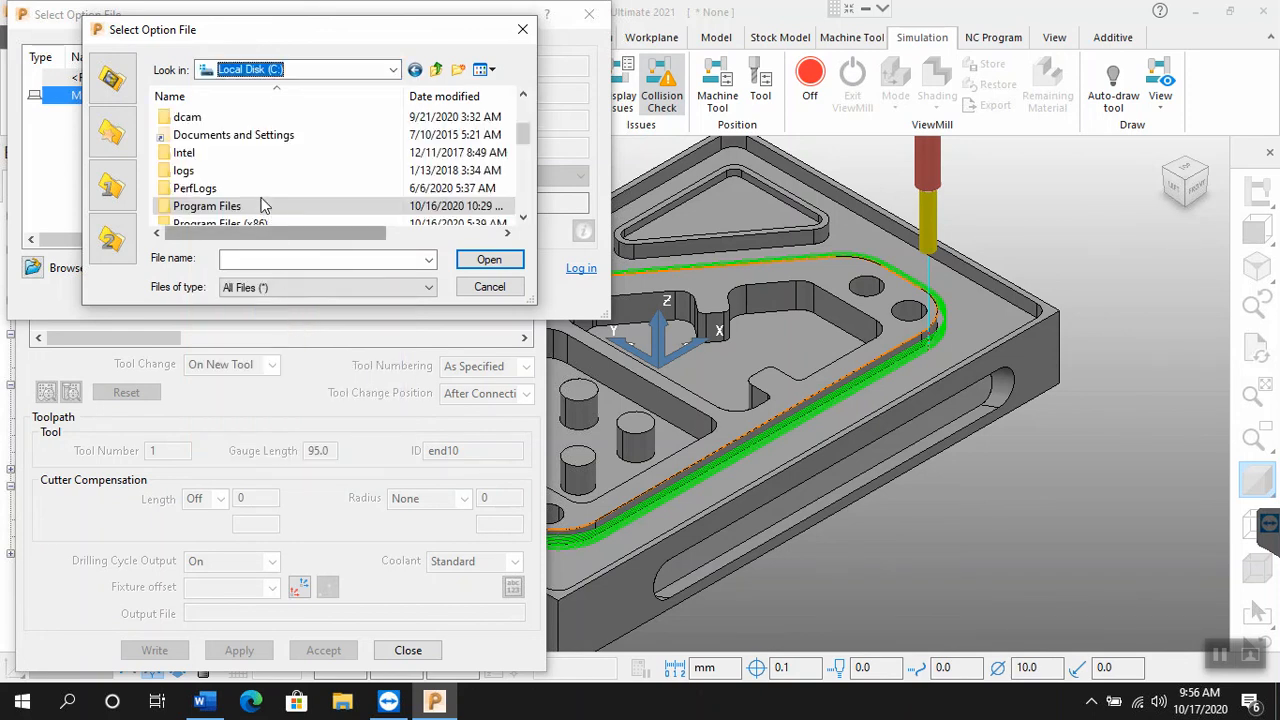
pyautogui.scroll(-1, 262, 172)
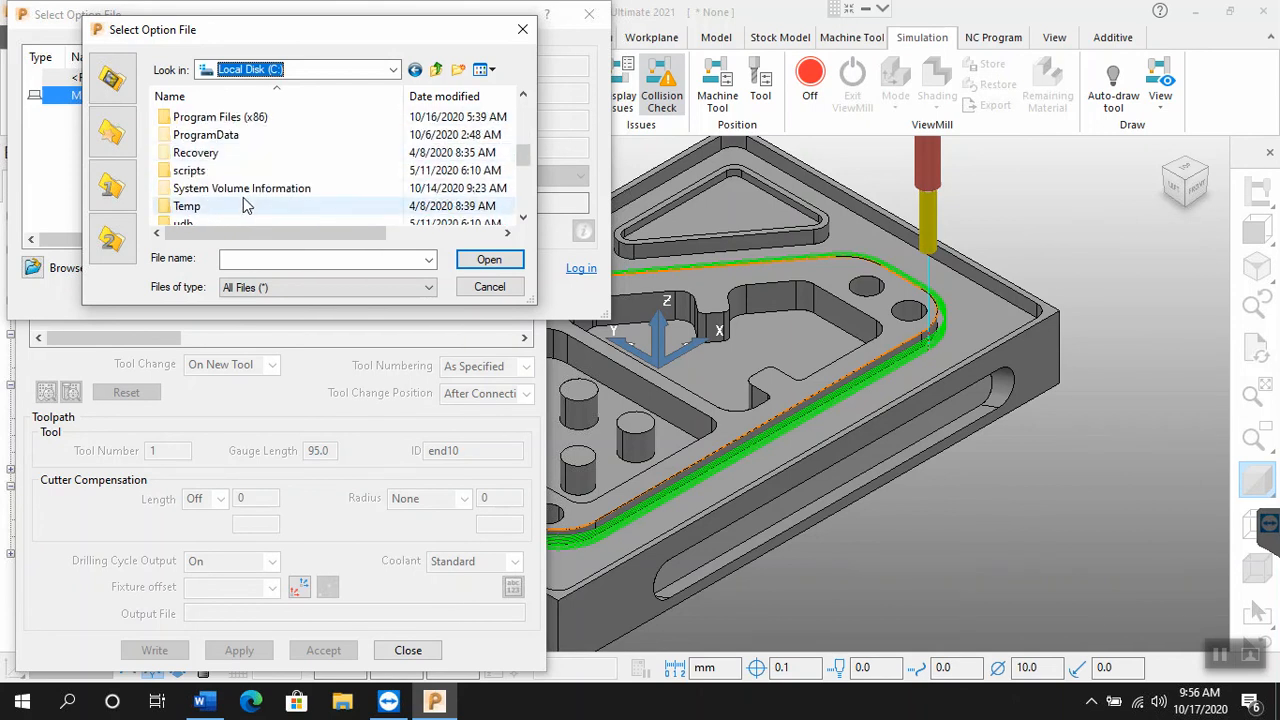
pyautogui.scroll(-1, 248, 205)
pyautogui.scroll(-1, 243, 197)
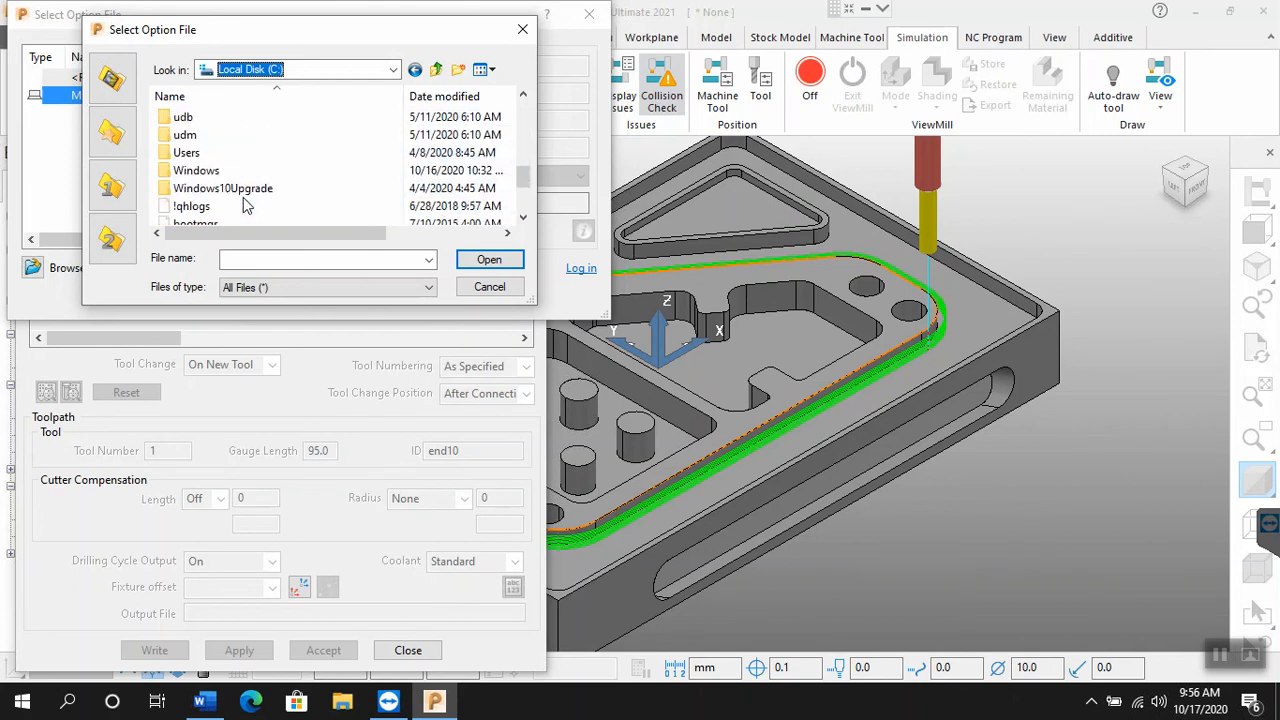
pyautogui.doubleClick(208, 157)
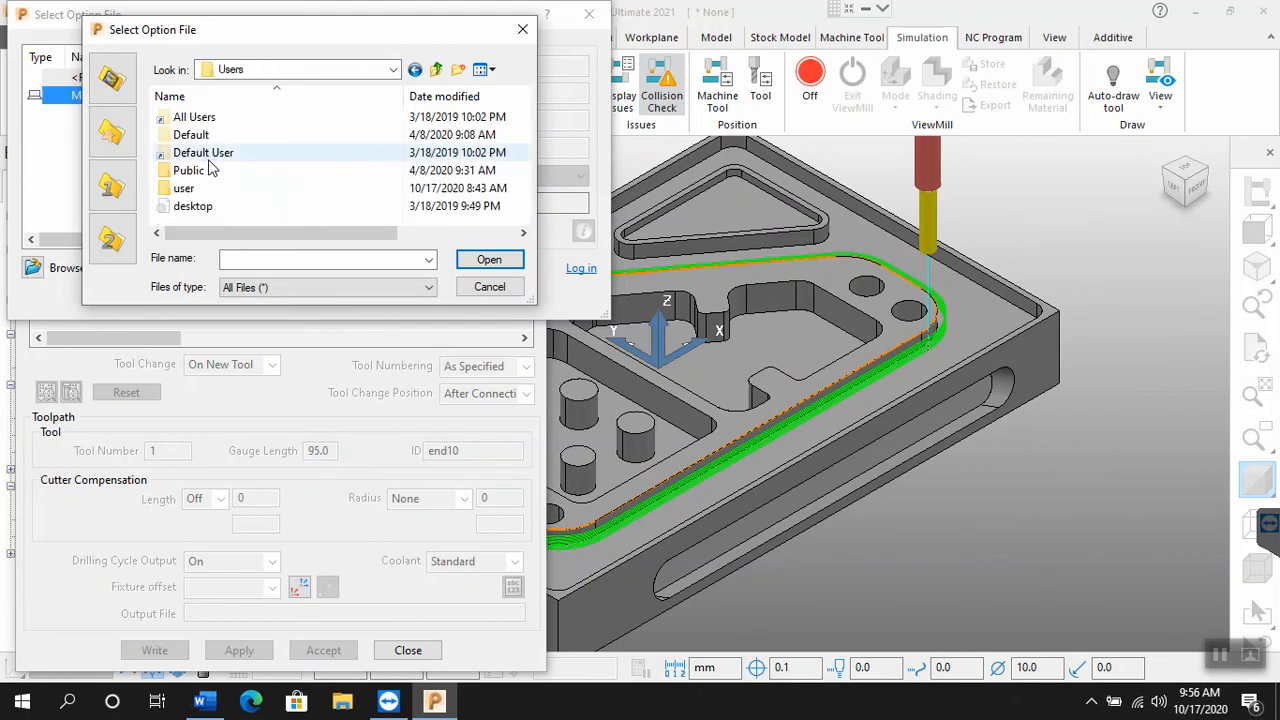
pyautogui.doubleClick(218, 172)
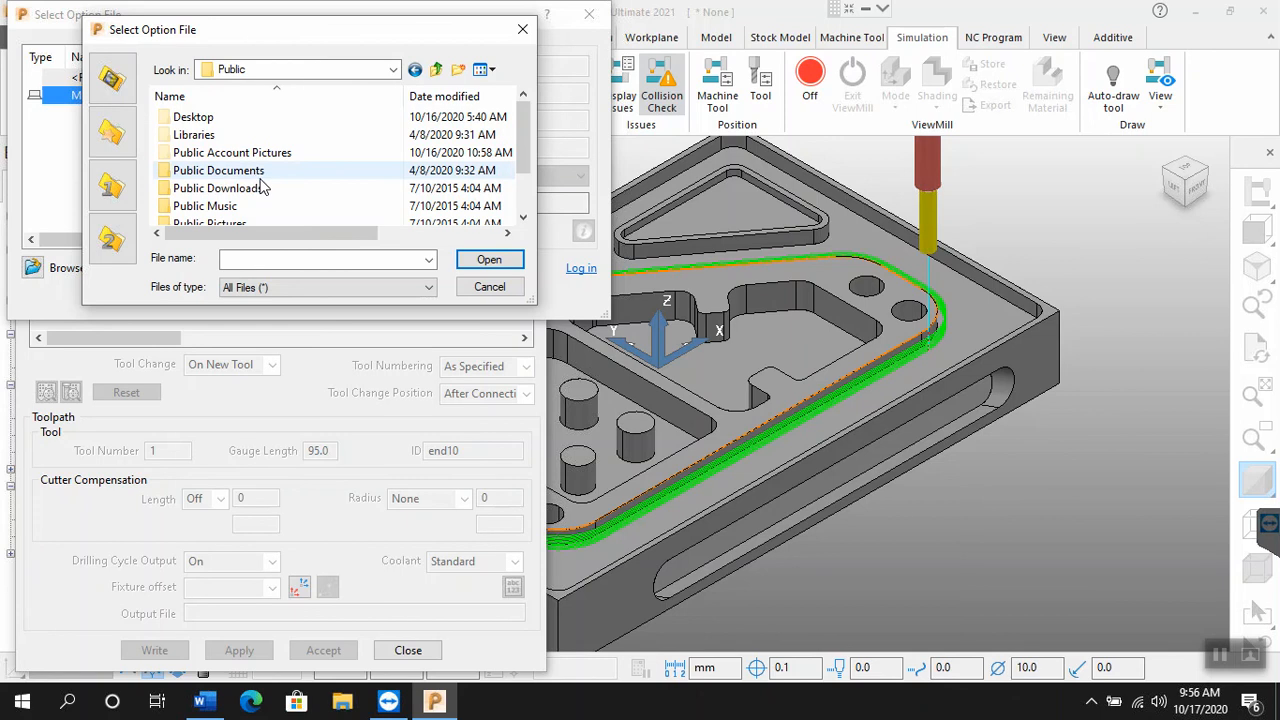
# Step: Open the Generic option file folder under Public Documents\Autodesk\Manufacturing Post Processor Utility 2021
pyautogui.scroll(-1, 262, 188)
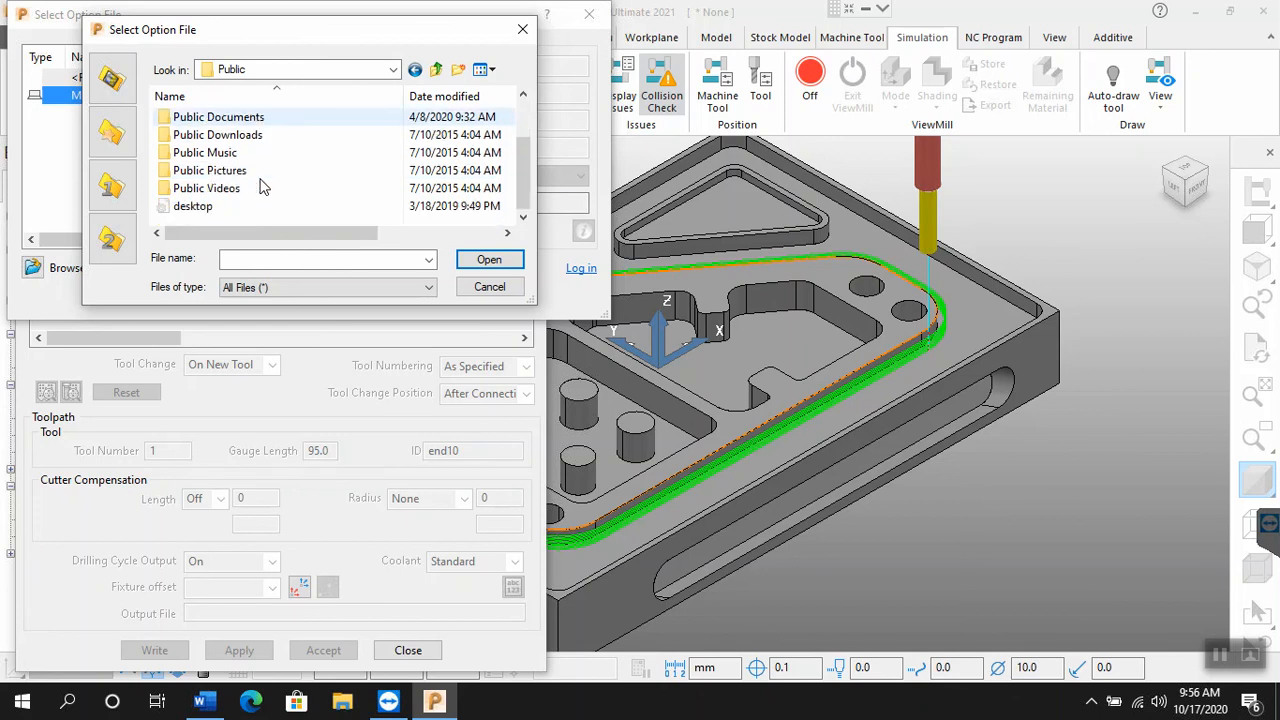
pyautogui.click(252, 122)
pyautogui.doubleClick(252, 121)
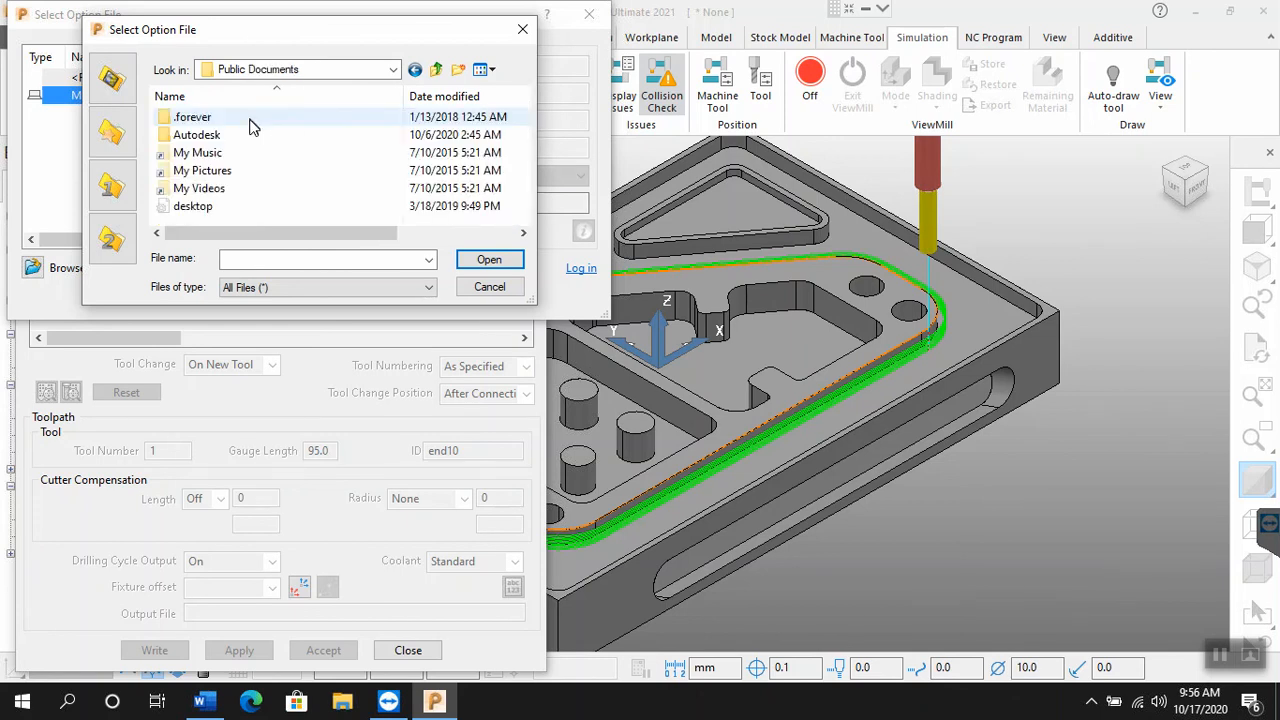
pyautogui.doubleClick(224, 136)
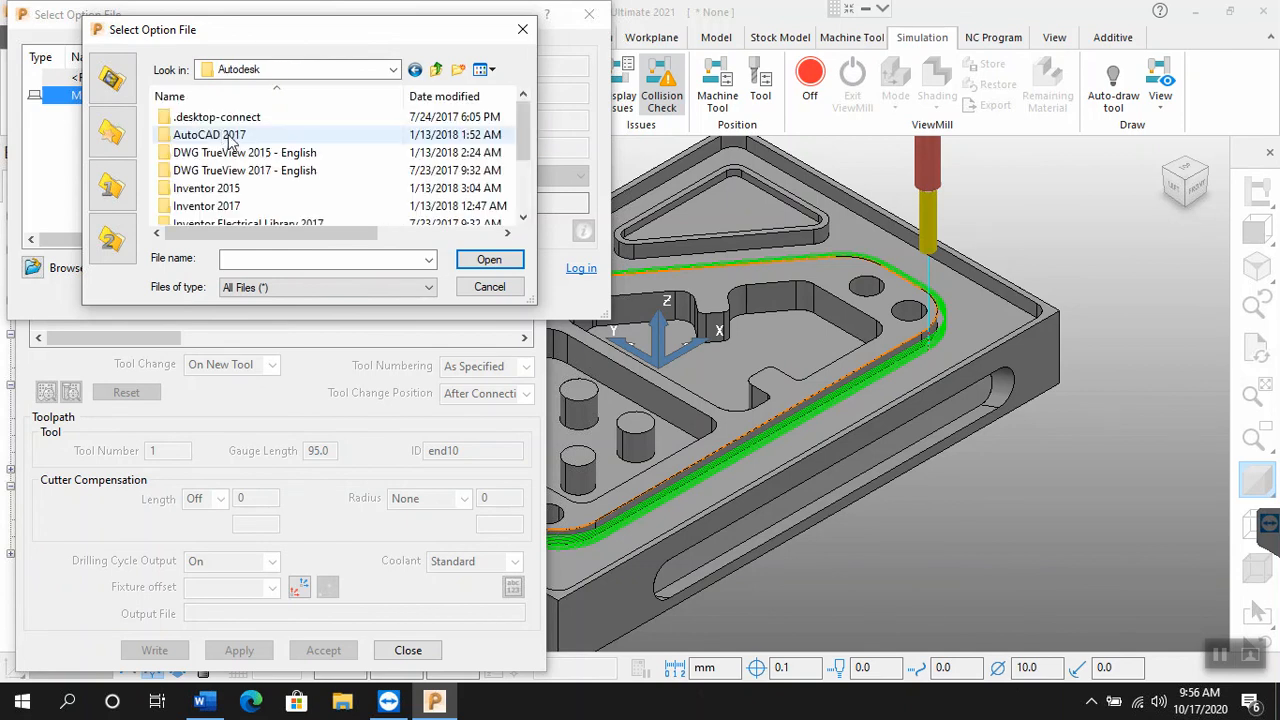
pyautogui.scroll(-2, 247, 165)
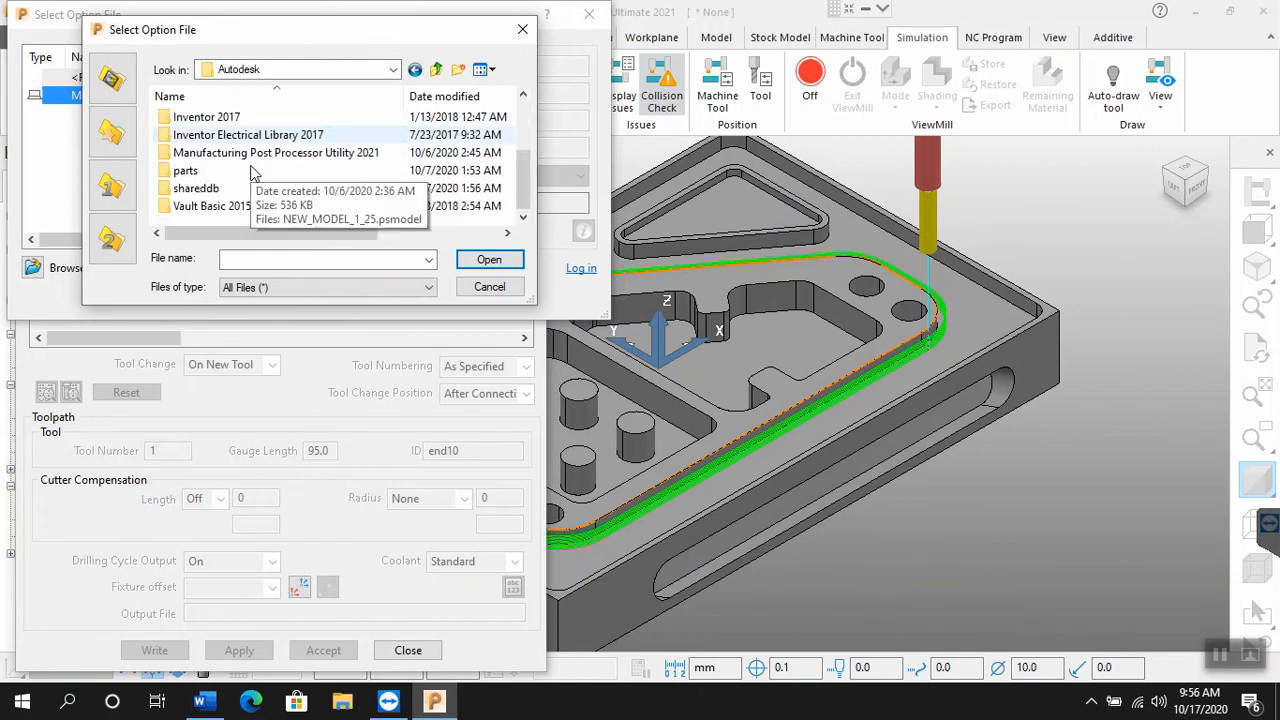
pyautogui.scroll(2, 243, 203)
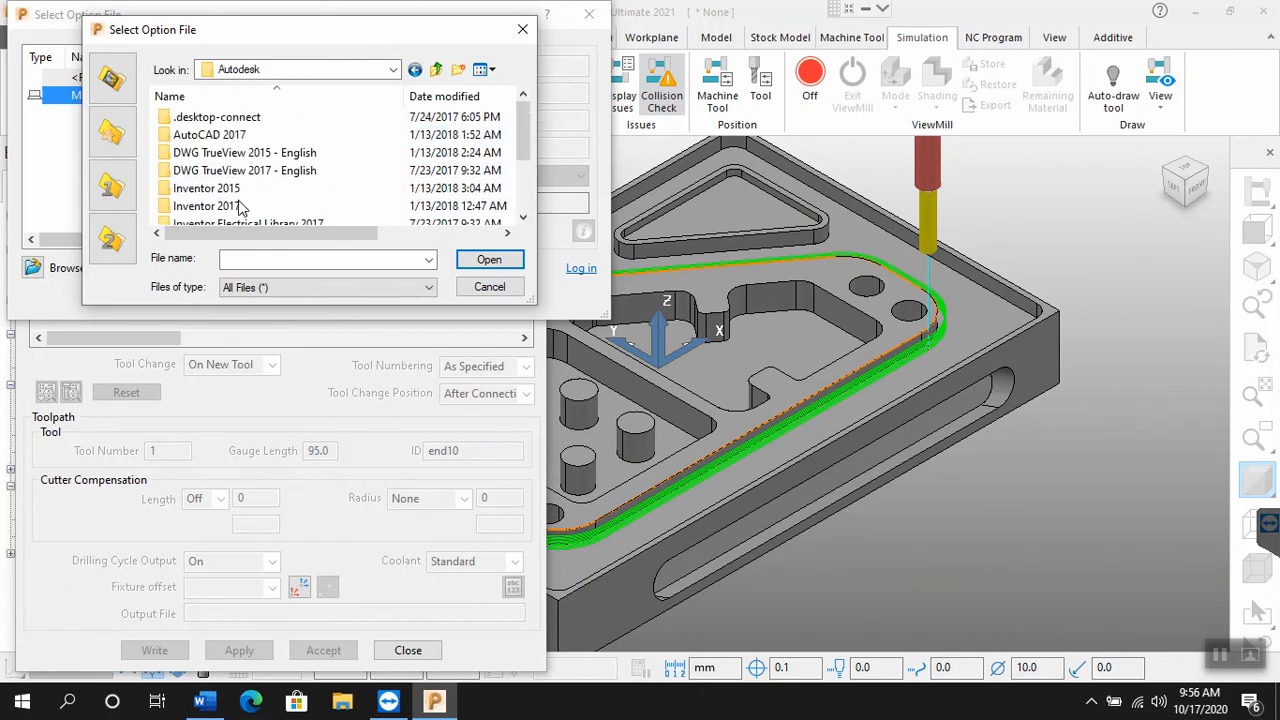
pyautogui.scroll(-1, 278, 197)
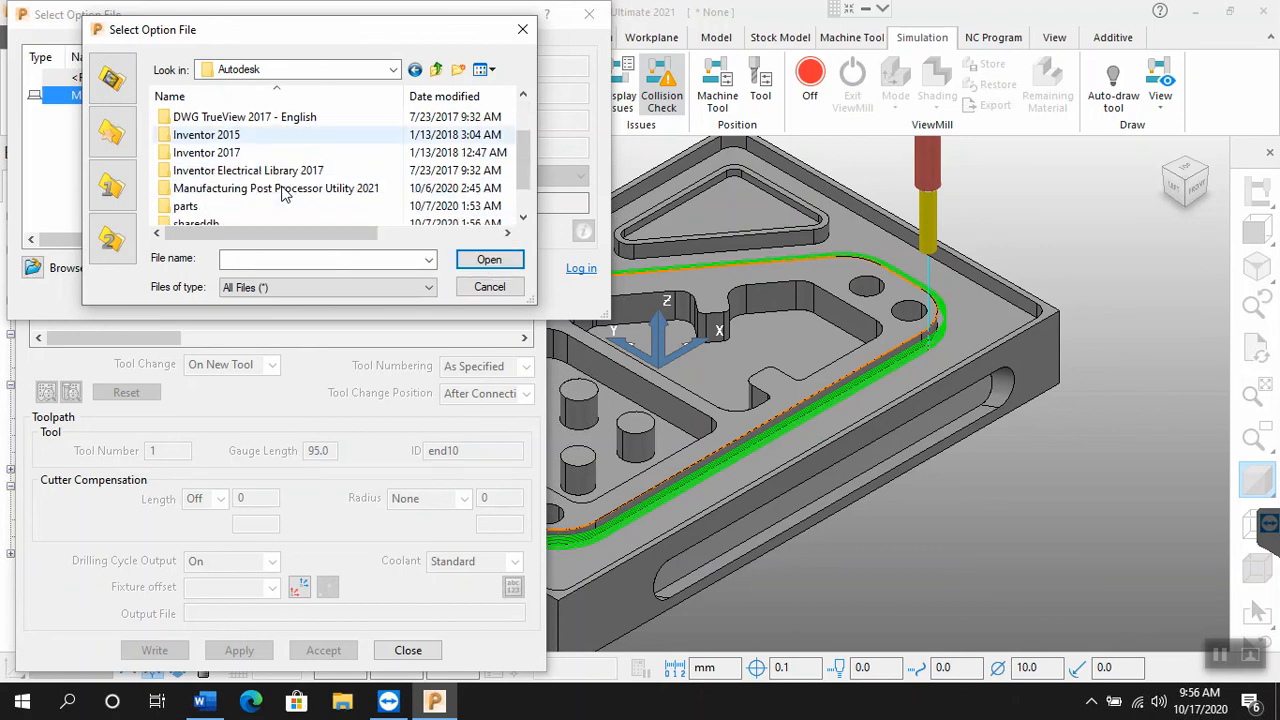
pyautogui.click(276, 191)
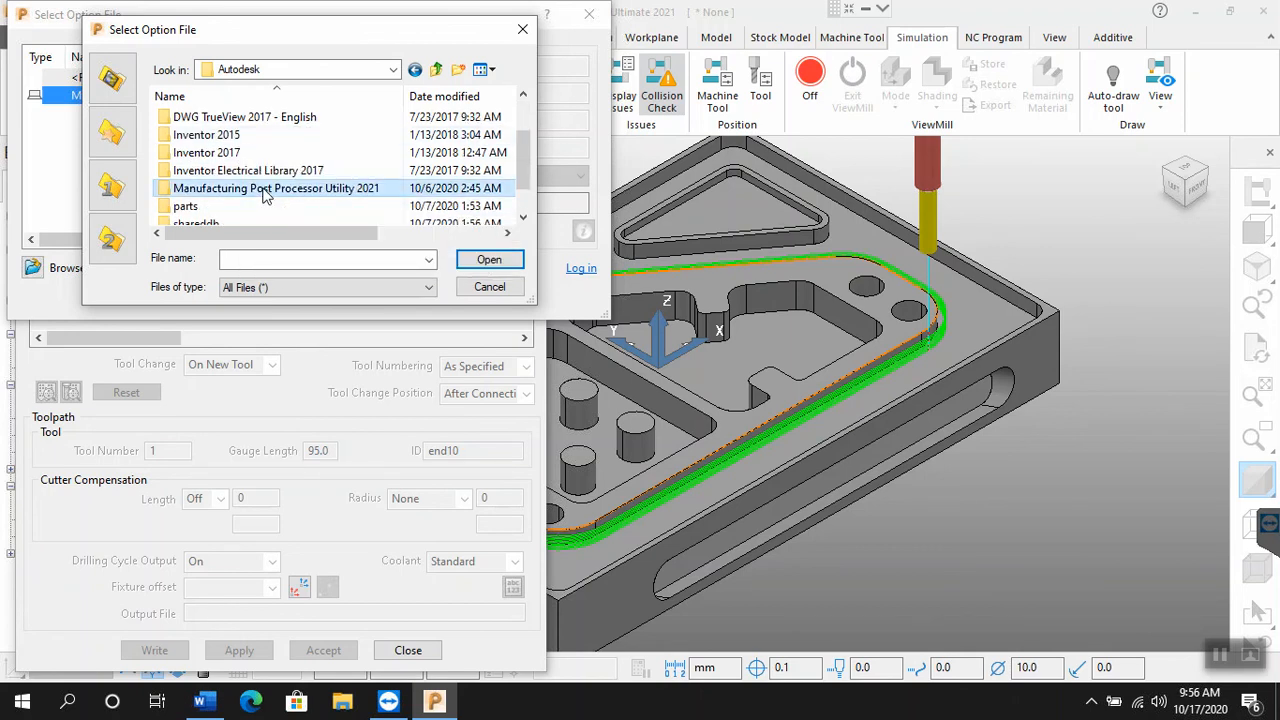
pyautogui.doubleClick(238, 195)
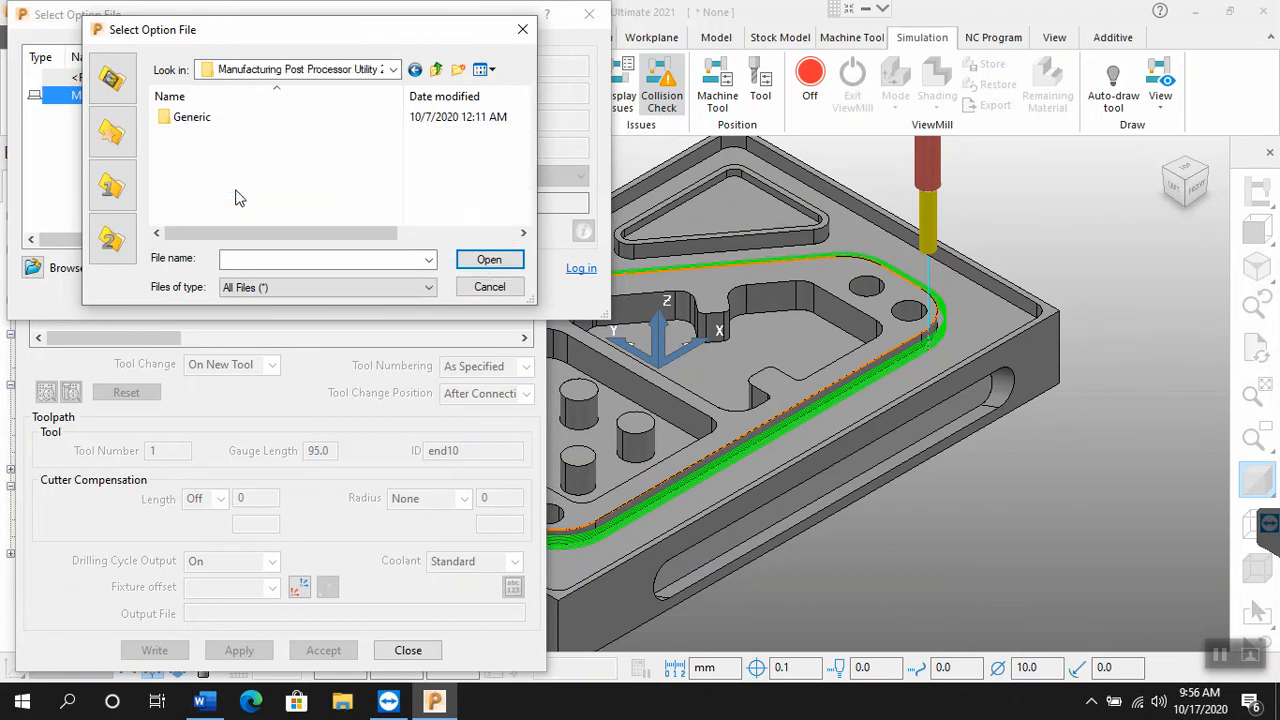
pyautogui.doubleClick(199, 119)
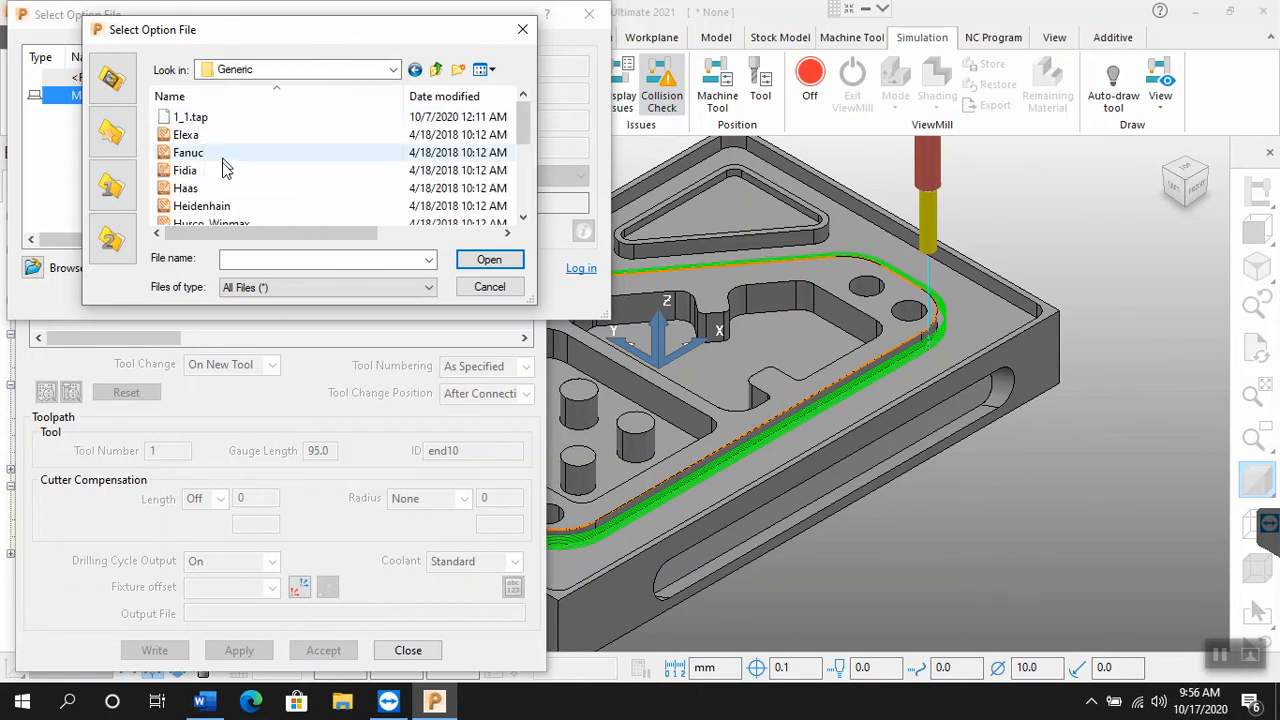
# Step: Load the Fanuc option file from the Generic folder and accept it as the NC program's machine option file
pyautogui.click(203, 160)
pyautogui.click(205, 171)
pyautogui.click(198, 190)
pyautogui.scroll(-1, 197, 178)
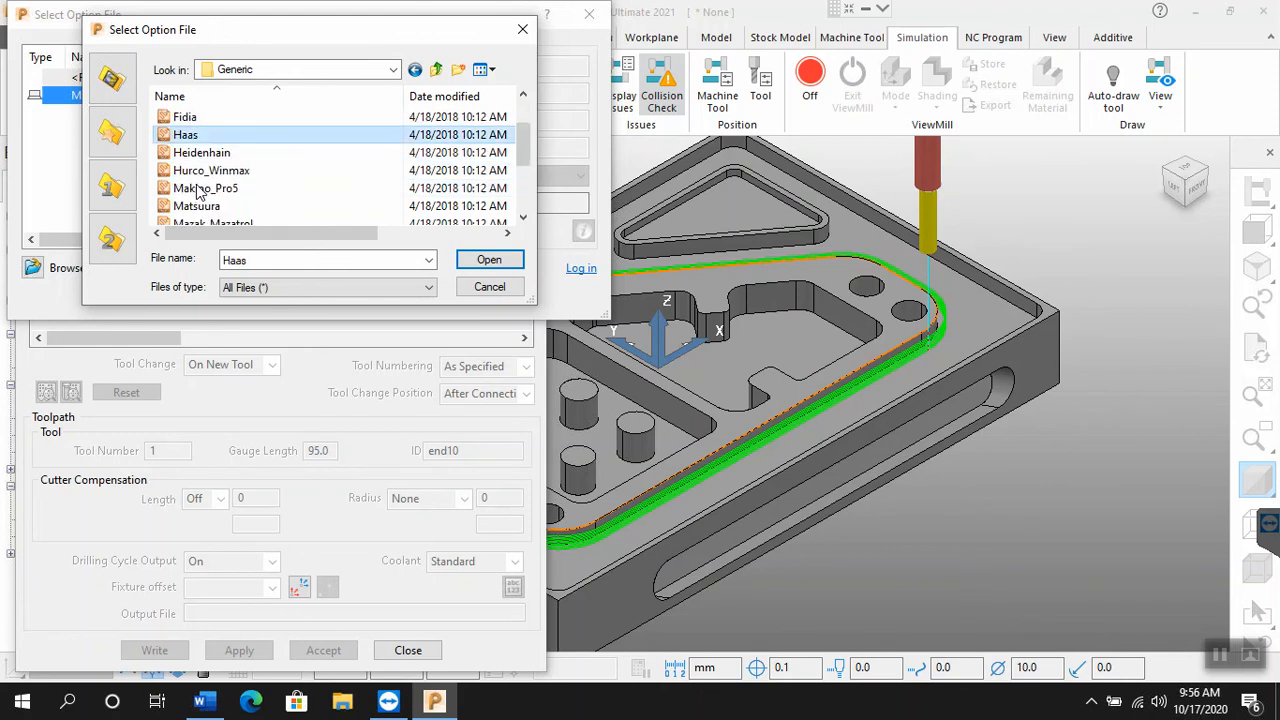
pyautogui.moveTo(197, 175)
pyautogui.scroll(1, 190, 175)
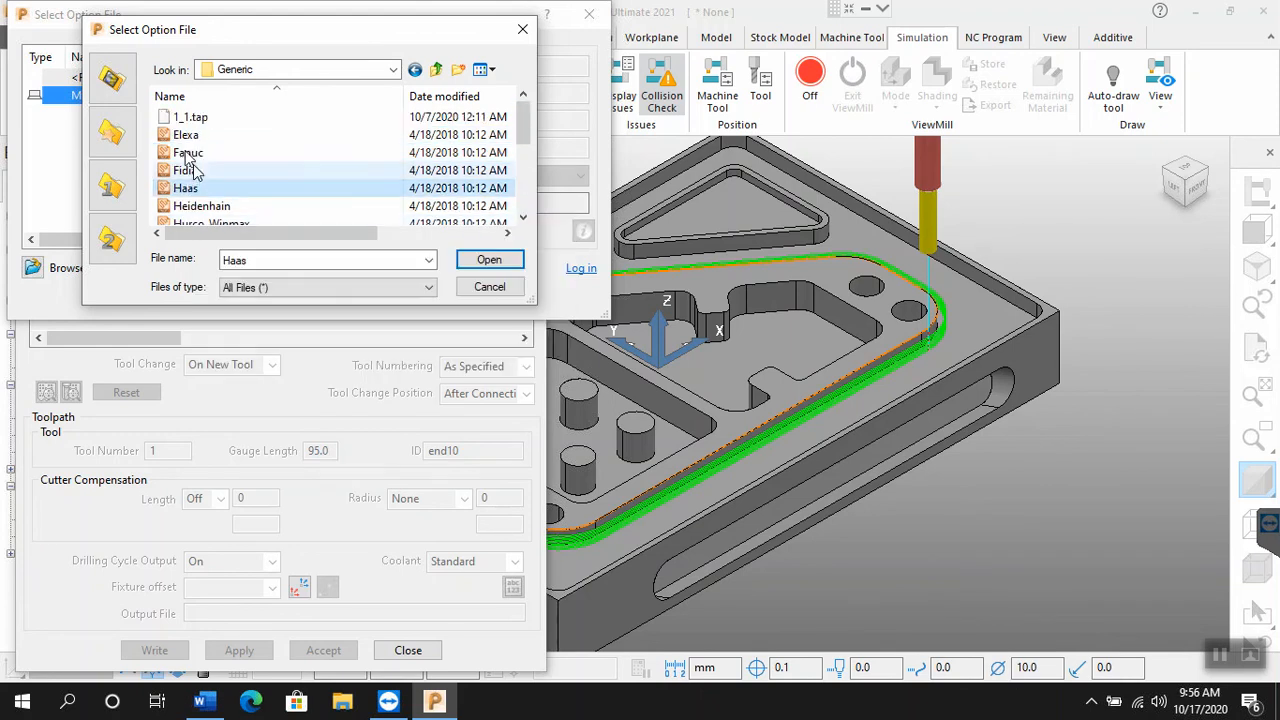
pyautogui.click(188, 153)
pyautogui.click(489, 259)
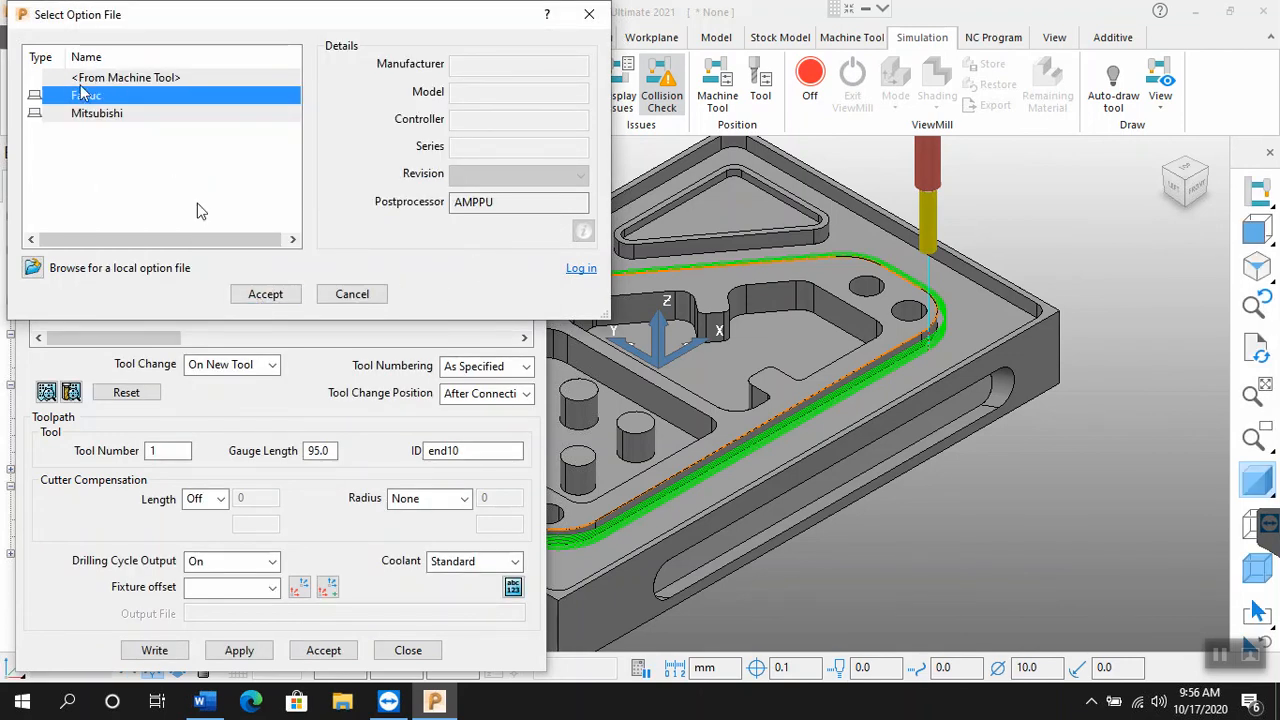
pyautogui.moveTo(78, 103)
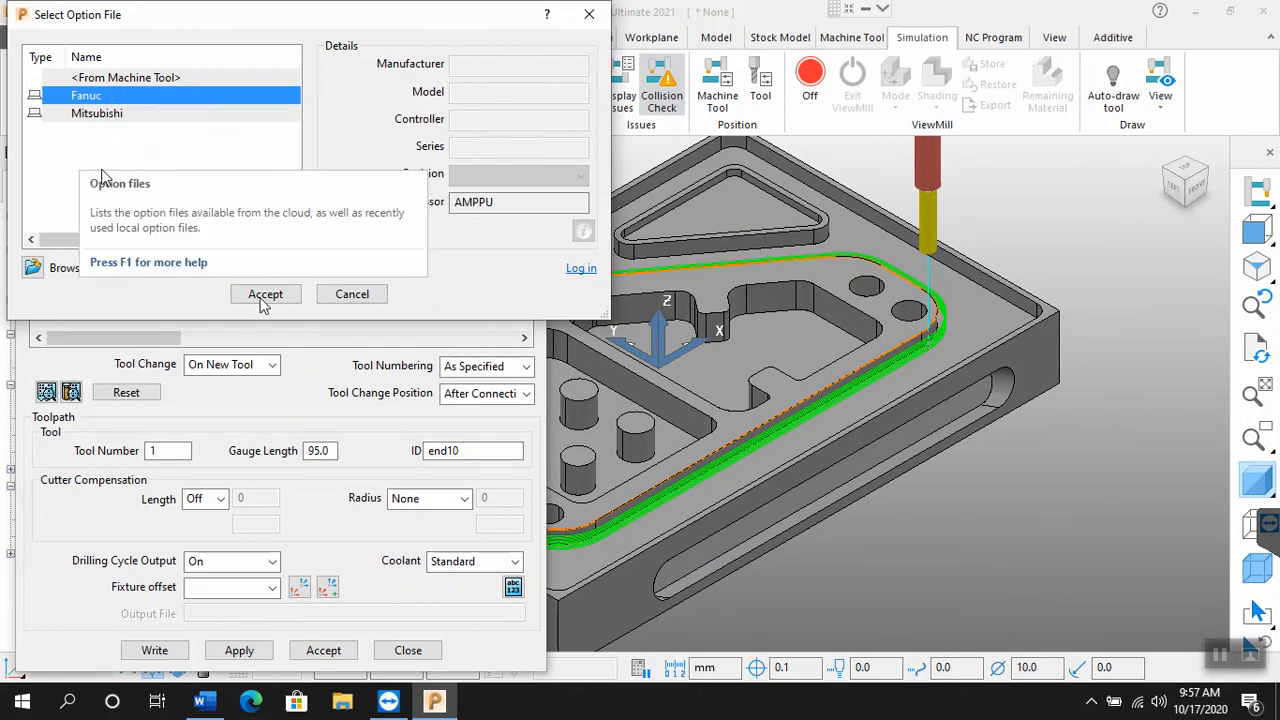
pyautogui.click(265, 296)
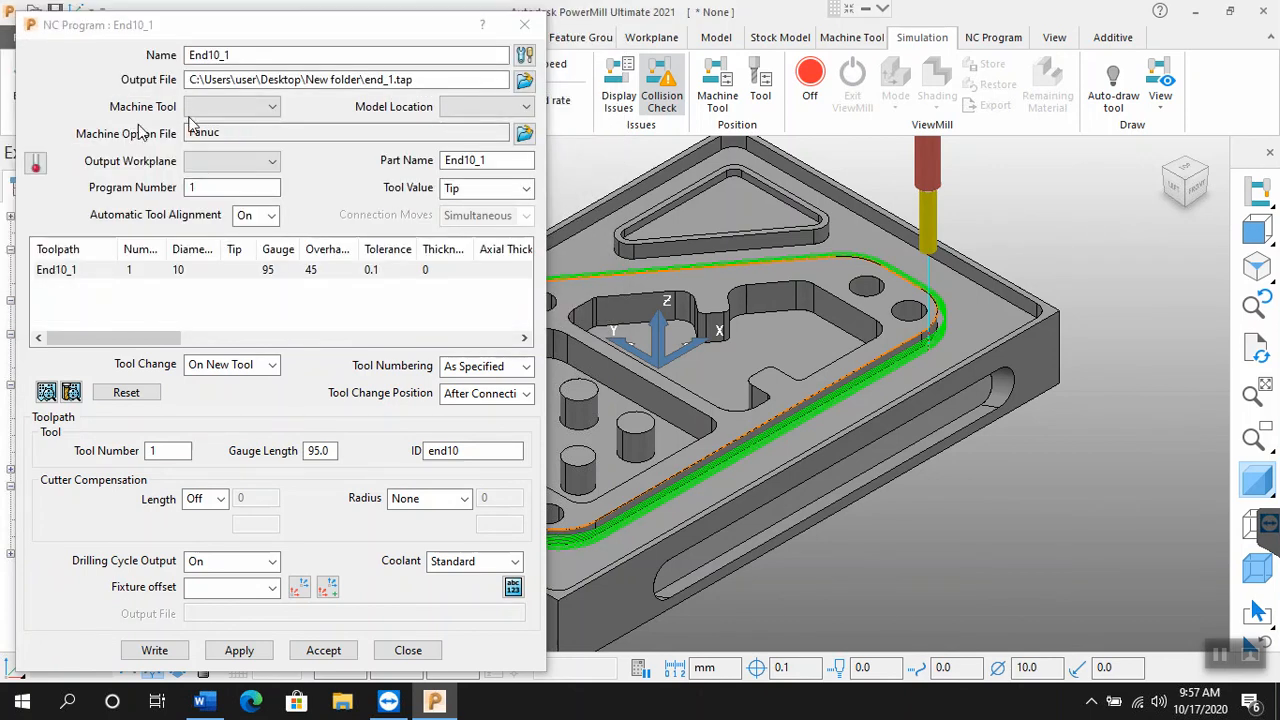
# Step: Change the NC program's machine option file to the listed Mitsubishi option file and accept it
pyautogui.click(218, 132)
pyautogui.click(257, 134)
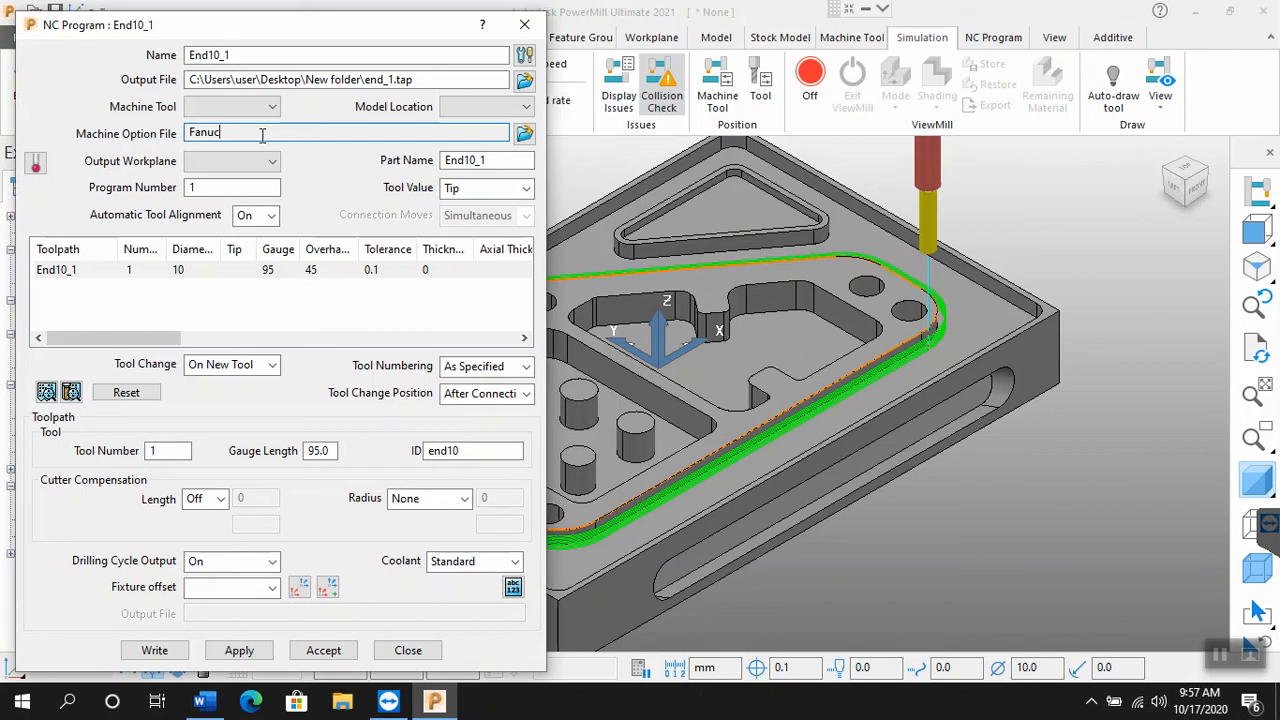
pyautogui.click(523, 136)
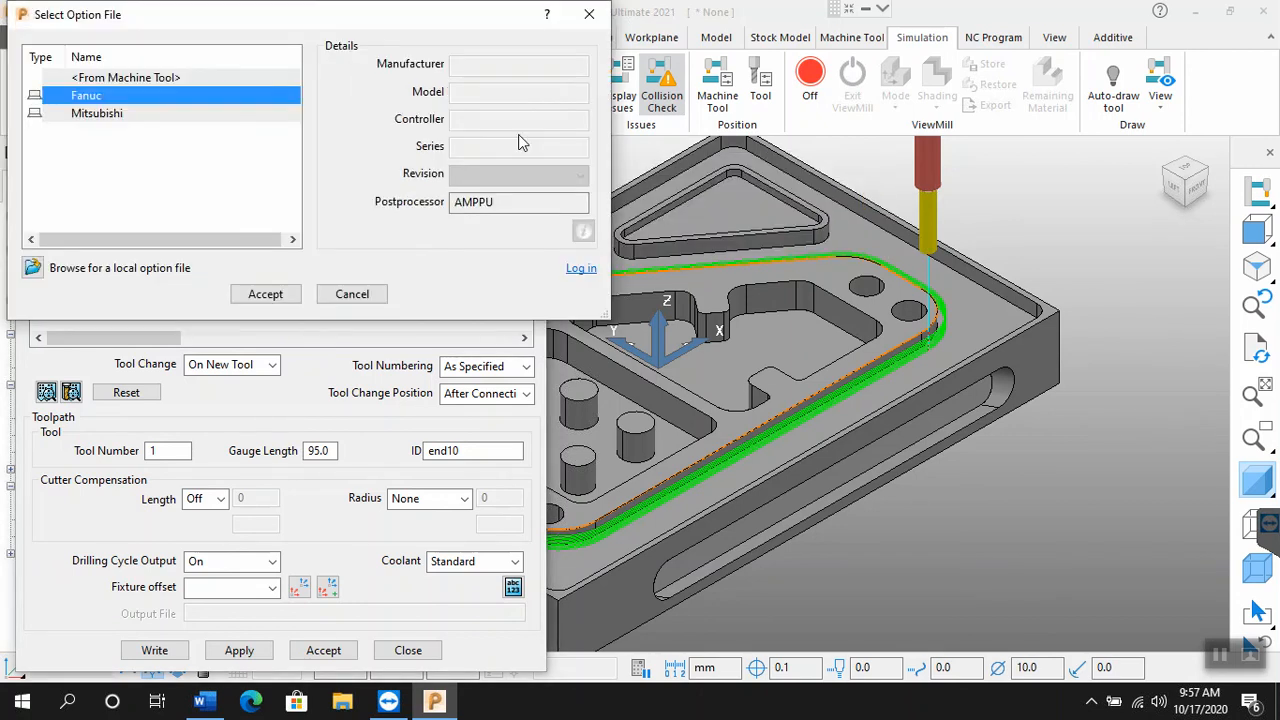
pyautogui.click(82, 114)
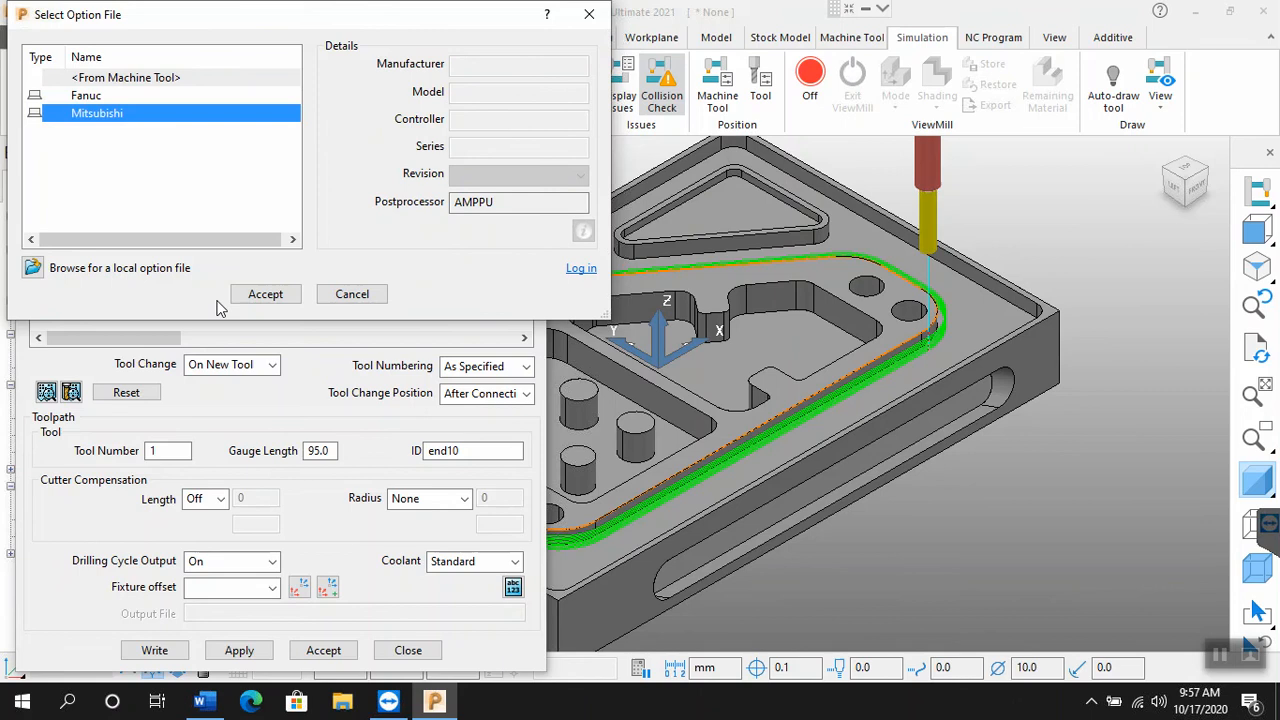
pyautogui.click(262, 295)
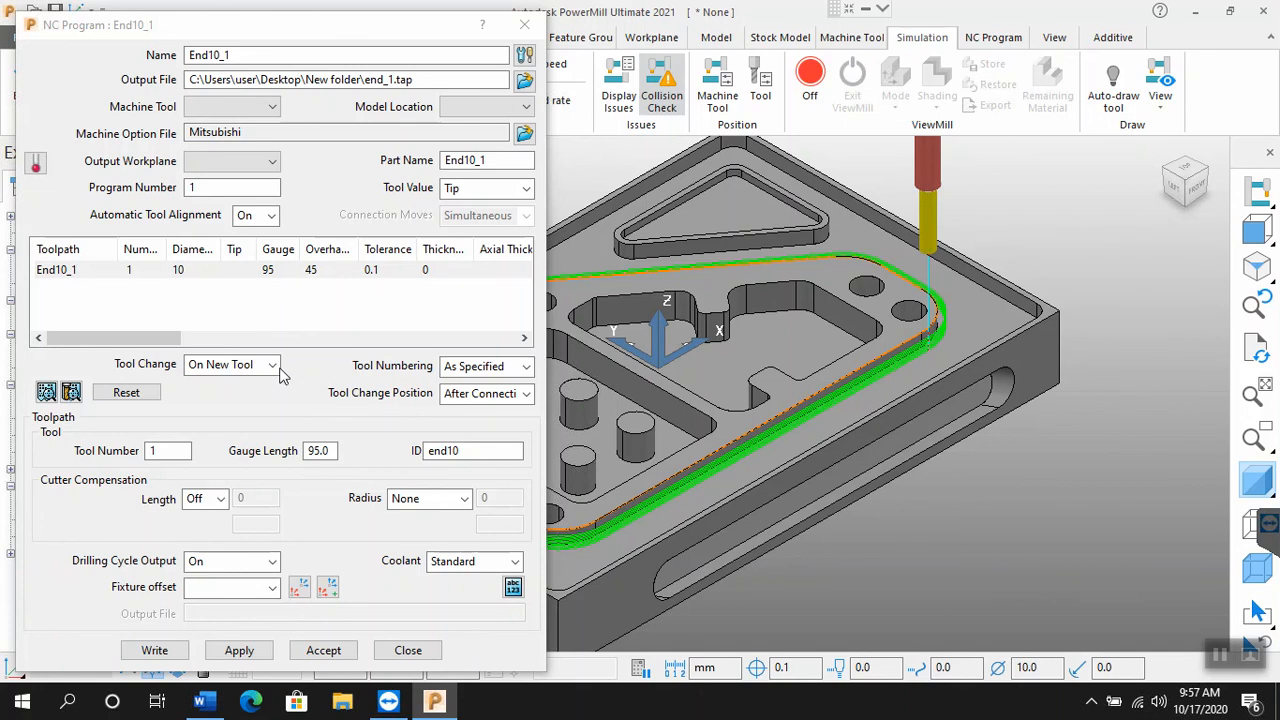
# Step: Write the NC program, copy the output file path from the Write NC Program report, and accept the NC program settings
pyautogui.click(177, 649)
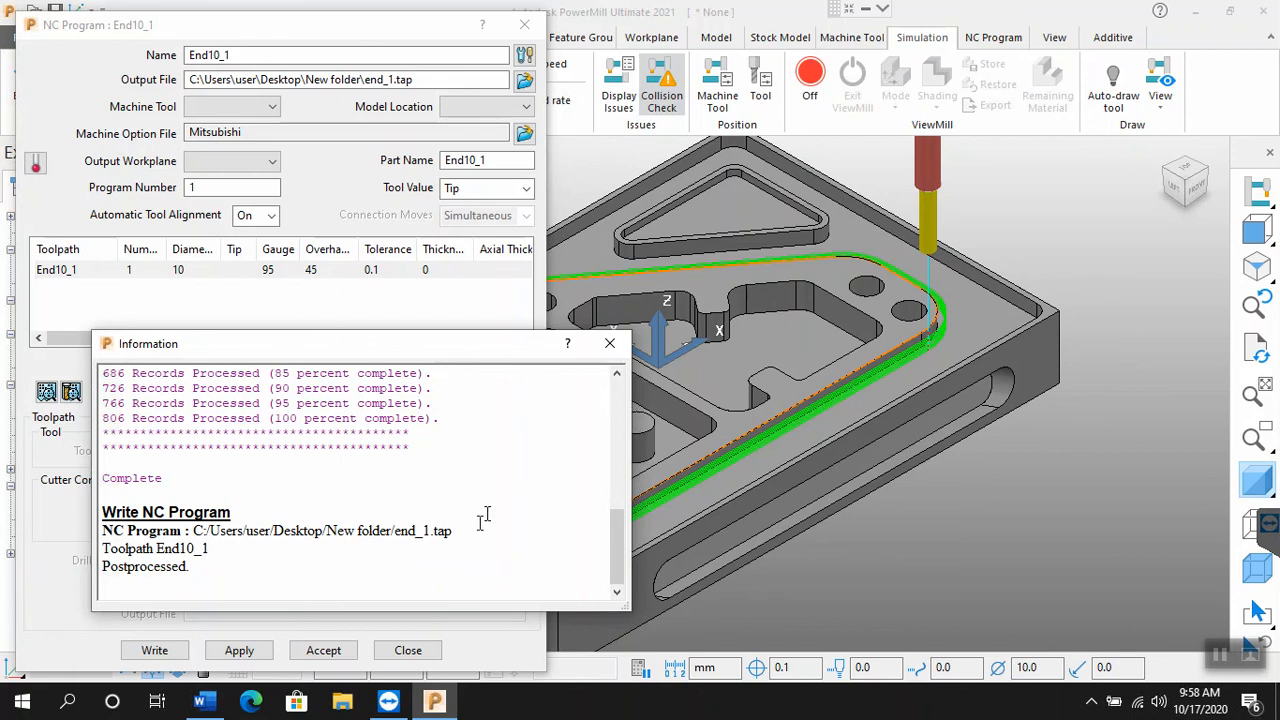
pyautogui.moveTo(453, 531); pyautogui.dragTo(187, 531)
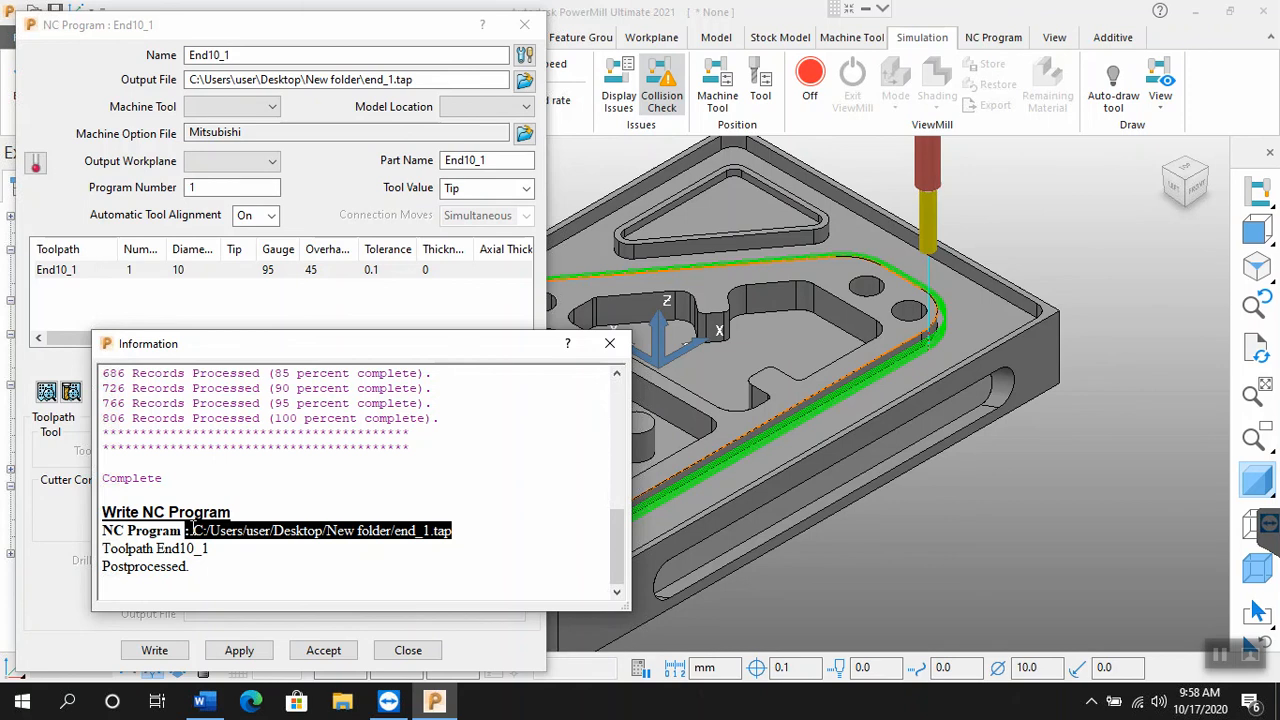
pyautogui.rightClick(309, 537)
pyautogui.click(340, 543)
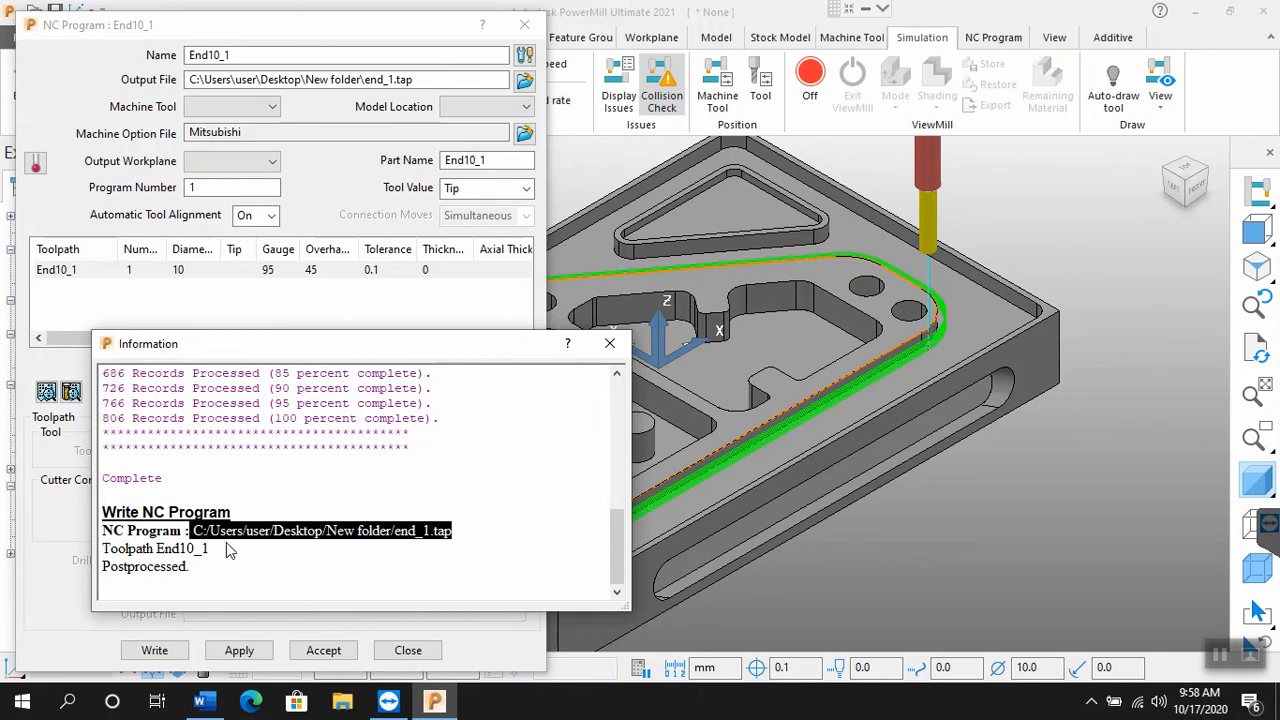
pyautogui.click(612, 343)
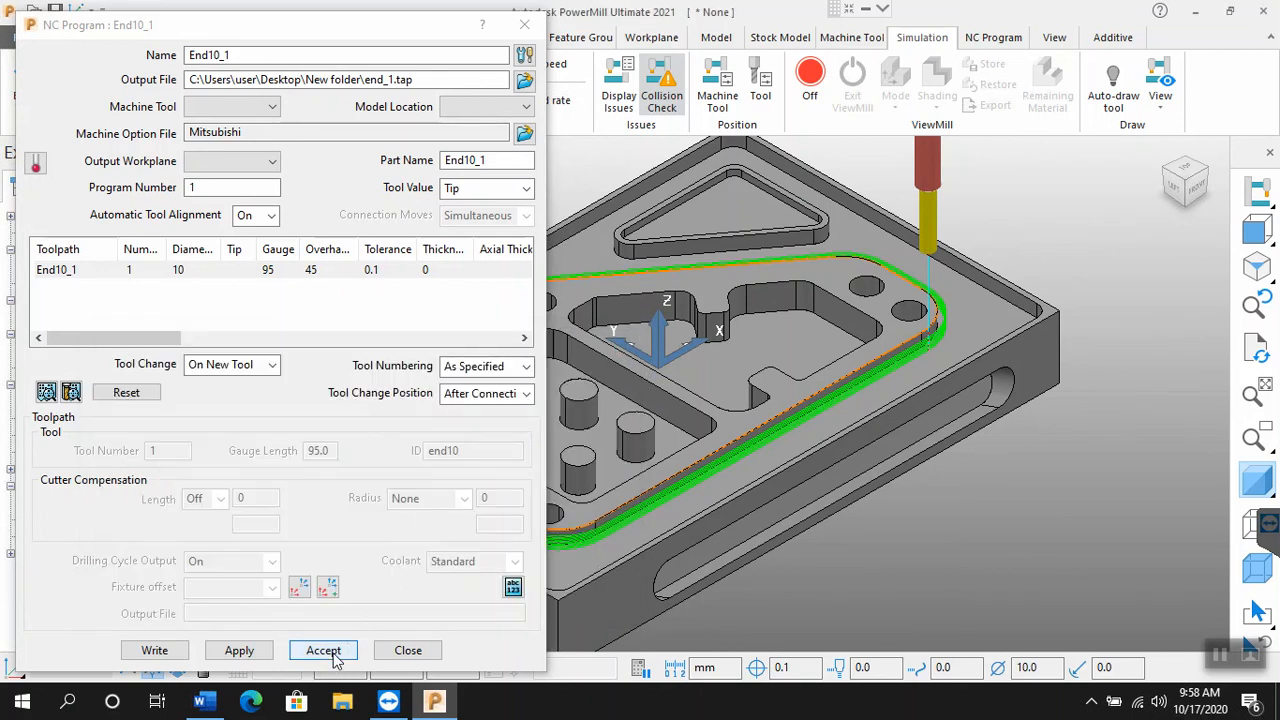
pyautogui.click(324, 651)
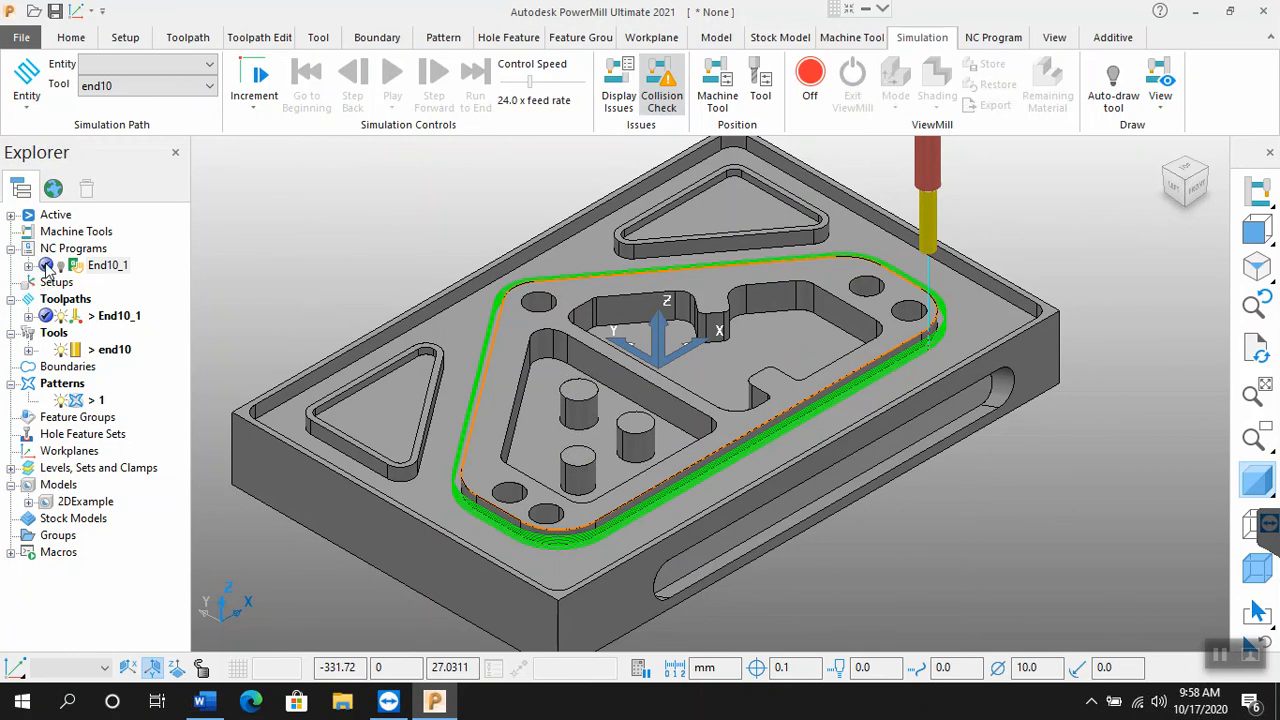
pyautogui.moveTo(46, 270)
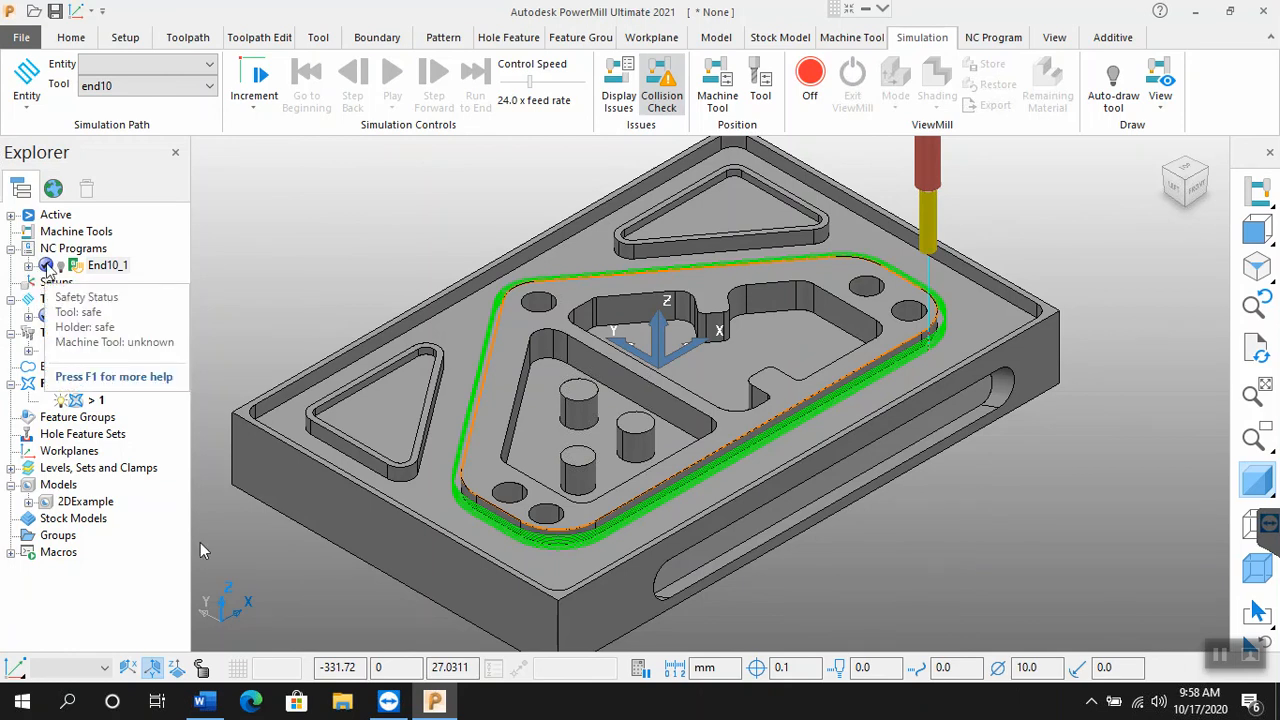
# Step: Switch to File Explorer and open end_1.tap from the copied path, choosing Notepad as the permanent app for .tap files
pyautogui.click(341, 704)
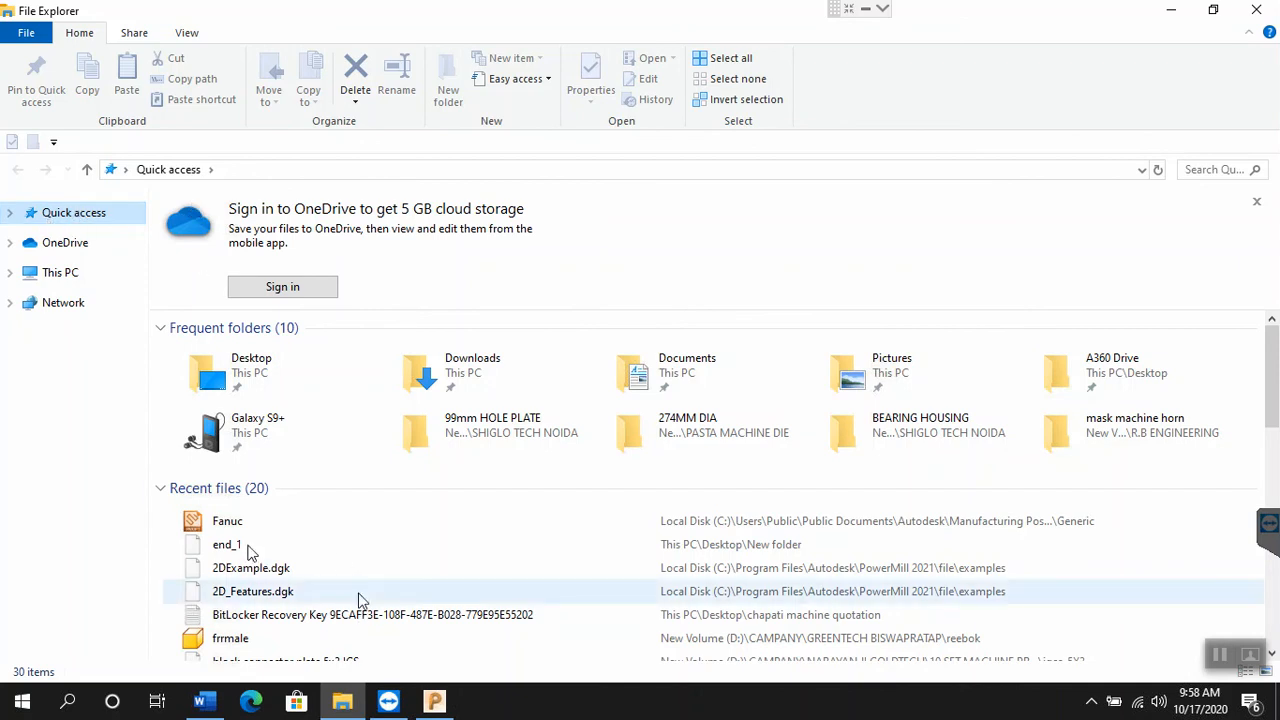
pyautogui.click(283, 170)
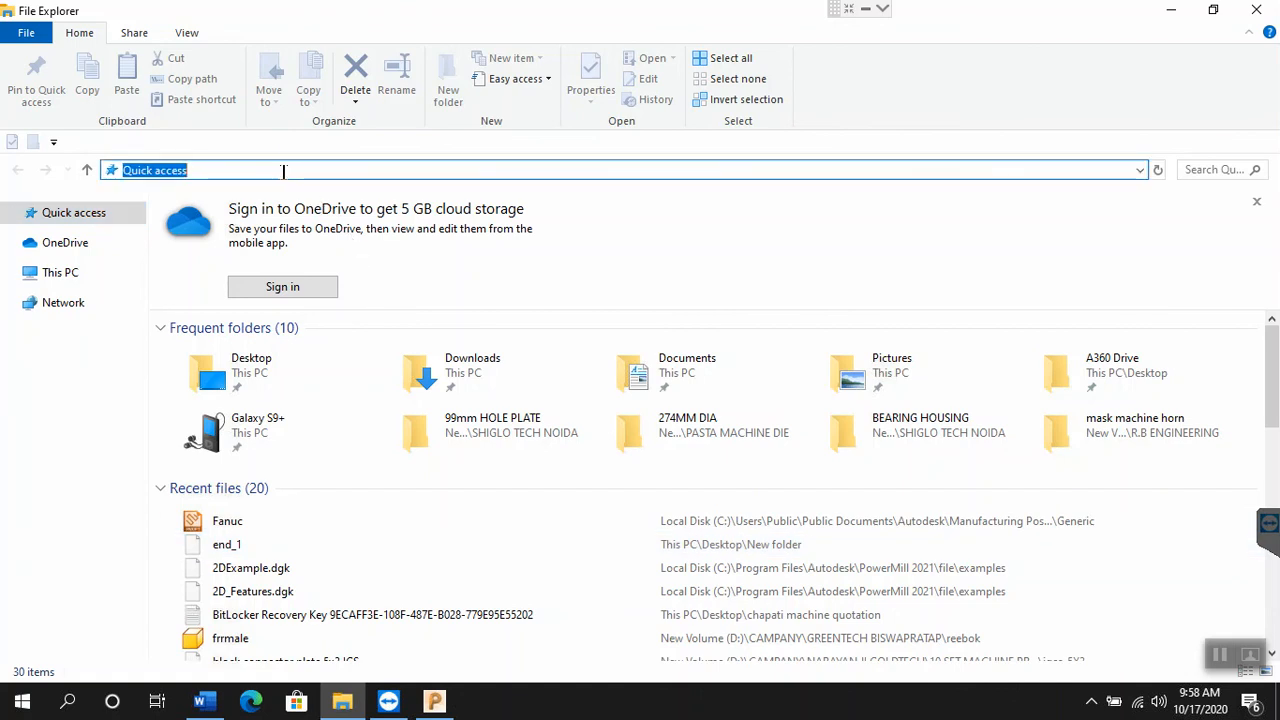
pyautogui.hotkey('ctrl', 'v')
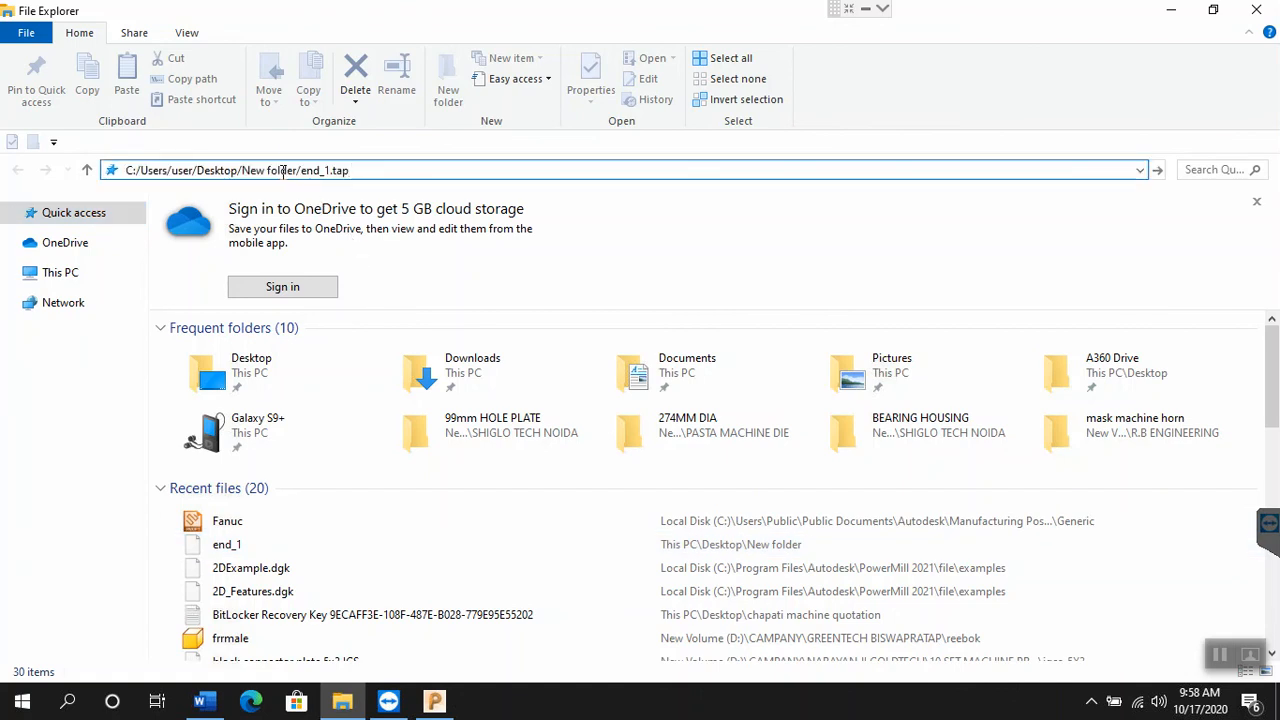
pyautogui.press('Return')
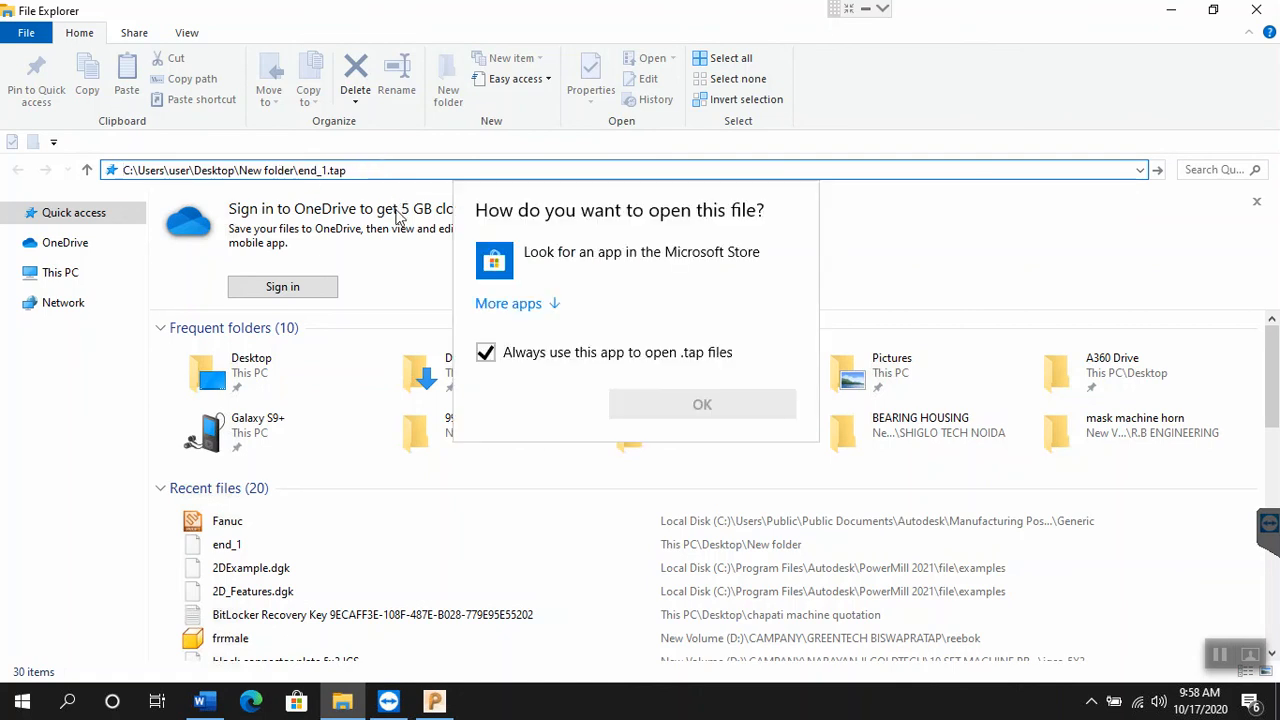
pyautogui.click(538, 313)
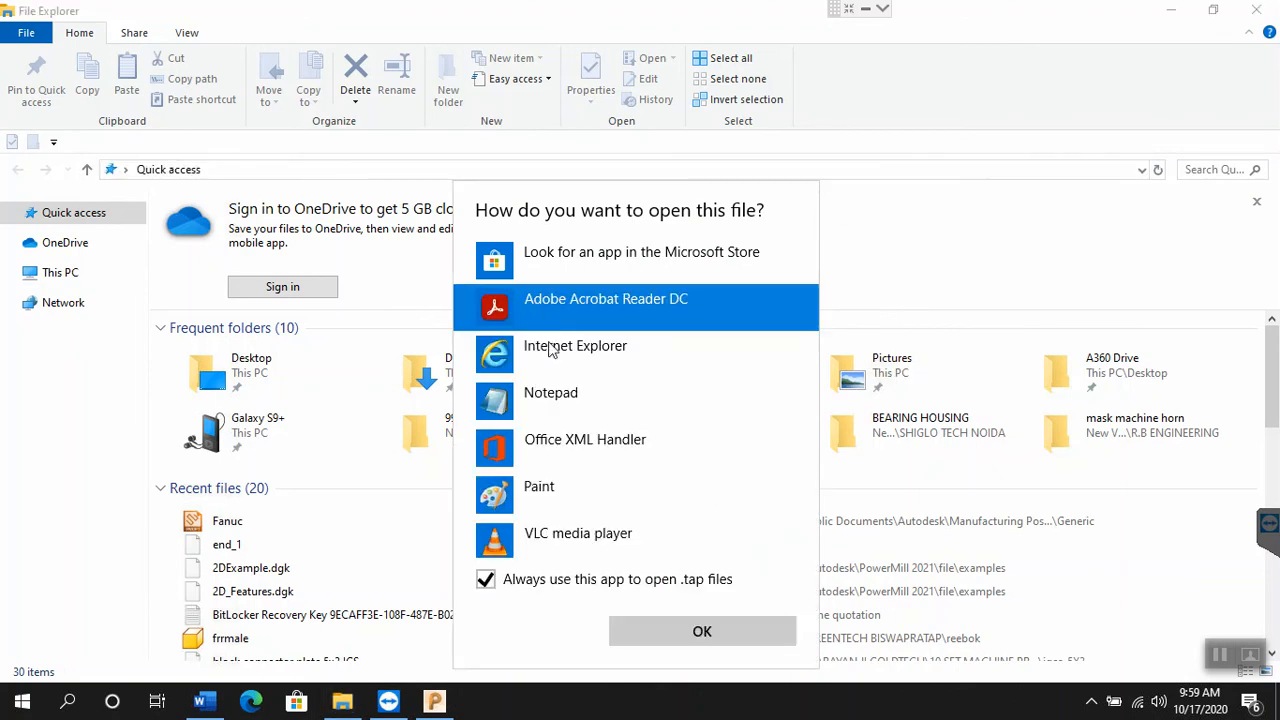
pyautogui.click(551, 400)
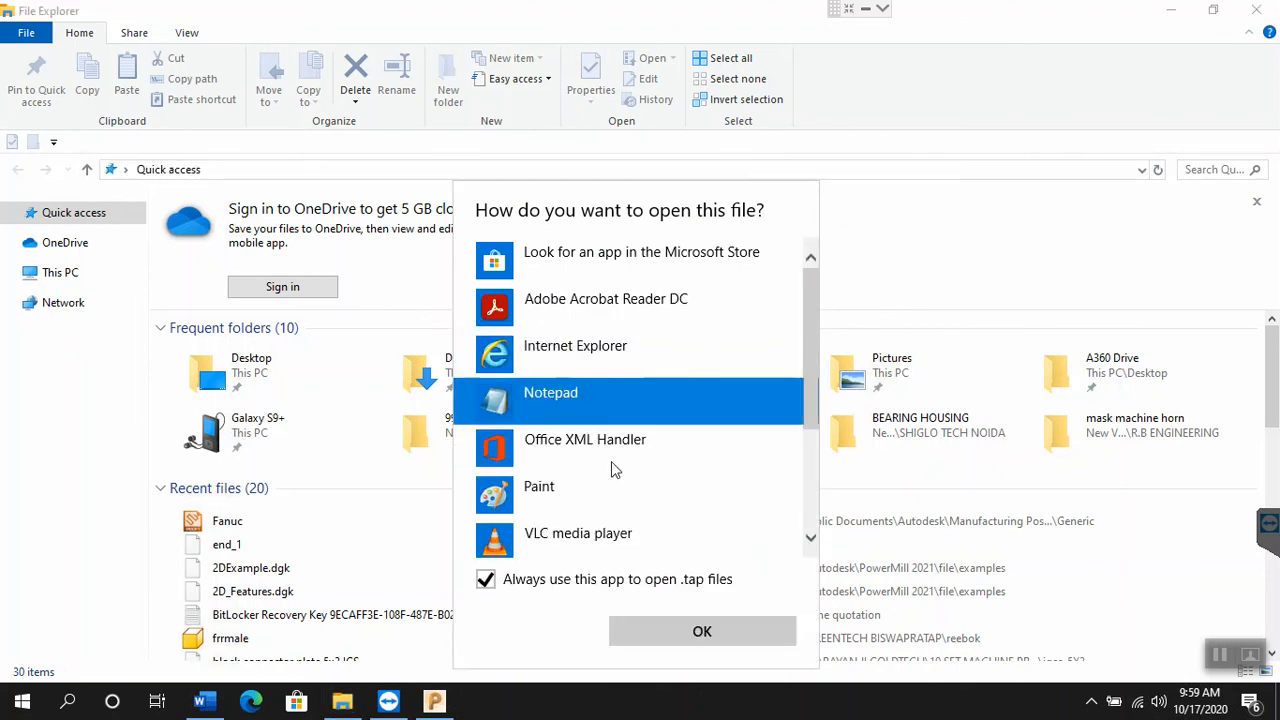
pyautogui.click(705, 632)
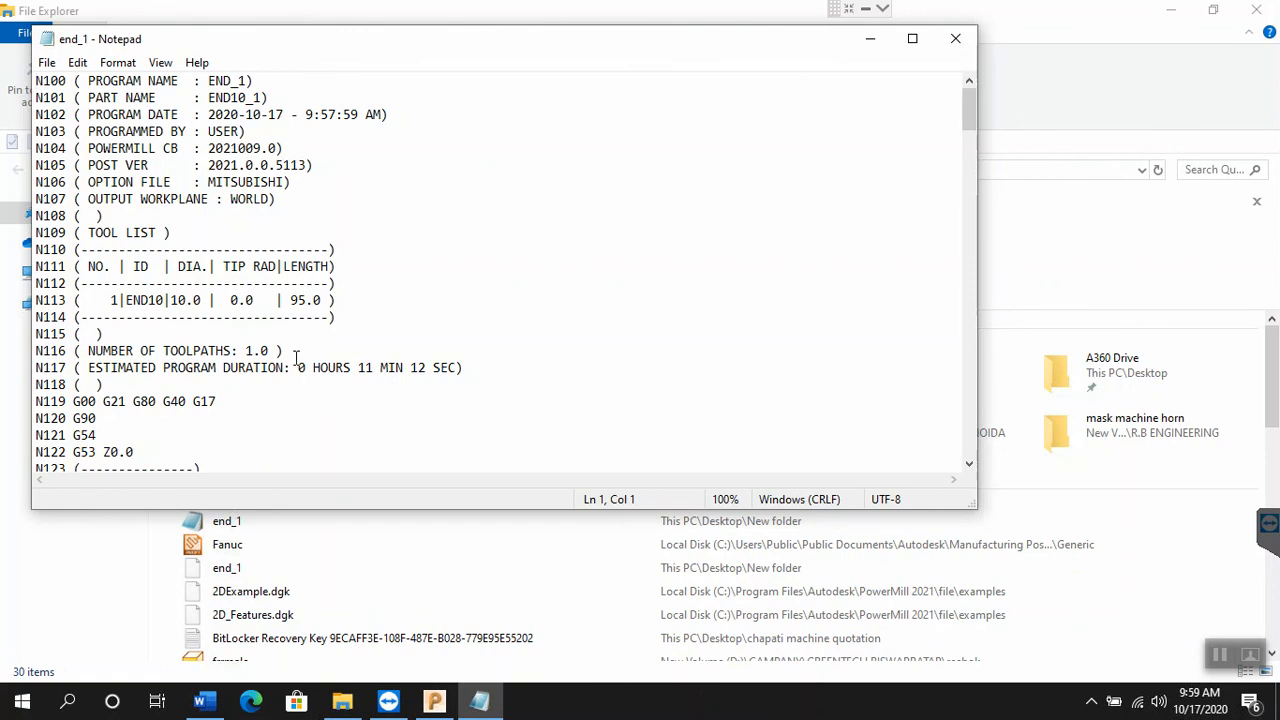
# Step: Examine the NC file header in Notepad: option file, output workplane, tool list and estimated program duration
pyautogui.click(330, 180)
pyautogui.keyDown('shift'); pyautogui.click(224, 181); pyautogui.keyUp('shift')
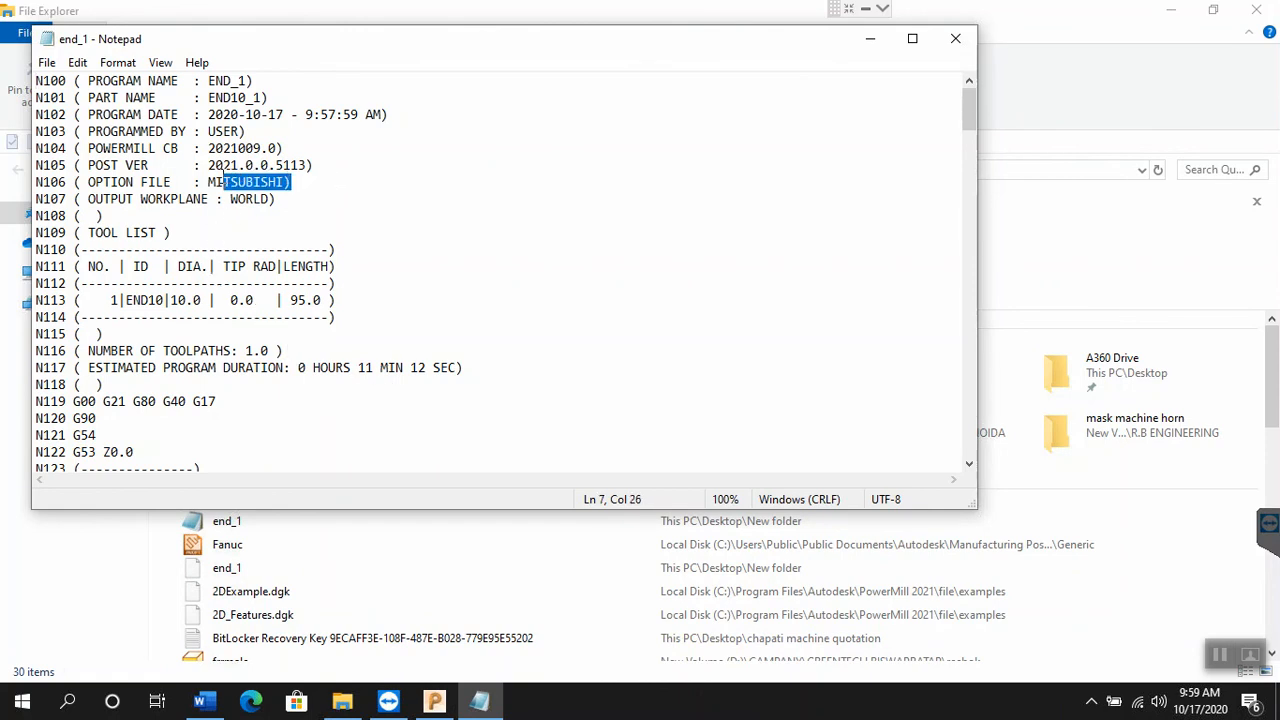
pyautogui.moveTo(275, 199); pyautogui.dragTo(224, 199)
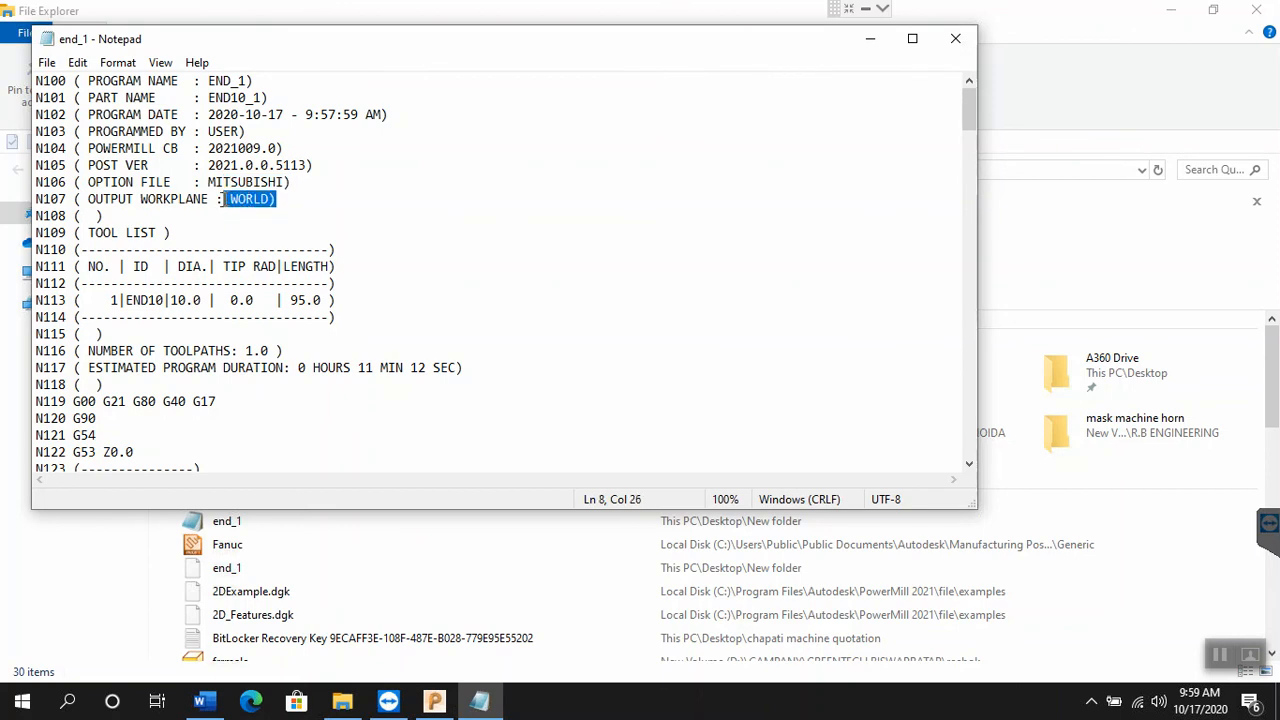
pyautogui.click(225, 80)
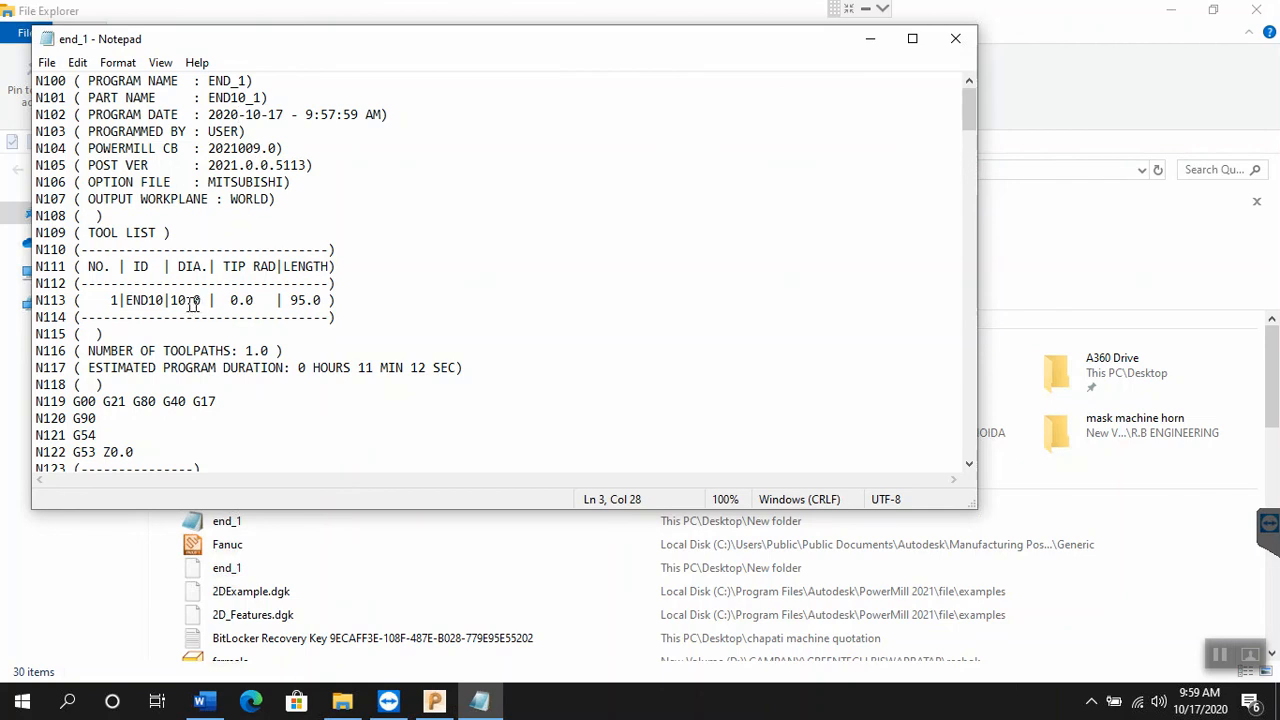
pyautogui.moveTo(125, 300); pyautogui.dragTo(307, 304)
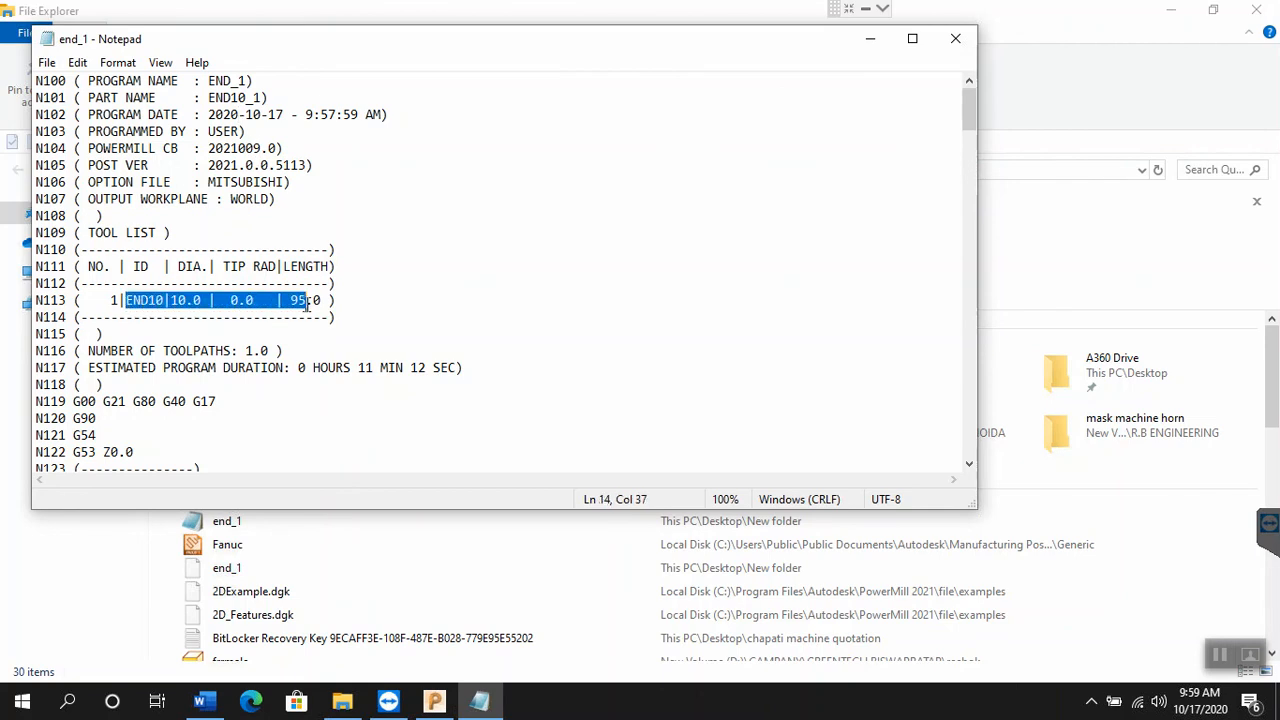
pyautogui.click(157, 367)
pyautogui.scroll(-2, 160, 365)
pyautogui.scroll(-1, 160, 365)
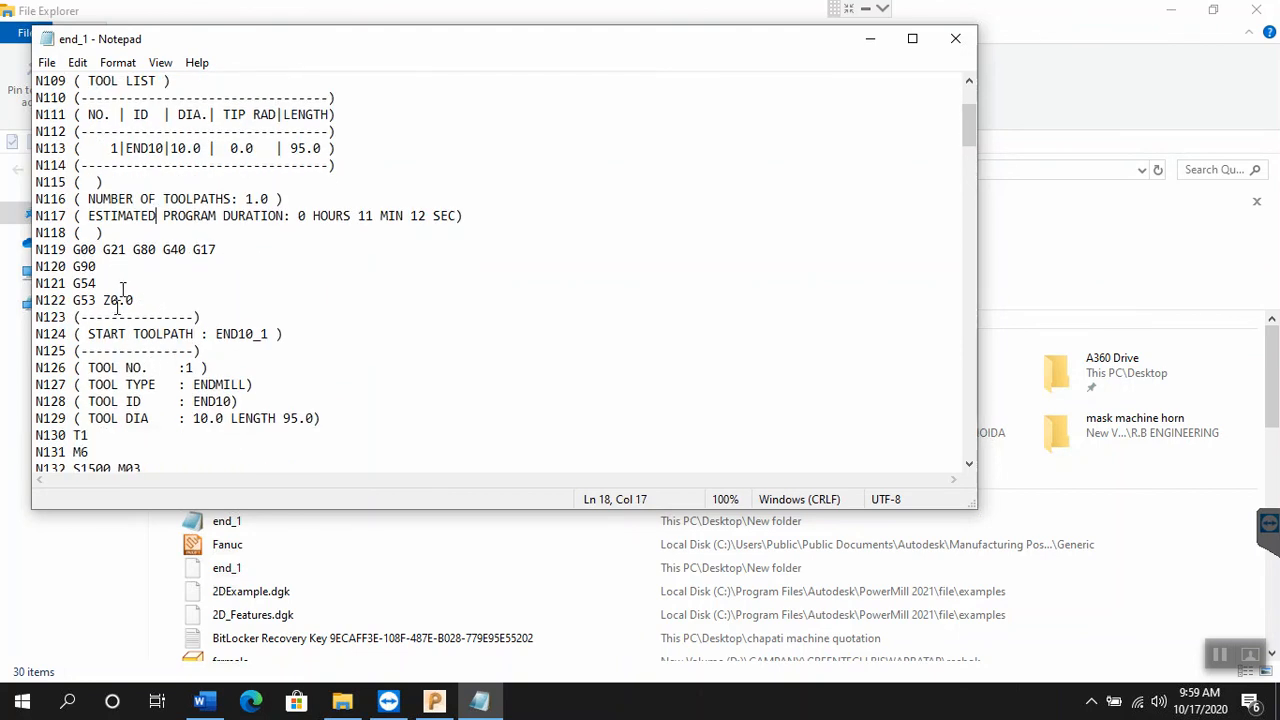
pyautogui.scroll(-1, 126, 288)
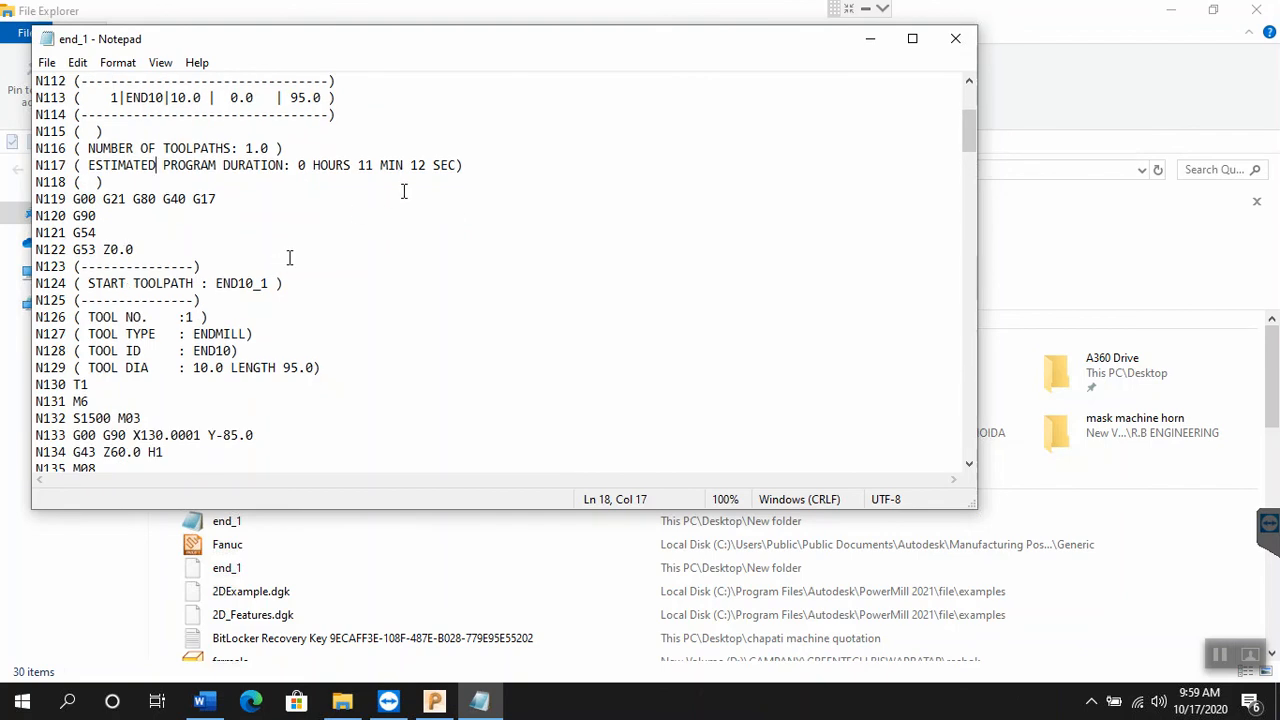
pyautogui.click(447, 165)
pyautogui.moveTo(447, 165); pyautogui.dragTo(365, 165)
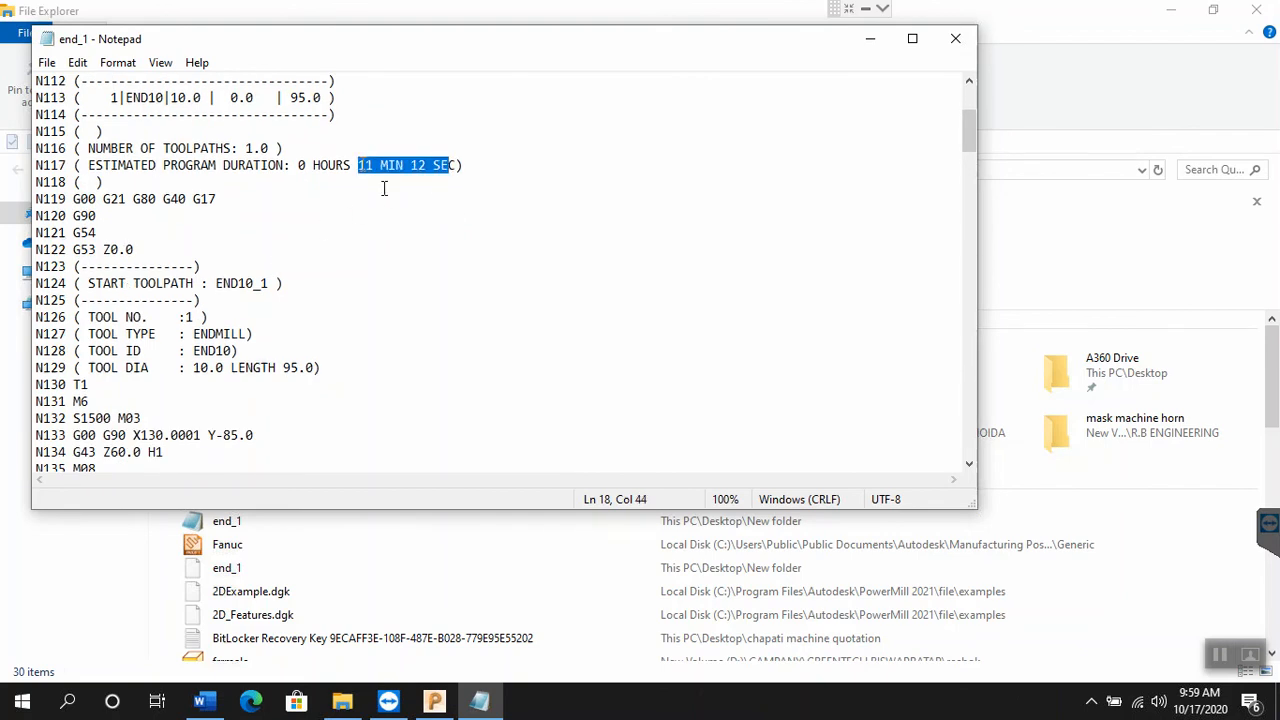
pyautogui.click(386, 188)
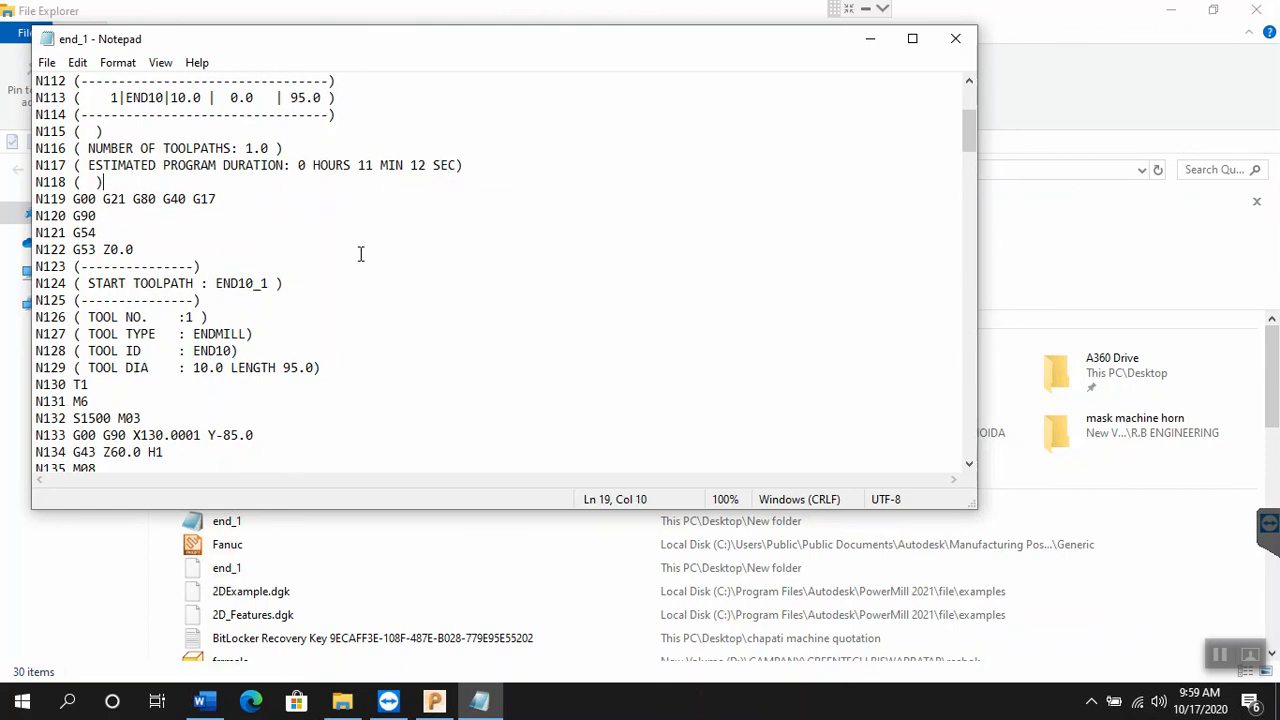
# Step: Review the G-code motion blocks of toolpath End10_1 through to the M30 program end code
pyautogui.scroll(-9, 361, 254)
pyautogui.scroll(-10, 368, 270)
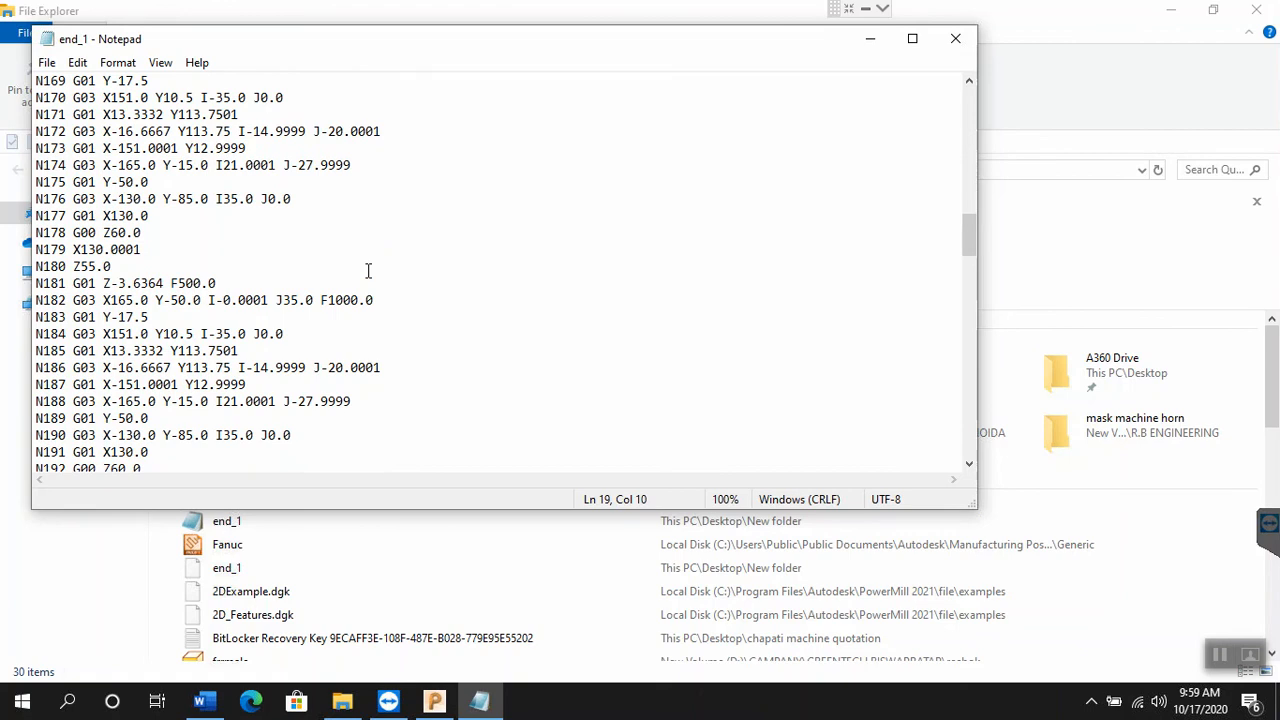
pyautogui.scroll(-15, 368, 270)
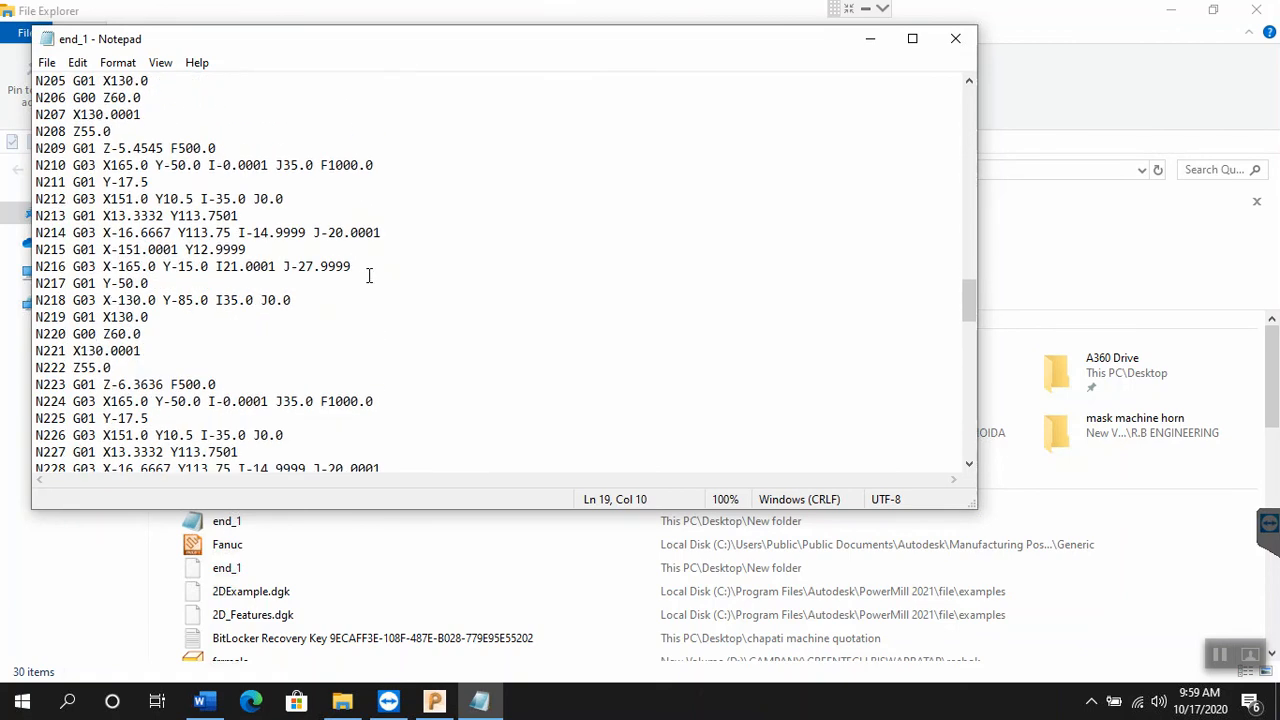
pyautogui.scroll(-13, 368, 275)
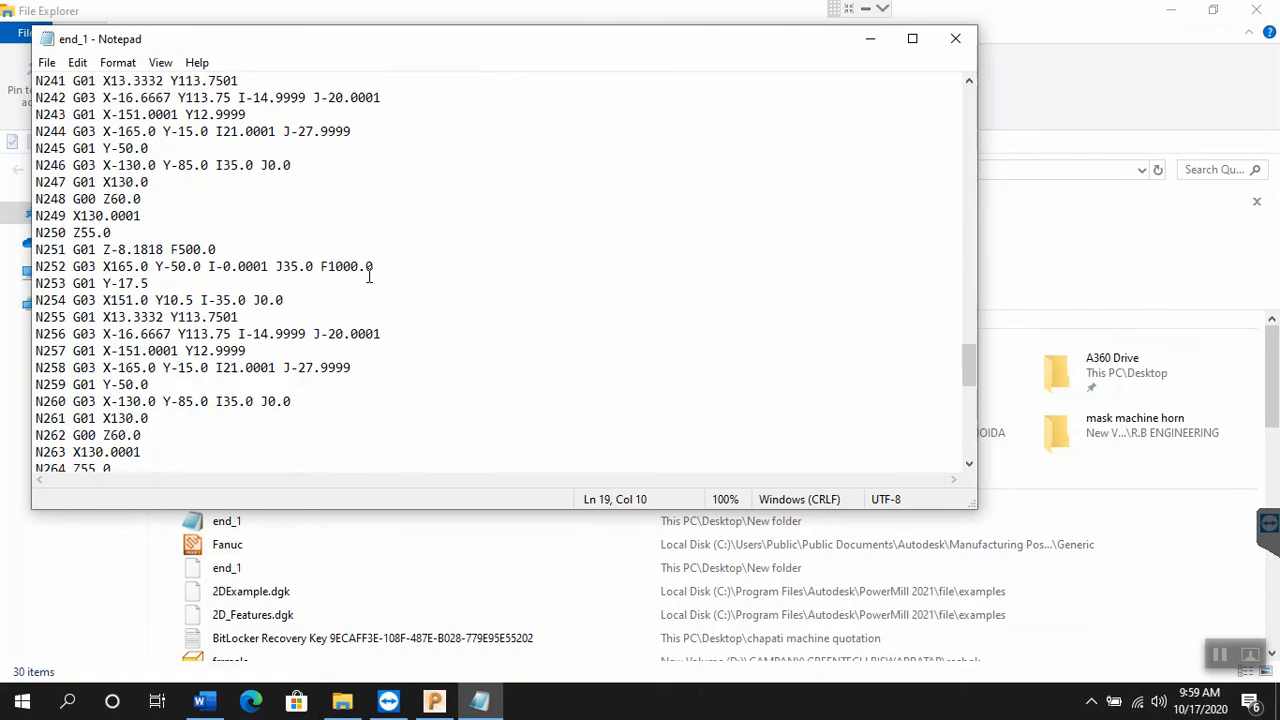
pyautogui.scroll(-9, 368, 275)
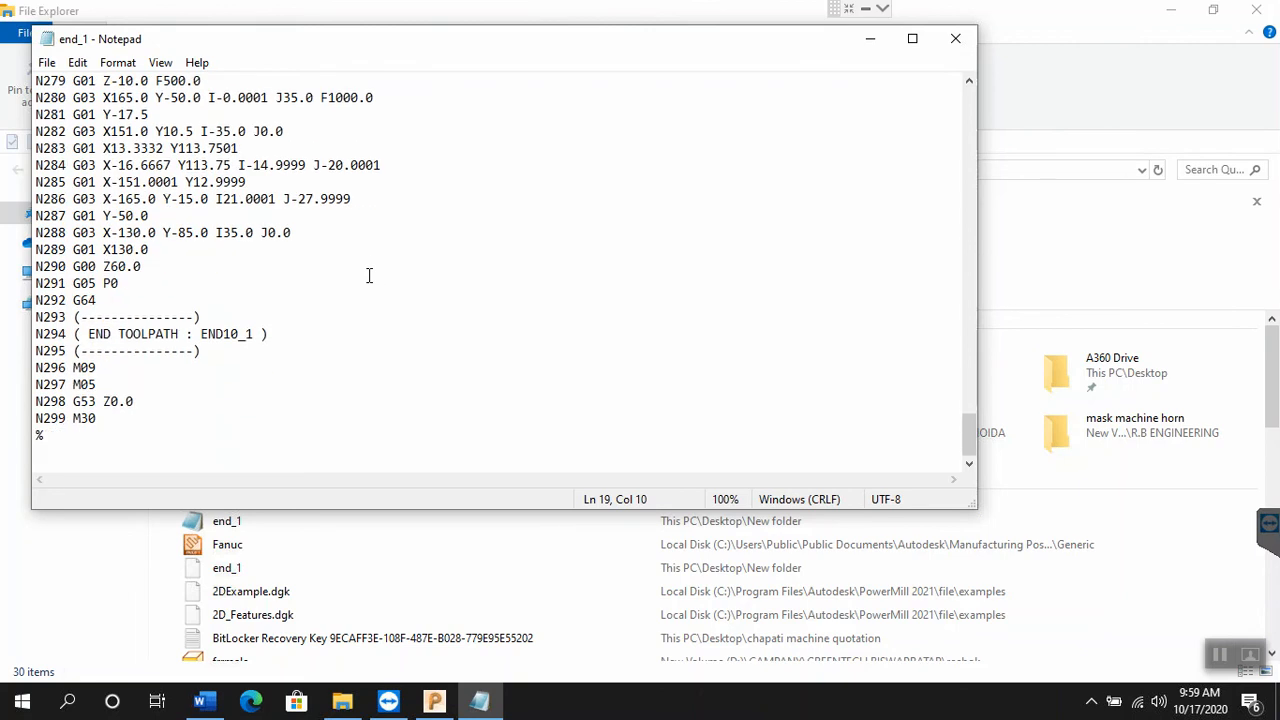
pyautogui.moveTo(90, 424); pyautogui.dragTo(74, 421)
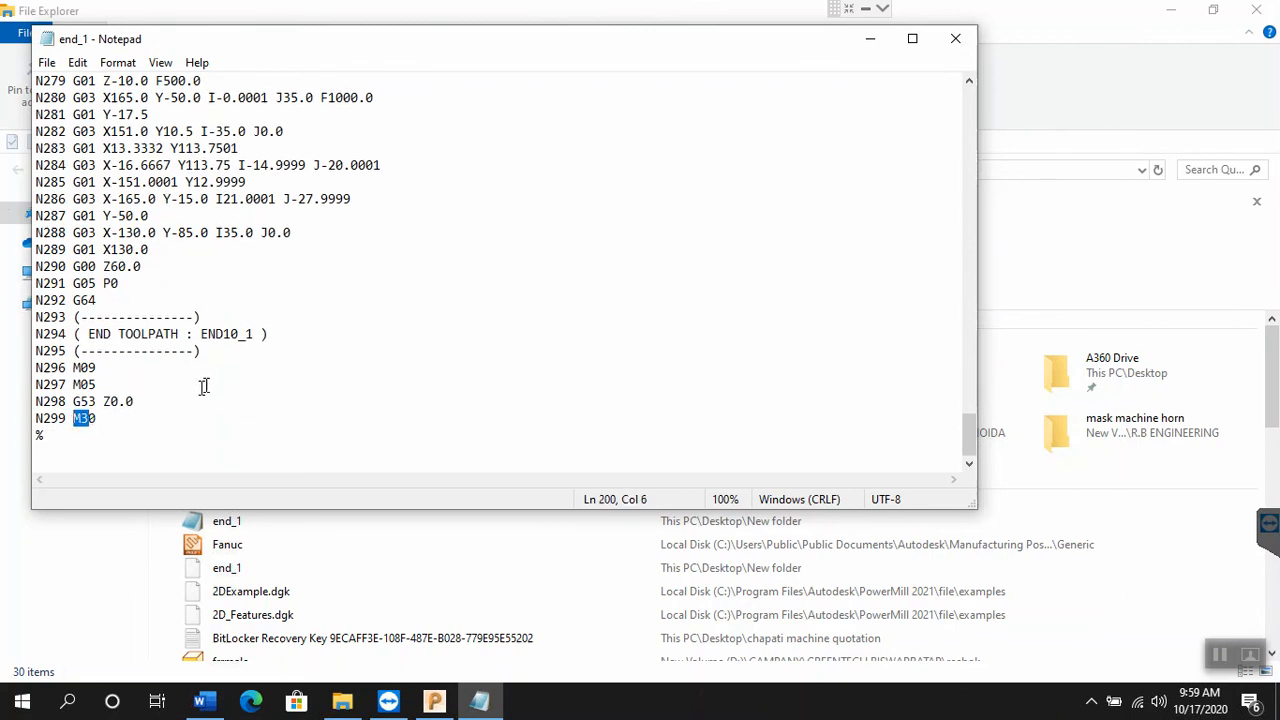
pyautogui.scroll(15, 227, 384)
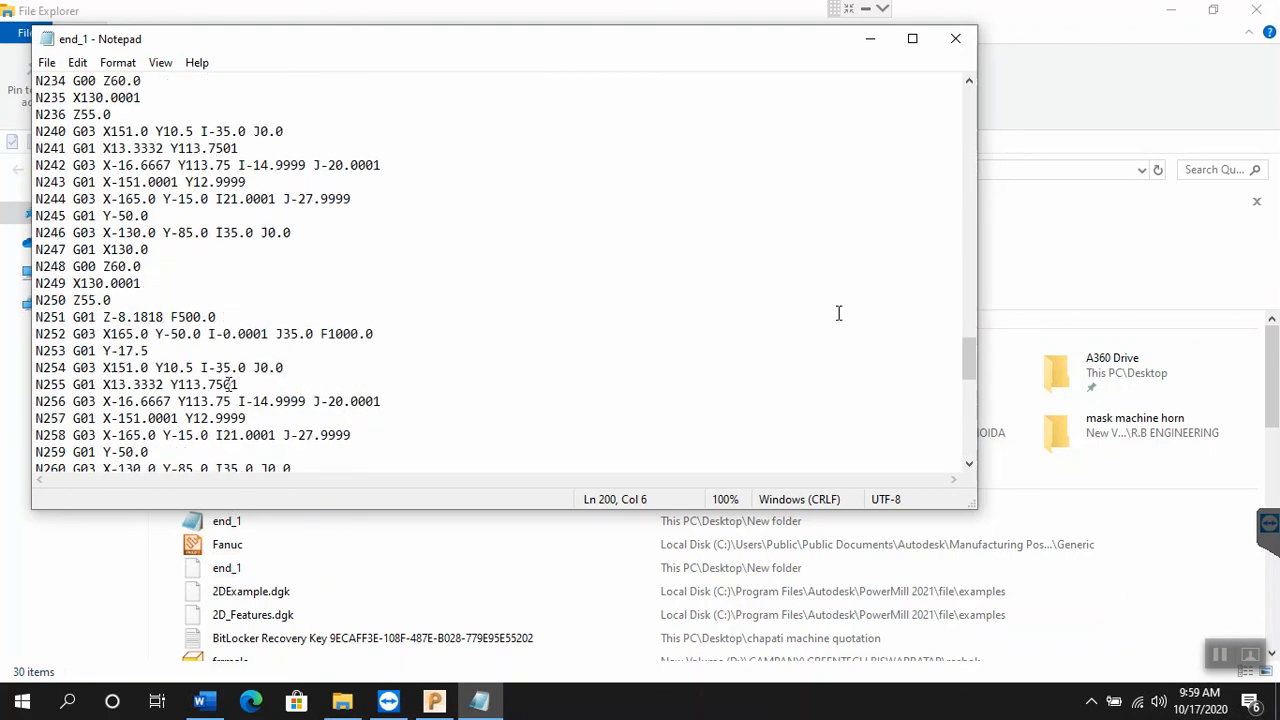
pyautogui.scroll(20, 977, 200)
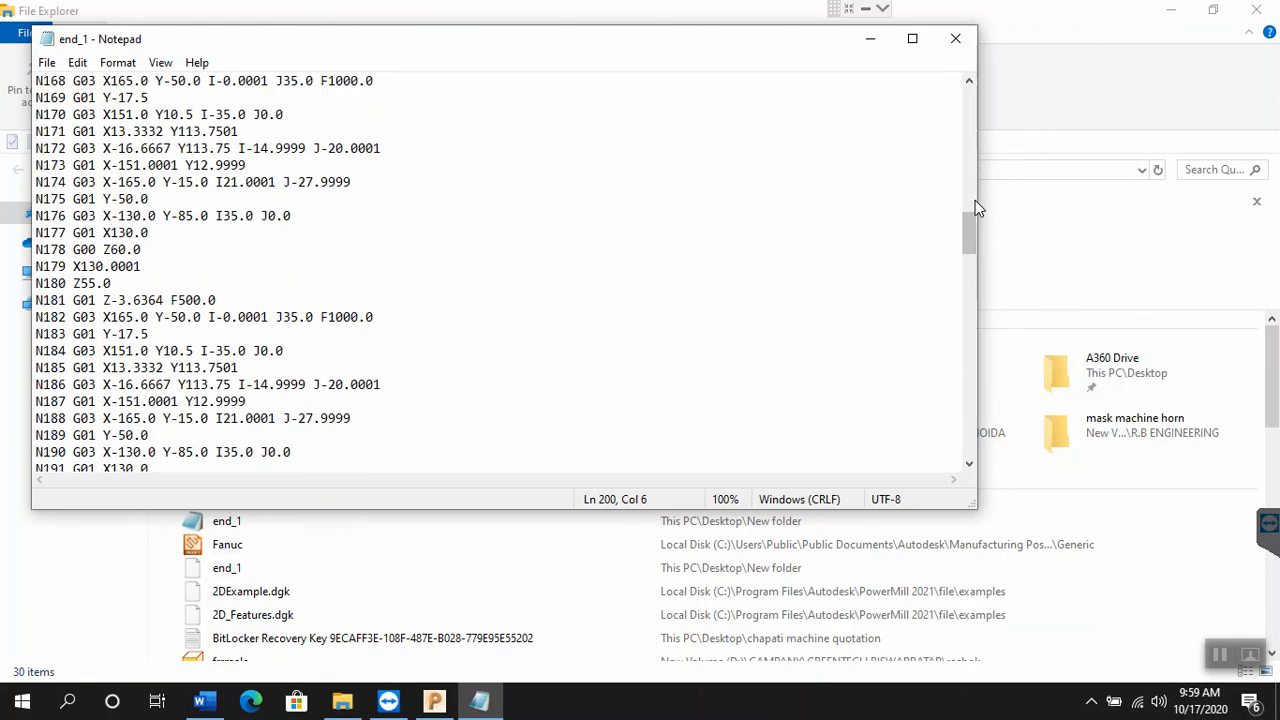
# Step: Narrow the Notepad window, close File Explorer and place the NC code's beginning beside the toolpath in PowerMill
pyautogui.moveTo(977, 199); pyautogui.dragTo(480, 178)
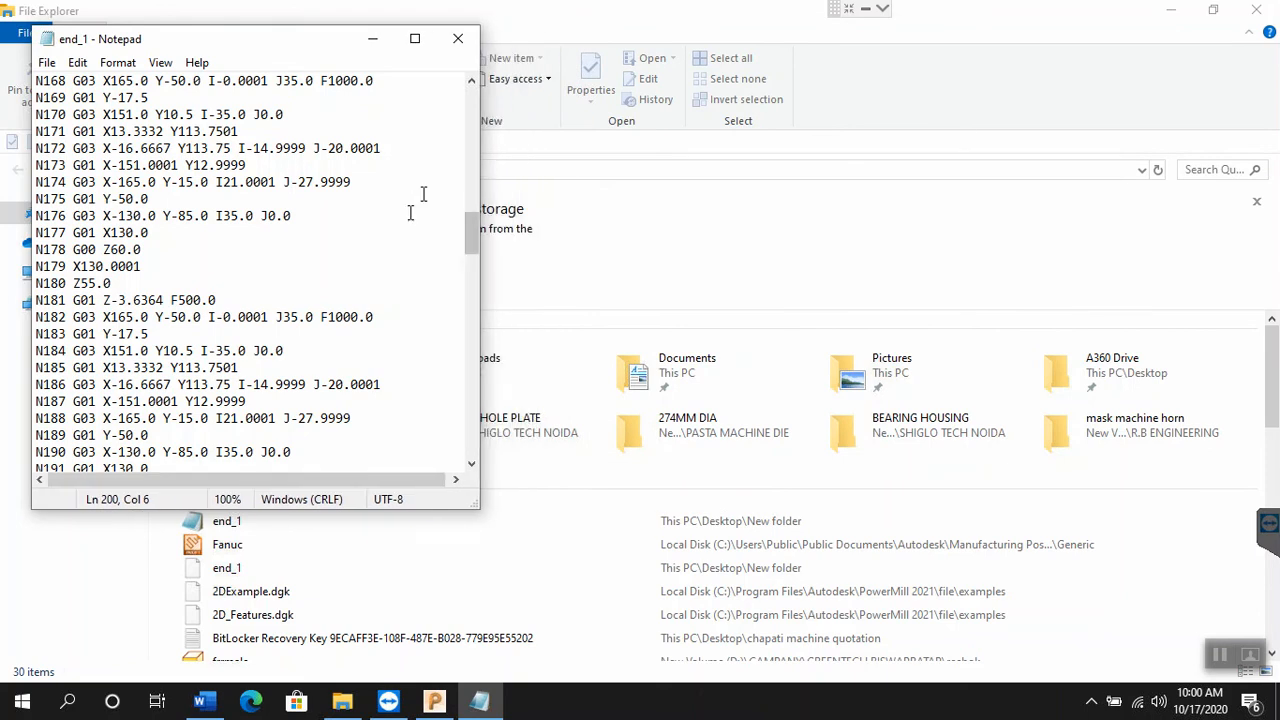
pyautogui.scroll(4, 394, 230)
pyautogui.scroll(19, 394, 230)
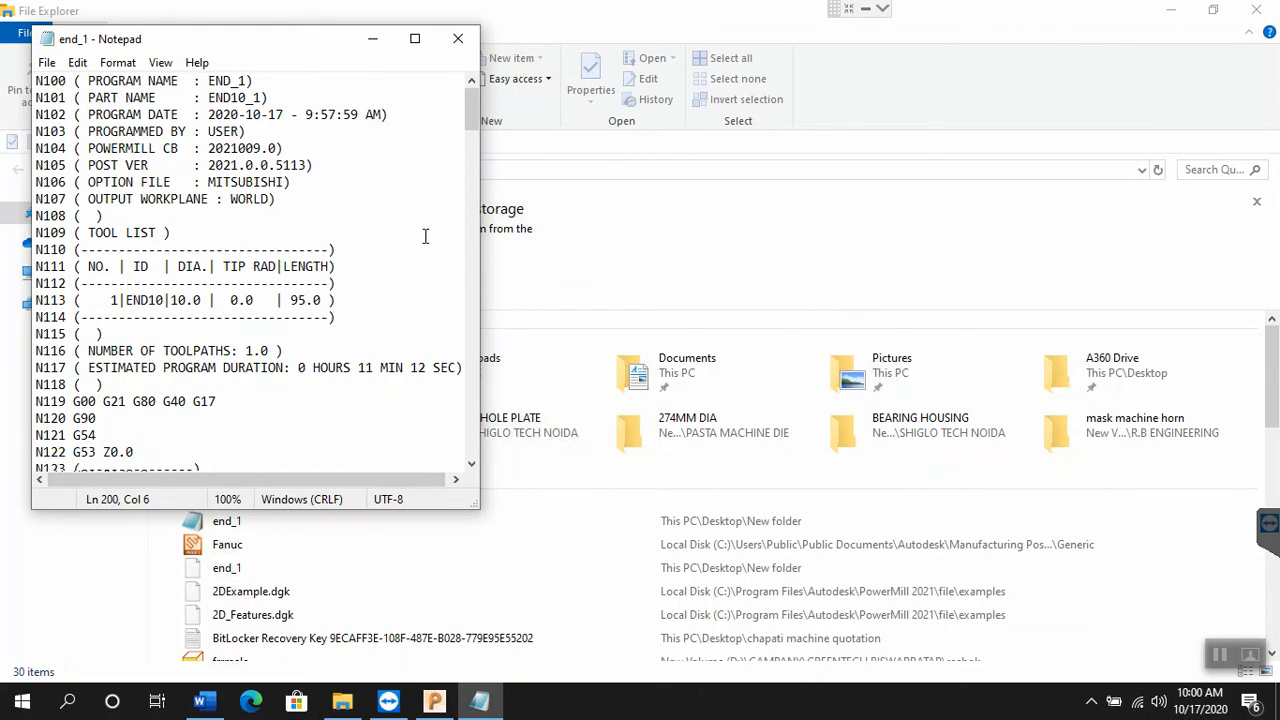
pyautogui.click(1260, 10)
pyautogui.click(1260, 10)
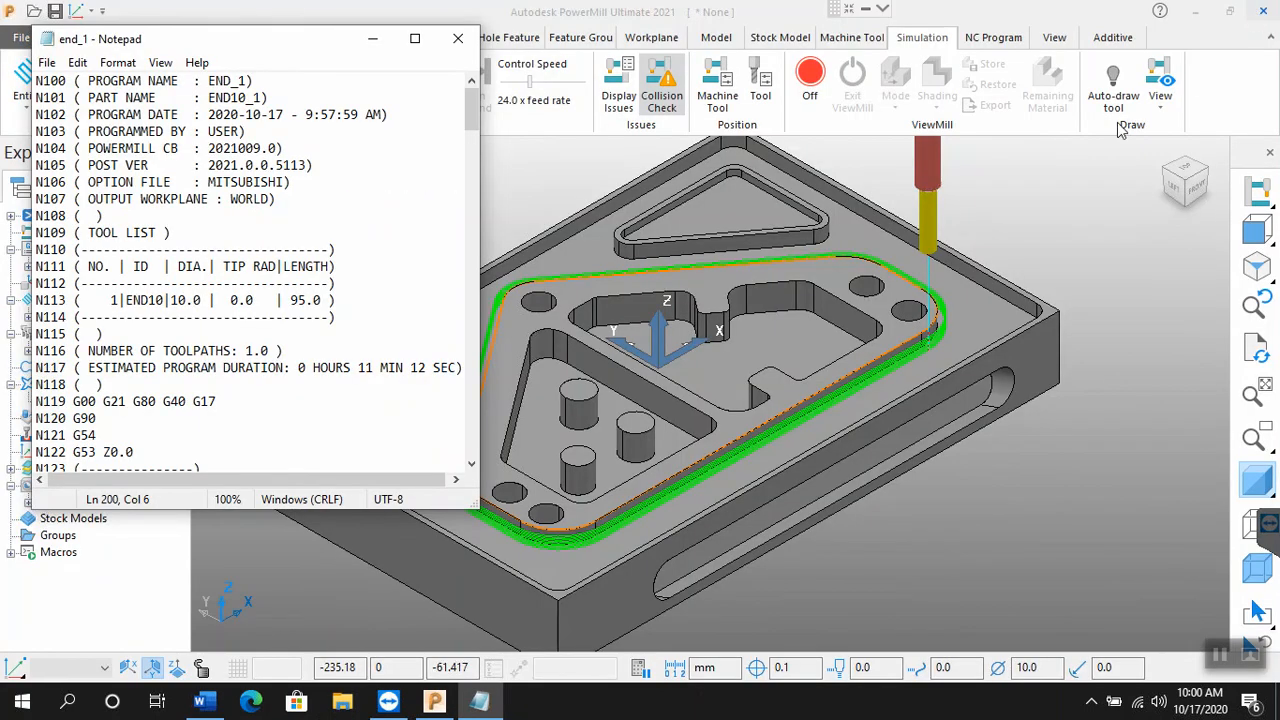
pyautogui.moveTo(340, 45); pyautogui.dragTo(1037, 355)
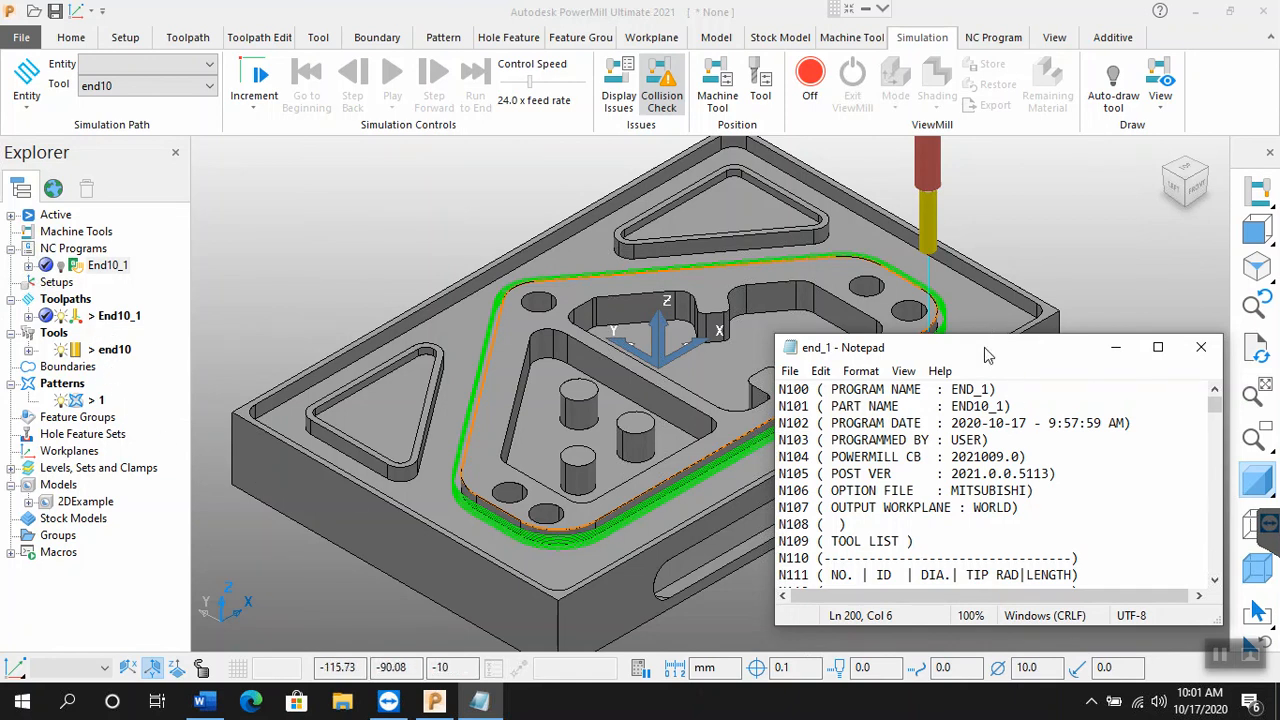
pyautogui.moveTo(997, 346); pyautogui.dragTo(1004, 336)
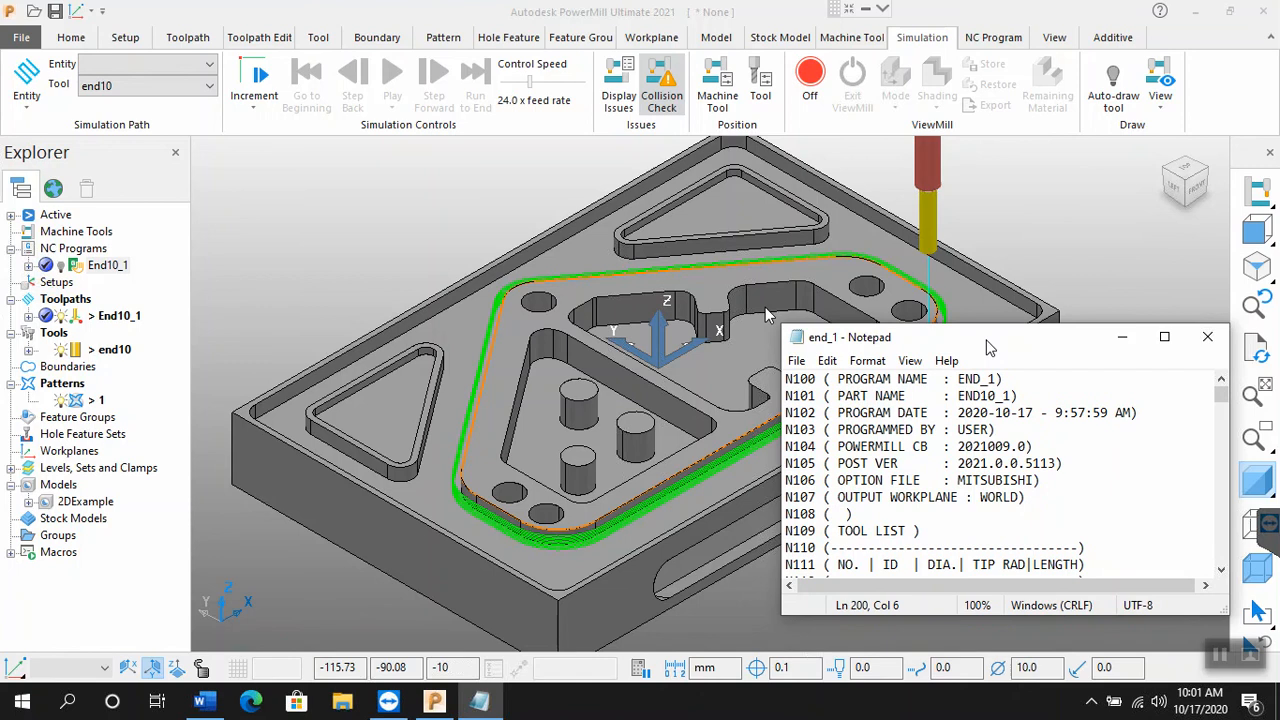